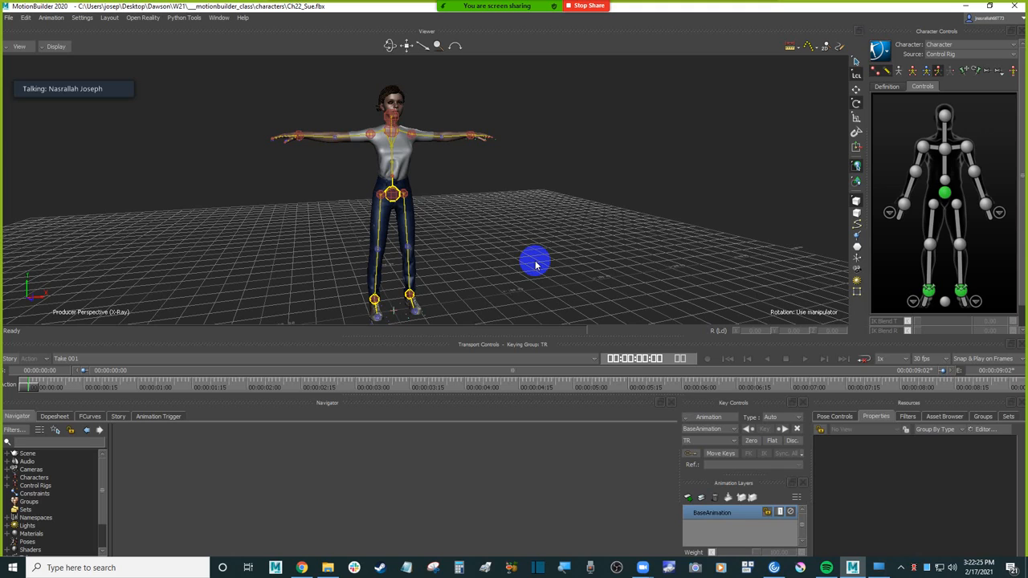
Step: Switch to Chrome and load the Mixamo website, mixamo.com, in a new tab
{"action": "left_click", "coordinate": [303, 568]}
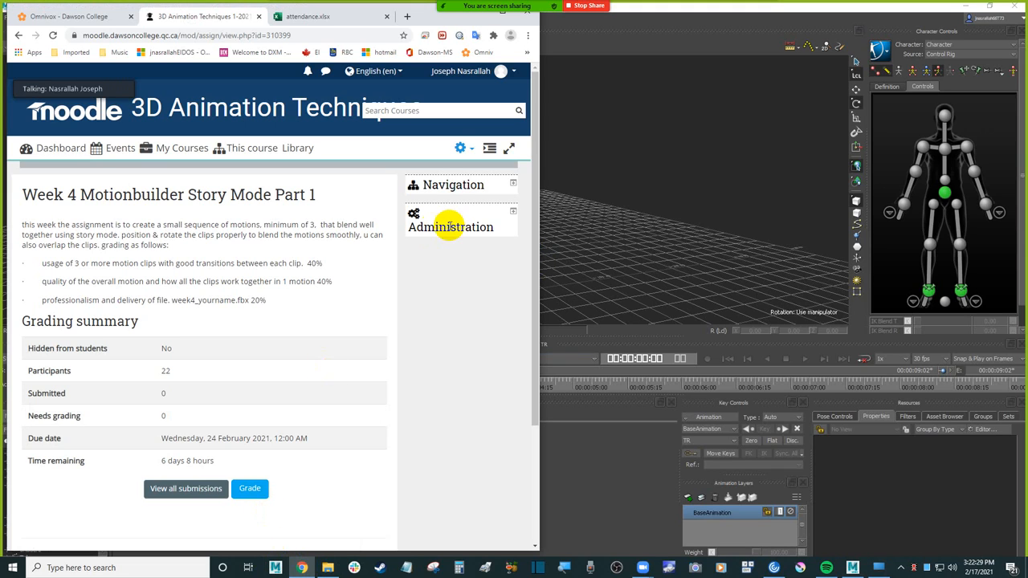
{"action": "left_click", "coordinate": [407, 17]}
{"action": "left_click", "coordinate": [192, 35]}
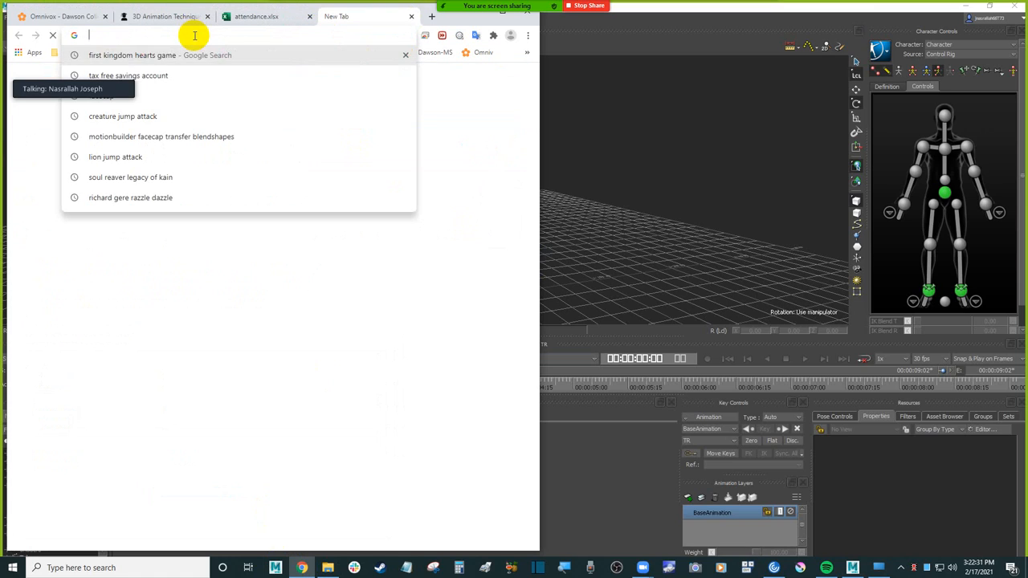
{"action": "type", "text": "miz"}
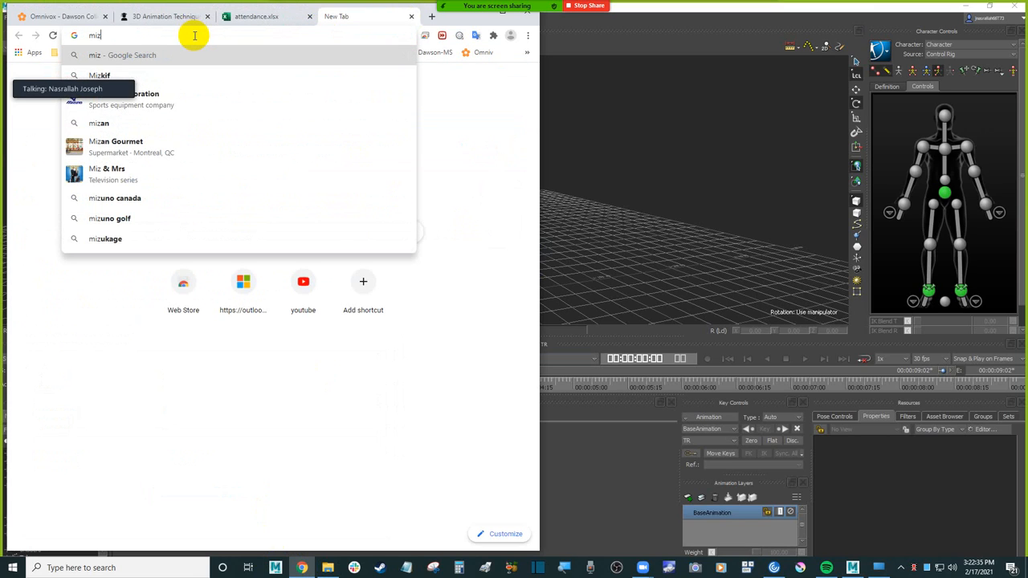
{"action": "key", "text": "BackSpace"}
{"action": "type", "text": "z"}
{"action": "key", "text": "BackSpace"}
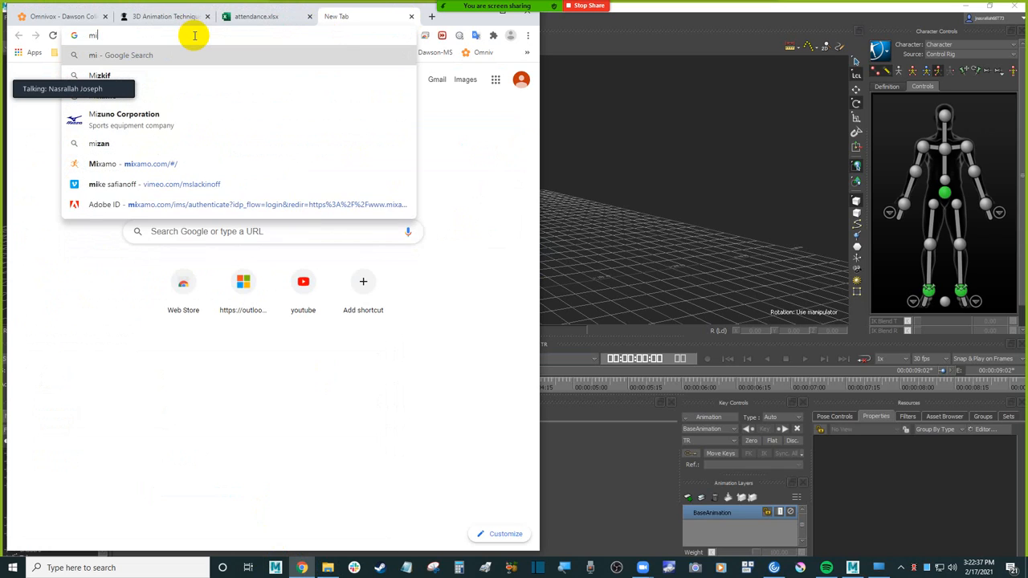
{"action": "type", "text": "xamo.com/#/"}
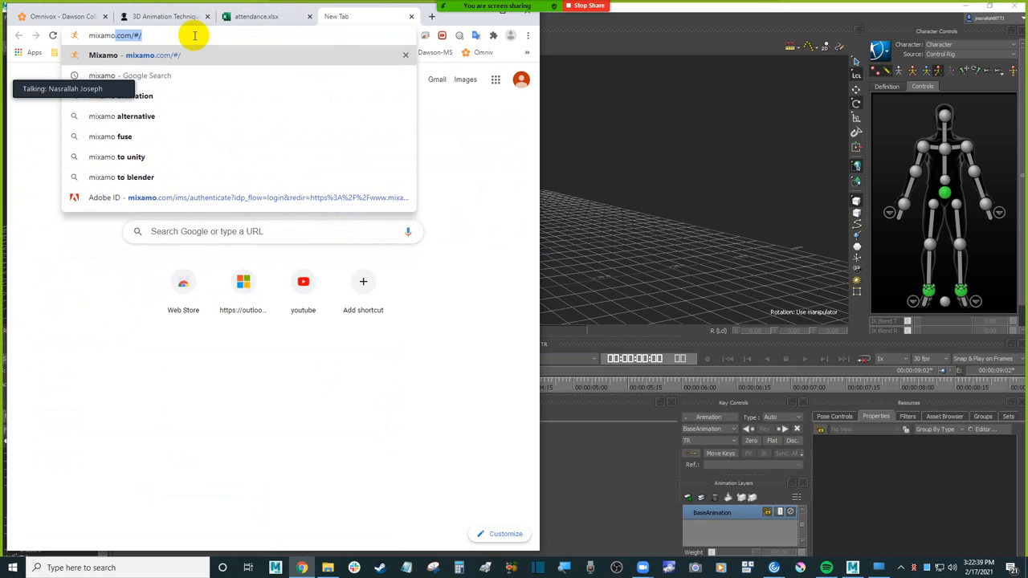
{"action": "key", "text": "Return"}
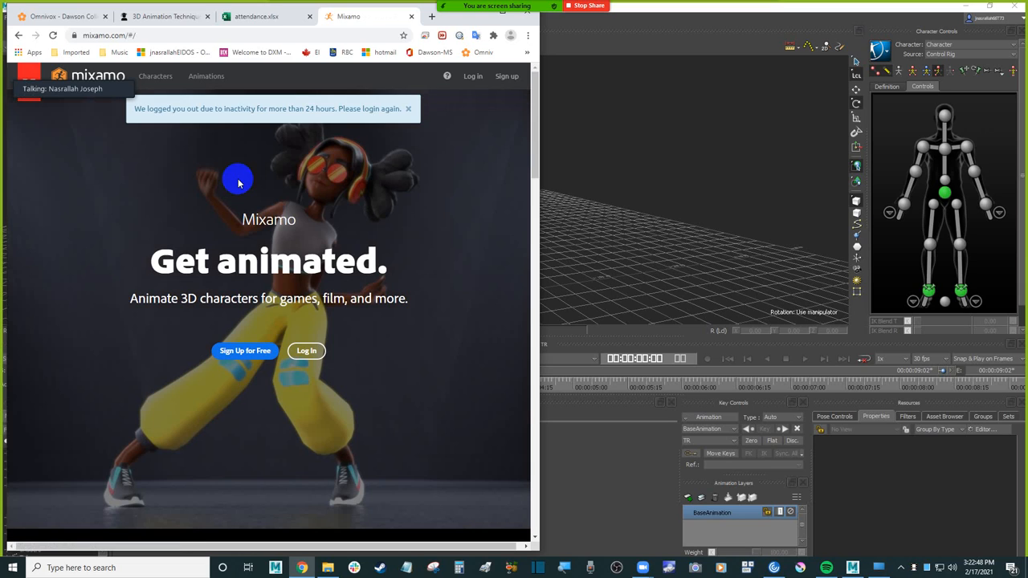
Step: Log in to Mixamo with the Adobe account's e-mail and password, skip the passwordless sign-in offer, and return to MotionBuilder
{"action": "left_click", "coordinate": [303, 351]}
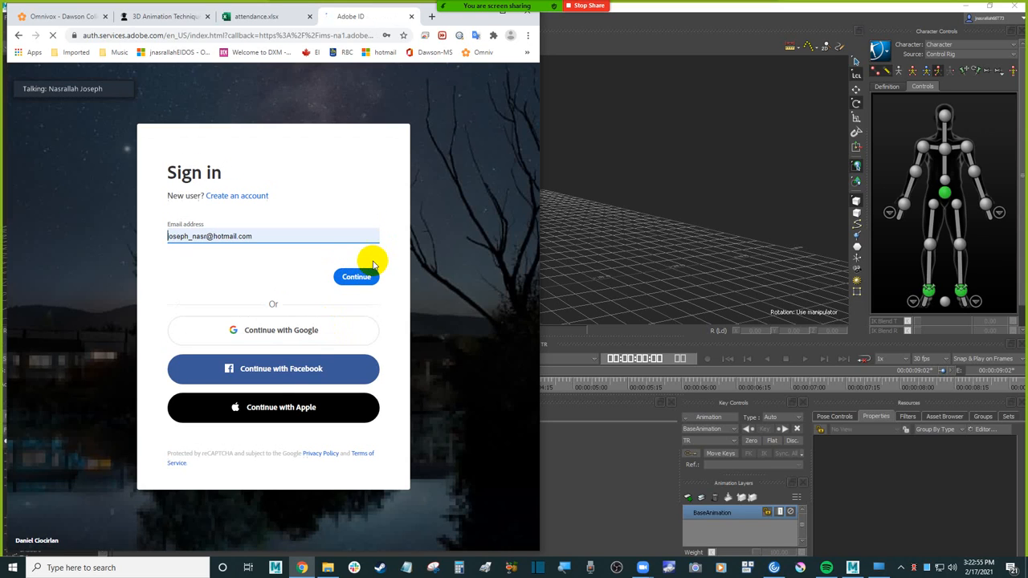
{"action": "left_click", "coordinate": [363, 281]}
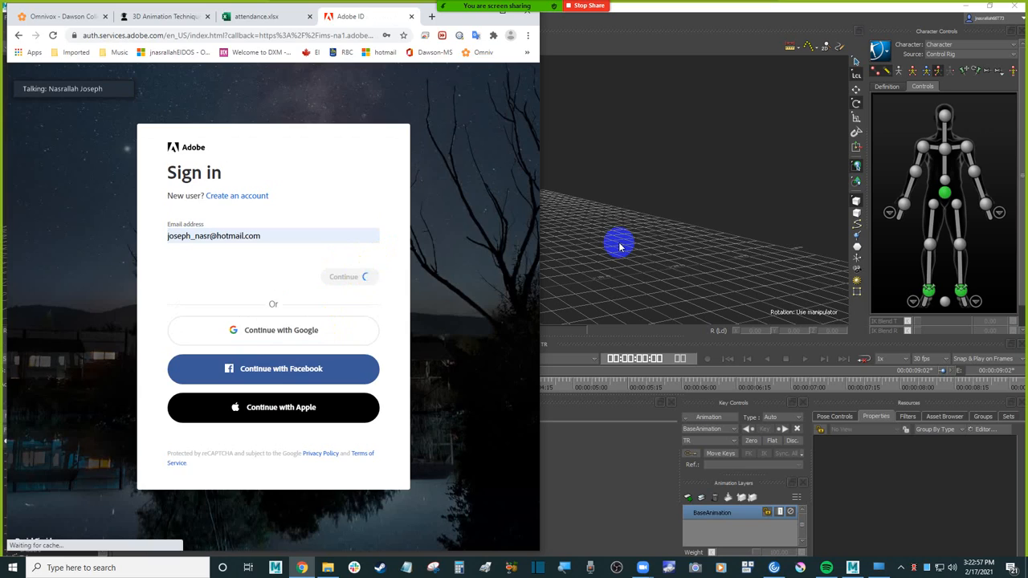
{"action": "left_click", "coordinate": [615, 243]}
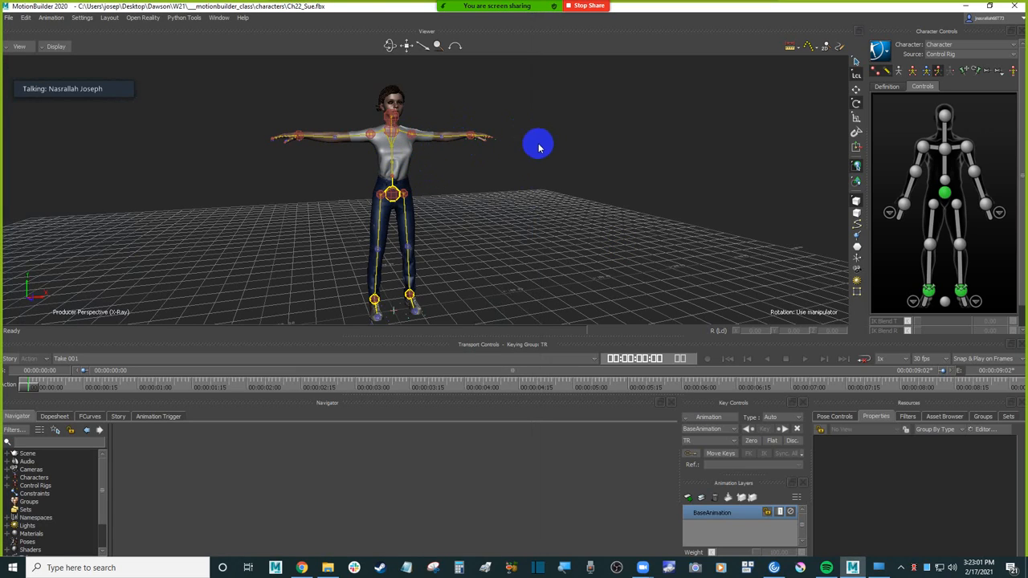
{"action": "mouse_move", "coordinate": [446, 103]}
{"action": "left_mouse_down", "text": "ctrl+shift"}
{"action": "mouse_move", "coordinate": [435, 111]}
{"action": "mouse_move", "coordinate": [448, 104]}
{"action": "left_mouse_up", "text": "ctrl+shift"}
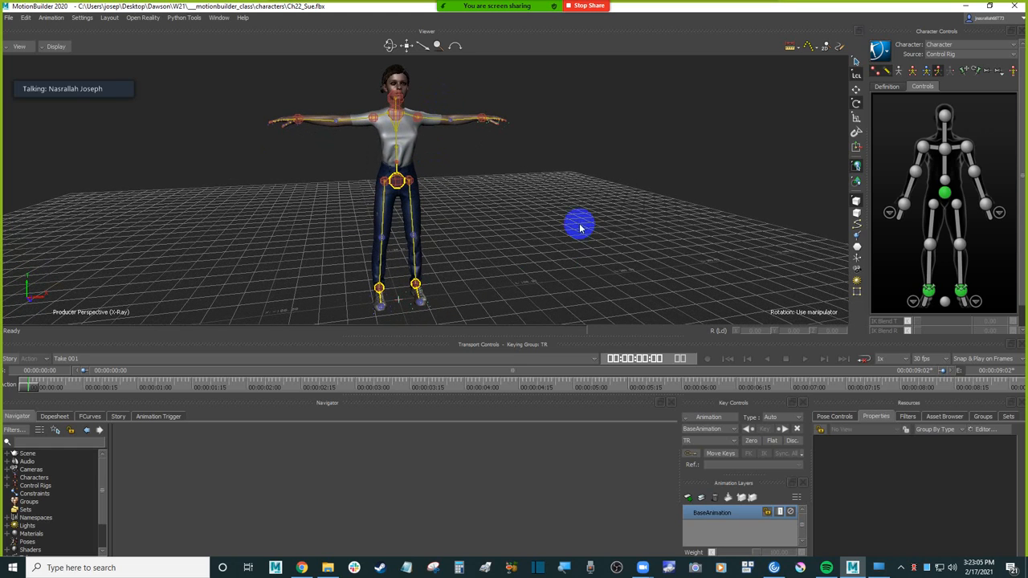
{"action": "left_click", "coordinate": [301, 568]}
{"action": "left_click", "coordinate": [336, 267]}
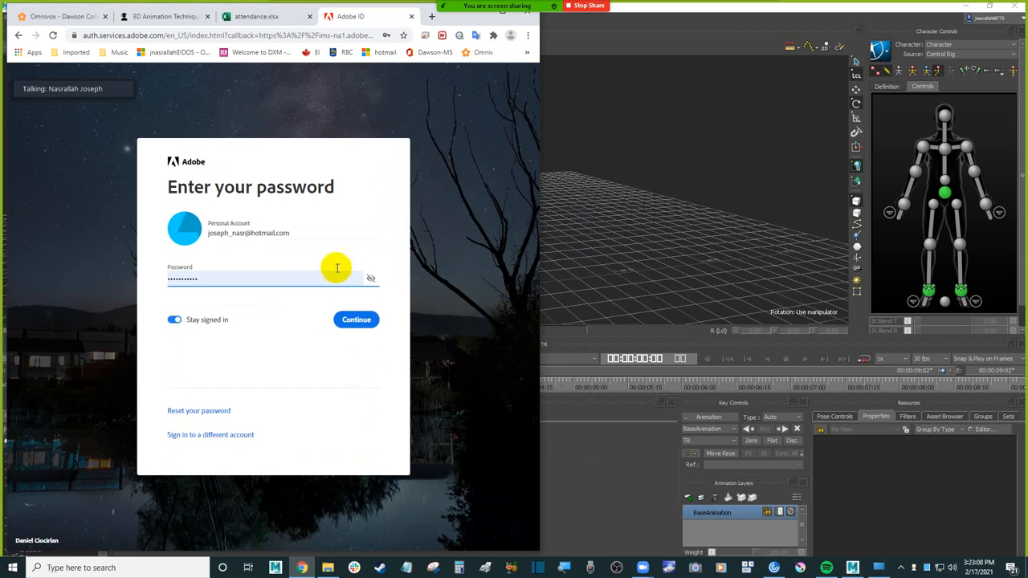
{"action": "left_click", "coordinate": [357, 321]}
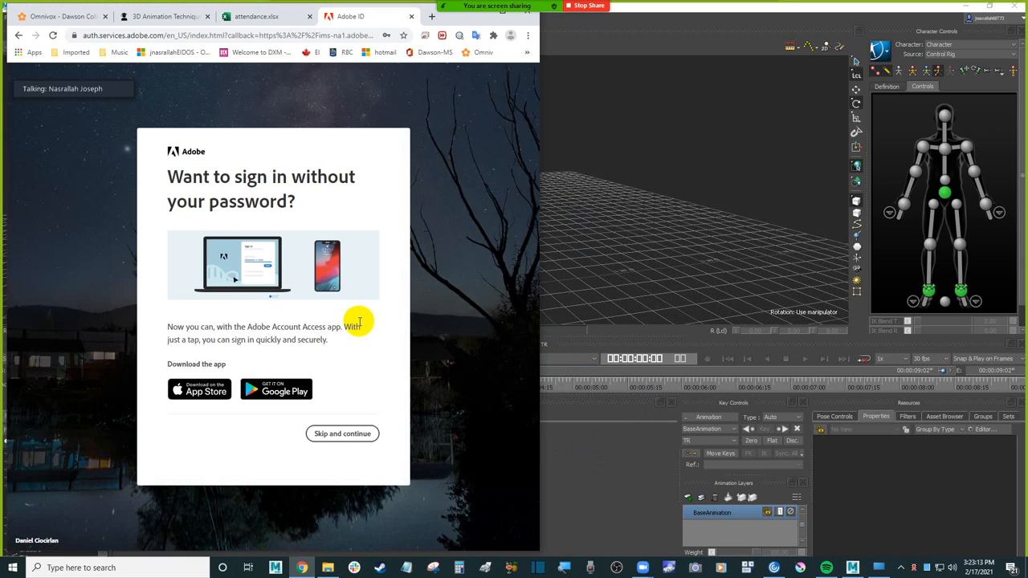
{"action": "left_click", "coordinate": [359, 435]}
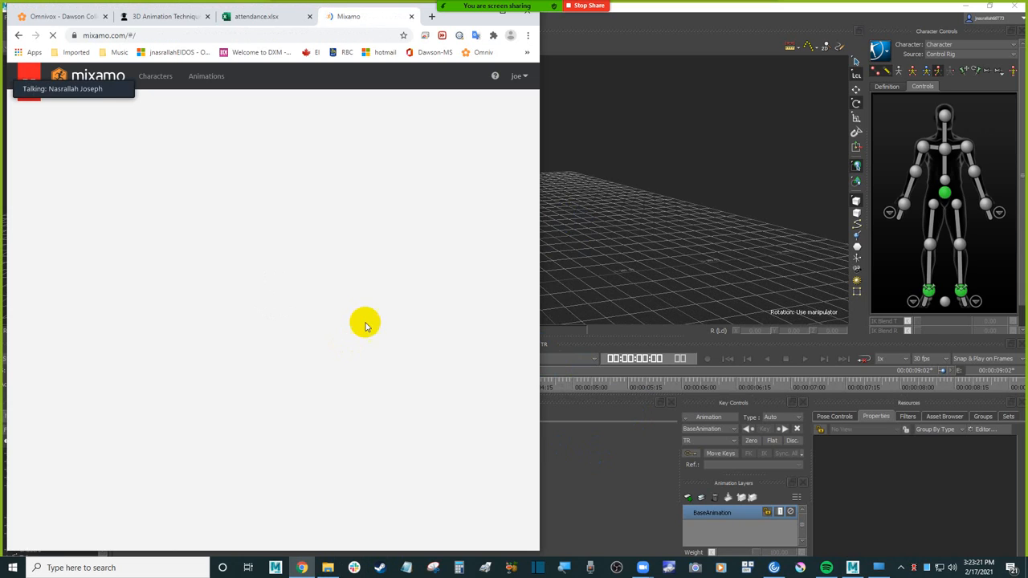
{"action": "left_click", "coordinate": [682, 219]}
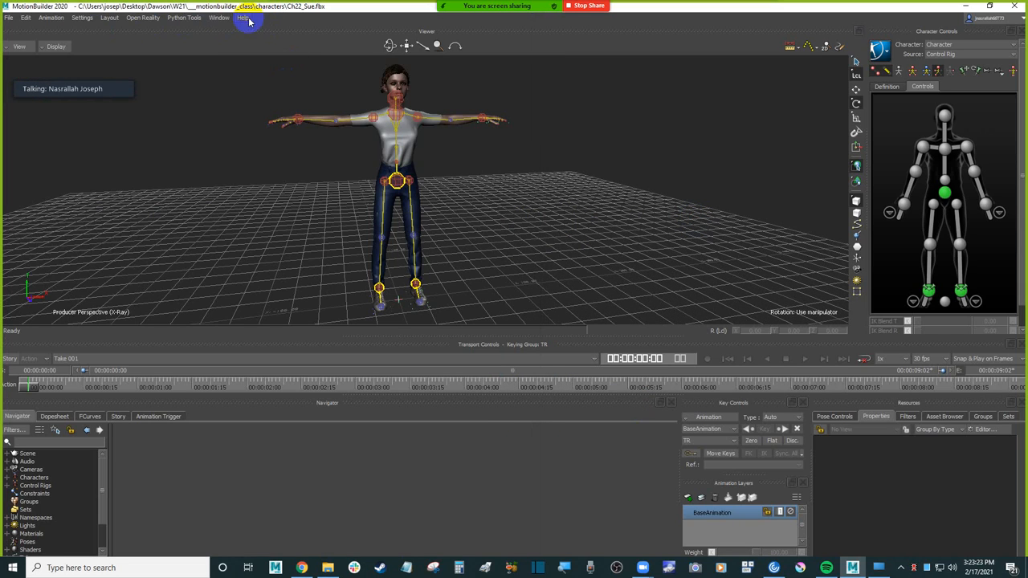
{"action": "left_click", "coordinate": [9, 17]}
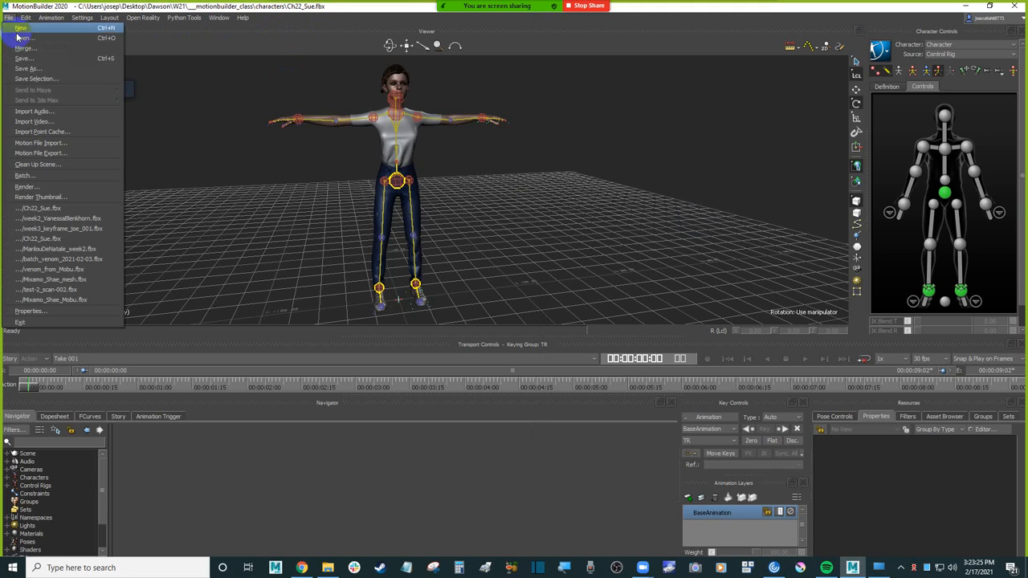
{"action": "left_click", "coordinate": [58, 39]}
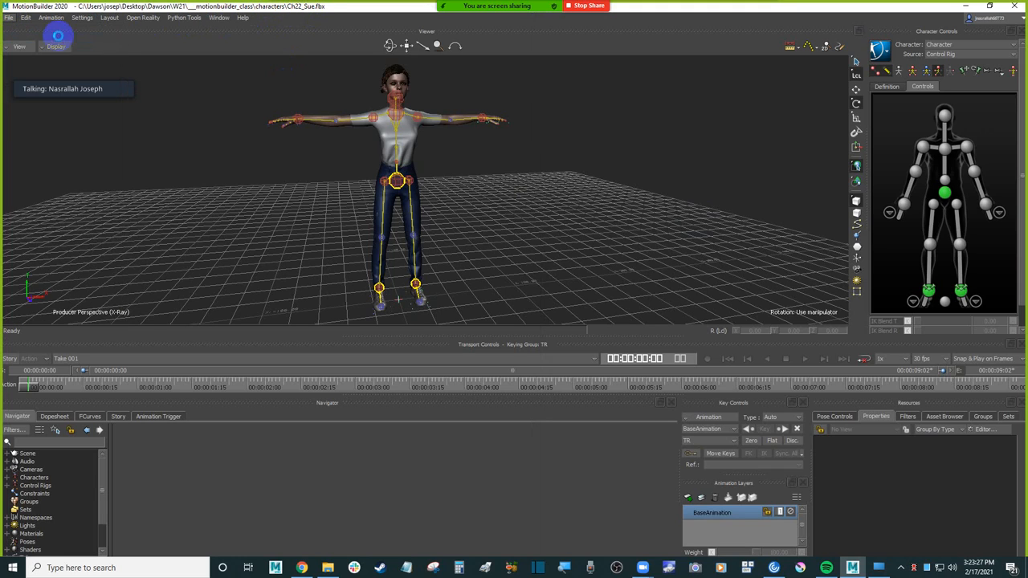
{"action": "left_click_drag", "start_coordinate": [298, 146], "coordinate": [310, 142]}
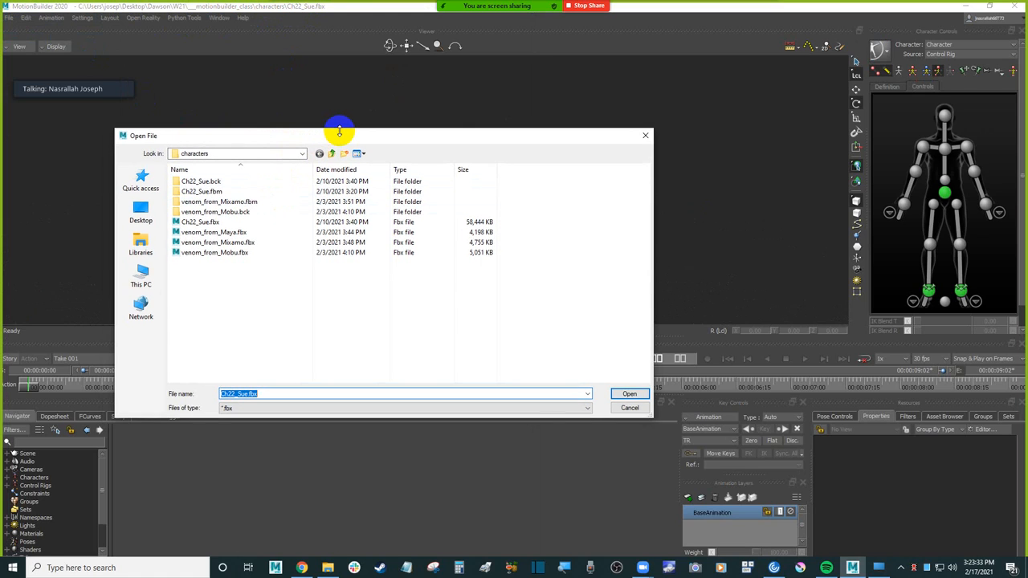
{"action": "left_click", "coordinate": [644, 135]}
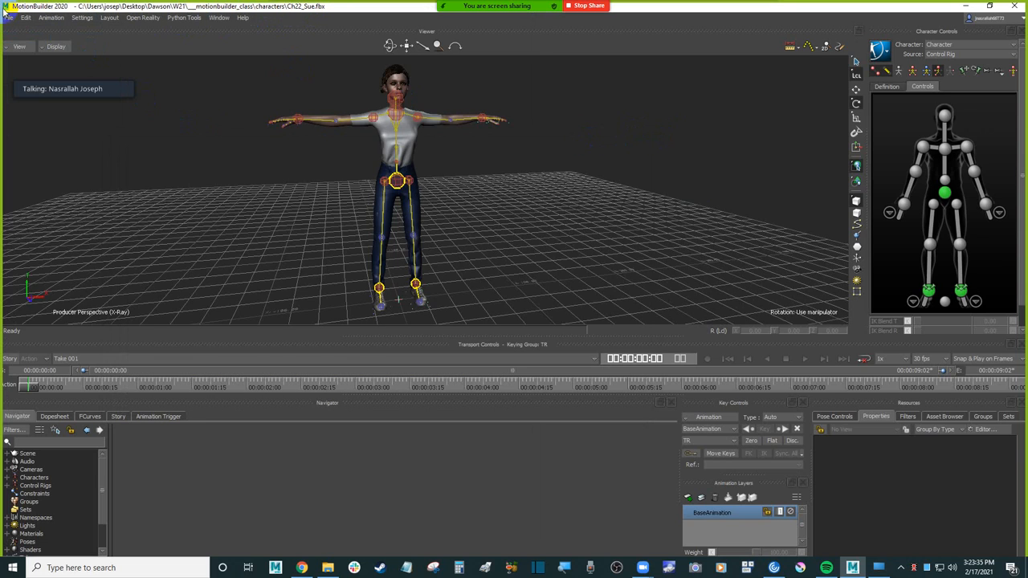
Step: Start saving the Sue scene under a new name in the anims_mixamo folder of ___motionbuilder_class, with Embed Medias off
{"action": "left_click", "coordinate": [10, 20]}
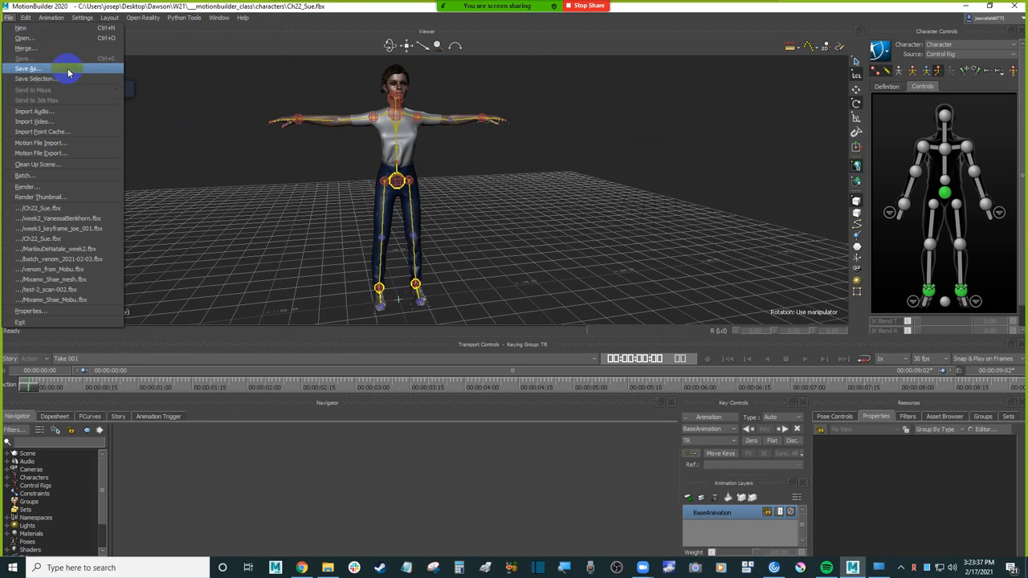
{"action": "left_click", "coordinate": [70, 70]}
{"action": "left_click_drag", "start_coordinate": [350, 133], "coordinate": [409, 133]}
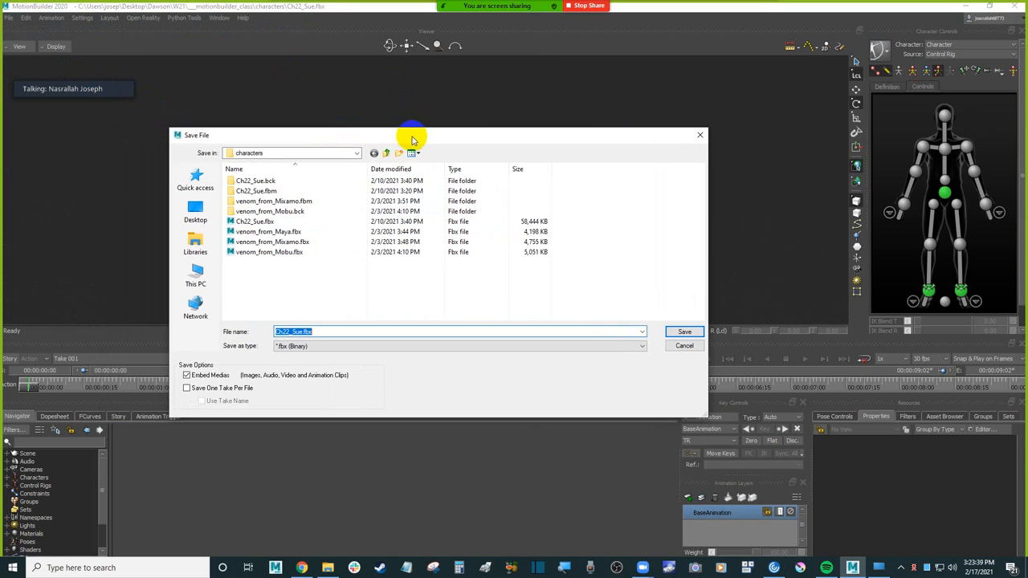
{"action": "left_click", "coordinate": [386, 152]}
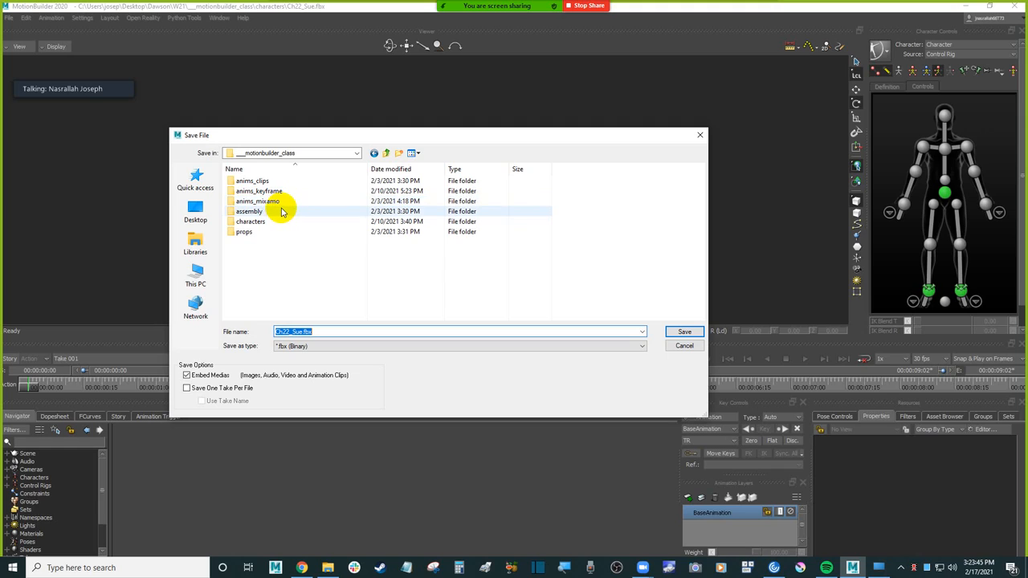
{"action": "left_click", "coordinate": [205, 375]}
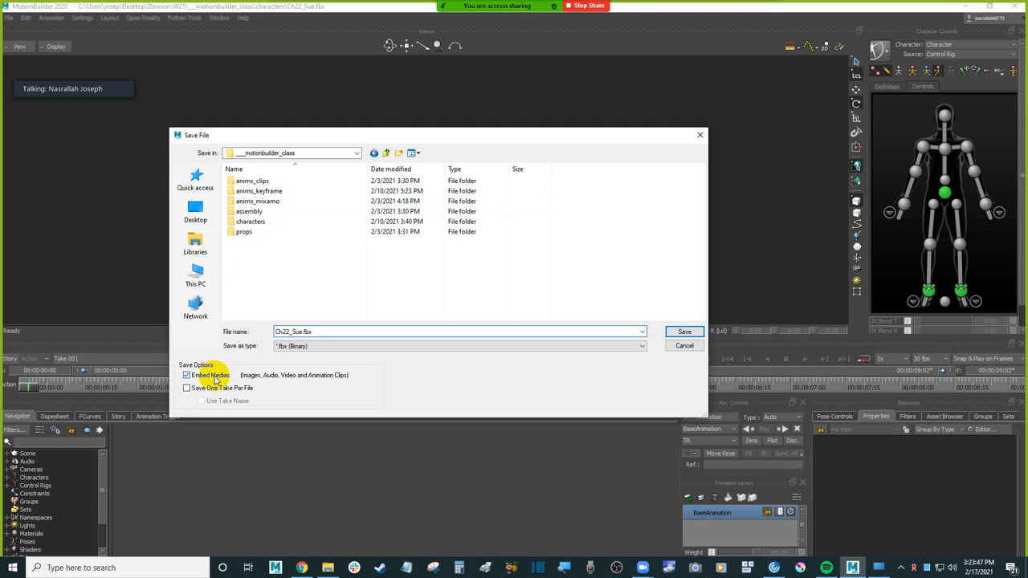
{"action": "double_click", "coordinate": [283, 204]}
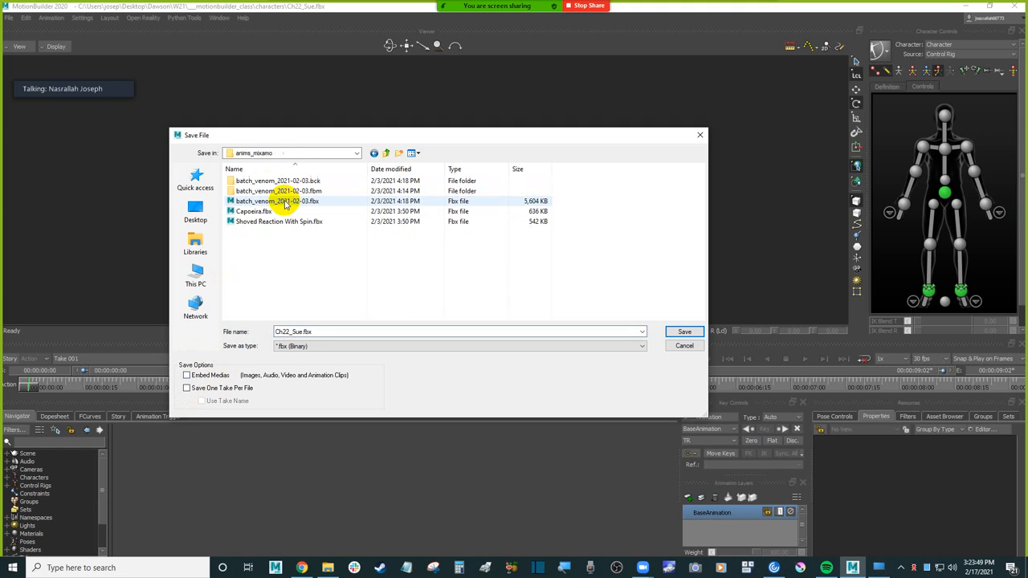
Step: Name the file batch_sue_2021-02-17.fbx, based on the existing batch_venom file name, and save it with the default save options
{"action": "left_click", "coordinate": [245, 201]}
{"action": "left_click", "coordinate": [309, 332]}
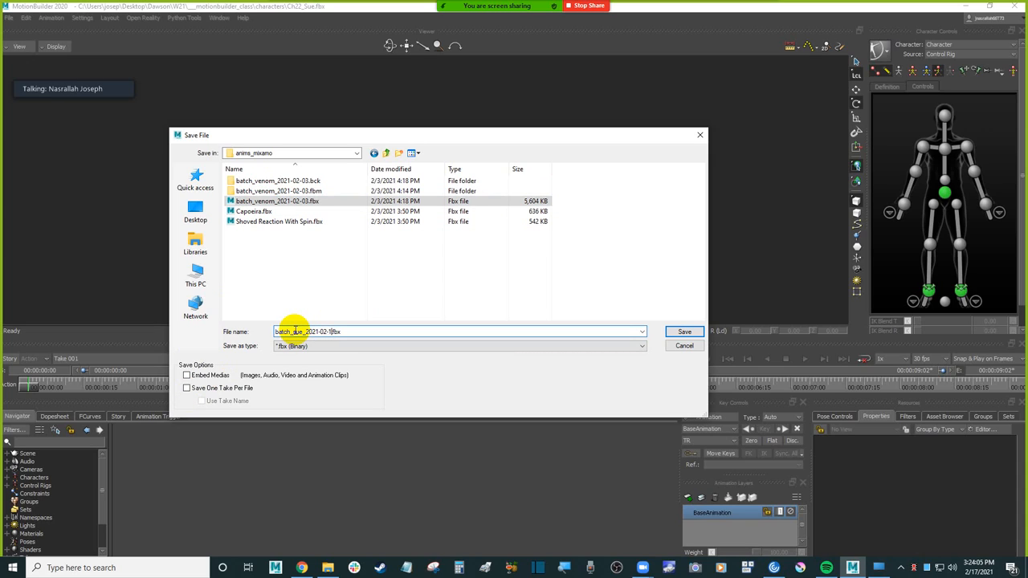
{"action": "key", "text": "Return"}
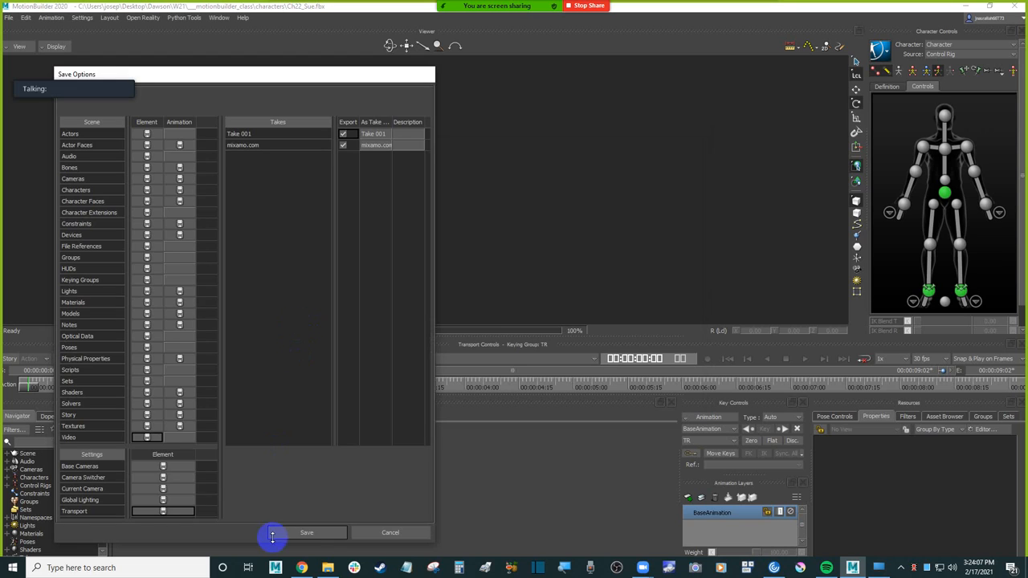
{"action": "left_click", "coordinate": [305, 532]}
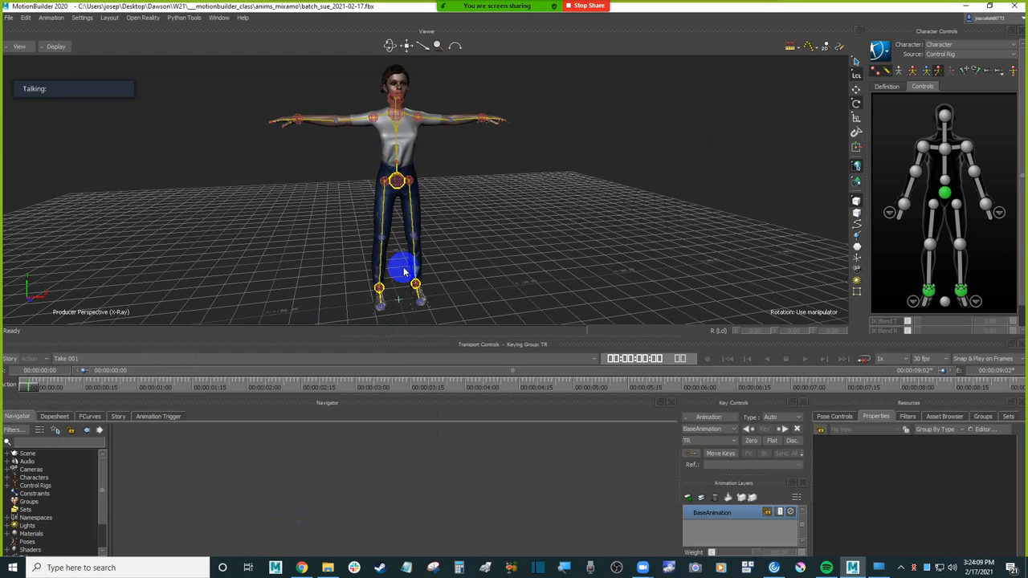
Step: Switch back to Mixamo in Chrome and search the character library for "female"
{"action": "left_click", "coordinate": [301, 567]}
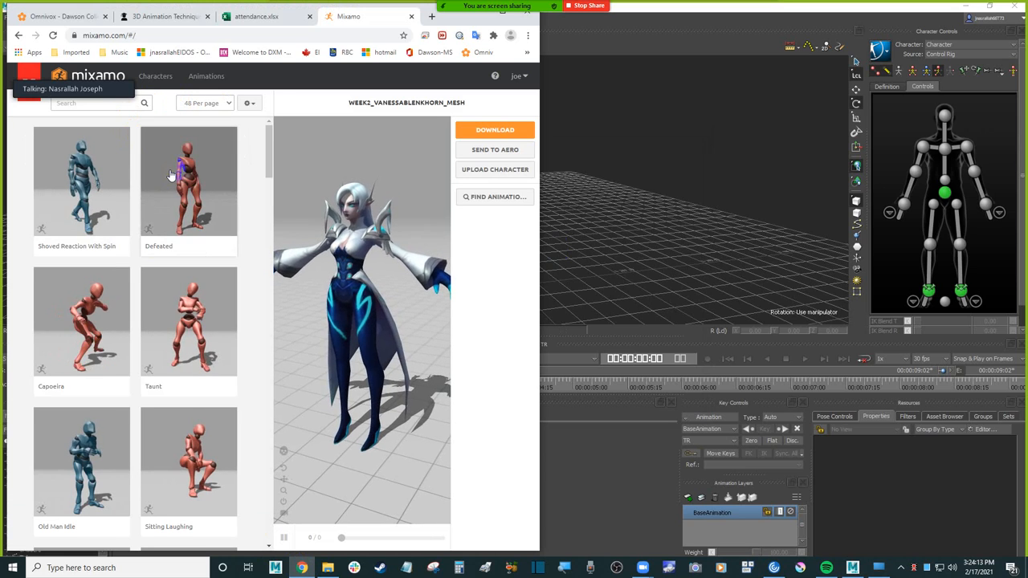
{"action": "left_click", "coordinate": [83, 104]}
{"action": "type", "text": "Fe"}
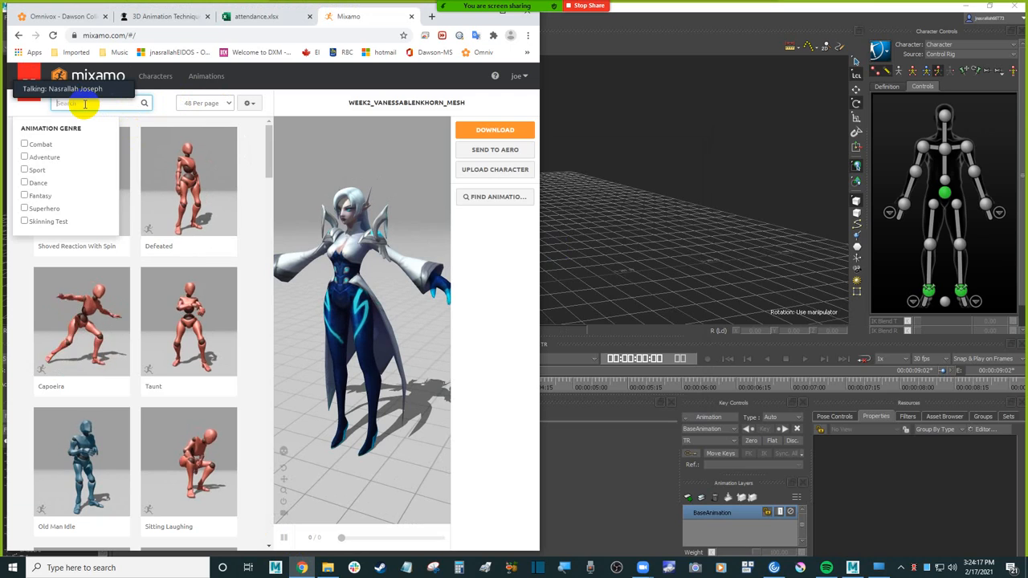
{"action": "type", "text": "male"}
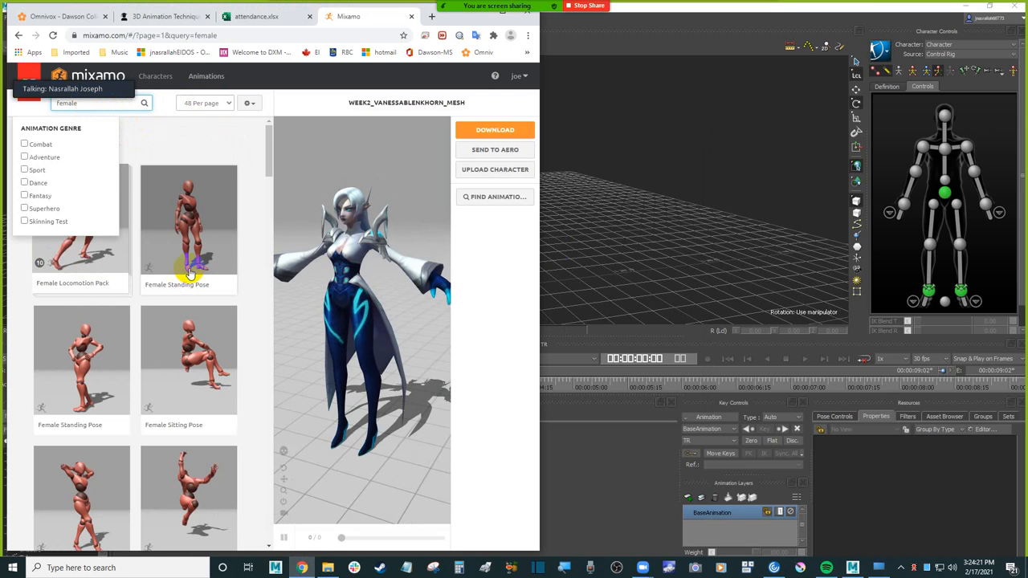
{"action": "left_click", "coordinate": [149, 75]}
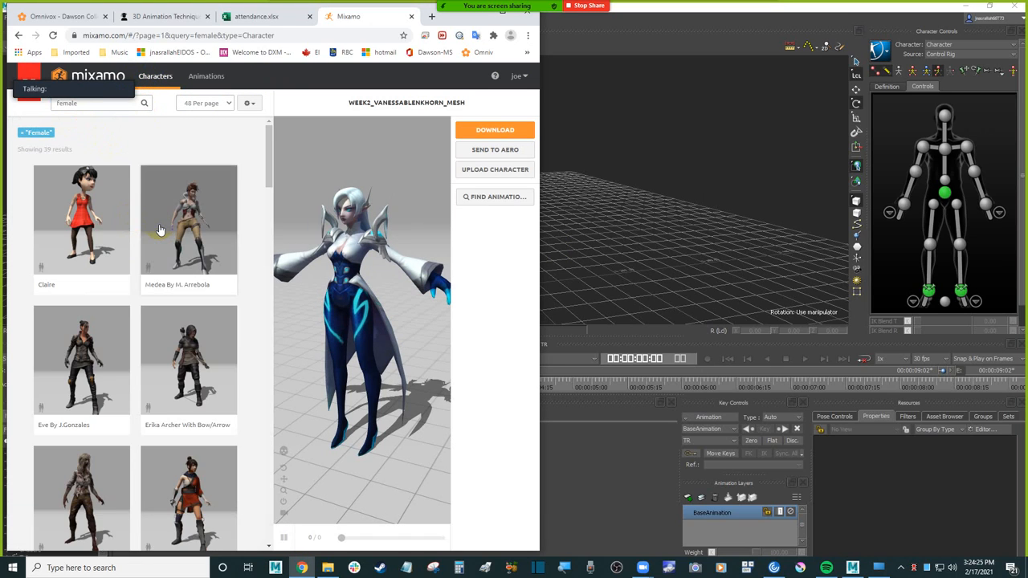
Step: Find the Megan character among the female results and load it as the active character
{"action": "scroll", "coordinate": [160, 230], "scroll_direction": "down", "scroll_amount": 3}
{"action": "scroll", "coordinate": [160, 230], "scroll_direction": "down", "scroll_amount": 6}
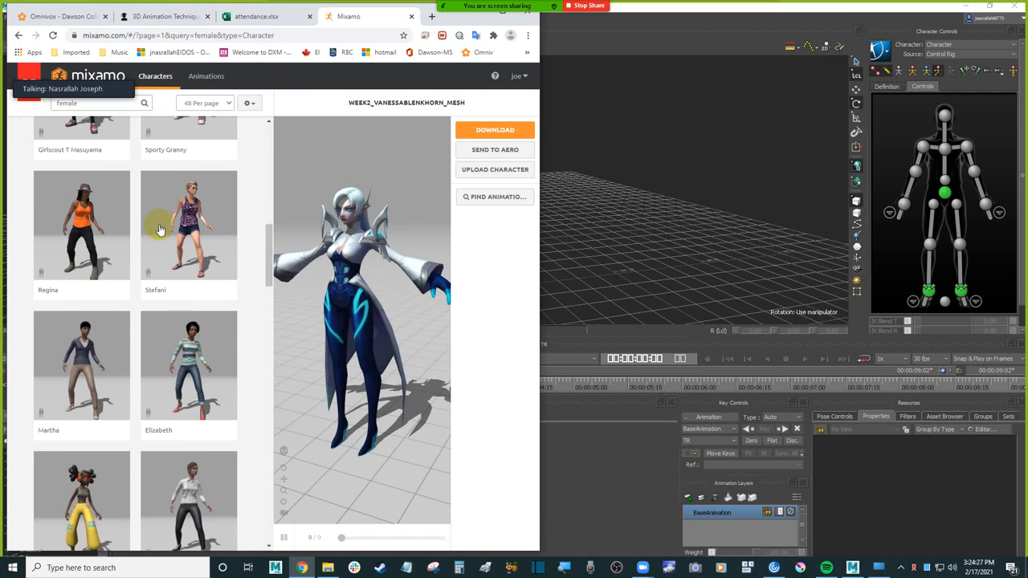
{"action": "scroll", "coordinate": [160, 230], "scroll_direction": "down", "scroll_amount": 10}
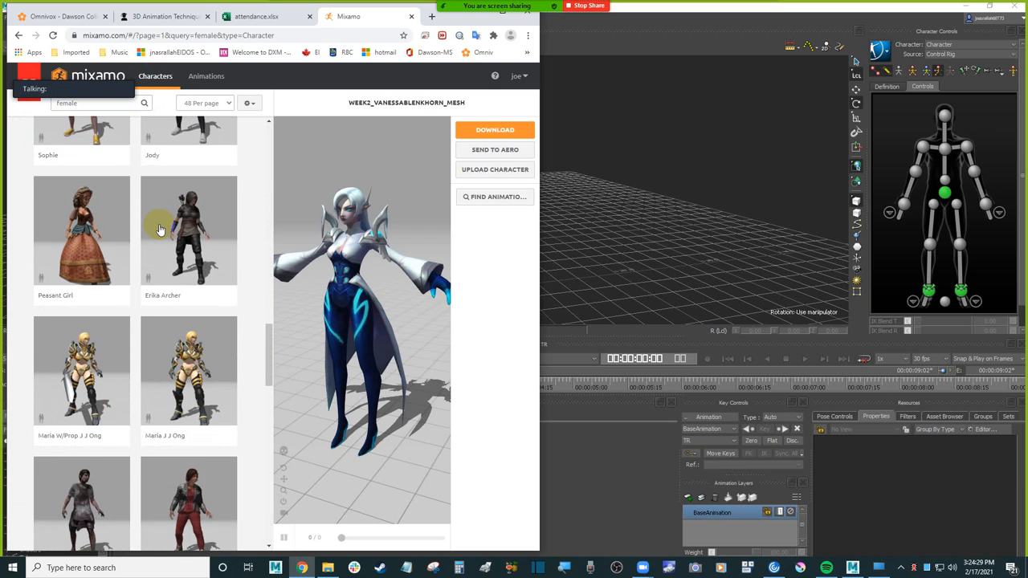
{"action": "scroll", "coordinate": [160, 230], "scroll_direction": "down", "scroll_amount": 10}
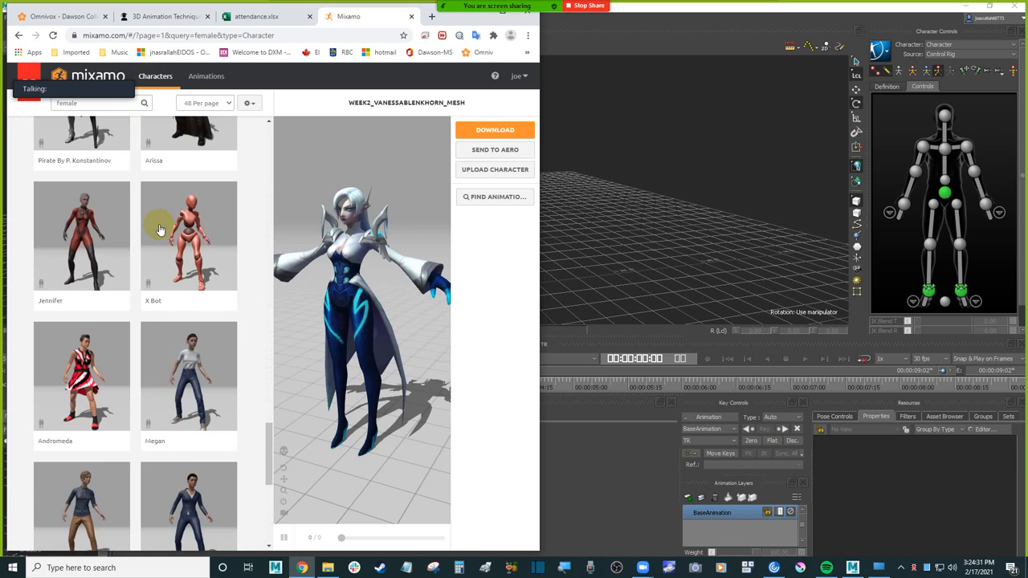
{"action": "scroll", "coordinate": [159, 230], "scroll_direction": "down", "scroll_amount": 2}
{"action": "scroll", "coordinate": [164, 225], "scroll_direction": "up", "scroll_amount": 3}
{"action": "left_click", "coordinate": [195, 305]}
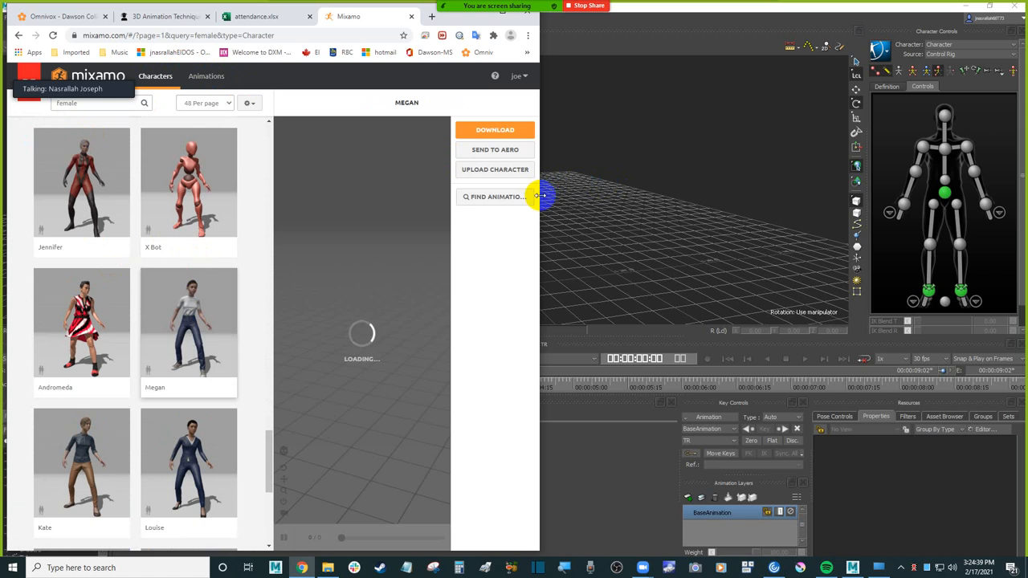
Step: Switch from characters to the animation library and search it for "run"
{"action": "left_click", "coordinate": [207, 78]}
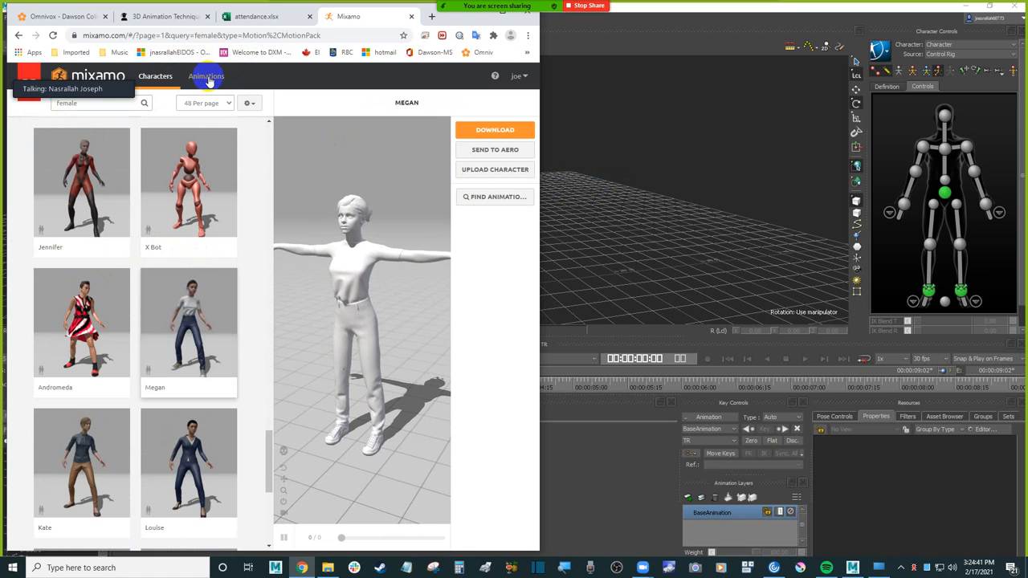
{"action": "left_click", "coordinate": [86, 106]}
{"action": "left_click_drag", "start_coordinate": [86, 104], "coordinate": [44, 105]}
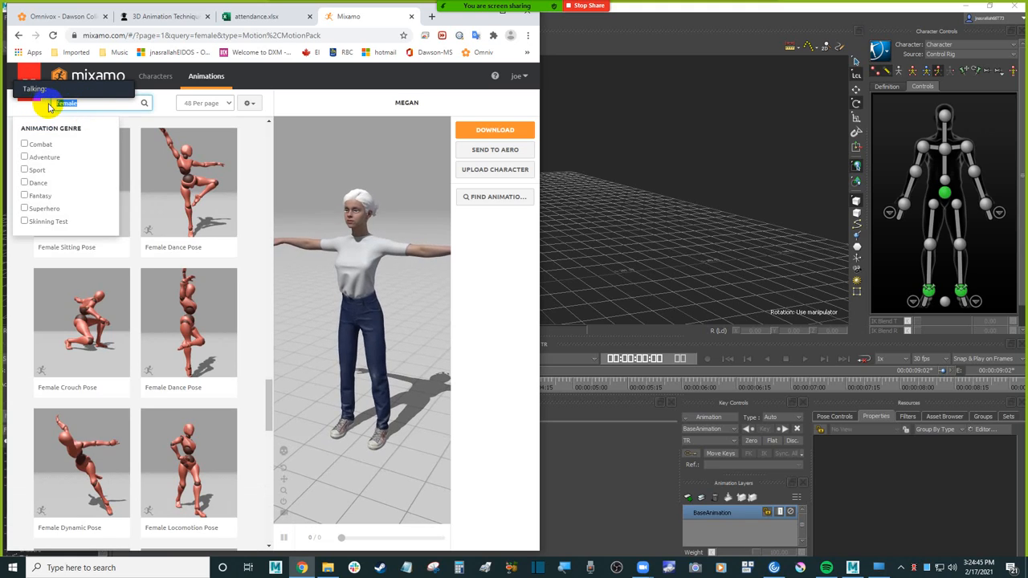
{"action": "type", "text": "fun"}
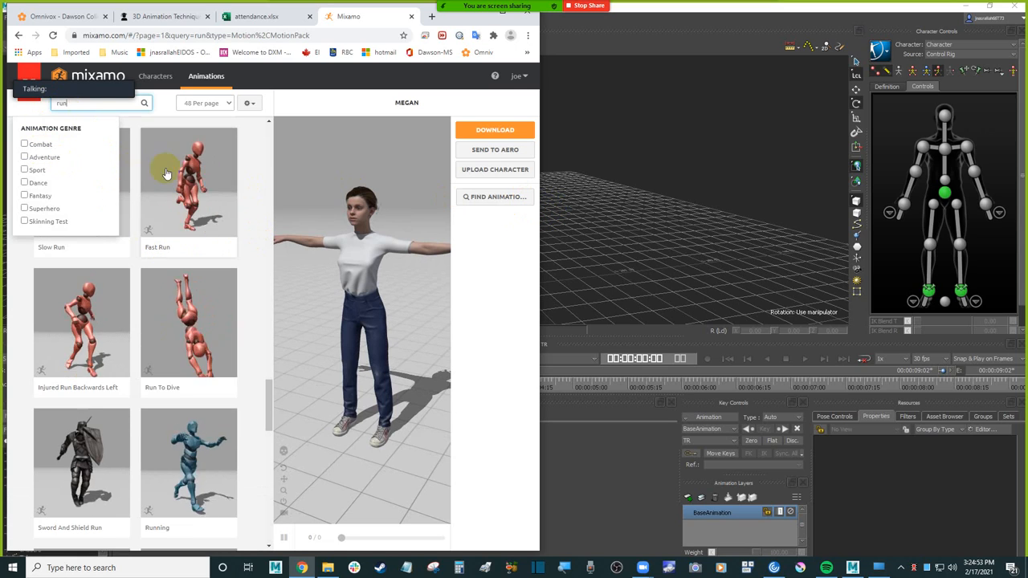
Step: Preview Fast Run on Megan, replace it with the Slow Run animation, and pause its playback
{"action": "left_click", "coordinate": [202, 183]}
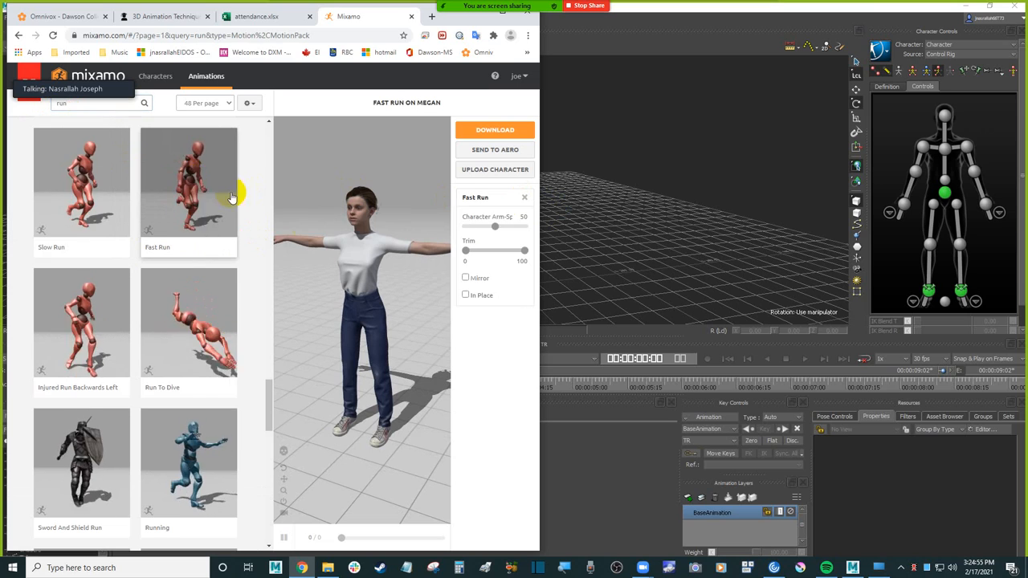
{"action": "left_click", "coordinate": [84, 189]}
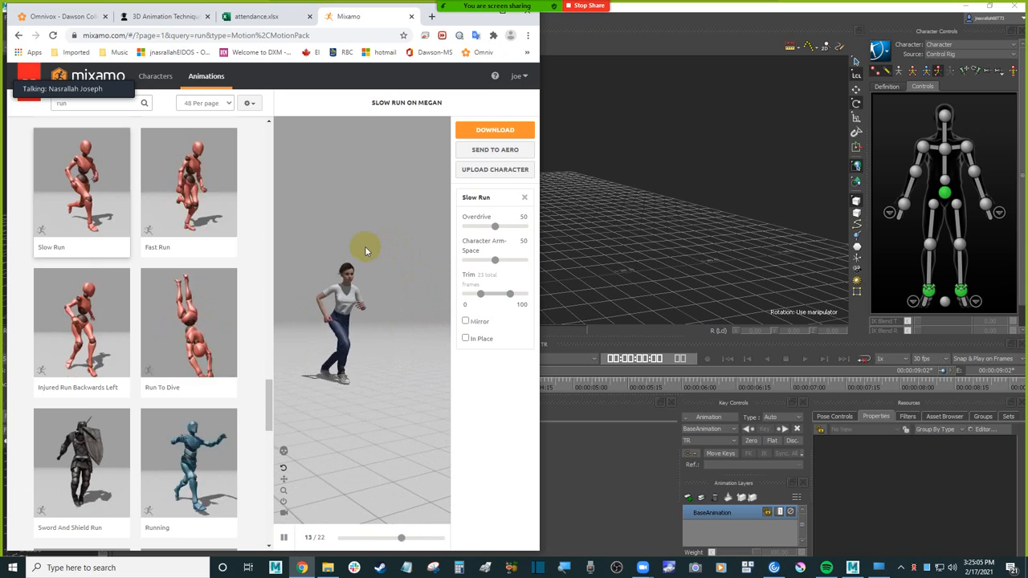
{"action": "mouse_move", "coordinate": [381, 247]}
{"action": "left_mouse_down"}
{"action": "mouse_move", "coordinate": [396, 259]}
{"action": "mouse_move", "coordinate": [386, 252]}
{"action": "left_mouse_up"}
{"action": "left_click", "coordinate": [281, 540]}
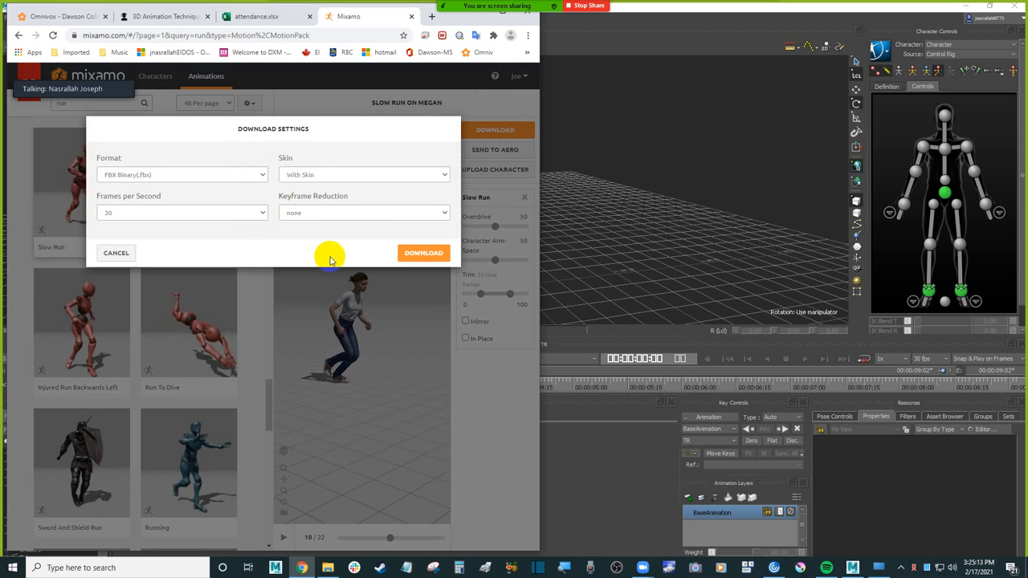
Step: Download Slow Run as FBX Binary without skin, at 30 frames per second and with no keyframe reduction
{"action": "left_click", "coordinate": [340, 176]}
{"action": "left_click", "coordinate": [337, 195]}
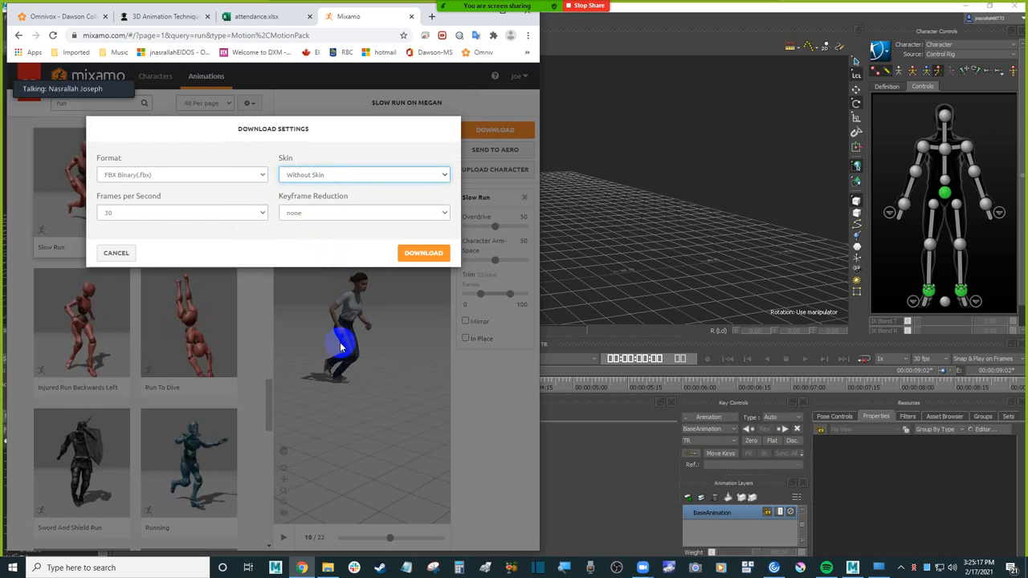
{"action": "left_click", "coordinate": [427, 256]}
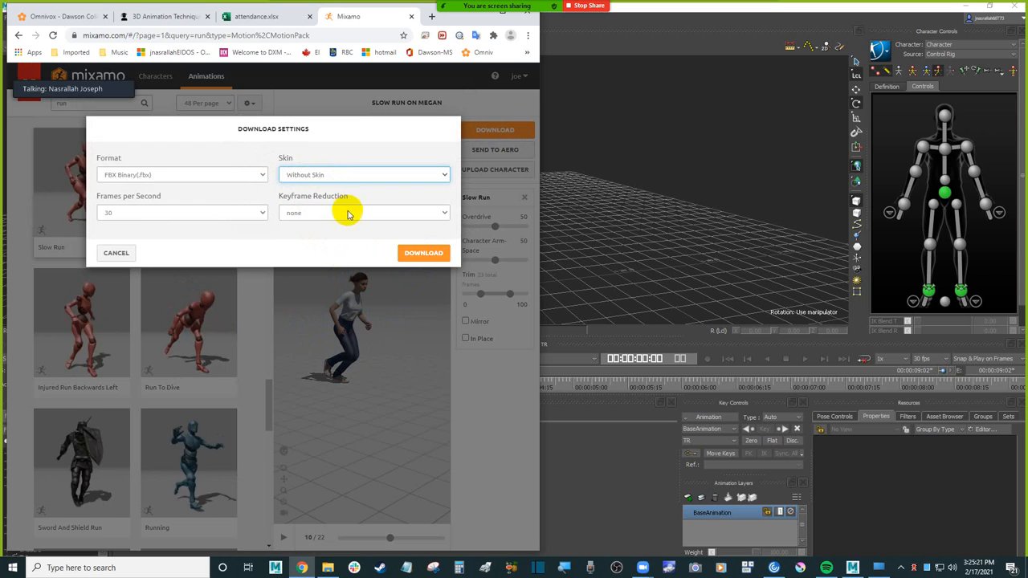
{"action": "left_click", "coordinate": [425, 255]}
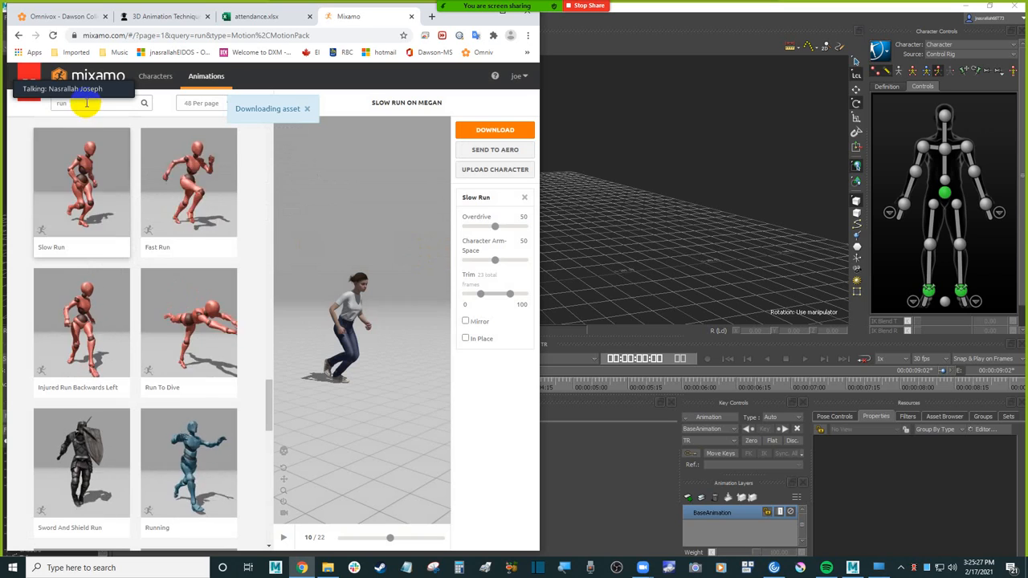
Step: Search the animations for "stop" and look through the first page of results for a suitable stopping motion
{"action": "left_click", "coordinate": [55, 105]}
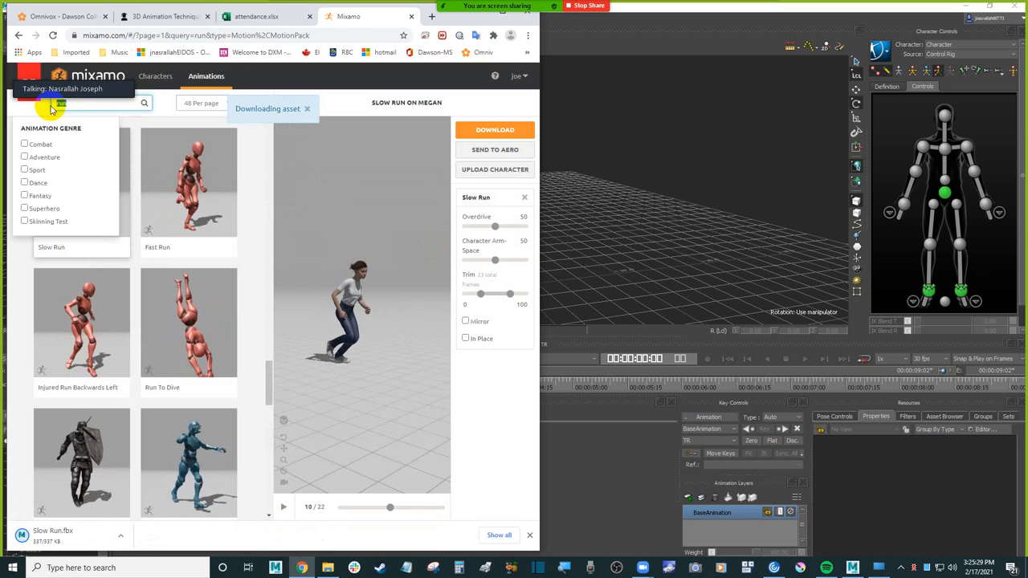
{"action": "type", "text": "stop"}
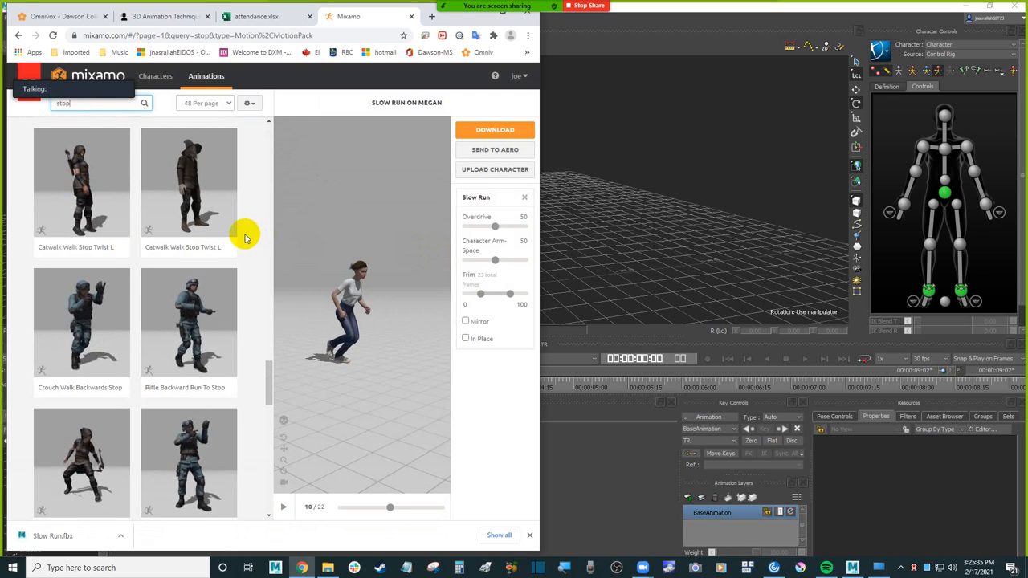
{"action": "scroll", "coordinate": [246, 237], "scroll_direction": "down", "scroll_amount": 2}
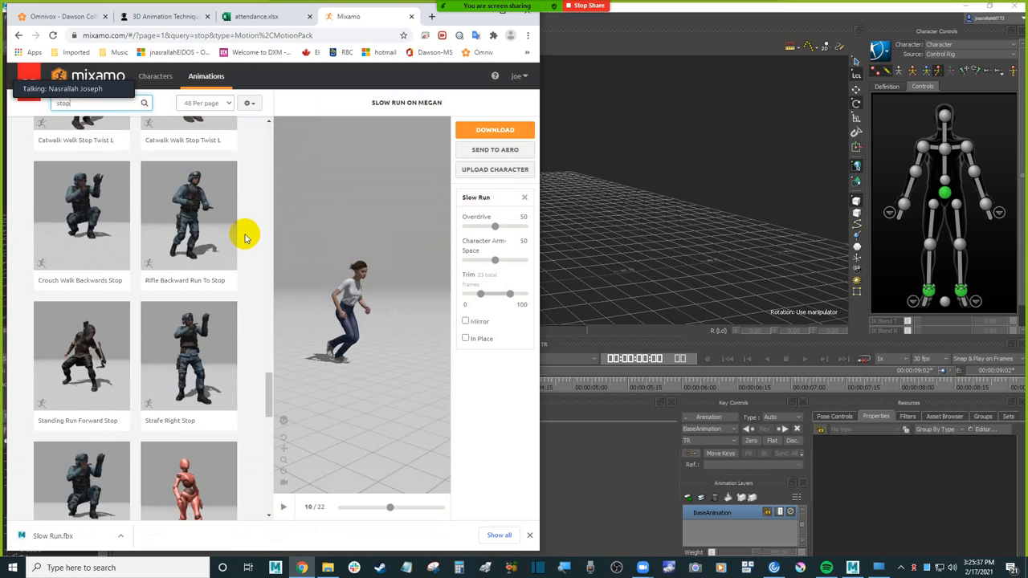
{"action": "scroll", "coordinate": [245, 237], "scroll_direction": "down", "scroll_amount": 4}
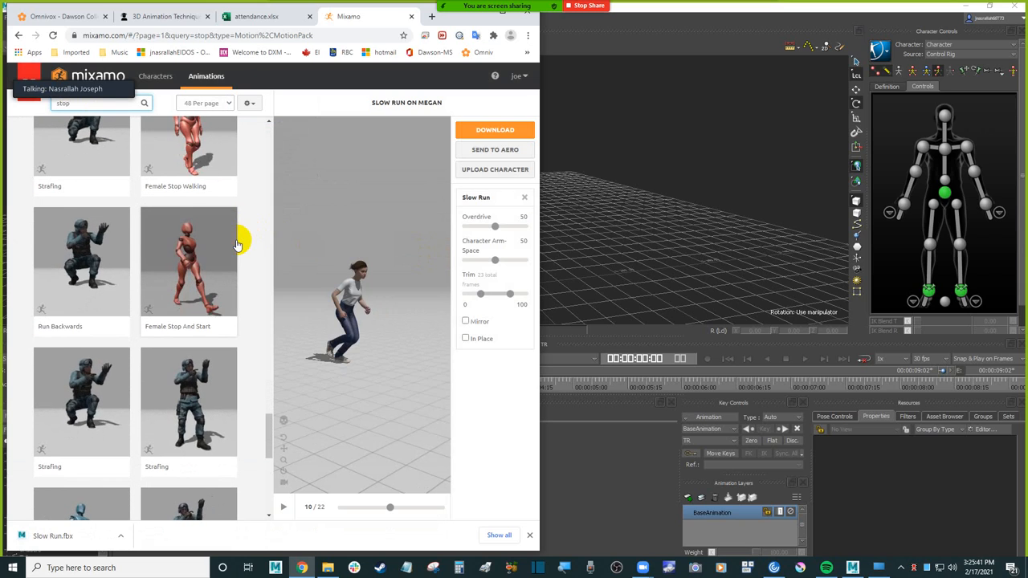
{"action": "scroll", "coordinate": [238, 245], "scroll_direction": "down", "scroll_amount": 10}
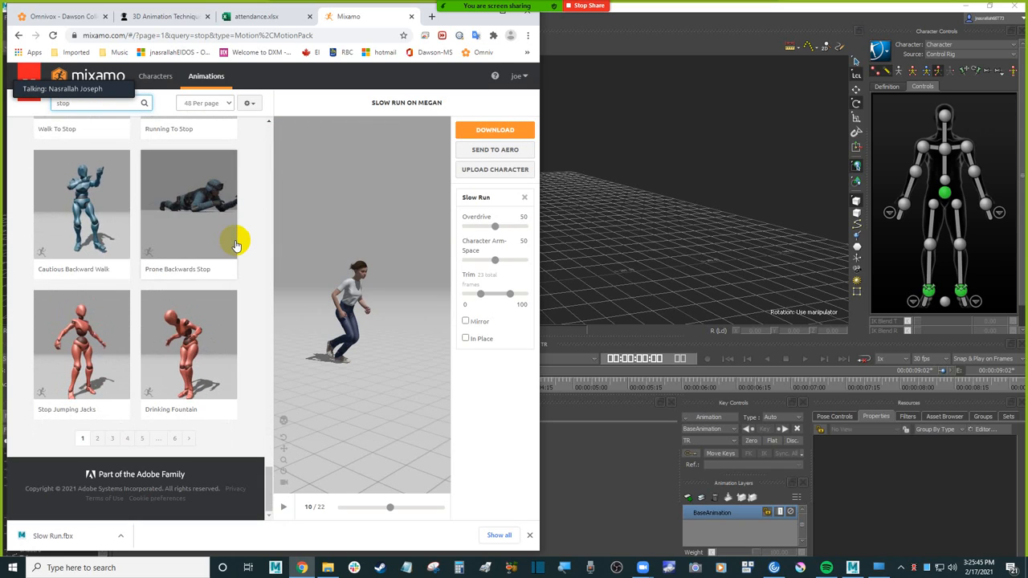
{"action": "scroll", "coordinate": [234, 241], "scroll_direction": "up", "scroll_amount": 10}
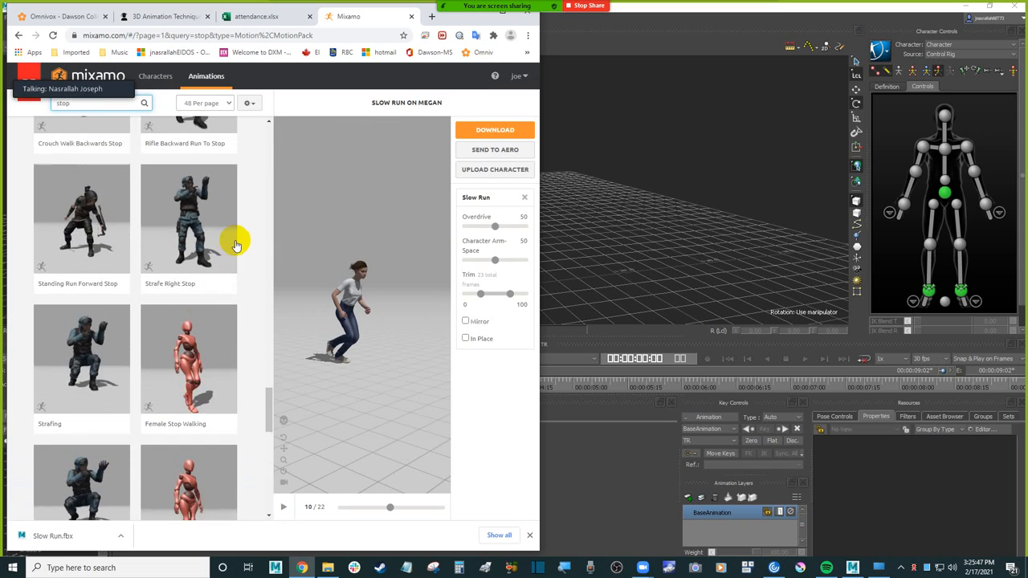
{"action": "left_click", "coordinate": [269, 301]}
{"action": "left_click_drag", "start_coordinate": [269, 301], "coordinate": [266, 119]}
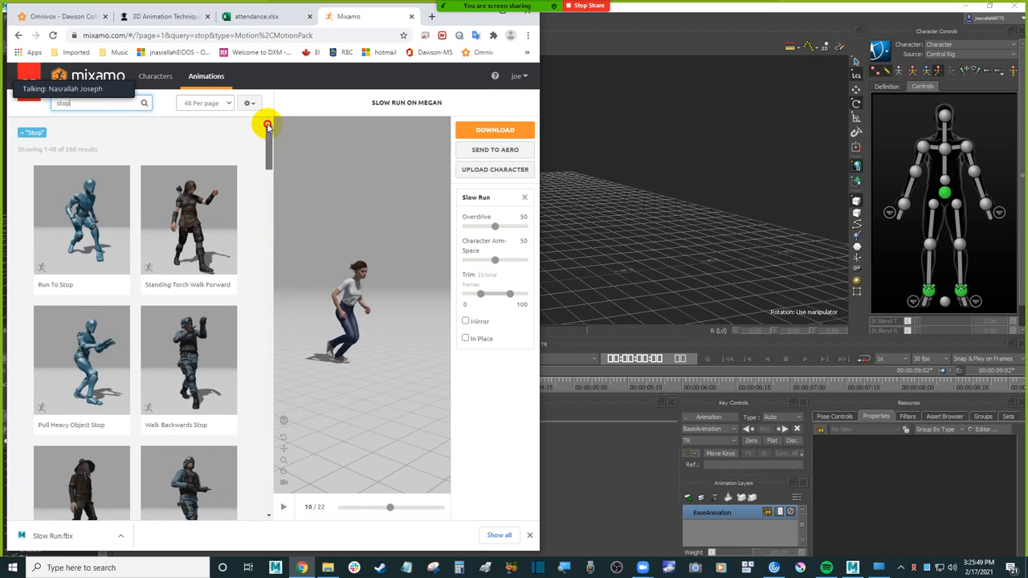
Step: Narrow the animation search to "run stop"
{"action": "left_click", "coordinate": [69, 104]}
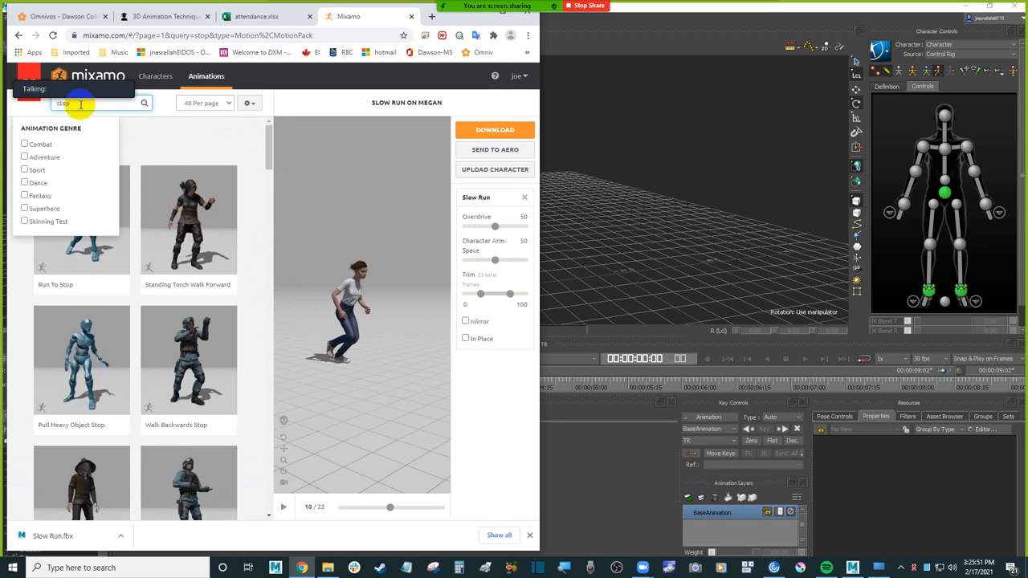
{"action": "type", "text": "run"}
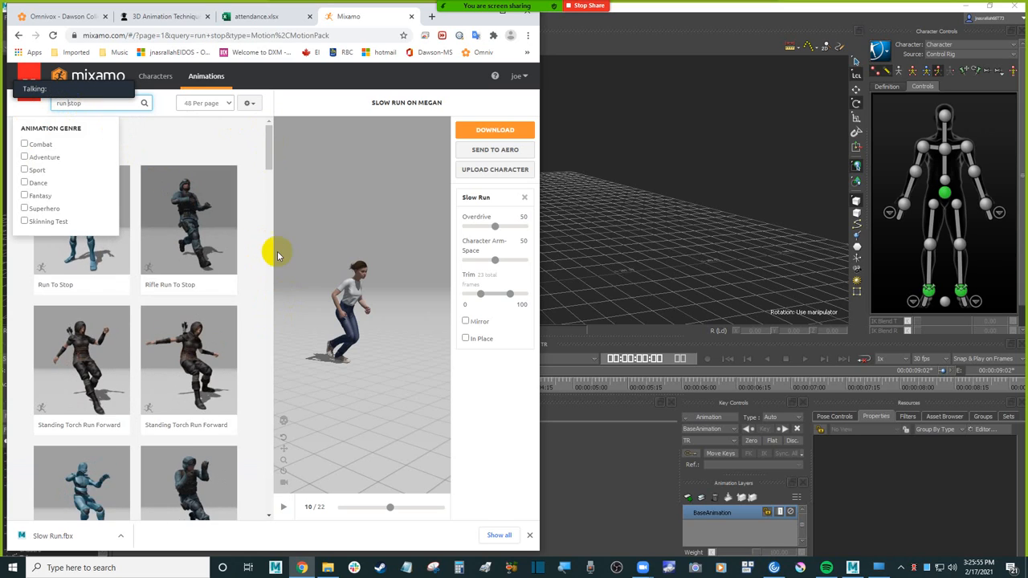
{"action": "left_click", "coordinate": [248, 219]}
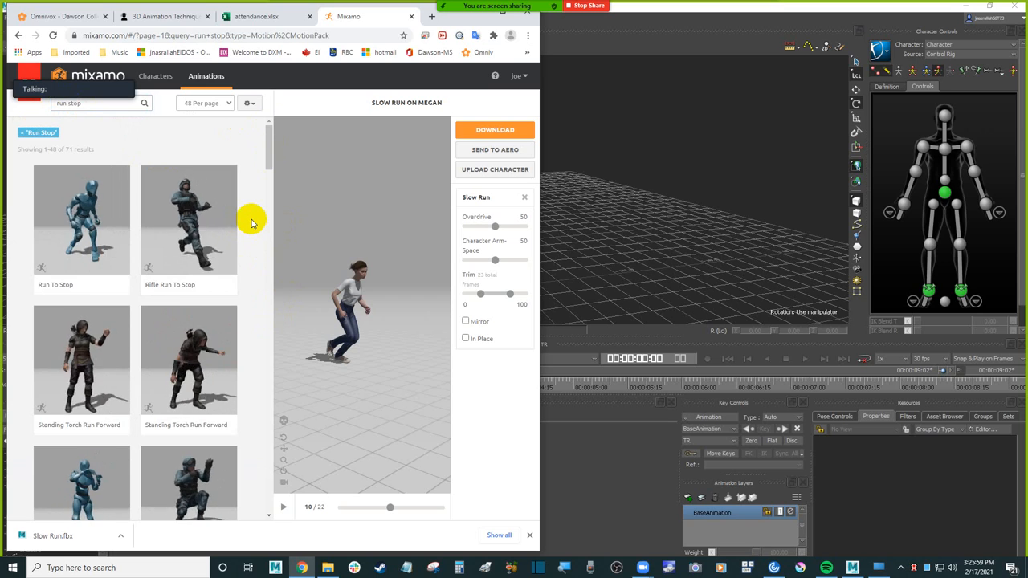
Step: Compare the blue-figure Run To Stop animations, apply the first result to Megan, and scrub its preview through to the last frame
{"action": "scroll", "coordinate": [83, 217], "scroll_direction": "down", "scroll_amount": 1}
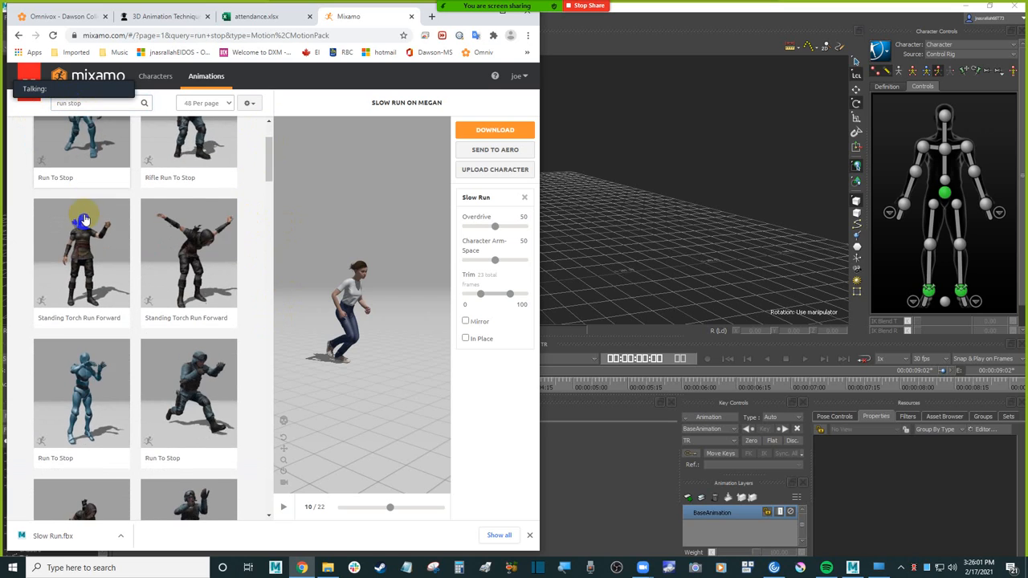
{"action": "left_click", "coordinate": [86, 392]}
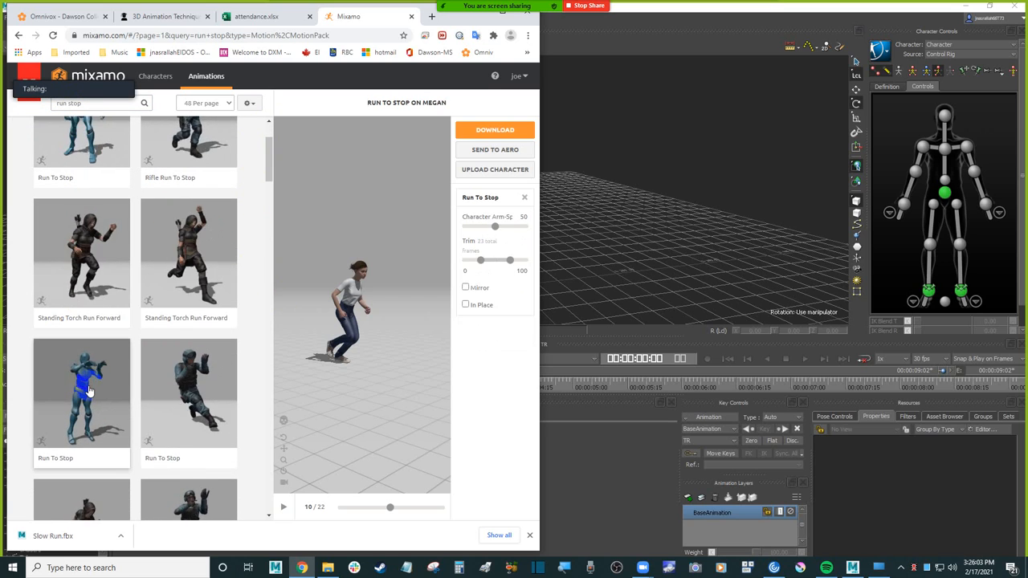
{"action": "left_click", "coordinate": [88, 130]}
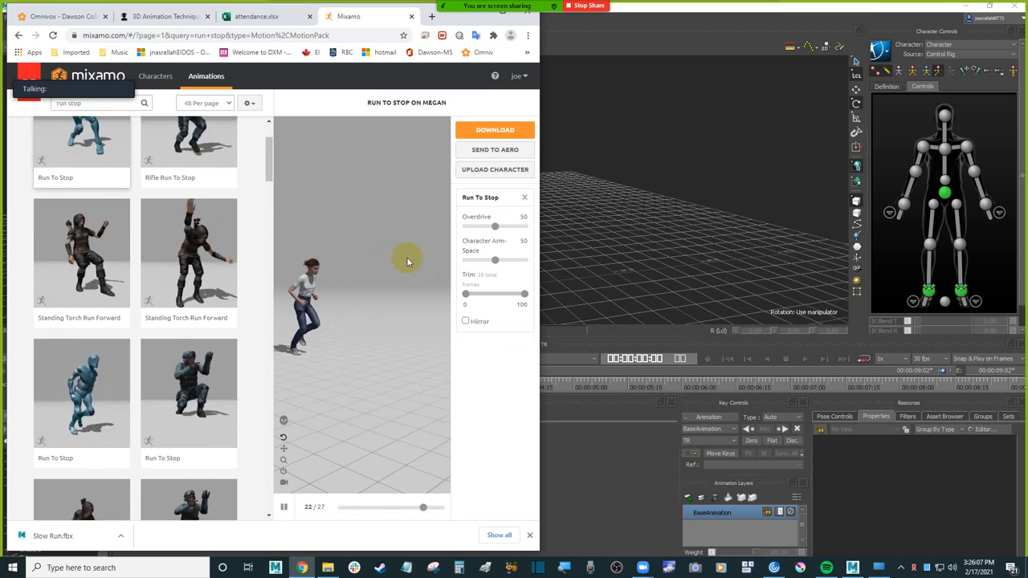
{"action": "scroll", "coordinate": [210, 345], "scroll_direction": "down", "scroll_amount": 5}
{"action": "left_click", "coordinate": [283, 506]}
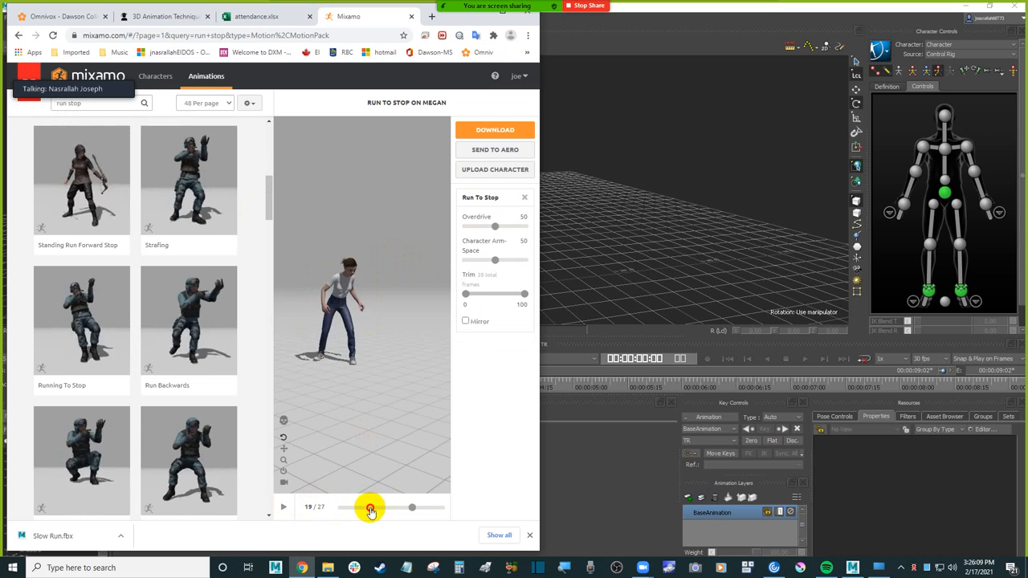
{"action": "left_click", "coordinate": [342, 508]}
{"action": "left_click_drag", "start_coordinate": [341, 510], "coordinate": [444, 506]}
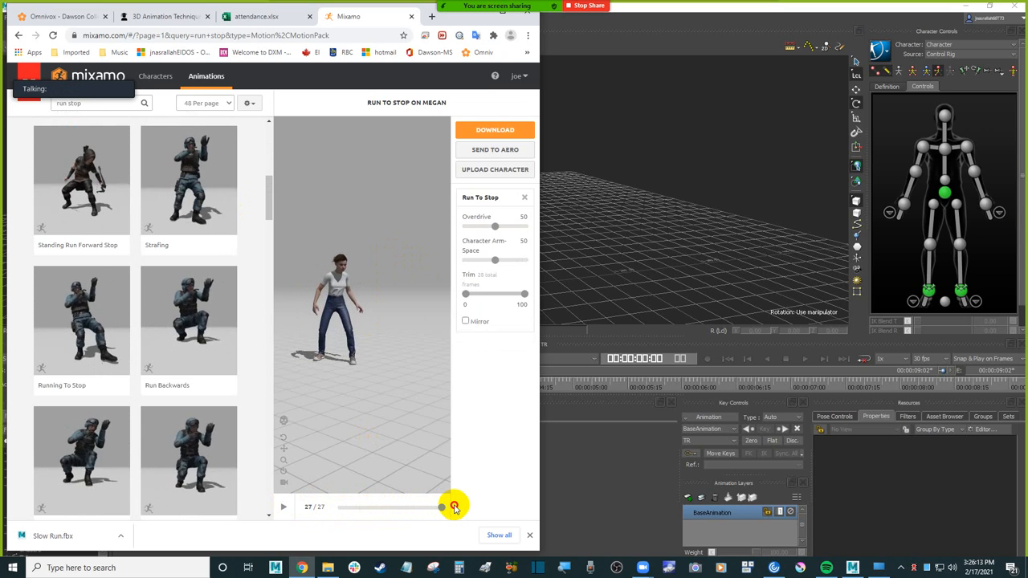
Step: Look through the remaining "run stop" results for alternative stopping animations
{"action": "scroll", "coordinate": [252, 334], "scroll_direction": "down", "scroll_amount": 5}
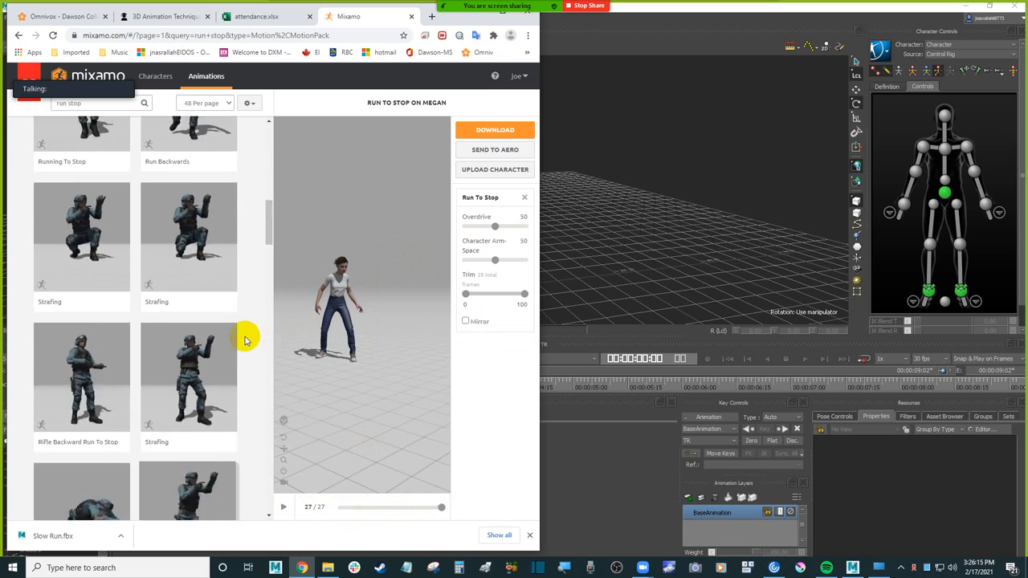
{"action": "scroll", "coordinate": [245, 340], "scroll_direction": "down", "scroll_amount": 2}
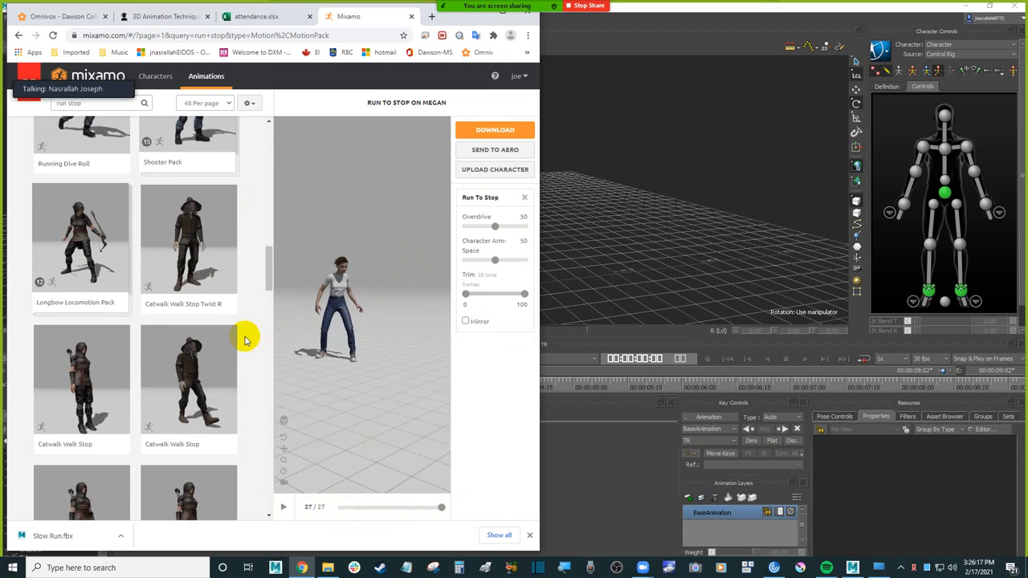
{"action": "scroll", "coordinate": [245, 340], "scroll_direction": "down", "scroll_amount": 4}
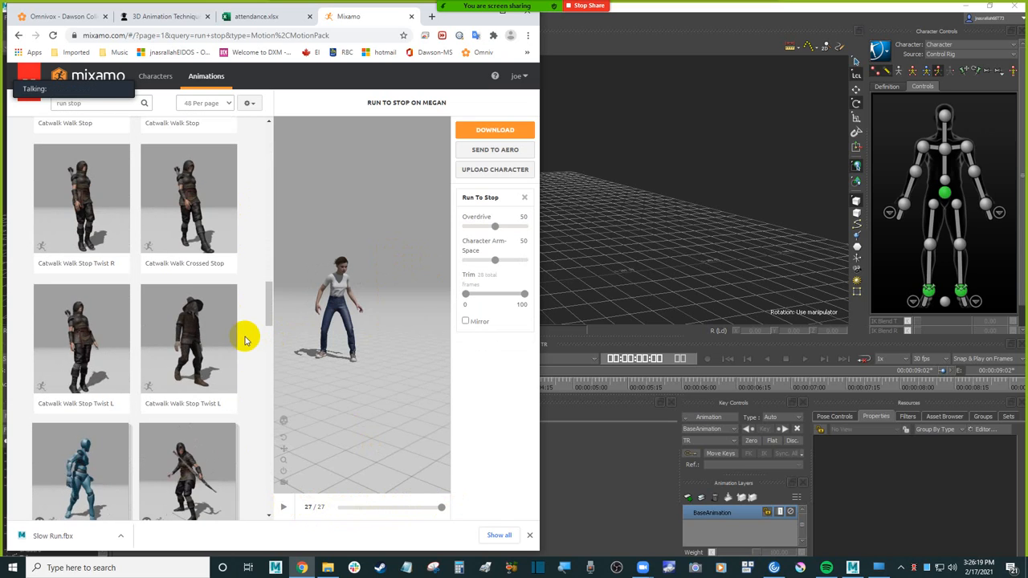
{"action": "scroll", "coordinate": [244, 340], "scroll_direction": "down", "scroll_amount": 4}
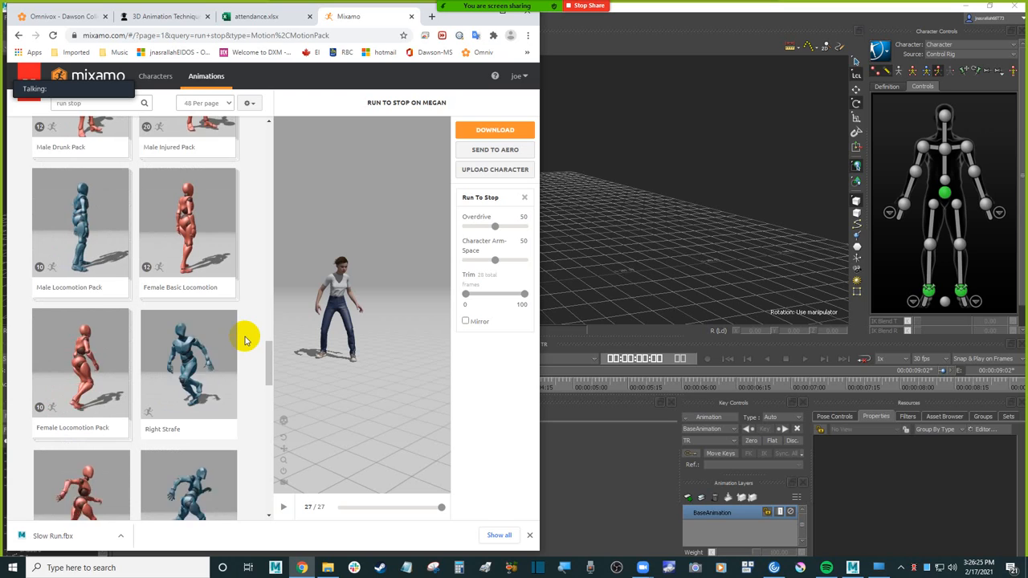
{"action": "scroll", "coordinate": [245, 339], "scroll_direction": "down", "scroll_amount": 2}
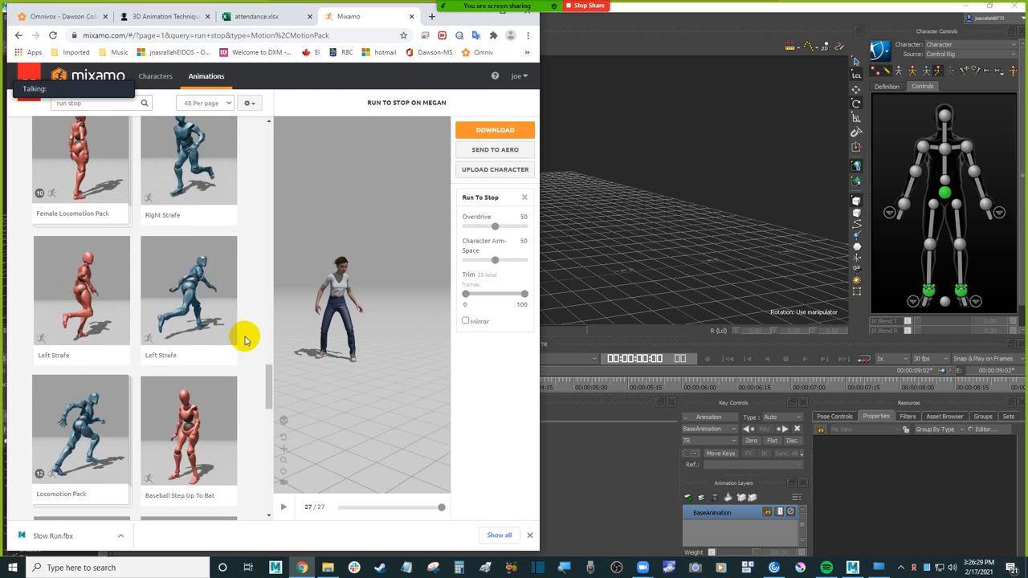
{"action": "scroll", "coordinate": [245, 339], "scroll_direction": "down", "scroll_amount": 3}
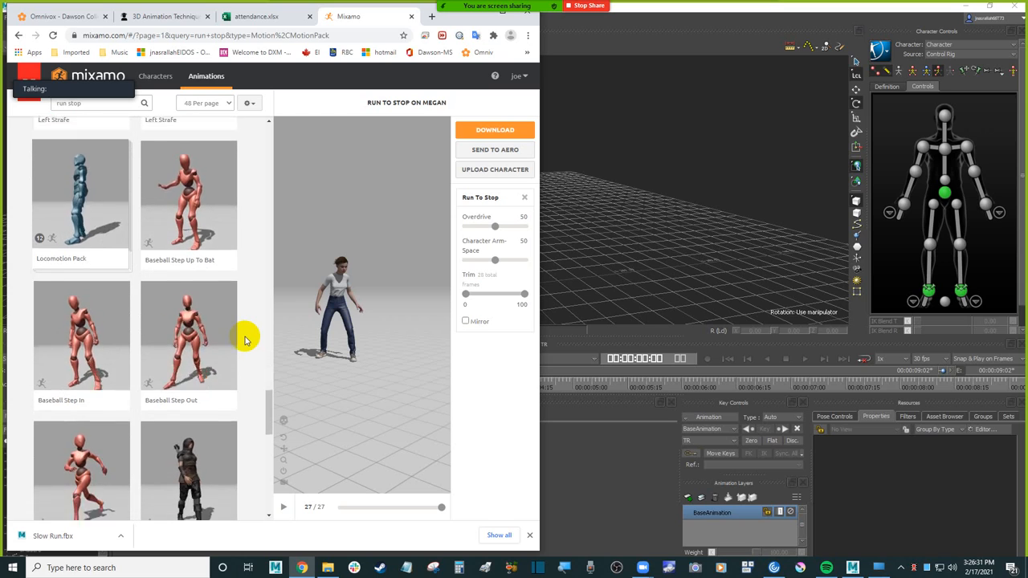
{"action": "scroll", "coordinate": [245, 339], "scroll_direction": "down", "scroll_amount": 4}
{"action": "scroll", "coordinate": [245, 339], "scroll_direction": "down", "scroll_amount": 6}
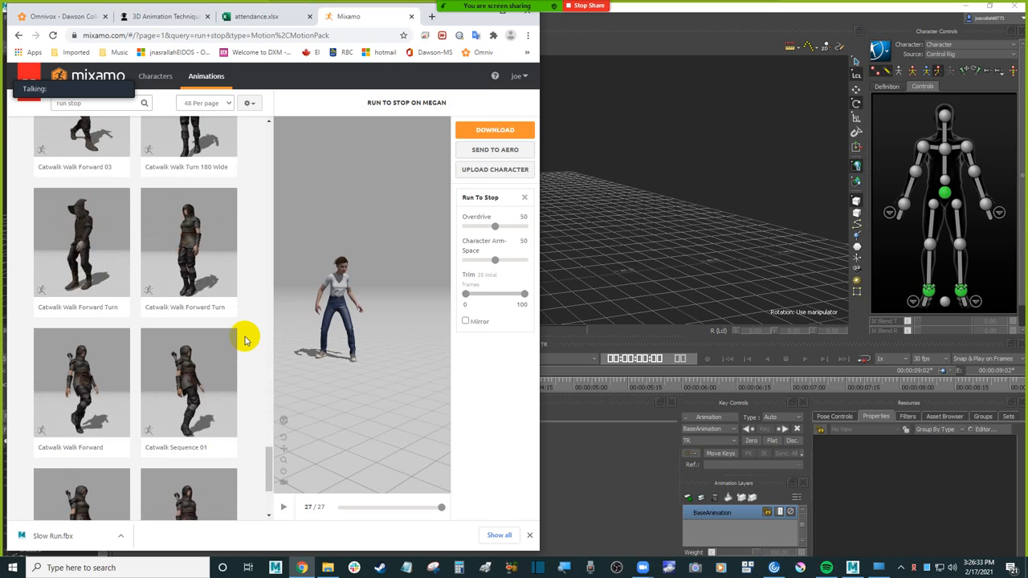
Step: Download Run To Stop as FBX Binary without skin, at 30 frames per second and with no keyframe reduction
{"action": "left_click", "coordinate": [493, 131]}
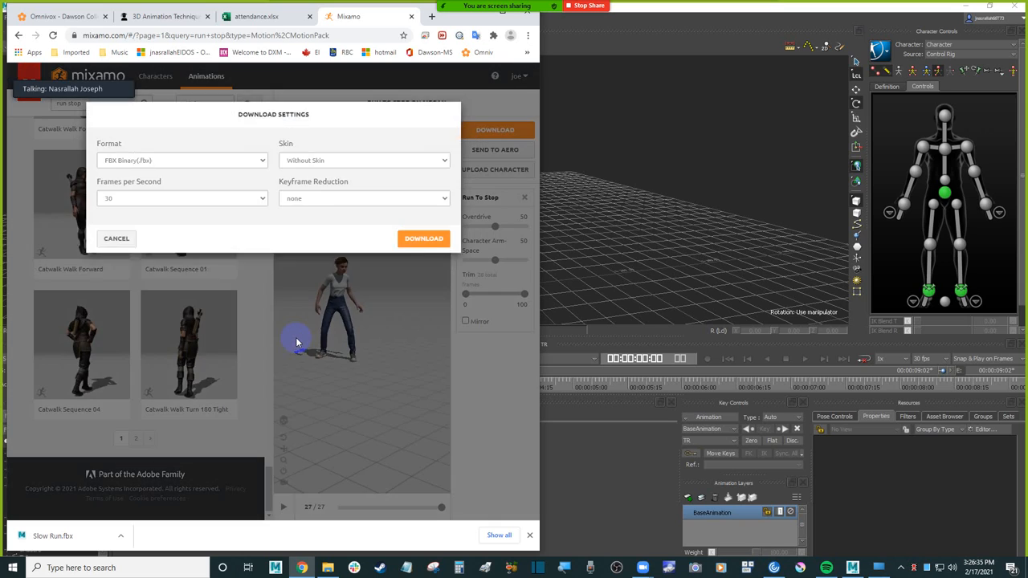
{"action": "left_click", "coordinate": [423, 256]}
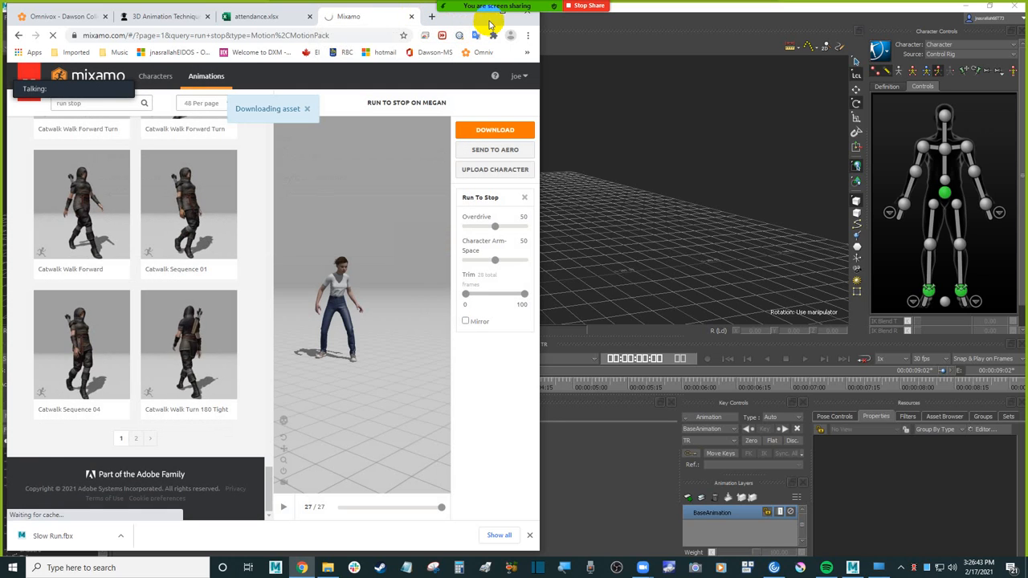
Step: In File Explorer, open the Downloads folder, sort it by date modified with the newest first, and locate Run To Stop.fbx and Slow Run.fbx
{"action": "left_click", "coordinate": [479, 19]}
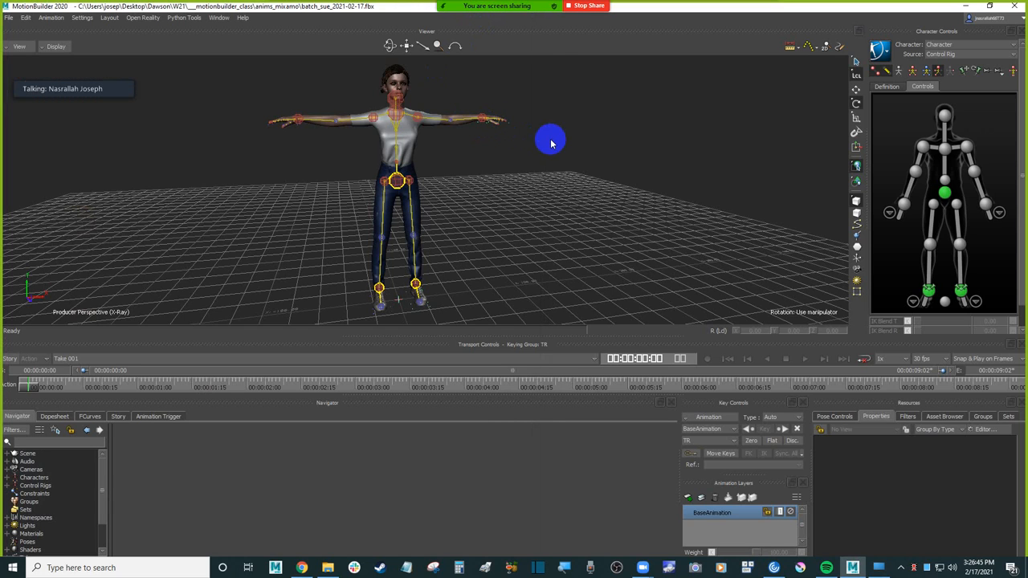
{"action": "left_click", "coordinate": [328, 566]}
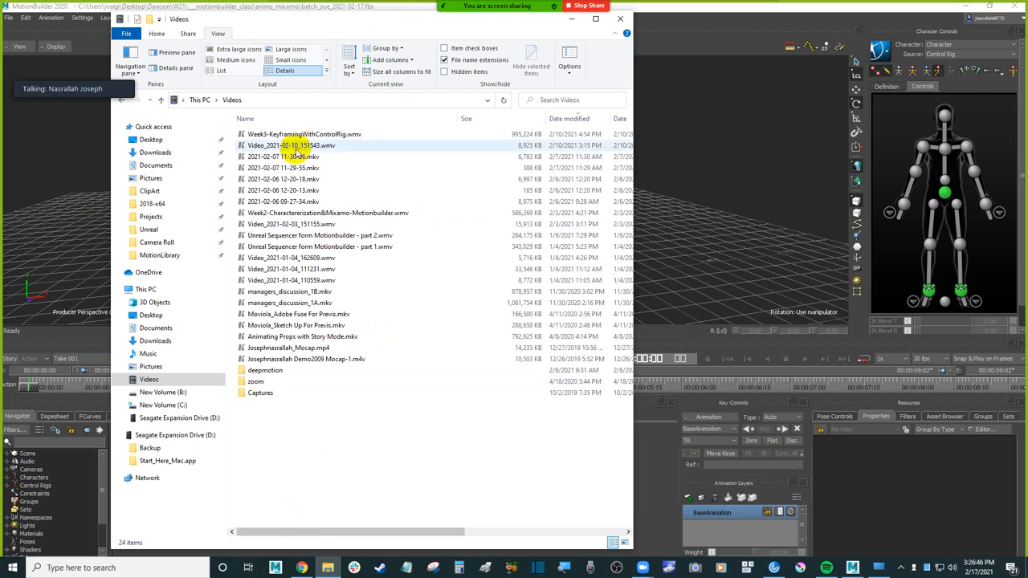
{"action": "left_click", "coordinate": [177, 153]}
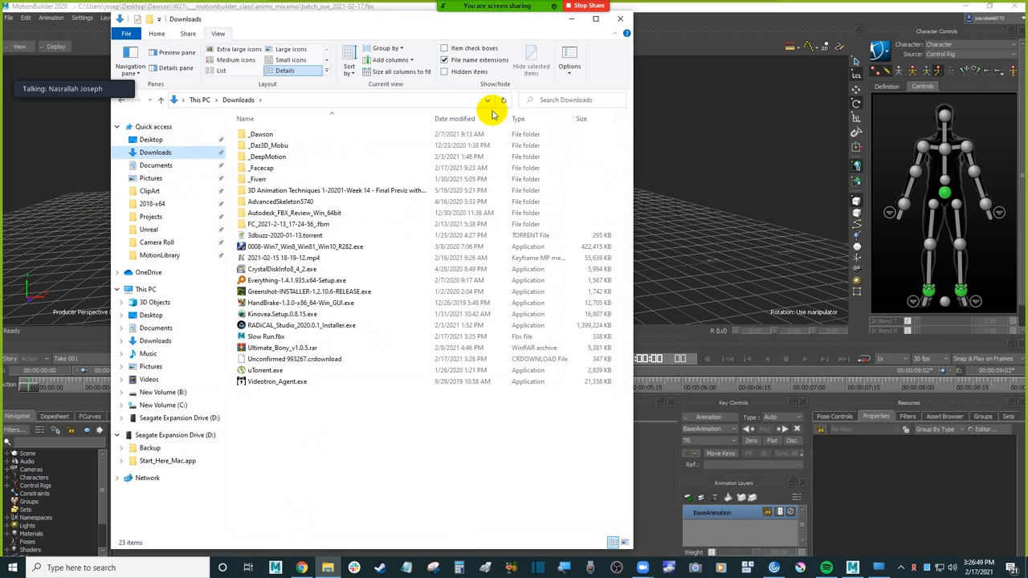
{"action": "left_click", "coordinate": [464, 118]}
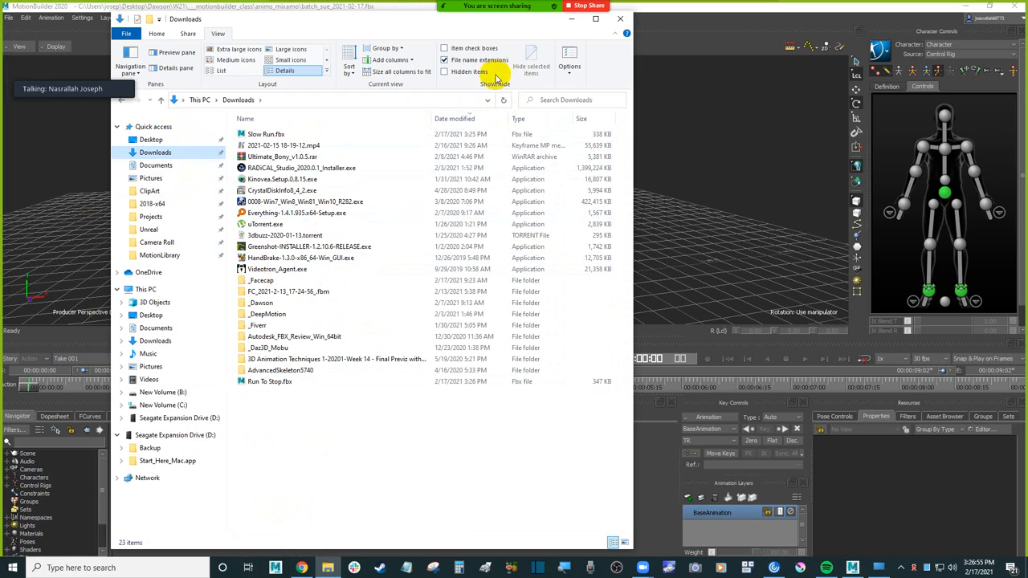
{"action": "left_click", "coordinate": [464, 118]}
{"action": "left_click", "coordinate": [465, 118]}
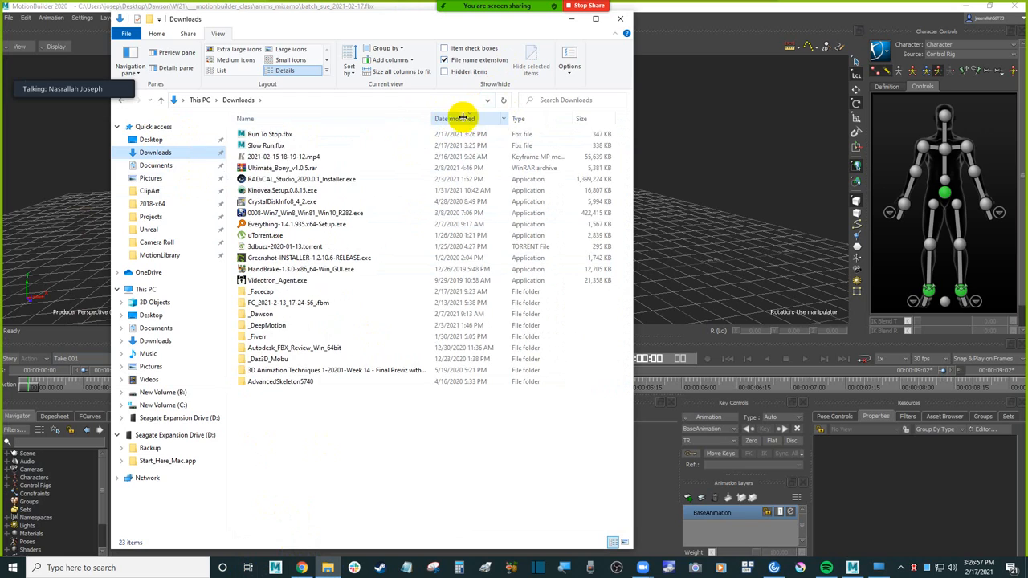
{"action": "left_click", "coordinate": [284, 145]}
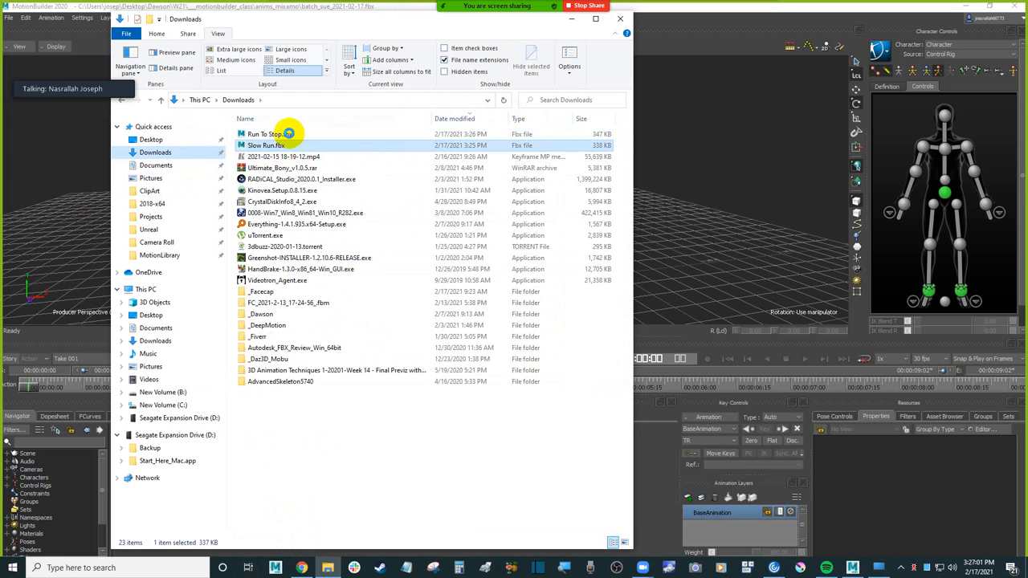
{"action": "left_click", "coordinate": [289, 133]}
Step: Return to MotionBuilder and set the character's source to None instead of the control rig
{"action": "left_click", "coordinate": [683, 147]}
{"action": "left_click_drag", "start_coordinate": [506, 155], "coordinate": [526, 171], "text": "alt"}
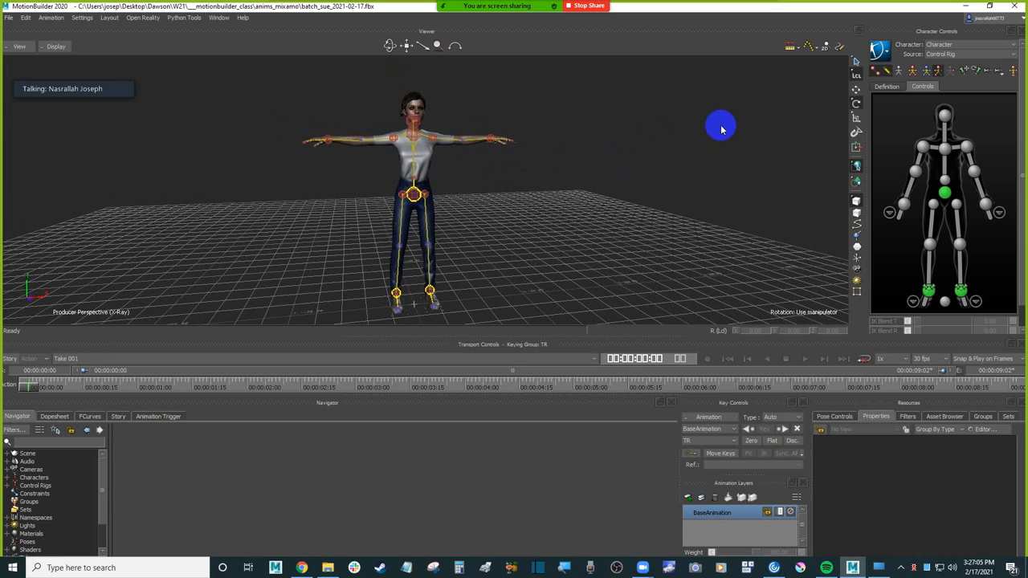
{"action": "mouse_move", "coordinate": [631, 120]}
{"action": "left_mouse_down", "text": "alt"}
{"action": "mouse_move", "coordinate": [629, 139]}
{"action": "mouse_move", "coordinate": [643, 127]}
{"action": "left_mouse_up", "text": "alt"}
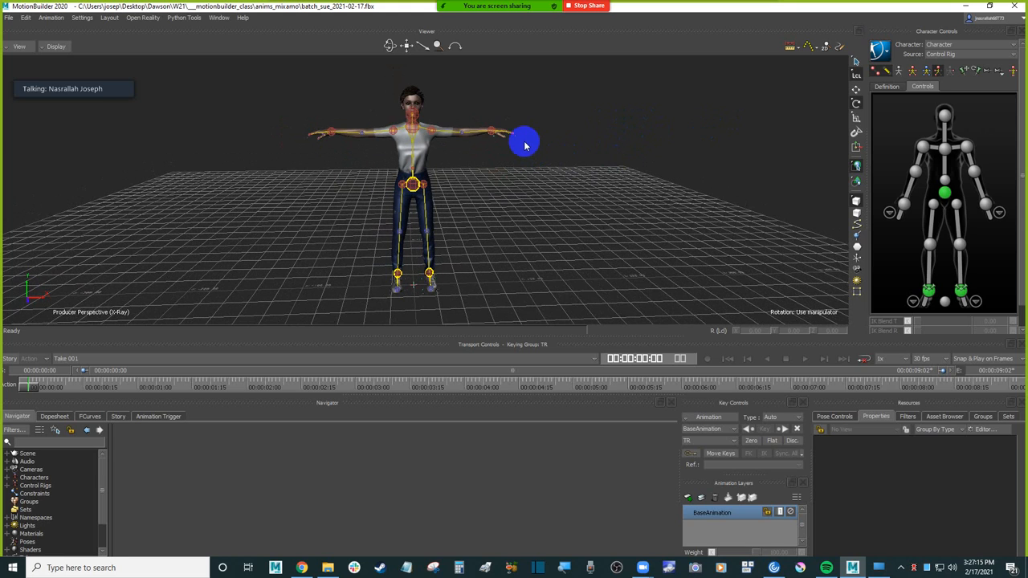
{"action": "left_click_drag", "start_coordinate": [704, 129], "coordinate": [698, 145], "text": "alt"}
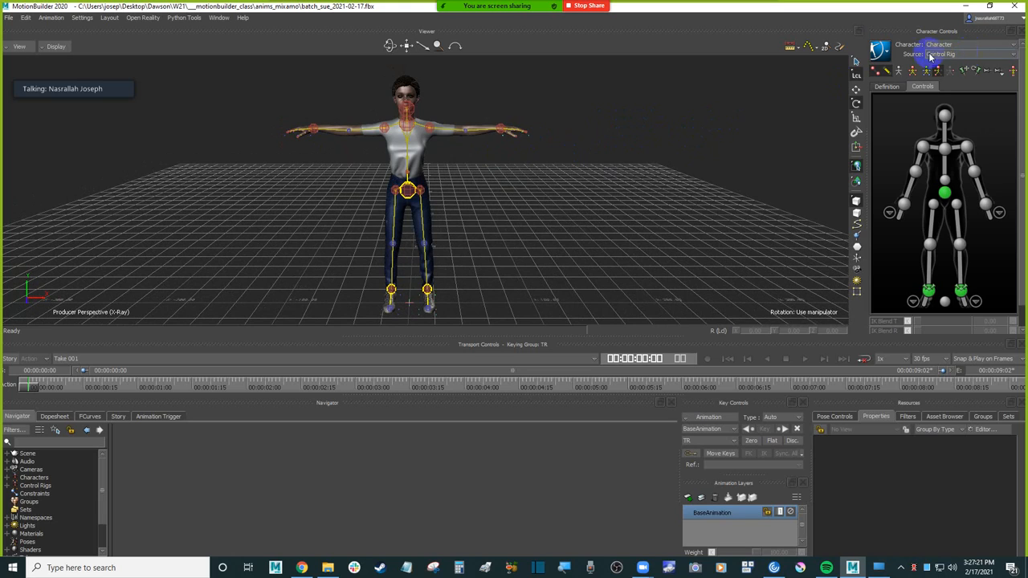
{"action": "left_click", "coordinate": [955, 54]}
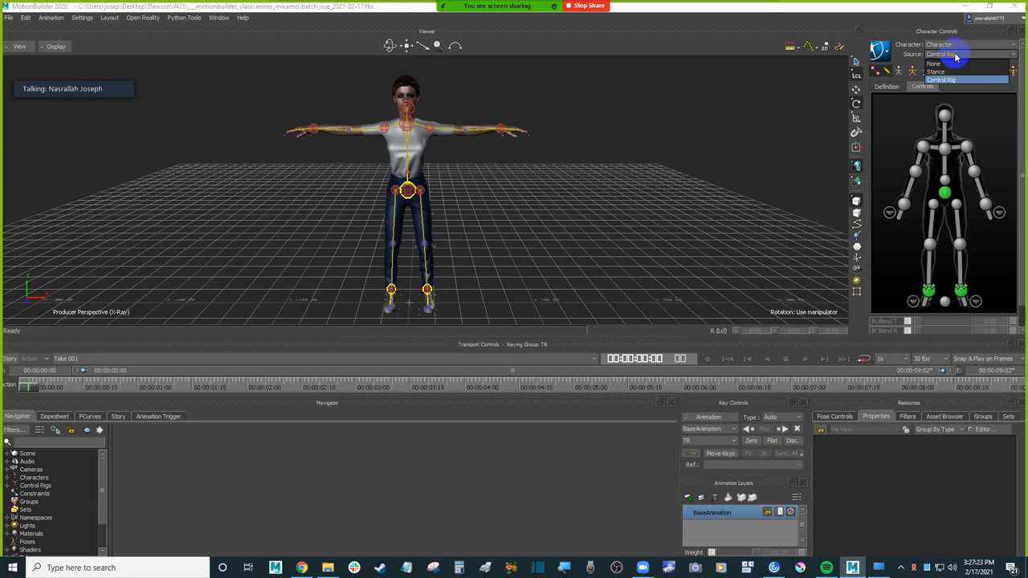
{"action": "left_click", "coordinate": [939, 64]}
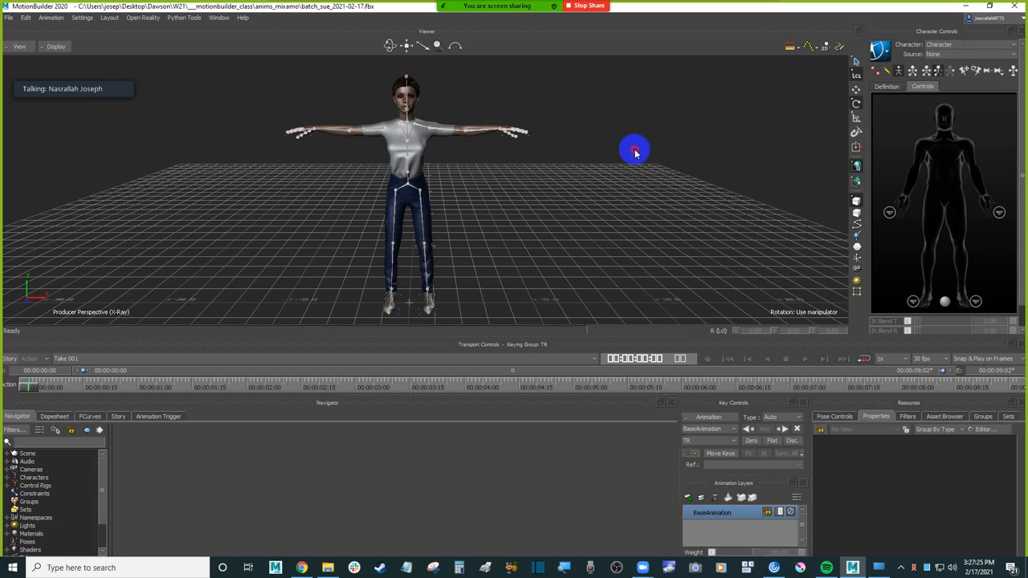
{"action": "left_click_drag", "start_coordinate": [633, 149], "coordinate": [610, 186]}
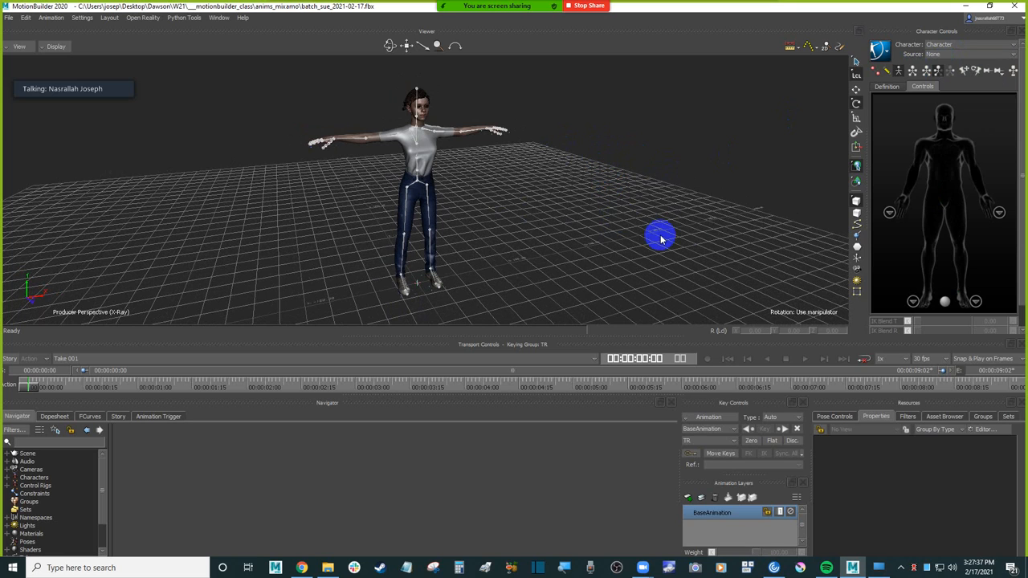
Step: Bring Run To Stop.fbx from Downloads into the scene as an FBX merge with options, and set all elements to merge
{"action": "left_click_drag", "start_coordinate": [530, 208], "coordinate": [413, 317], "text": "ctrl+shift"}
{"action": "left_click", "coordinate": [328, 567]}
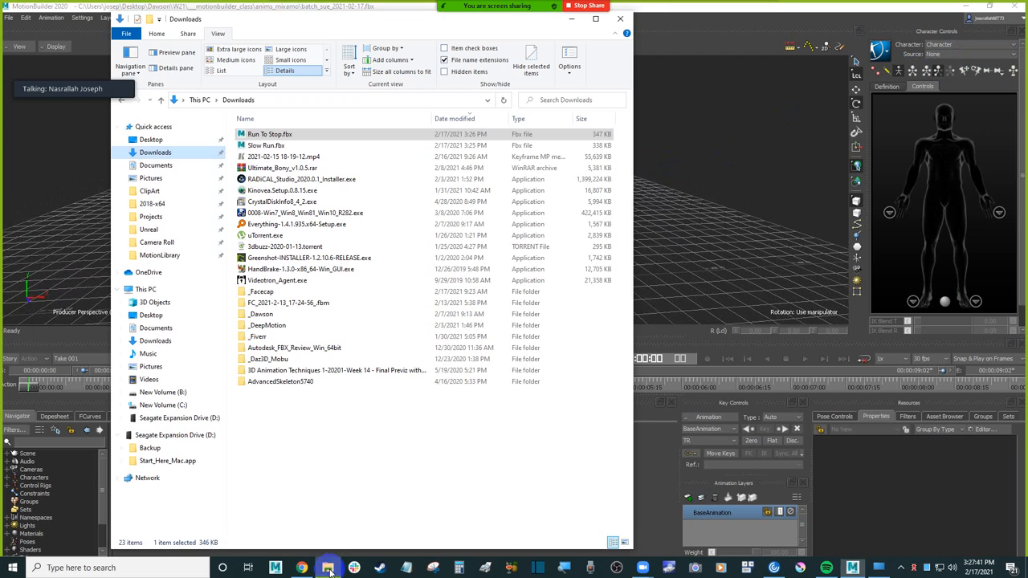
{"action": "left_click_drag", "start_coordinate": [309, 29], "coordinate": [735, 45]}
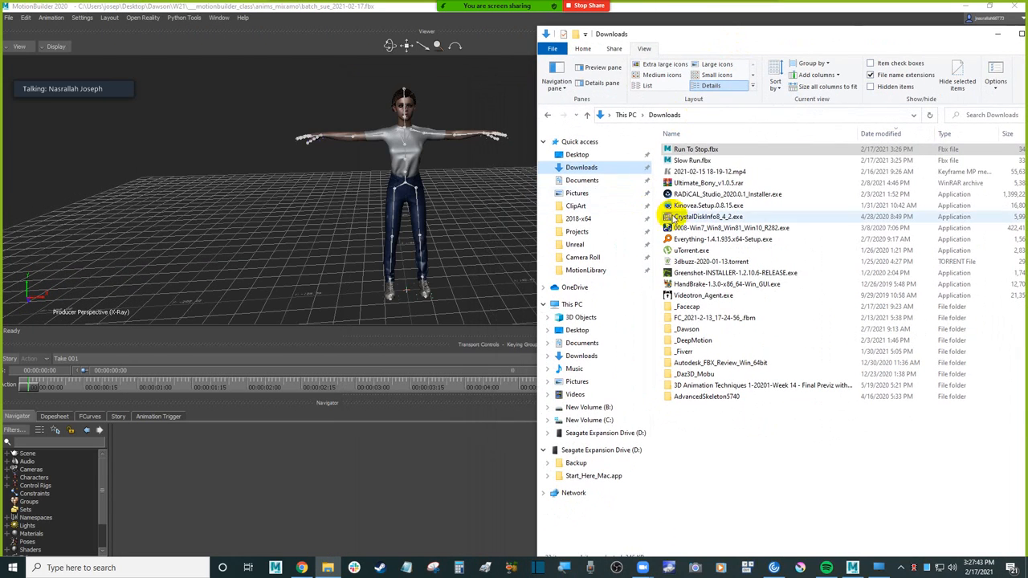
{"action": "left_click_drag", "start_coordinate": [706, 152], "coordinate": [214, 143]}
{"action": "mouse_move", "coordinate": [241, 142]}
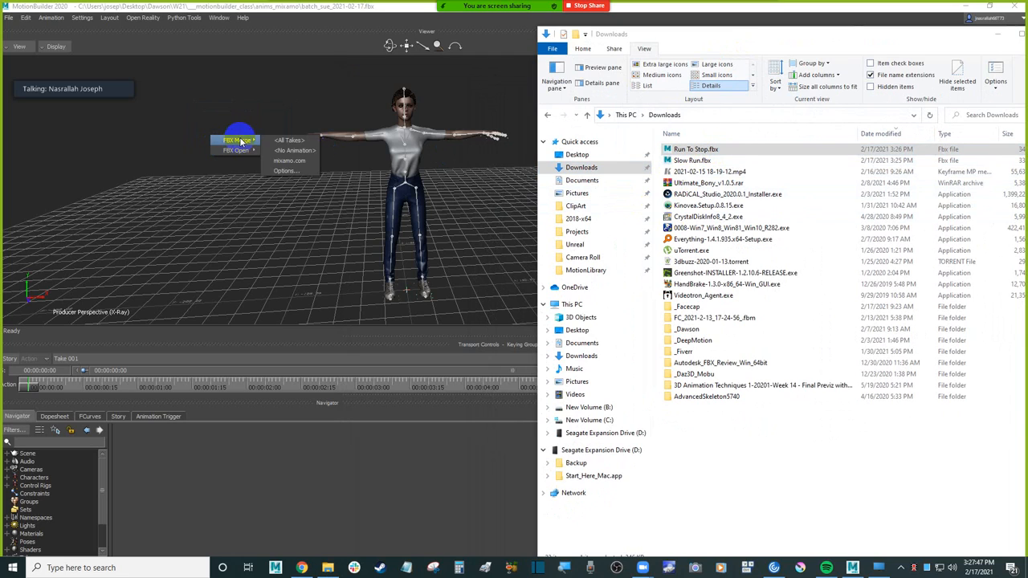
{"action": "left_click", "coordinate": [300, 170]}
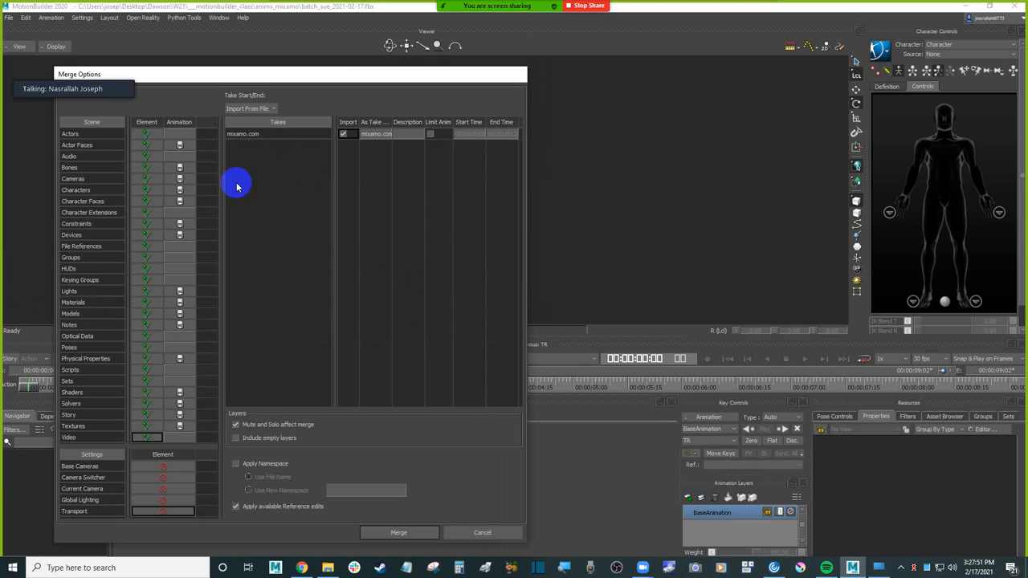
{"action": "left_click", "coordinate": [150, 122]}
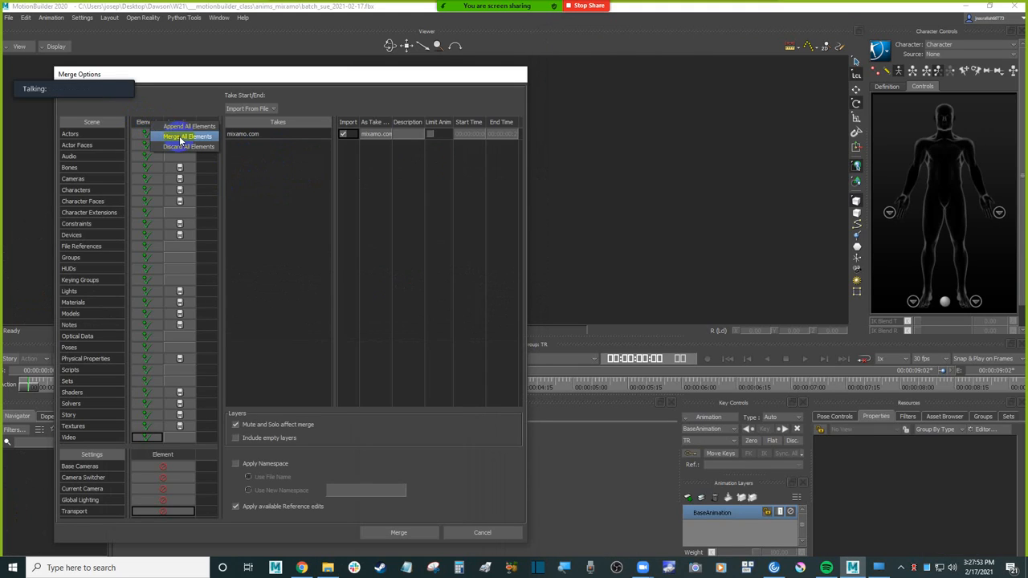
{"action": "left_click", "coordinate": [183, 136]}
{"action": "left_click_drag", "start_coordinate": [403, 75], "coordinate": [615, 74]}
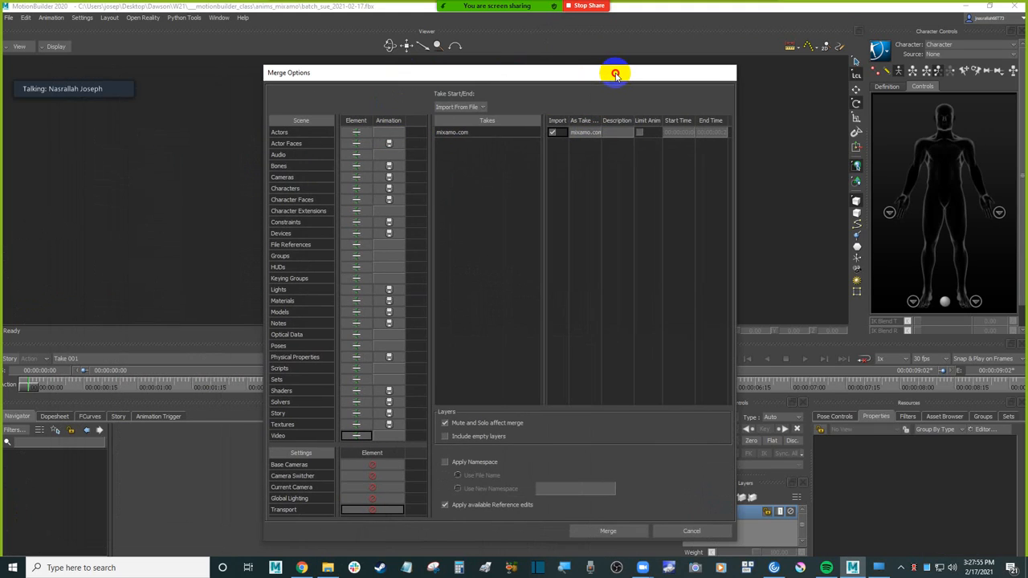
Step: Name the imported take "run to stop", merge the file, and view the resulting pose on the character
{"action": "left_click_drag", "start_coordinate": [604, 123], "coordinate": [642, 123]}
{"action": "double_click", "coordinate": [610, 134]}
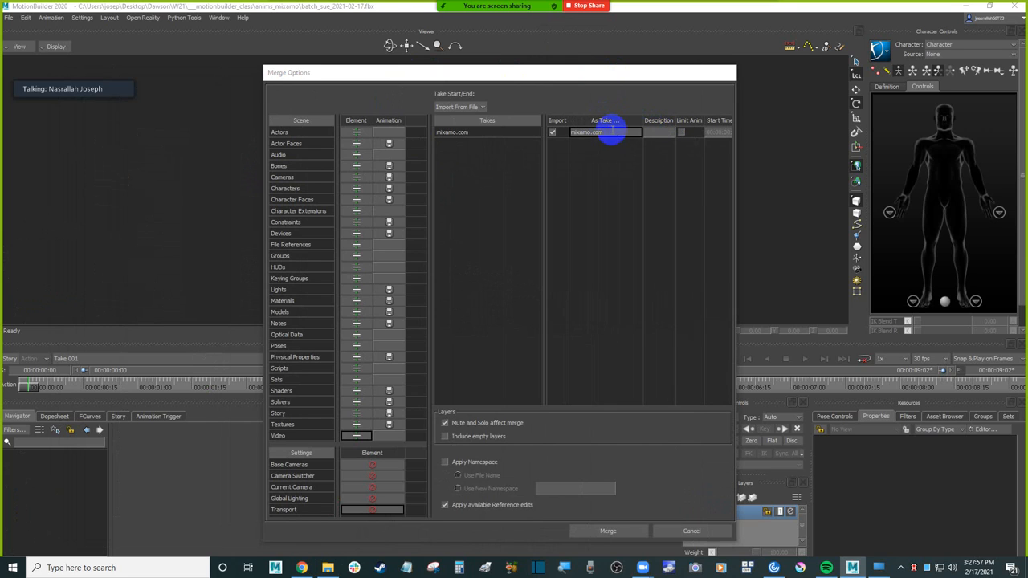
{"action": "left_click", "coordinate": [329, 568]}
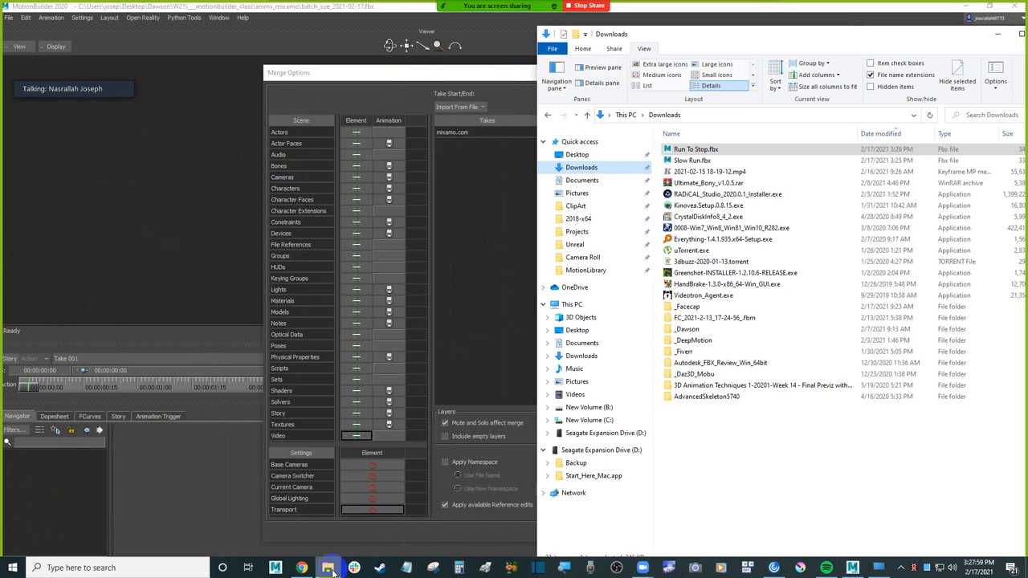
{"action": "left_click", "coordinate": [494, 75]}
{"action": "left_click", "coordinate": [611, 132]}
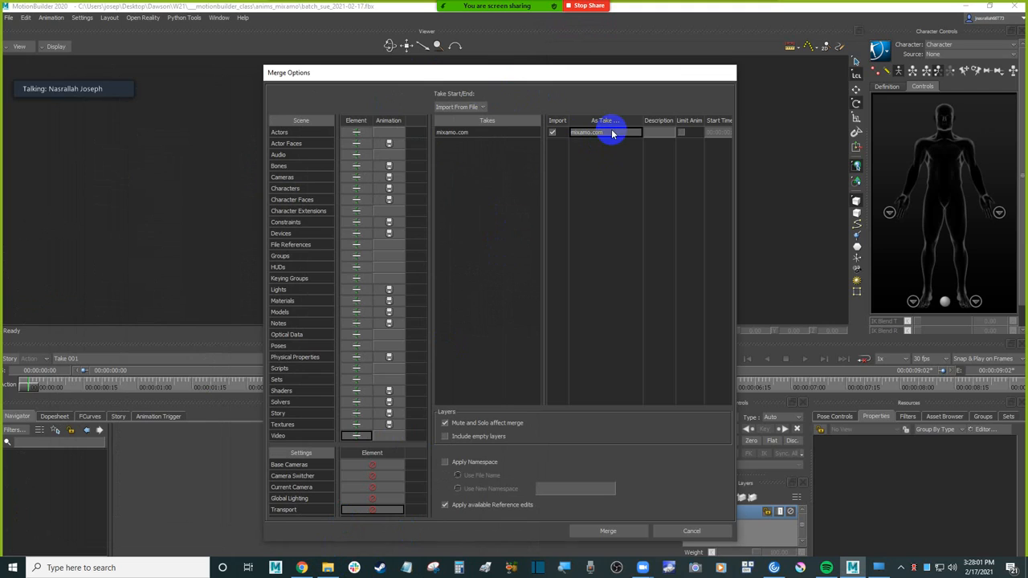
{"action": "double_click", "coordinate": [612, 132]}
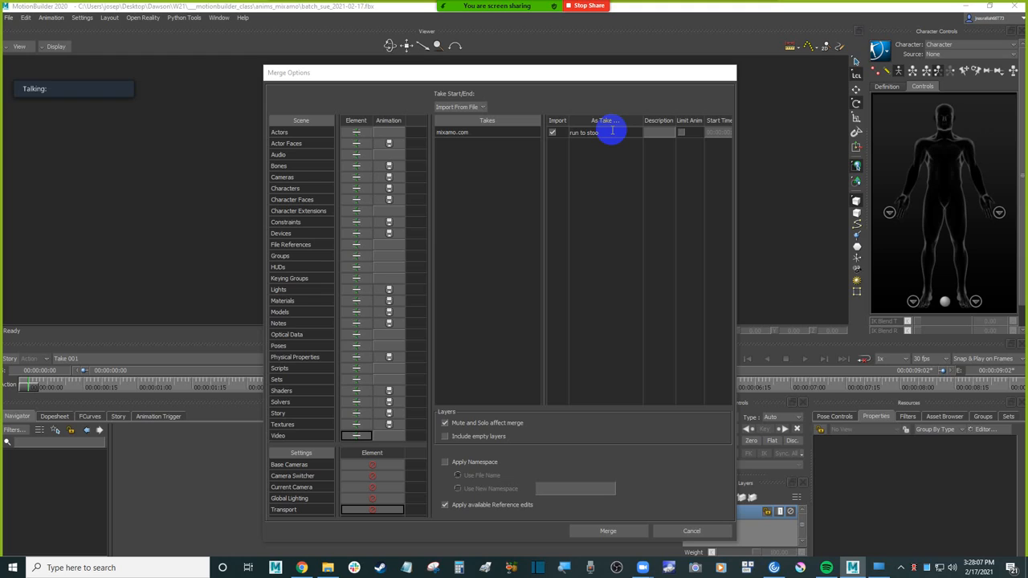
{"action": "key", "text": "Return"}
{"action": "left_click", "coordinate": [594, 530]}
{"action": "key", "text": "alt+v"}
{"action": "key", "text": "alt+v"}
{"action": "scroll", "coordinate": [480, 237], "scroll_direction": "down", "scroll_amount": 3}
{"action": "left_click_drag", "start_coordinate": [482, 236], "coordinate": [538, 237], "text": "alt"}
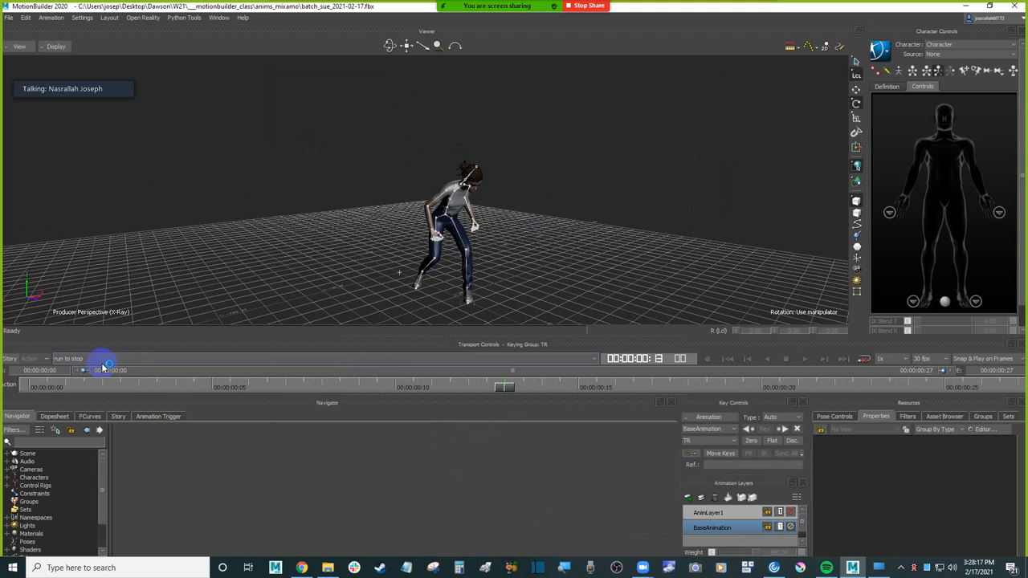
Step: Bring Slow Run.fbx from Downloads into the scene as an FBX merge with options, and set all elements to merge
{"action": "left_click", "coordinate": [329, 567]}
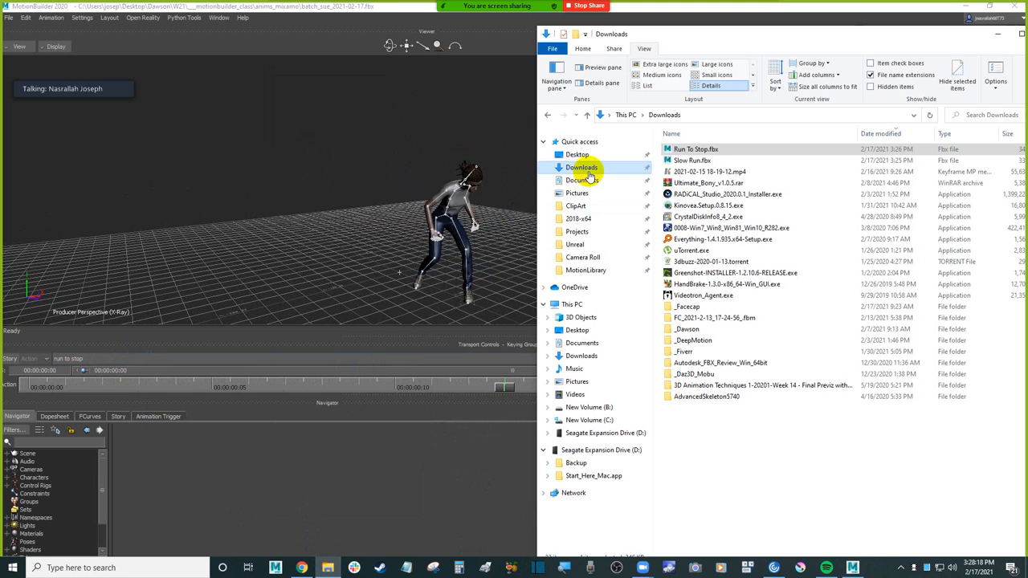
{"action": "left_click", "coordinate": [678, 161]}
{"action": "left_click_drag", "start_coordinate": [689, 163], "coordinate": [279, 141]}
{"action": "mouse_move", "coordinate": [315, 147]}
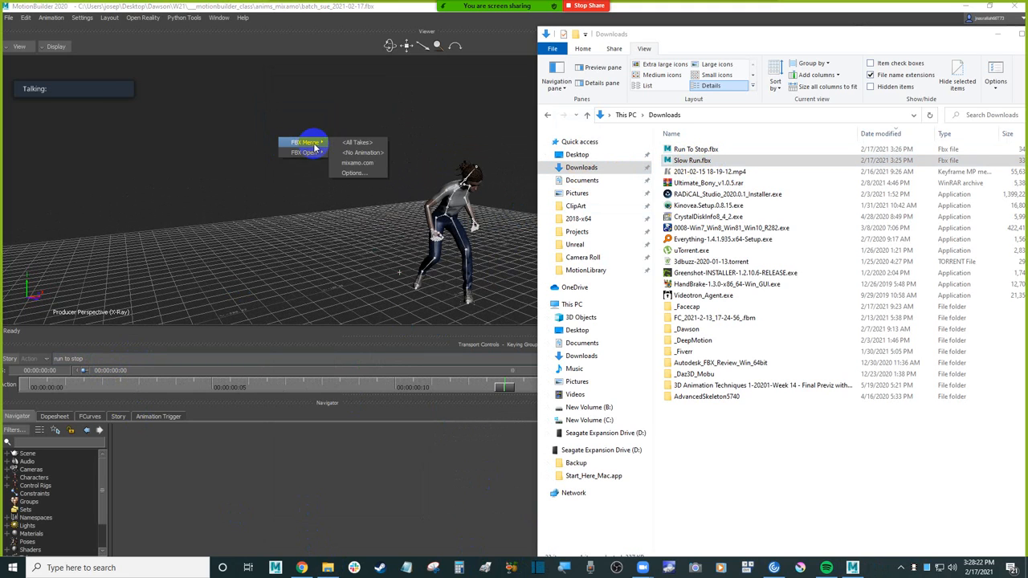
{"action": "left_click", "coordinate": [356, 174]}
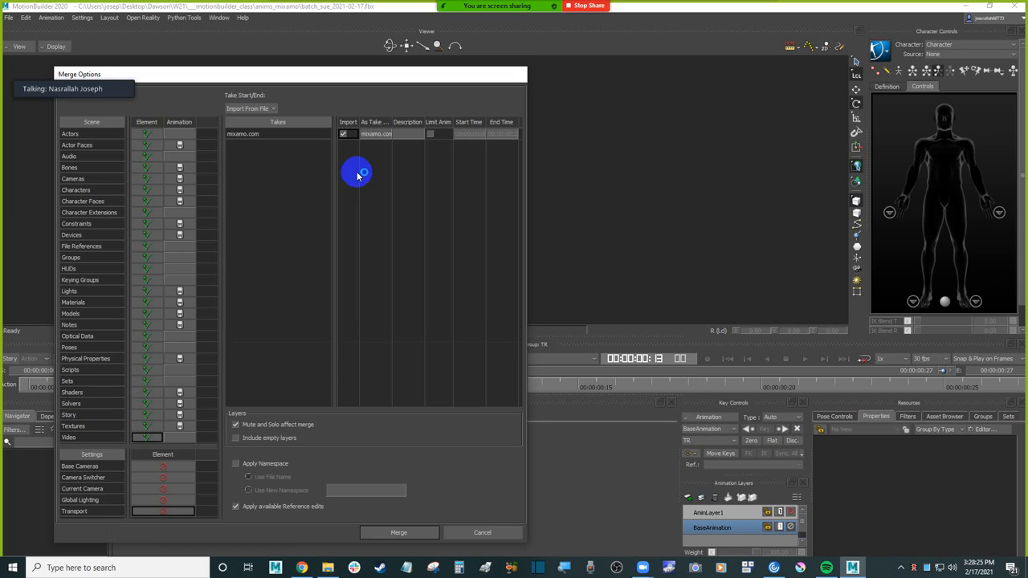
{"action": "left_click", "coordinate": [147, 123]}
{"action": "left_click", "coordinate": [169, 145]}
Step: Name the imported Slow Run take "run" and complete the merge
{"action": "double_click", "coordinate": [374, 133]}
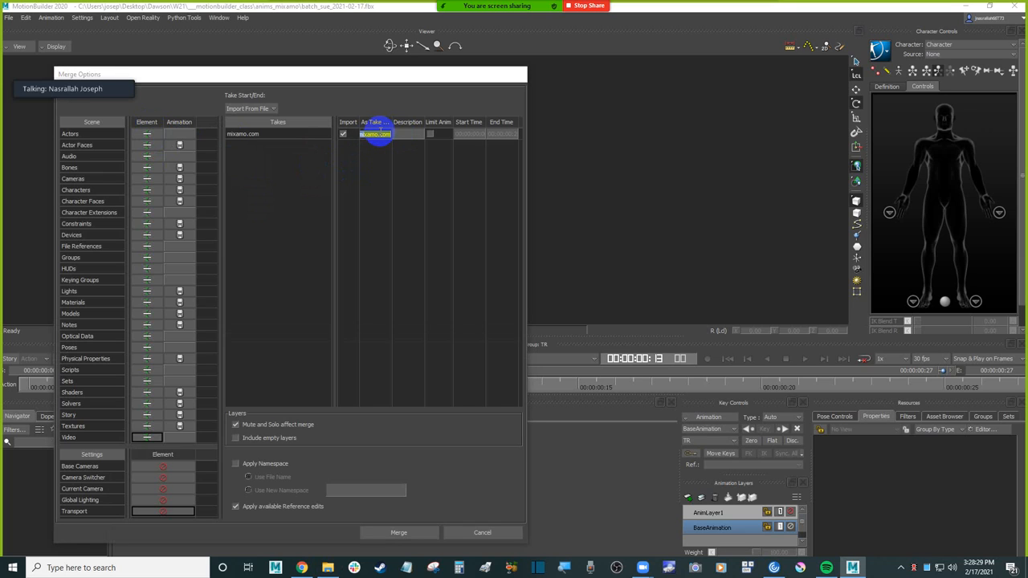
{"action": "key", "text": "Escape"}
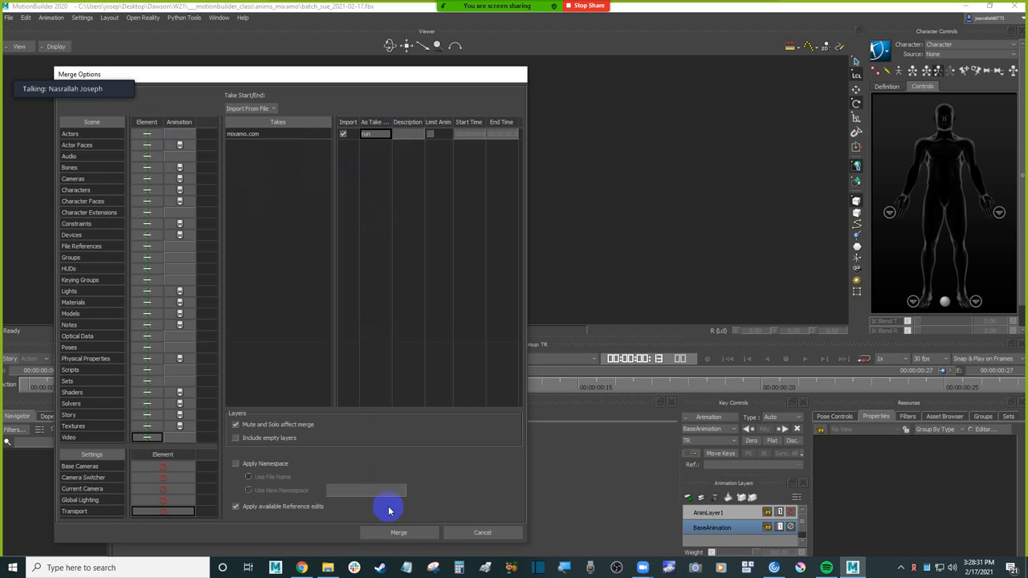
{"action": "left_click", "coordinate": [399, 533]}
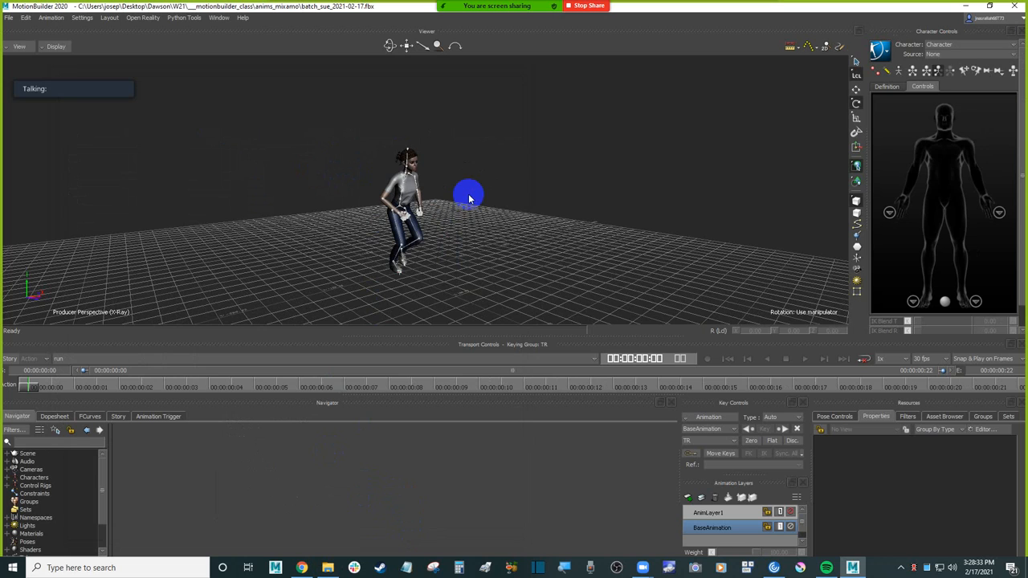
Step: Play back the run take and the run to stop take to check both merged animations on the character
{"action": "left_click", "coordinate": [115, 358]}
{"action": "left_click", "coordinate": [88, 400]}
{"action": "key", "text": "ctrl+space"}
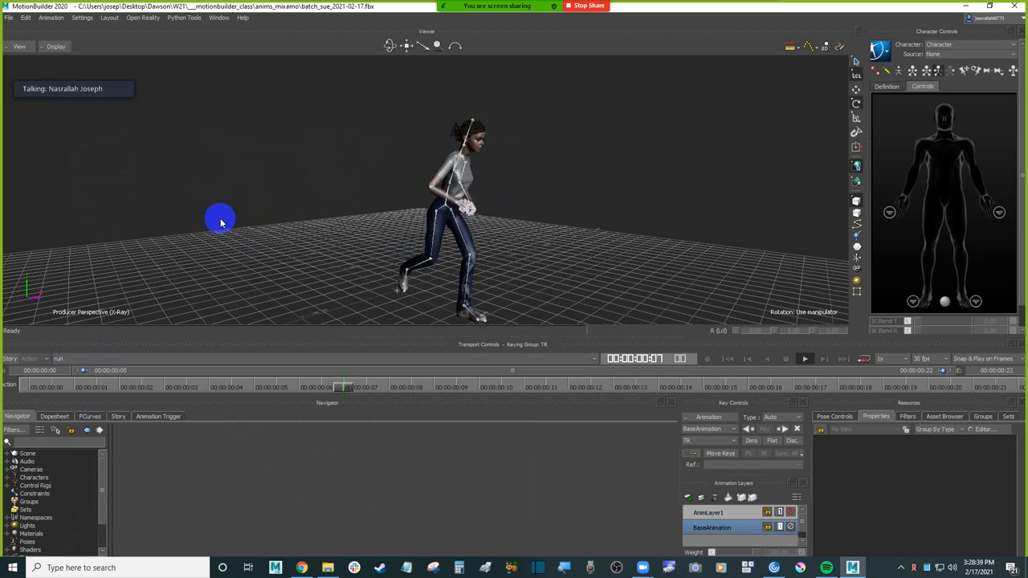
{"action": "scroll", "coordinate": [246, 201], "scroll_direction": "down", "scroll_amount": 5}
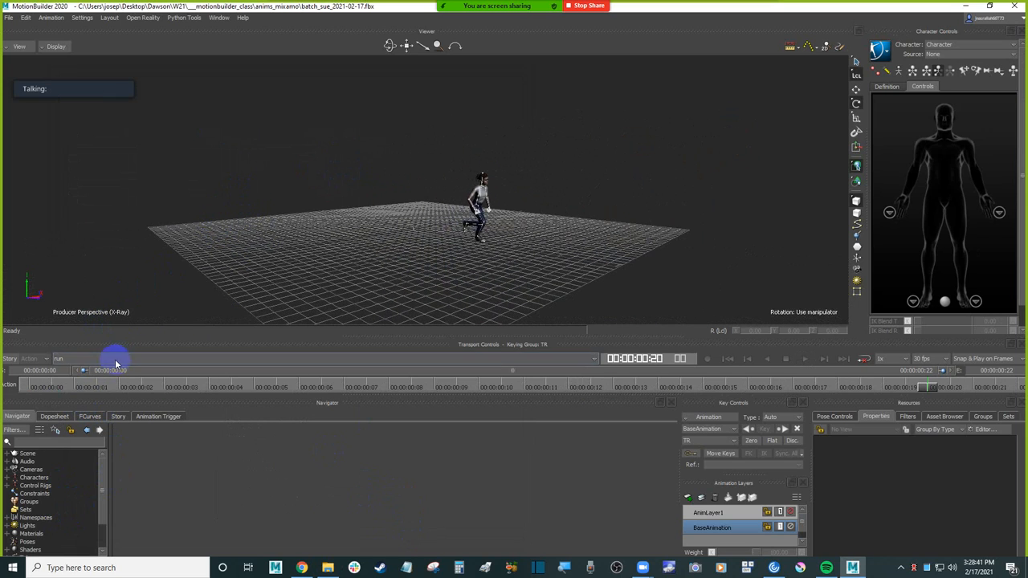
{"action": "left_click", "coordinate": [115, 358]}
{"action": "left_click", "coordinate": [78, 387]}
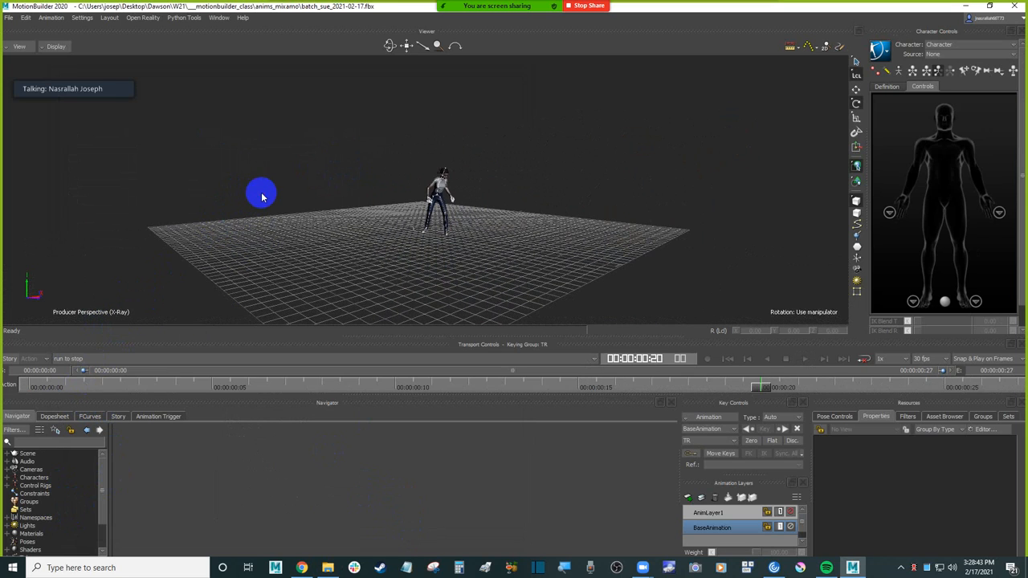
{"action": "scroll", "coordinate": [301, 147], "scroll_direction": "up", "scroll_amount": 3}
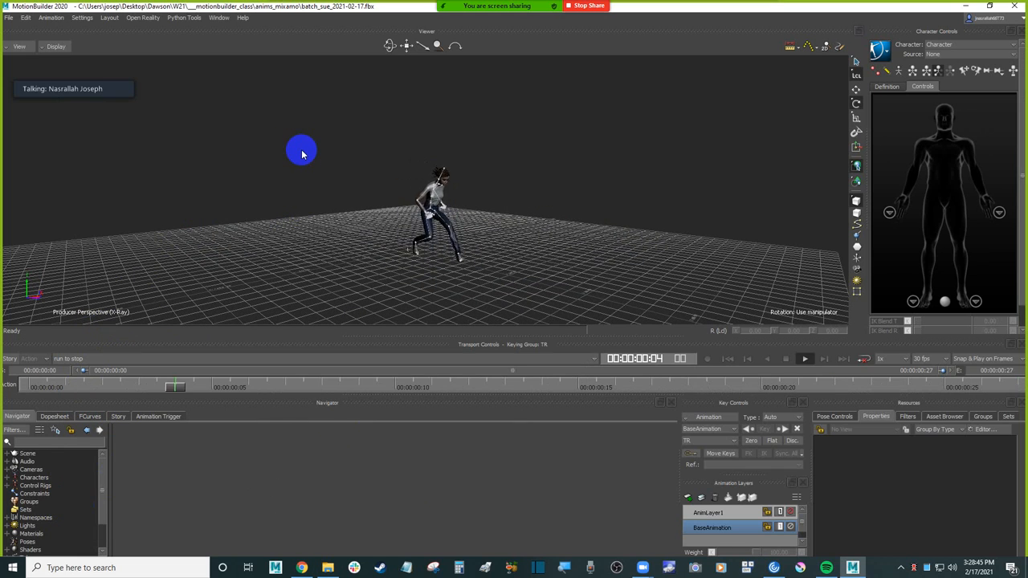
Step: Switch to Take 001 and to the mixamo.com take to inspect the character's pose in each
{"action": "left_click", "coordinate": [85, 358]}
{"action": "left_click", "coordinate": [80, 374]}
{"action": "left_click", "coordinate": [84, 358]}
{"action": "left_click", "coordinate": [79, 362]}
{"action": "left_click", "coordinate": [84, 358]}
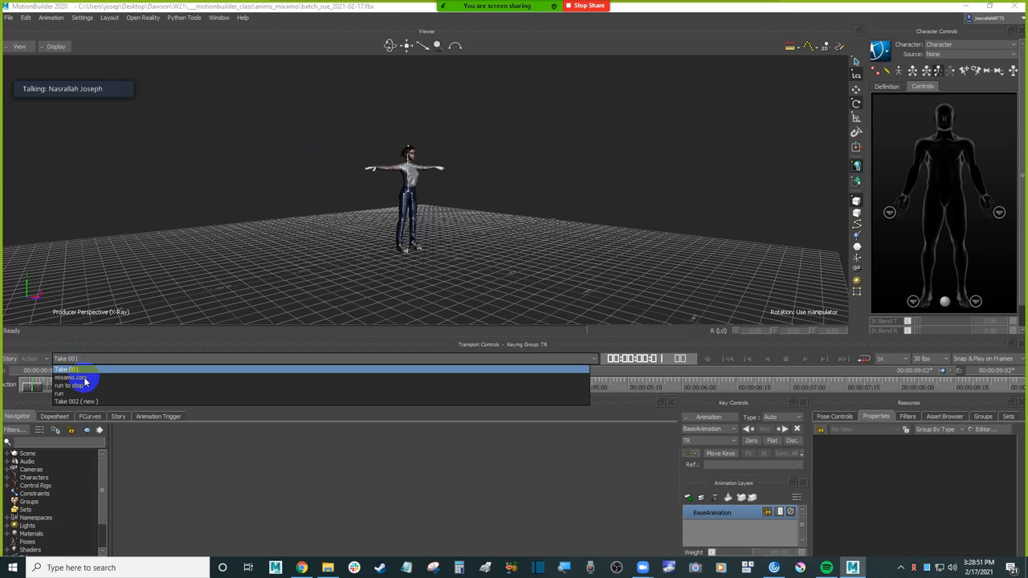
{"action": "left_click", "coordinate": [86, 379]}
{"action": "left_click_drag", "start_coordinate": [255, 265], "coordinate": [272, 260], "text": "alt"}
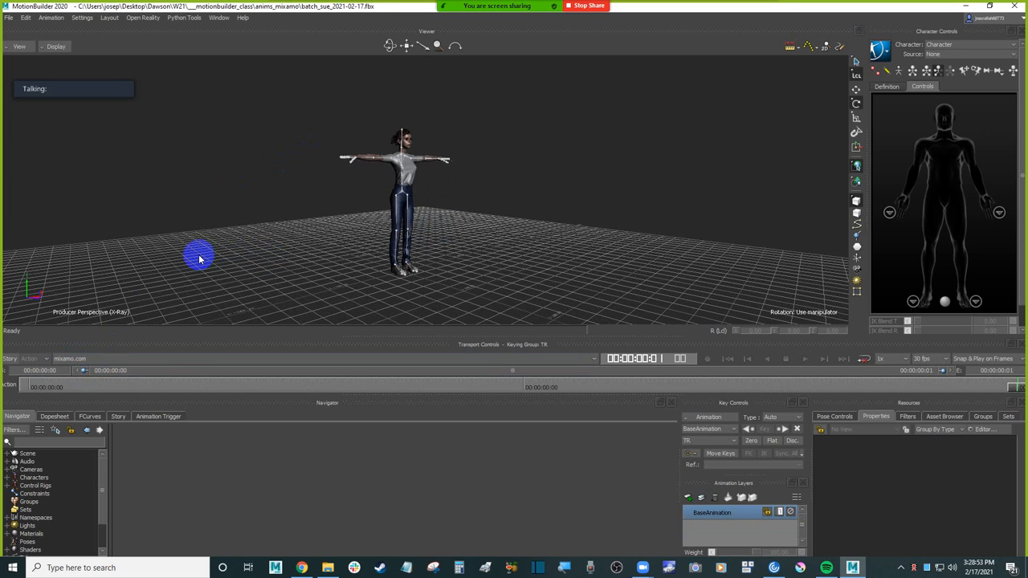
Step: Bake the character's animation to the control rig with Plot All Takes enabled
{"action": "left_click_drag", "start_coordinate": [164, 259], "coordinate": [267, 227], "text": "alt"}
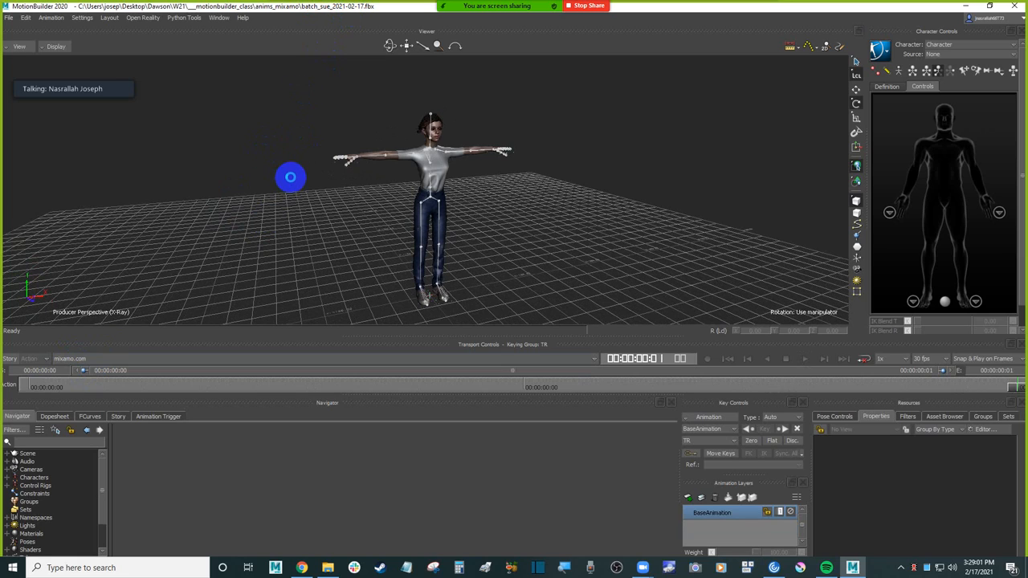
{"action": "left_click", "coordinate": [880, 51]}
{"action": "mouse_move", "coordinate": [913, 110]}
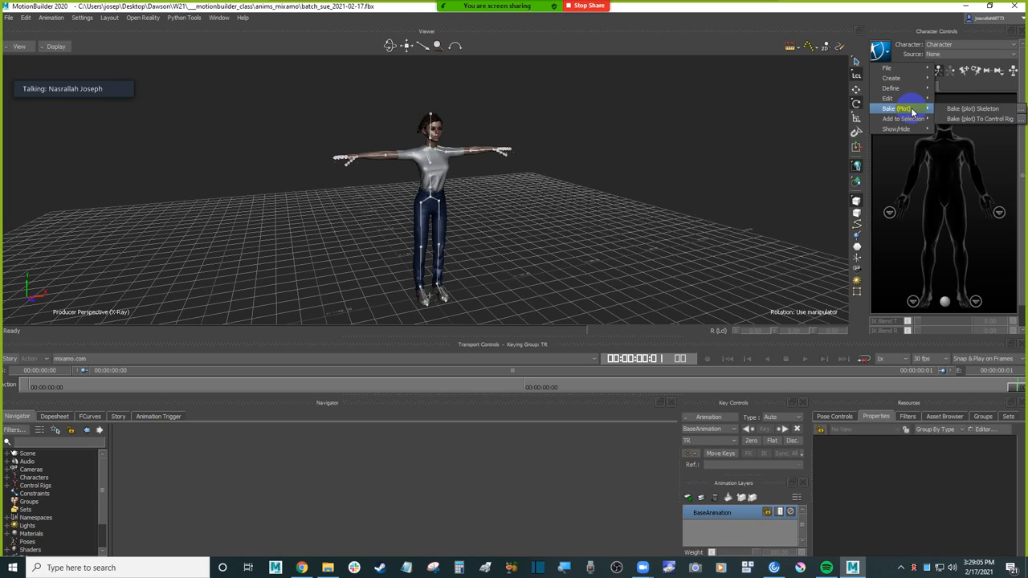
{"action": "left_click", "coordinate": [1004, 119]}
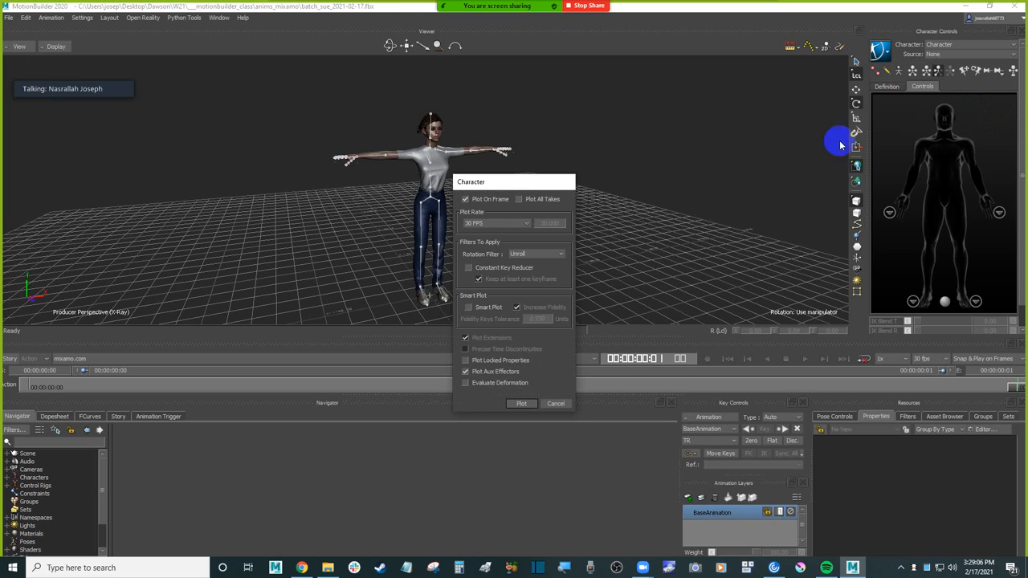
{"action": "left_click", "coordinate": [549, 201]}
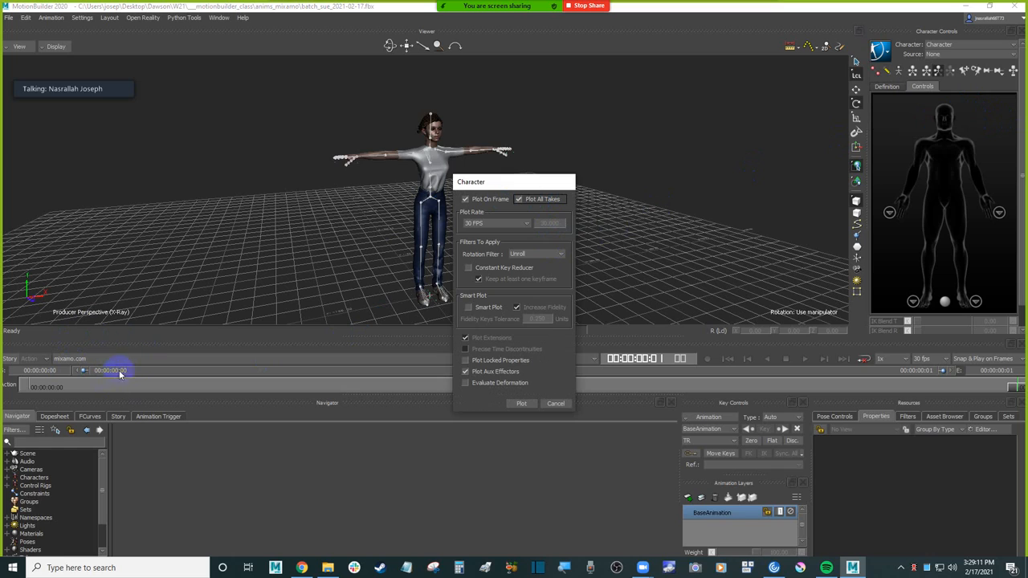
{"action": "left_click", "coordinate": [522, 404]}
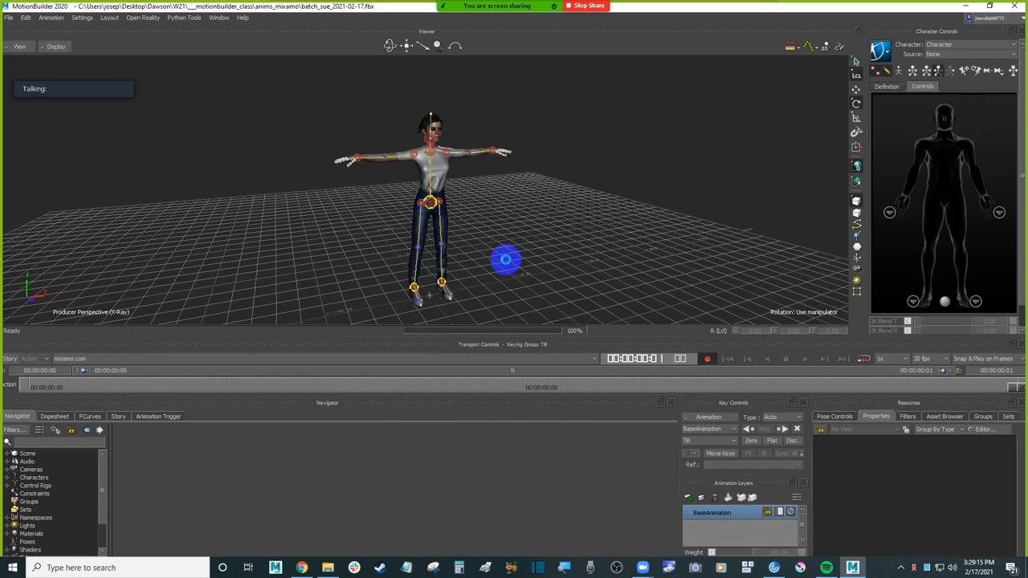
Step: Play back the run to stop take on the control rig and switch to the run take to check the baked results
{"action": "left_click", "coordinate": [90, 359]}
{"action": "left_click", "coordinate": [70, 386]}
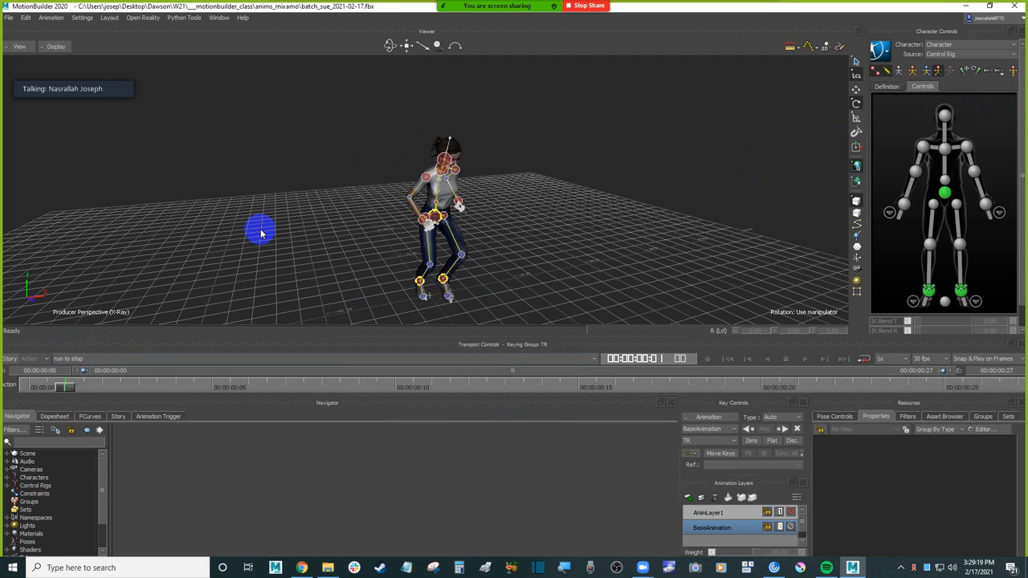
{"action": "key", "text": "space"}
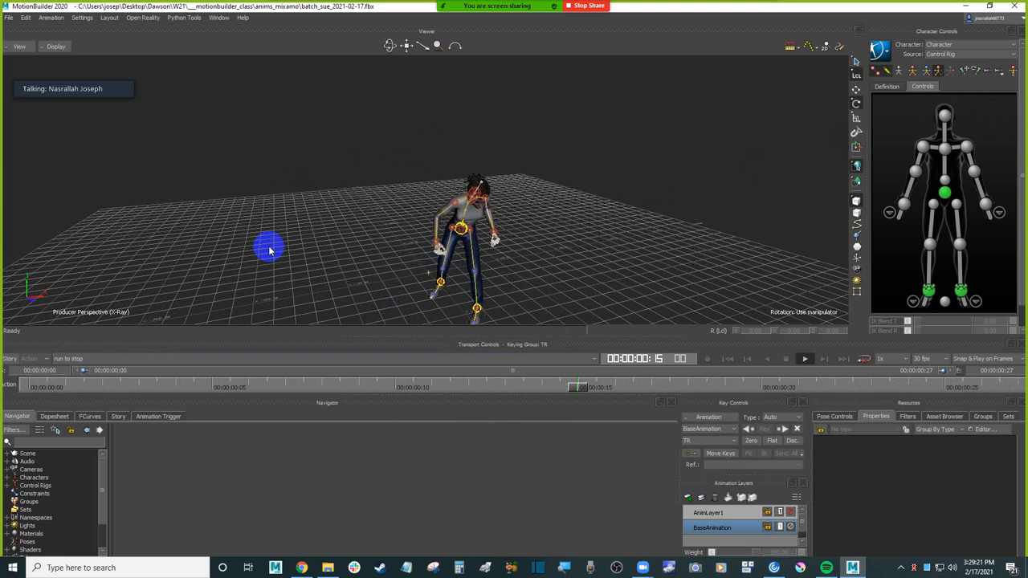
{"action": "left_click", "coordinate": [107, 359]}
{"action": "left_click", "coordinate": [64, 393]}
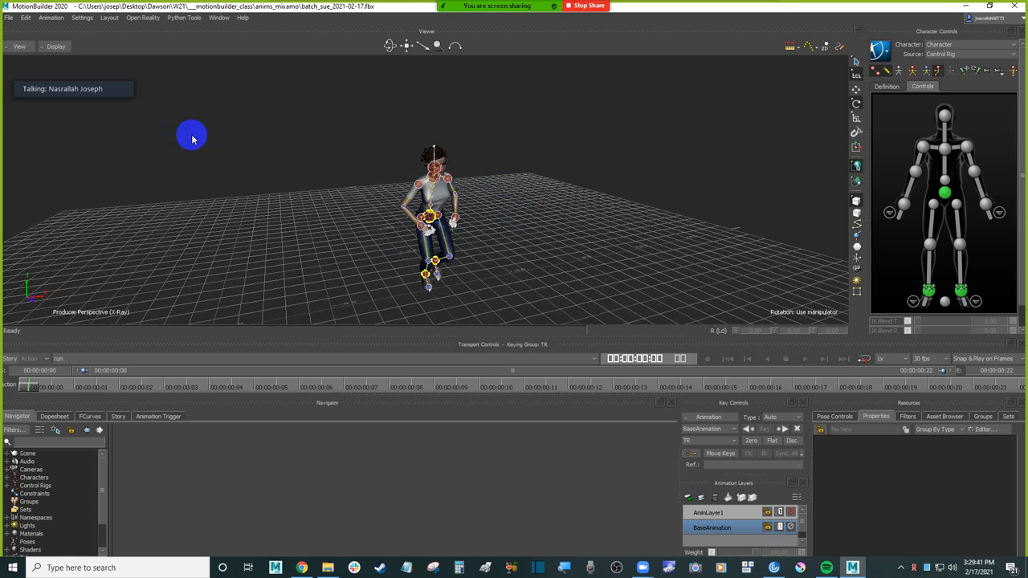
{"action": "left_click", "coordinate": [105, 358]}
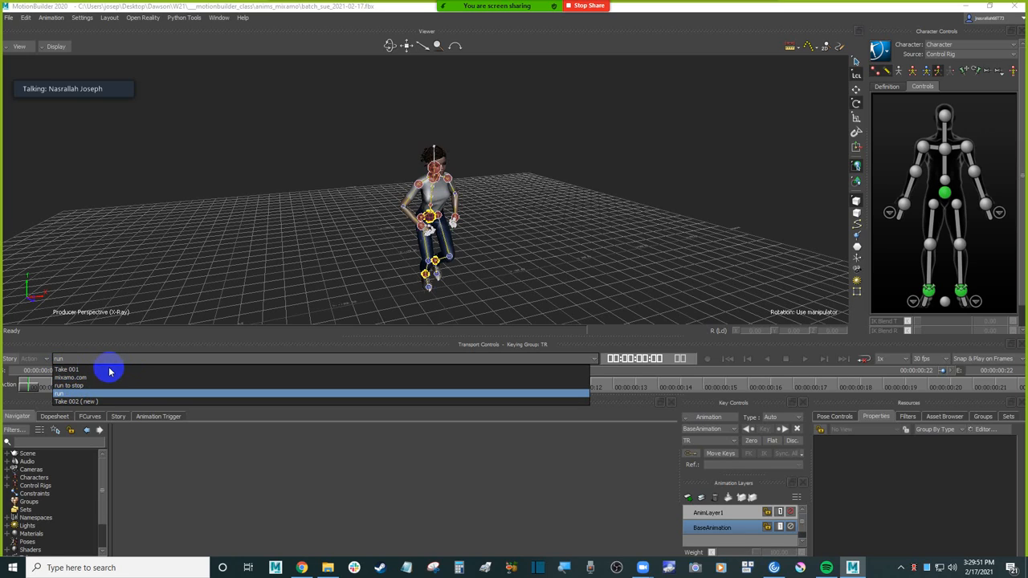
{"action": "left_click", "coordinate": [219, 169]}
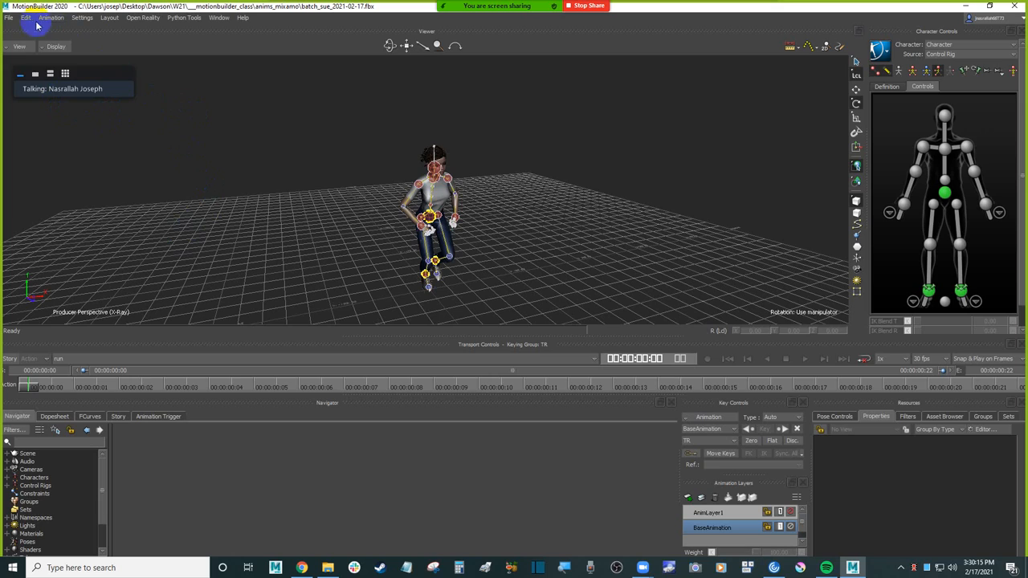
Step: Start saving the scene as a new file and choose the anims_clips folder in ___motionbuilder_class as its location
{"action": "left_click", "coordinate": [8, 17]}
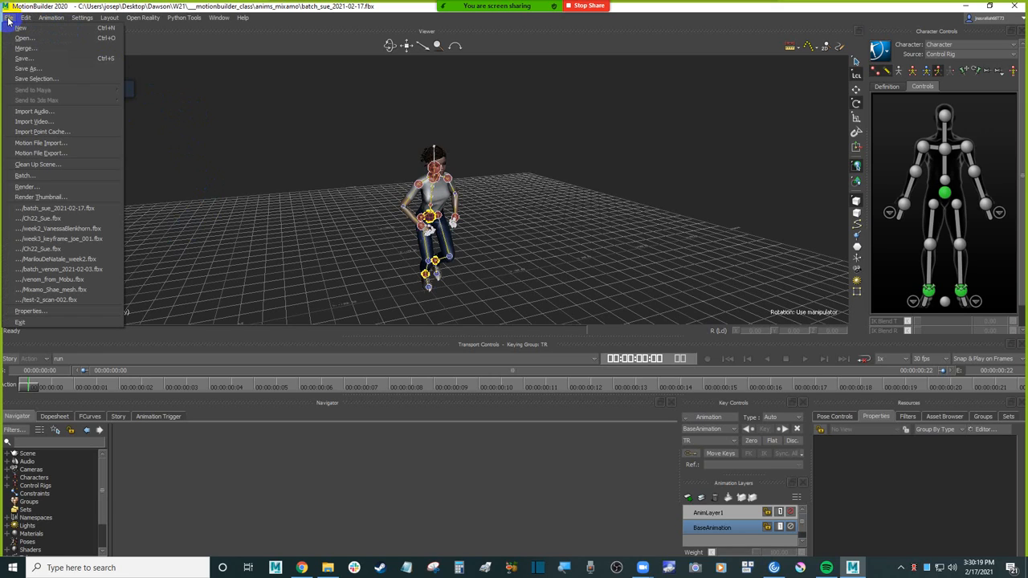
{"action": "left_click", "coordinate": [46, 71]}
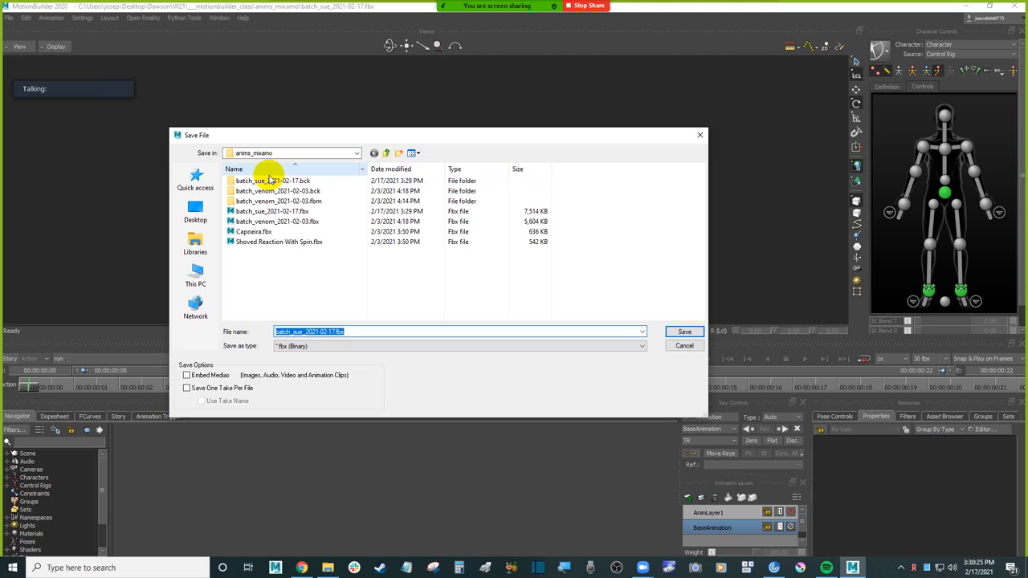
{"action": "left_click", "coordinate": [386, 152]}
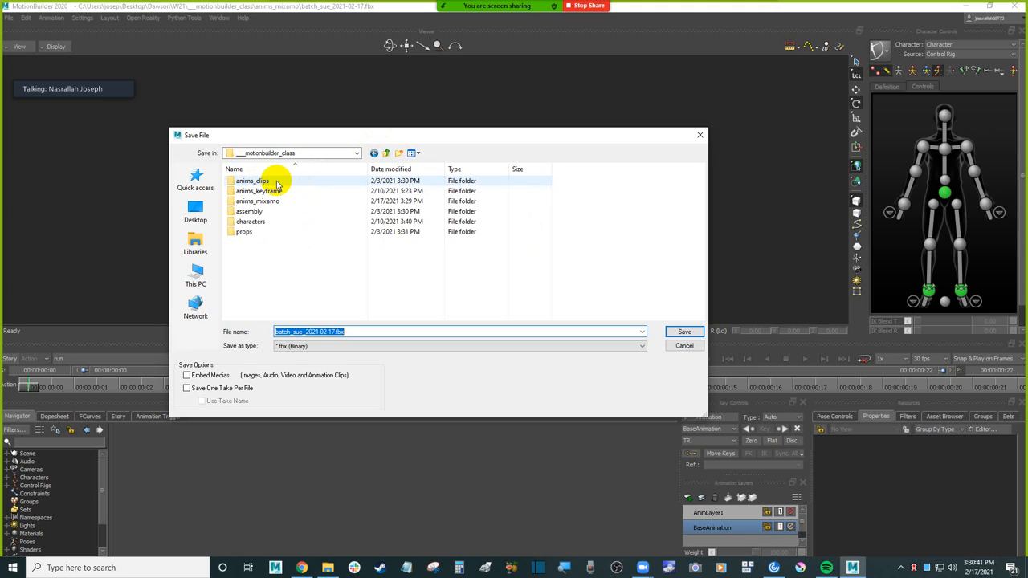
{"action": "double_click", "coordinate": [275, 181]}
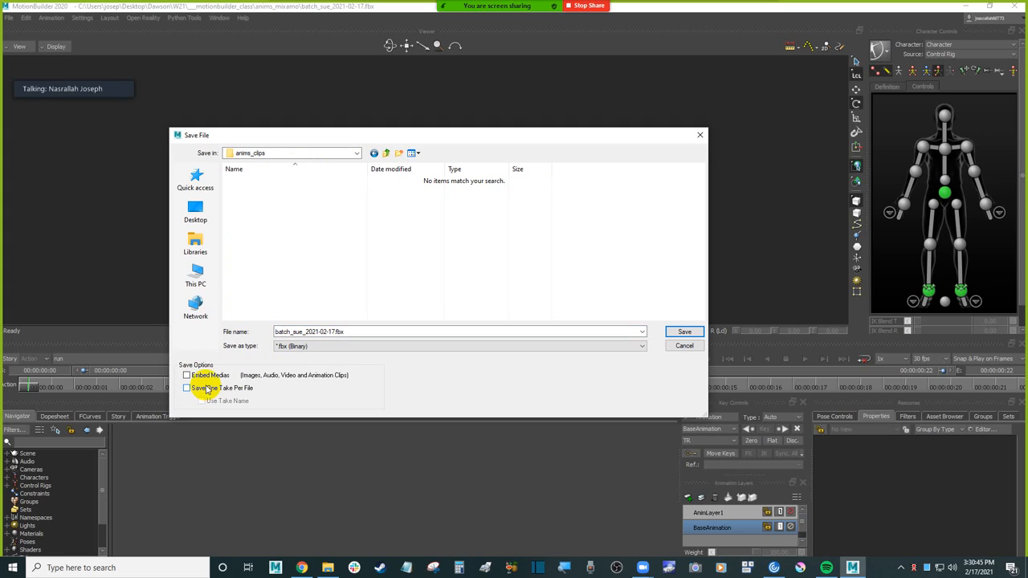
{"action": "left_click_drag", "start_coordinate": [305, 136], "coordinate": [316, 90]}
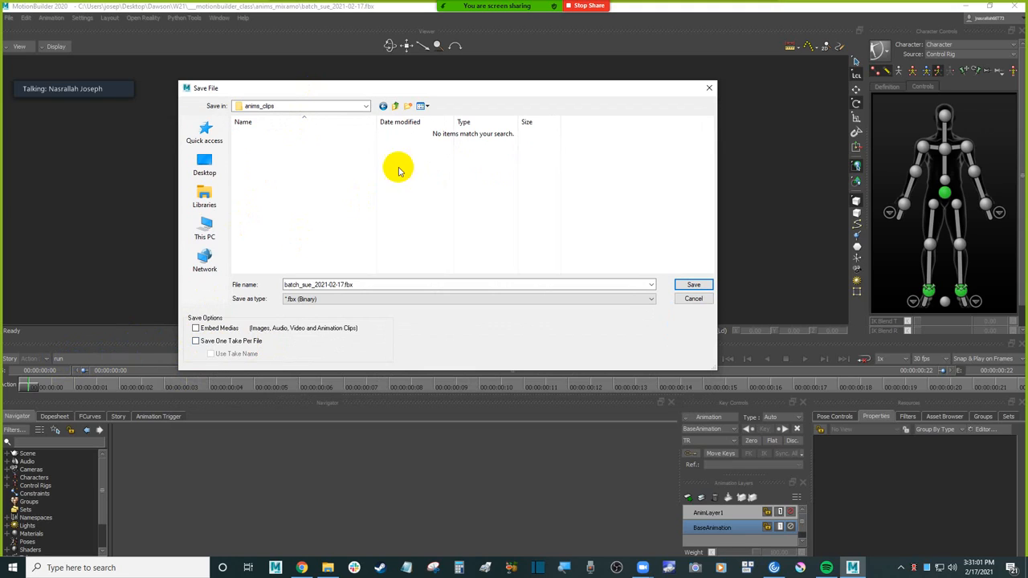
Step: In File Explorer, open the anims_clips folder under Desktop, Dawson, W21, ___motionbuilder_class
{"action": "left_click", "coordinate": [327, 567]}
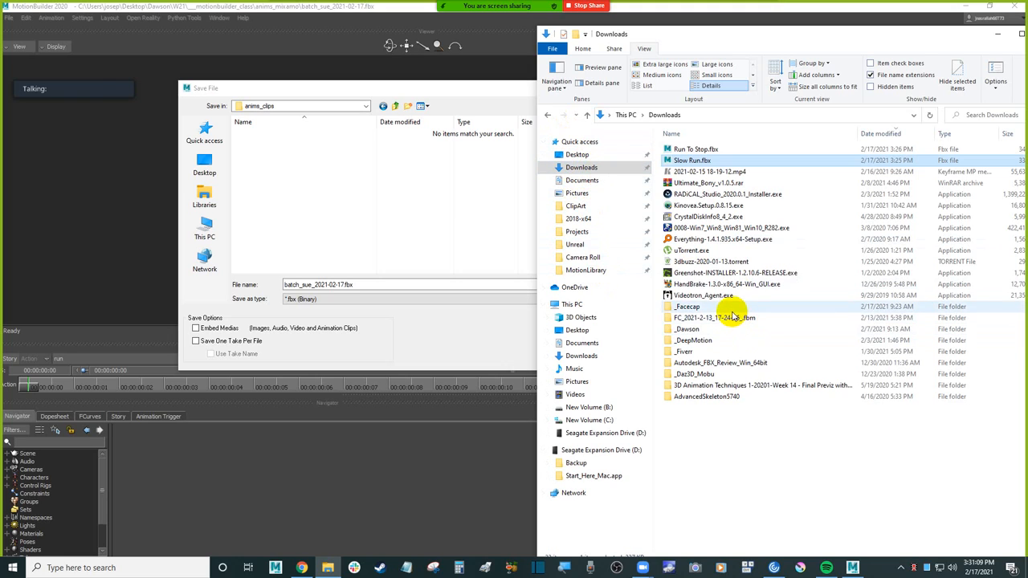
{"action": "double_click", "coordinate": [694, 329]}
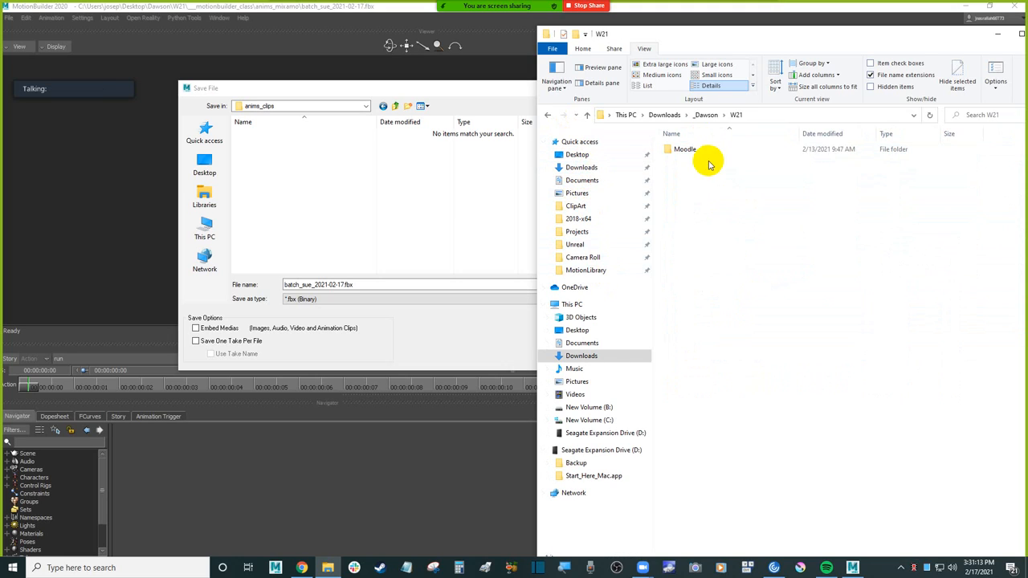
{"action": "left_click", "coordinate": [705, 151]}
{"action": "left_click", "coordinate": [577, 154]}
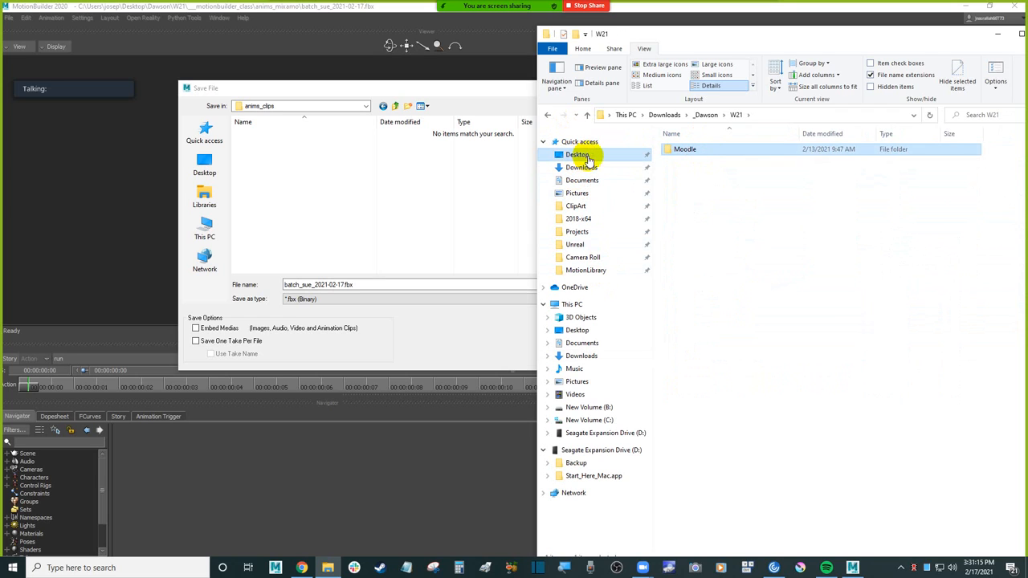
{"action": "left_click", "coordinate": [713, 155]}
{"action": "double_click", "coordinate": [714, 152]}
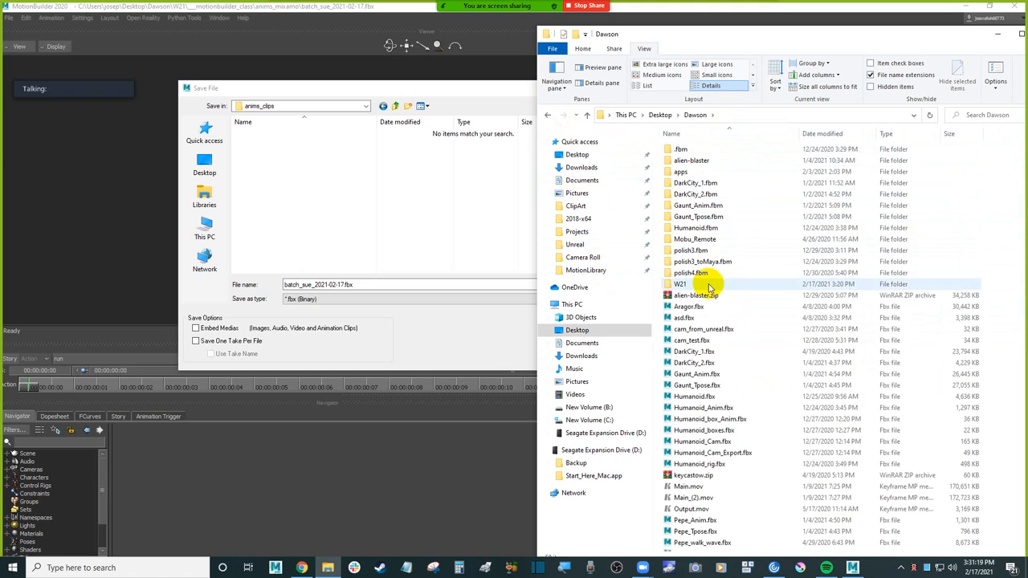
{"action": "double_click", "coordinate": [682, 284]}
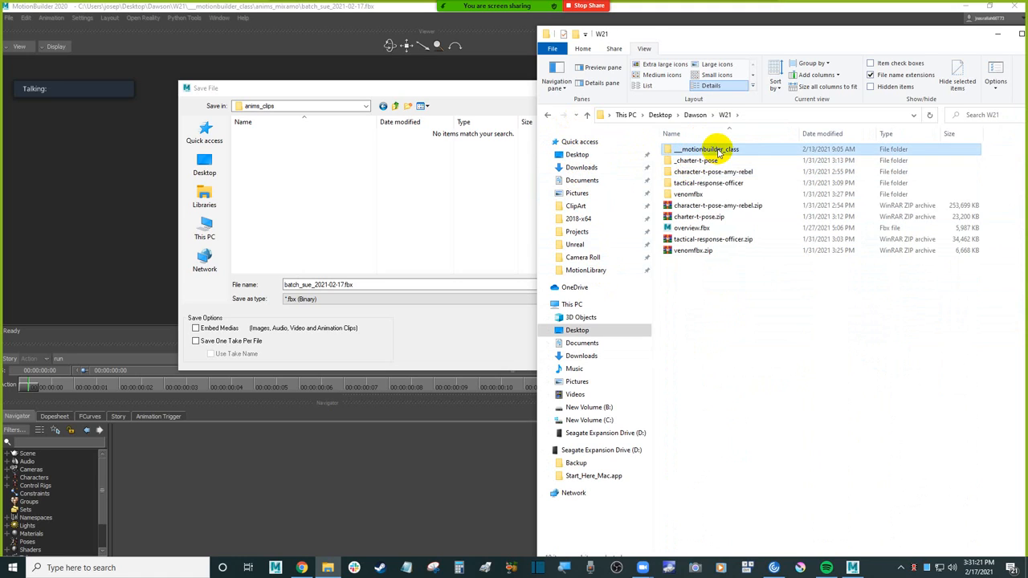
{"action": "double_click", "coordinate": [714, 152]}
{"action": "double_click", "coordinate": [708, 151]}
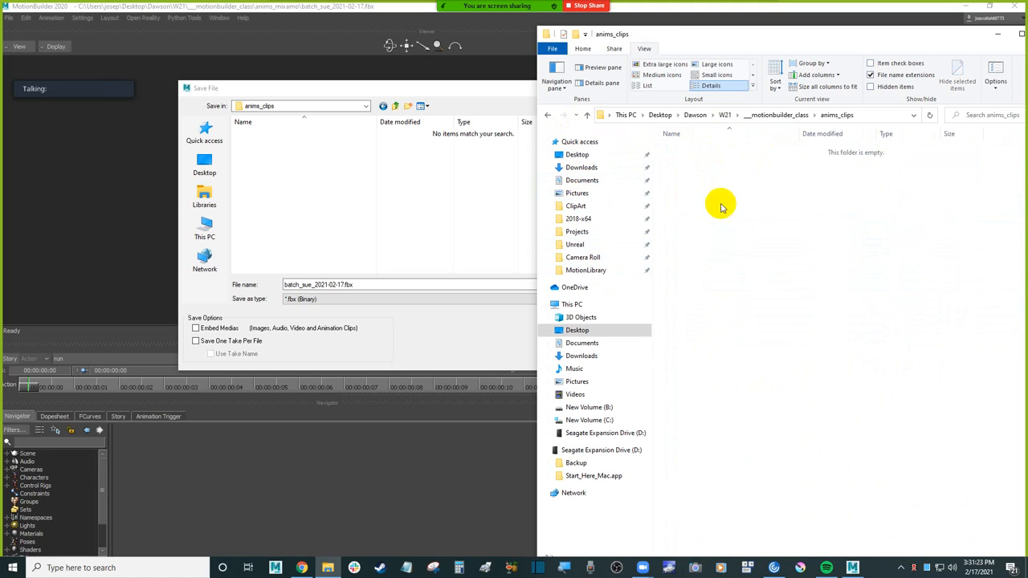
Step: Back in MotionBuilder, enable Save One Take Per File with Use Take Name and save all four takes as separate FBX files
{"action": "left_click", "coordinate": [301, 206]}
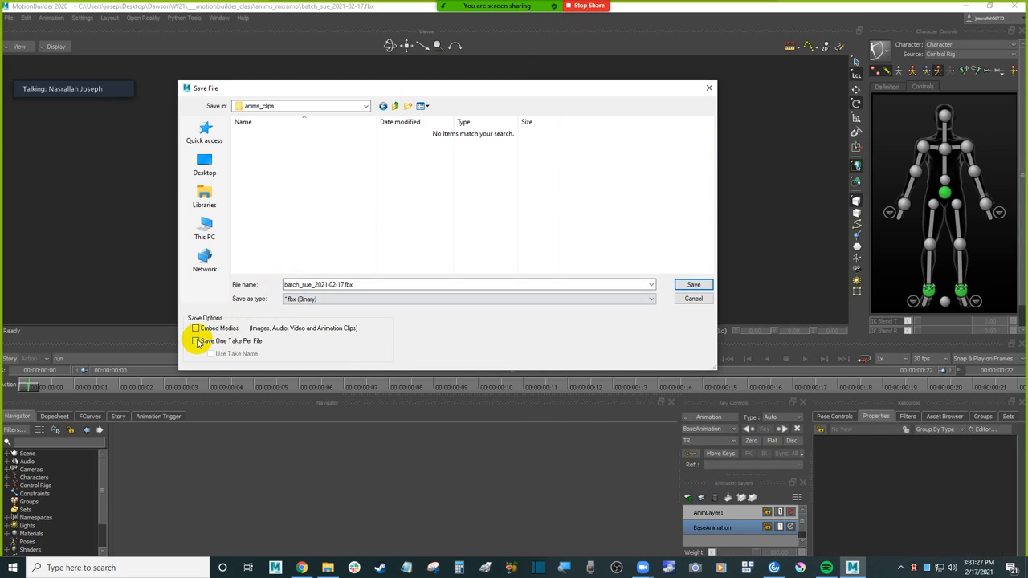
{"action": "left_click", "coordinate": [196, 341]}
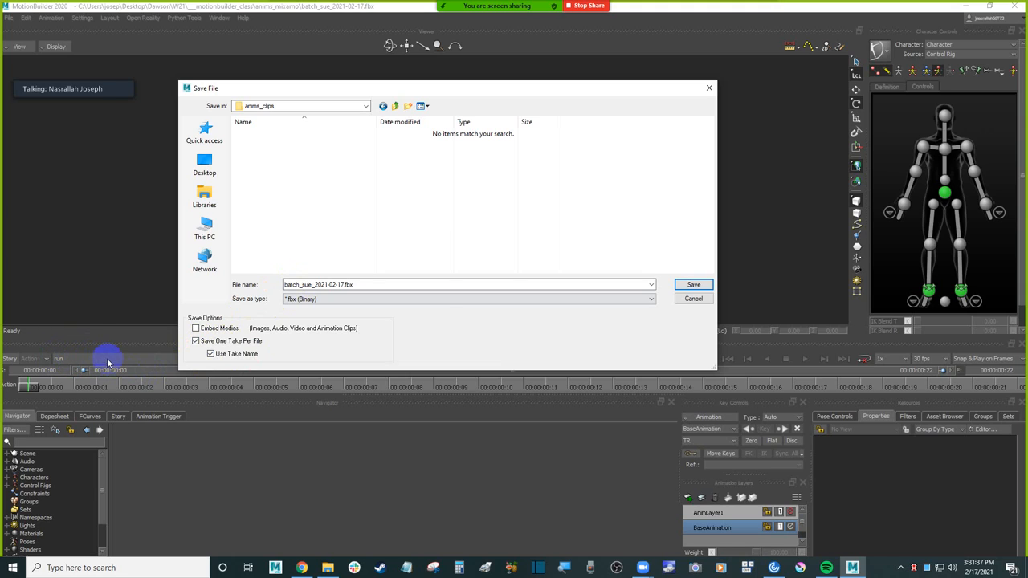
{"action": "left_click", "coordinate": [340, 284]}
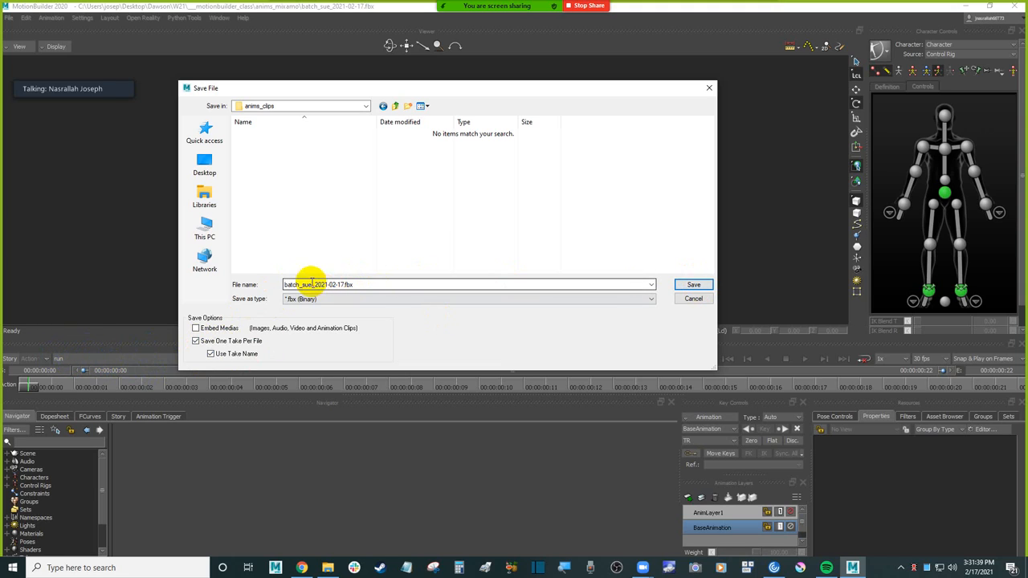
{"action": "left_click", "coordinate": [693, 284]}
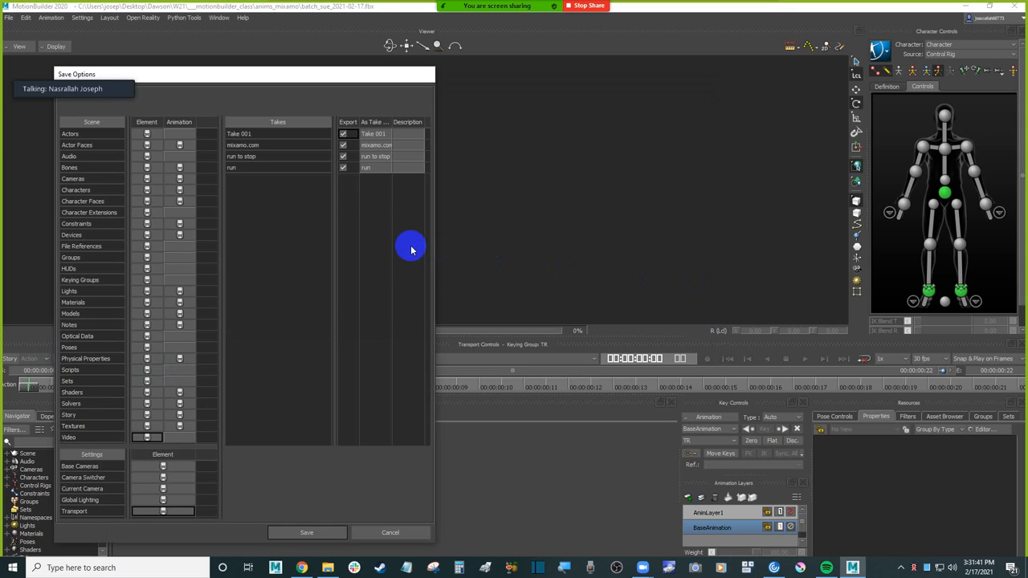
{"action": "left_click", "coordinate": [322, 535]}
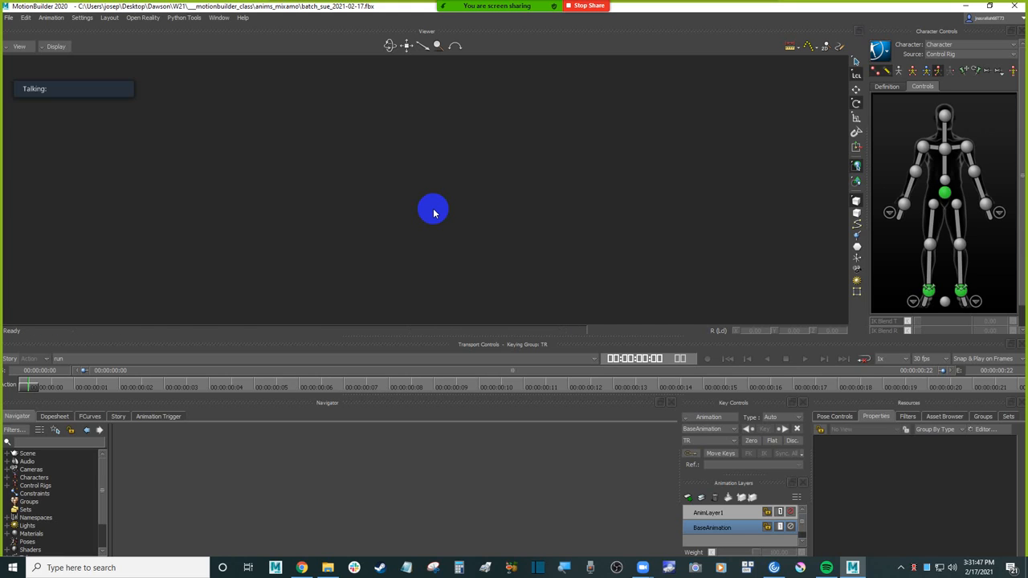
Step: Compare the scene's takes with the exported files in the anims_clips folder, and delete Take 001.fbx
{"action": "left_click", "coordinate": [153, 358]}
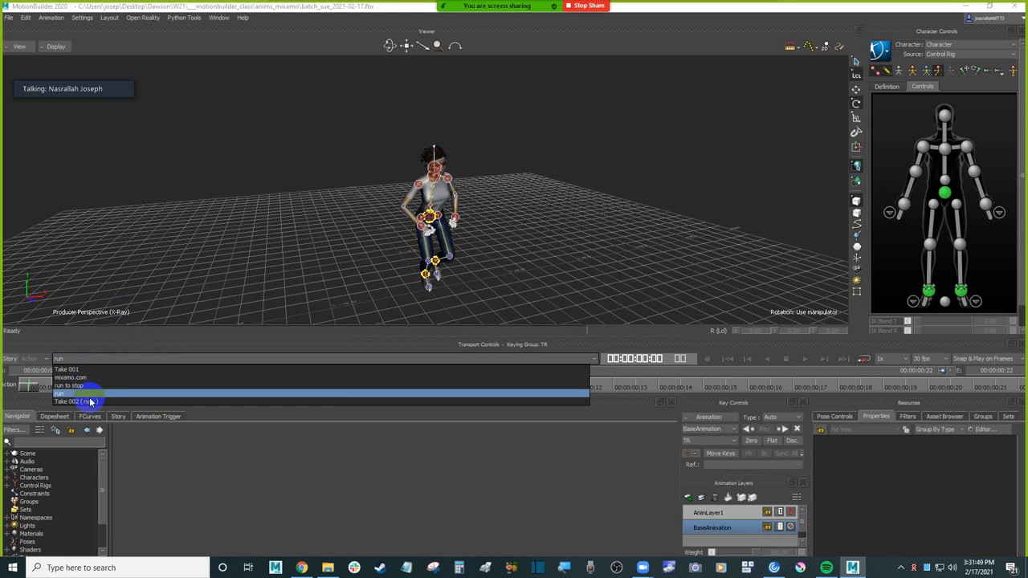
{"action": "key", "text": "Escape"}
{"action": "left_click", "coordinate": [328, 567]}
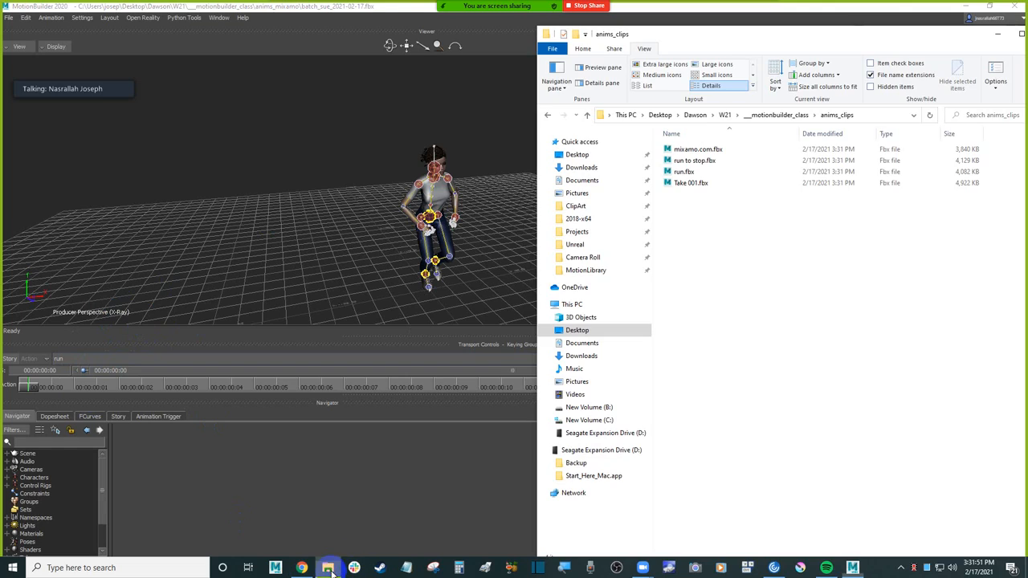
{"action": "left_click", "coordinate": [702, 175]}
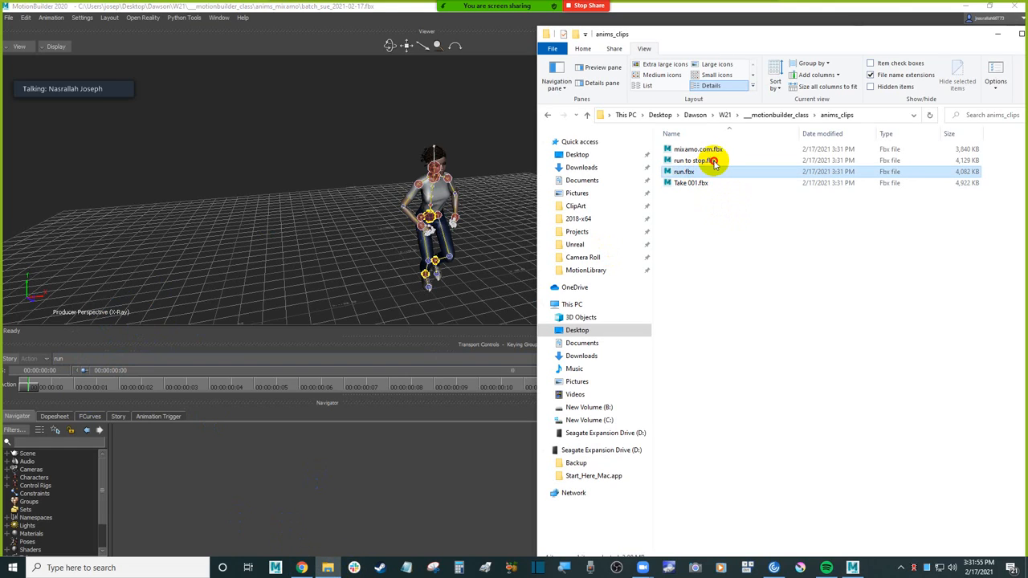
{"action": "left_click", "coordinate": [713, 160]}
{"action": "left_click", "coordinate": [717, 150]}
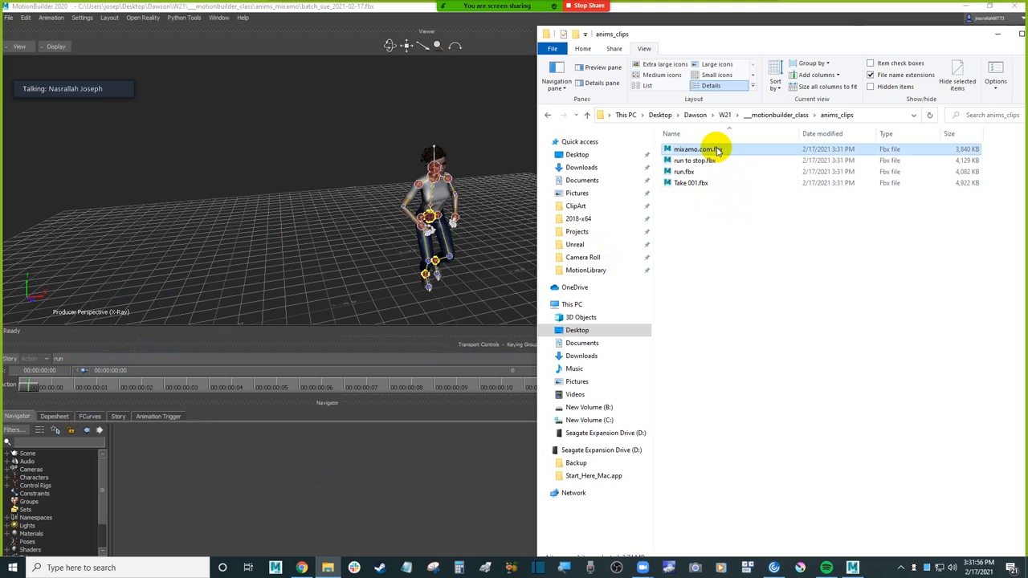
{"action": "left_click", "coordinate": [700, 184]}
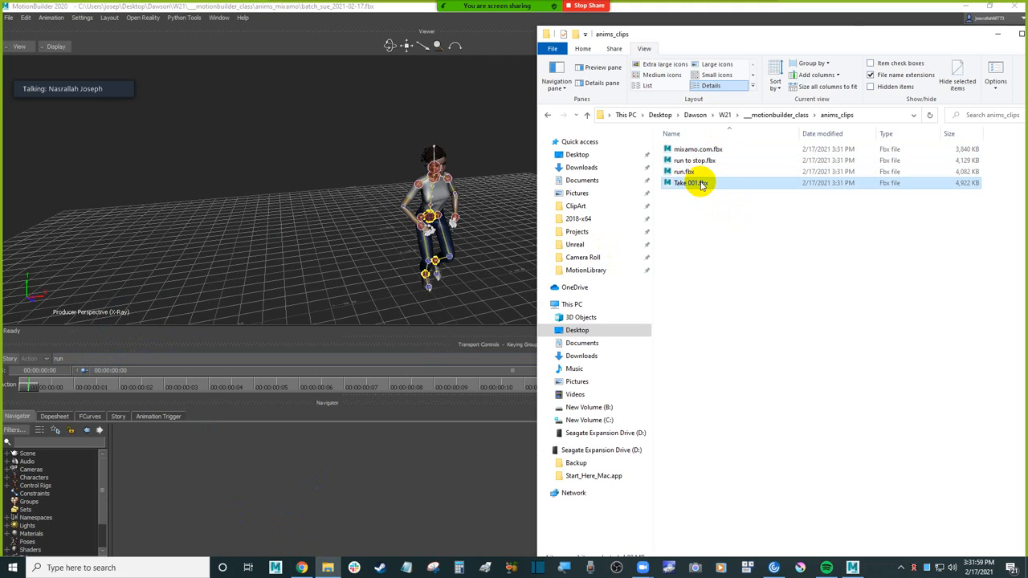
Step: Return to MotionBuilder and start a new empty scene without saving the changes to the current one
{"action": "left_click", "coordinate": [326, 175]}
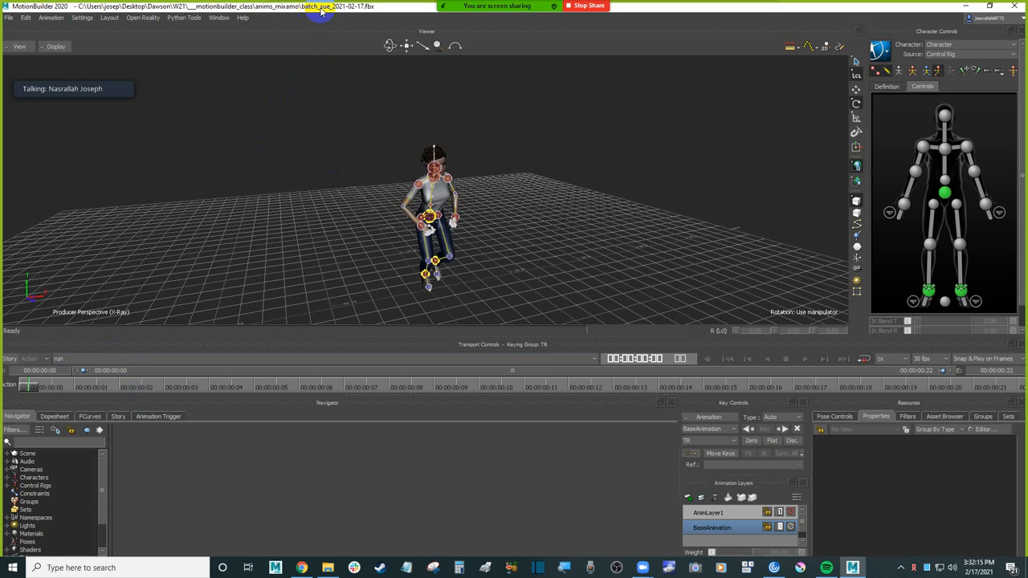
{"action": "left_click", "coordinate": [11, 19]}
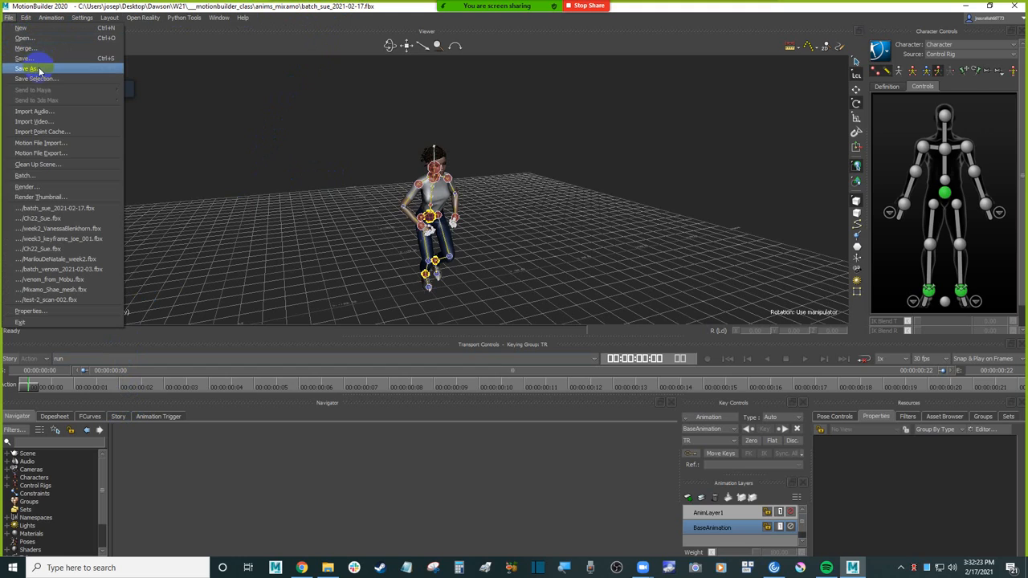
{"action": "left_click", "coordinate": [20, 29]}
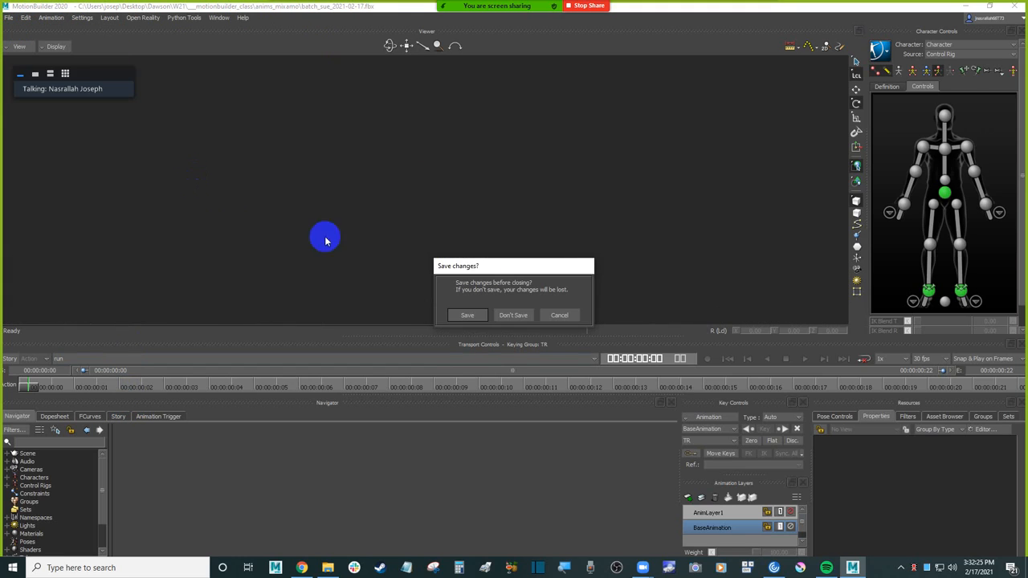
{"action": "left_click", "coordinate": [511, 314]}
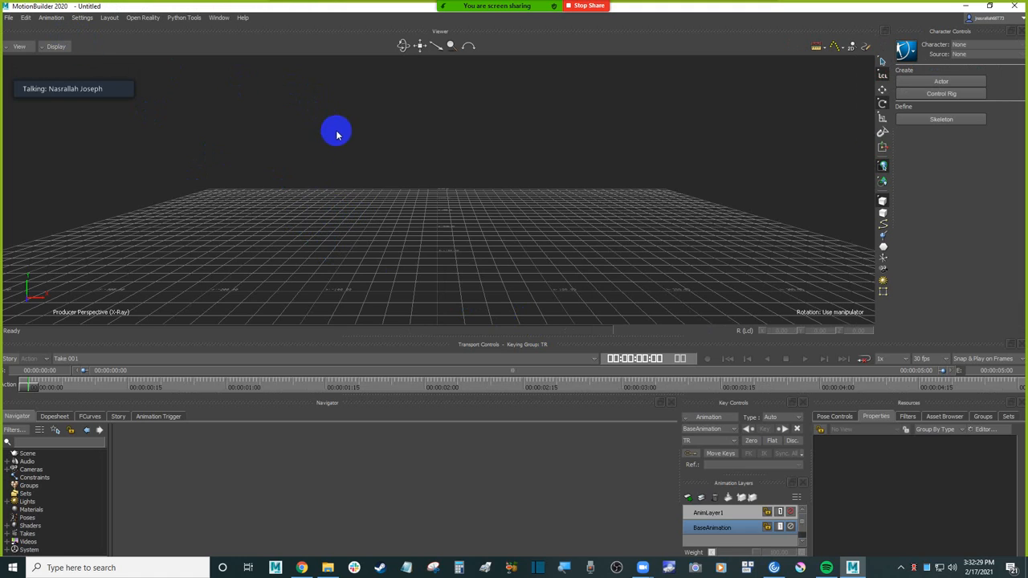
Step: Open week3_keyframe_joe_001.fbx from the anims_keyframe folder with both of its takes, tpose and baseball_throw_001
{"action": "left_click", "coordinate": [10, 18]}
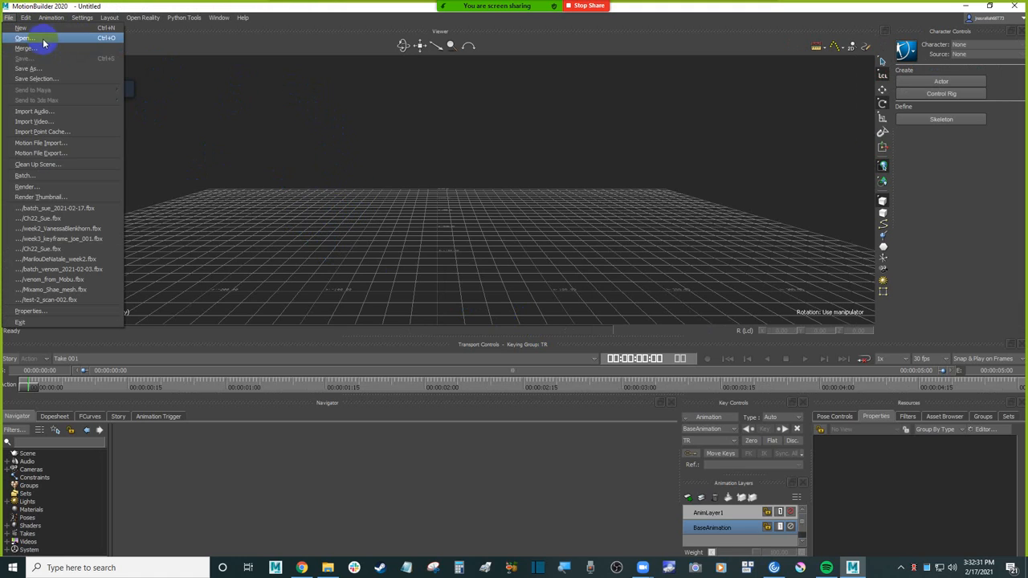
{"action": "left_click", "coordinate": [42, 30]}
{"action": "left_click", "coordinate": [367, 172]}
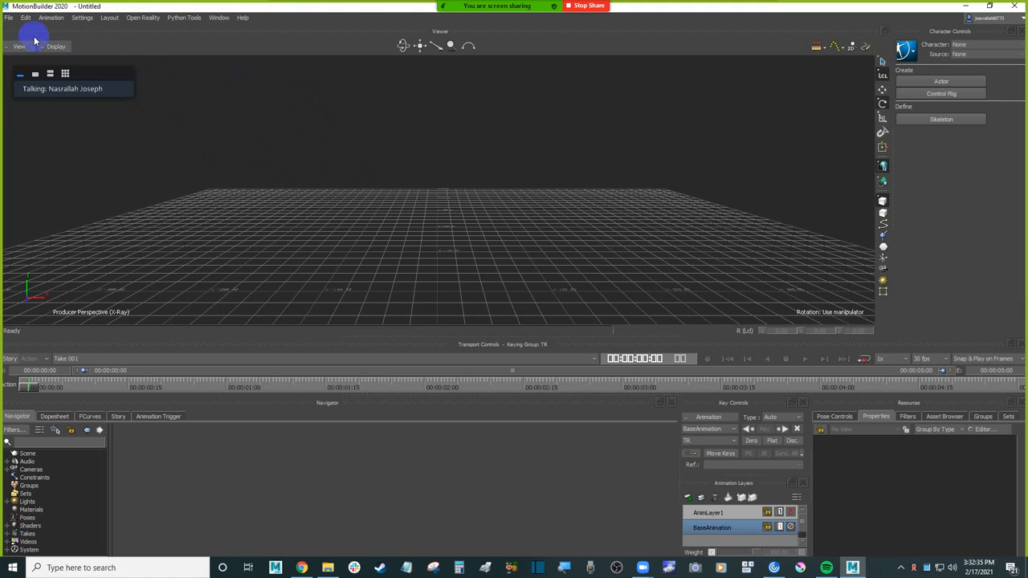
{"action": "left_click", "coordinate": [8, 17]}
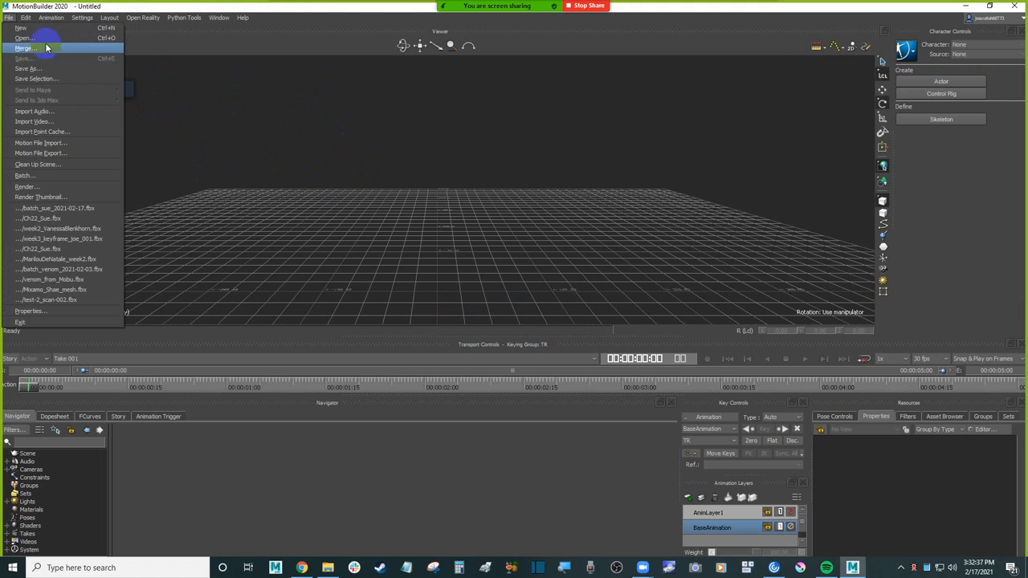
{"action": "left_click", "coordinate": [40, 38]}
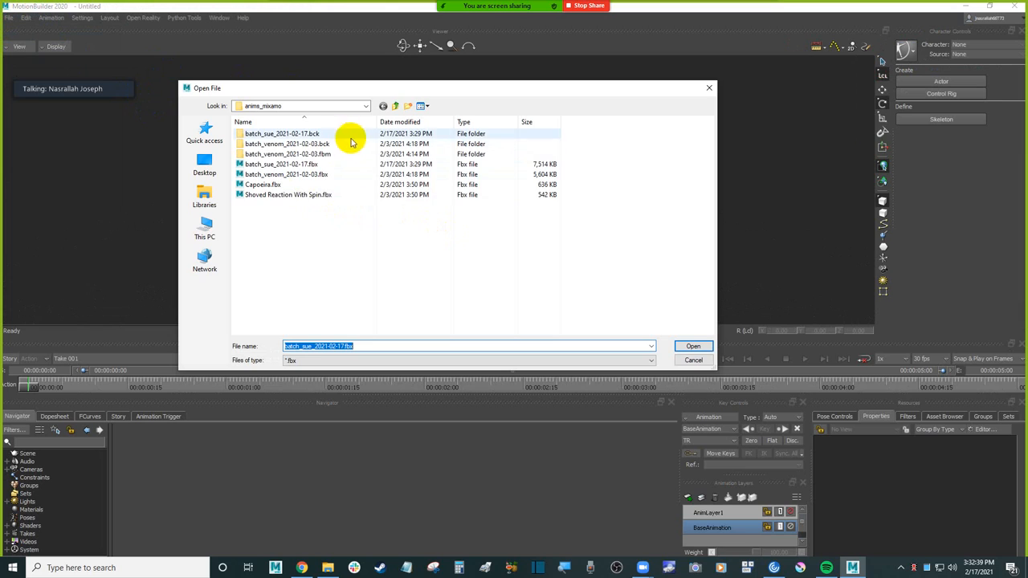
{"action": "left_click", "coordinate": [395, 105]}
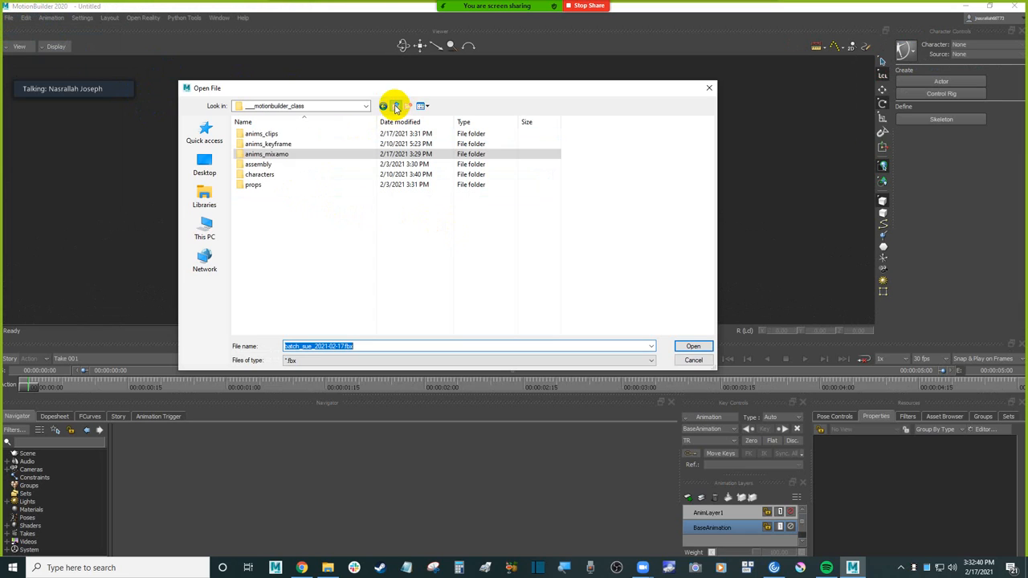
{"action": "double_click", "coordinate": [289, 145]}
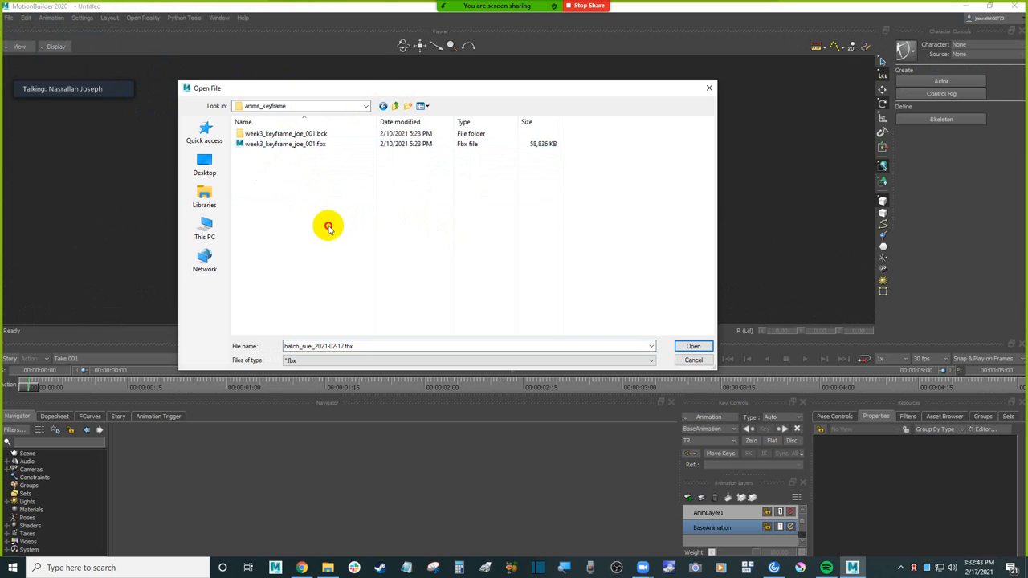
{"action": "double_click", "coordinate": [310, 148]}
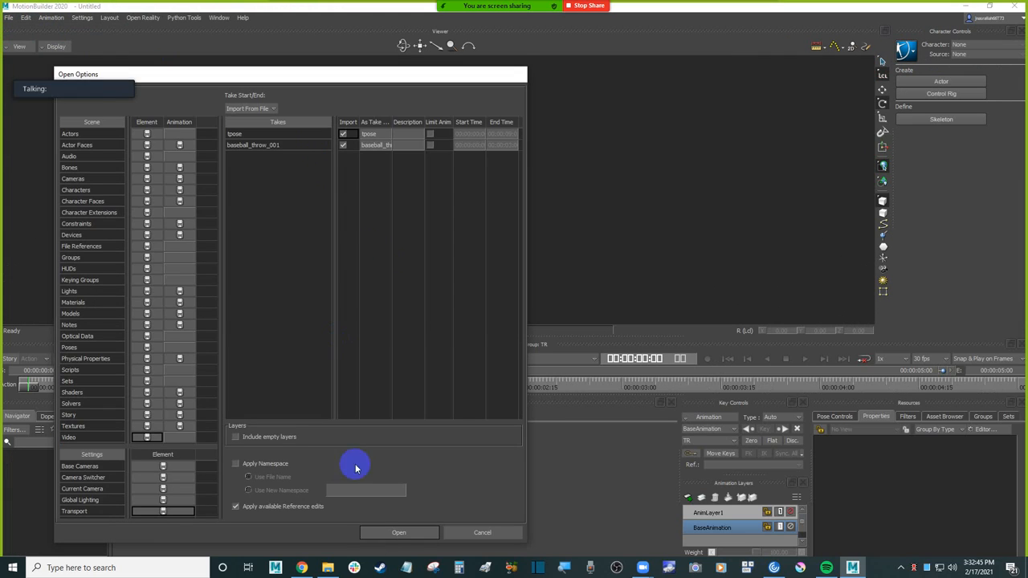
{"action": "left_click", "coordinate": [399, 533]}
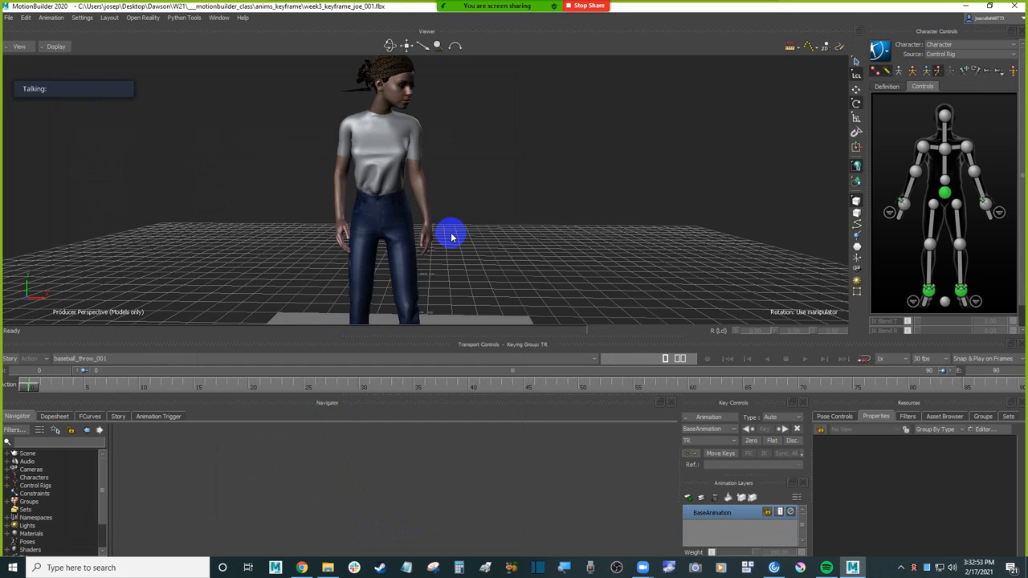
Step: Review the baseball_throw_001 animation on the character by viewing it from several angles and playing it from the first frame
{"action": "scroll", "coordinate": [451, 237], "scroll_direction": "down", "scroll_amount": 3}
{"action": "left_click_drag", "start_coordinate": [523, 238], "coordinate": [530, 232], "text": "alt"}
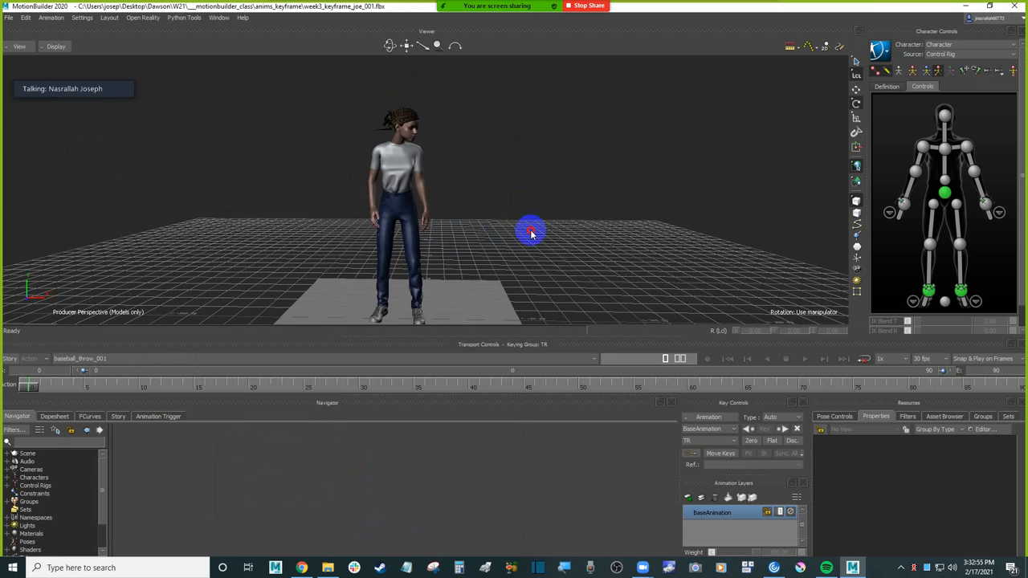
{"action": "middle_click_drag", "start_coordinate": [562, 229], "coordinate": [533, 209], "text": "alt"}
{"action": "left_click_drag", "start_coordinate": [533, 210], "coordinate": [520, 228], "text": "alt"}
{"action": "middle_click_drag", "start_coordinate": [552, 222], "coordinate": [514, 234], "text": "alt"}
{"action": "left_click_drag", "start_coordinate": [514, 234], "coordinate": [505, 226], "text": "alt"}
{"action": "key", "text": "alt+v"}
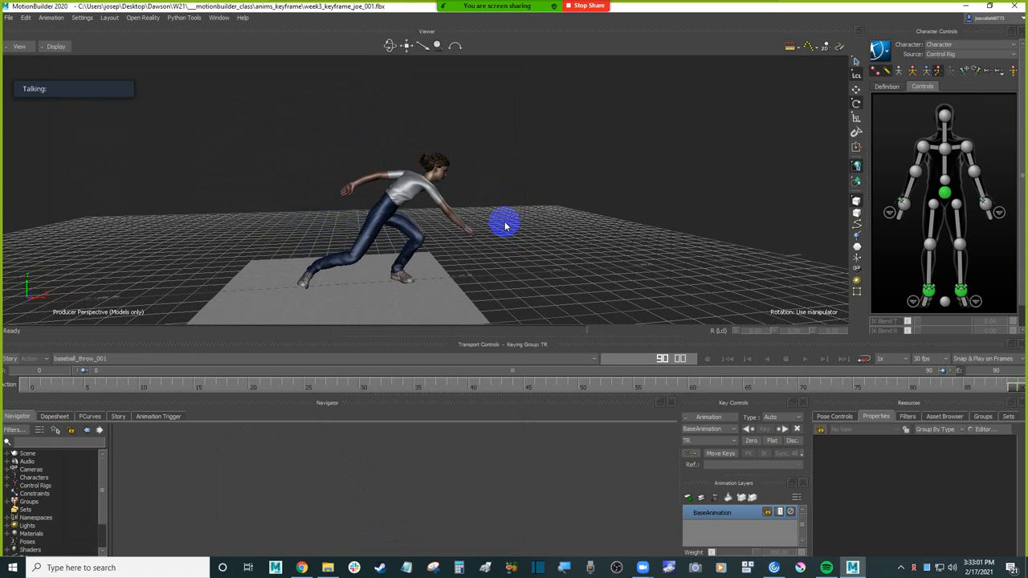
{"action": "left_click_drag", "start_coordinate": [543, 222], "coordinate": [525, 257], "text": "alt"}
{"action": "key", "text": "Home"}
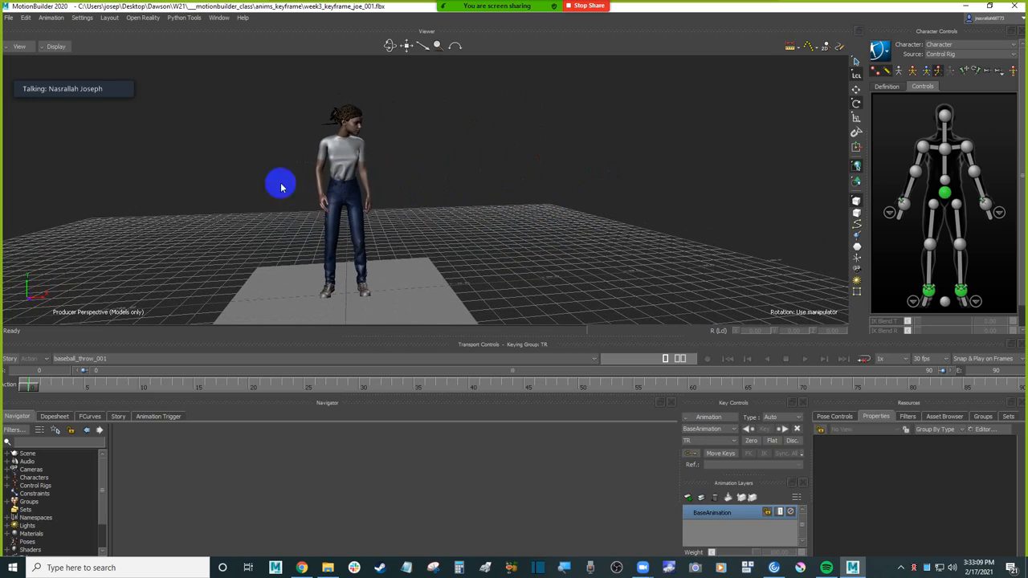
{"action": "key", "text": "space"}
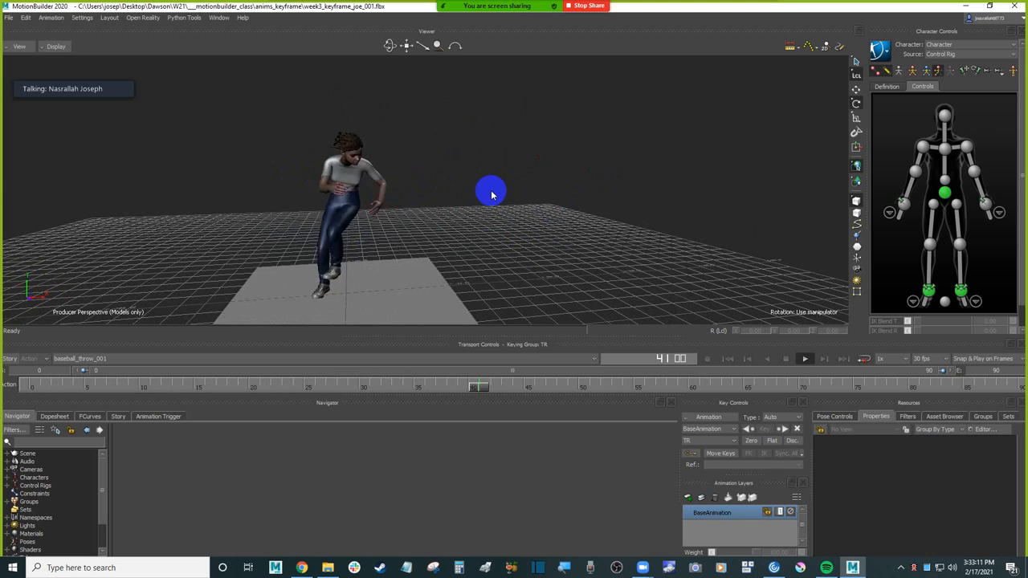
{"action": "key", "text": "space"}
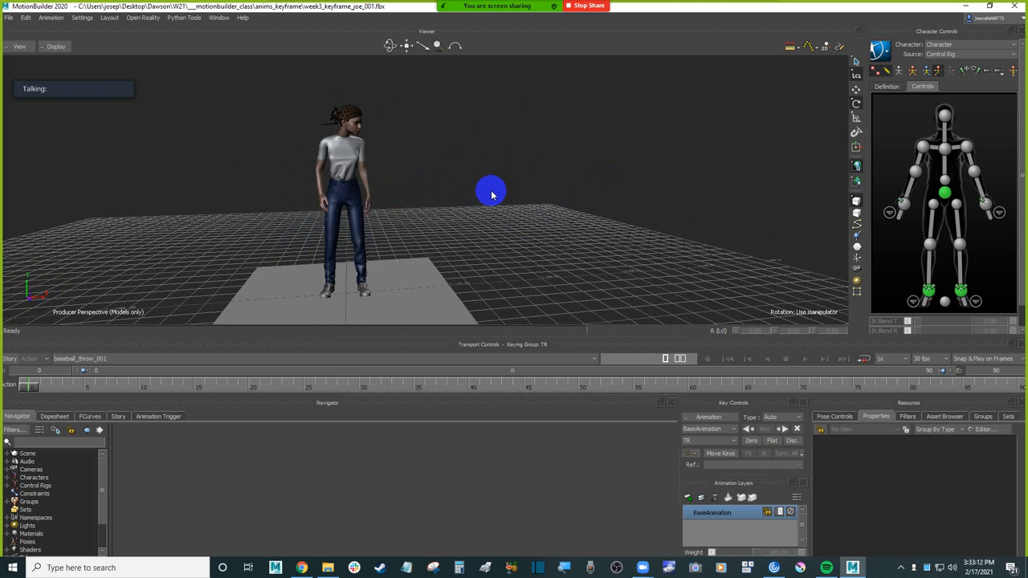
Step: Export only the baseball_throw_001 take into the anims_clips folder, leaving out tpose and keeping one file per take named after the take
{"action": "left_click", "coordinate": [9, 18]}
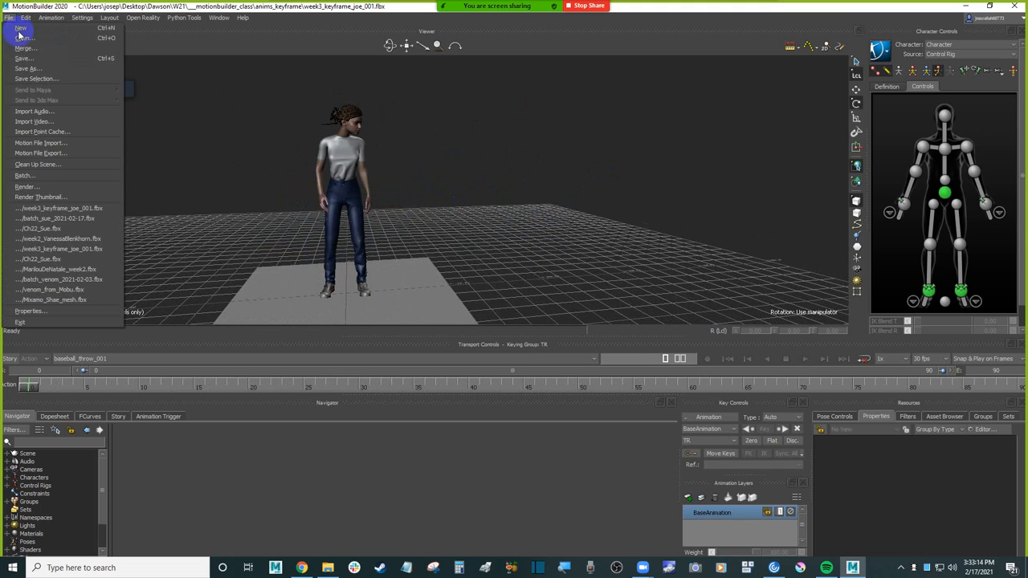
{"action": "left_click", "coordinate": [64, 69]}
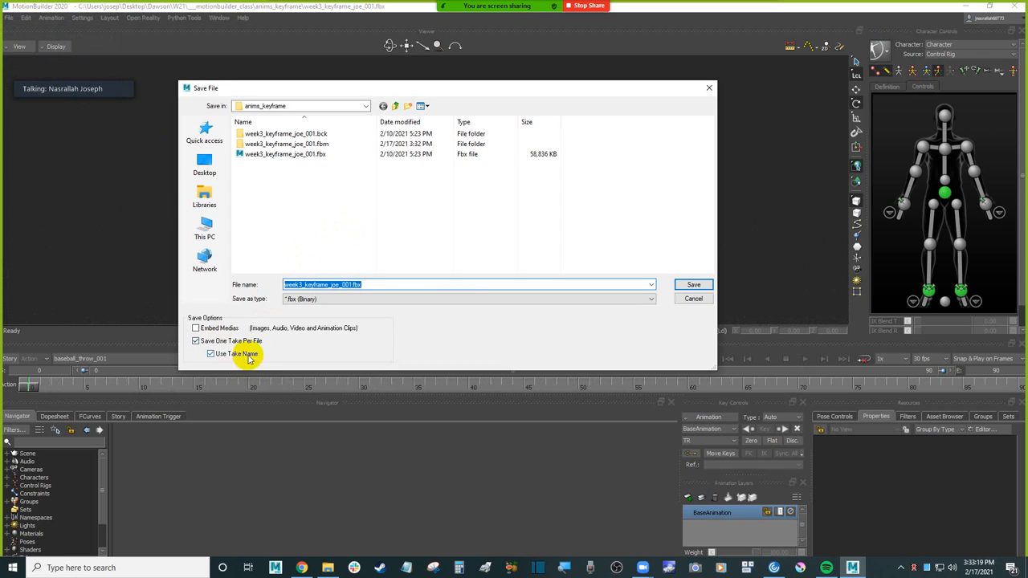
{"action": "left_click", "coordinate": [395, 105]}
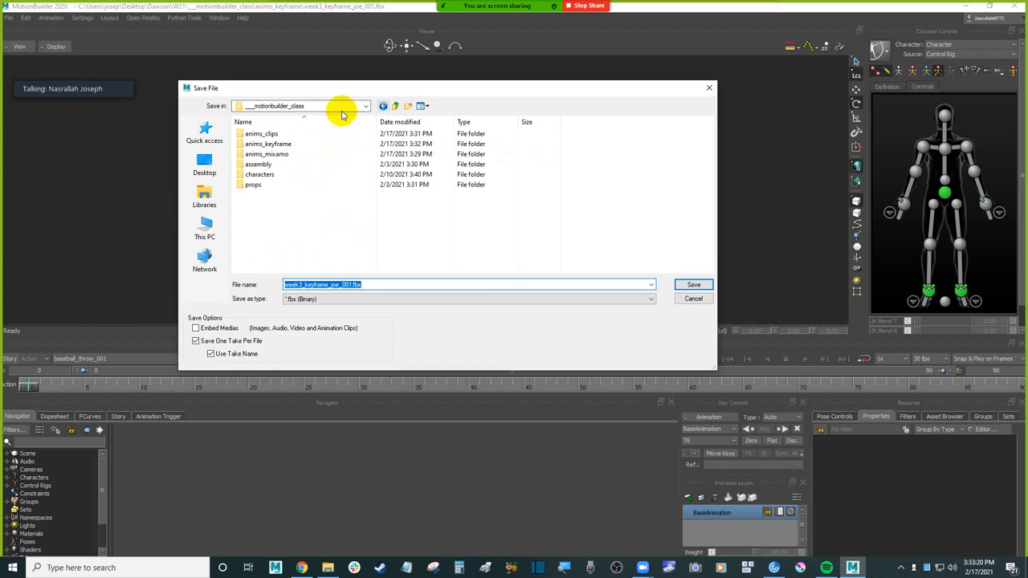
{"action": "double_click", "coordinate": [288, 135]}
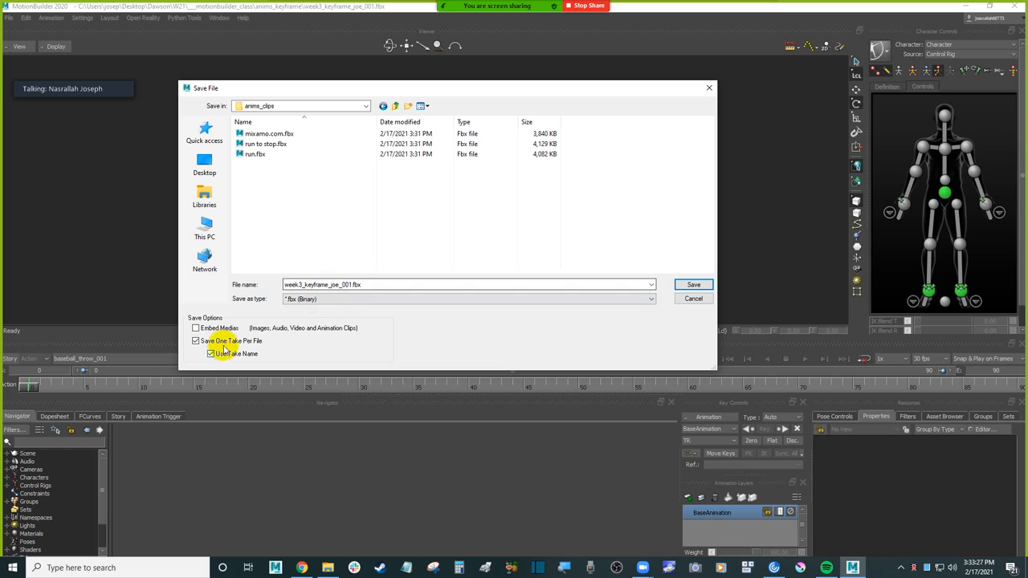
{"action": "left_click", "coordinate": [696, 286]}
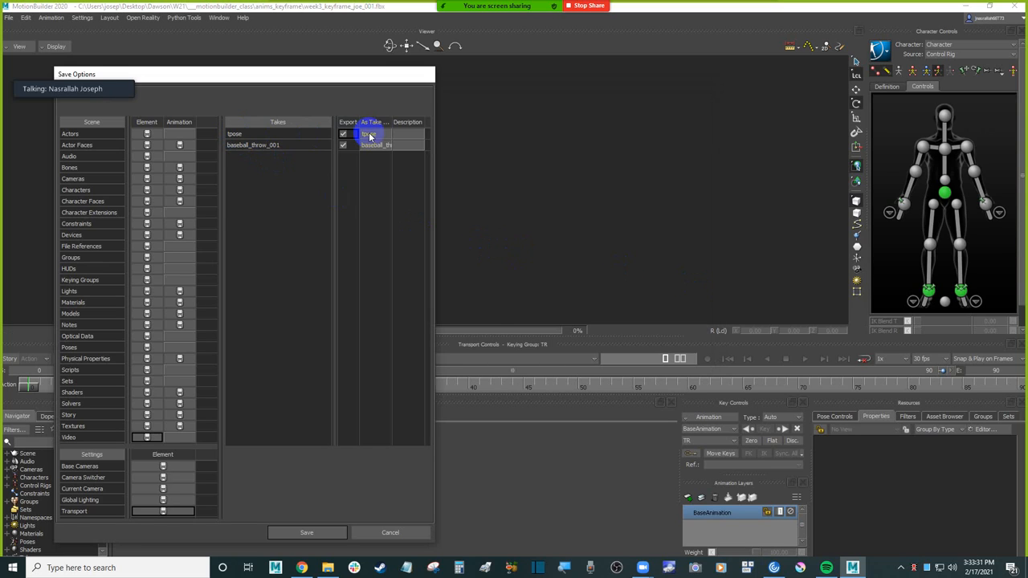
{"action": "left_click", "coordinate": [343, 134]}
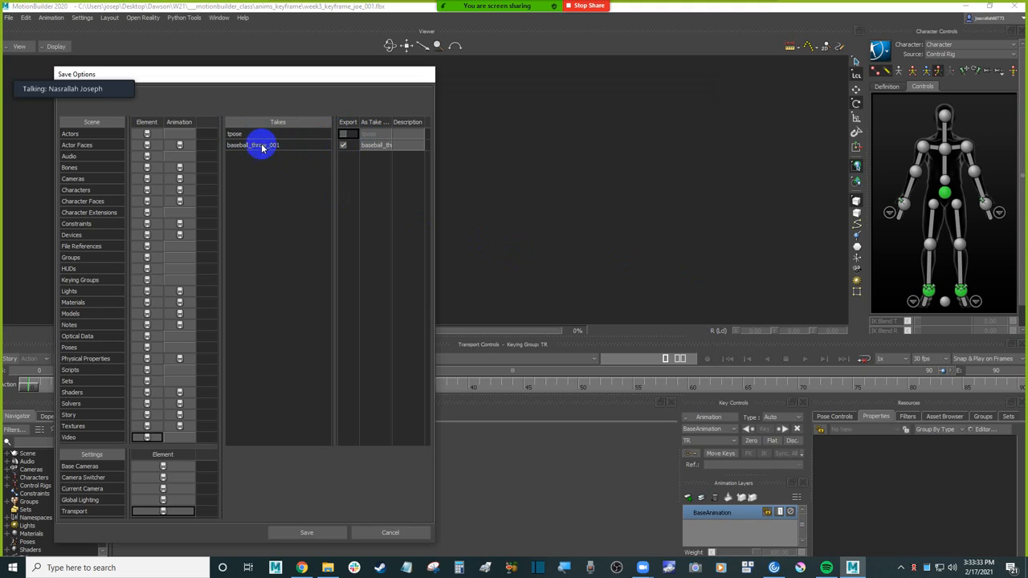
{"action": "left_click", "coordinate": [307, 532]}
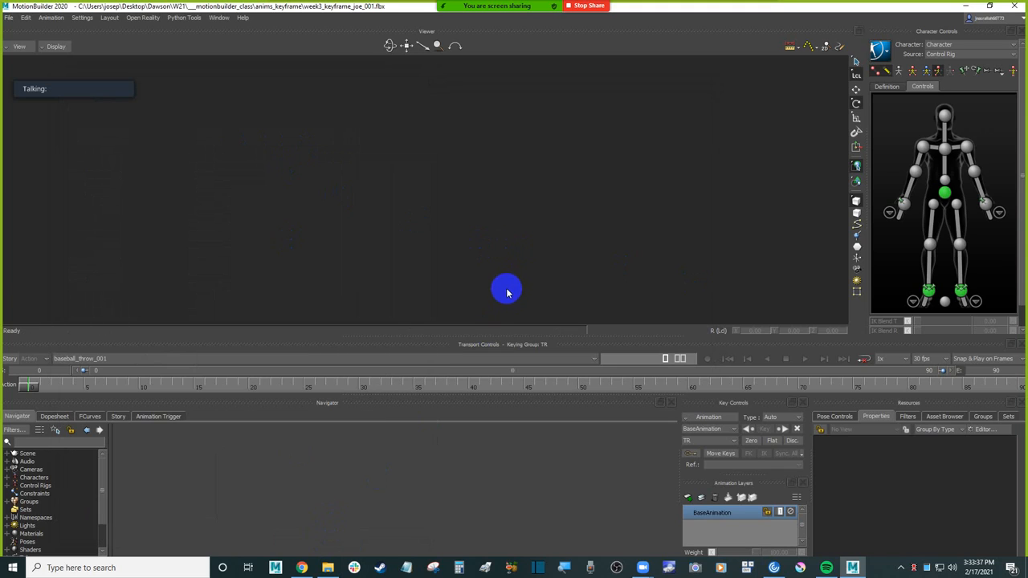
Step: Start a new empty scene without saving the changes to the keyframed baseball throw scene
{"action": "left_click", "coordinate": [9, 17]}
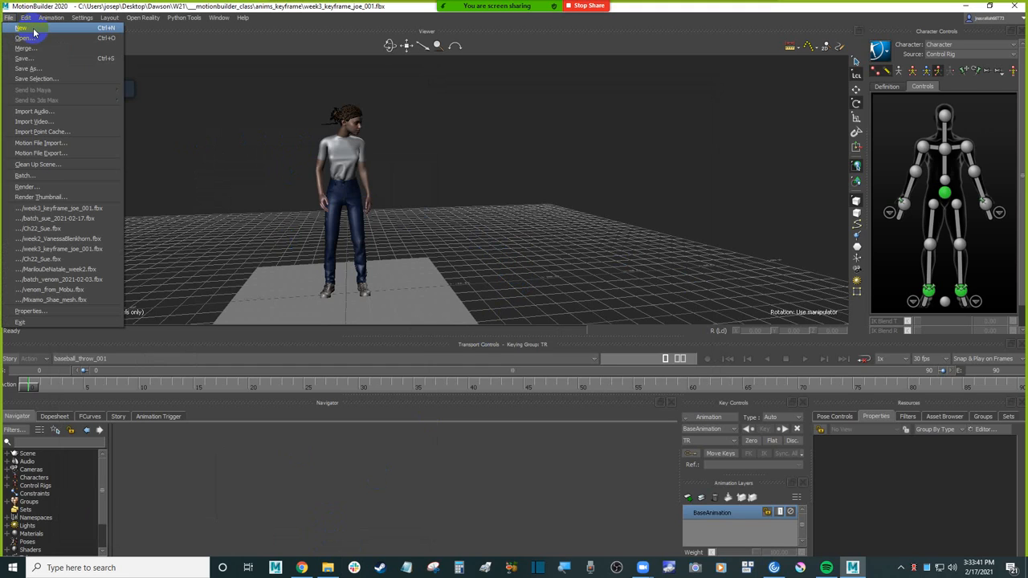
{"action": "left_click", "coordinate": [34, 30]}
{"action": "left_click", "coordinate": [514, 313]}
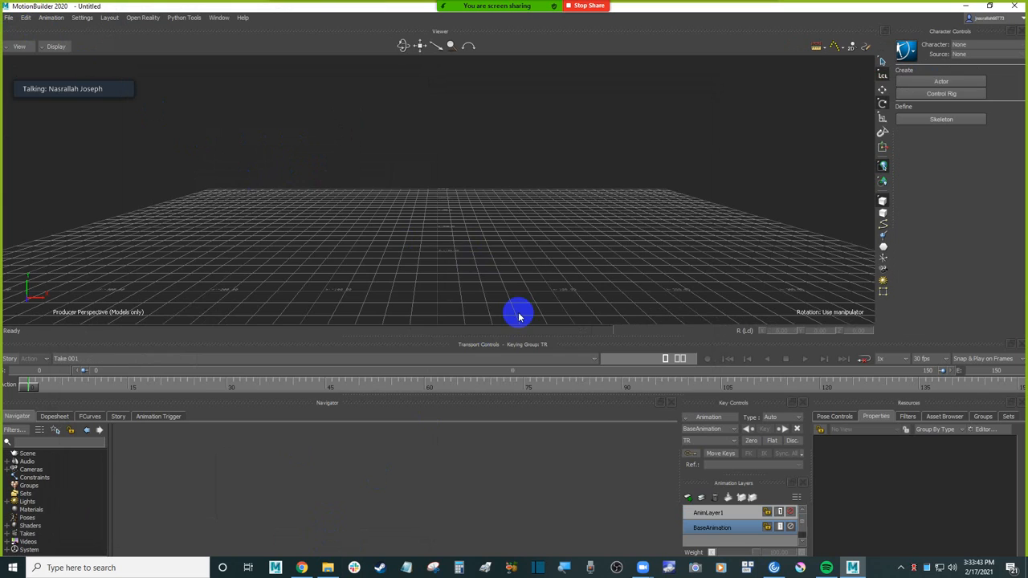
Step: Open the Ch22_Sue.fbx character file from the characters folder in ___motionbuilder_class
{"action": "left_click", "coordinate": [9, 17]}
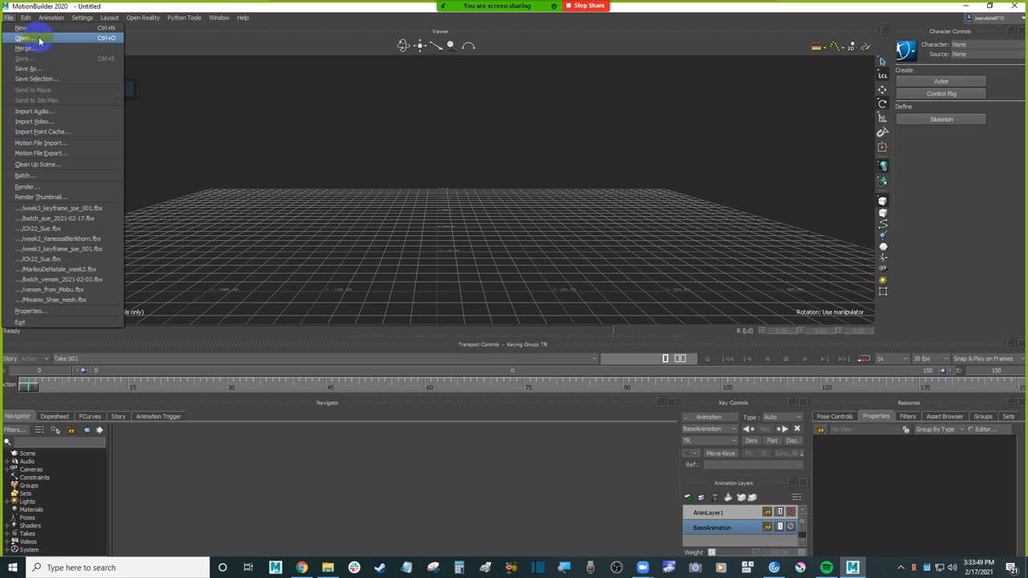
{"action": "left_click", "coordinate": [32, 38]}
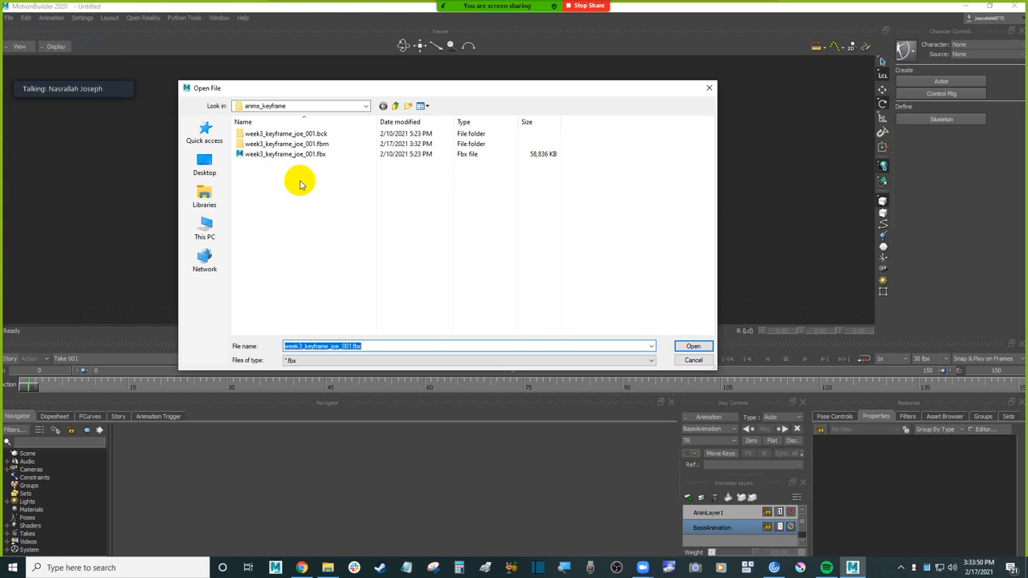
{"action": "left_click", "coordinate": [395, 105]}
{"action": "left_click_drag", "start_coordinate": [399, 88], "coordinate": [412, 91]}
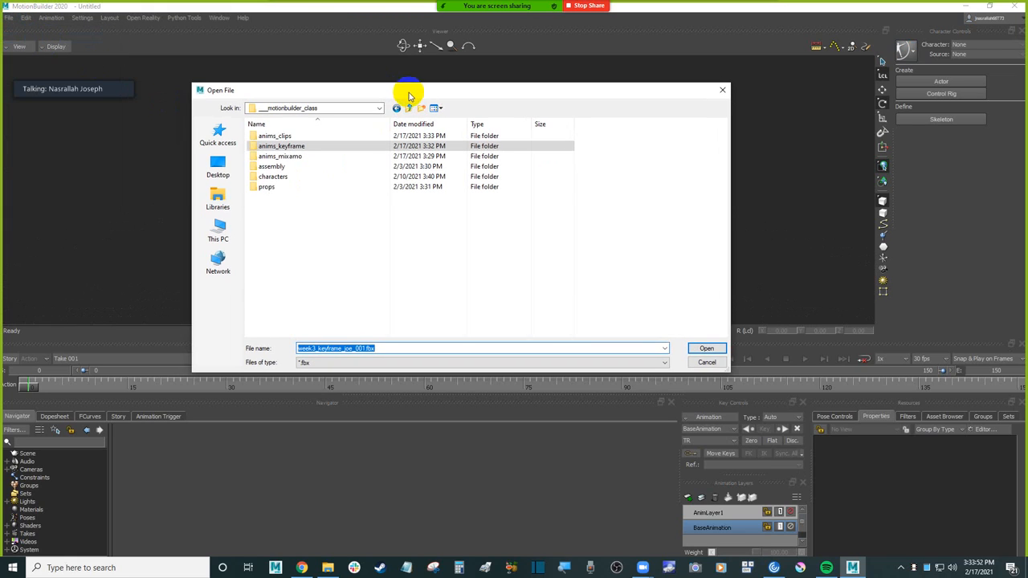
{"action": "double_click", "coordinate": [296, 177]}
{"action": "double_click", "coordinate": [297, 178]}
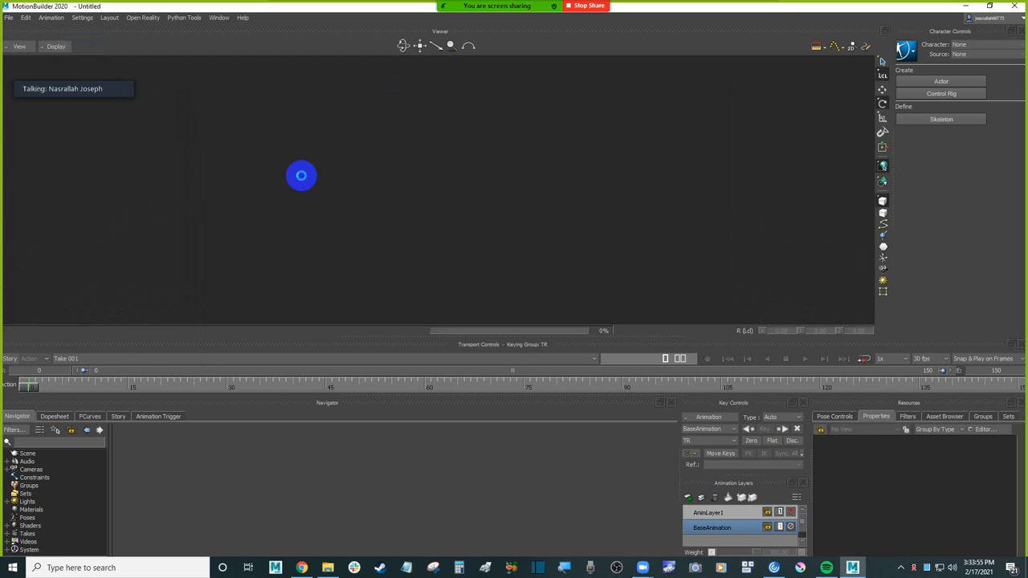
{"action": "left_click", "coordinate": [414, 532]}
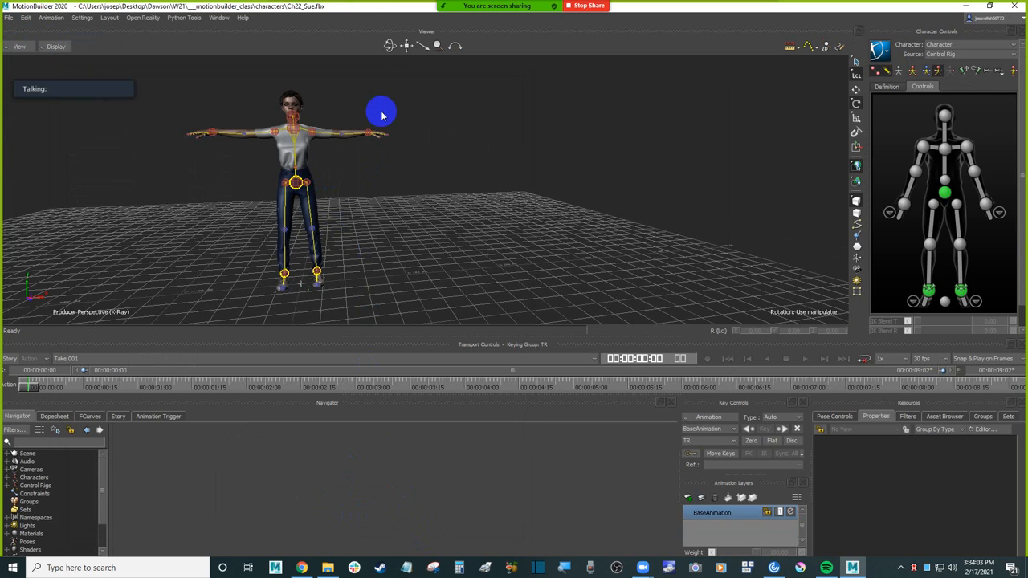
Step: Start saving the Sue scene as a new file in the assembly folder, entering week4 as the beginning of its name
{"action": "left_click", "coordinate": [9, 16]}
{"action": "left_click", "coordinate": [63, 76]}
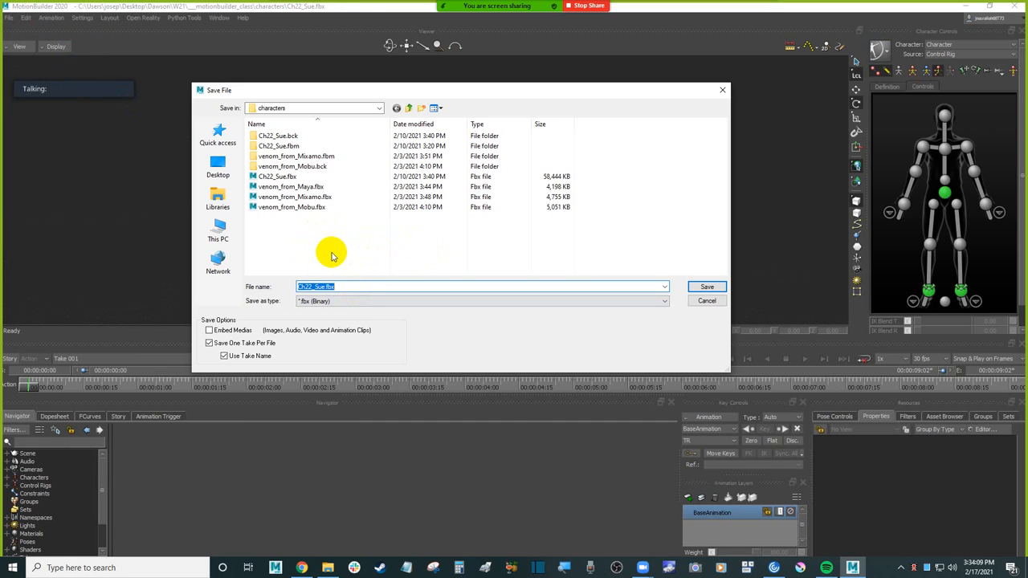
{"action": "left_click", "coordinate": [407, 107]}
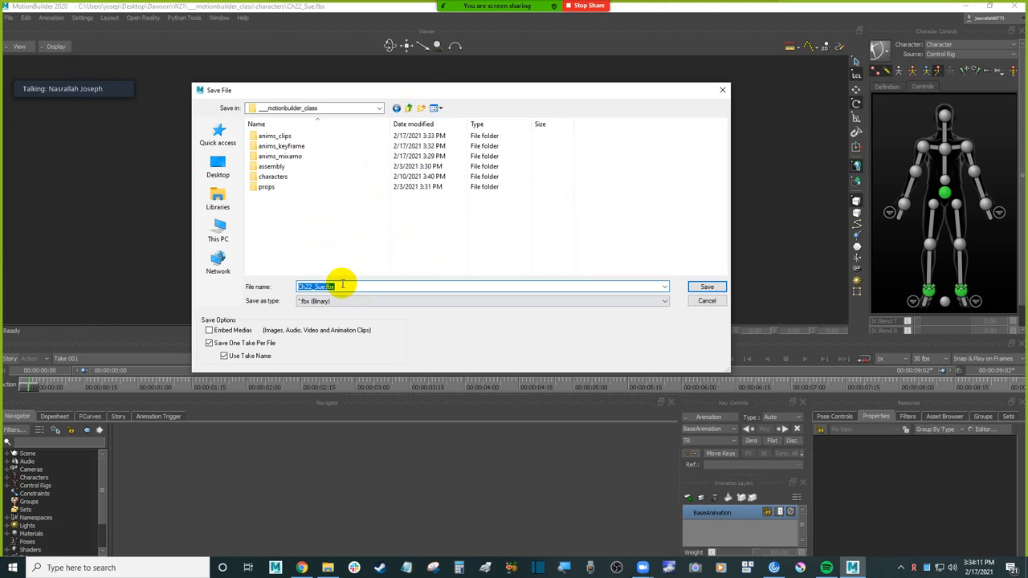
{"action": "double_click", "coordinate": [294, 167]}
{"action": "left_click", "coordinate": [343, 287]}
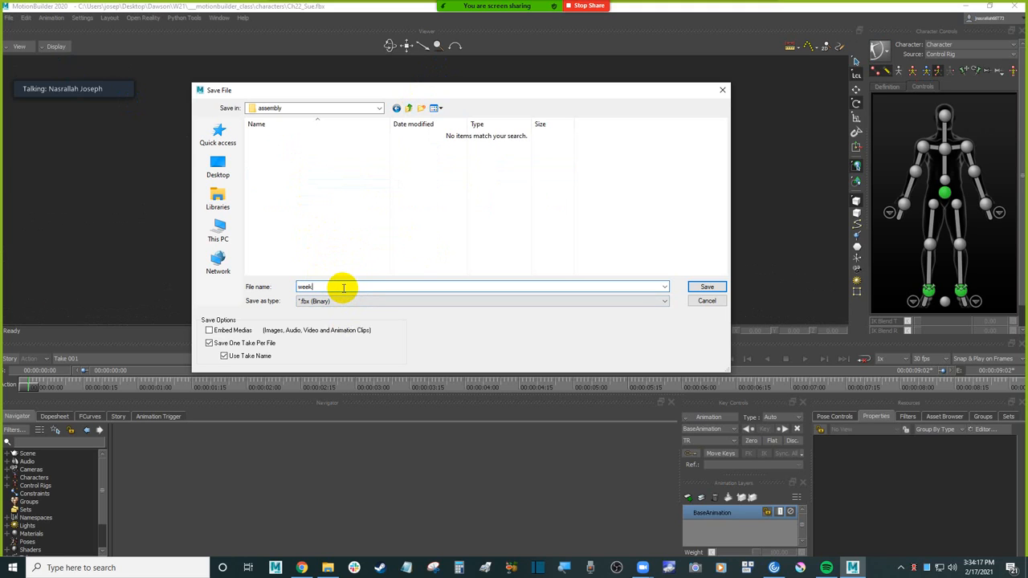
Step: Switch to Chrome, close the Mixamo tab and read the Week 4 Motionbuilder Story Mode Part 1 assignment requirements on Moodle
{"action": "left_click", "coordinate": [301, 567]}
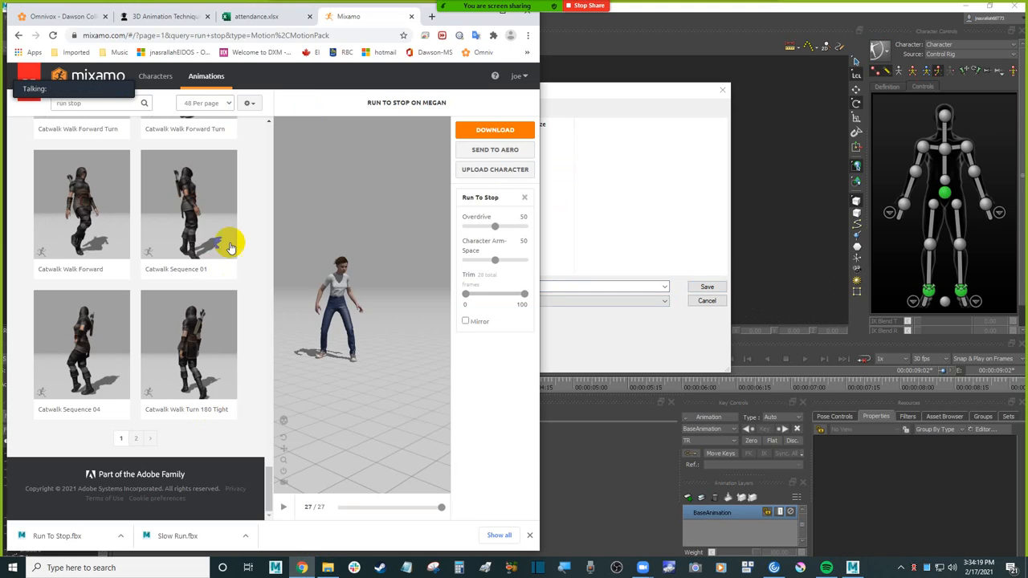
{"action": "middle_click", "coordinate": [379, 18]}
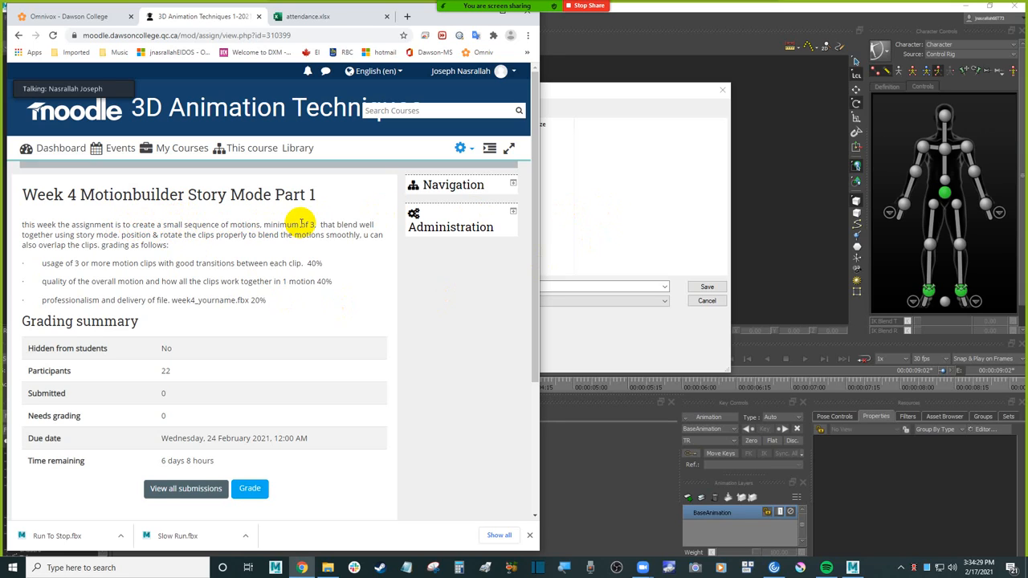
{"action": "left_click_drag", "start_coordinate": [307, 224], "coordinate": [341, 225]}
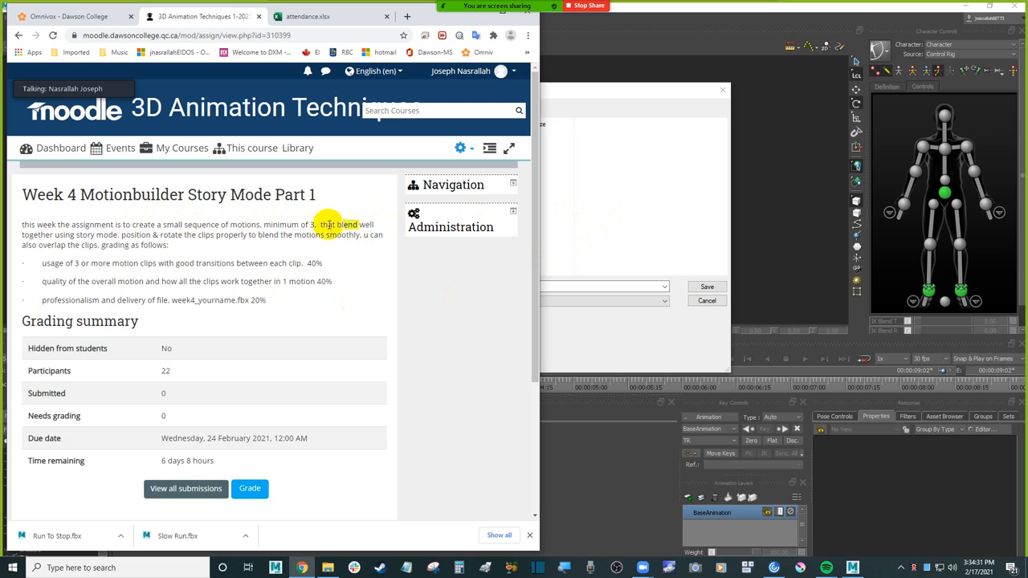
Step: Switch back to MotionBuilder and save the scene as week4_story_part1_001 in the assembly folder, with Save One Take Per File turned off
{"action": "left_click", "coordinate": [574, 215]}
{"action": "left_click", "coordinate": [342, 287]}
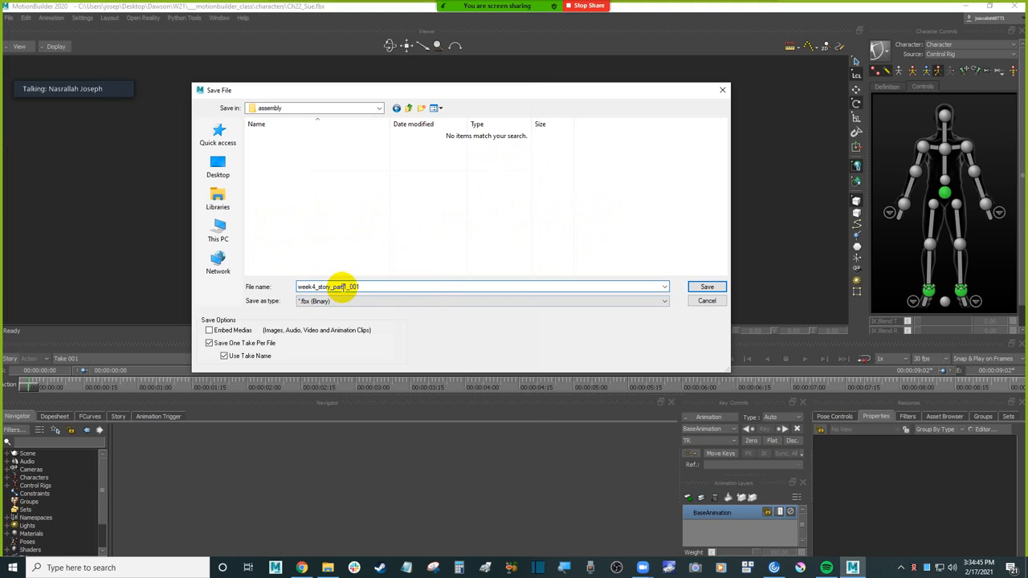
{"action": "left_click", "coordinate": [244, 357]}
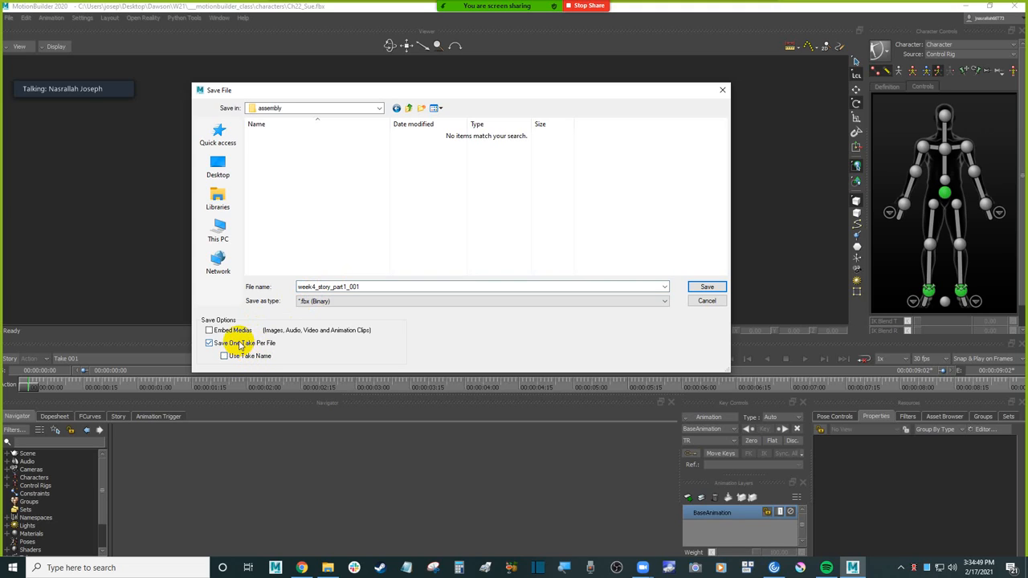
{"action": "left_click", "coordinate": [708, 288]}
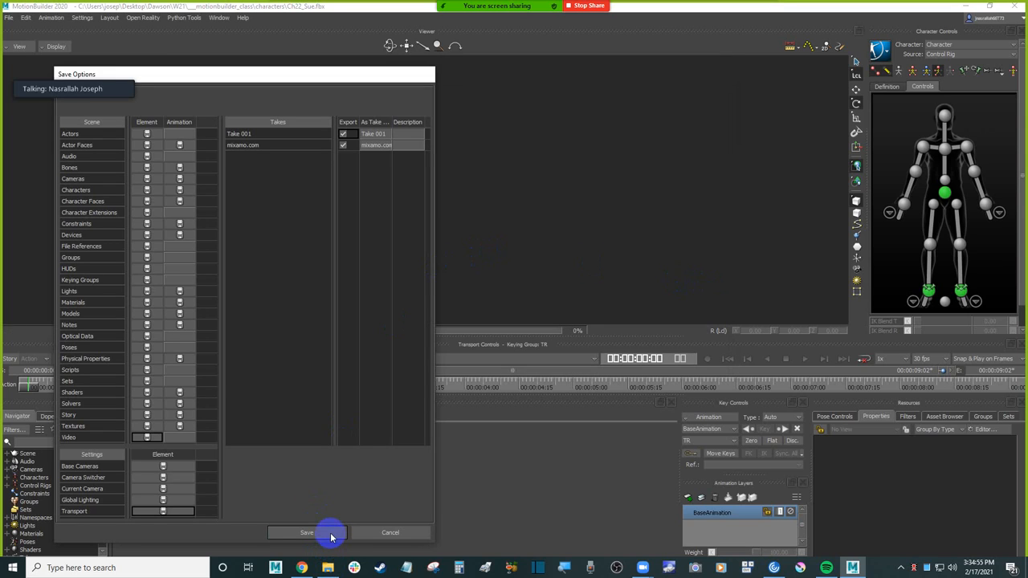
{"action": "left_click", "coordinate": [331, 534]}
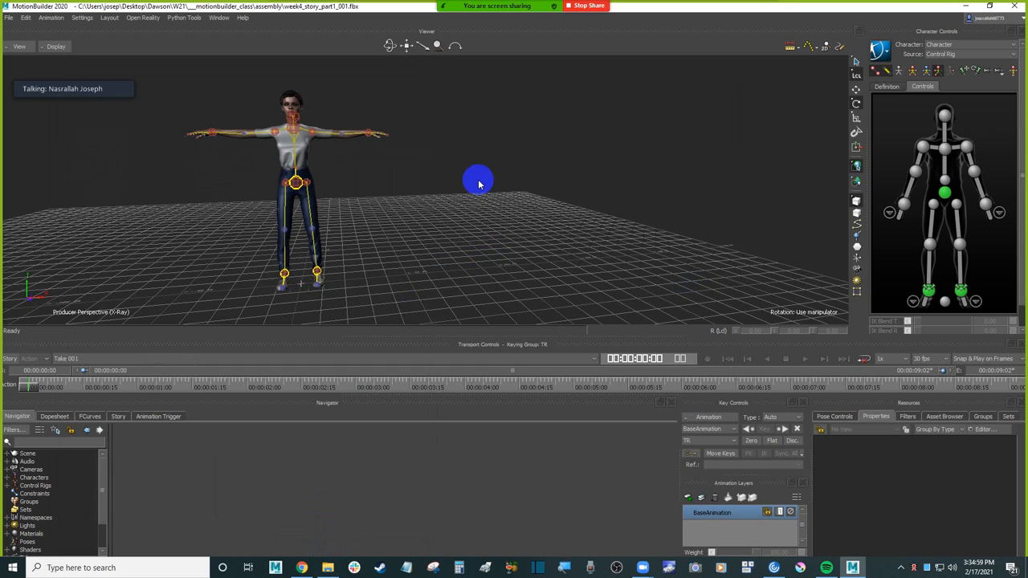
Step: Show the Story window in a taller lower area and collapse its upper timeline to give the action tracks more room
{"action": "left_click_drag", "start_coordinate": [425, 246], "coordinate": [514, 226], "text": "ctrl"}
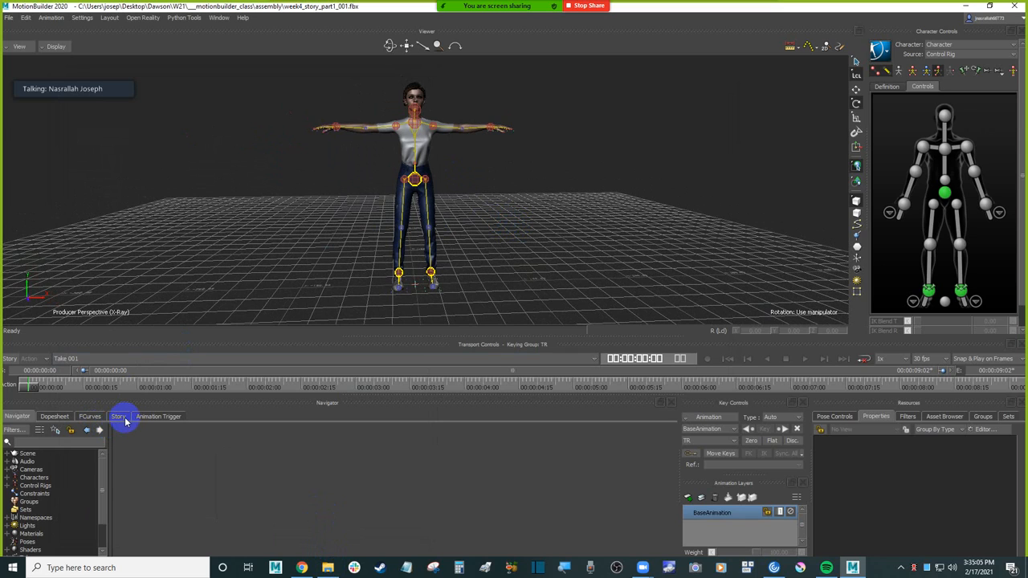
{"action": "left_click_drag", "start_coordinate": [227, 337], "coordinate": [227, 287]}
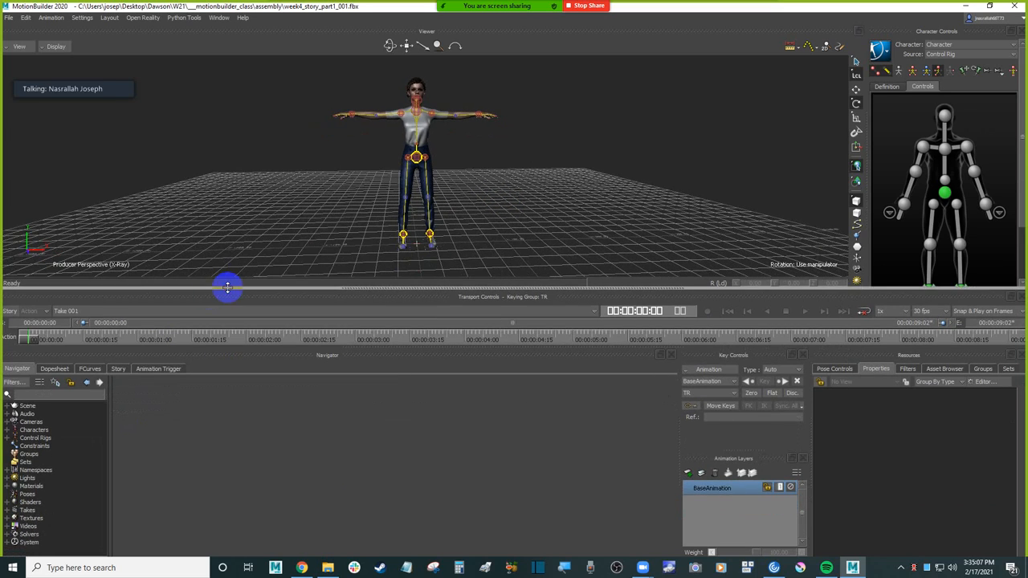
{"action": "left_click", "coordinate": [119, 369]}
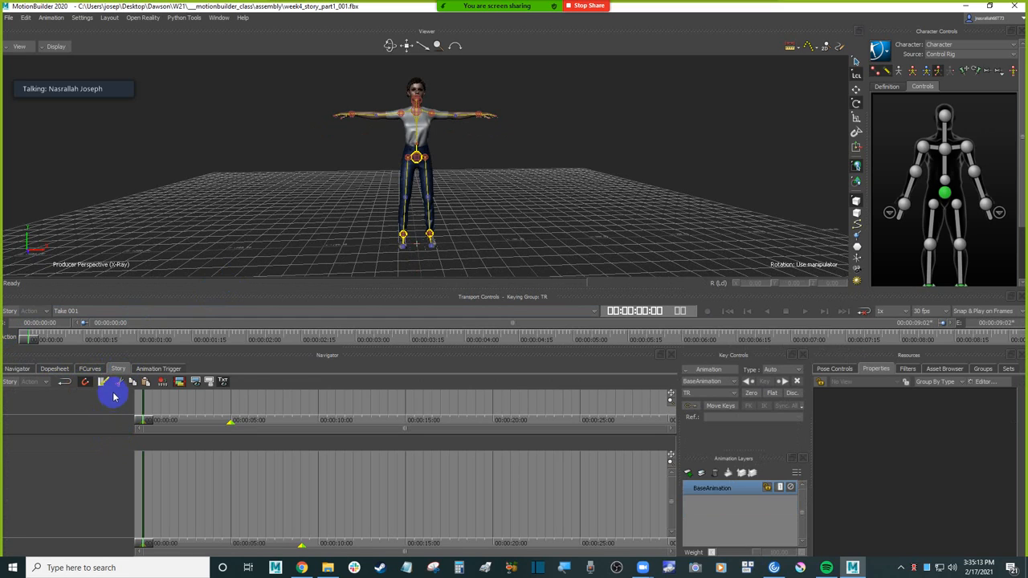
{"action": "left_click", "coordinate": [119, 434]}
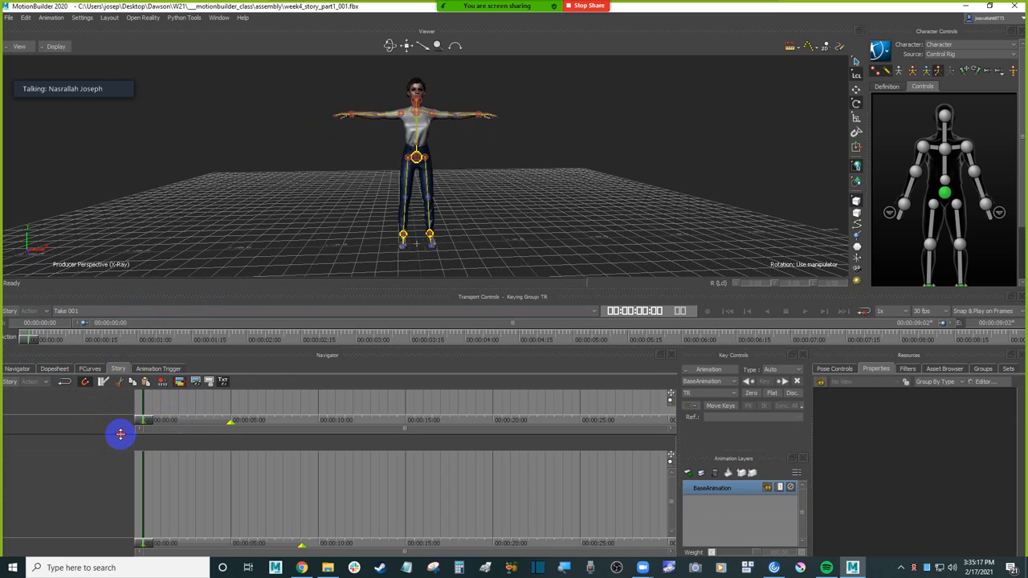
{"action": "mouse_move", "coordinate": [120, 434]}
{"action": "left_mouse_down"}
{"action": "mouse_move", "coordinate": [119, 413]}
{"action": "mouse_move", "coordinate": [120, 424]}
{"action": "left_mouse_up"}
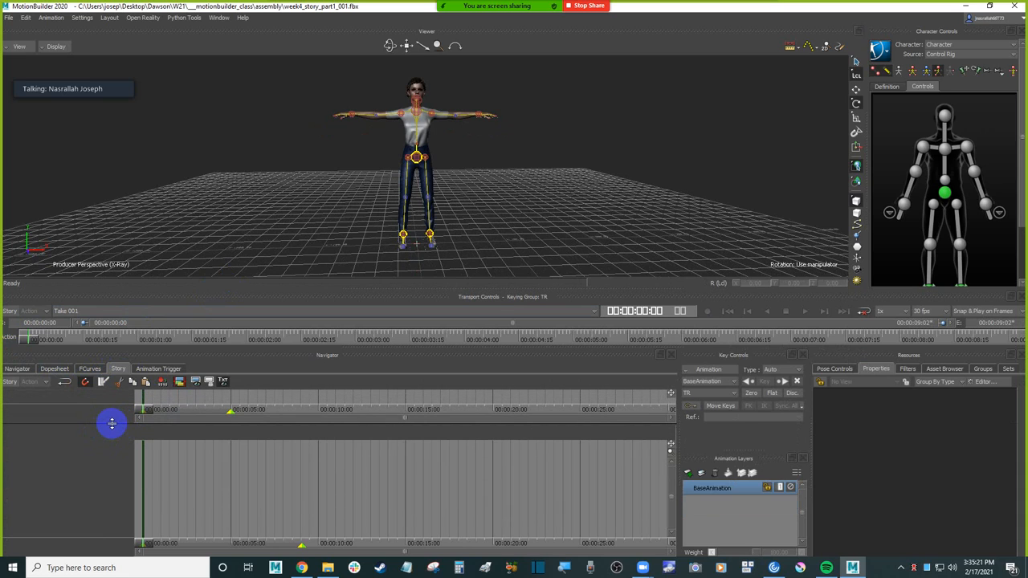
{"action": "left_click_drag", "start_coordinate": [112, 423], "coordinate": [114, 394]}
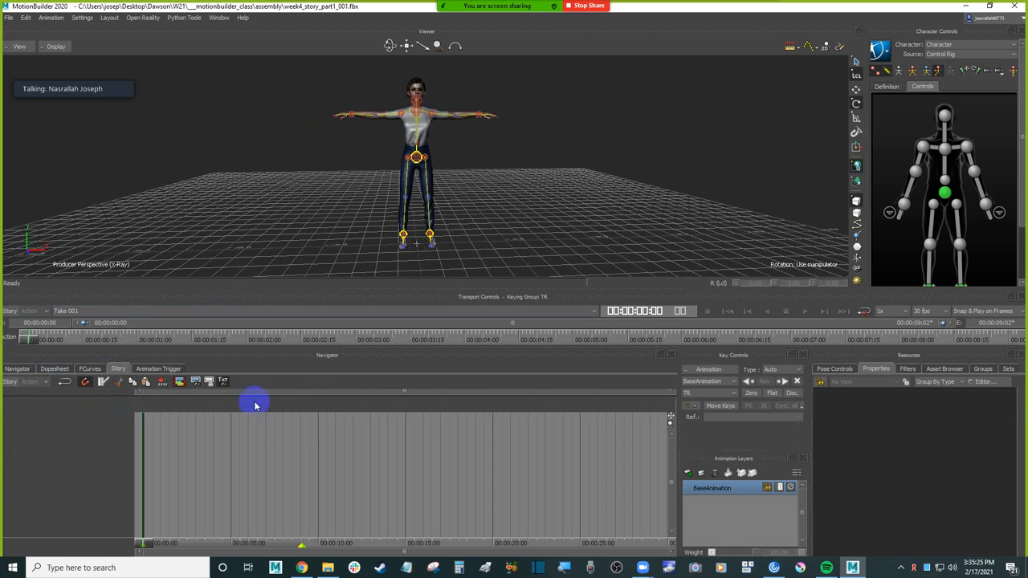
Step: Insert a Character Animation Track into the Story action timeline
{"action": "right_click", "coordinate": [60, 424]}
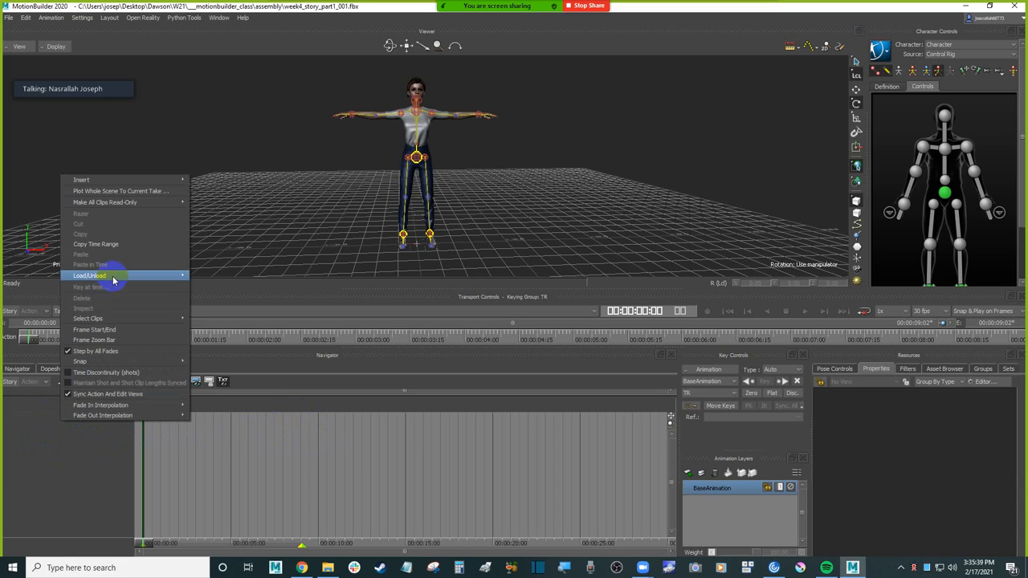
{"action": "left_click", "coordinate": [129, 179]}
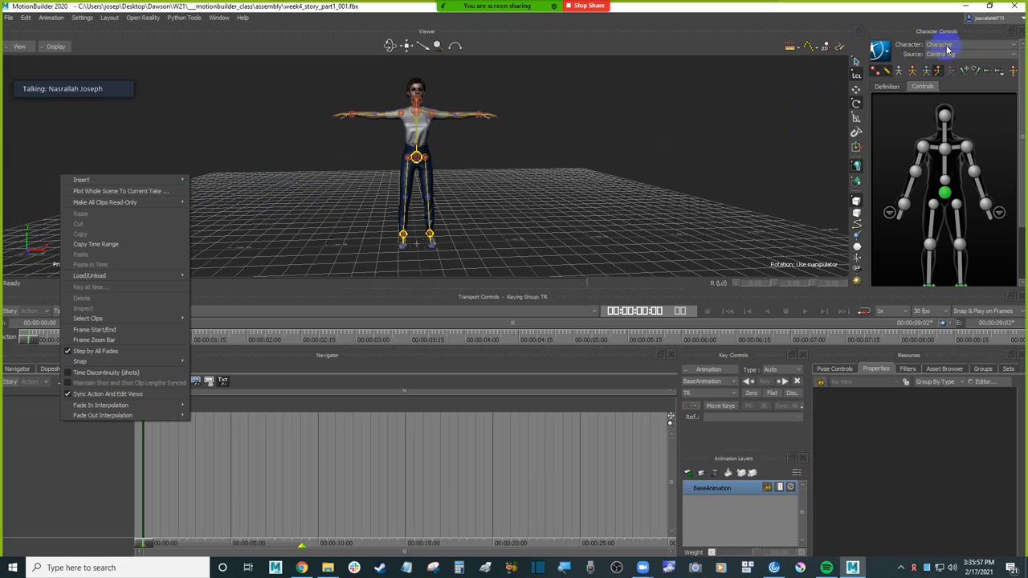
{"action": "mouse_move", "coordinate": [180, 180]}
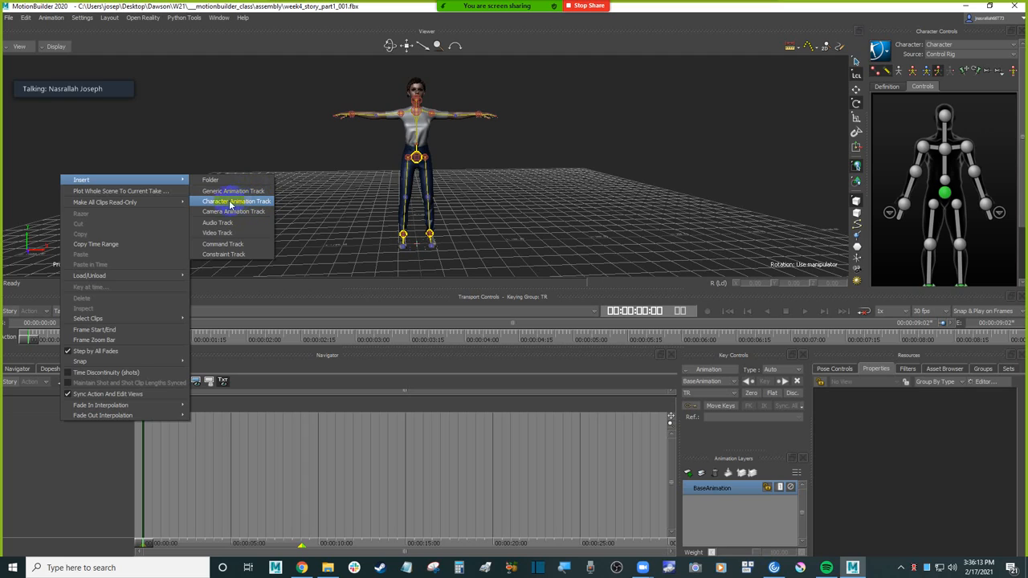
{"action": "left_click", "coordinate": [193, 257]}
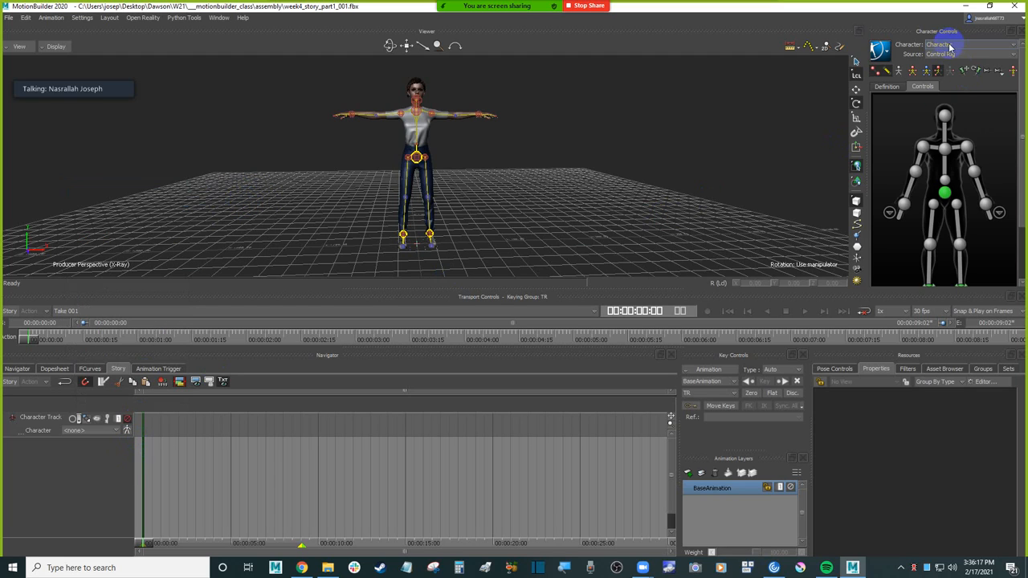
Step: Rename the scene's character to Sue in the Navigator
{"action": "left_click", "coordinate": [18, 369]}
{"action": "double_click", "coordinate": [47, 428]}
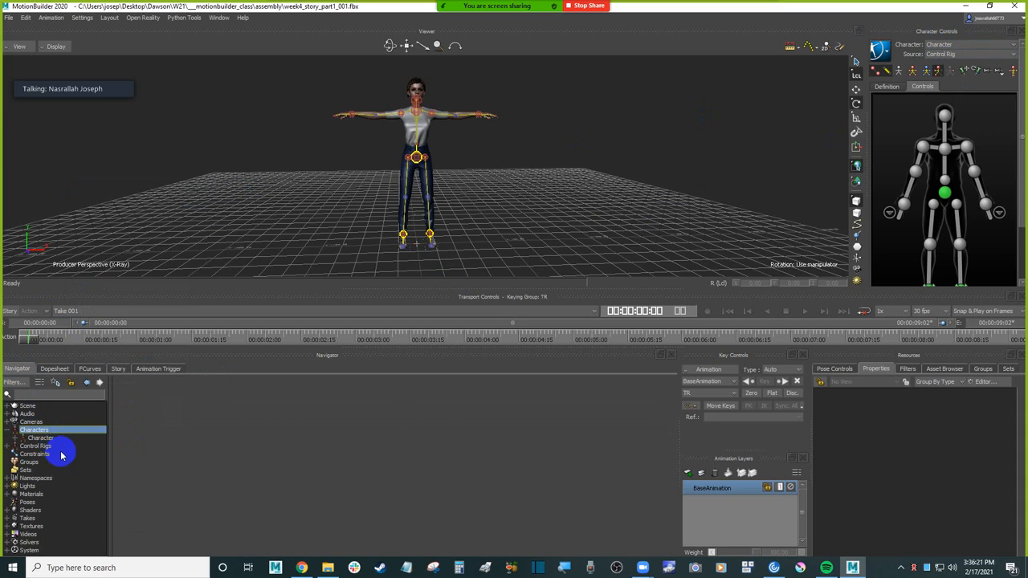
{"action": "left_click", "coordinate": [53, 439]}
{"action": "right_click", "coordinate": [55, 440]}
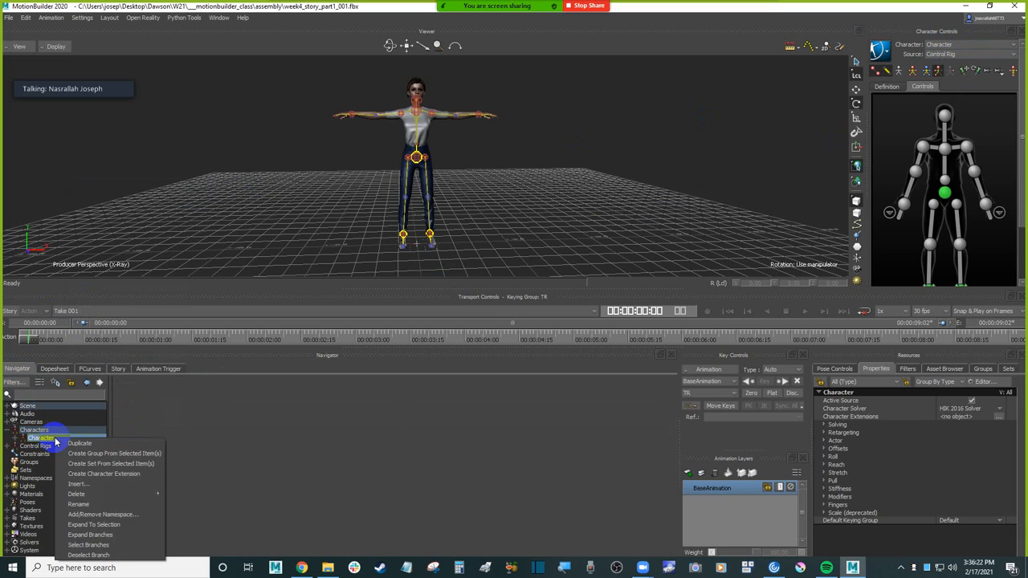
{"action": "left_click", "coordinate": [123, 508]}
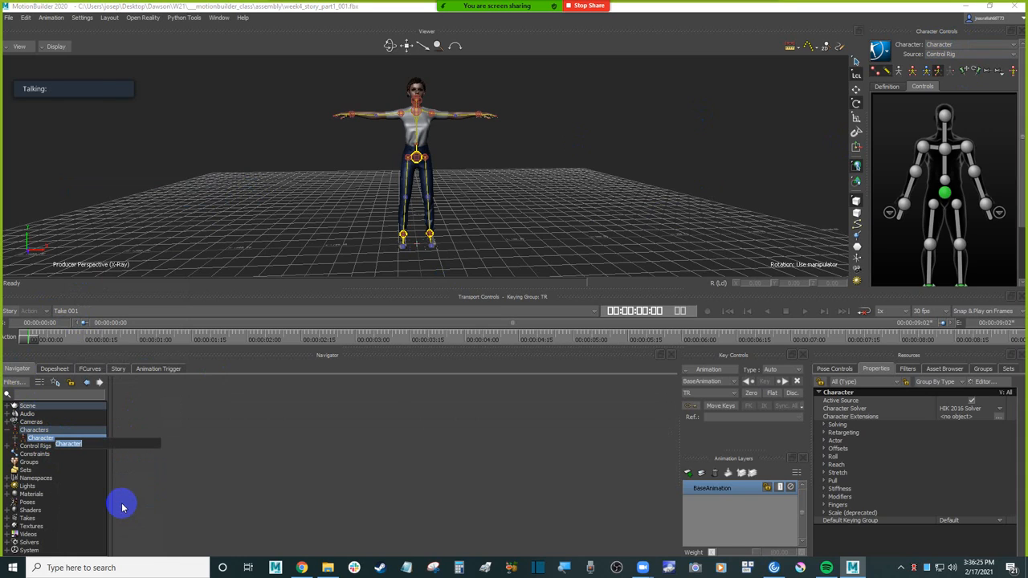
{"action": "type", "text": "Sue"}
{"action": "key", "text": "Return"}
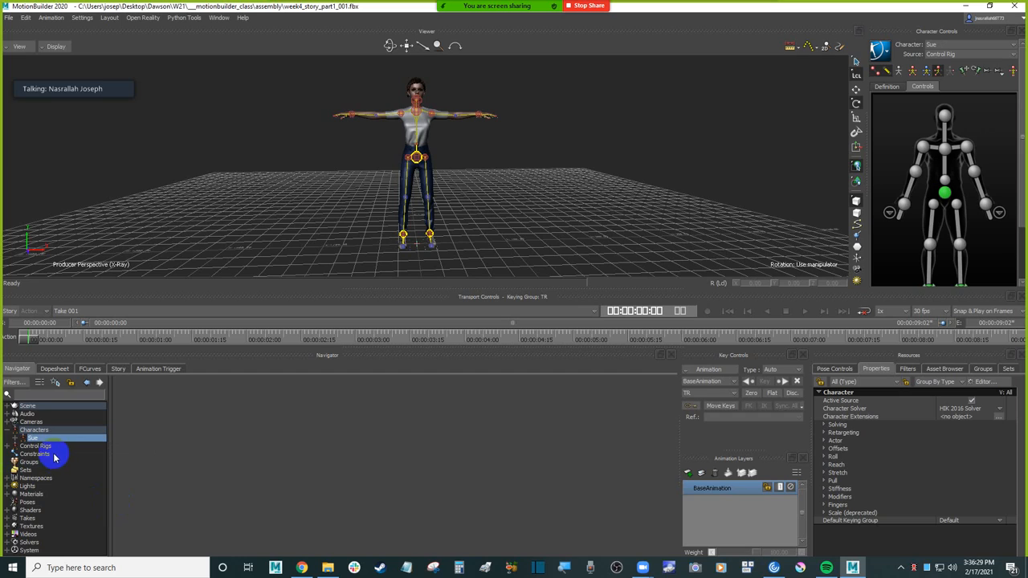
Step: Set the timeline to show time as frames instead of timecode
{"action": "left_click", "coordinate": [7, 447]}
{"action": "left_click", "coordinate": [7, 448]}
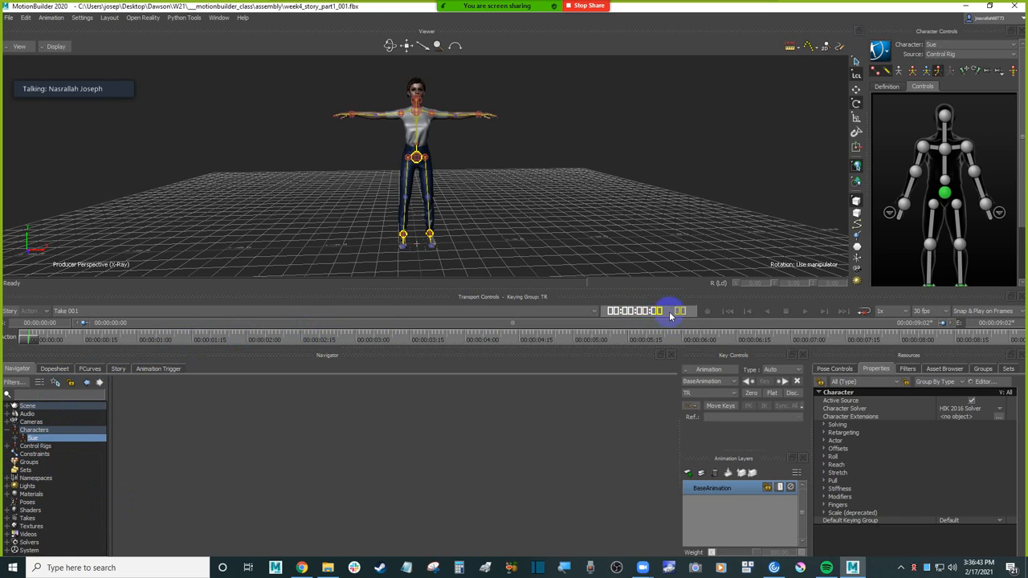
{"action": "right_click", "coordinate": [191, 342]}
{"action": "mouse_move", "coordinate": [313, 494]}
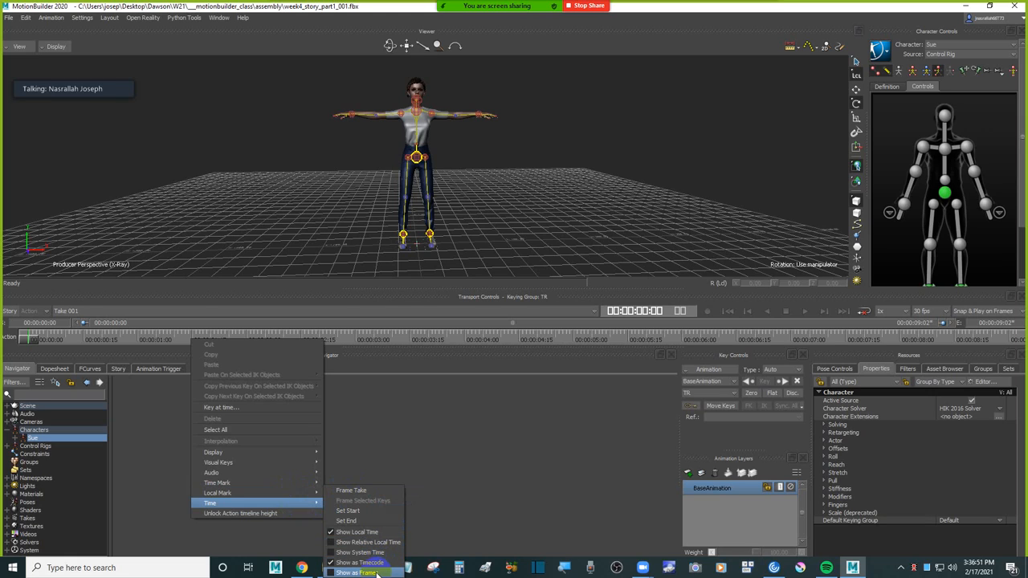
{"action": "left_click", "coordinate": [374, 573]}
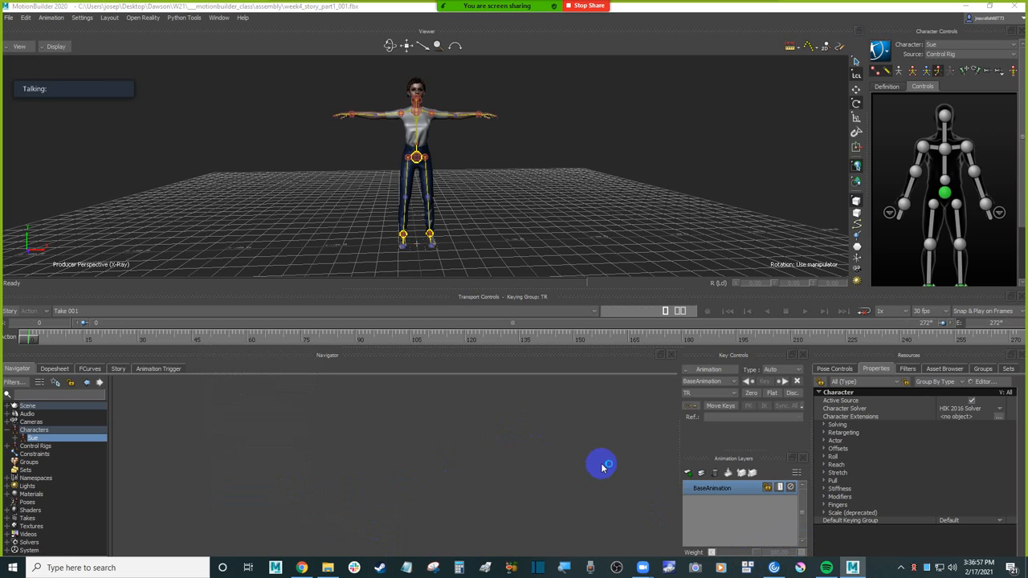
{"action": "left_click", "coordinate": [535, 186]}
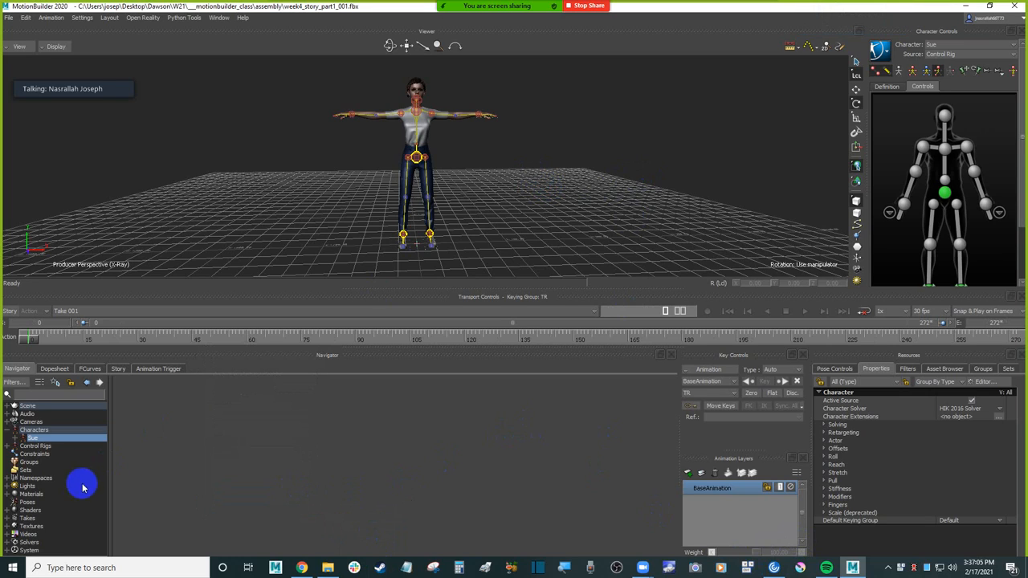
Step: Expand the Story character track's settings, widen its header and assign Sue as the track's character
{"action": "left_click", "coordinate": [119, 368]}
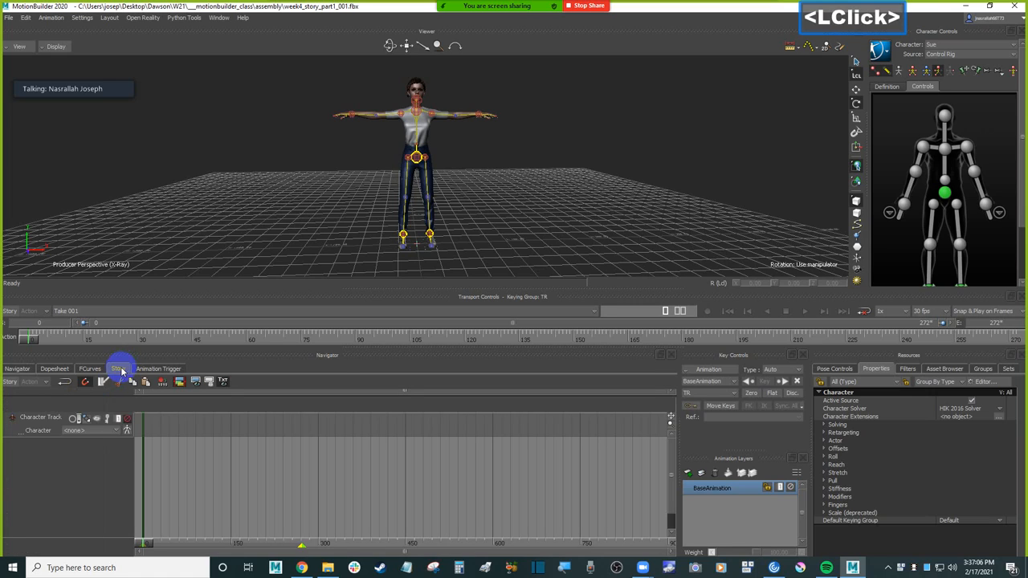
{"action": "left_click", "coordinate": [47, 439]}
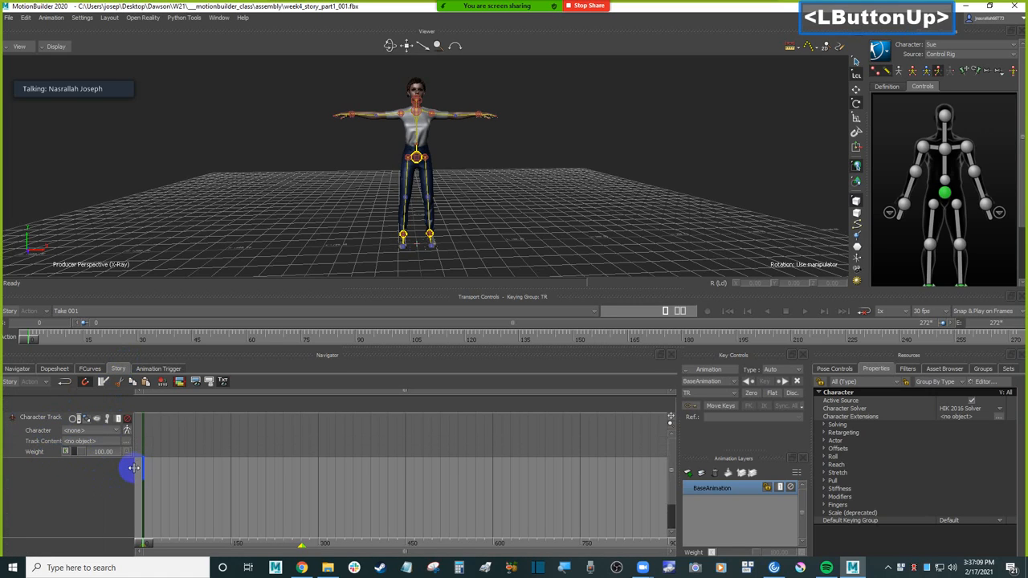
{"action": "left_click_drag", "start_coordinate": [133, 468], "coordinate": [176, 468]}
{"action": "left_click", "coordinate": [91, 419]}
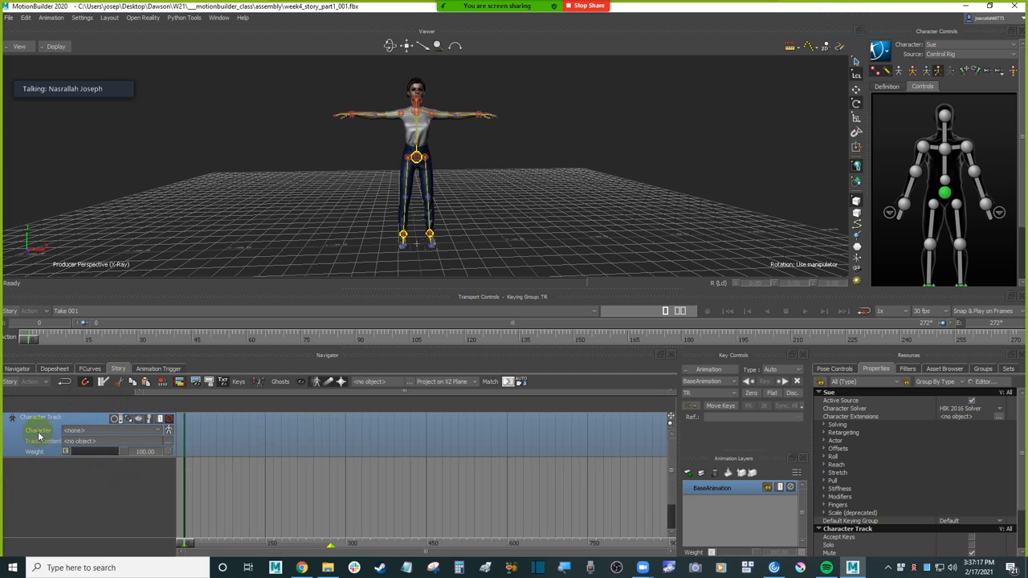
{"action": "left_click", "coordinate": [110, 432]}
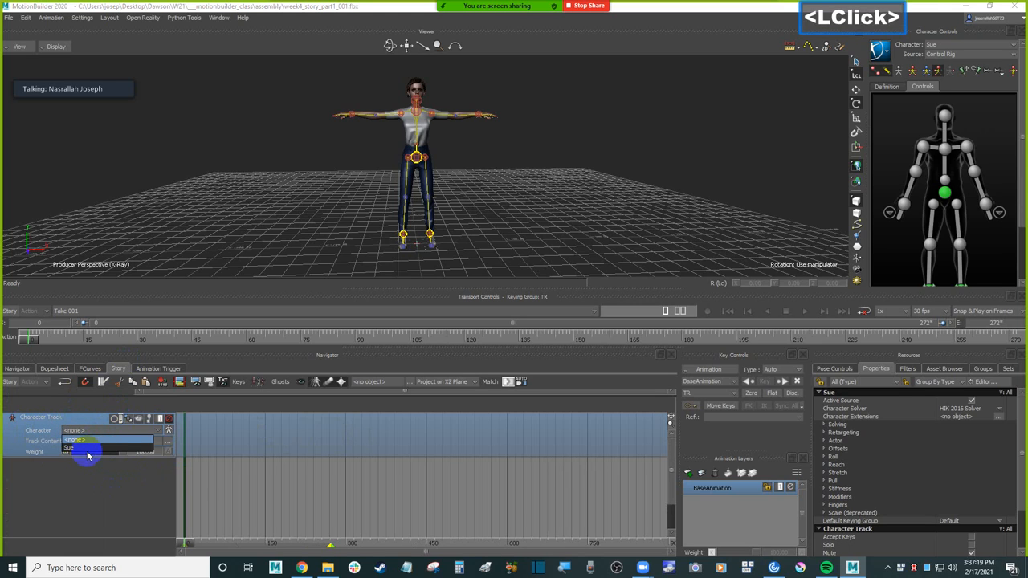
{"action": "left_click", "coordinate": [88, 450]}
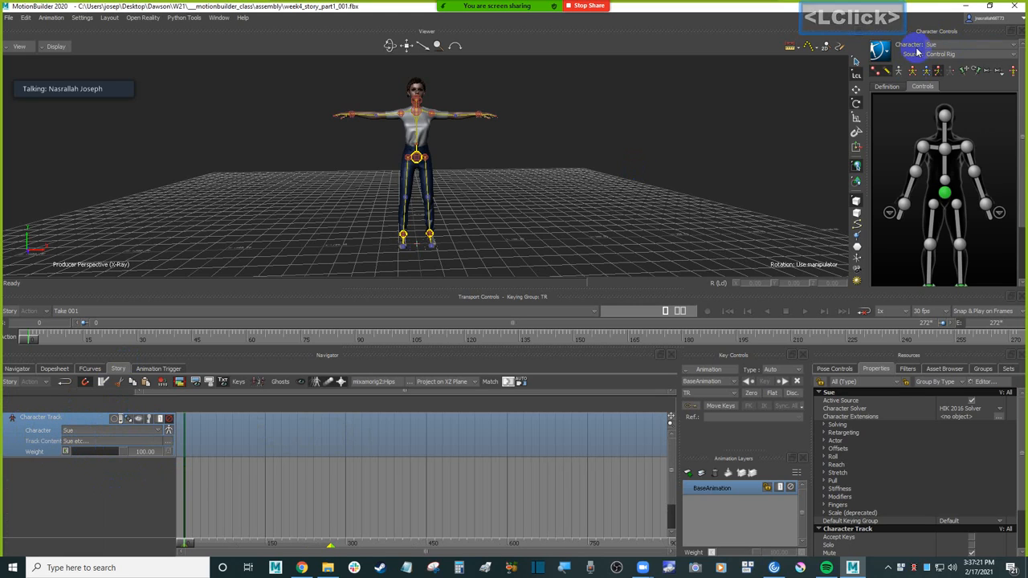
{"action": "left_click", "coordinate": [37, 434]}
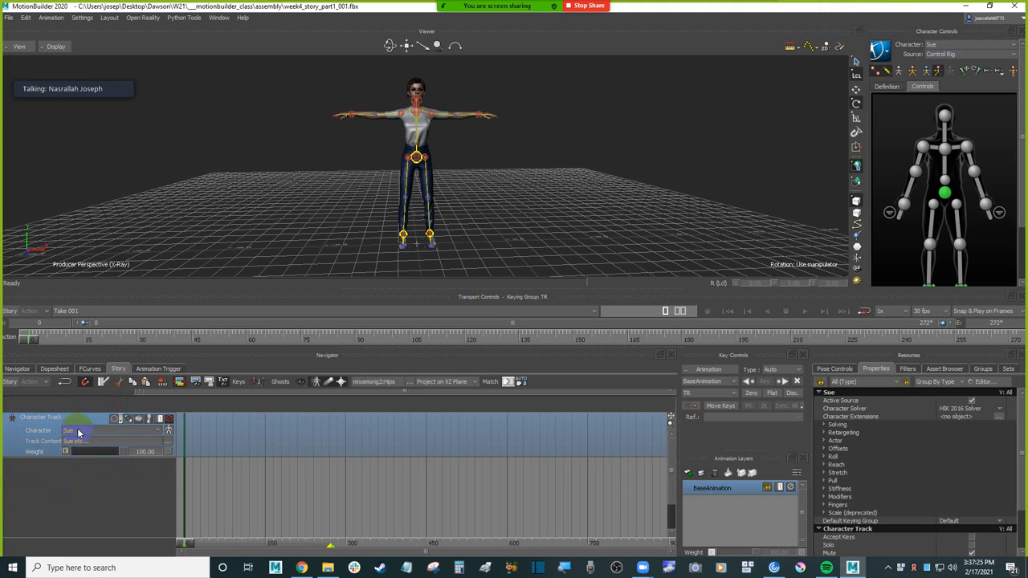
Step: Select Sue's hips effector in the viewer and choose Sue again as the character track's character
{"action": "left_click", "coordinate": [456, 176]}
{"action": "left_click", "coordinate": [416, 158]}
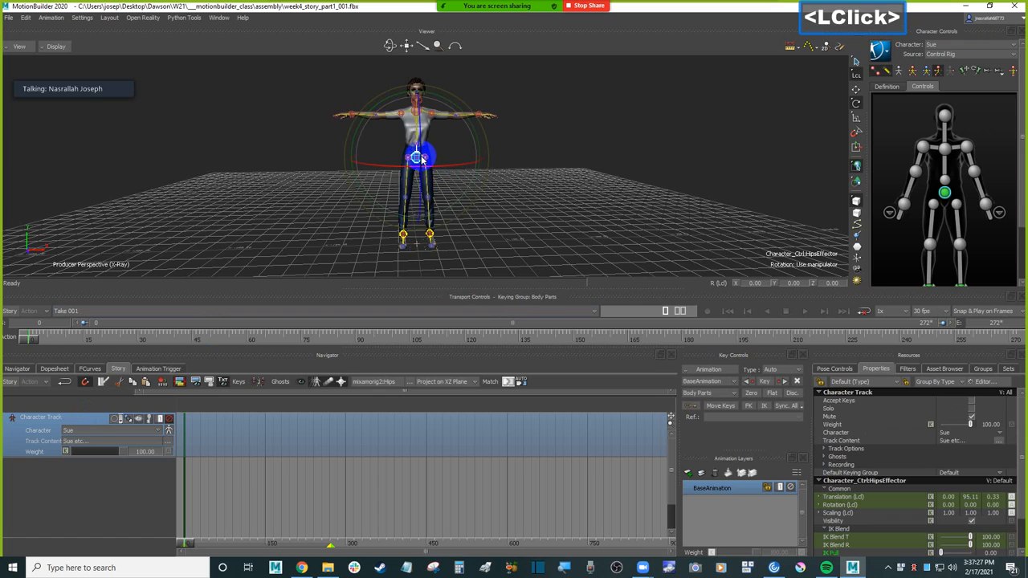
{"action": "left_click", "coordinate": [129, 418]}
{"action": "left_click", "coordinate": [120, 432]}
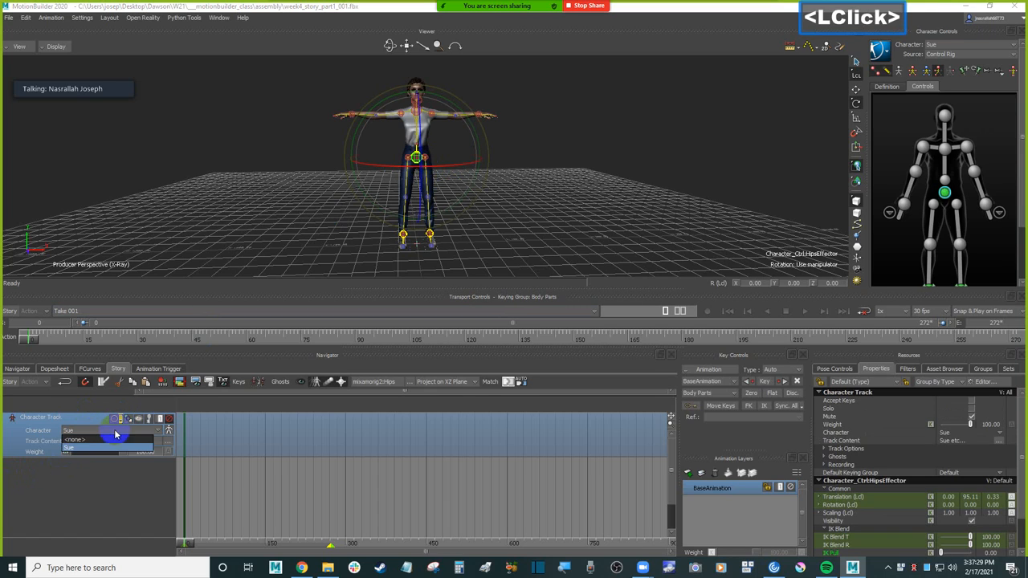
{"action": "left_click", "coordinate": [81, 450]}
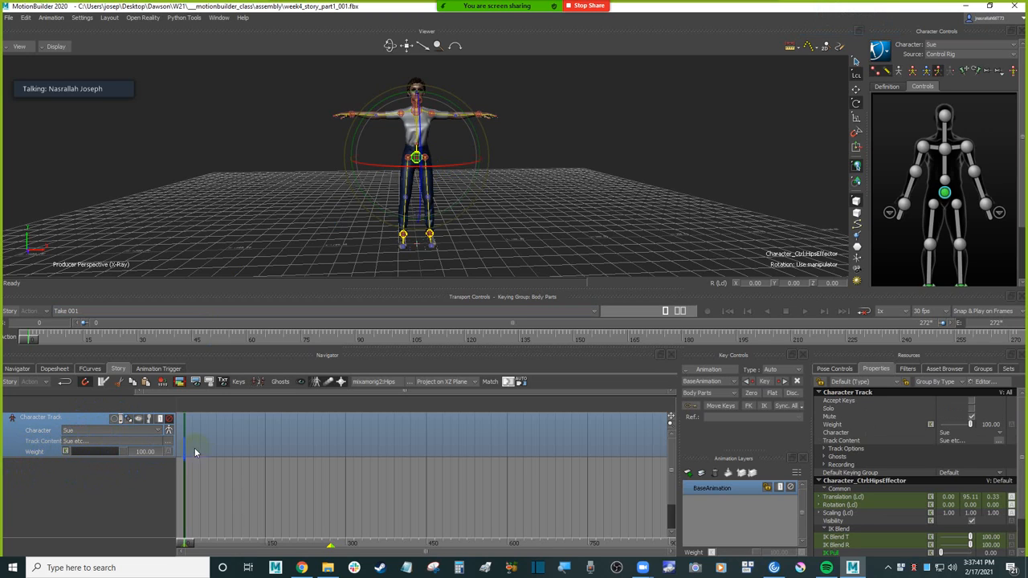
Step: Enlarge the character track's header column and height slightly, and select the track
{"action": "left_click_drag", "start_coordinate": [171, 447], "coordinate": [194, 447]}
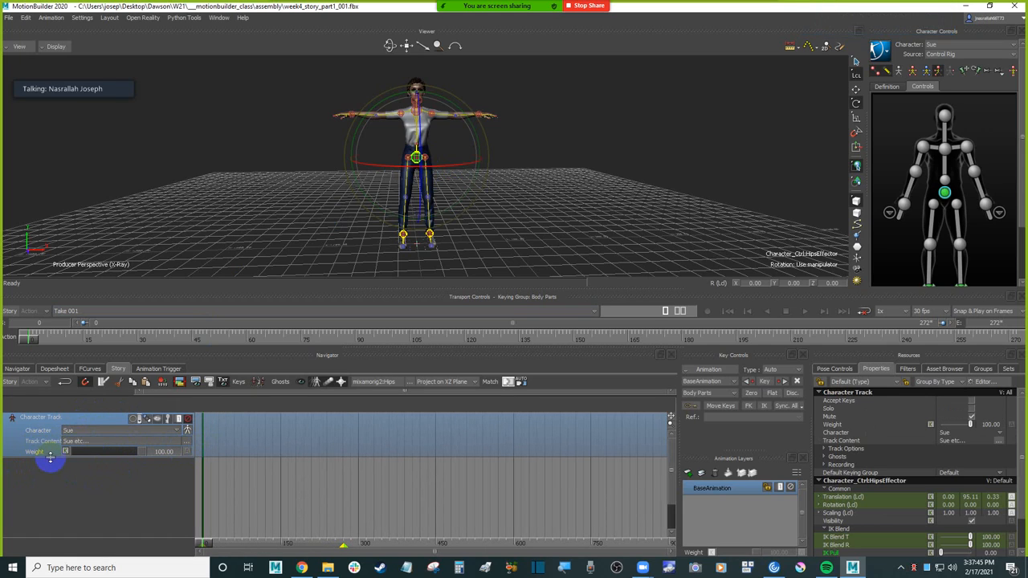
{"action": "left_click_drag", "start_coordinate": [39, 454], "coordinate": [42, 459]}
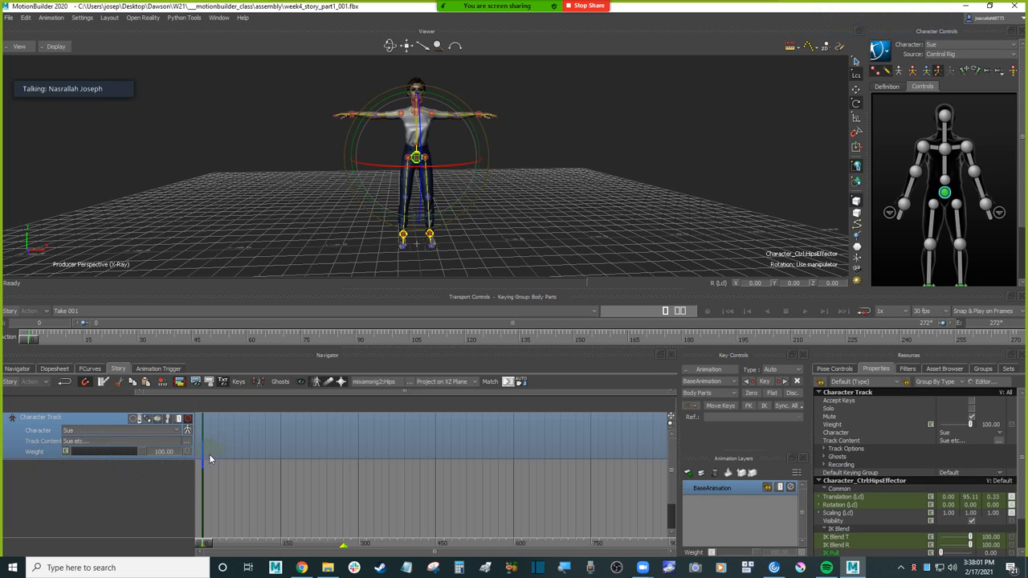
{"action": "left_click", "coordinate": [273, 445]}
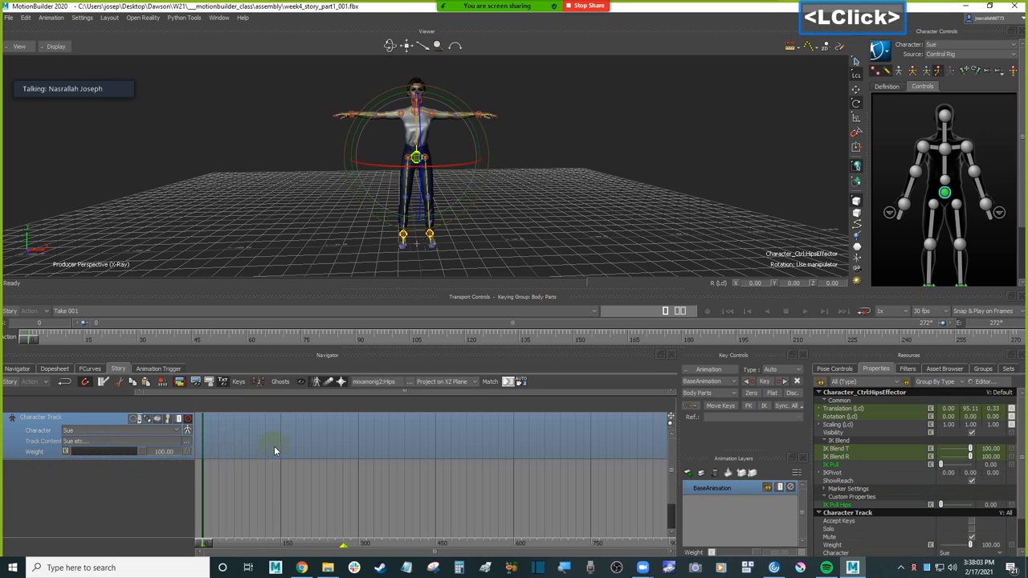
{"action": "left_click_drag", "start_coordinate": [537, 193], "coordinate": [565, 214], "text": "ctrl+shift"}
{"action": "left_click_drag", "start_coordinate": [565, 213], "coordinate": [564, 214], "text": "ctrl+shift"}
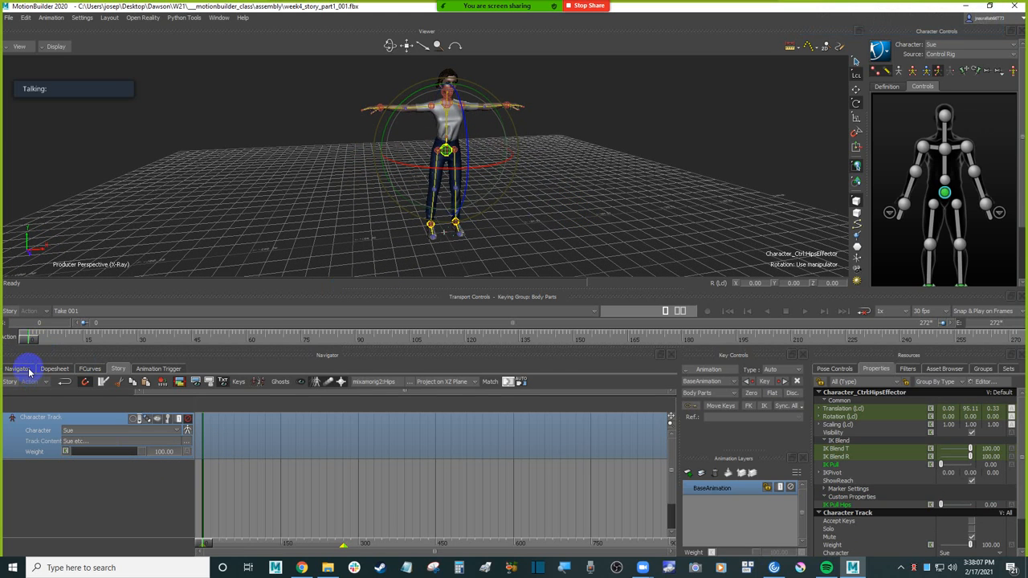
Step: Alternate the current take between Take 001 and mixamo.com to compare their frame ranges
{"action": "left_click", "coordinate": [73, 310]}
{"action": "left_click", "coordinate": [97, 323]}
{"action": "left_click", "coordinate": [95, 312]}
{"action": "left_click", "coordinate": [94, 330]}
{"action": "left_click", "coordinate": [97, 313]}
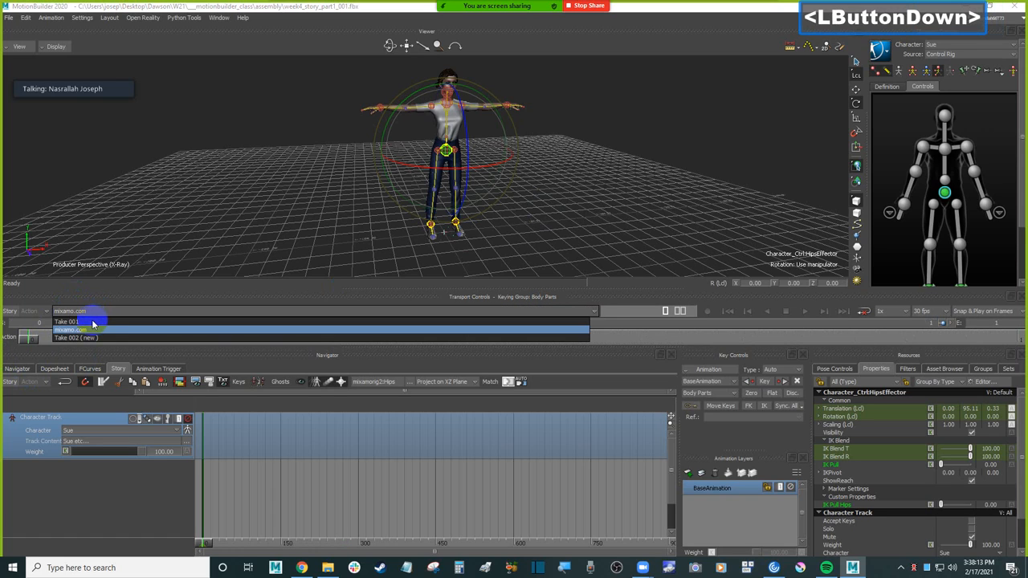
{"action": "left_click", "coordinate": [90, 322]}
{"action": "left_click", "coordinate": [88, 311]}
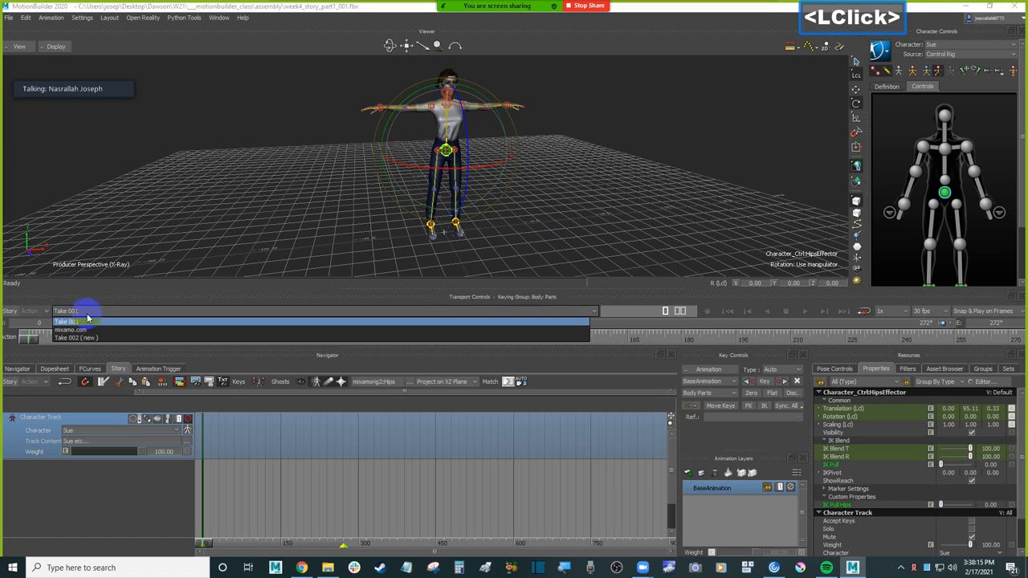
{"action": "left_click", "coordinate": [90, 329]}
Step: Rename the mixamo.com take as tpose in the scene's Takes list
{"action": "left_click", "coordinate": [23, 367]}
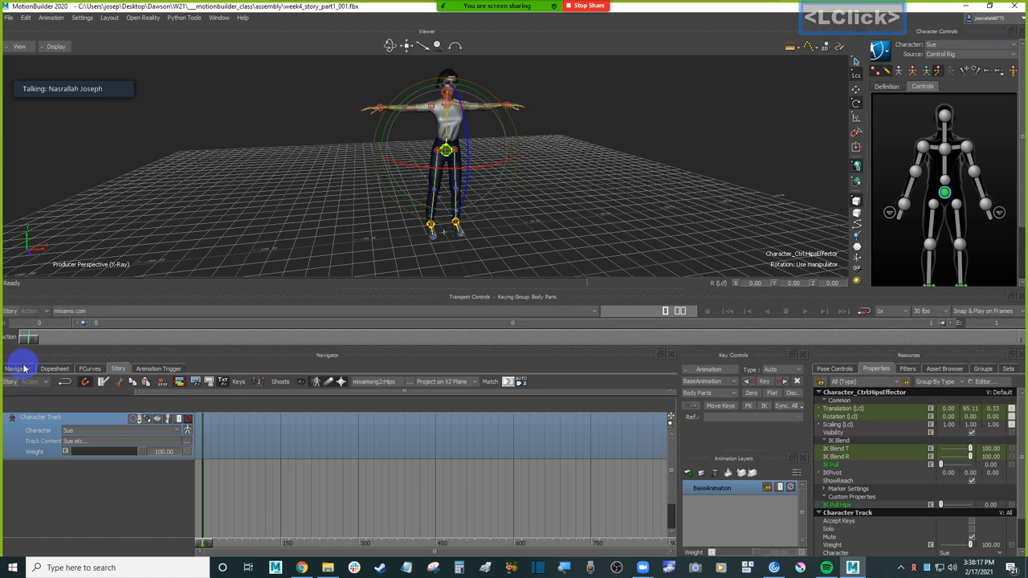
{"action": "scroll", "coordinate": [33, 530], "scroll_direction": "down", "scroll_amount": 1}
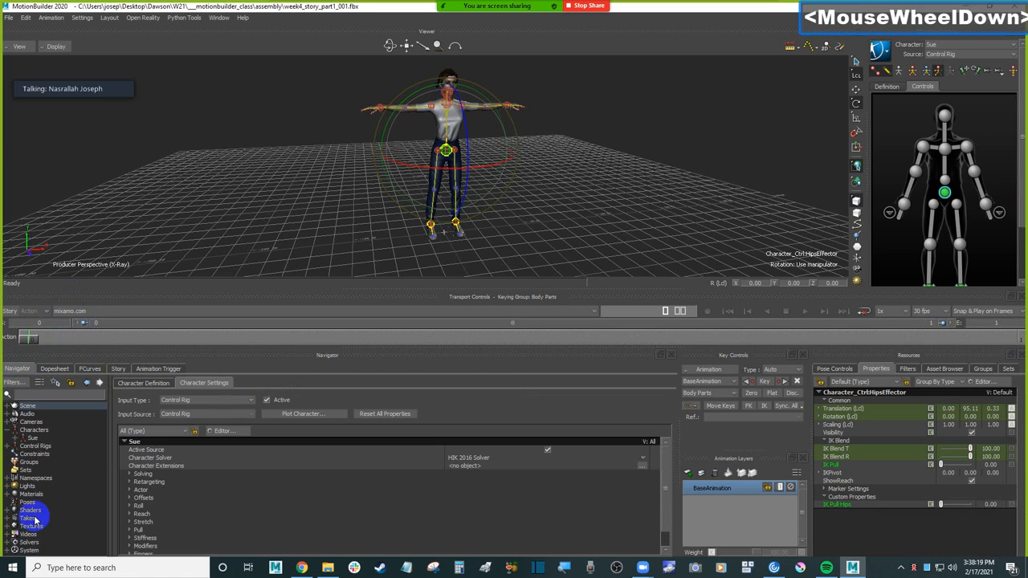
{"action": "left_click", "coordinate": [28, 518]}
{"action": "left_click", "coordinate": [152, 404]}
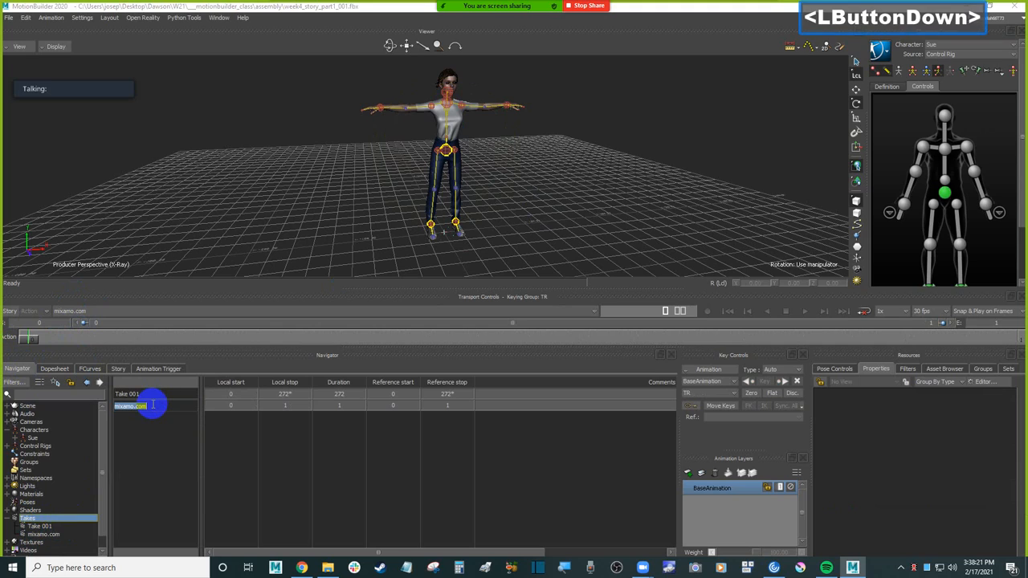
{"action": "type", "text": "tpose"}
{"action": "key", "text": "Return"}
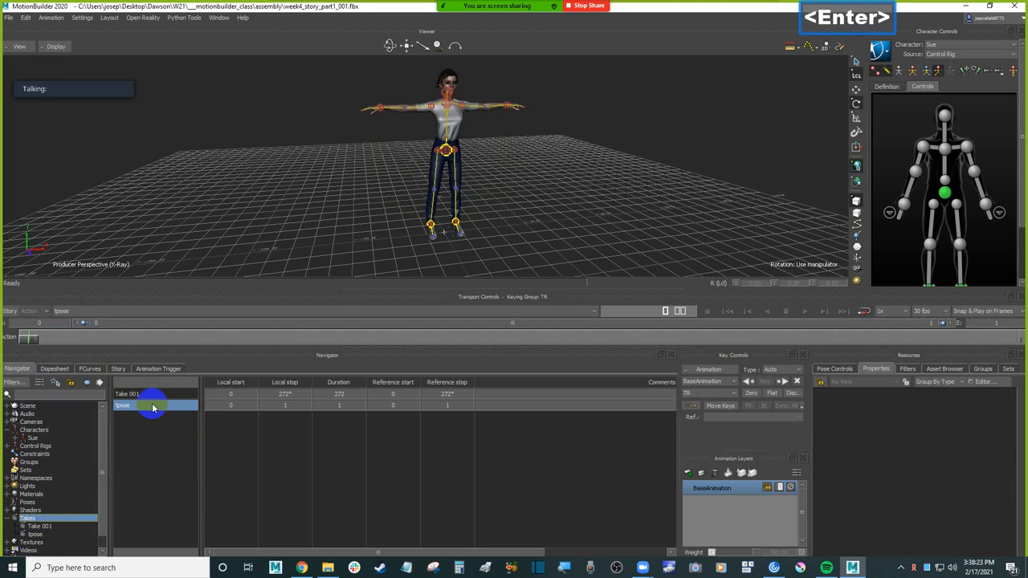
Step: Make Take 001 current, select Sue's character track in Story and show the Asset Browser
{"action": "left_click", "coordinate": [128, 393]}
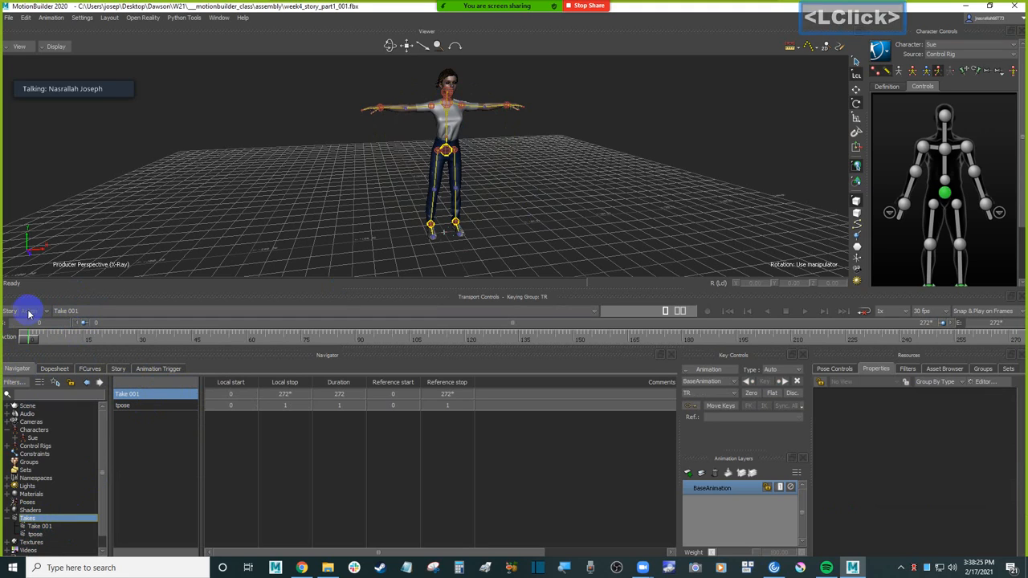
{"action": "left_click", "coordinate": [118, 369]}
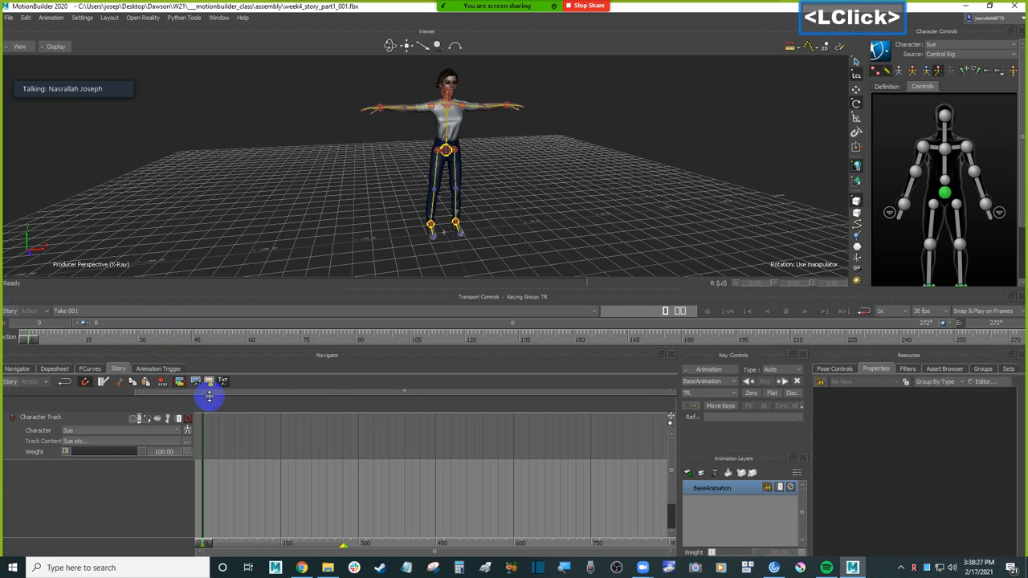
{"action": "left_click", "coordinate": [262, 439]}
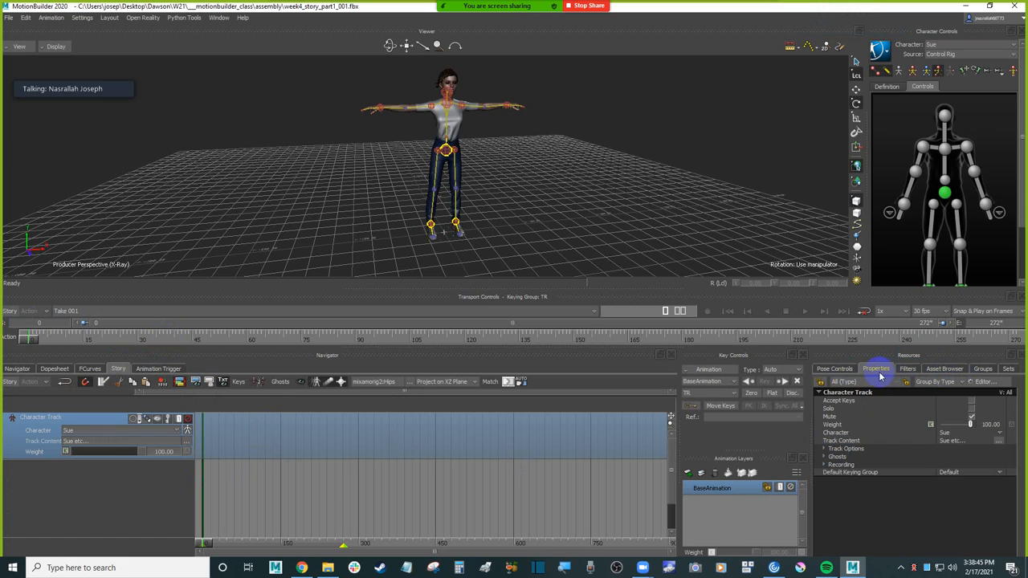
{"action": "left_click", "coordinate": [942, 368]}
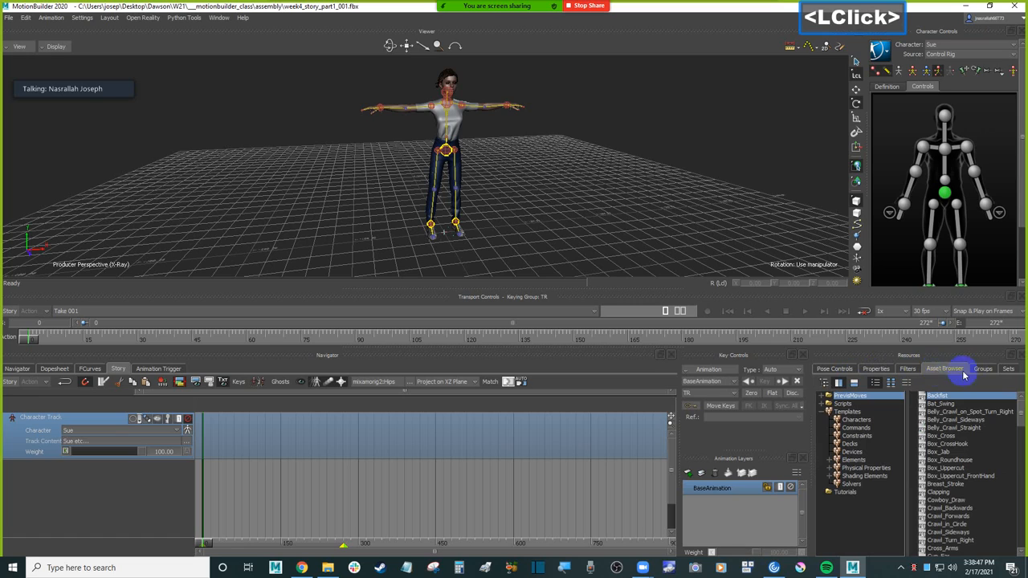
Step: Insert the animation file run.fbx from the anims_clips folder as a clip on Sue's character track
{"action": "left_click", "coordinate": [219, 431]}
{"action": "right_click", "coordinate": [223, 430]}
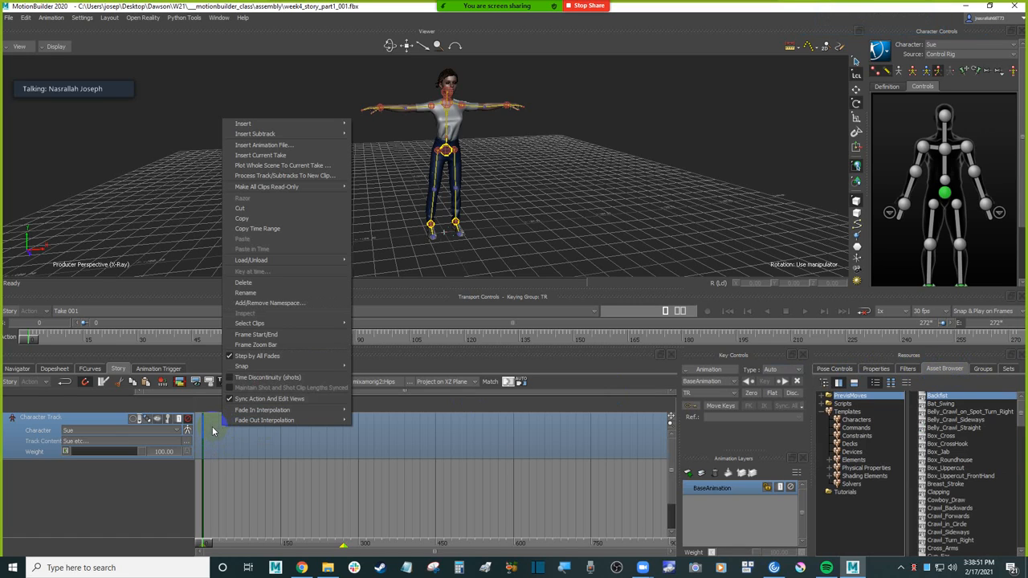
{"action": "left_click", "coordinate": [223, 439]}
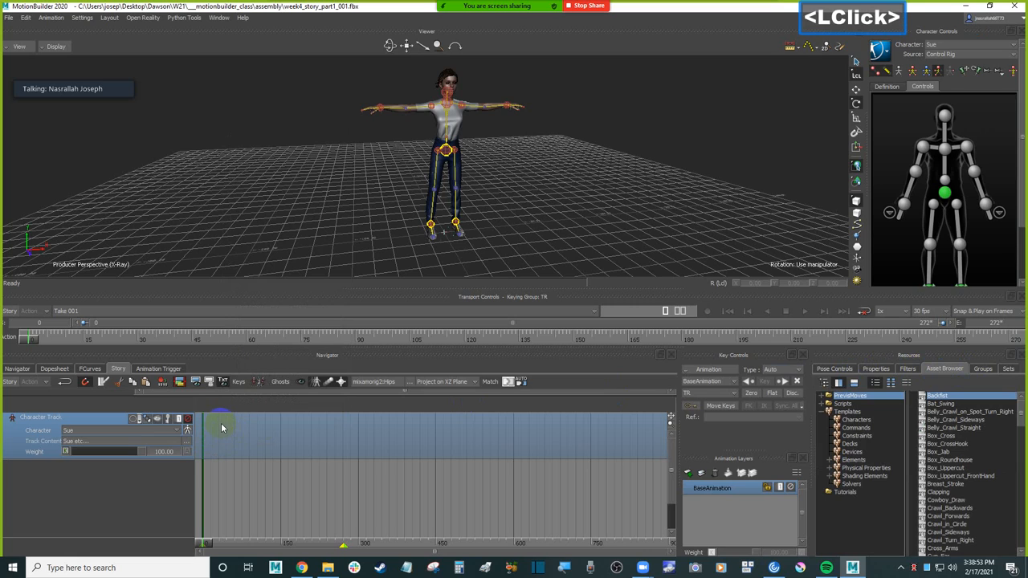
{"action": "right_click", "coordinate": [222, 427]}
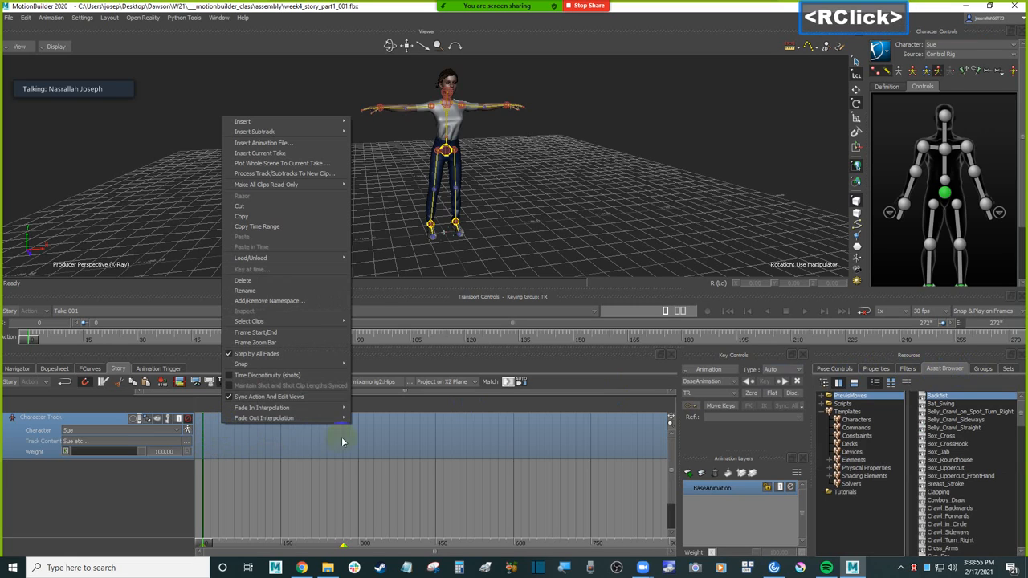
{"action": "left_click", "coordinate": [296, 143]}
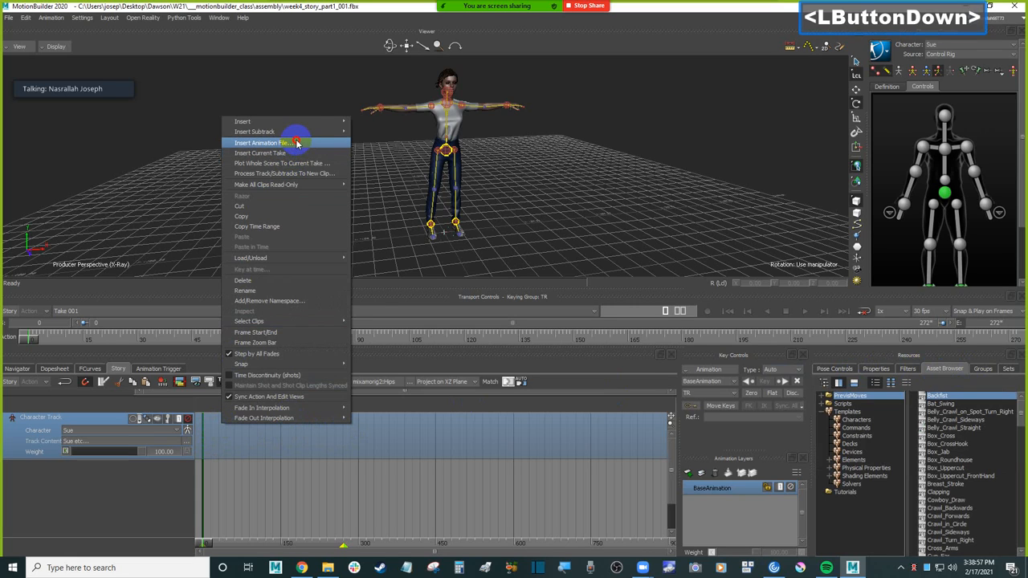
{"action": "left_click_drag", "start_coordinate": [356, 92], "coordinate": [380, 122]}
{"action": "left_click", "coordinate": [433, 139]}
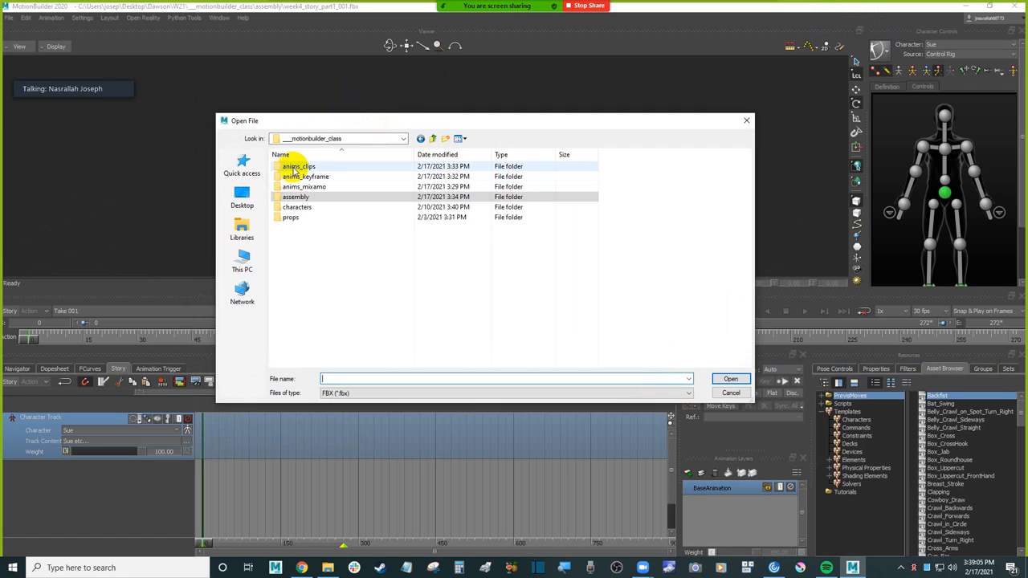
{"action": "double_click", "coordinate": [295, 168]}
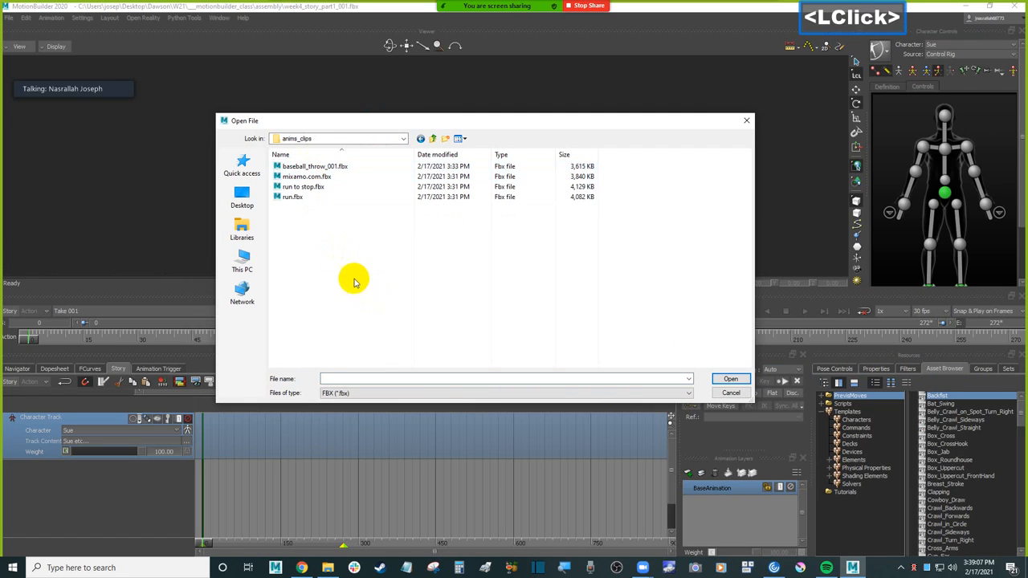
{"action": "double_click", "coordinate": [310, 199]}
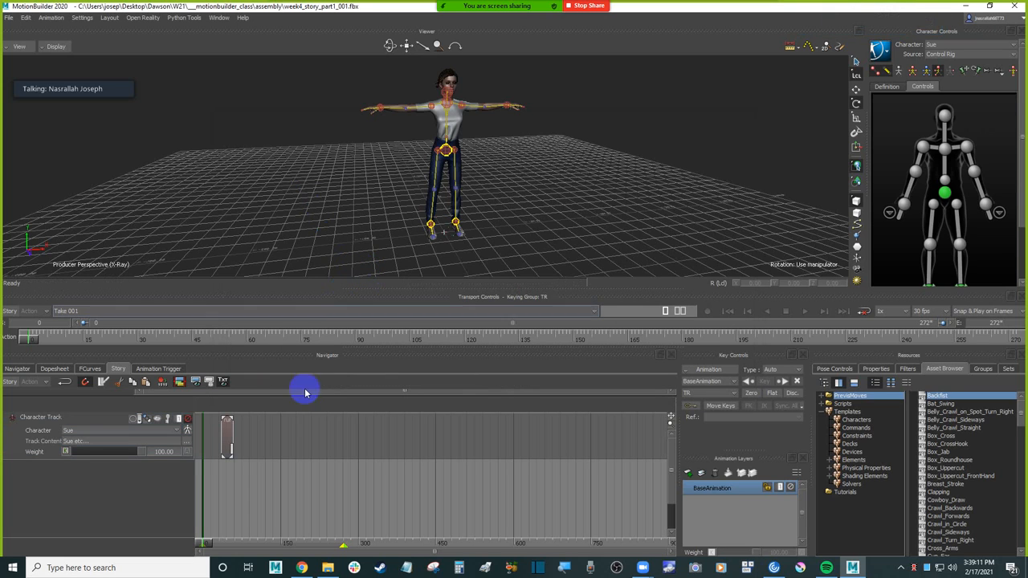
Step: Frame the run clip in the Story timeline, turn Story mode on and scrub to frame 37
{"action": "left_click", "coordinate": [274, 505]}
{"action": "left_click_drag", "start_coordinate": [205, 547], "coordinate": [228, 538]}
{"action": "key", "text": "ctrl+a"}
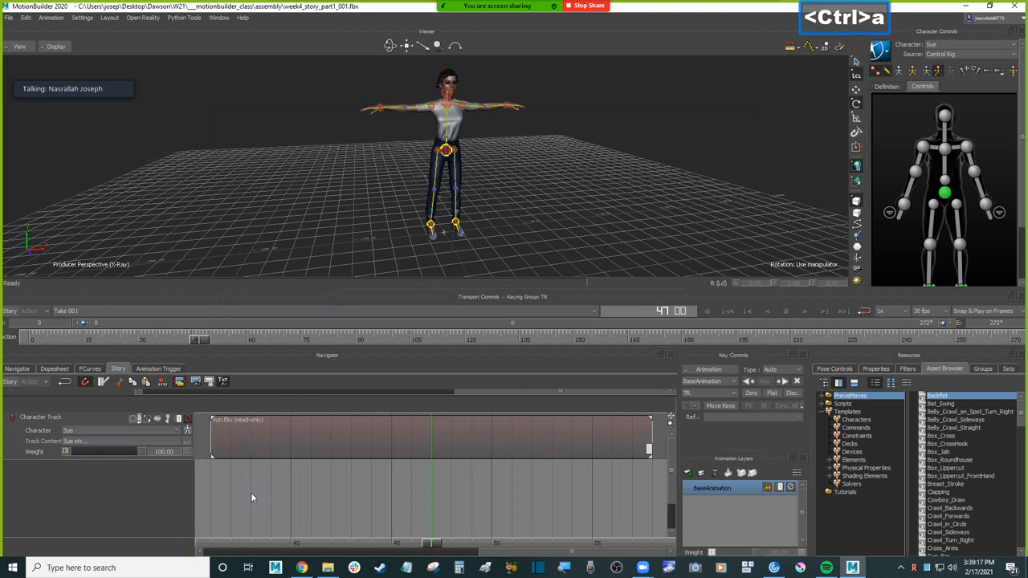
{"action": "mouse_move", "coordinate": [321, 494]}
{"action": "left_mouse_down", "text": "ctrl"}
{"action": "mouse_move", "coordinate": [471, 489]}
{"action": "mouse_move", "coordinate": [294, 489]}
{"action": "mouse_move", "coordinate": [371, 488]}
{"action": "mouse_move", "coordinate": [336, 492]}
{"action": "left_mouse_up", "text": "ctrl"}
{"action": "left_click_drag", "start_coordinate": [338, 492], "coordinate": [352, 501], "text": "shift"}
{"action": "left_click", "coordinate": [11, 312]}
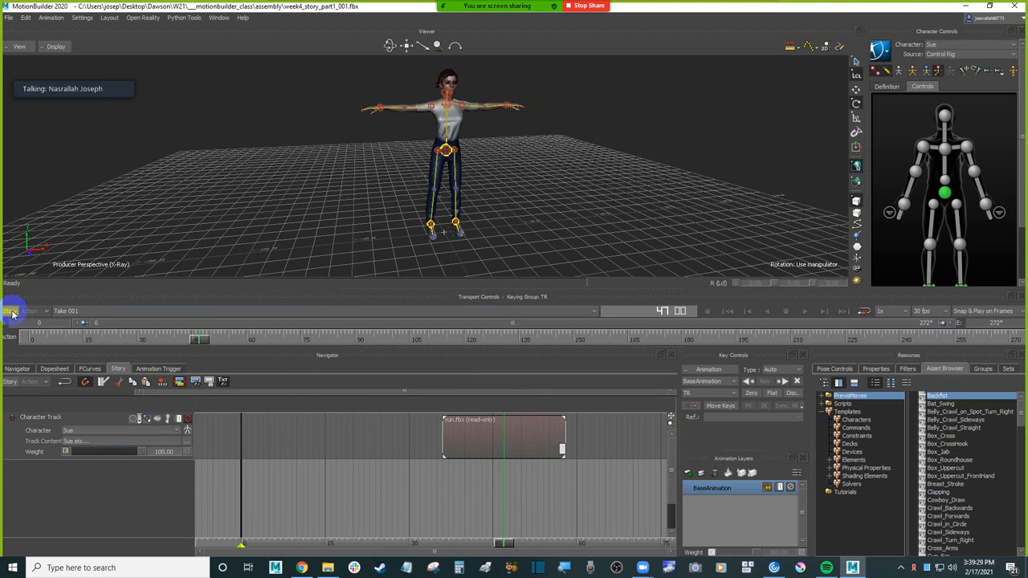
{"action": "left_click", "coordinate": [11, 312]}
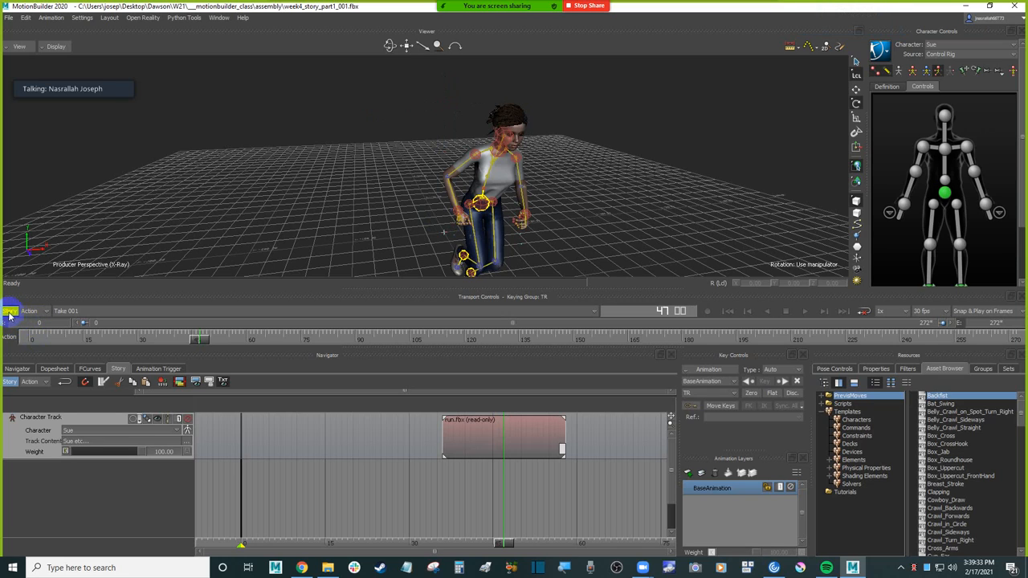
{"action": "left_click_drag", "start_coordinate": [504, 546], "coordinate": [449, 546]}
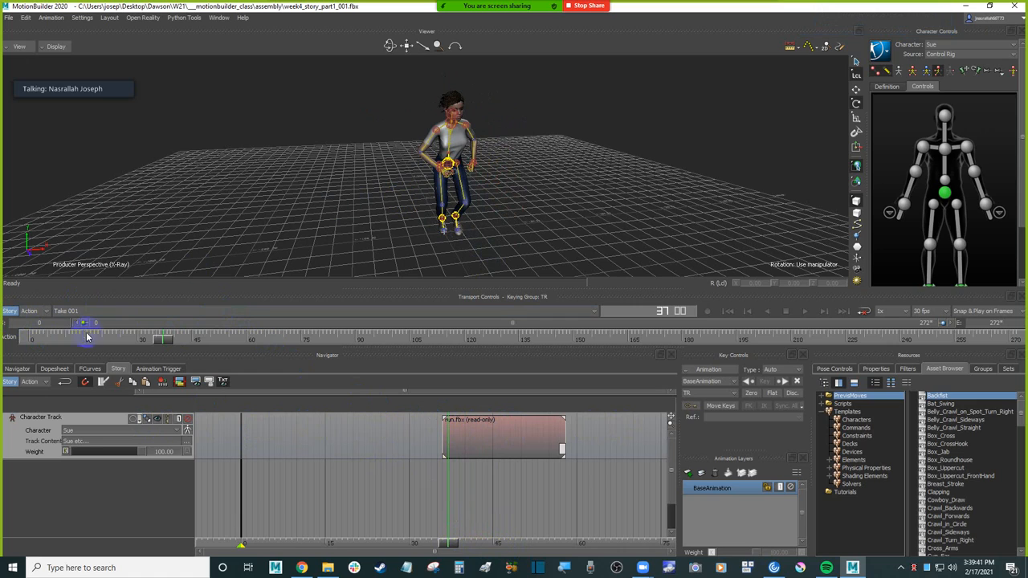
Step: Turn Story mode off and select Sue's hips effector to inspect her pose in Take 001
{"action": "left_click", "coordinate": [13, 310]}
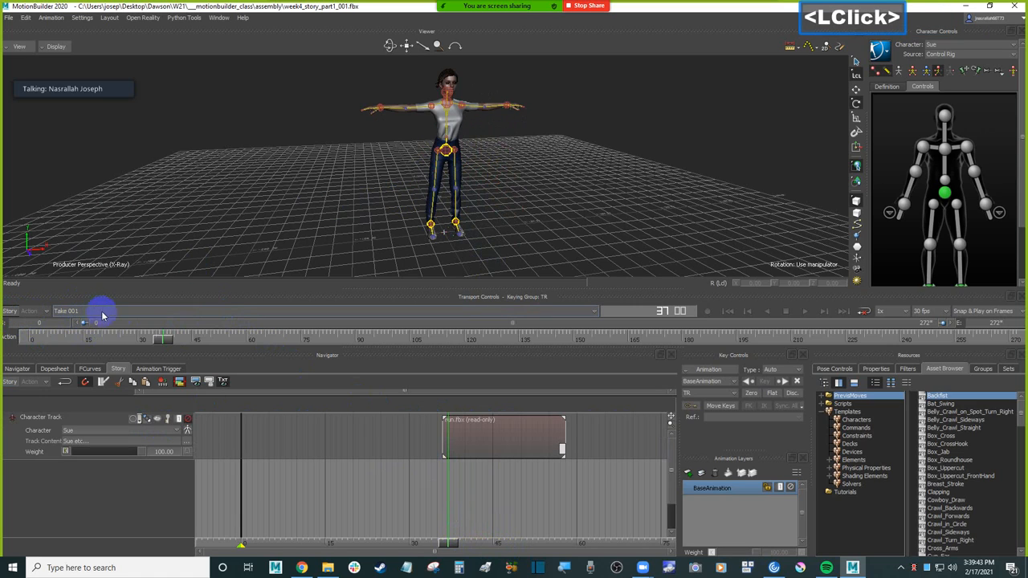
{"action": "left_click", "coordinate": [447, 151]}
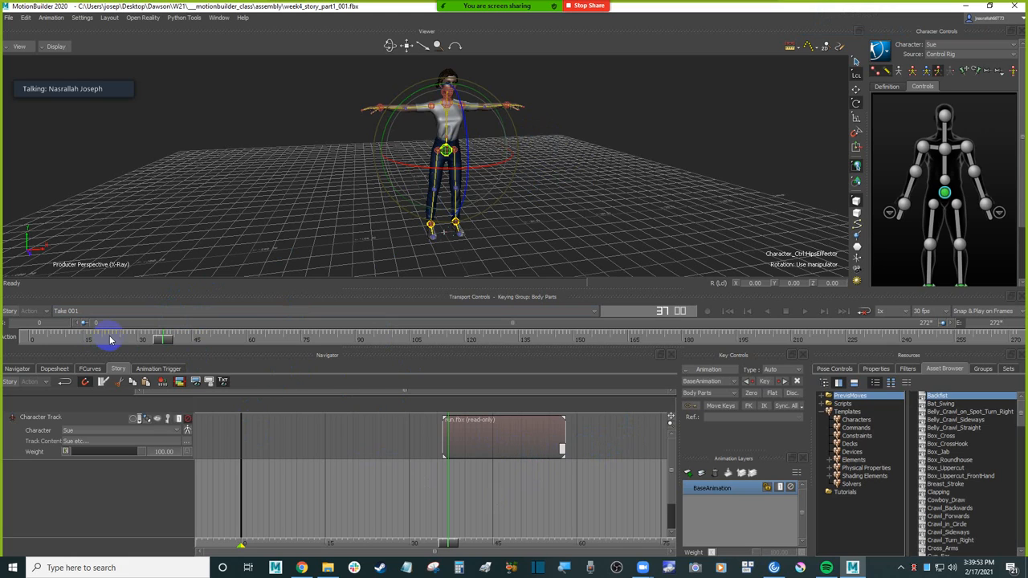
{"action": "left_click", "coordinate": [90, 310]}
{"action": "left_click", "coordinate": [81, 325]}
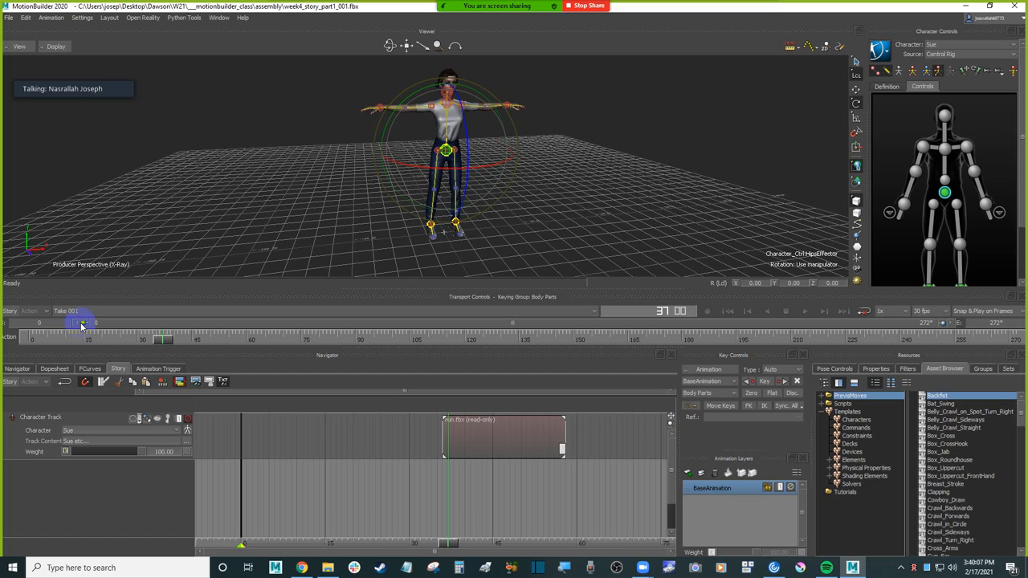
Step: Toggle Story mode repeatedly to compare Sue's T-pose with the run clip, leaving Story mode on
{"action": "left_click", "coordinate": [11, 312]}
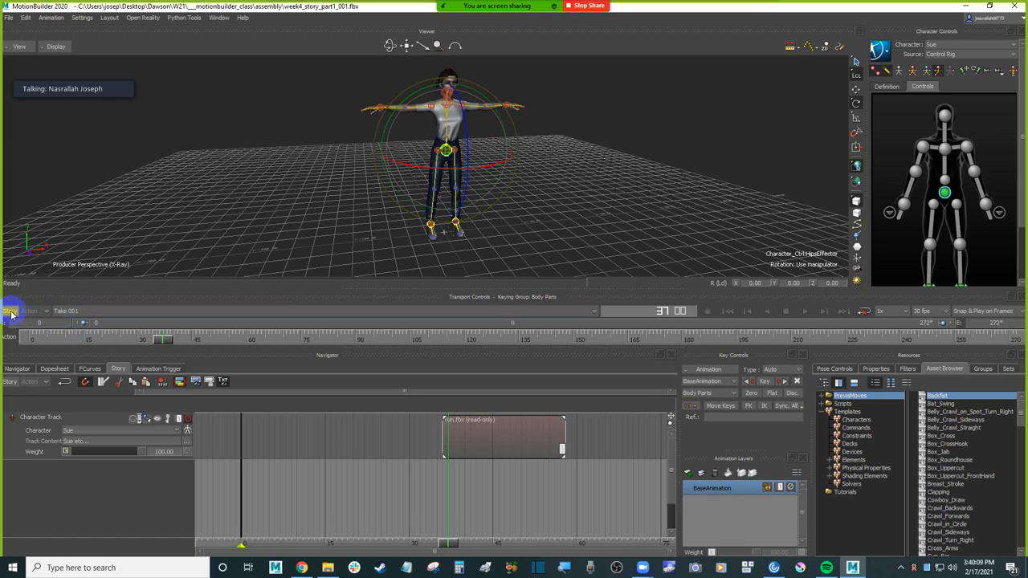
{"action": "left_click", "coordinate": [10, 313]}
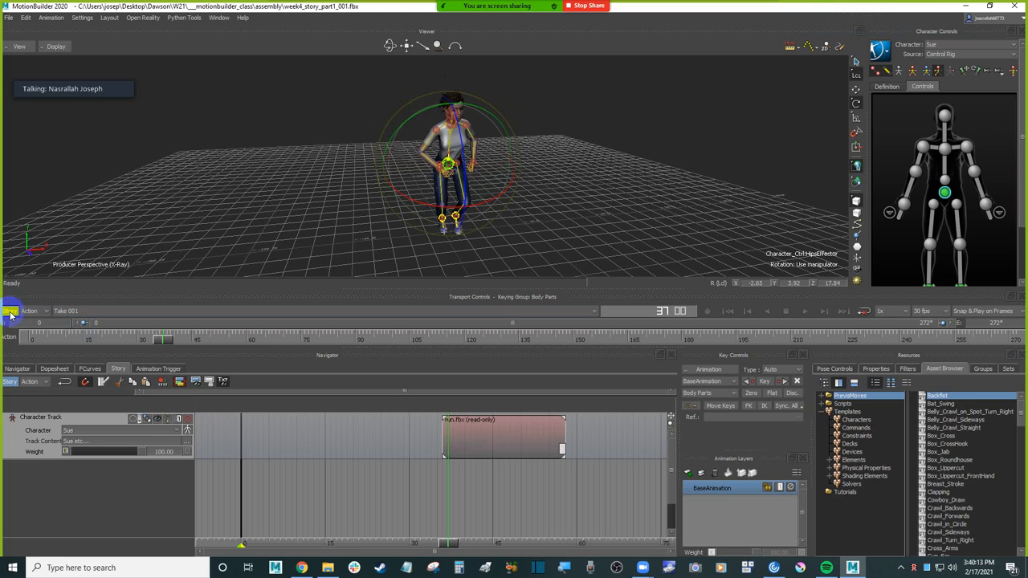
{"action": "left_click", "coordinate": [11, 313]}
{"action": "double_click", "coordinate": [10, 312]}
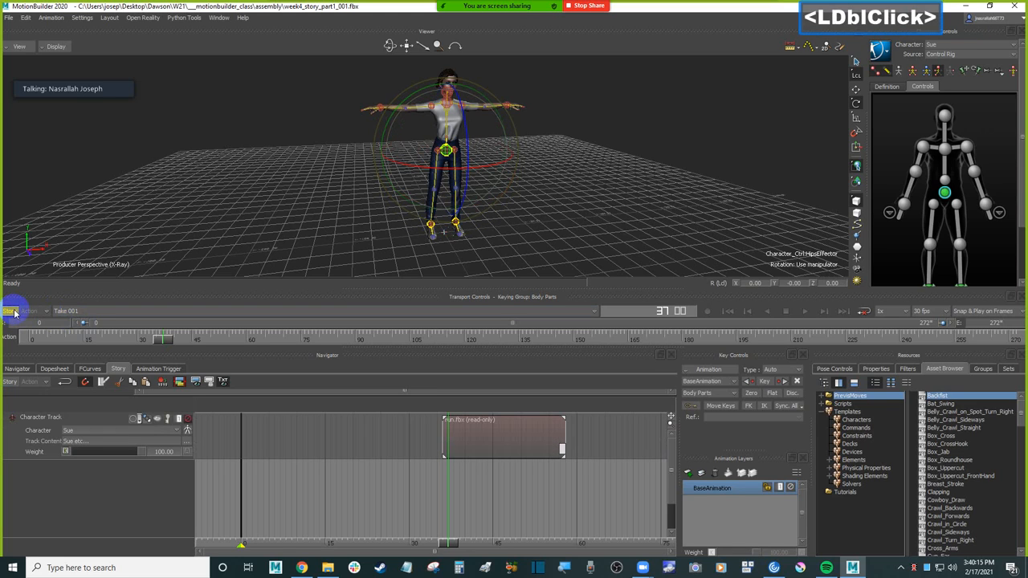
{"action": "left_click", "coordinate": [11, 312]}
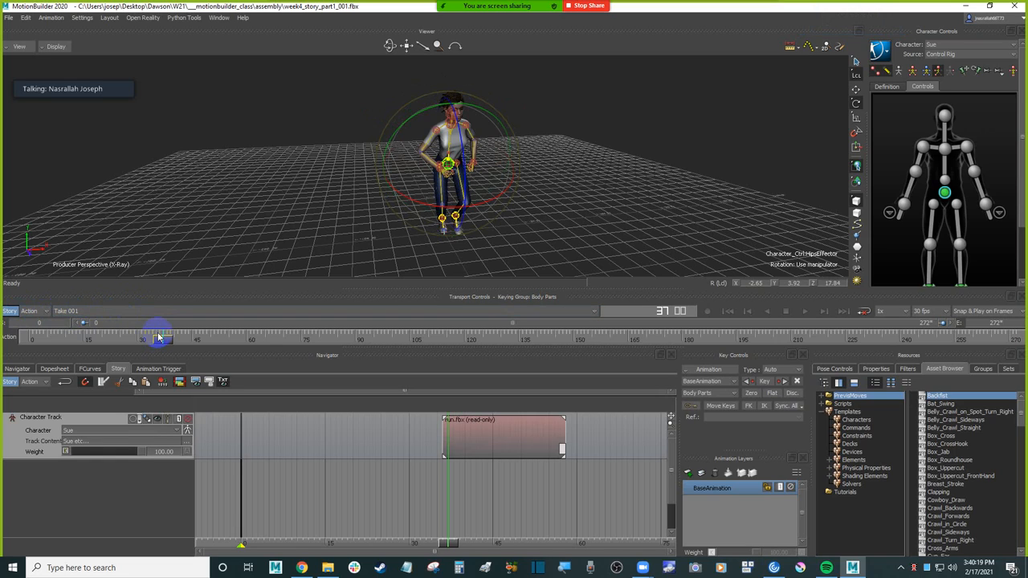
Step: Move the run clip to start at frame 0 and bring the current time to frame 0
{"action": "left_click", "coordinate": [208, 402]}
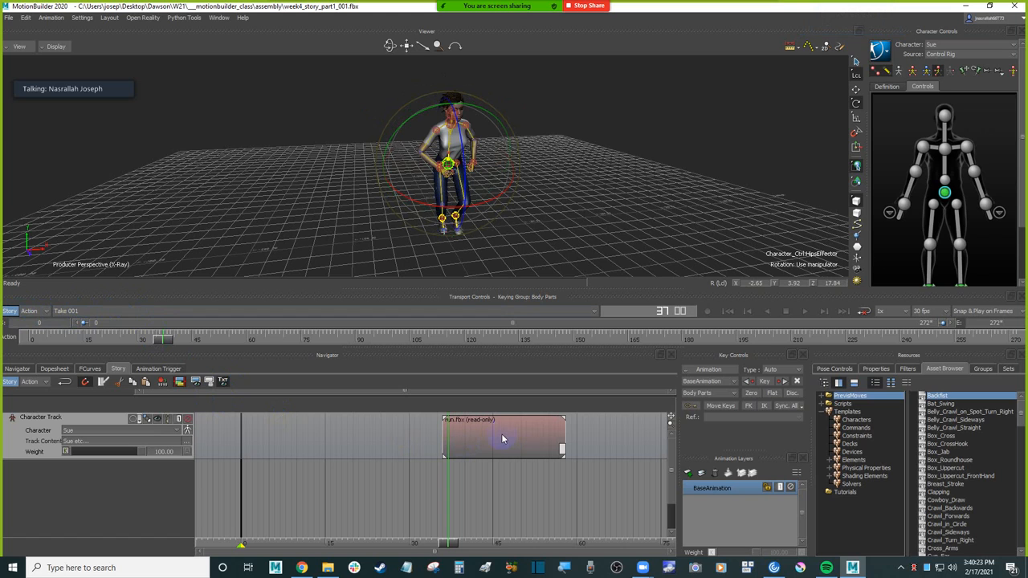
{"action": "mouse_move", "coordinate": [446, 544]}
{"action": "left_mouse_down"}
{"action": "mouse_move", "coordinate": [534, 544]}
{"action": "mouse_move", "coordinate": [459, 543]}
{"action": "left_mouse_up"}
{"action": "left_click_drag", "start_coordinate": [511, 439], "coordinate": [228, 422]}
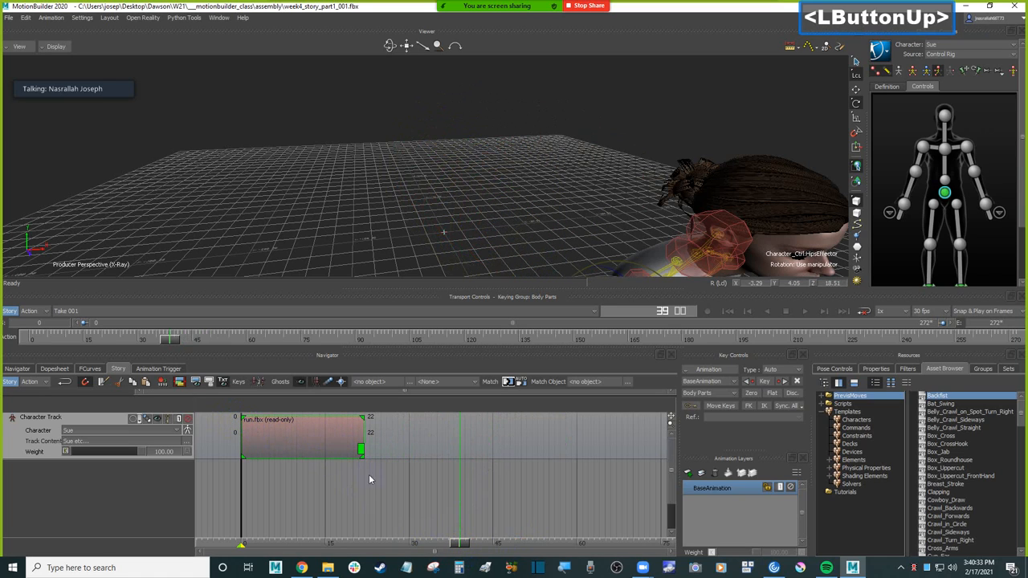
{"action": "left_click_drag", "start_coordinate": [461, 548], "coordinate": [240, 524]}
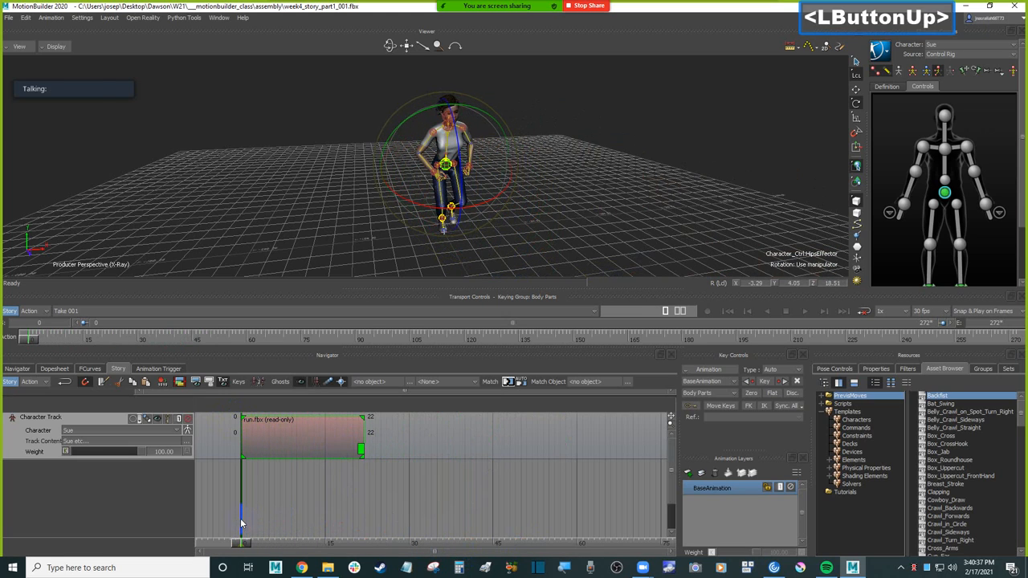
Step: Examine Sue's running pose from the side and above, switching between Models only and X-Ray display
{"action": "left_click_drag", "start_coordinate": [578, 193], "coordinate": [640, 192], "text": "ctrl+shift"}
{"action": "left_click", "coordinate": [673, 210]}
{"action": "key", "text": "ctrl+a"}
{"action": "left_click_drag", "start_coordinate": [638, 166], "coordinate": [601, 192], "text": "ctrl"}
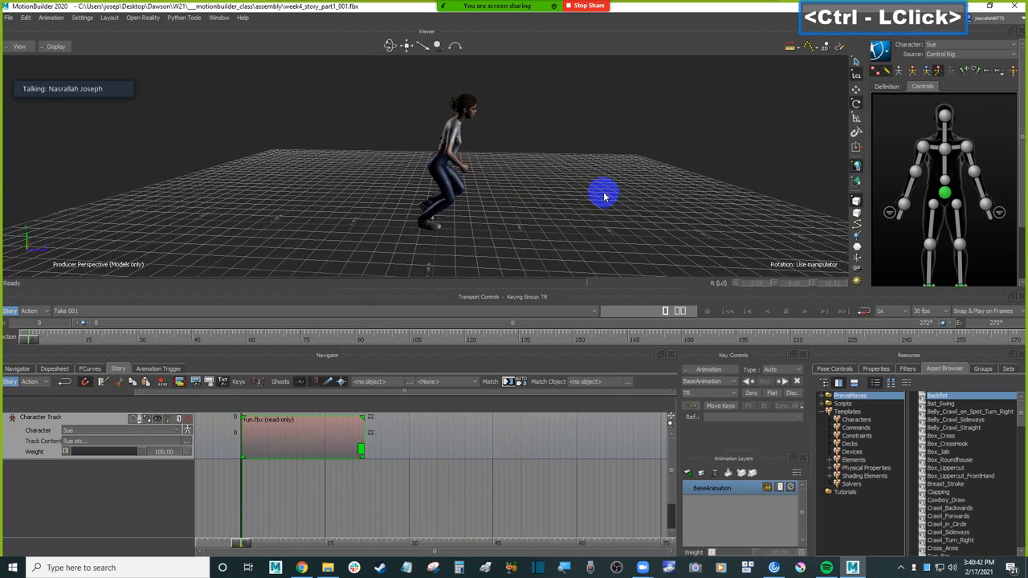
{"action": "left_click", "coordinate": [321, 435]}
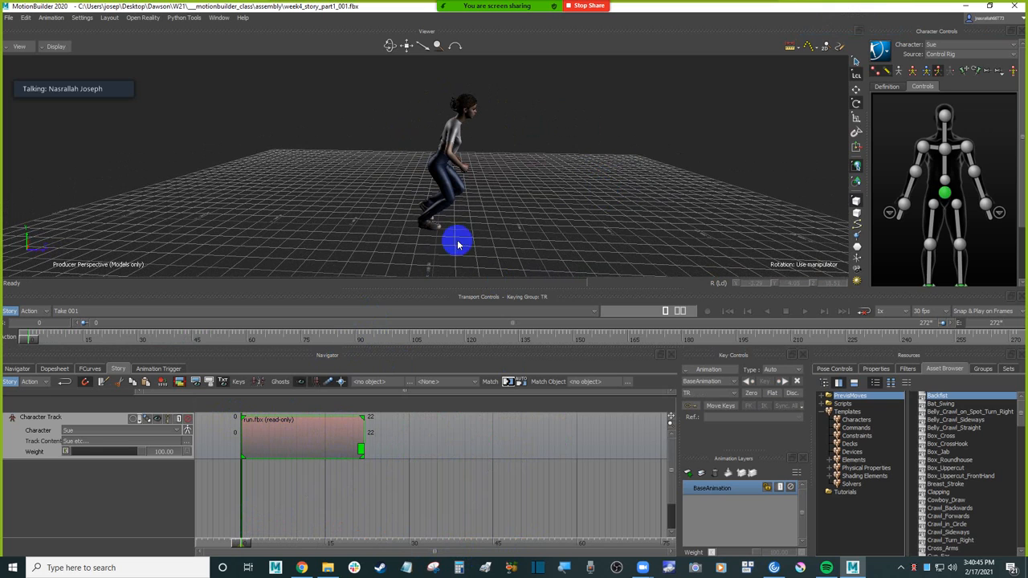
{"action": "key", "text": "ctrl+a"}
{"action": "left_click_drag", "start_coordinate": [483, 225], "coordinate": [404, 273], "text": "ctrl"}
{"action": "left_click", "coordinate": [307, 442]}
{"action": "left_click", "coordinate": [458, 187]}
{"action": "left_click", "coordinate": [530, 180]}
{"action": "left_click_drag", "start_coordinate": [530, 181], "coordinate": [459, 218], "text": "ctrl"}
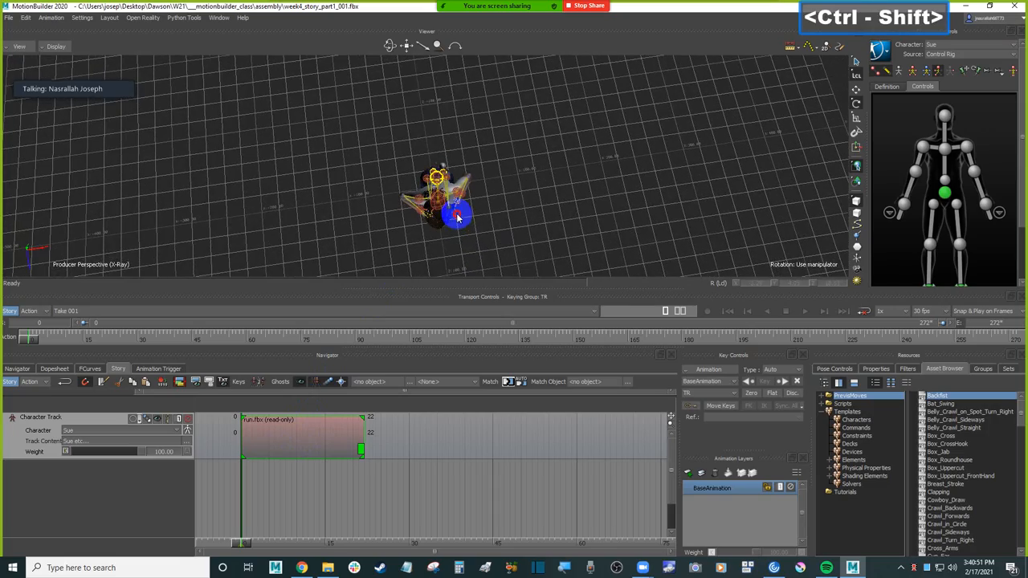
{"action": "left_click_drag", "start_coordinate": [475, 208], "coordinate": [558, 253], "text": "ctrl"}
{"action": "left_click_drag", "start_coordinate": [553, 186], "coordinate": [521, 226], "text": "ctrl"}
Step: Scrub the run clip forward to frame 27 and back to its start to review Sue's motion
{"action": "left_click_drag", "start_coordinate": [241, 543], "coordinate": [394, 535]}
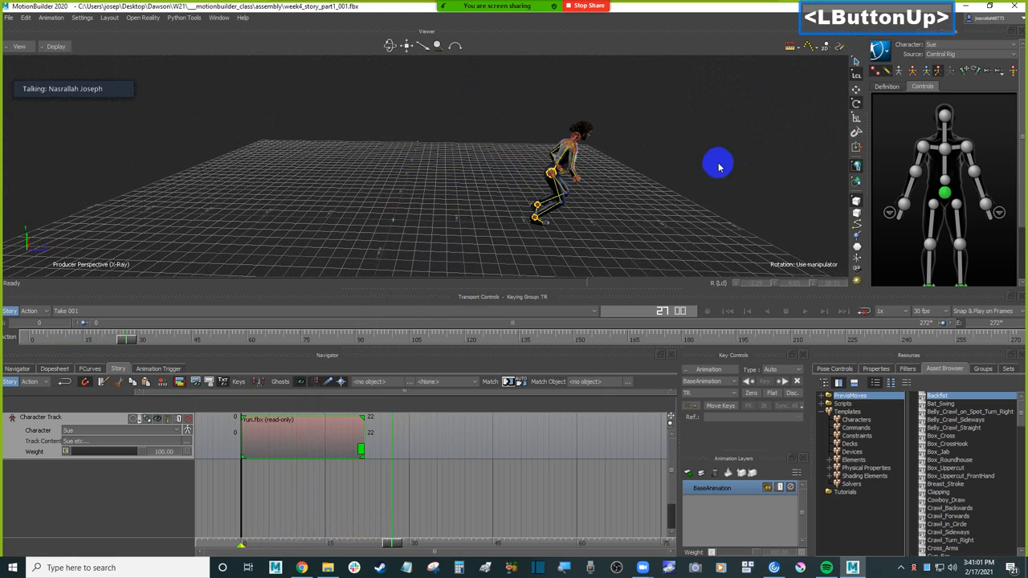
{"action": "left_click_drag", "start_coordinate": [390, 543], "coordinate": [241, 543]}
{"action": "left_click_drag", "start_coordinate": [348, 191], "coordinate": [388, 215], "text": "ctrl+shift"}
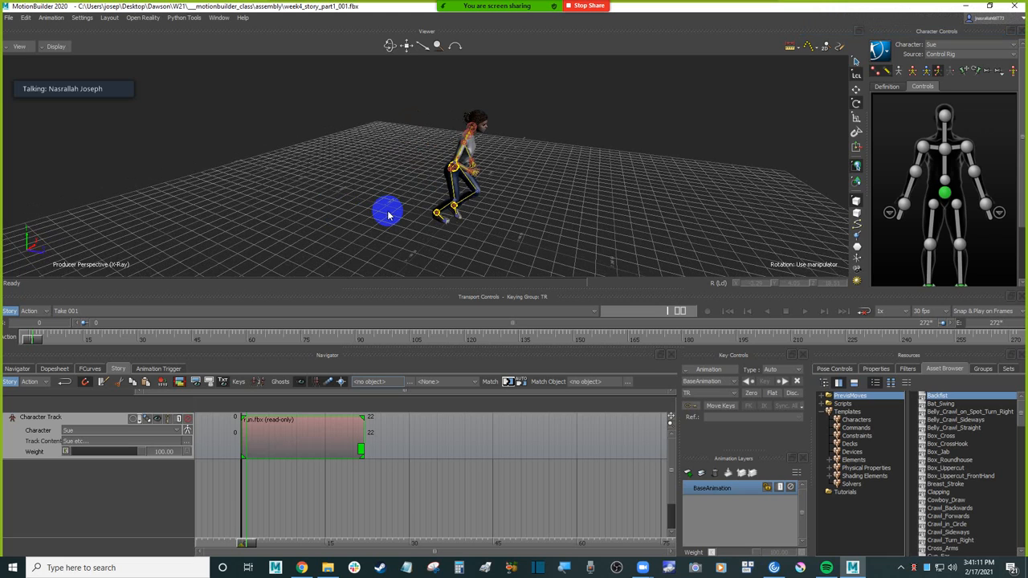
Step: Show the ghost of Sue's character track in the viewer
{"action": "mouse_move", "coordinate": [359, 220]}
{"action": "left_mouse_down", "text": "ctrl+shift"}
{"action": "mouse_move", "coordinate": [388, 219]}
{"action": "mouse_move", "coordinate": [370, 219]}
{"action": "left_mouse_up", "text": "ctrl+shift"}
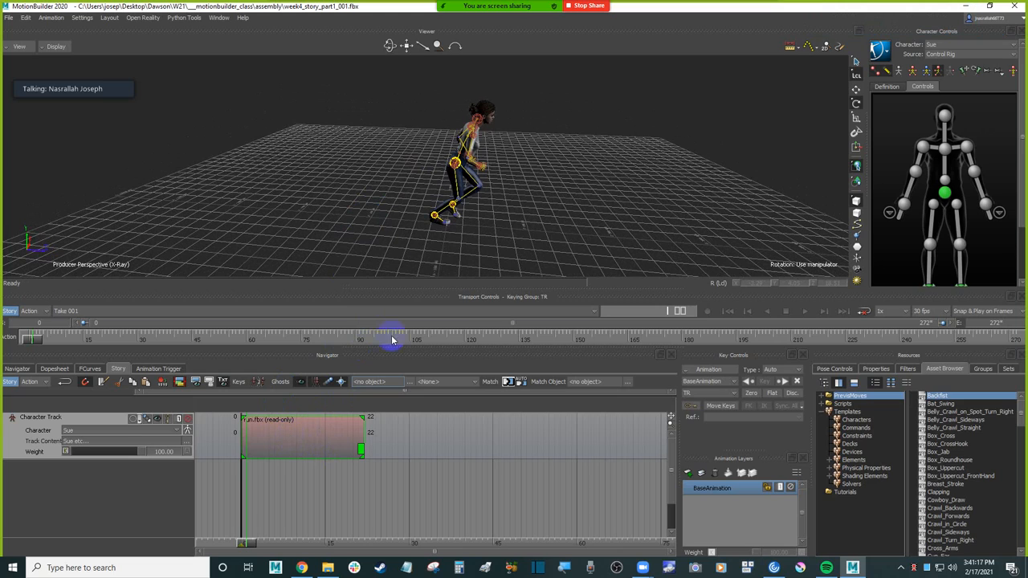
{"action": "left_click", "coordinate": [307, 489]}
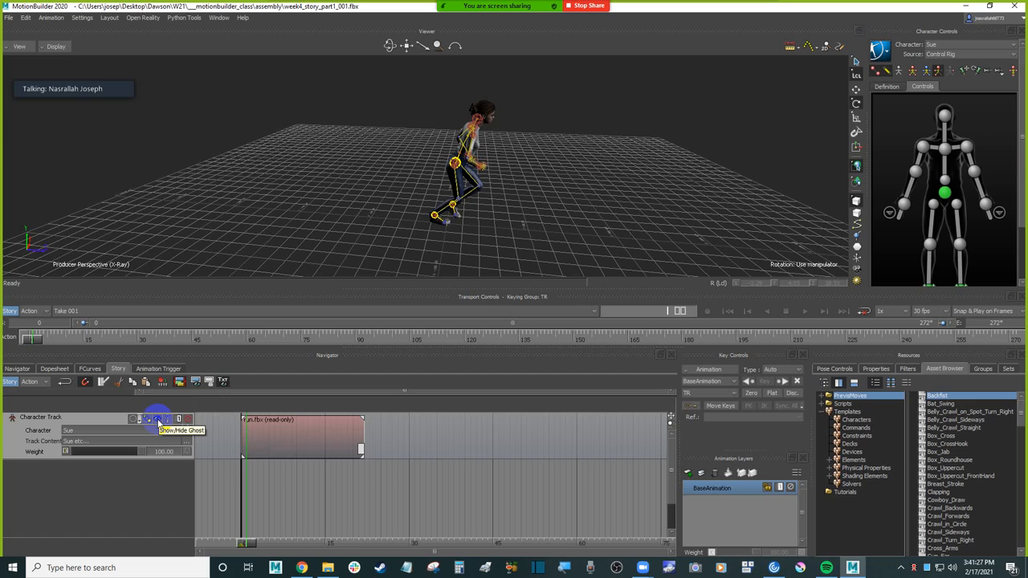
{"action": "left_click", "coordinate": [159, 419]}
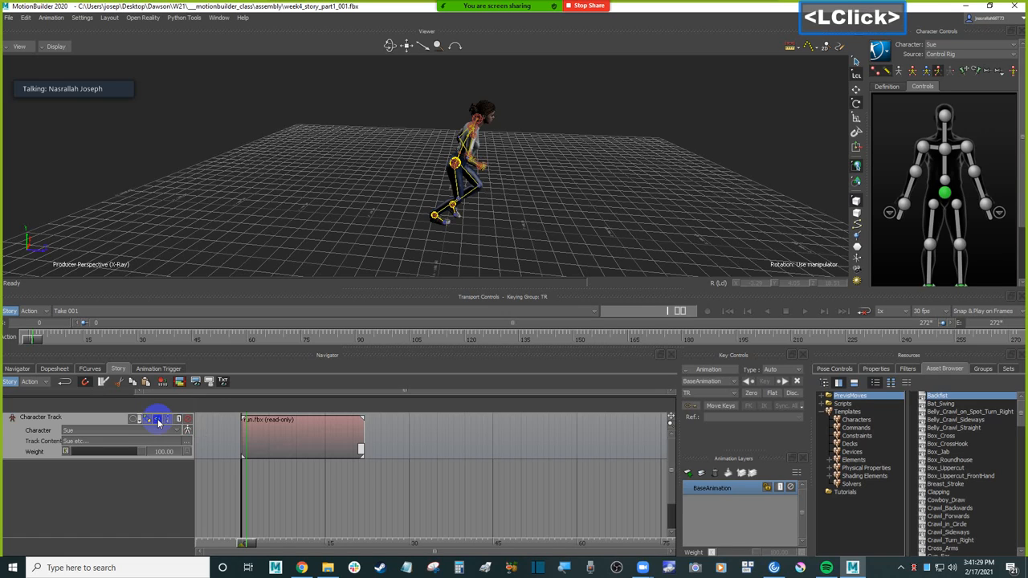
{"action": "left_click", "coordinate": [237, 446]}
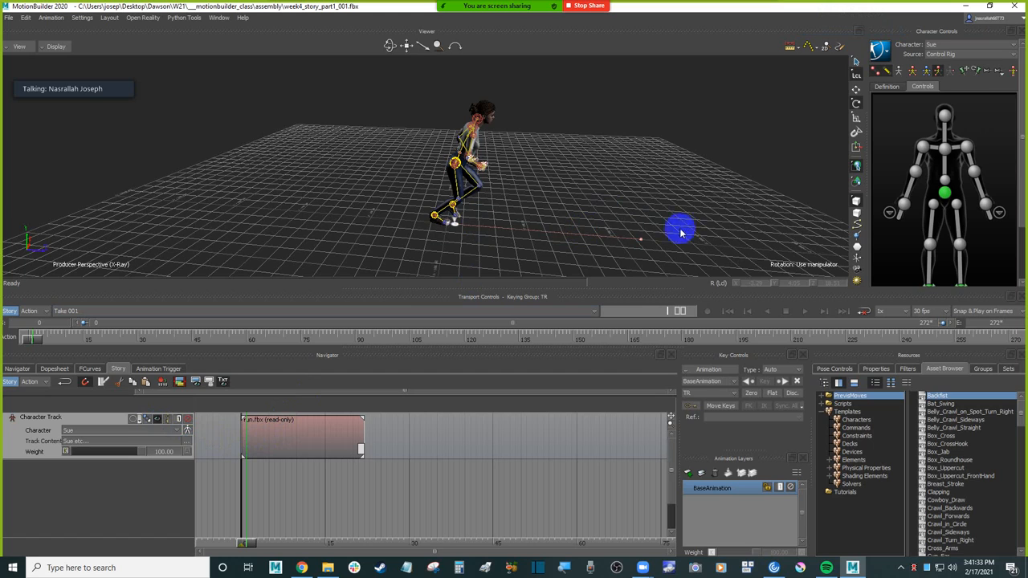
Step: Compare the ghost's display in Models Only, Normal and X-Ray modes, finishing in X-Ray
{"action": "left_click", "coordinate": [54, 47]}
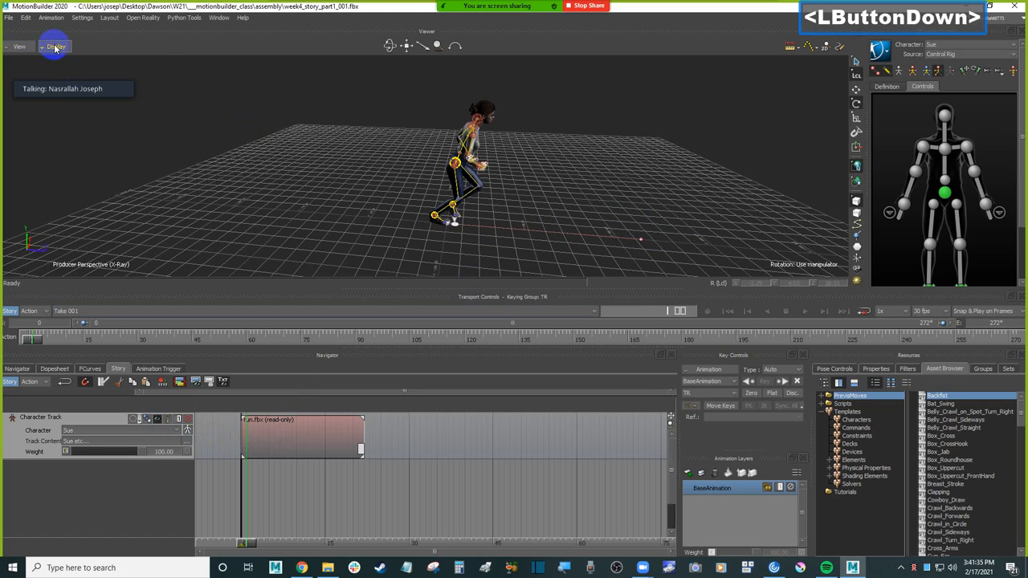
{"action": "left_click", "coordinate": [80, 74]}
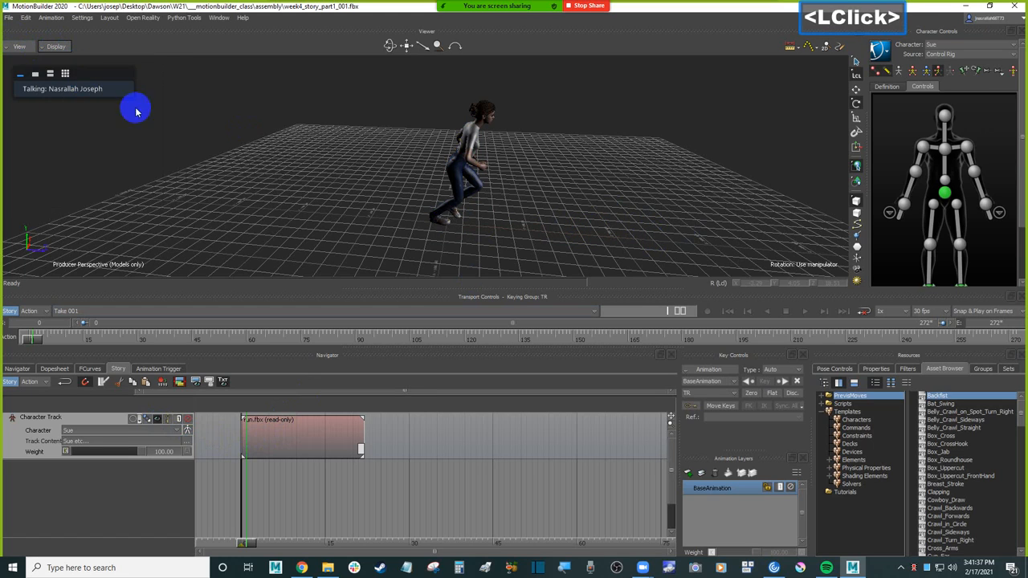
{"action": "left_click", "coordinate": [55, 46]}
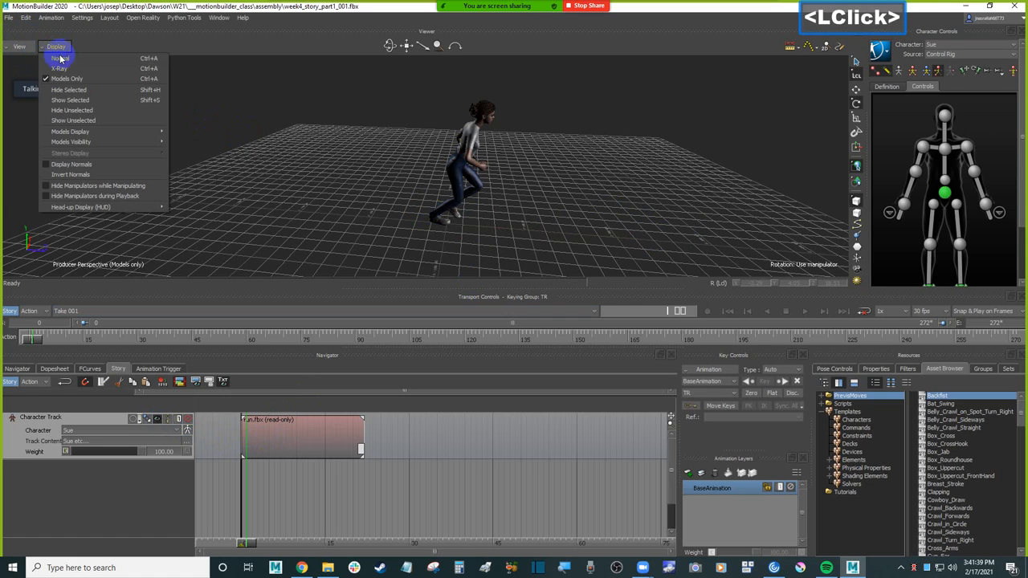
{"action": "left_click", "coordinate": [72, 59]}
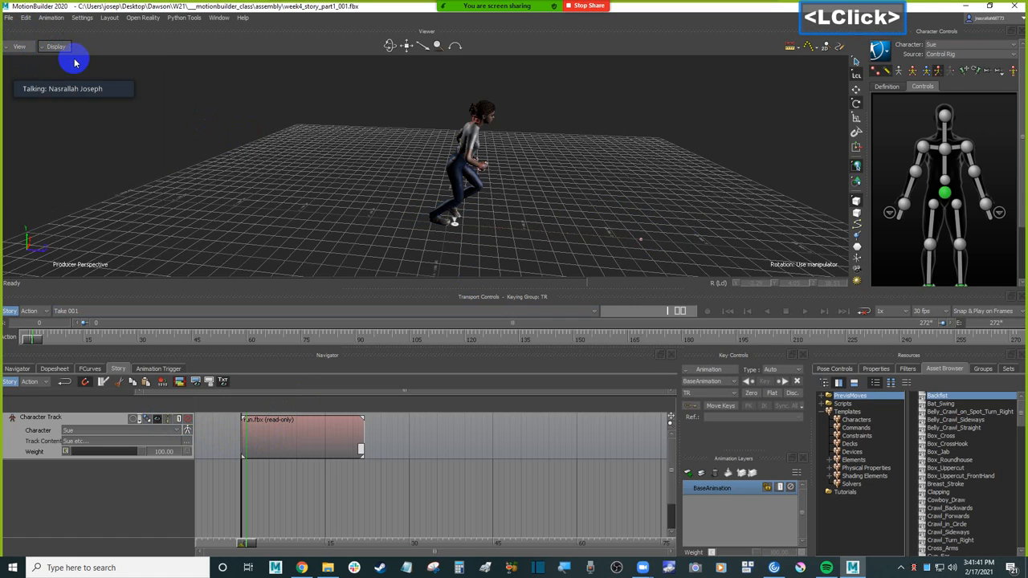
{"action": "left_click", "coordinate": [55, 47]}
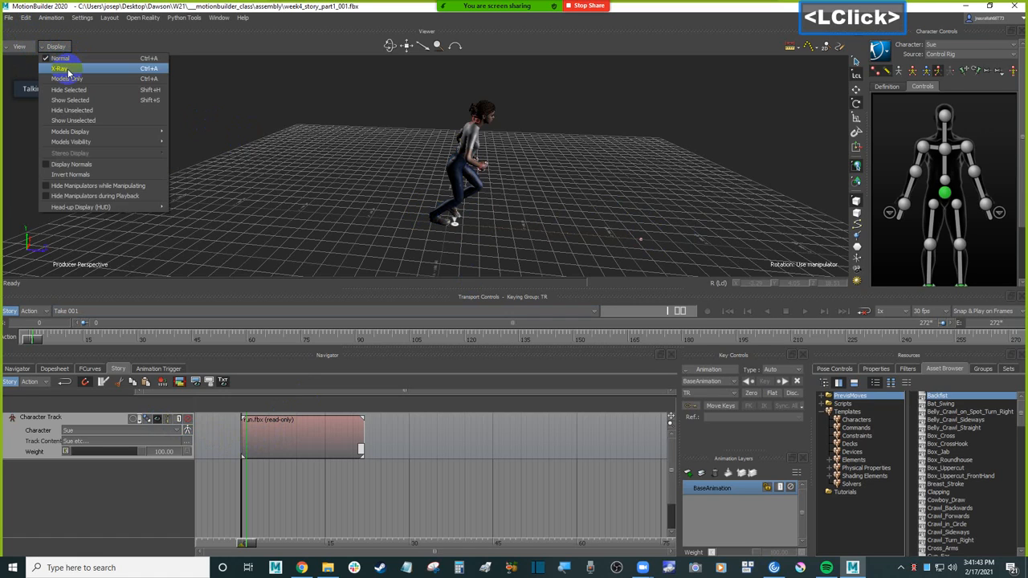
{"action": "left_click", "coordinate": [69, 72]}
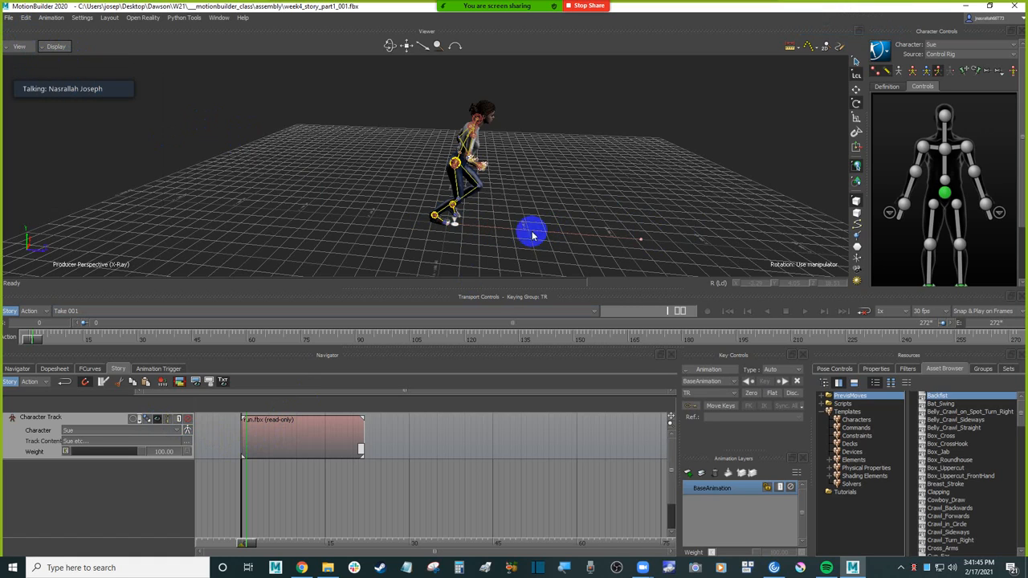
Step: Bring the current time to frame 0 and select the run clip to show its manipulator on the ghost
{"action": "left_click", "coordinate": [273, 446]}
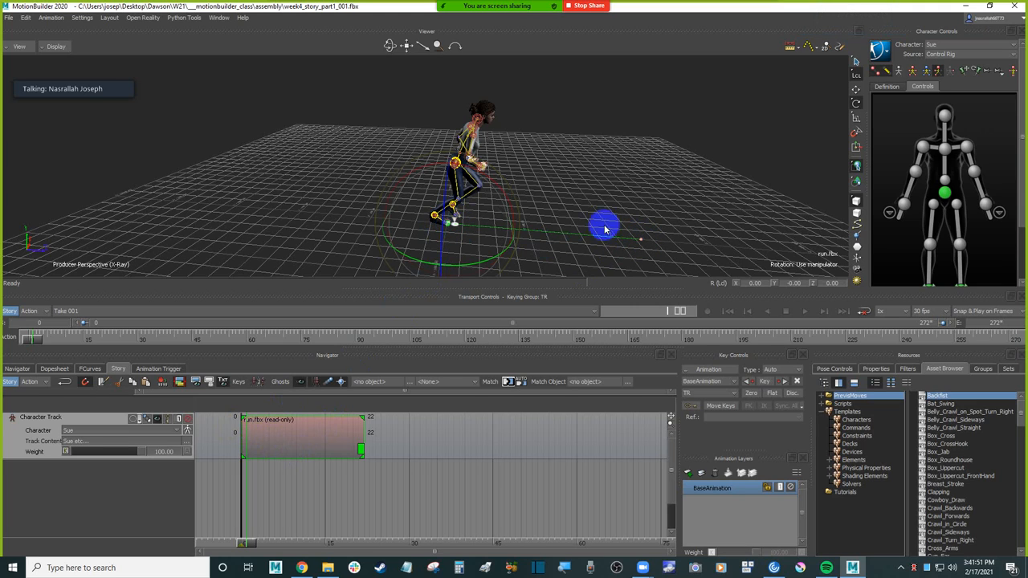
{"action": "left_click_drag", "start_coordinate": [340, 533], "coordinate": [241, 532]}
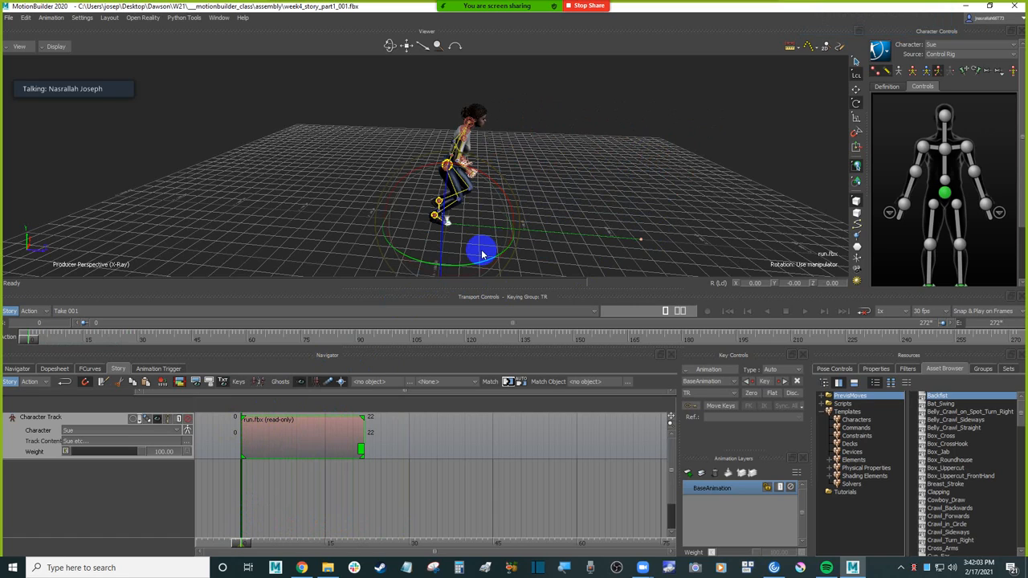
{"action": "left_click", "coordinate": [499, 460]}
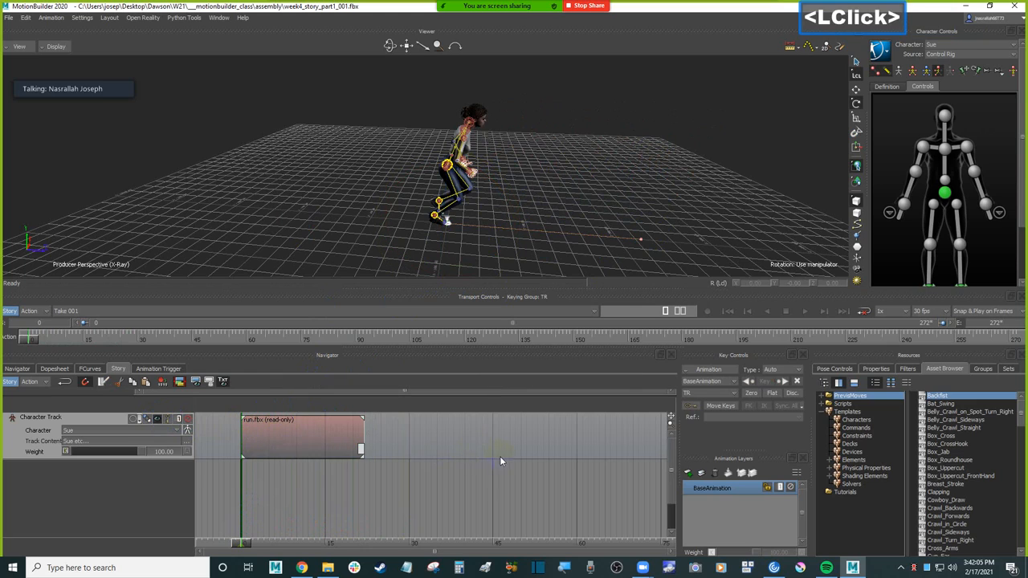
{"action": "left_click", "coordinate": [286, 438]}
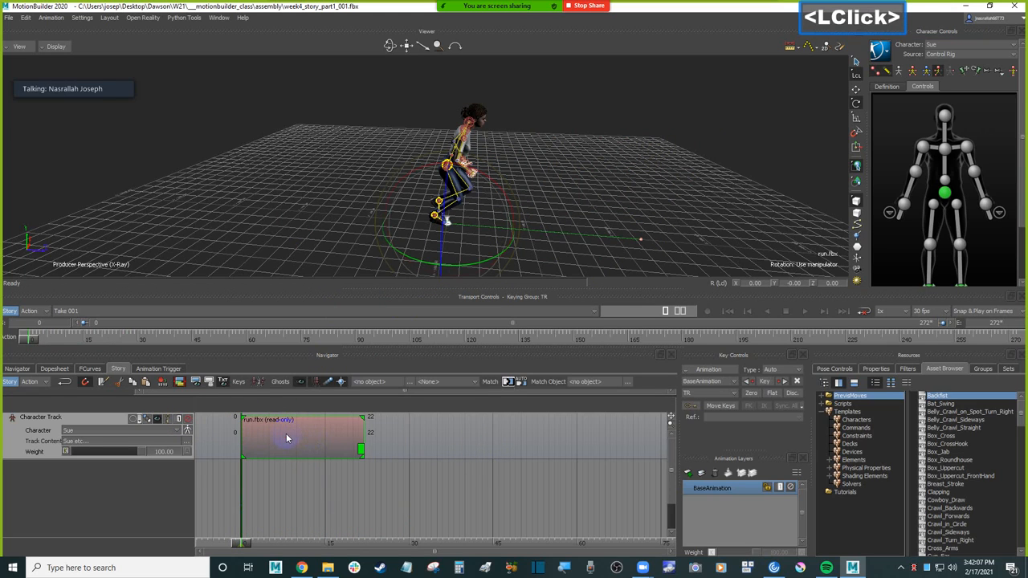
Step: Try moving the run clip's ghost backwards along Z to about -343.72
{"action": "left_click", "coordinate": [855, 90]}
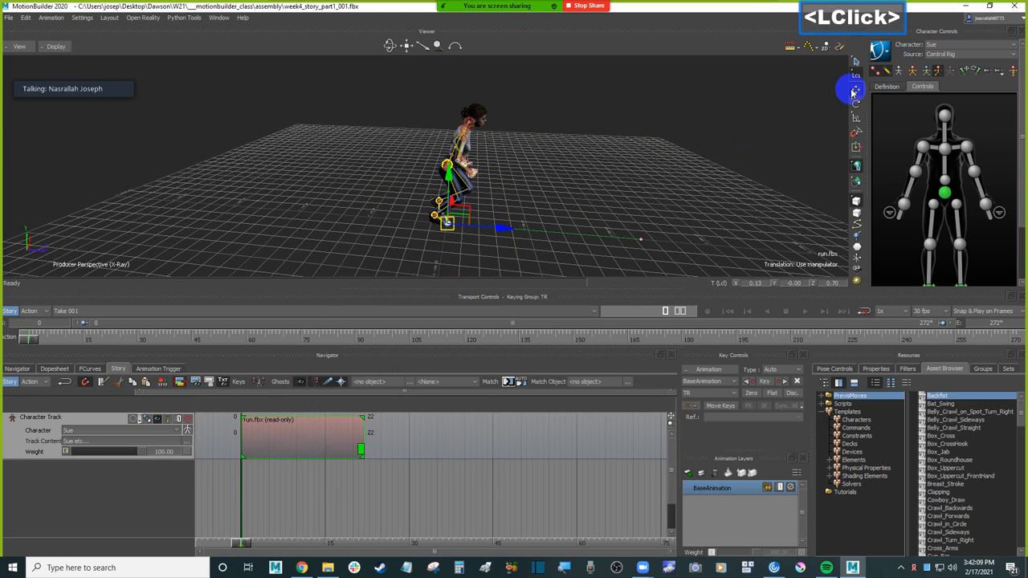
{"action": "left_click", "coordinate": [858, 107]}
{"action": "left_click", "coordinate": [855, 94]}
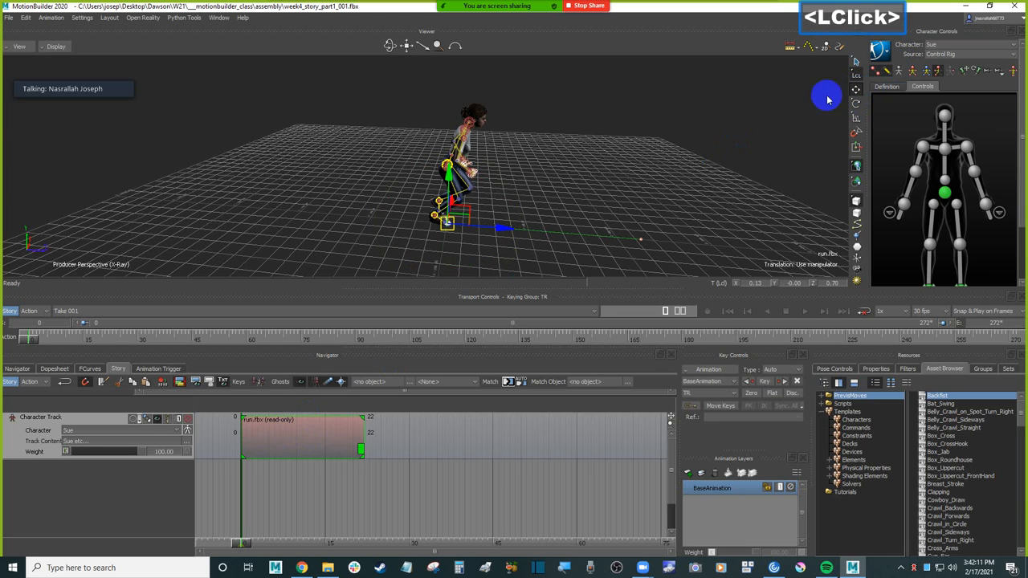
{"action": "left_click_drag", "start_coordinate": [508, 230], "coordinate": [265, 227]}
{"action": "left_click_drag", "start_coordinate": [367, 211], "coordinate": [480, 212], "text": "shift"}
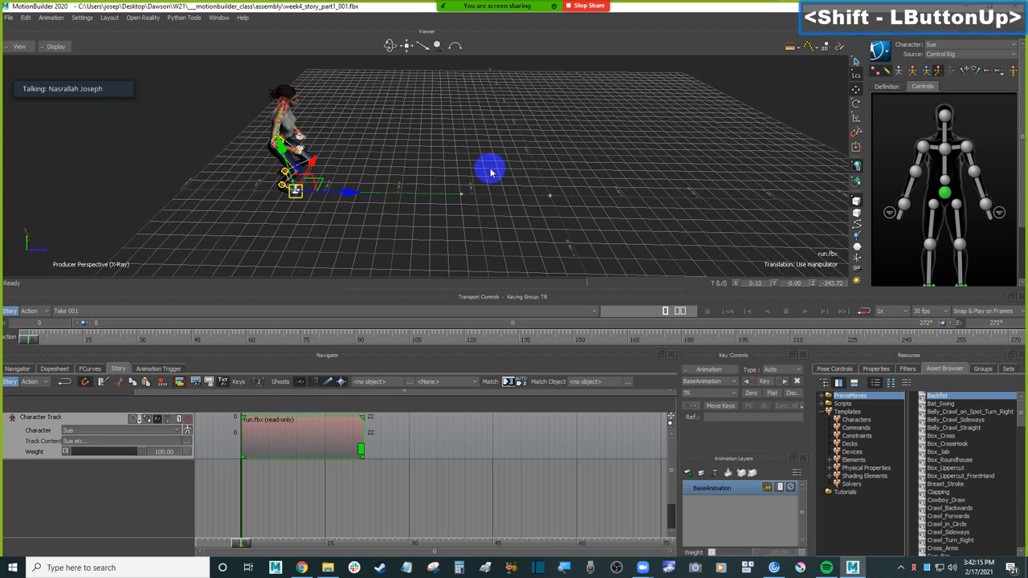
Step: Try rotating the run clip's ghost to change the running direction, and undo the rotation
{"action": "left_click", "coordinate": [857, 107]}
{"action": "left_click_drag", "start_coordinate": [329, 227], "coordinate": [351, 211]}
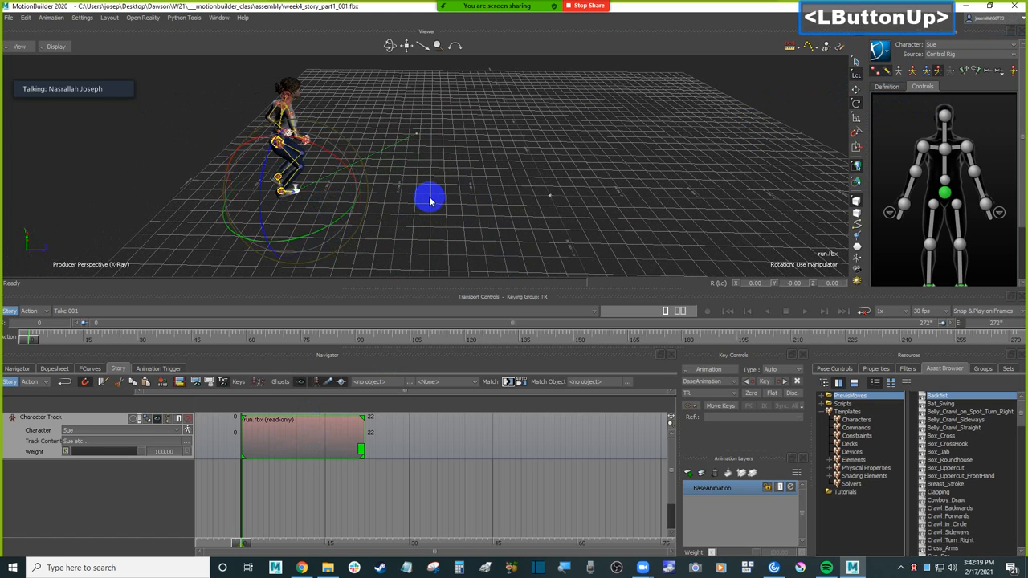
{"action": "key", "text": "ctrl+z"}
{"action": "left_click_drag", "start_coordinate": [544, 207], "coordinate": [521, 181], "text": "ctrl"}
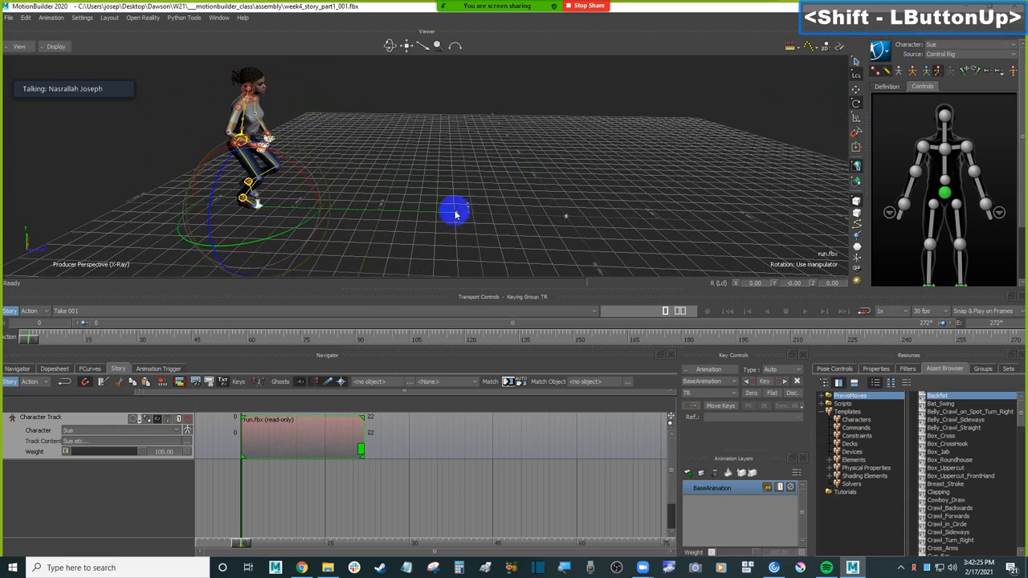
Step: Try scaling the run clip's ghost, and undo the transforms made to the clip
{"action": "key", "text": "t"}
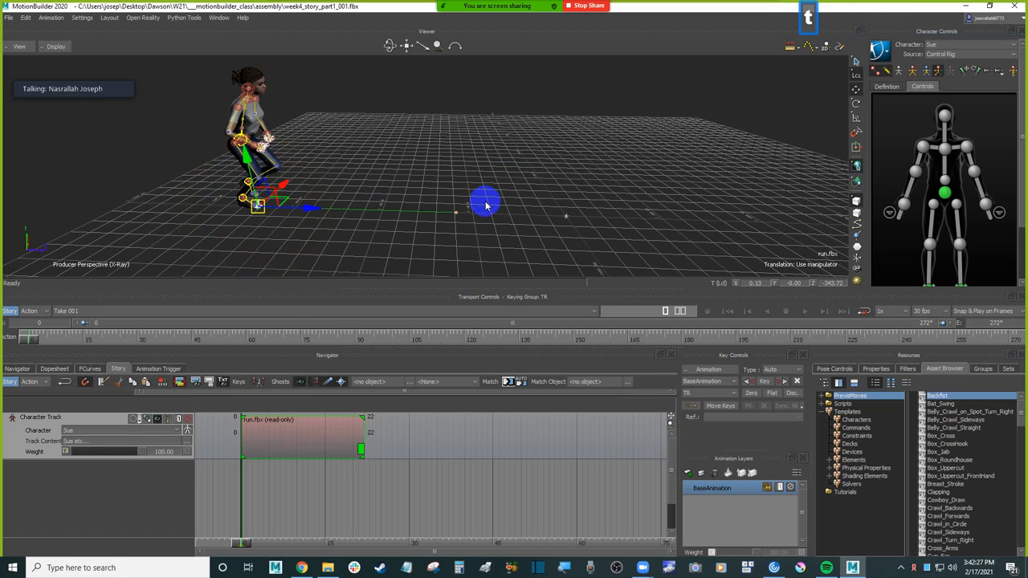
{"action": "left_click", "coordinate": [855, 117]}
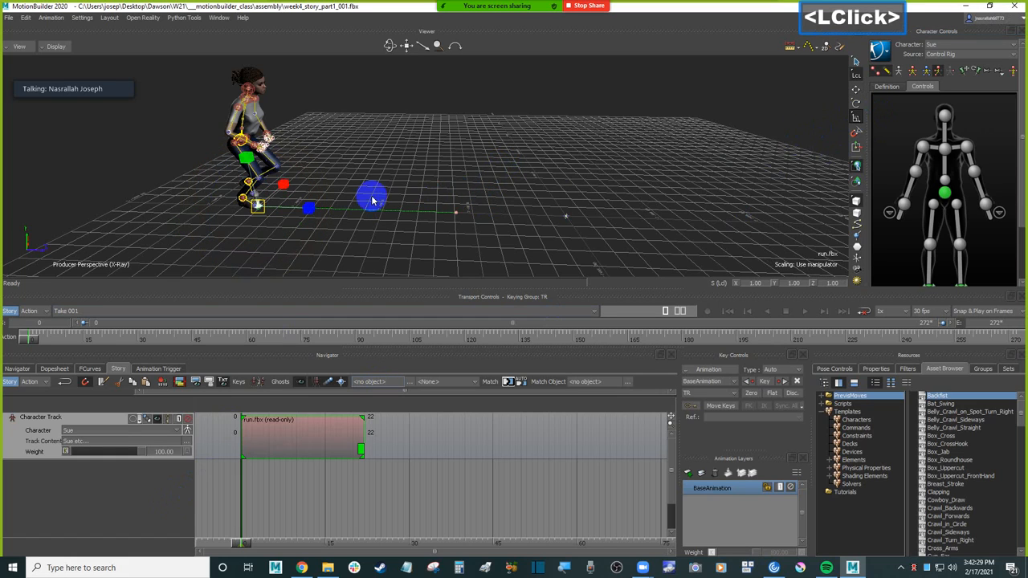
{"action": "left_click_drag", "start_coordinate": [287, 191], "coordinate": [334, 177]}
{"action": "key", "text": "ctrl+z"}
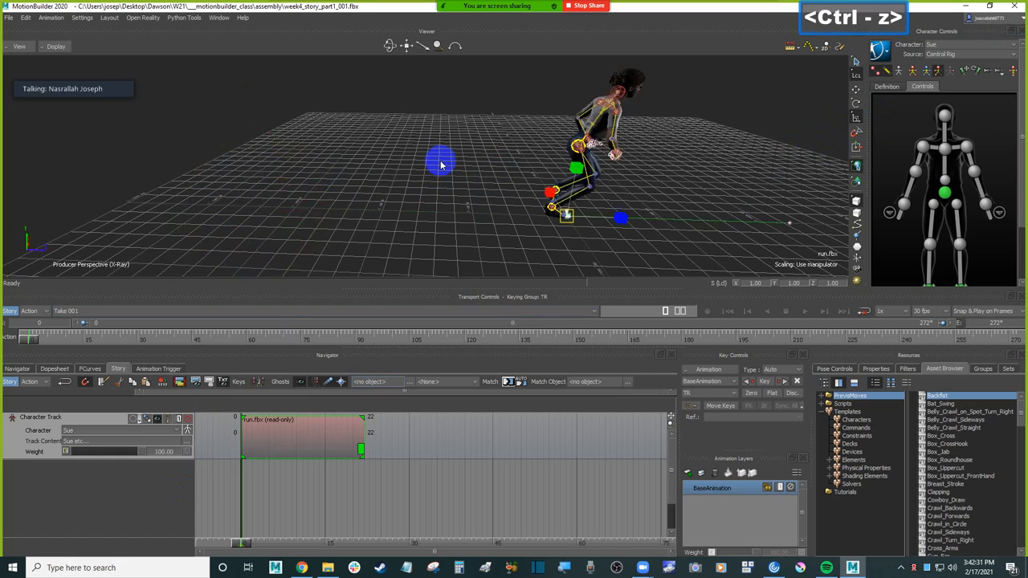
Step: Try sliding the run clip's ghost backwards along Z twice, undoing the move each time
{"action": "left_click", "coordinate": [856, 89]}
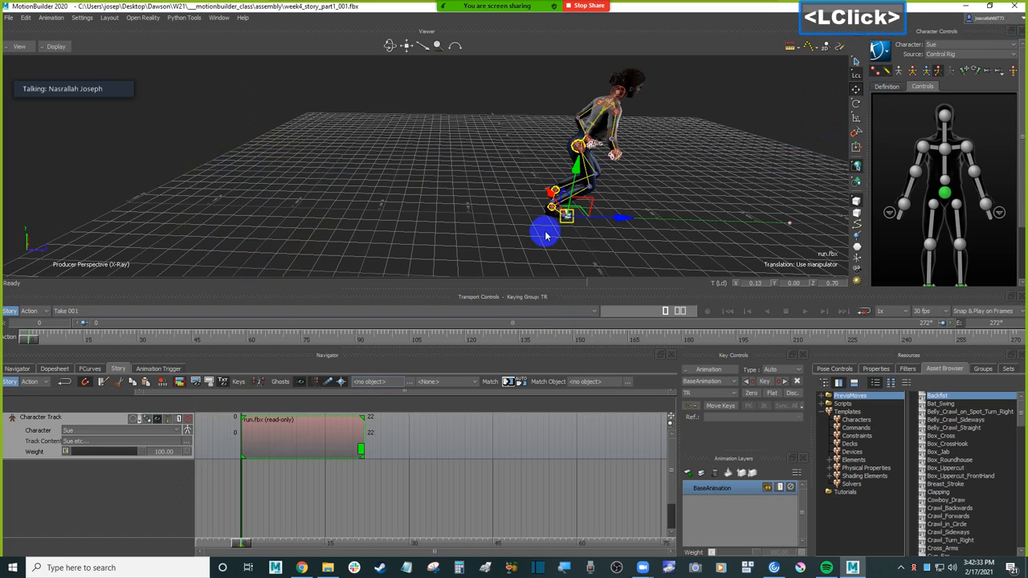
{"action": "left_click_drag", "start_coordinate": [619, 217], "coordinate": [361, 200]}
{"action": "key", "text": "ctrl+z"}
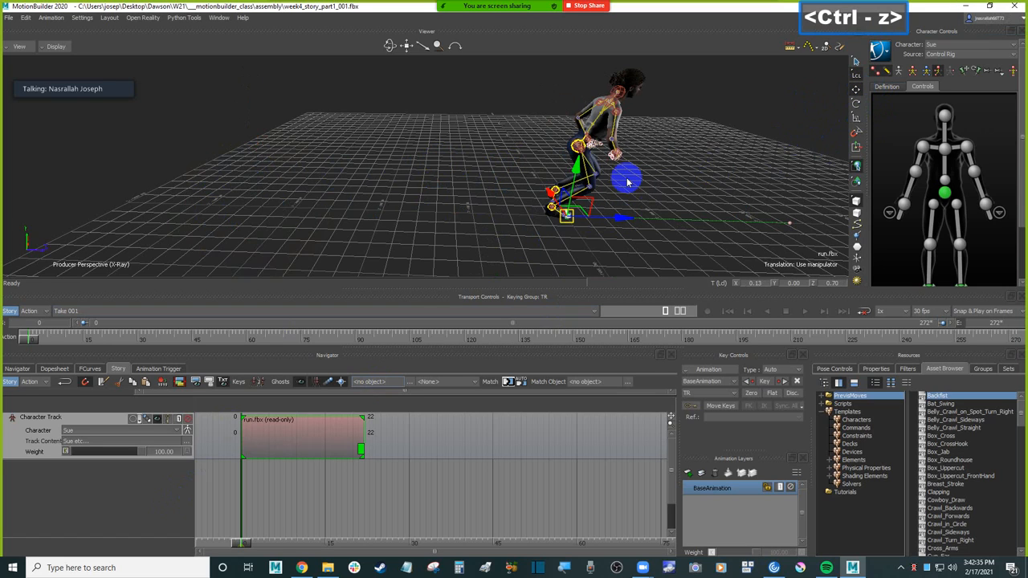
{"action": "left_click", "coordinate": [731, 180]}
{"action": "left_click_drag", "start_coordinate": [732, 180], "coordinate": [672, 175], "text": "shift"}
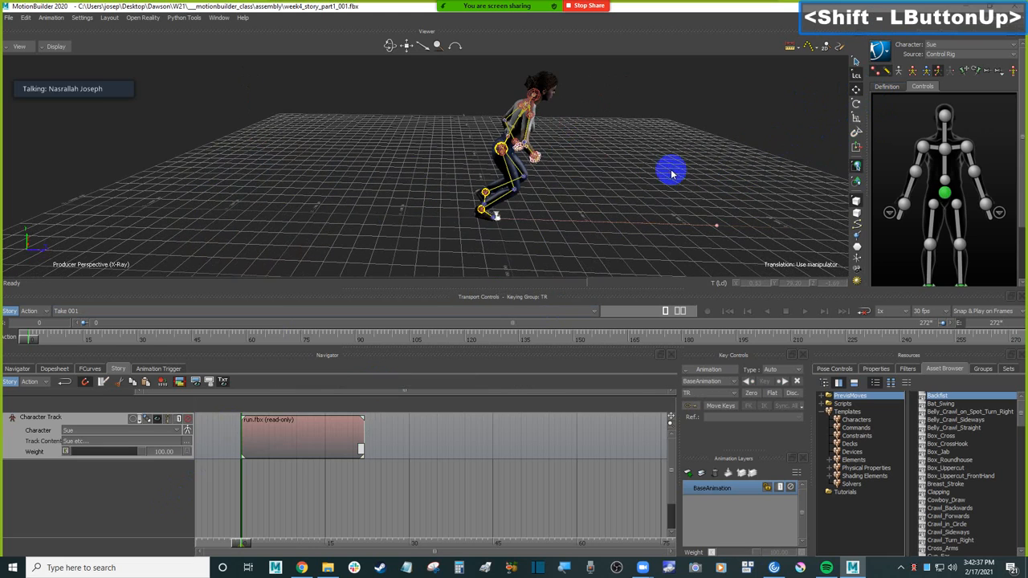
{"action": "left_click", "coordinate": [291, 450]}
{"action": "left_click_drag", "start_coordinate": [564, 218], "coordinate": [386, 232]}
{"action": "key", "text": "ctrl+z"}
{"action": "left_click", "coordinate": [653, 200], "text": "ctrl"}
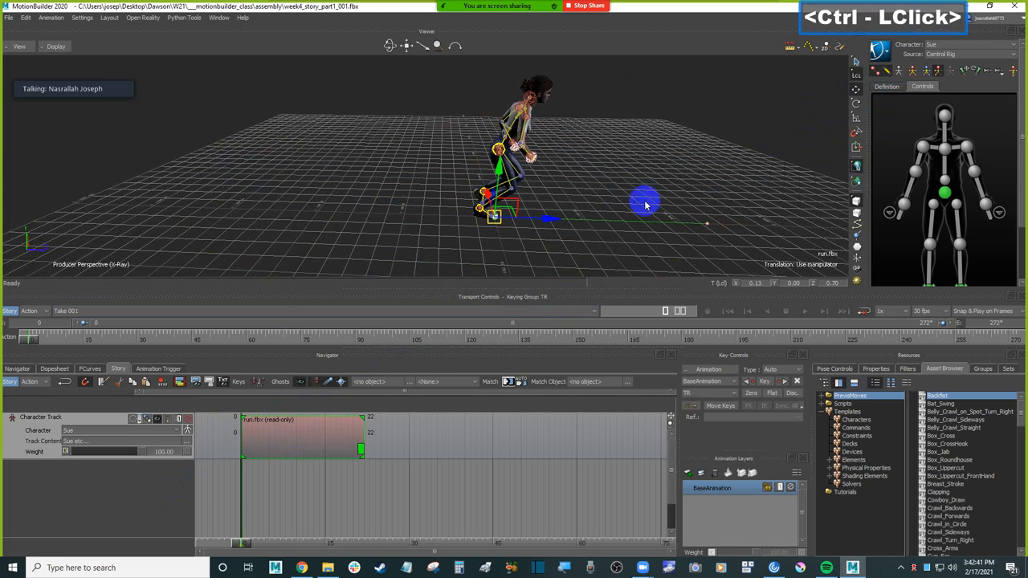
Step: Delete the run clip from Sue's character track and insert the run.fbx animation file again
{"action": "left_click", "coordinate": [302, 452]}
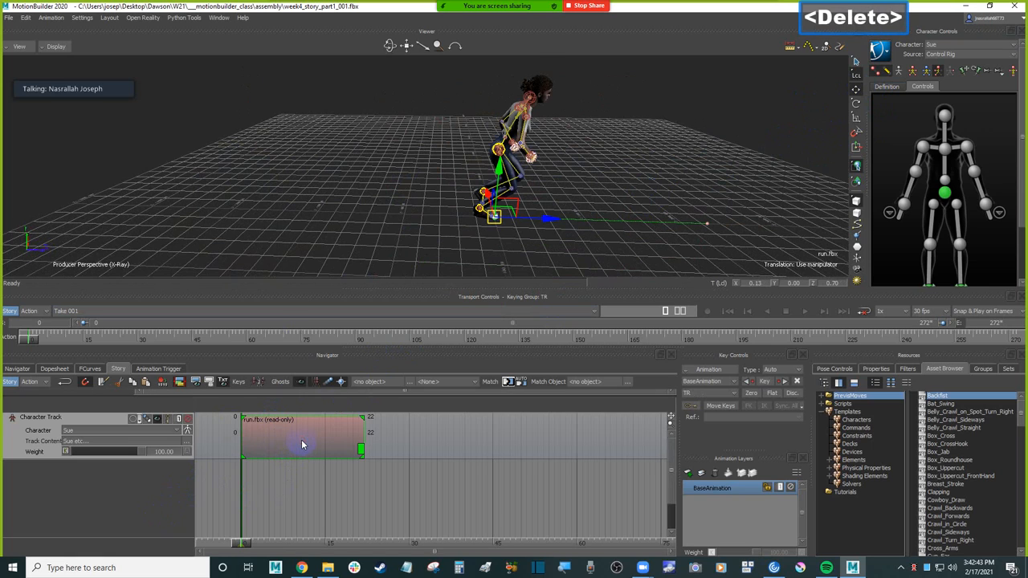
{"action": "key", "text": "Delete"}
{"action": "right_click", "coordinate": [283, 428]}
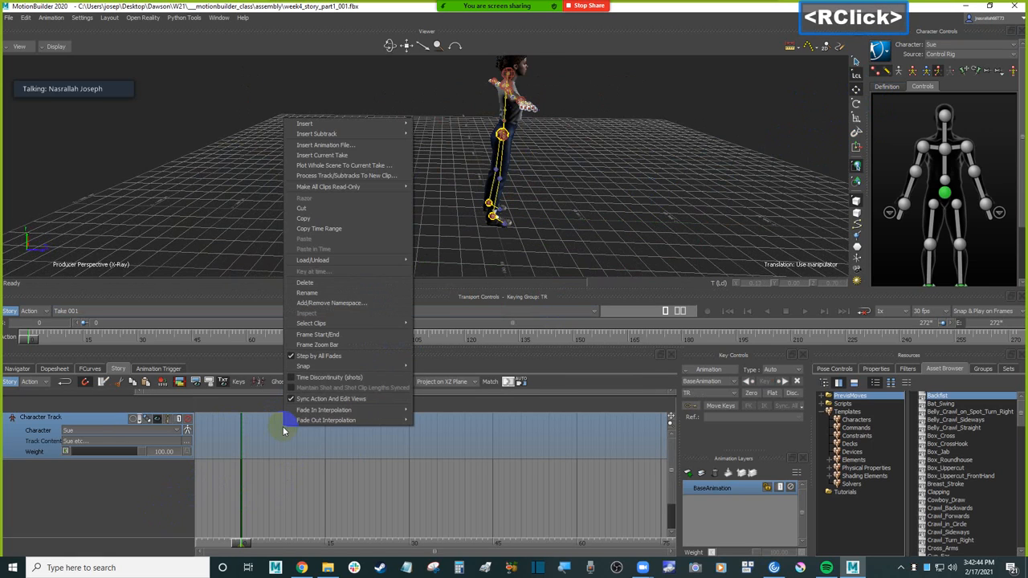
{"action": "left_click", "coordinate": [365, 147]}
{"action": "left_click", "coordinate": [295, 199]}
{"action": "double_click", "coordinate": [297, 201]}
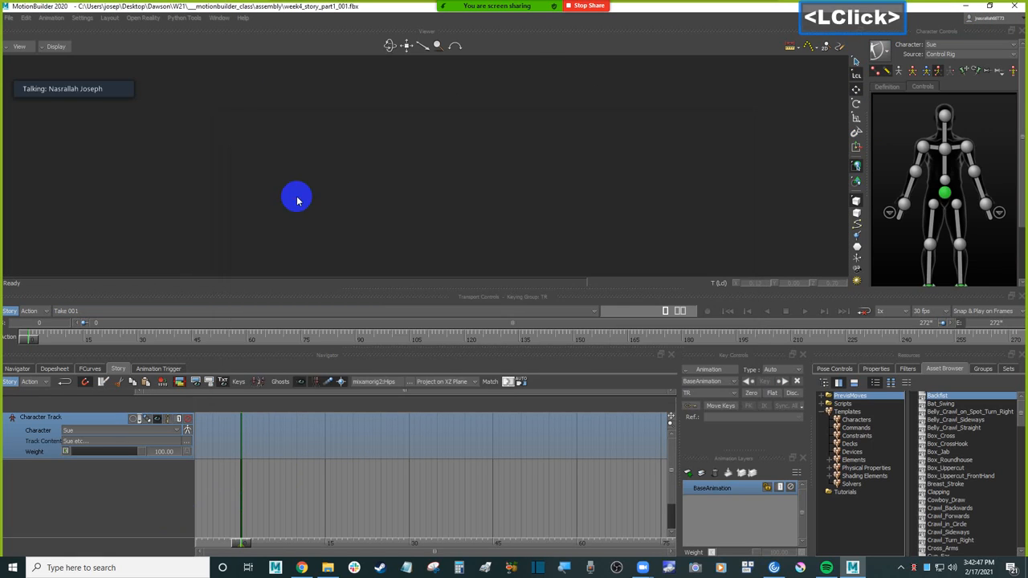
Step: Start the new run clip at frame 0 and move its ghost backwards along Z to about -348.88
{"action": "left_click", "coordinate": [361, 440]}
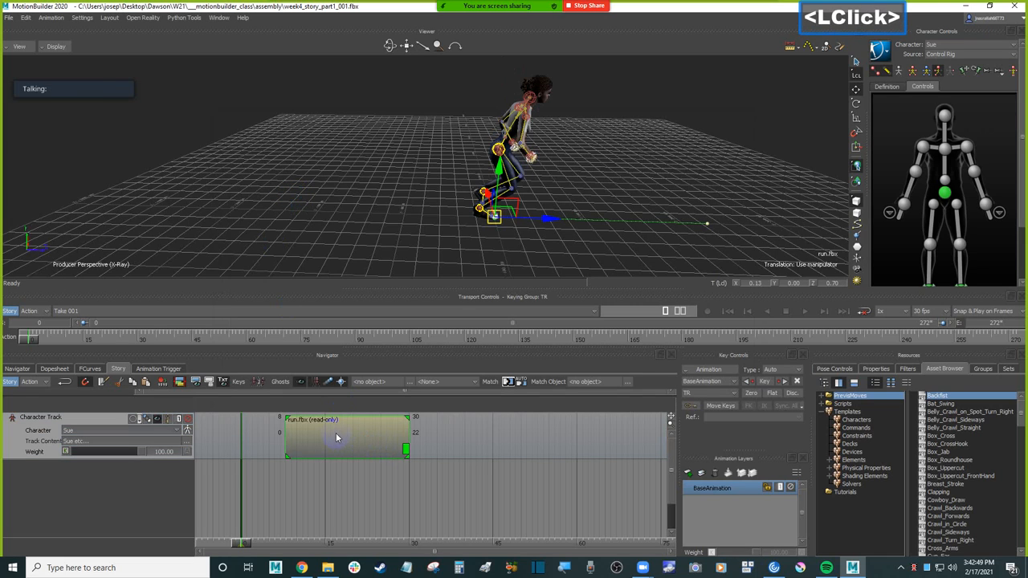
{"action": "left_click_drag", "start_coordinate": [544, 220], "coordinate": [378, 228]}
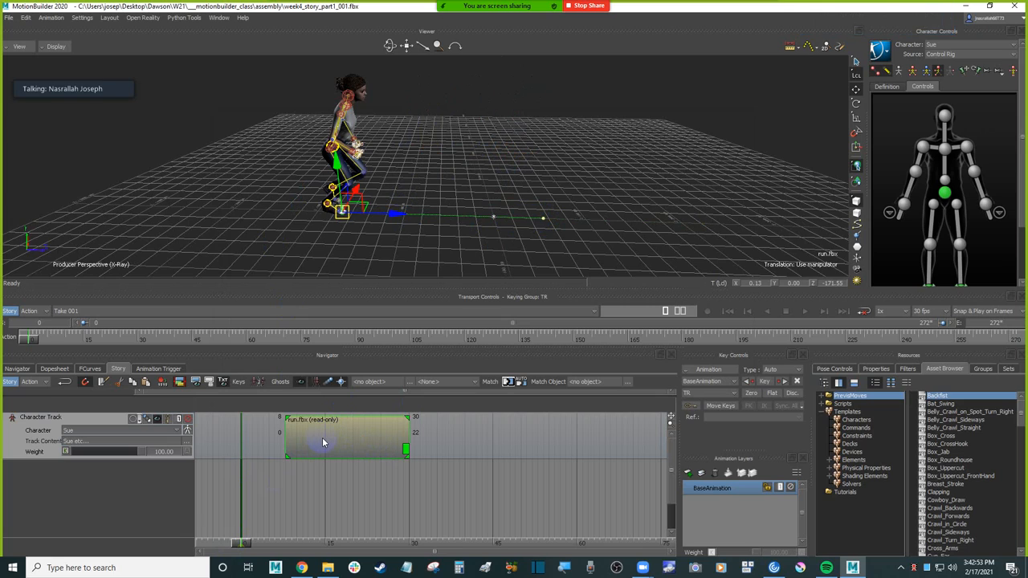
{"action": "left_click_drag", "start_coordinate": [341, 441], "coordinate": [296, 432]}
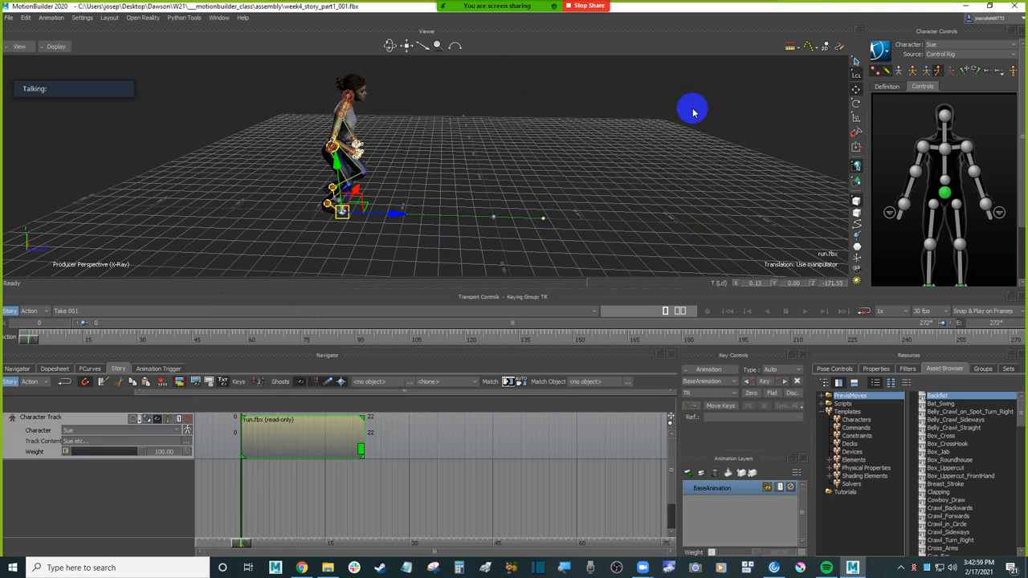
{"action": "left_click_drag", "start_coordinate": [390, 213], "coordinate": [229, 211]}
{"action": "left_click_drag", "start_coordinate": [266, 181], "coordinate": [294, 170], "text": "ctrl+shift"}
{"action": "double_click", "coordinate": [294, 170], "text": "shift"}
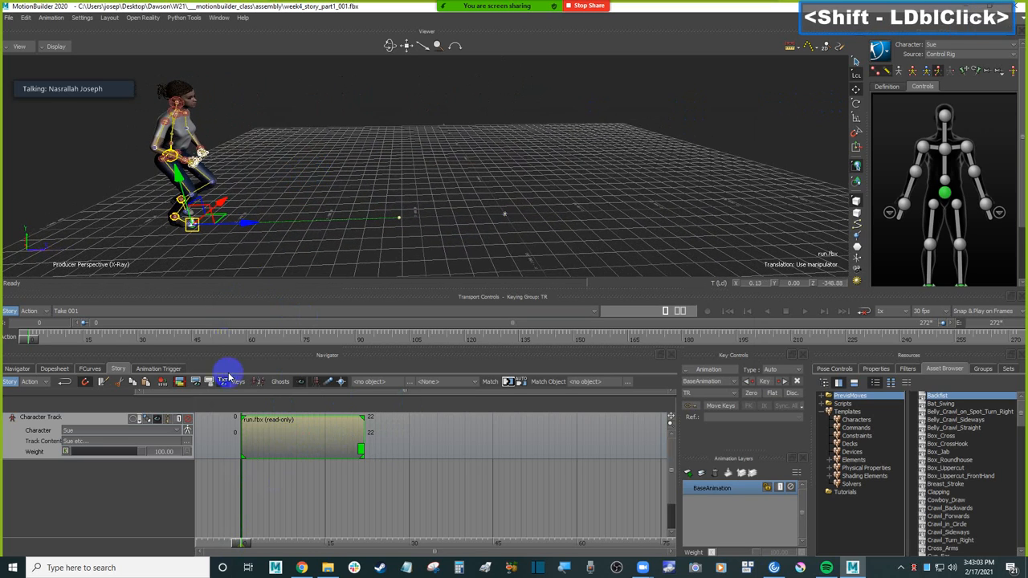
Step: Examine Sue's relocated starting pose from a lower angle, switching between Models Only and X-Ray display
{"action": "mouse_move", "coordinate": [36, 338]}
{"action": "left_mouse_down"}
{"action": "mouse_move", "coordinate": [124, 339]}
{"action": "mouse_move", "coordinate": [18, 340]}
{"action": "left_mouse_up"}
{"action": "left_click_drag", "start_coordinate": [436, 156], "coordinate": [459, 168], "text": "ctrl"}
{"action": "double_click", "coordinate": [458, 168]}
{"action": "key", "text": "ctrl+a"}
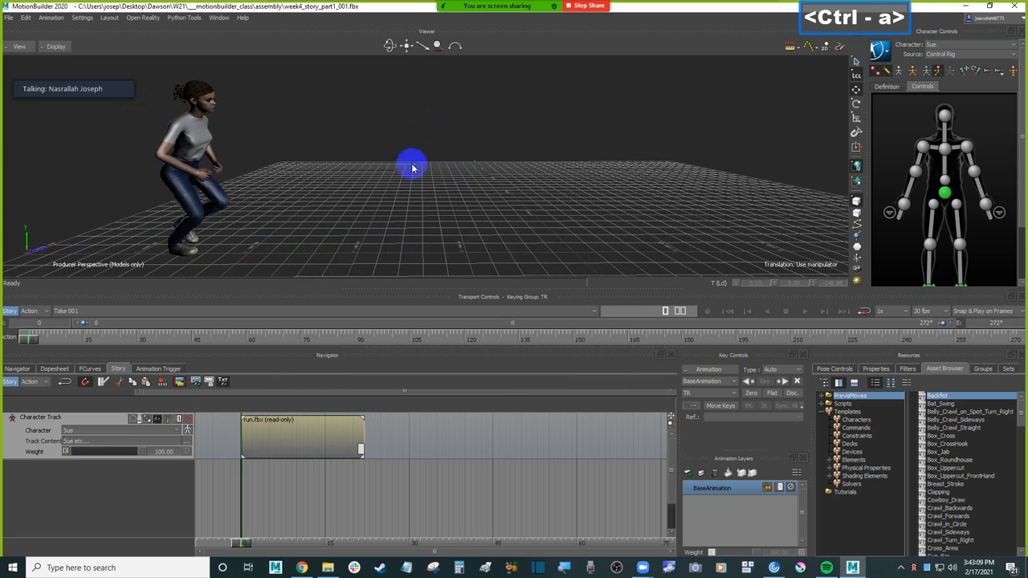
{"action": "key", "text": "ctrl+a"}
Step: Trim the end of the run clip to frame 15 and scrub to that frame to check the shortened run
{"action": "left_click", "coordinate": [314, 422]}
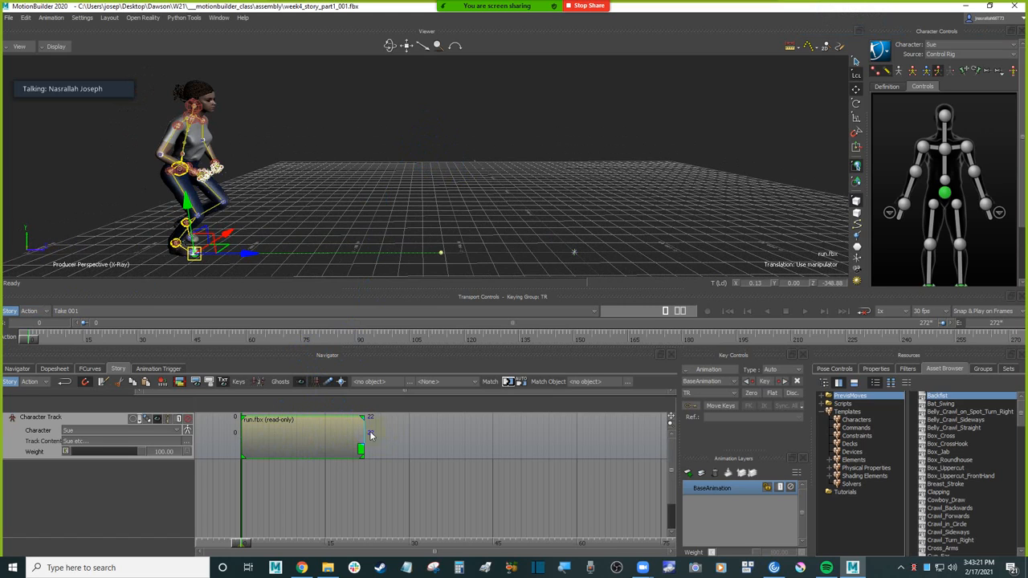
{"action": "left_click_drag", "start_coordinate": [240, 544], "coordinate": [298, 533]}
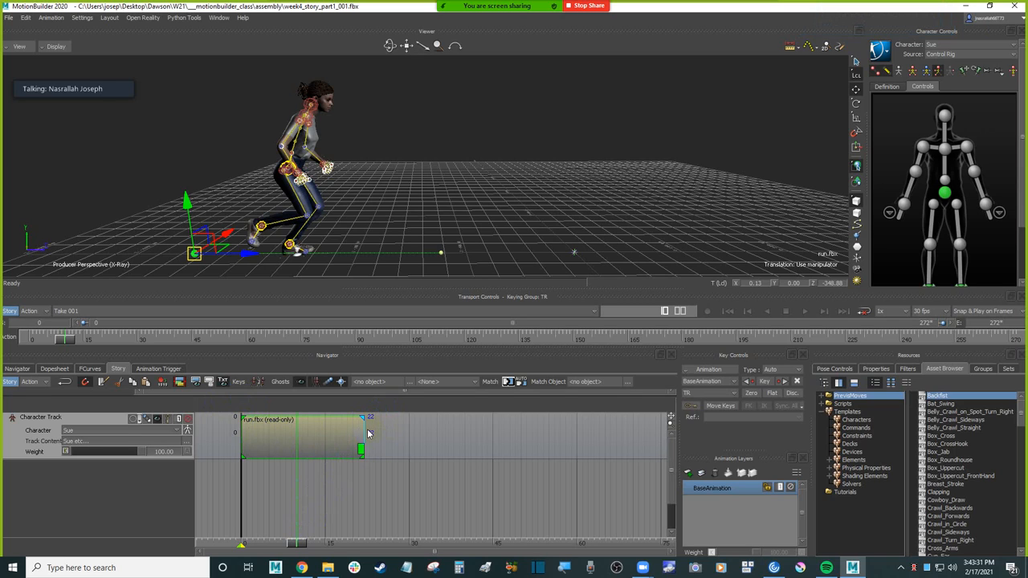
{"action": "left_click_drag", "start_coordinate": [366, 431], "coordinate": [321, 433]}
{"action": "left_click_drag", "start_coordinate": [308, 544], "coordinate": [325, 543]}
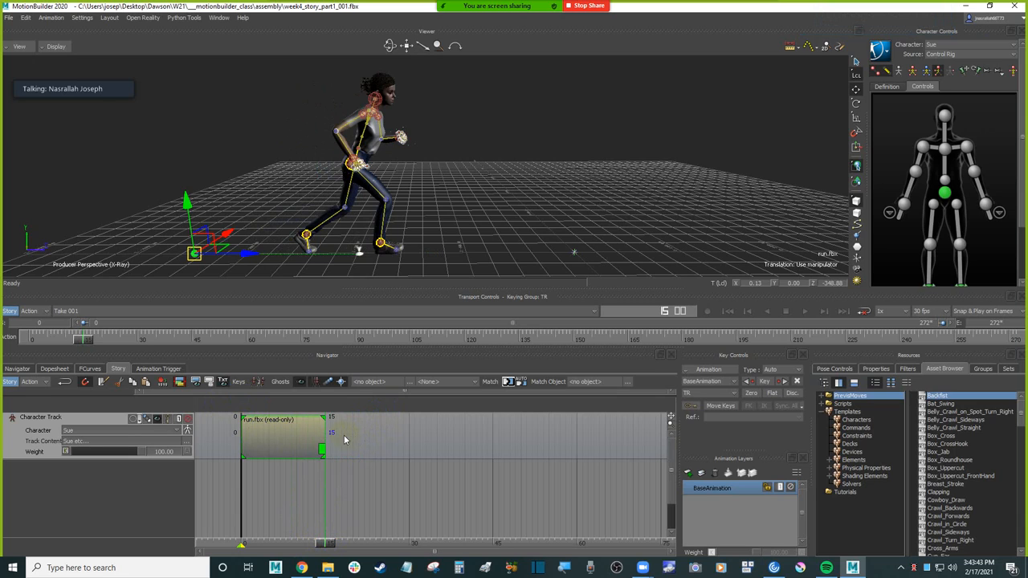
Step: Extend the end of the run clip to frame 33 so the run cycle loops
{"action": "left_click_drag", "start_coordinate": [322, 431], "coordinate": [408, 431]}
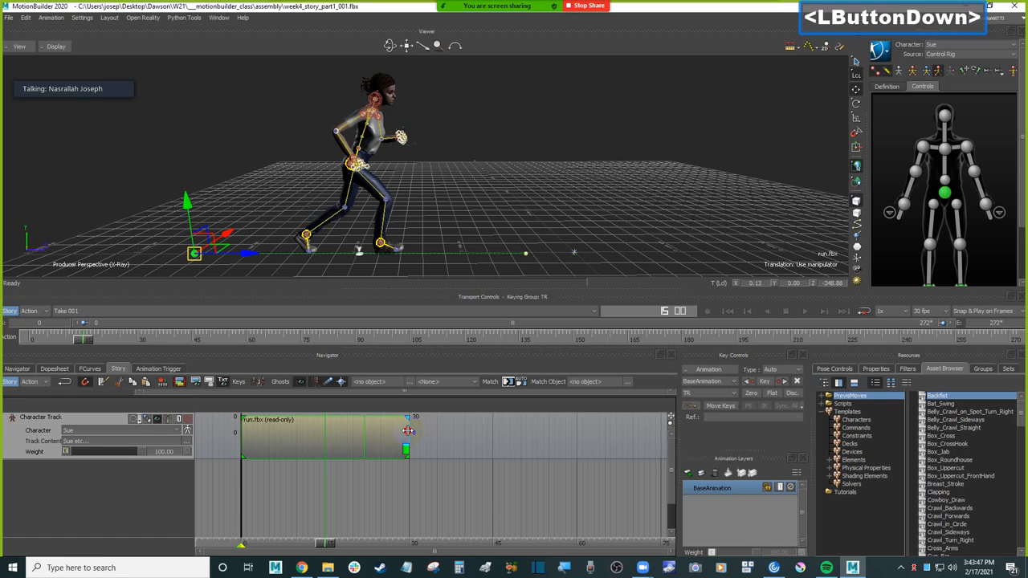
{"action": "mouse_move", "coordinate": [409, 434]}
{"action": "left_mouse_down"}
{"action": "mouse_move", "coordinate": [367, 433]}
{"action": "mouse_move", "coordinate": [429, 435]}
{"action": "left_mouse_up"}
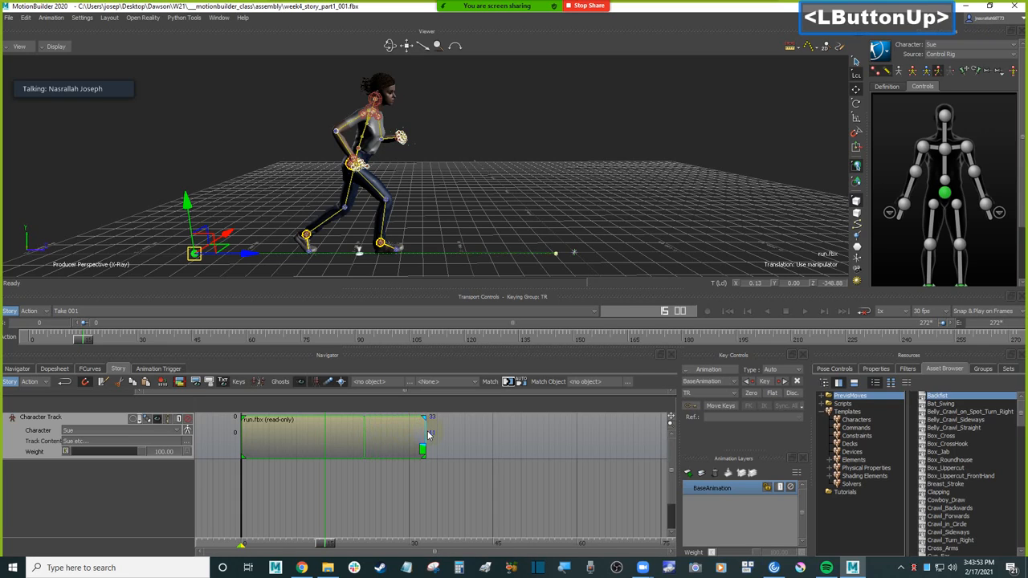
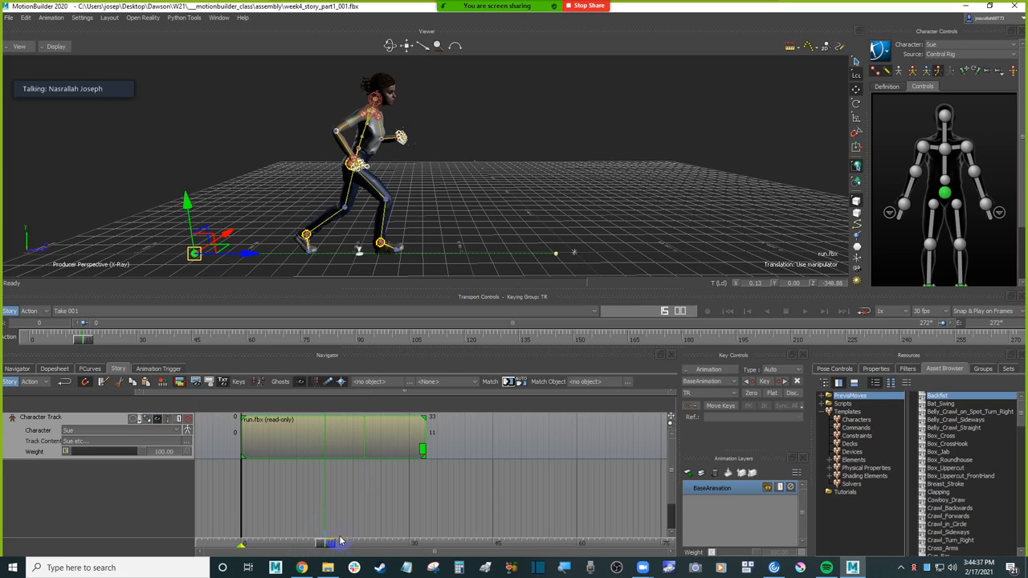
Step: Set the end of the run clip back to frame 22 so only a single run cycle remains
{"action": "key", "text": "ctrl+z"}
{"action": "left_click_drag", "start_coordinate": [319, 429], "coordinate": [361, 429]}
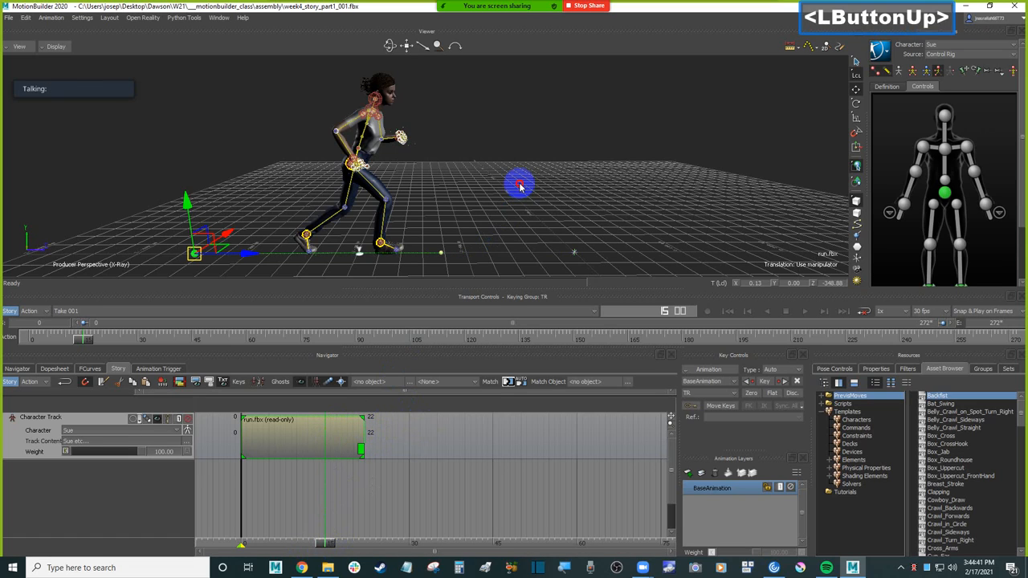
Step: Examine Sue in the Producer Front view at the first and last frames of the take
{"action": "key", "text": "ctrl"}
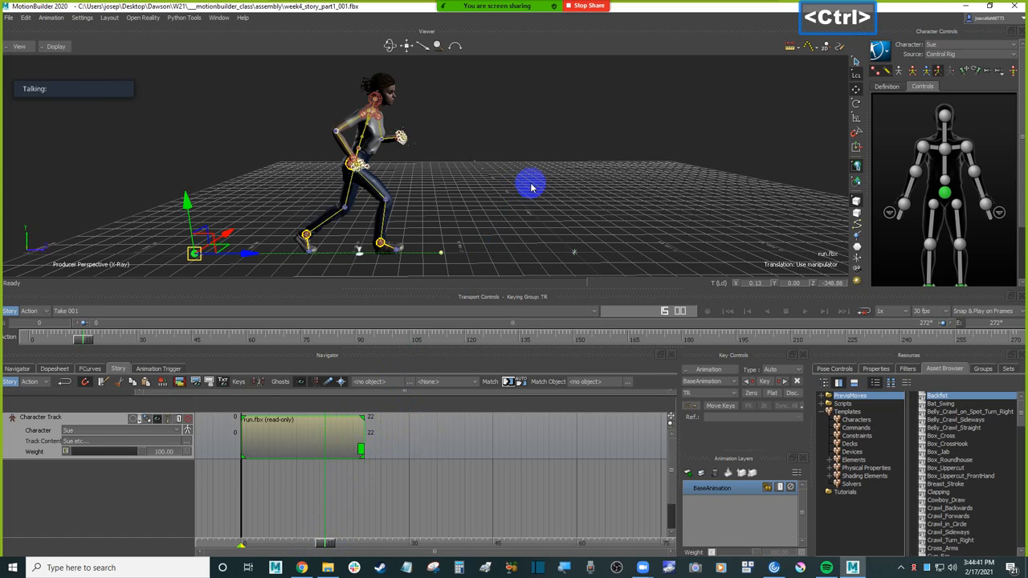
{"action": "left_click", "coordinate": [24, 47]}
{"action": "mouse_move", "coordinate": [61, 93]}
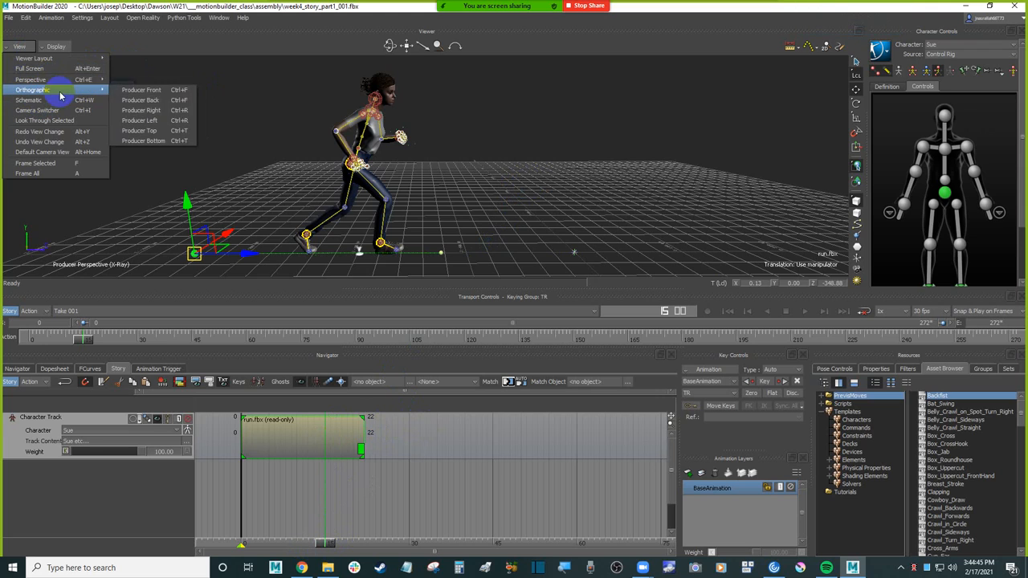
{"action": "left_click", "coordinate": [150, 93]}
{"action": "left_click_drag", "start_coordinate": [562, 149], "coordinate": [568, 103], "text": "ctrl"}
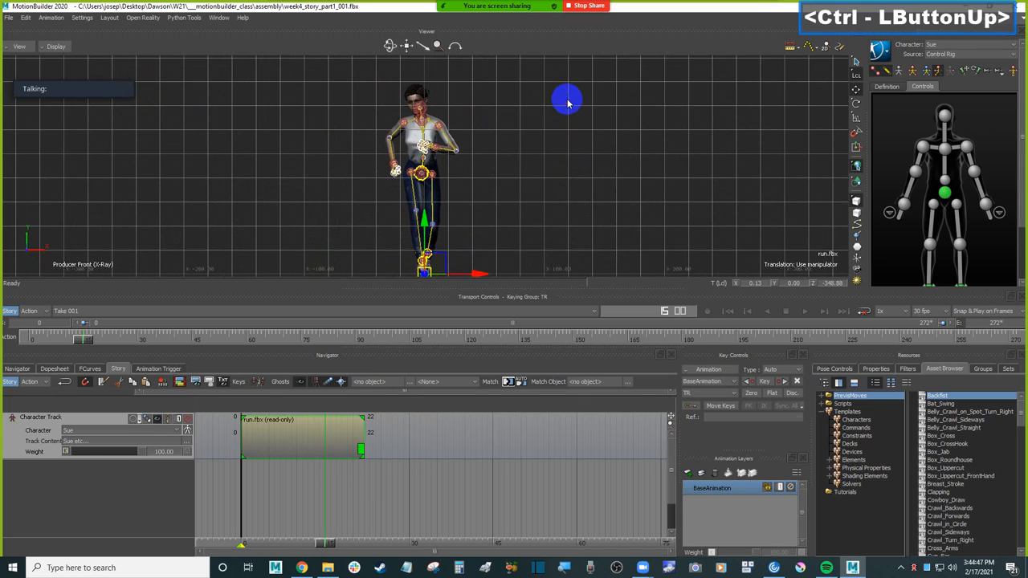
{"action": "left_click", "coordinate": [725, 312]}
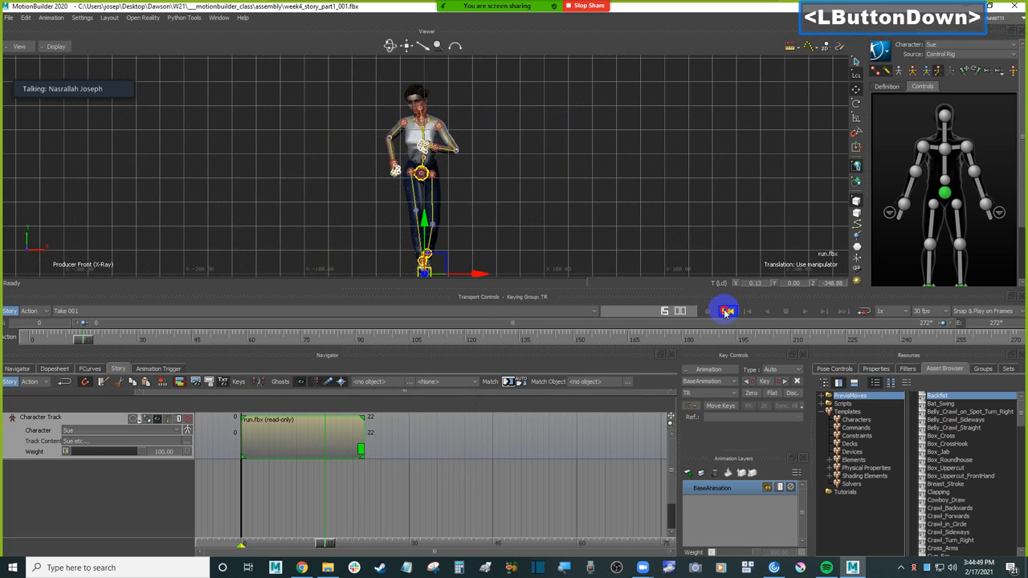
{"action": "left_click_drag", "start_coordinate": [608, 213], "coordinate": [707, 253], "text": "ctrl"}
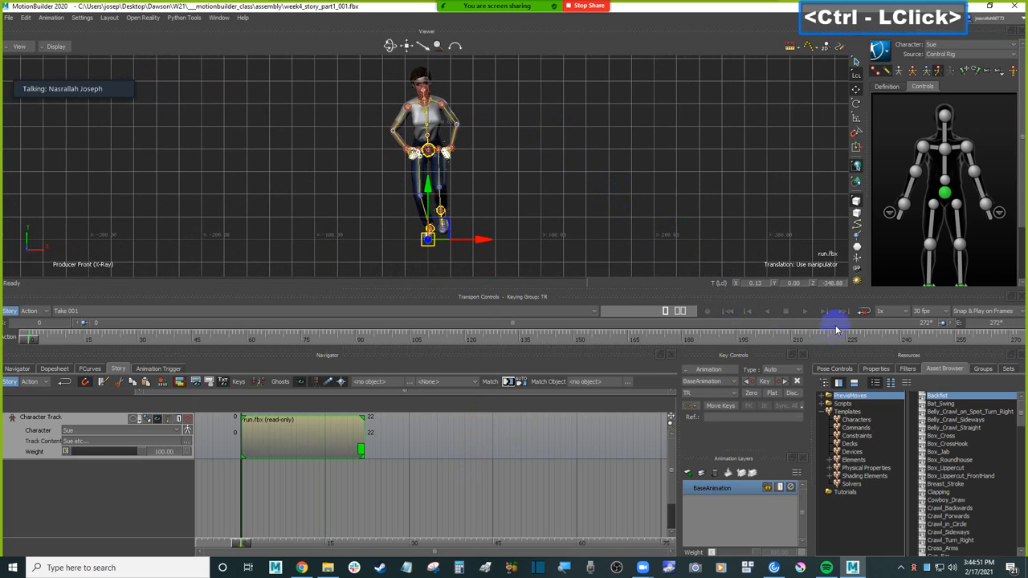
{"action": "left_click", "coordinate": [842, 310]}
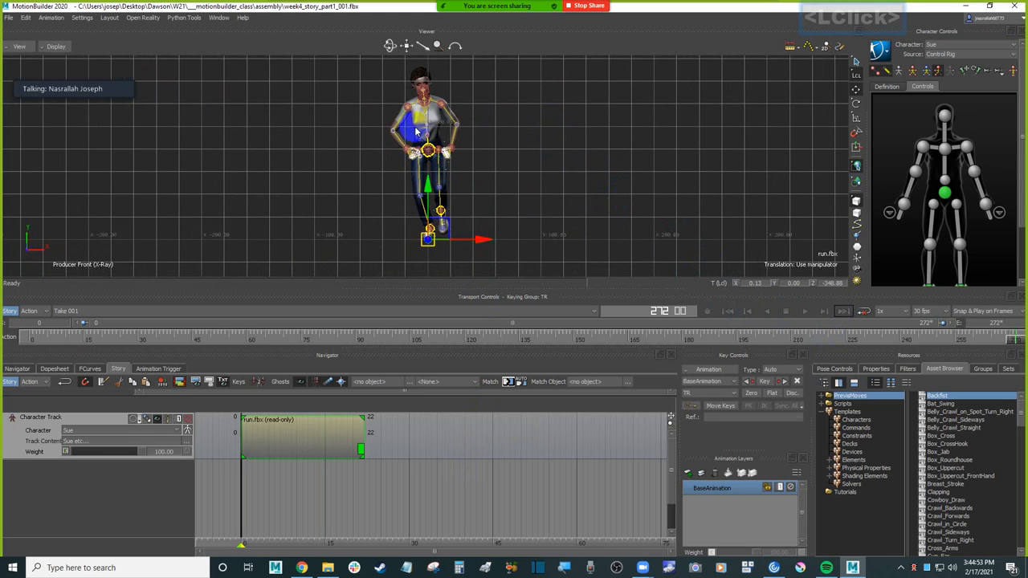
Step: Return to the Producer Perspective view and compare Sue's position at the take's first and last frames
{"action": "key", "text": "ctrl+e"}
{"action": "left_click_drag", "start_coordinate": [541, 188], "coordinate": [546, 189], "text": "ctrl"}
{"action": "key", "text": "ctrl+Home"}
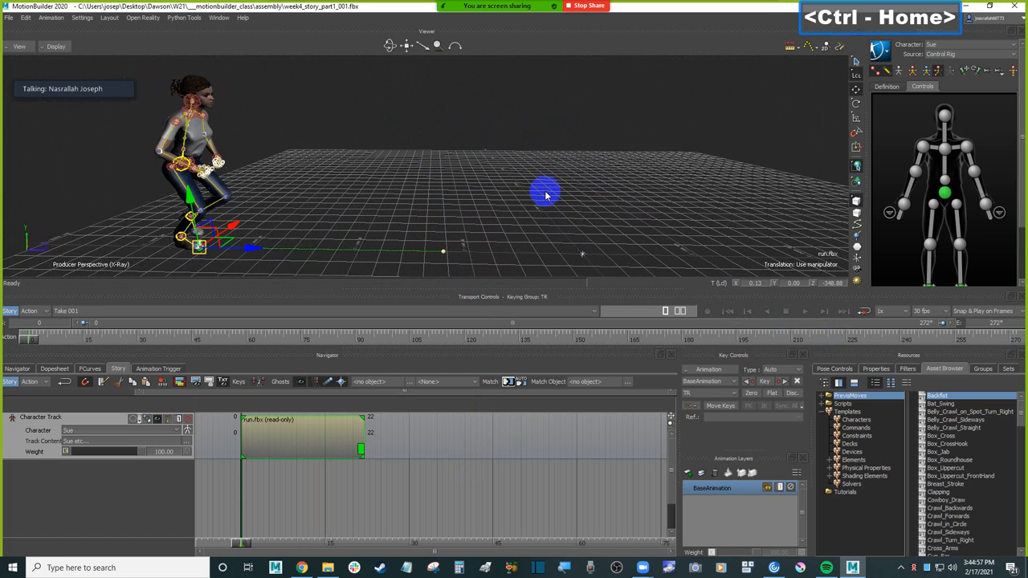
{"action": "left_click", "coordinate": [842, 311]}
{"action": "left_click", "coordinate": [647, 181]}
Step: Extend the end of the run clip to frame 47 so the run cycle repeats
{"action": "left_click", "coordinate": [476, 412]}
{"action": "left_click", "coordinate": [310, 425]}
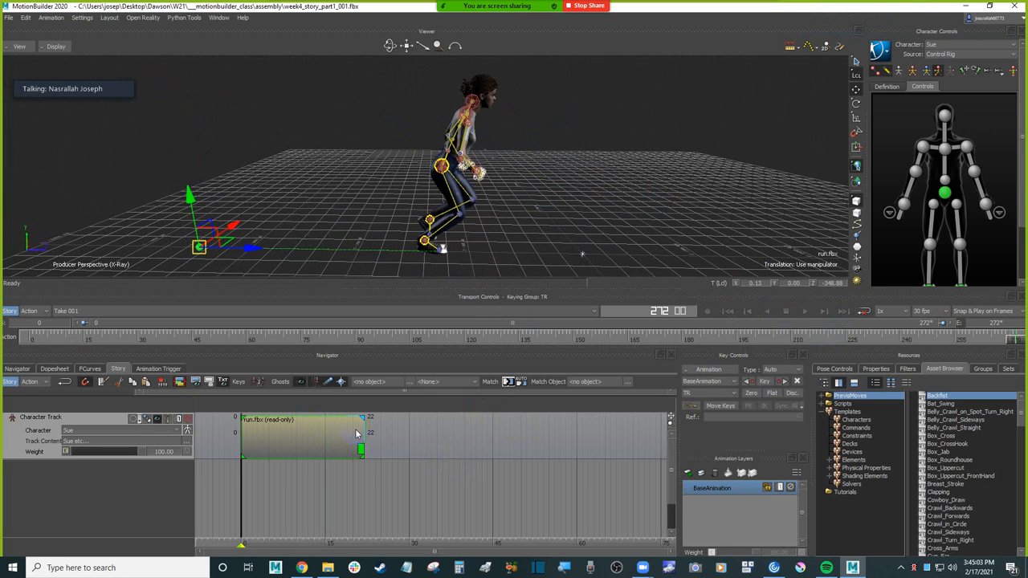
{"action": "left_click", "coordinate": [306, 451]}
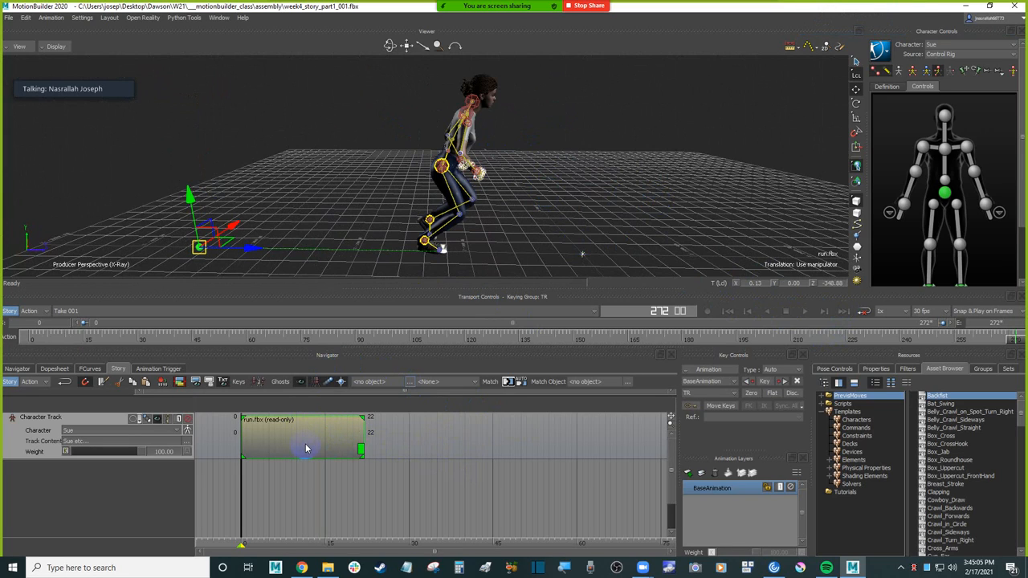
{"action": "left_click_drag", "start_coordinate": [362, 429], "coordinate": [501, 430]}
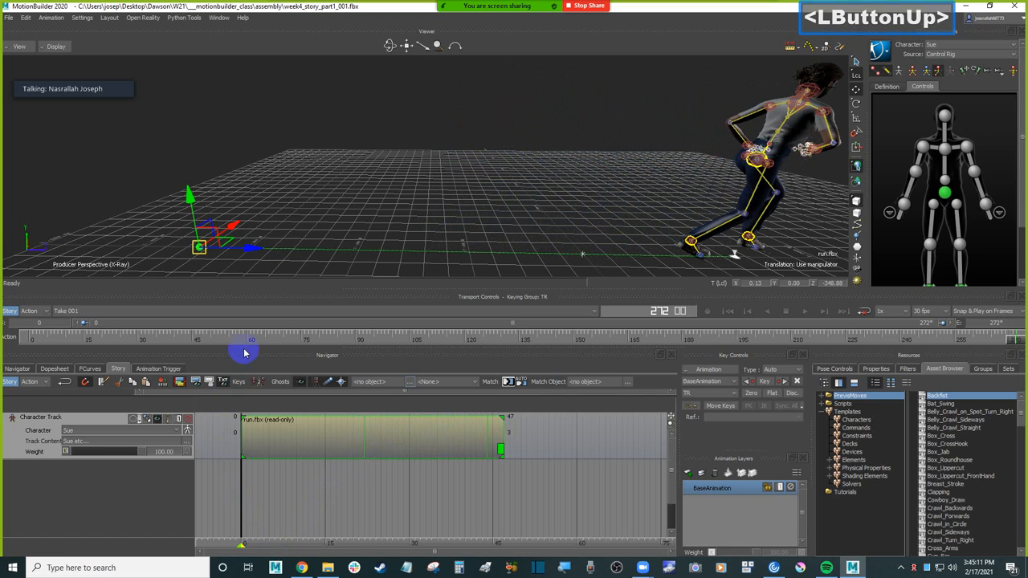
Step: Scrub between frames 5 and 29 to examine how the second run cycle continues from the first
{"action": "left_click", "coordinate": [306, 486]}
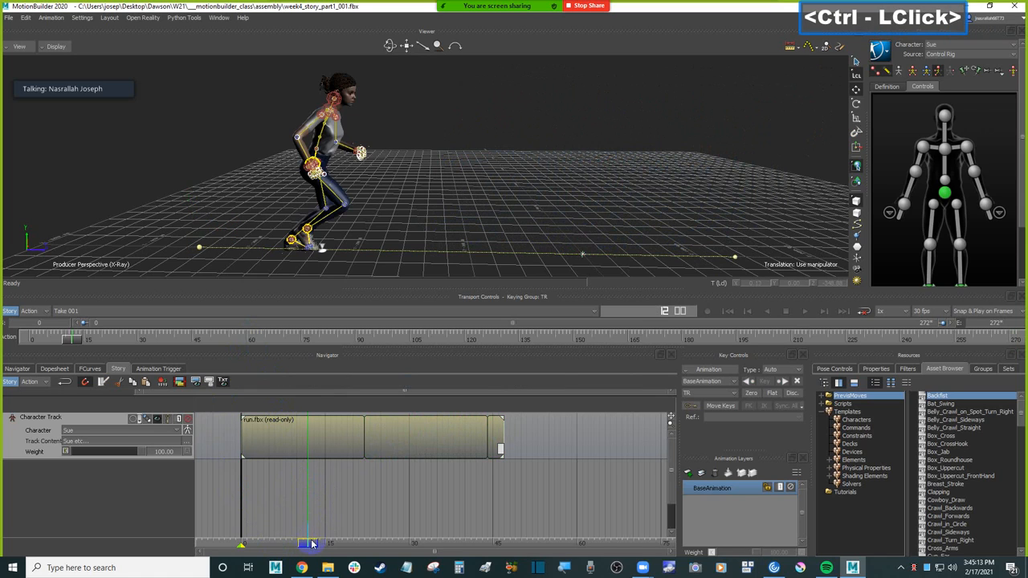
{"action": "left_click_drag", "start_coordinate": [310, 542], "coordinate": [369, 539]}
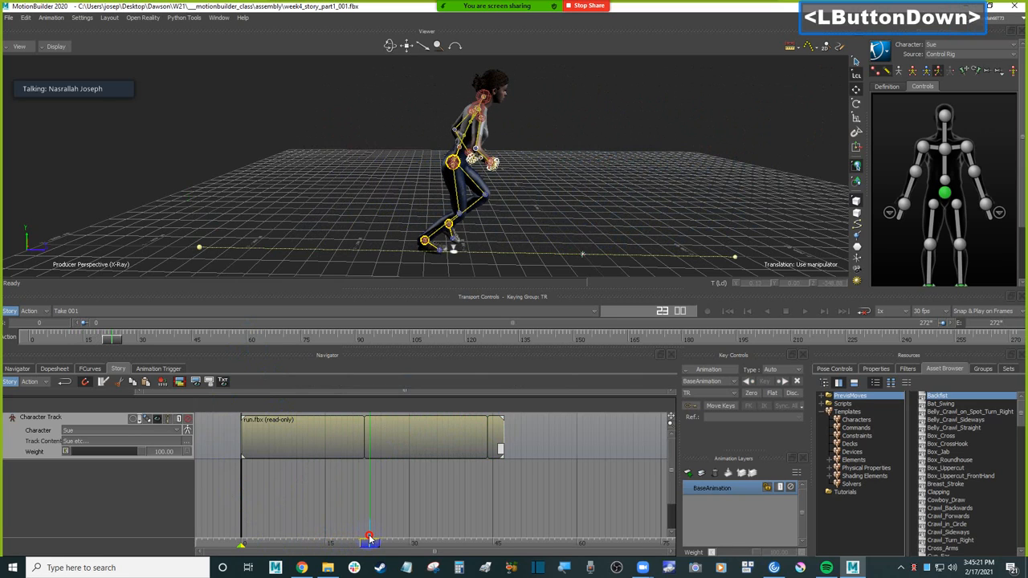
{"action": "mouse_move", "coordinate": [369, 539]}
{"action": "left_mouse_down"}
{"action": "mouse_move", "coordinate": [502, 539]}
{"action": "mouse_move", "coordinate": [305, 534]}
{"action": "mouse_move", "coordinate": [373, 534]}
{"action": "left_mouse_up"}
{"action": "scroll", "coordinate": [439, 122], "scroll_direction": "down", "scroll_amount": 2}
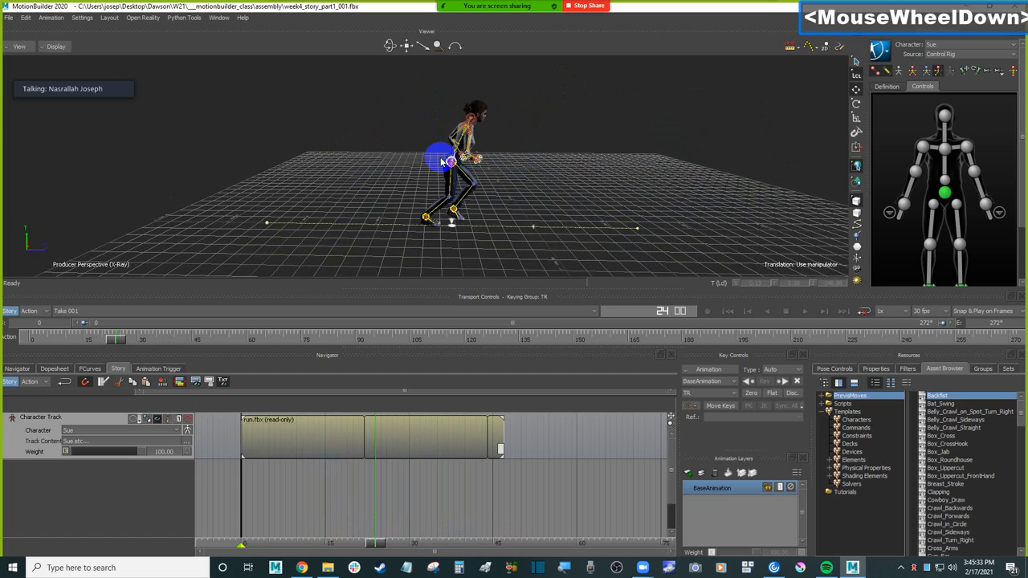
{"action": "scroll", "coordinate": [436, 160], "scroll_direction": "down", "scroll_amount": 1}
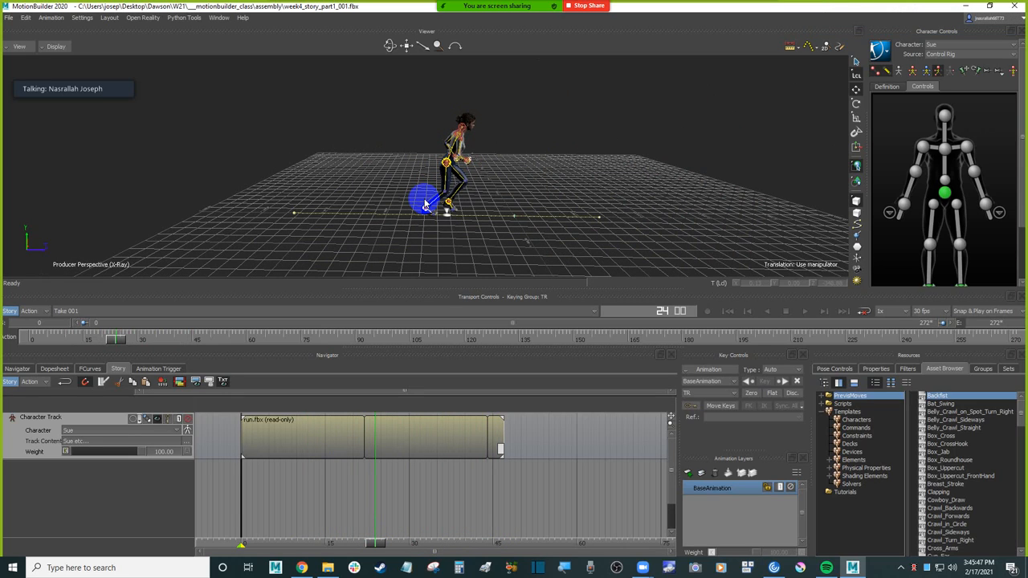
{"action": "left_click_drag", "start_coordinate": [344, 544], "coordinate": [269, 541]}
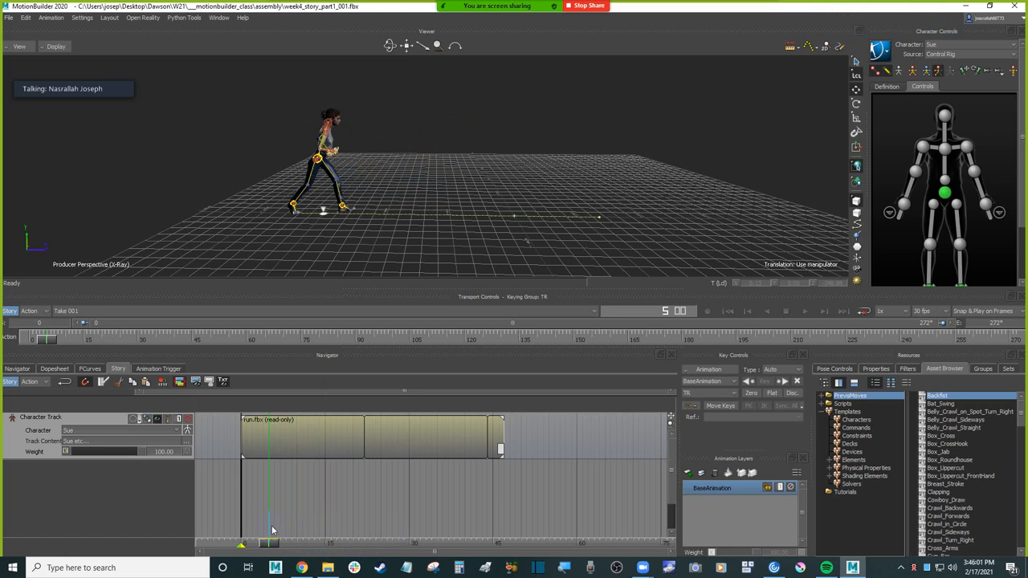
{"action": "left_click_drag", "start_coordinate": [270, 539], "coordinate": [404, 534]}
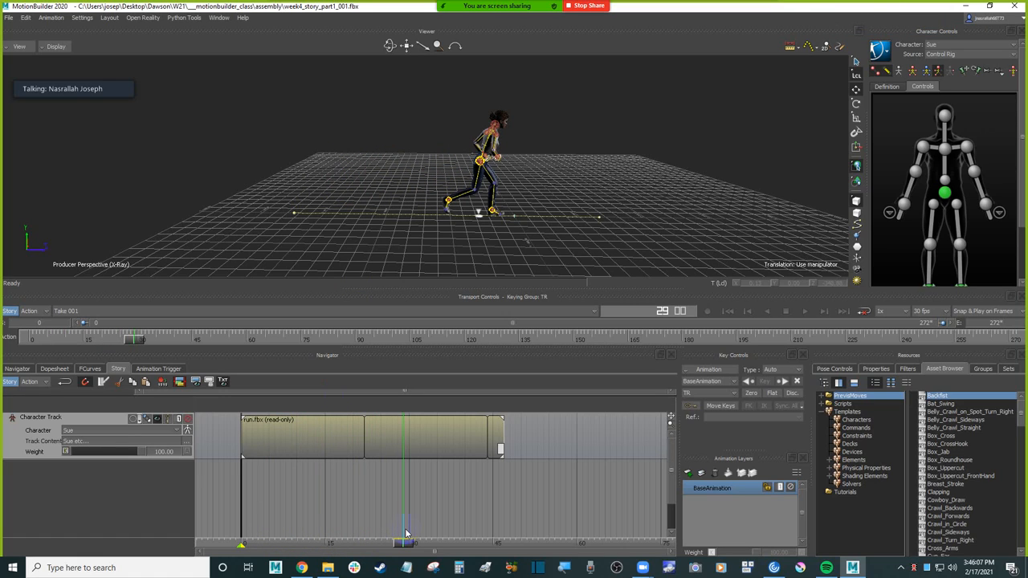
{"action": "mouse_move", "coordinate": [403, 542]}
{"action": "left_mouse_down"}
{"action": "mouse_move", "coordinate": [261, 542]}
{"action": "mouse_move", "coordinate": [351, 541]}
{"action": "mouse_move", "coordinate": [364, 531]}
{"action": "left_mouse_up"}
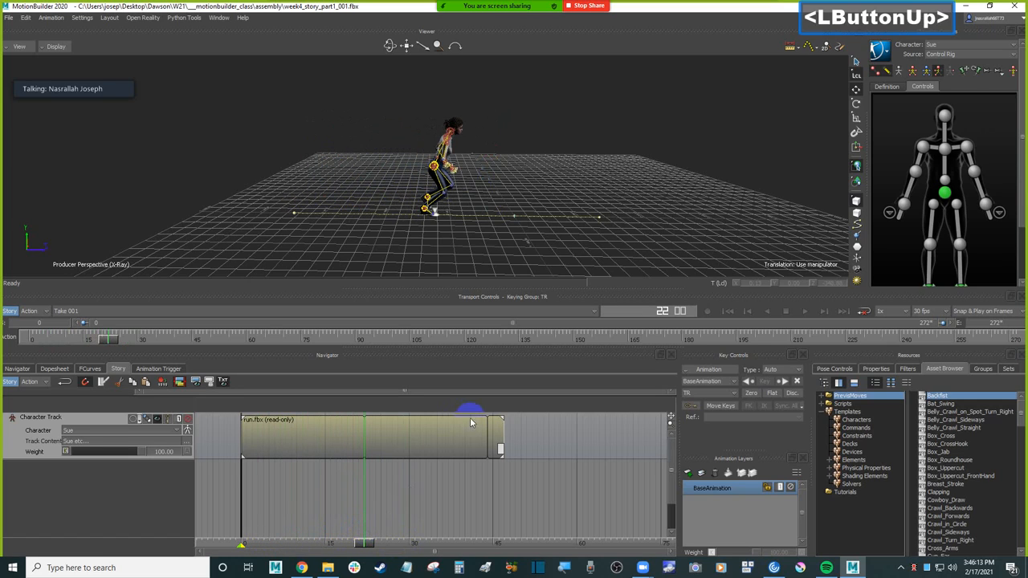
Step: Trim the run clip's end to frame 22 and try looping it again out to frame 51
{"action": "left_click_drag", "start_coordinate": [504, 434], "coordinate": [363, 434]}
{"action": "left_click_drag", "start_coordinate": [365, 543], "coordinate": [356, 543]}
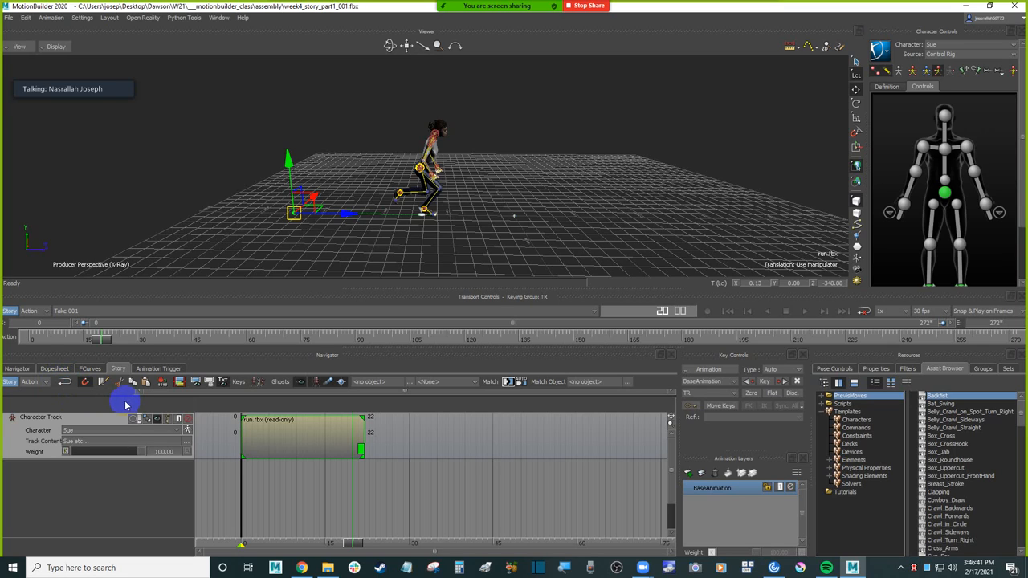
{"action": "left_click_drag", "start_coordinate": [360, 433], "coordinate": [519, 437]}
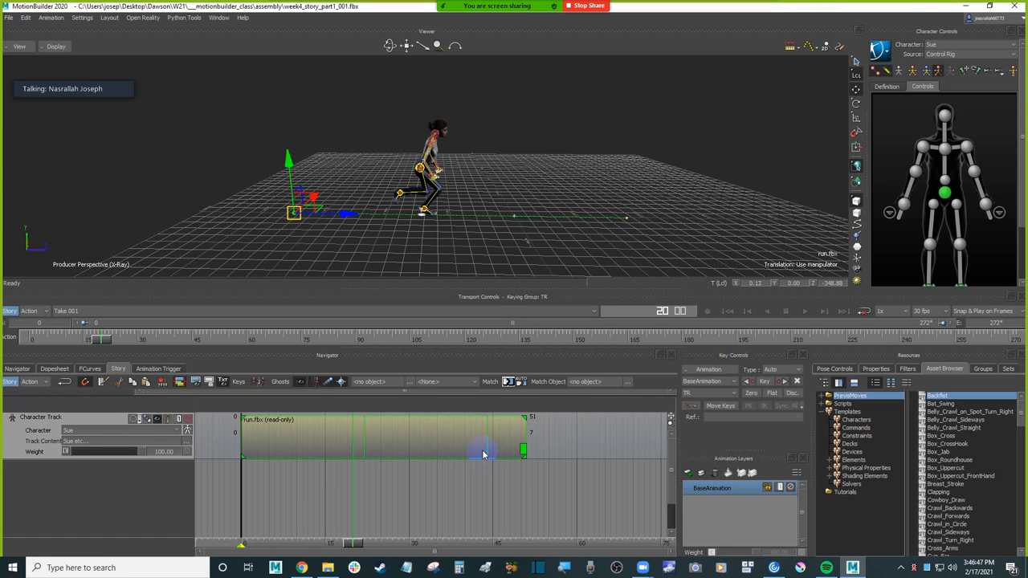
{"action": "key", "text": "ctrl+z"}
Step: Switch clip editing from looping to time scaling and try slowing the run by stretching its end to frame 34
{"action": "left_click", "coordinate": [65, 383]}
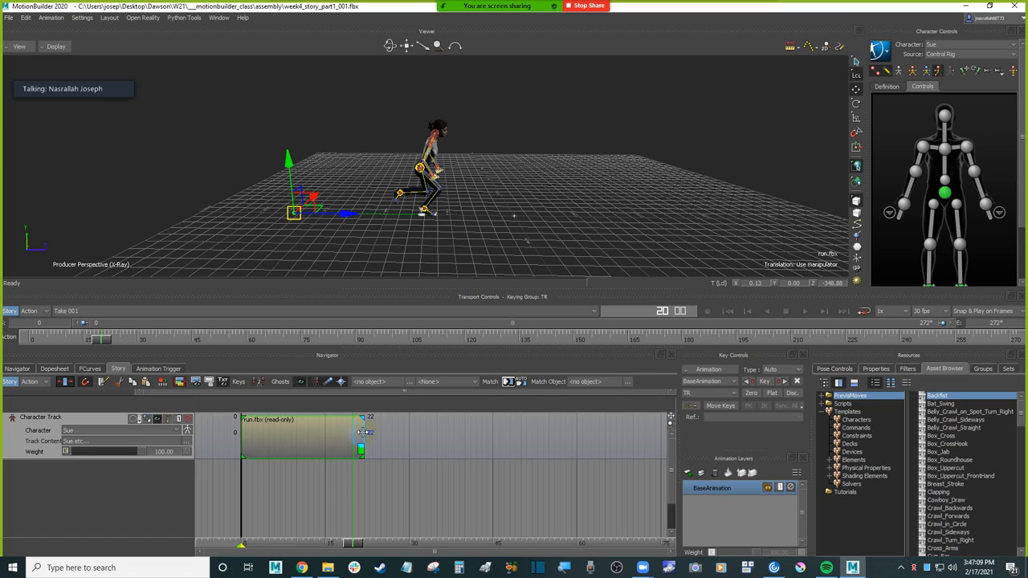
{"action": "left_click_drag", "start_coordinate": [360, 432], "coordinate": [429, 432]}
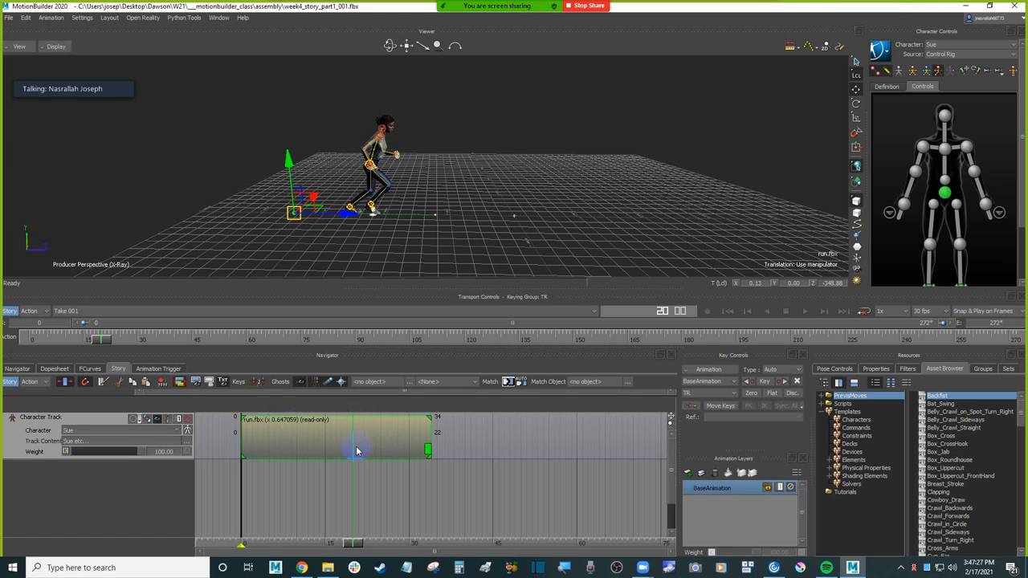
{"action": "left_click_drag", "start_coordinate": [356, 544], "coordinate": [245, 531]}
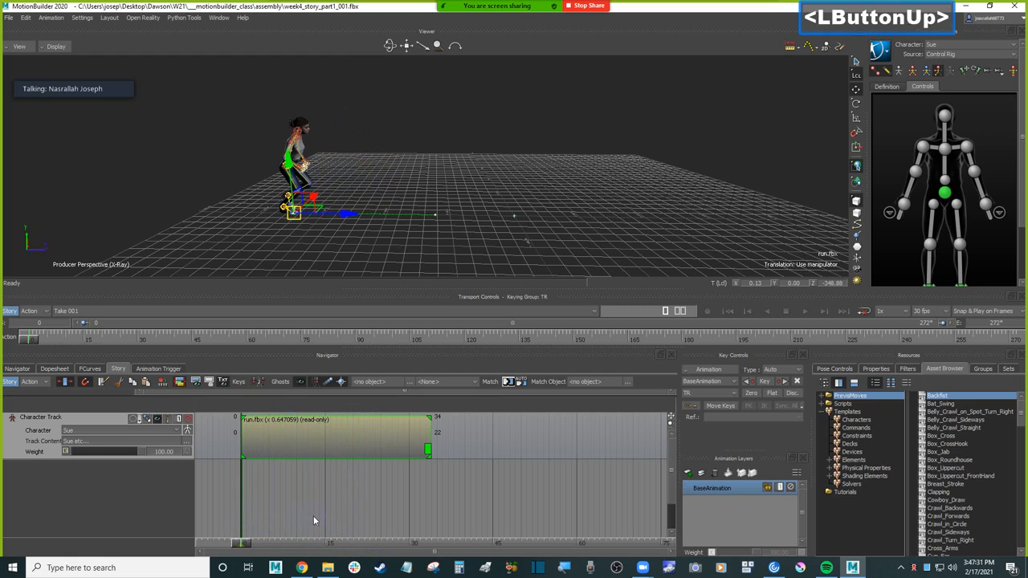
{"action": "key", "text": "ctrl+space"}
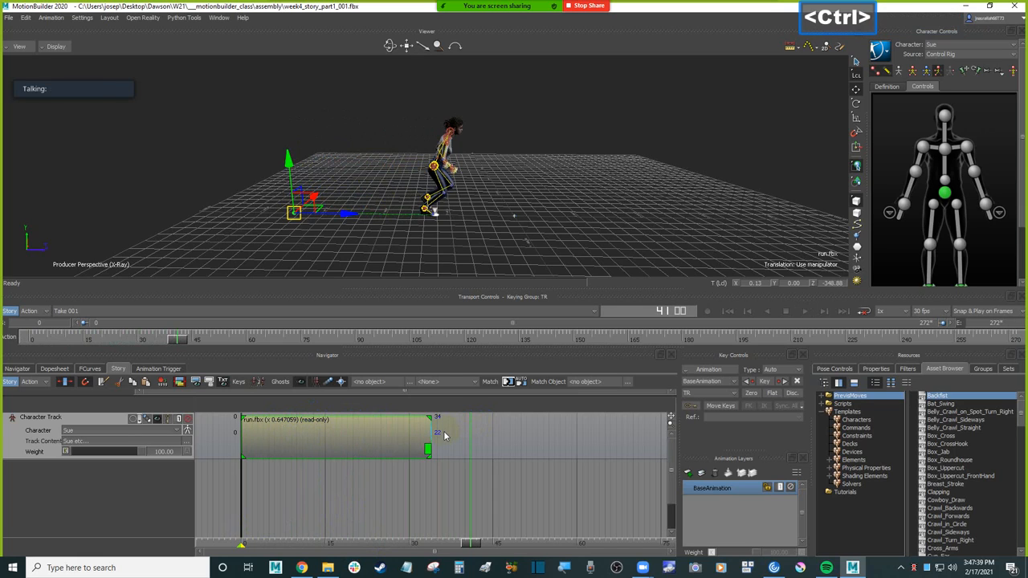
{"action": "key", "text": "ctrl+z"}
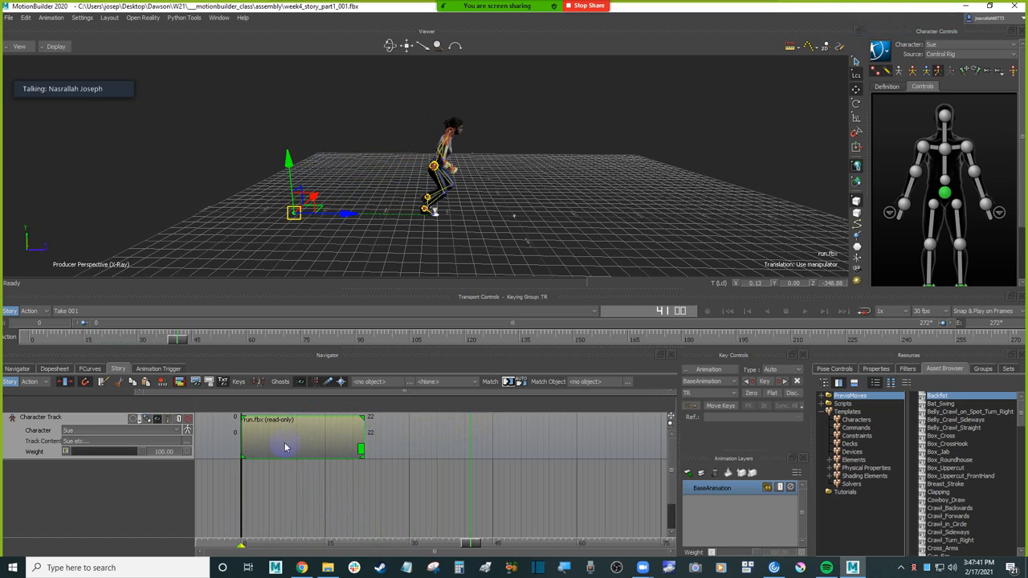
Step: Play the run at its original speed and try speeding it up by scaling the clip's end to frame 16
{"action": "key", "text": "ctrl+space"}
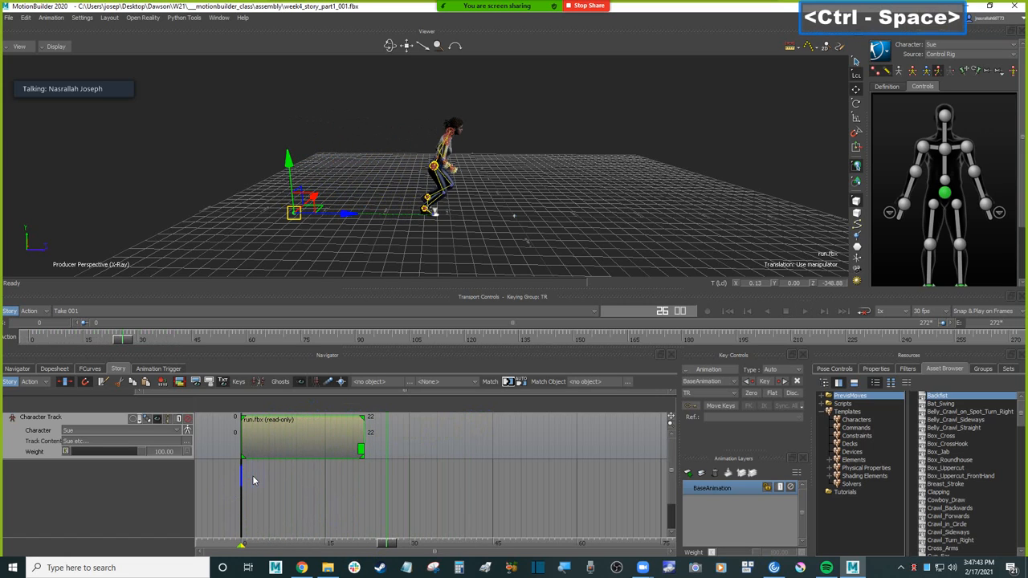
{"action": "left_click_drag", "start_coordinate": [363, 434], "coordinate": [325, 438]}
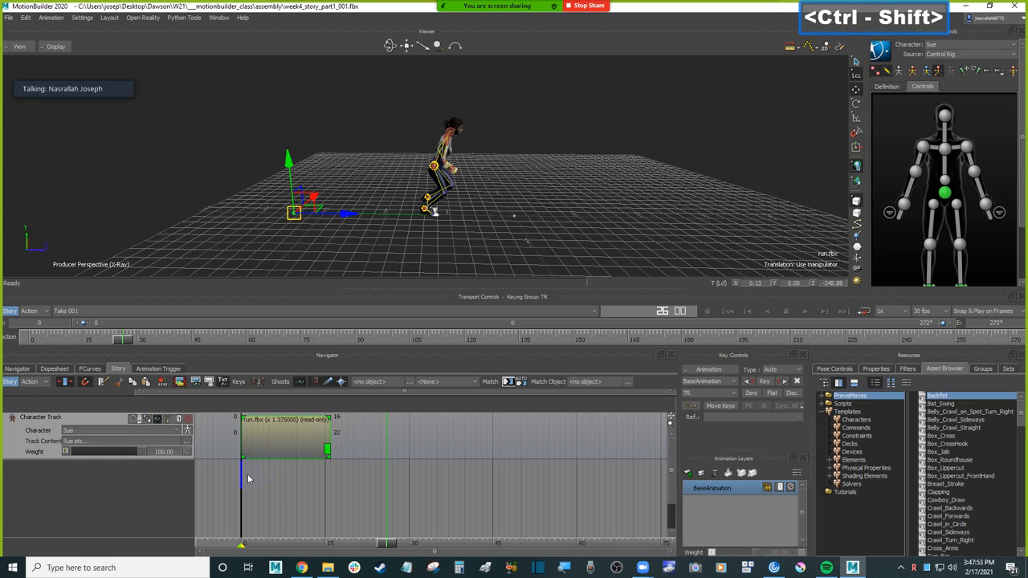
{"action": "left_click", "coordinate": [242, 470], "text": "ctrl+shift"}
{"action": "key", "text": "ctrl+space"}
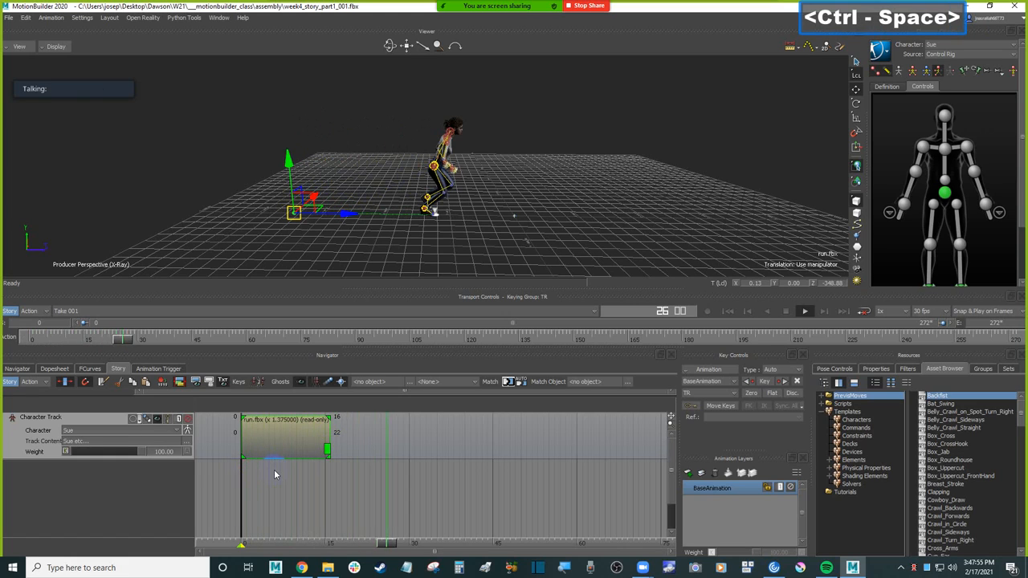
{"action": "left_click", "coordinate": [245, 485], "text": "ctrl+shift"}
{"action": "key", "text": "ctrl+space"}
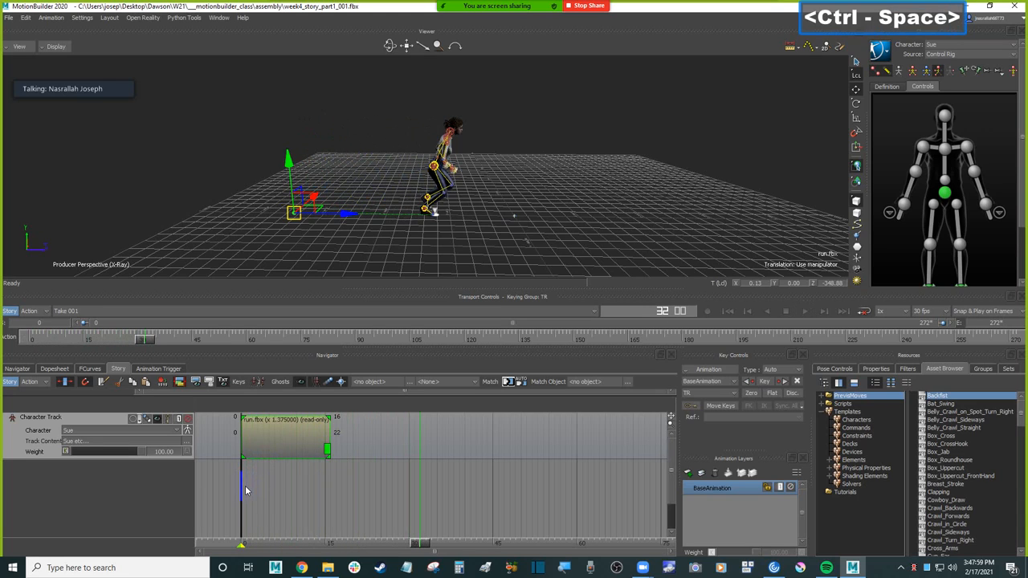
{"action": "key", "text": "ctrl+z"}
Step: Switch clip editing back to looping and try extending the end of the run clip to frame 33
{"action": "left_click", "coordinate": [65, 384]}
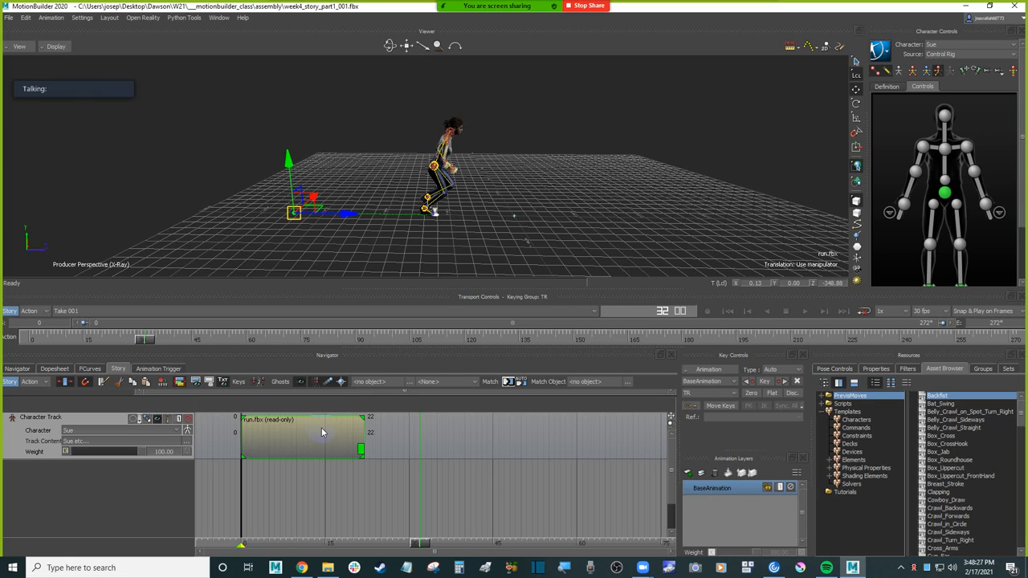
{"action": "left_click", "coordinate": [68, 386]}
{"action": "left_click_drag", "start_coordinate": [363, 433], "coordinate": [434, 433]}
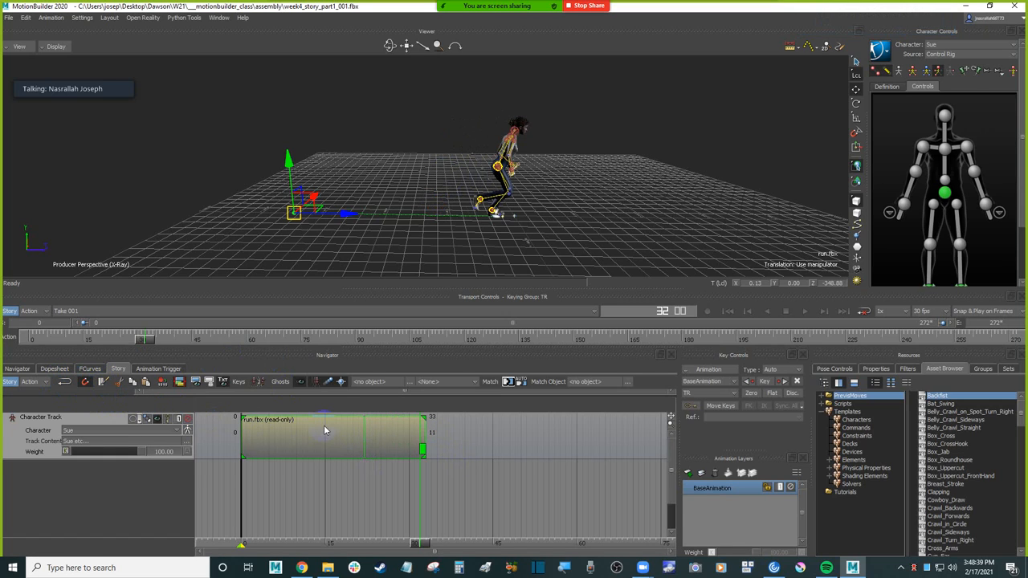
{"action": "key", "text": "ctrl+z"}
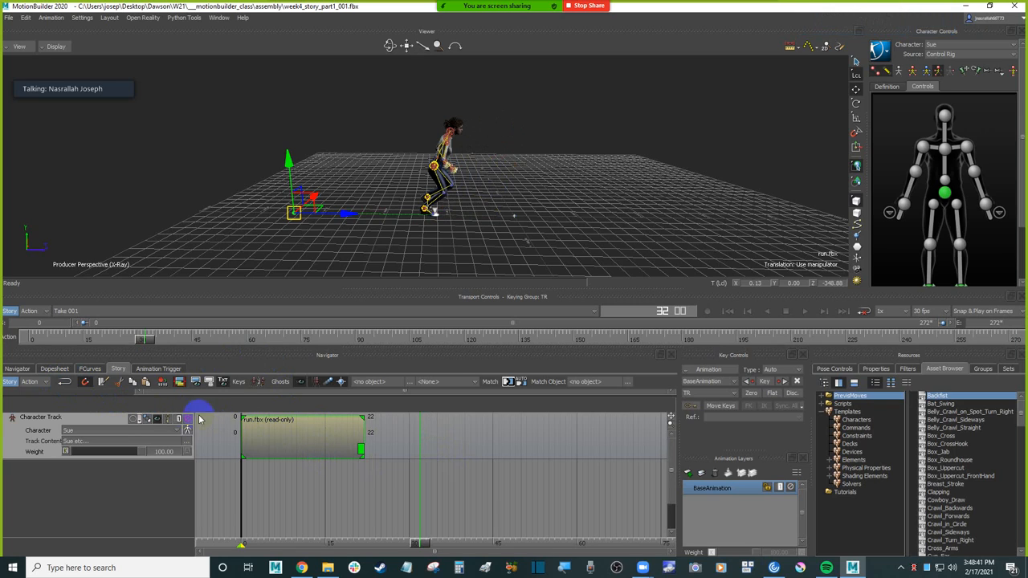
Step: Extend the end of the run clip to frame 66 so the run cycle repeats three times
{"action": "left_click", "coordinate": [99, 382]}
{"action": "left_click_drag", "start_coordinate": [363, 433], "coordinate": [607, 433]}
Step: Examine the seam between the first two run cycles by scrubbing between frames 17 and 22 from a higher angle
{"action": "left_click_drag", "start_coordinate": [420, 544], "coordinate": [365, 520]}
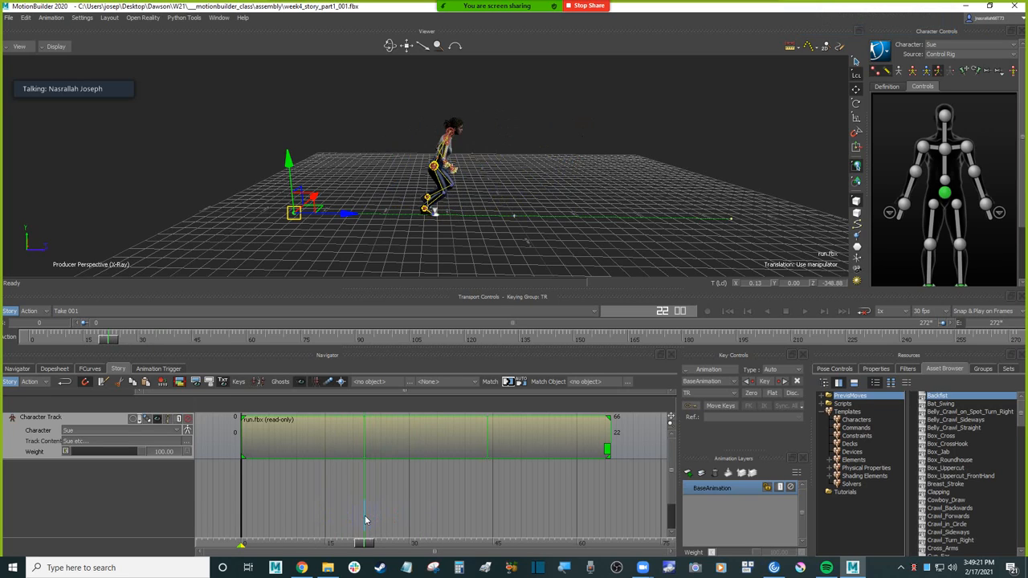
{"action": "left_click", "coordinate": [363, 541]}
{"action": "left_click_drag", "start_coordinate": [364, 539], "coordinate": [368, 539]}
{"action": "left_click_drag", "start_coordinate": [554, 177], "coordinate": [574, 202], "text": "ctrl"}
{"action": "left_click_drag", "start_coordinate": [580, 201], "coordinate": [502, 241], "text": "shift"}
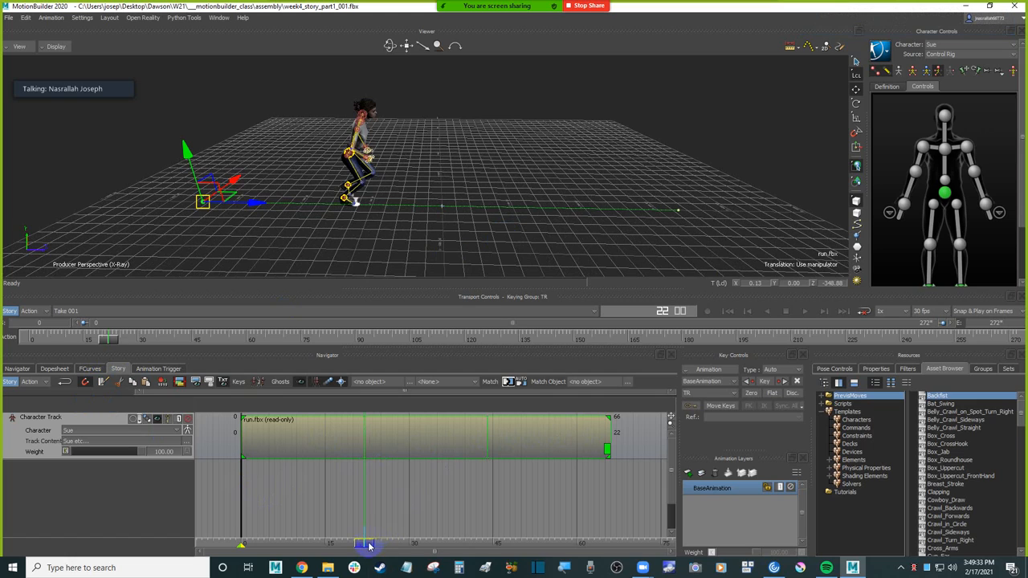
{"action": "left_click_drag", "start_coordinate": [366, 543], "coordinate": [337, 543]}
{"action": "left_click", "coordinate": [430, 443]}
{"action": "double_click", "coordinate": [431, 441]}
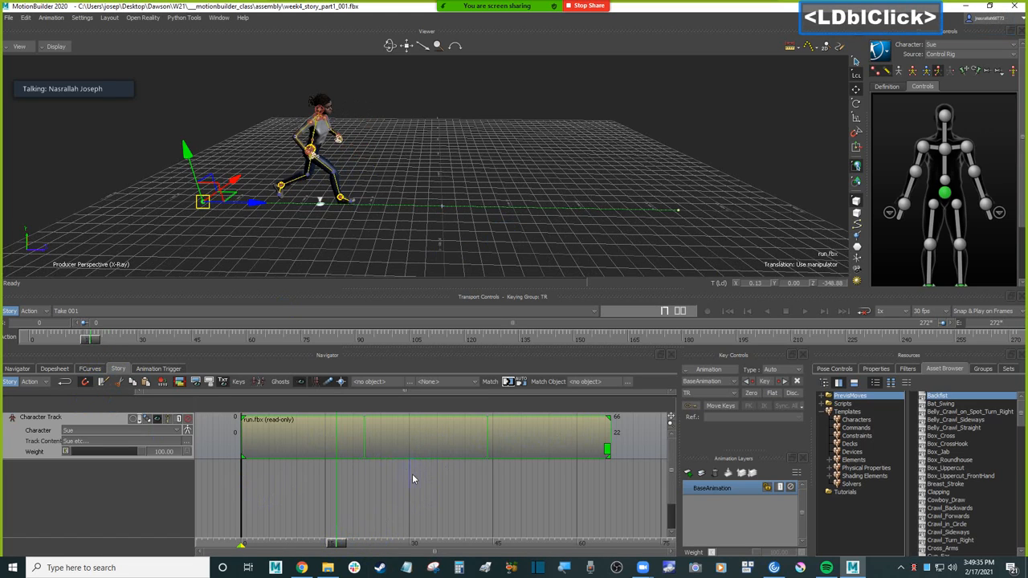
Step: Split the looped run clip at frame 22 with the Razor
{"action": "left_click_drag", "start_coordinate": [340, 544], "coordinate": [364, 543]}
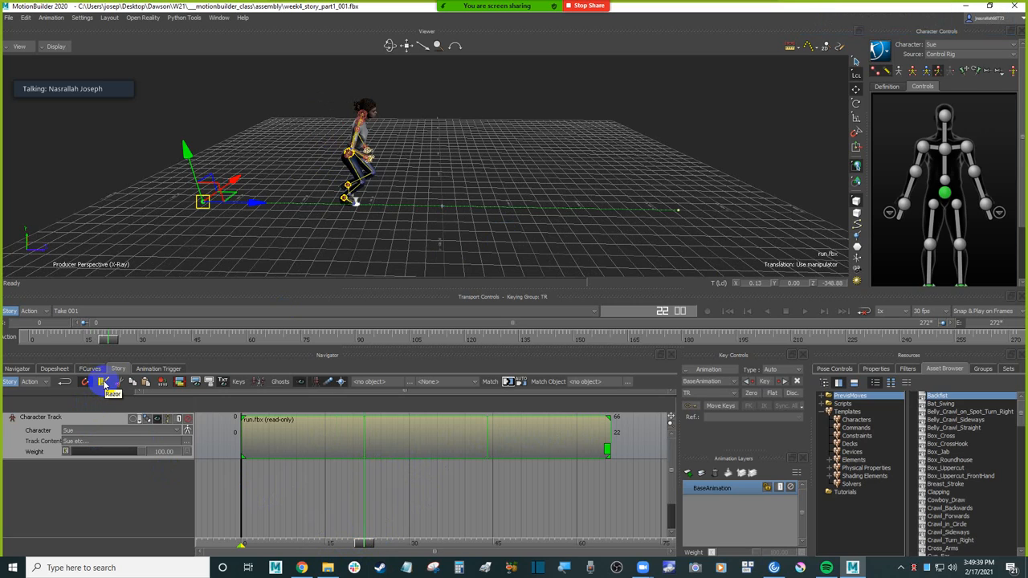
{"action": "left_click", "coordinate": [103, 383]}
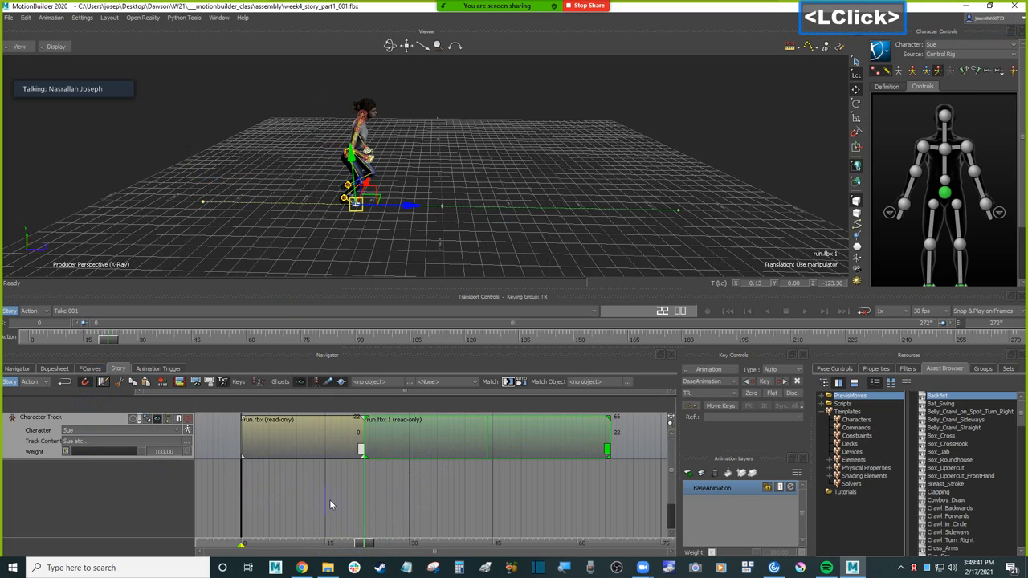
{"action": "left_click", "coordinate": [320, 442]}
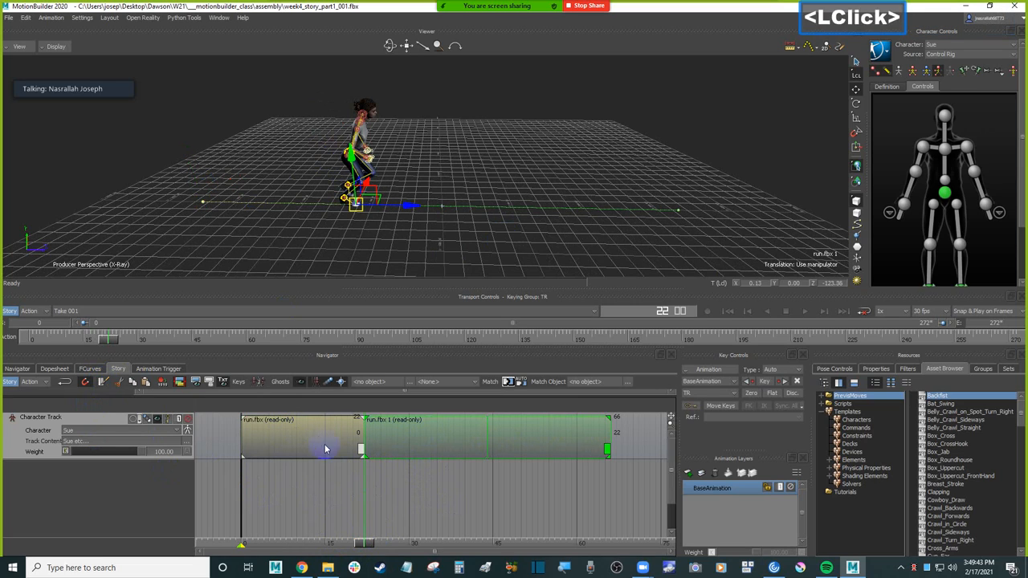
{"action": "double_click", "coordinate": [368, 482]}
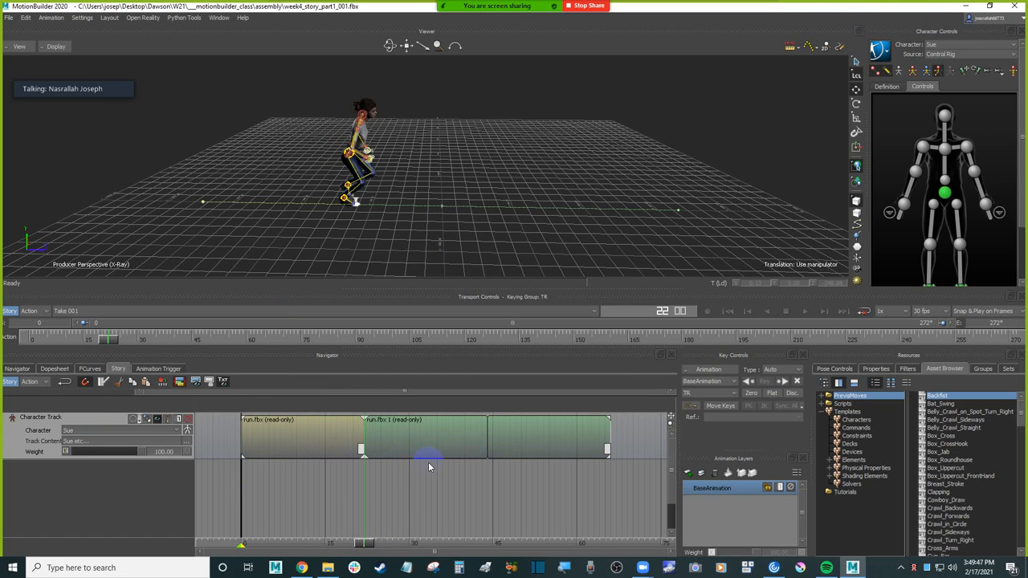
{"action": "left_click", "coordinate": [441, 482]}
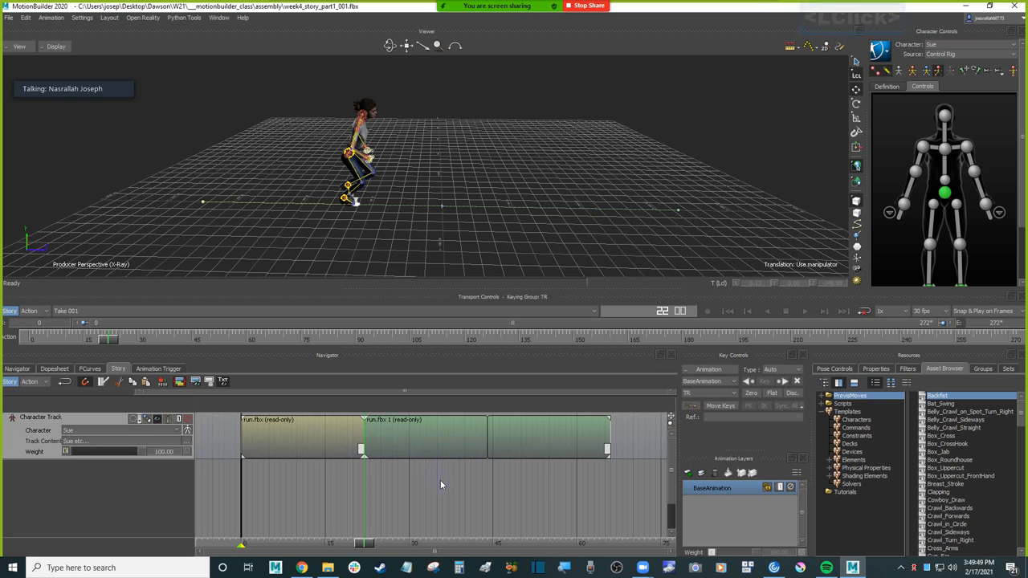
Step: Rotate the second run clip slightly about its vertical axis so the run path veers toward the back of the grid
{"action": "left_click_drag", "start_coordinate": [491, 192], "coordinate": [465, 268], "text": "ctrl"}
{"action": "left_click", "coordinate": [429, 445]}
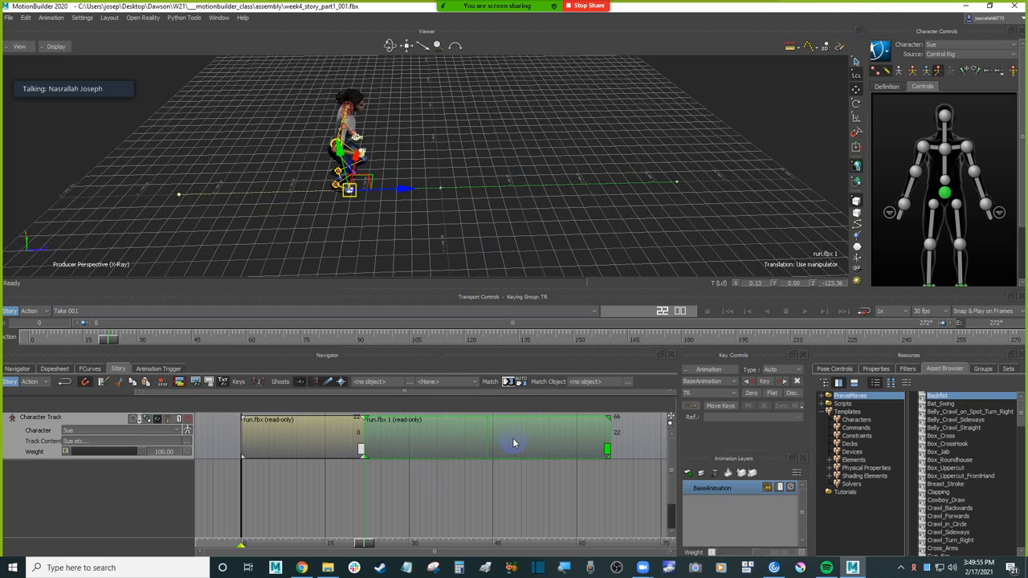
{"action": "left_click", "coordinate": [447, 213]}
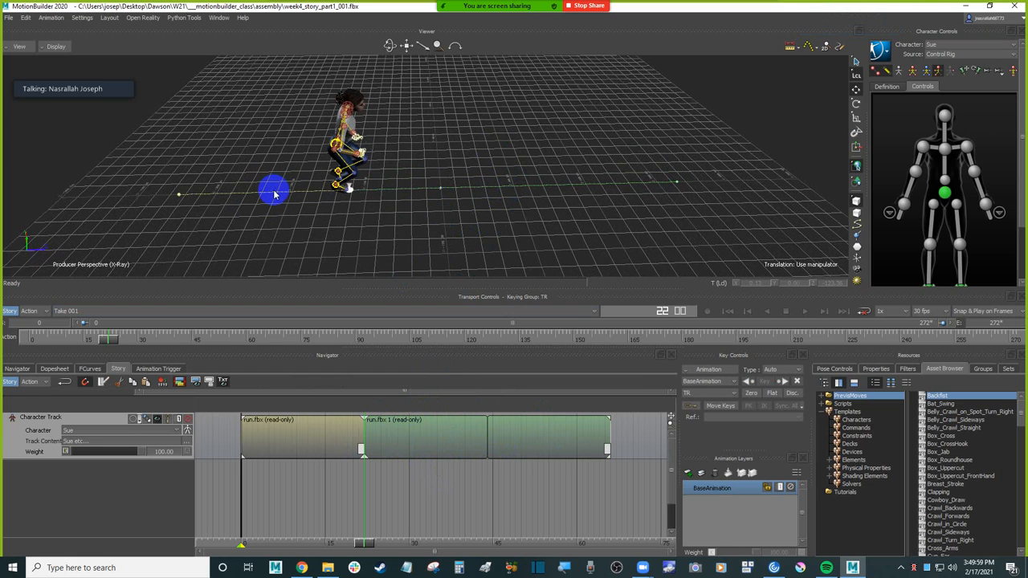
{"action": "left_click", "coordinate": [157, 419]}
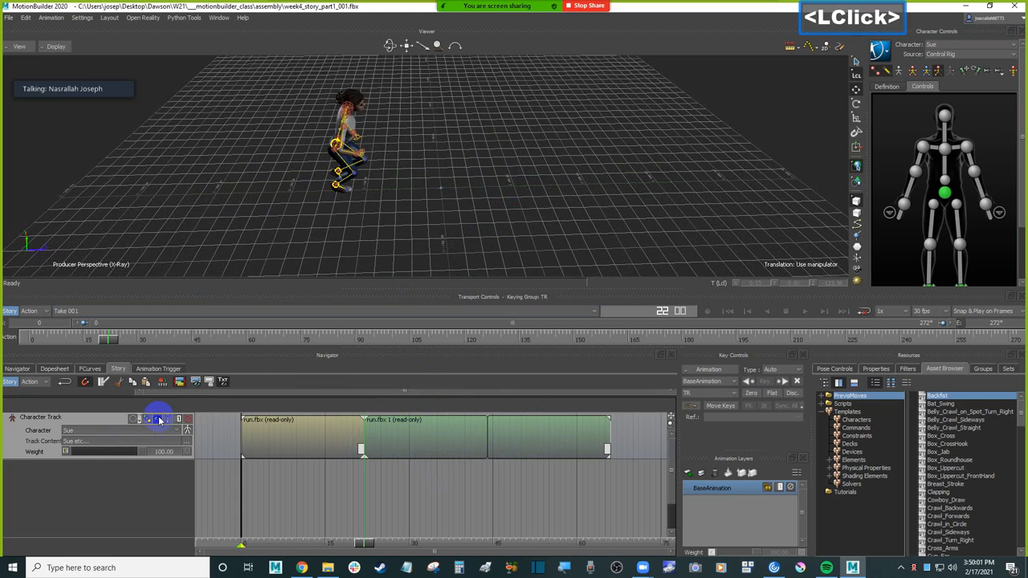
{"action": "left_click", "coordinate": [313, 437]}
{"action": "left_click", "coordinate": [451, 433]}
{"action": "left_click_drag", "start_coordinate": [431, 220], "coordinate": [438, 284], "text": "ctrl+shift"}
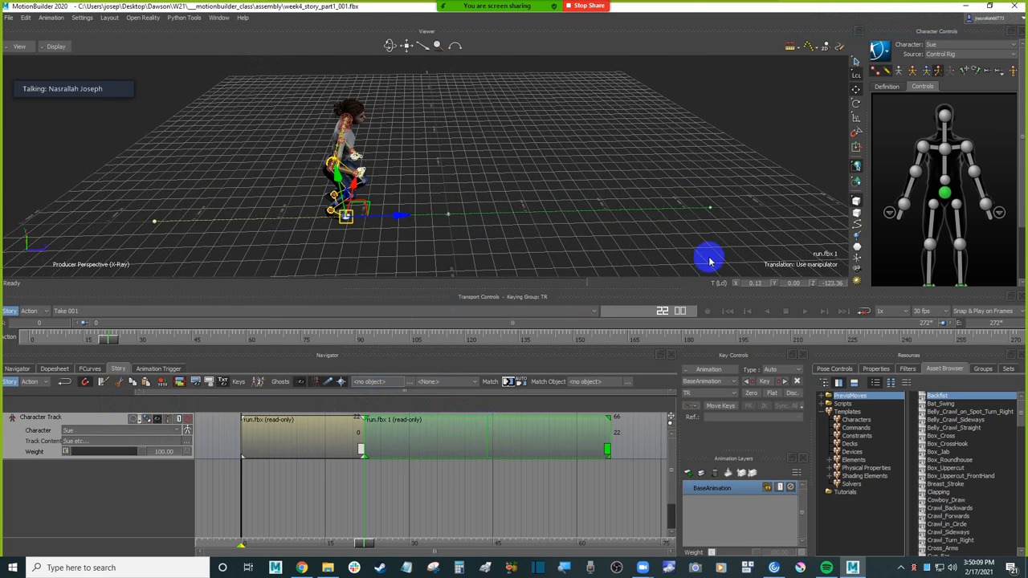
{"action": "left_click", "coordinate": [855, 103]}
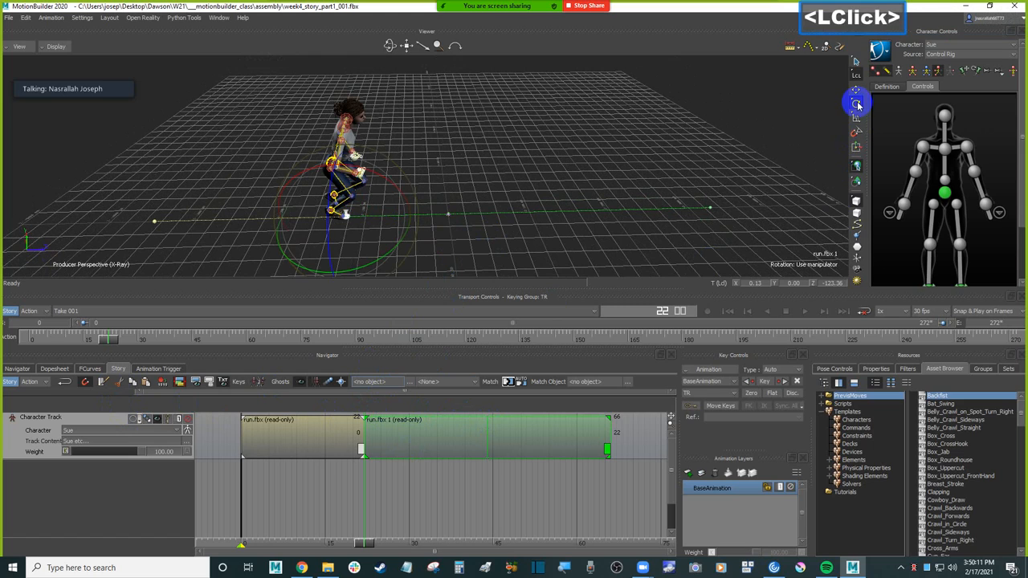
{"action": "left_click_drag", "start_coordinate": [385, 256], "coordinate": [391, 254]}
Step: Split the second run clip at frame 44 with the Razor
{"action": "left_click_drag", "start_coordinate": [366, 542], "coordinate": [486, 536]}
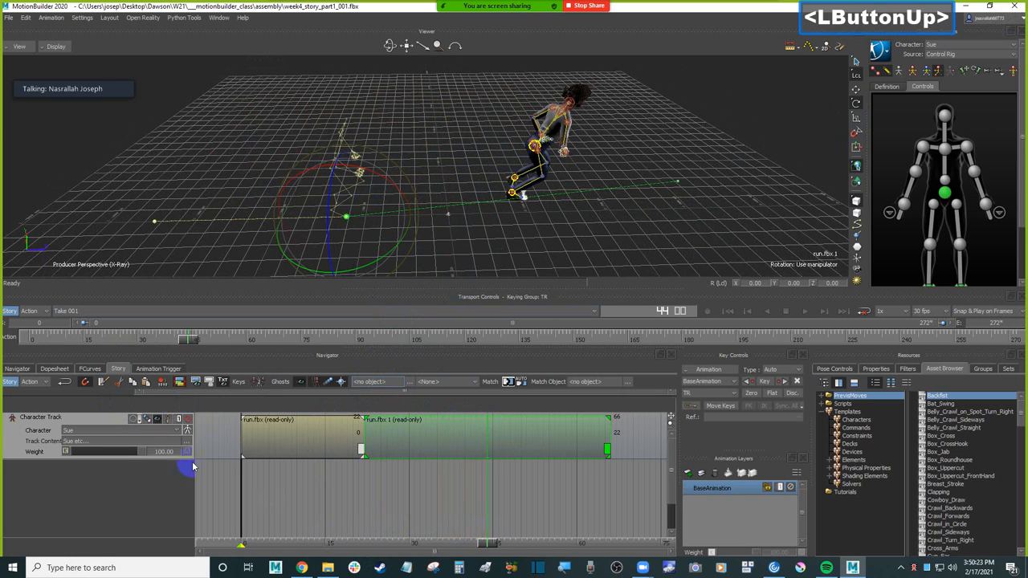
{"action": "left_click", "coordinate": [101, 383]}
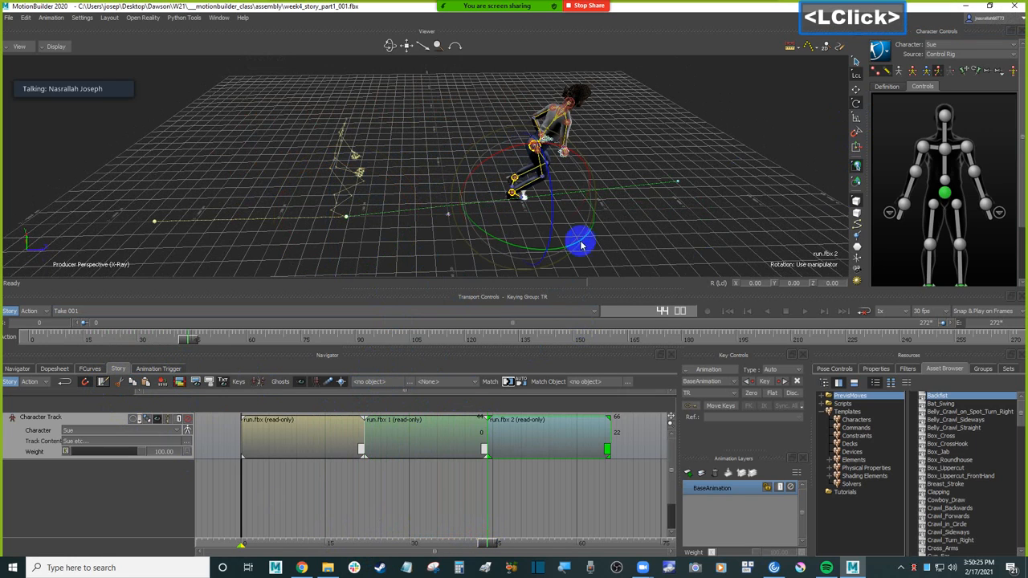
{"action": "left_click_drag", "start_coordinate": [589, 239], "coordinate": [593, 238]}
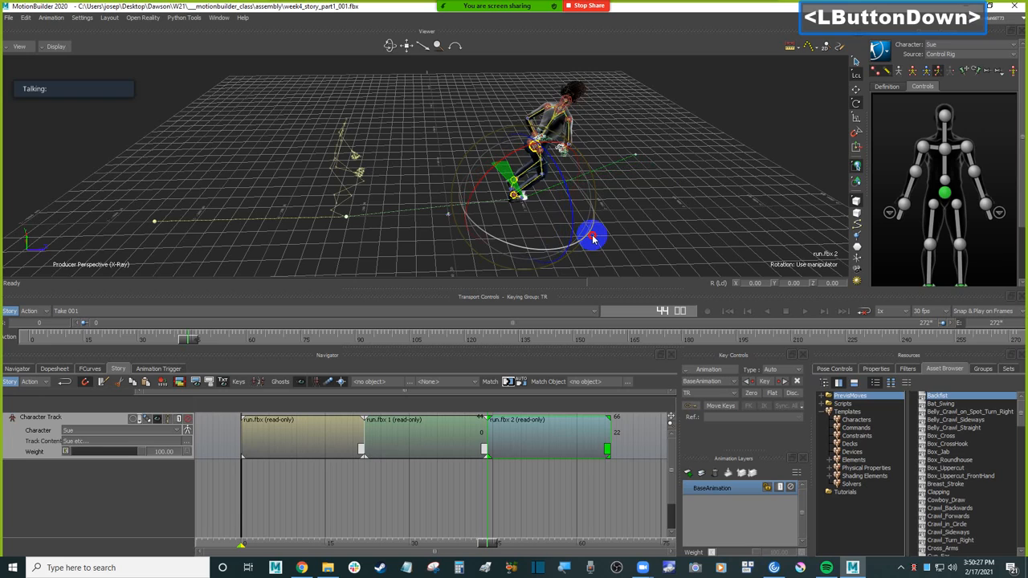
{"action": "left_click_drag", "start_coordinate": [592, 238], "coordinate": [590, 237]}
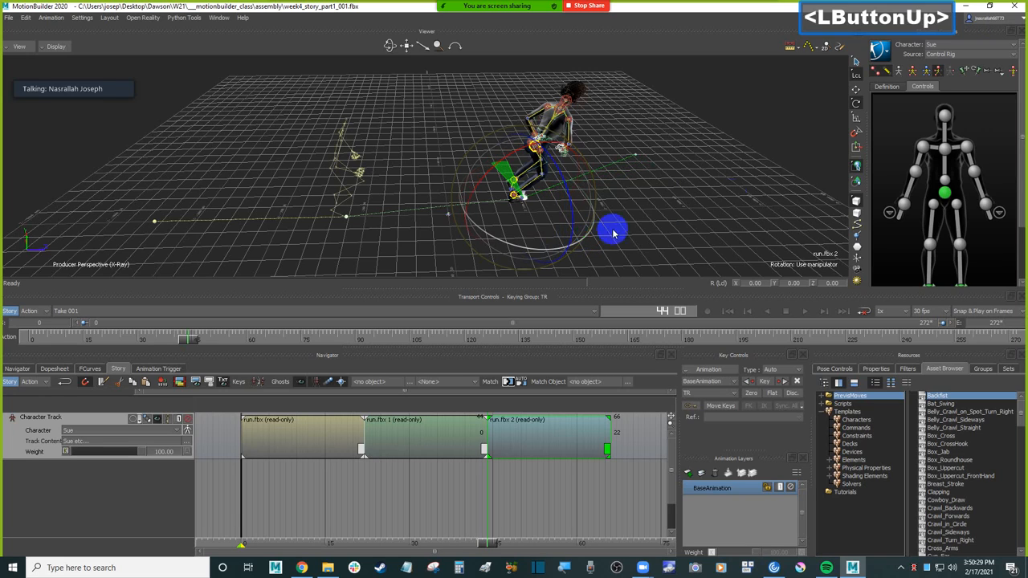
{"action": "left_click", "coordinate": [855, 134]}
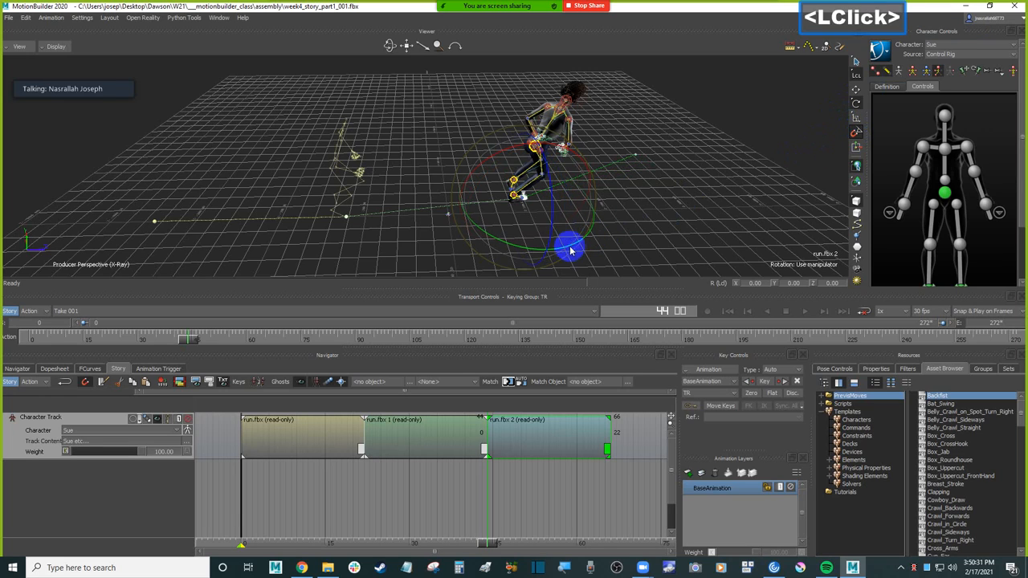
{"action": "key", "text": "ctrl+z"}
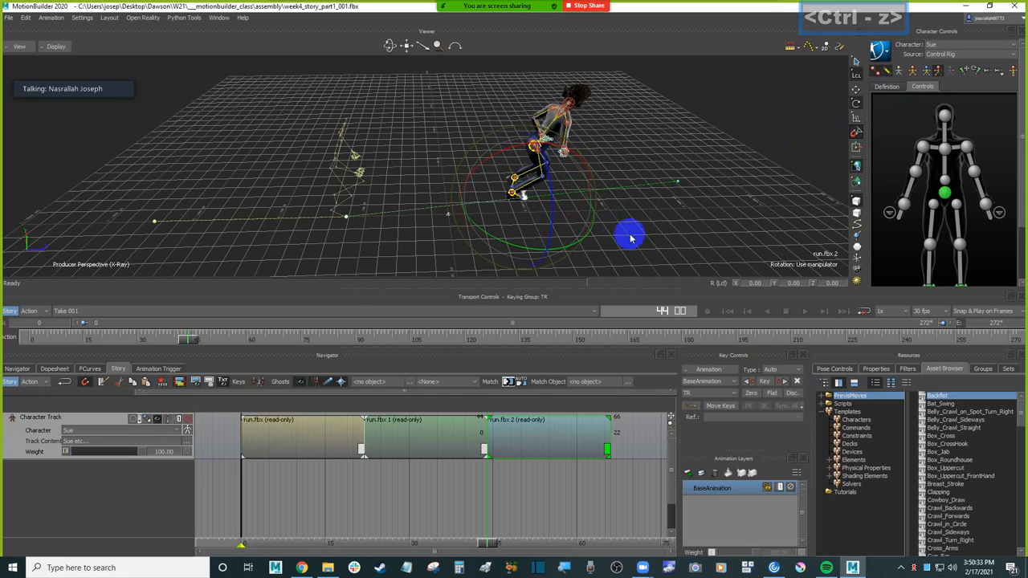
Step: Rotate the third run clip slightly about its vertical axis so the run path curves further toward the back of the grid
{"action": "left_click_drag", "start_coordinate": [586, 239], "coordinate": [595, 234]}
{"action": "left_click_drag", "start_coordinate": [532, 217], "coordinate": [678, 219], "text": "ctrl"}
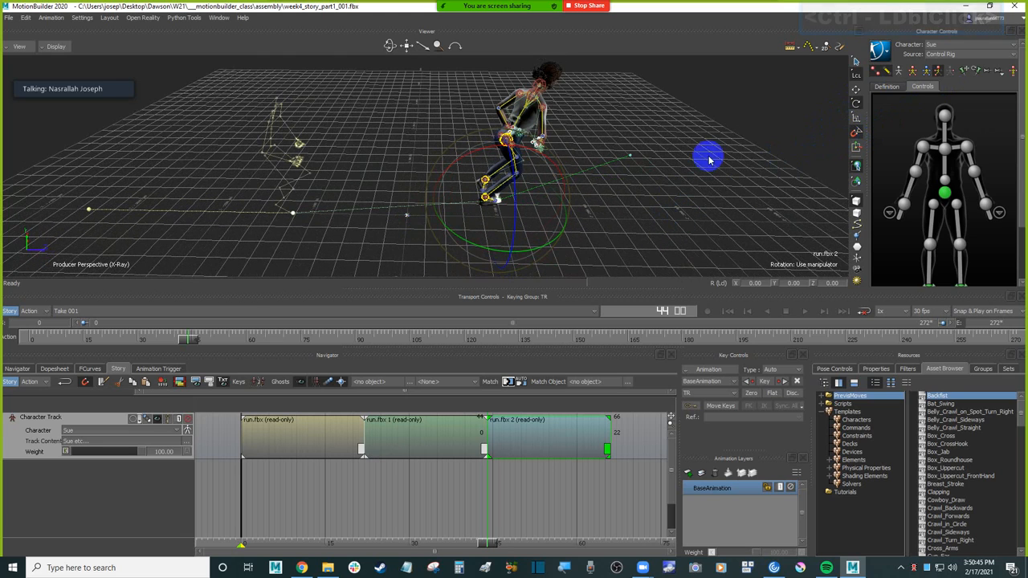
{"action": "left_click", "coordinate": [717, 180]}
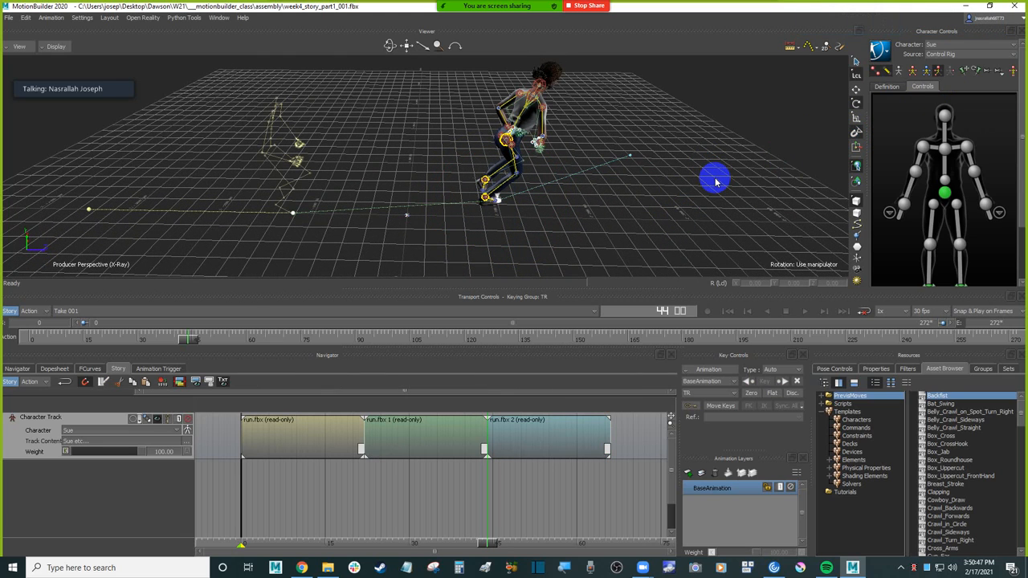
Step: Show only the models in the viewer and play the three run clips from frame 0
{"action": "left_click_drag", "start_coordinate": [716, 182], "coordinate": [657, 187], "text": "ctrl+shift"}
{"action": "key", "text": "ctrl+a"}
{"action": "key", "text": "ctrl+a"}
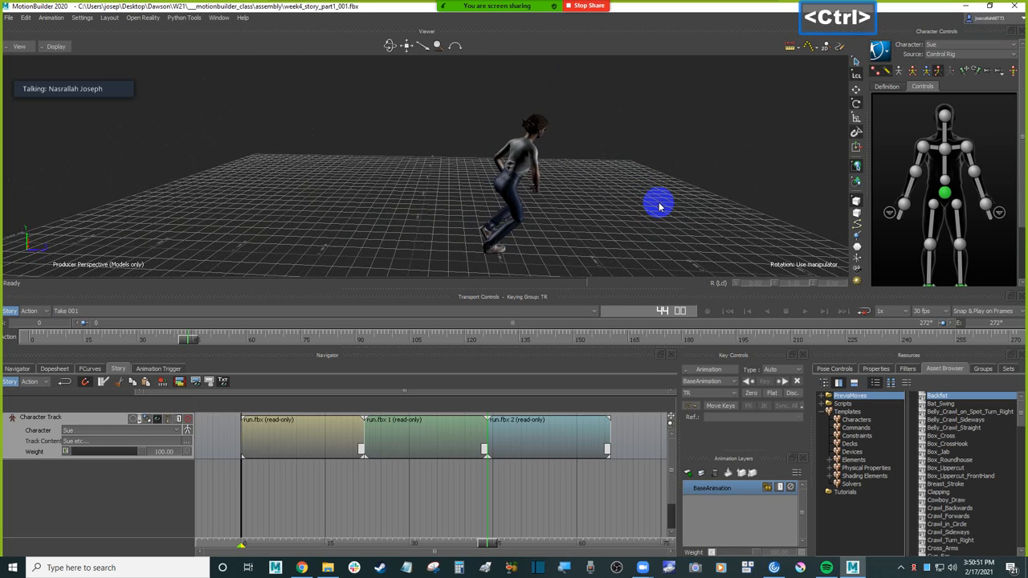
{"action": "key", "text": "ctrl+Home"}
{"action": "key", "text": "ctrl+space"}
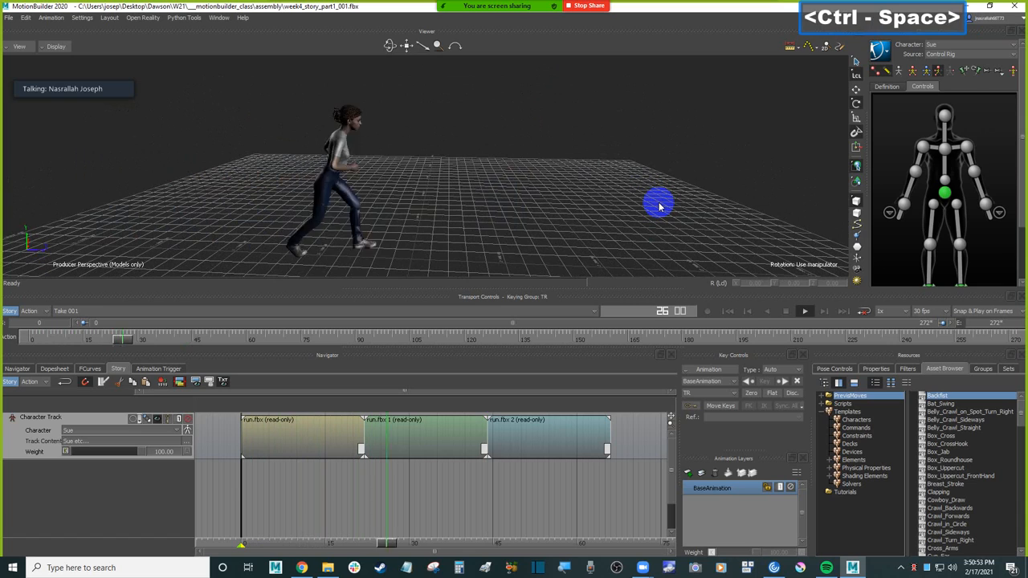
{"action": "key", "text": "ctrl+Home"}
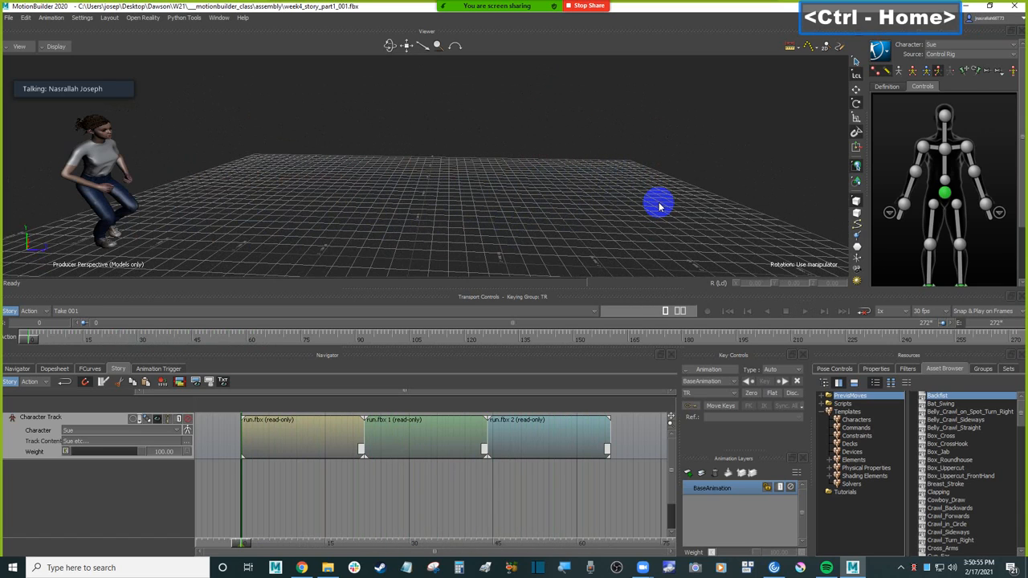
Step: Examine both seams between the run clips by scrubbing from frame 44 to 40 and from frame 23 to 20
{"action": "left_click", "coordinate": [487, 467], "text": "ctrl"}
{"action": "left_click", "coordinate": [488, 545]}
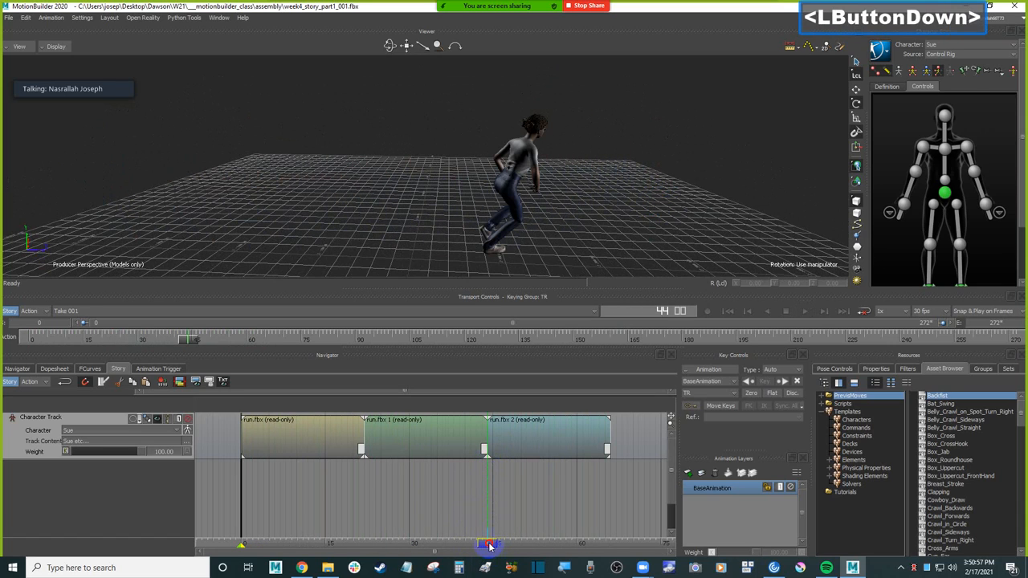
{"action": "left_click_drag", "start_coordinate": [484, 543], "coordinate": [465, 543]}
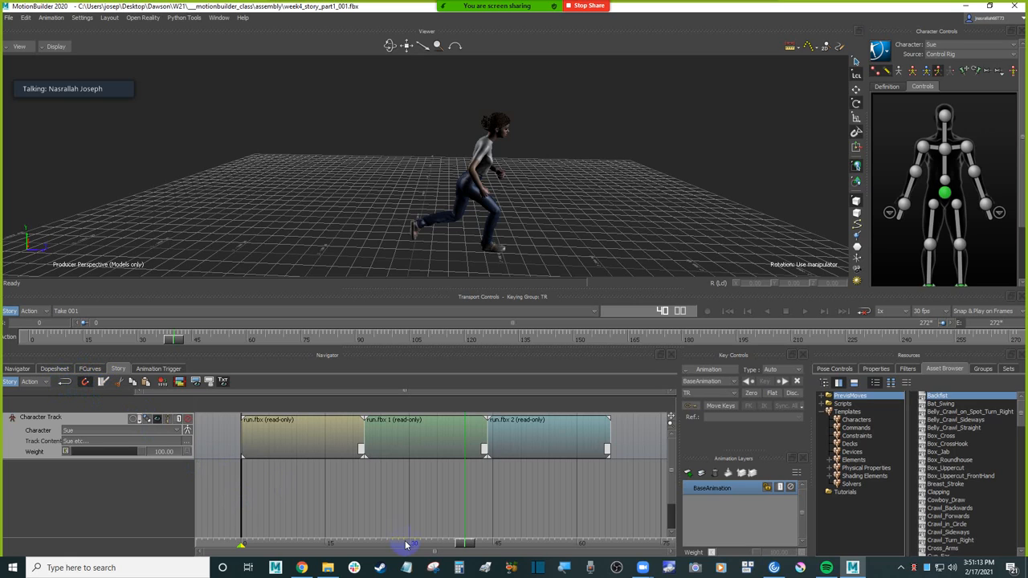
{"action": "mouse_move", "coordinate": [468, 548]}
{"action": "left_mouse_down"}
{"action": "mouse_move", "coordinate": [355, 542]}
{"action": "mouse_move", "coordinate": [369, 537]}
{"action": "left_mouse_up"}
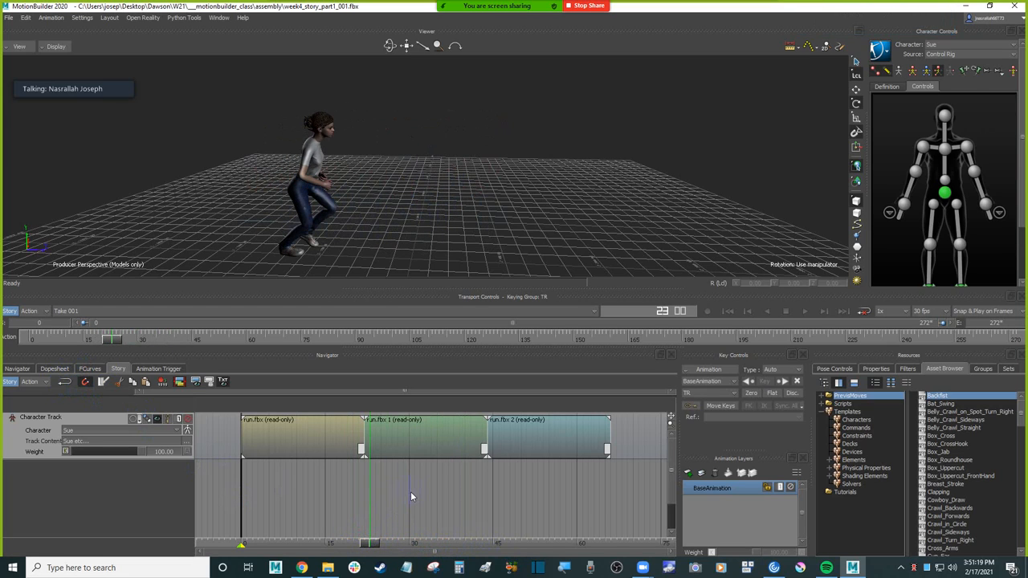
{"action": "left_click", "coordinate": [407, 449]}
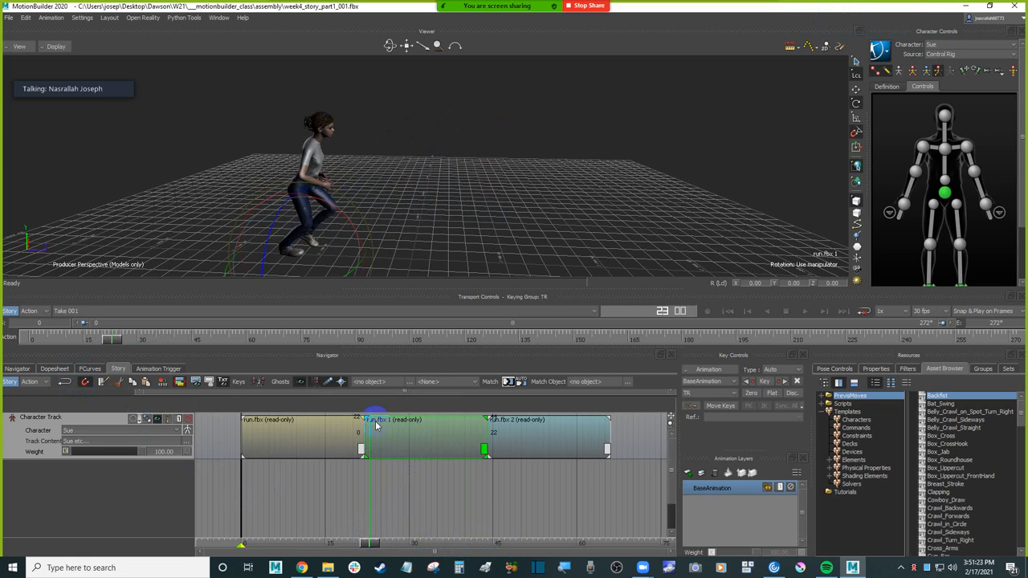
{"action": "left_click_drag", "start_coordinate": [413, 485], "coordinate": [435, 483], "text": "ctrl"}
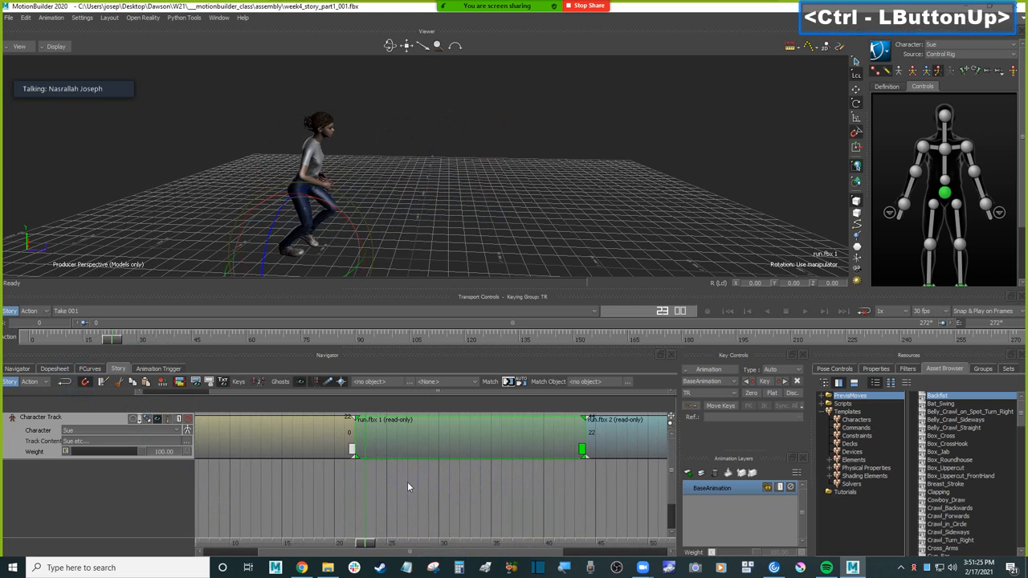
{"action": "left_click_drag", "start_coordinate": [366, 543], "coordinate": [333, 546]}
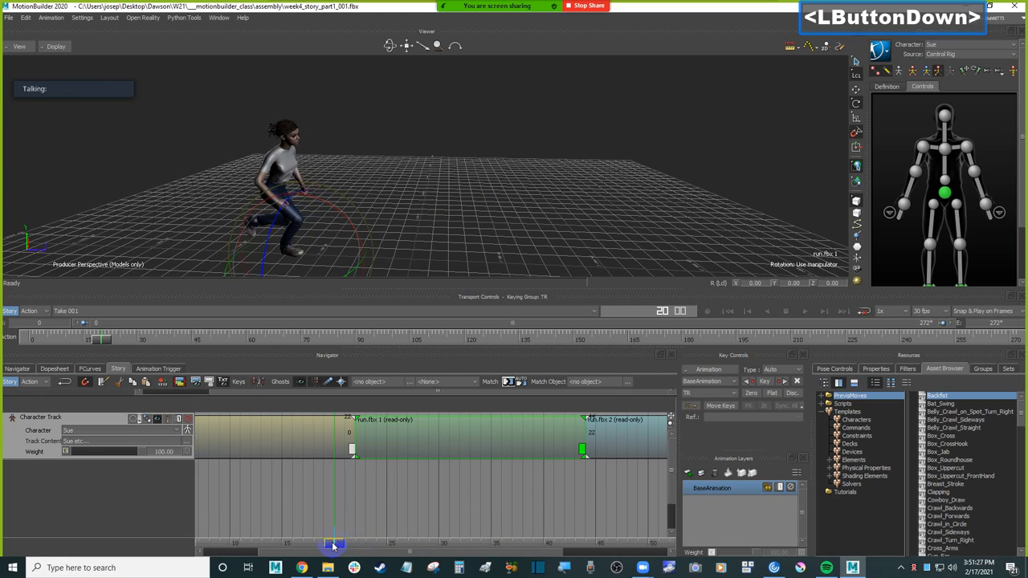
{"action": "left_click_drag", "start_coordinate": [477, 190], "coordinate": [518, 221], "text": "ctrl+shift"}
{"action": "left_click", "coordinate": [388, 504]}
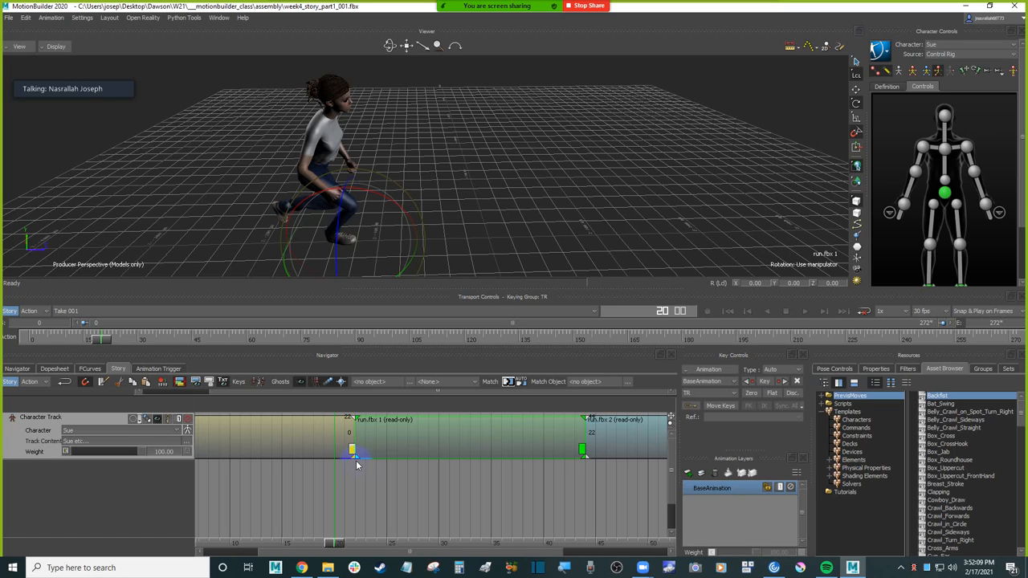
Step: Try blending the first two run clips by extending the second clip's fade-in back to about frame 19, and undo the blend
{"action": "left_click", "coordinate": [357, 454]}
{"action": "left_click", "coordinate": [354, 455]}
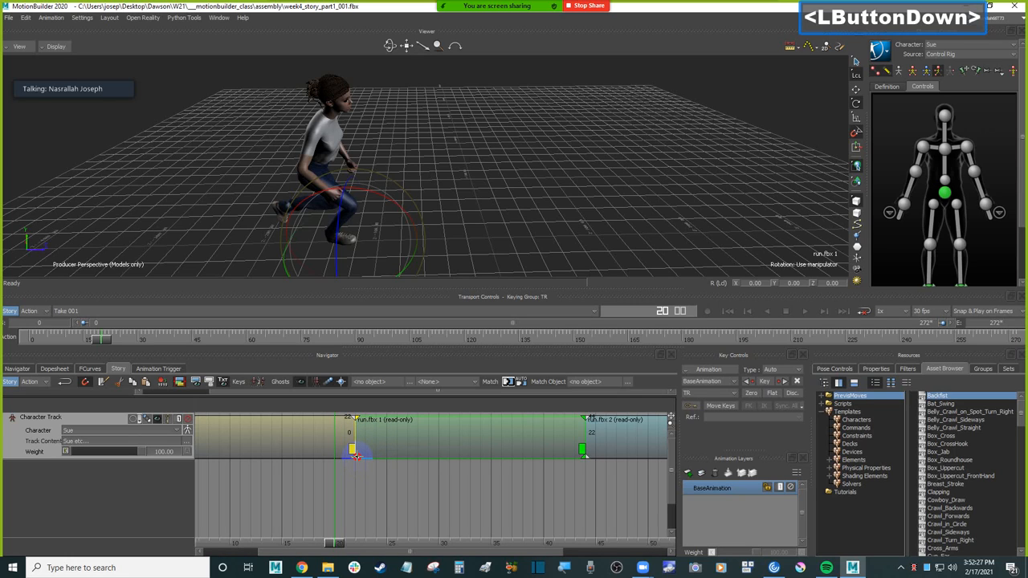
{"action": "left_click_drag", "start_coordinate": [354, 455], "coordinate": [325, 456]}
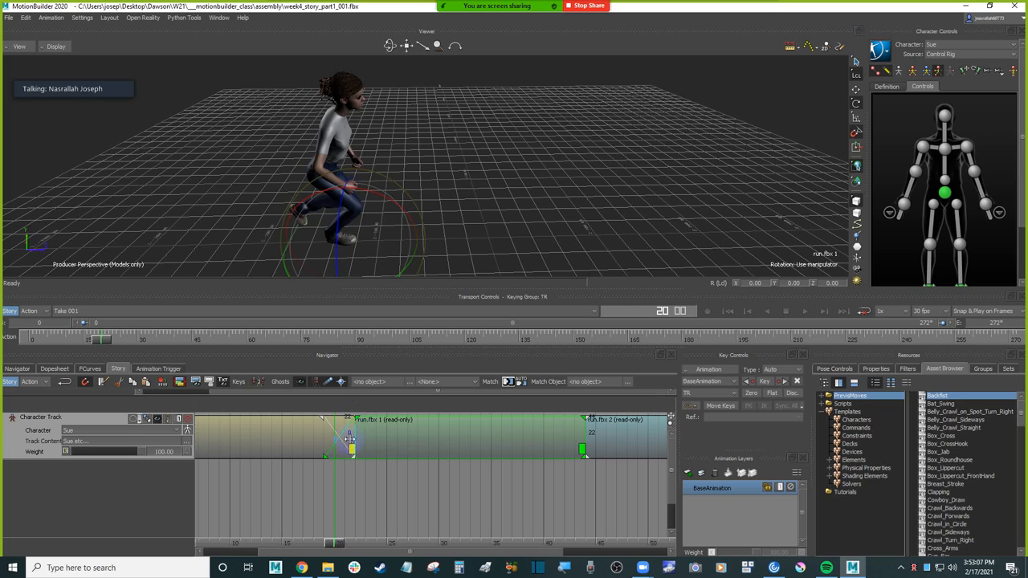
{"action": "left_click", "coordinate": [320, 443]}
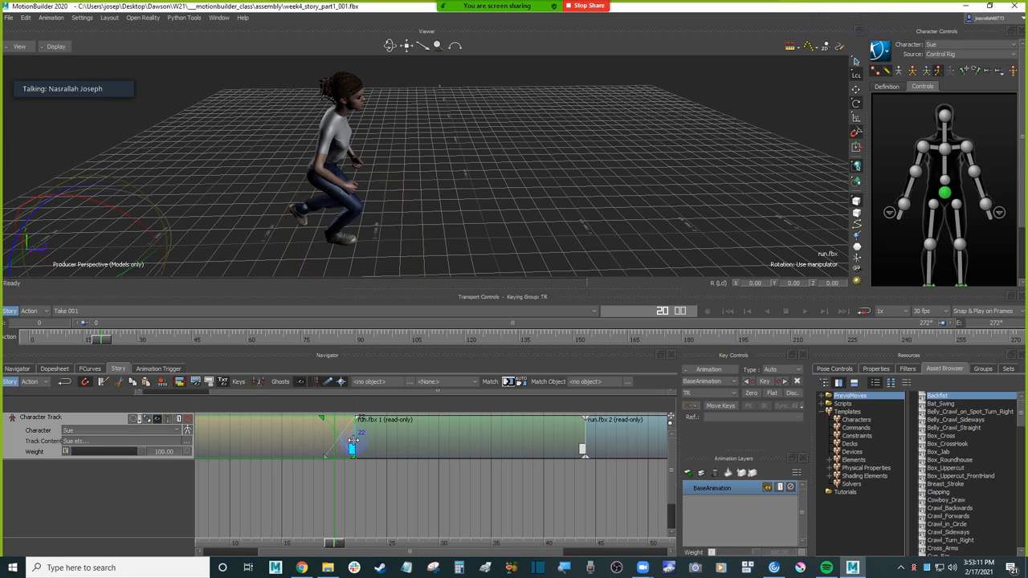
{"action": "left_click_drag", "start_coordinate": [343, 443], "coordinate": [429, 436], "text": "ctrl"}
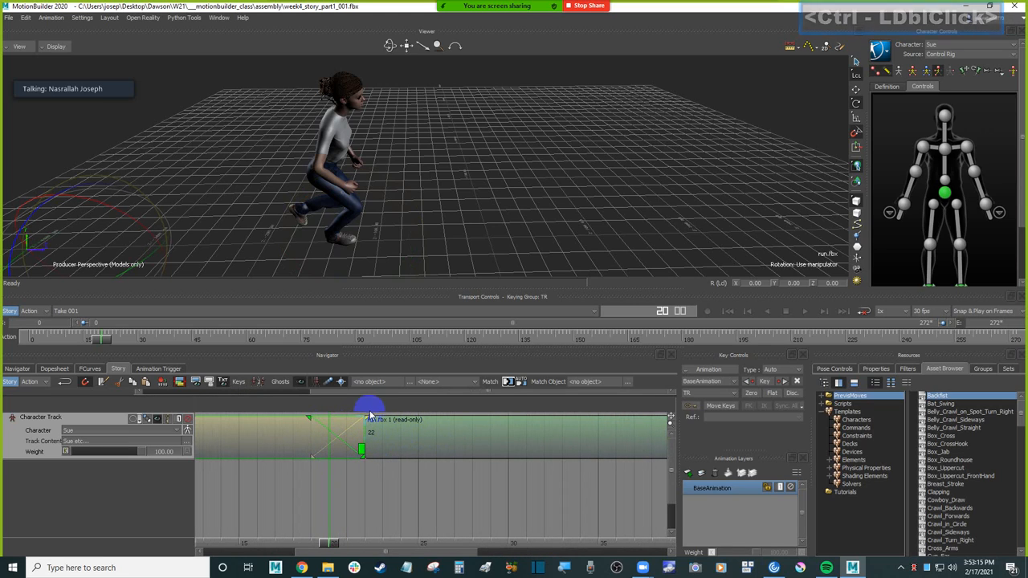
{"action": "left_click_drag", "start_coordinate": [332, 544], "coordinate": [342, 510]}
{"action": "key", "text": "ctrl+z"}
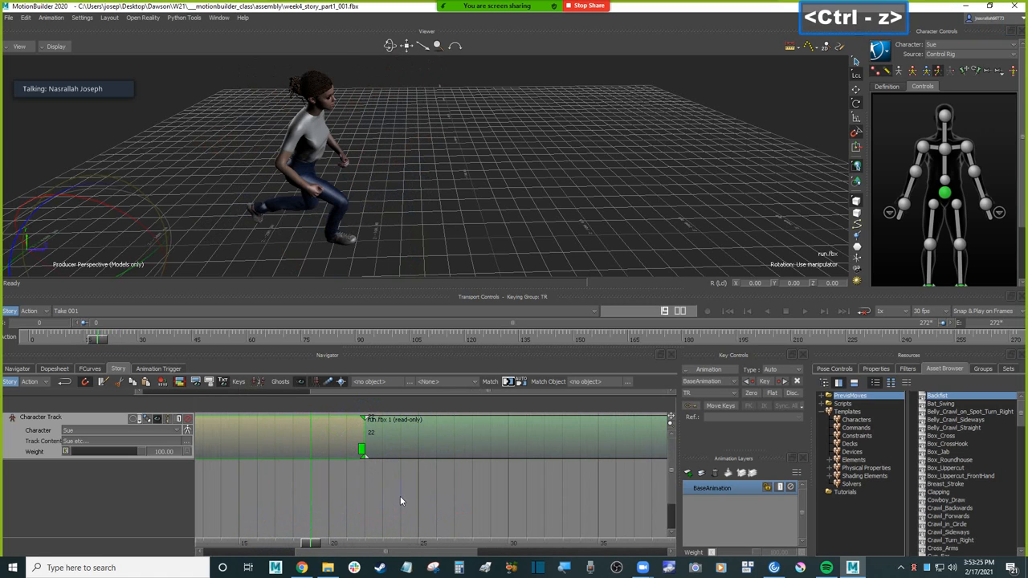
Step: Extend the start of the second run clip back to frame 18 so it overlaps and crossfades with the first clip
{"action": "left_click", "coordinate": [404, 441]}
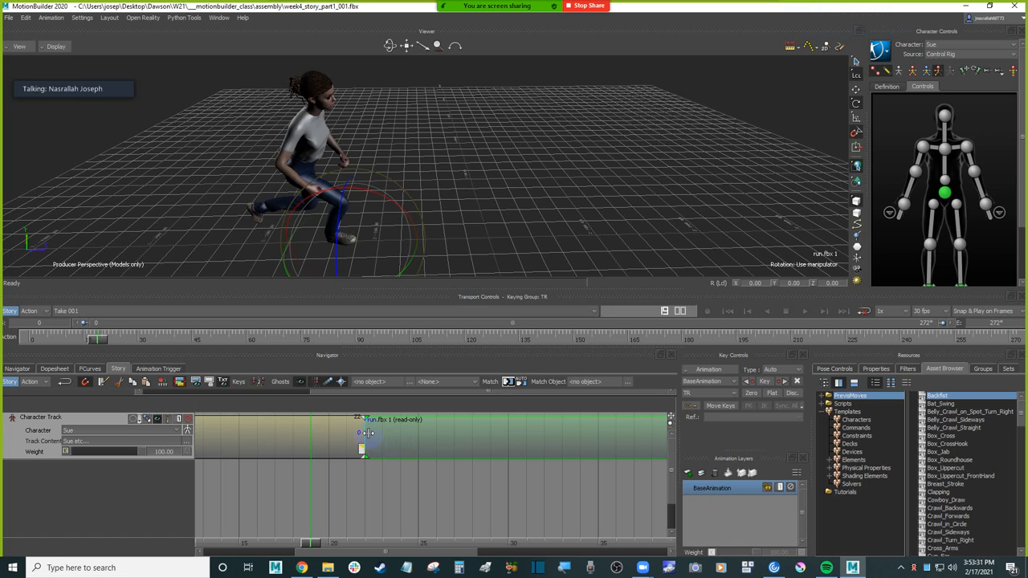
{"action": "left_click_drag", "start_coordinate": [367, 432], "coordinate": [366, 435]}
{"action": "left_click", "coordinate": [366, 434]}
{"action": "left_click_drag", "start_coordinate": [365, 434], "coordinate": [295, 436]}
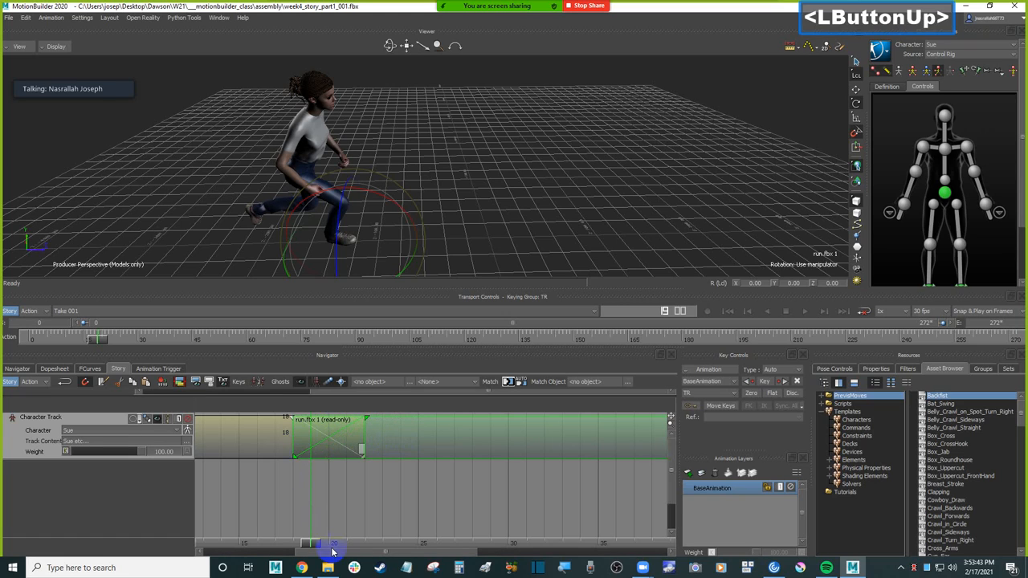
Step: Examine the feet through the crossfade between the first two run clips by scrubbing between frames 9 and 25
{"action": "left_click_drag", "start_coordinate": [310, 542], "coordinate": [390, 503]}
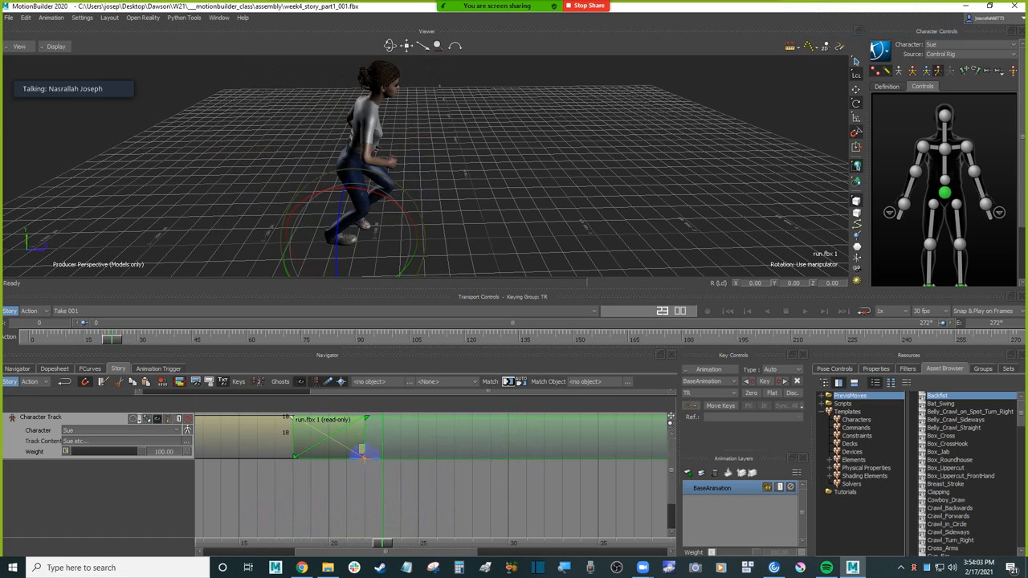
{"action": "left_click_drag", "start_coordinate": [305, 483], "coordinate": [241, 484], "text": "ctrl"}
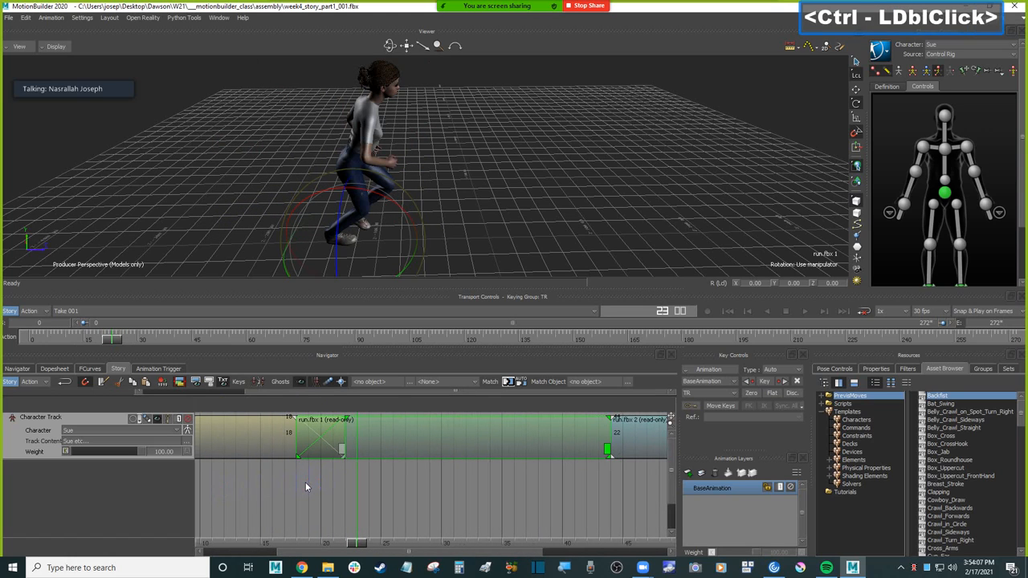
{"action": "left_click_drag", "start_coordinate": [365, 543], "coordinate": [335, 515]}
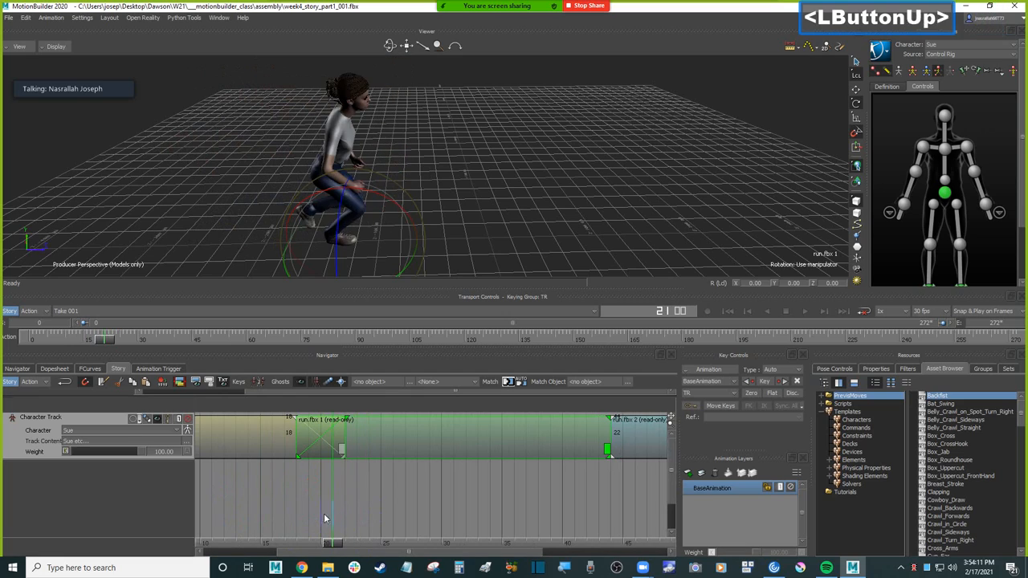
{"action": "mouse_move", "coordinate": [501, 205]}
{"action": "left_mouse_down", "text": "ctrl"}
{"action": "mouse_move", "coordinate": [493, 166]}
{"action": "mouse_move", "coordinate": [525, 216]}
{"action": "mouse_move", "coordinate": [493, 188]}
{"action": "left_mouse_up", "text": "ctrl"}
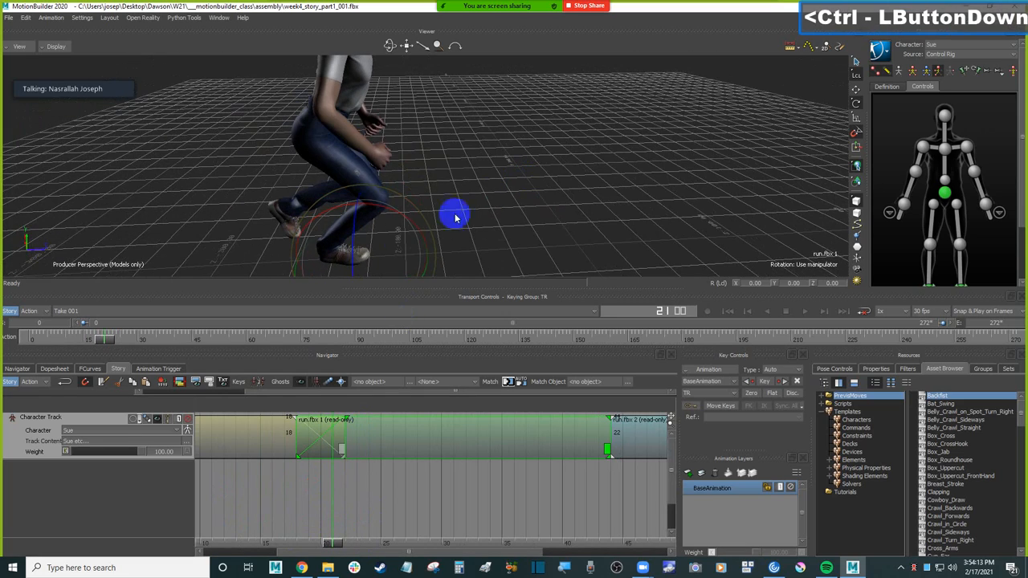
{"action": "mouse_move", "coordinate": [333, 542]}
{"action": "left_mouse_down"}
{"action": "mouse_move", "coordinate": [298, 544]}
{"action": "mouse_move", "coordinate": [314, 529]}
{"action": "mouse_move", "coordinate": [363, 525]}
{"action": "mouse_move", "coordinate": [305, 522]}
{"action": "mouse_move", "coordinate": [348, 512]}
{"action": "mouse_move", "coordinate": [329, 517]}
{"action": "left_mouse_up"}
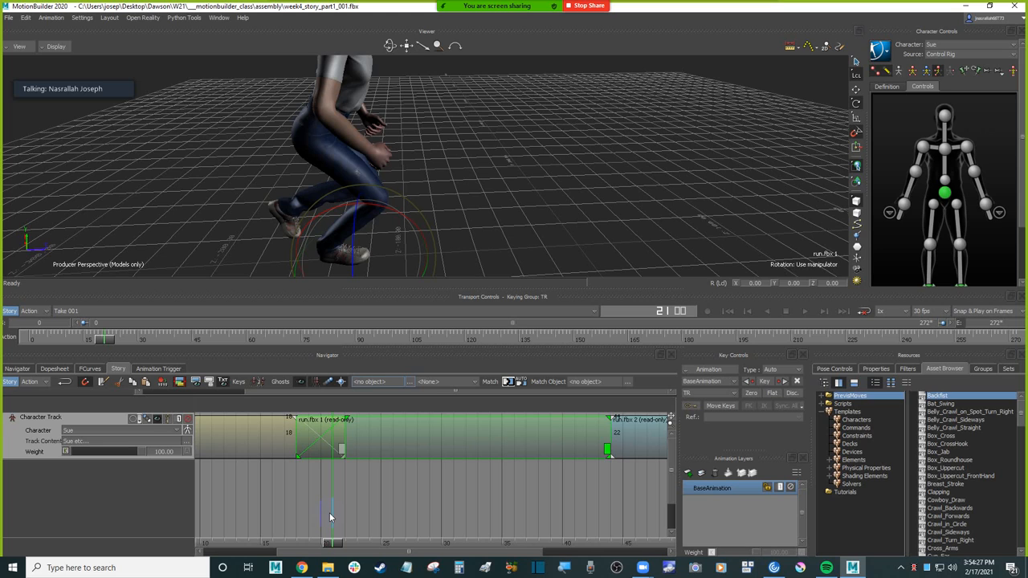
{"action": "mouse_move", "coordinate": [337, 545]}
{"action": "left_mouse_down"}
{"action": "mouse_move", "coordinate": [254, 529]}
{"action": "mouse_move", "coordinate": [431, 503]}
{"action": "mouse_move", "coordinate": [278, 506]}
{"action": "mouse_move", "coordinate": [433, 498]}
{"action": "mouse_move", "coordinate": [284, 507]}
{"action": "mouse_move", "coordinate": [341, 504]}
{"action": "mouse_move", "coordinate": [324, 507]}
{"action": "left_mouse_up"}
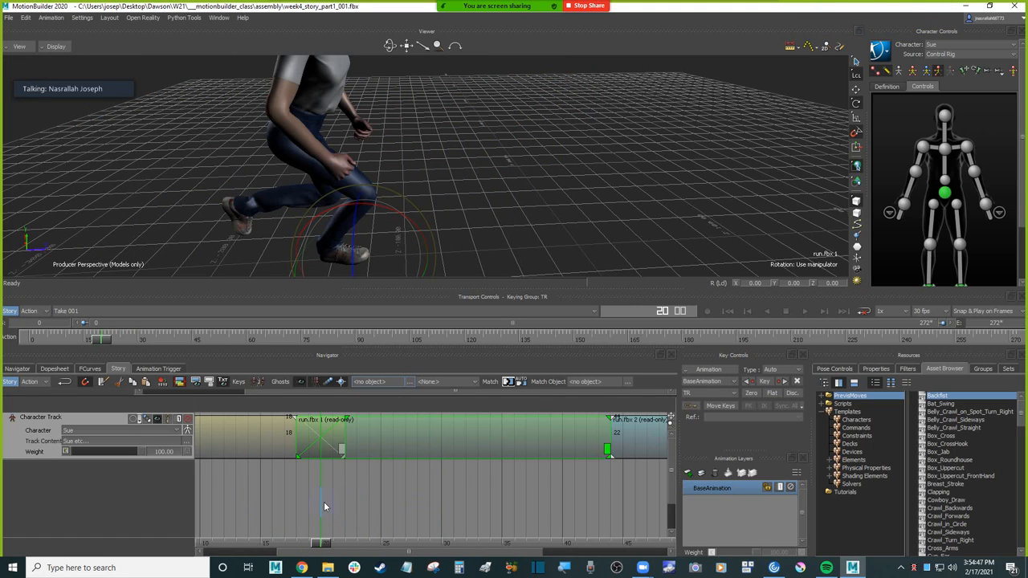
{"action": "left_click_drag", "start_coordinate": [319, 543], "coordinate": [234, 542]}
{"action": "left_click_drag", "start_coordinate": [281, 502], "coordinate": [377, 500], "text": "ctrl"}
{"action": "left_click_drag", "start_coordinate": [365, 543], "coordinate": [317, 528]}
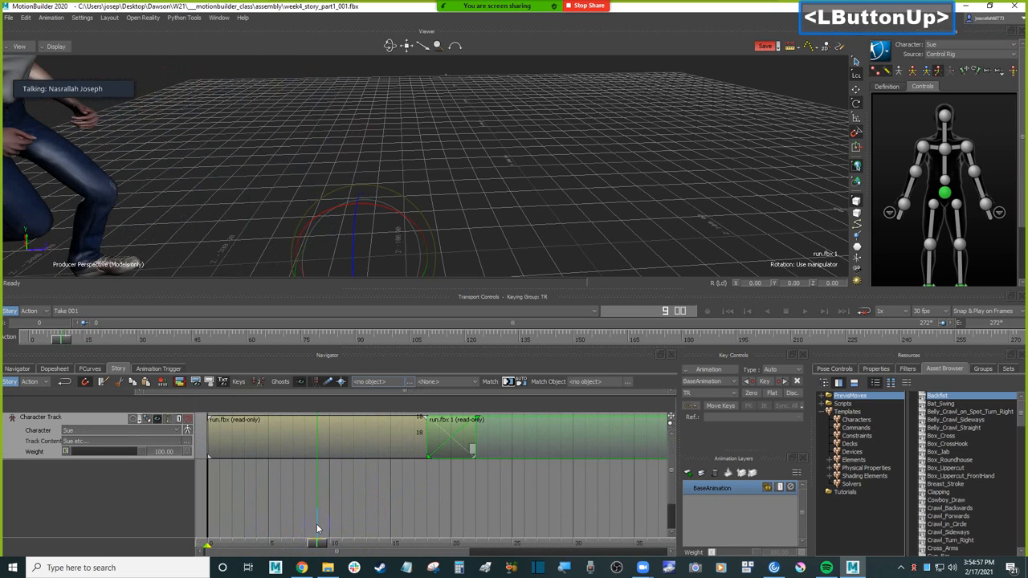
{"action": "left_click_drag", "start_coordinate": [466, 526], "coordinate": [487, 518]}
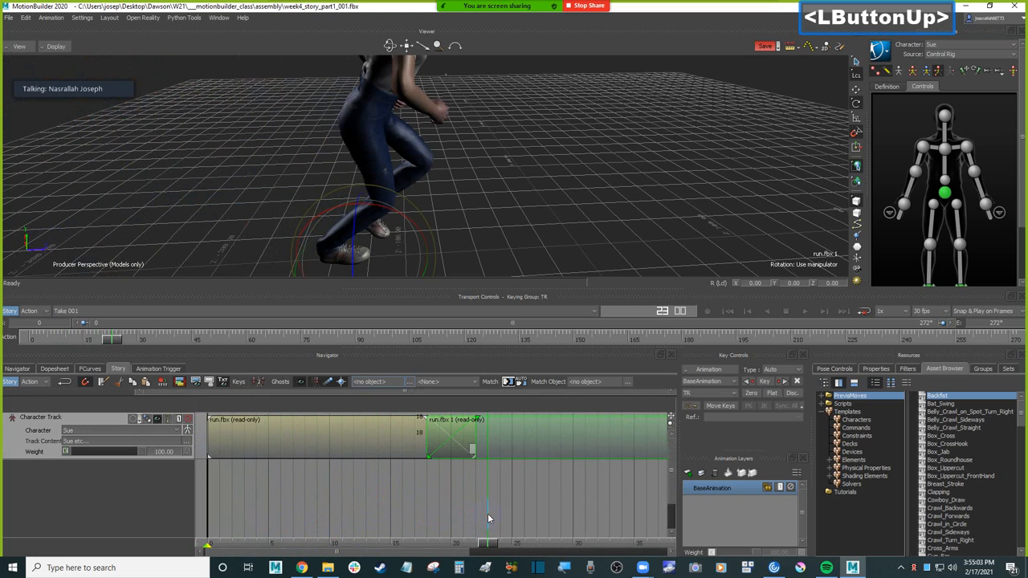
Step: Extend the start of the third run clip back to frame 40 so it overlaps and crossfades with the second clip
{"action": "left_click_drag", "start_coordinate": [483, 510], "coordinate": [345, 513], "text": "ctrl"}
{"action": "left_click_drag", "start_coordinate": [500, 486], "coordinate": [423, 532], "text": "ctrl"}
{"action": "left_click_drag", "start_coordinate": [418, 533], "coordinate": [413, 533]}
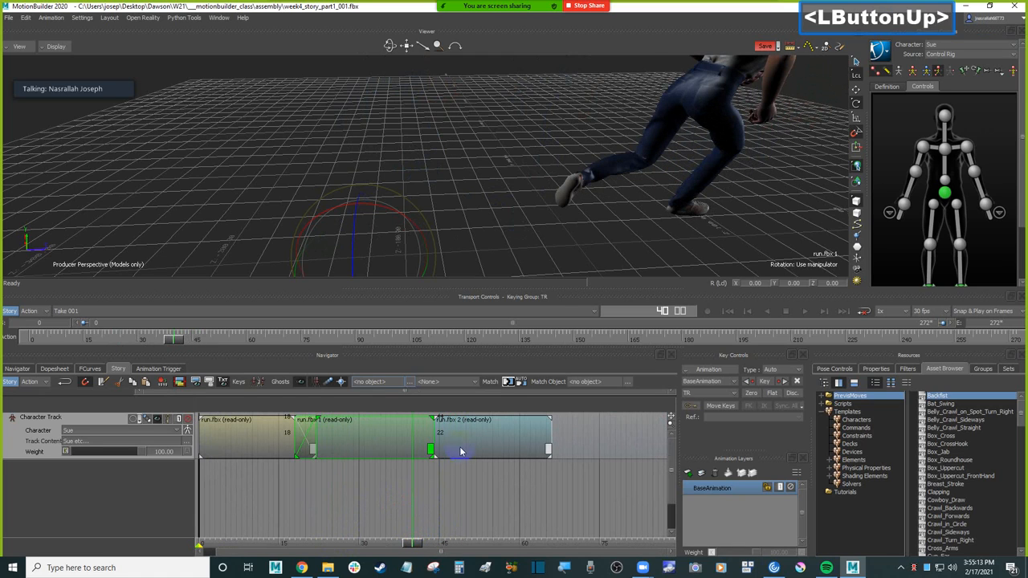
{"action": "left_click", "coordinate": [454, 437]}
{"action": "left_click_drag", "start_coordinate": [432, 434], "coordinate": [412, 442]}
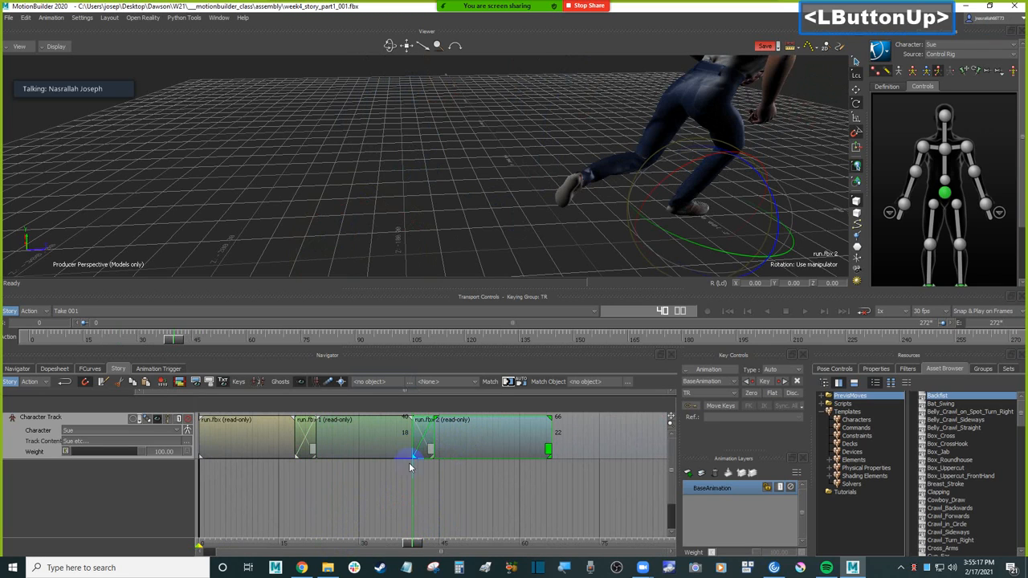
Step: Play the three crossfaded run clips from the first frame with the whole run in view, and scrub to frame 31
{"action": "left_click_drag", "start_coordinate": [412, 542], "coordinate": [327, 536]}
{"action": "scroll", "coordinate": [615, 137], "scroll_direction": "down", "scroll_amount": 3}
{"action": "left_click", "coordinate": [710, 119]}
{"action": "left_click_drag", "start_coordinate": [710, 119], "coordinate": [628, 200], "text": "ctrl"}
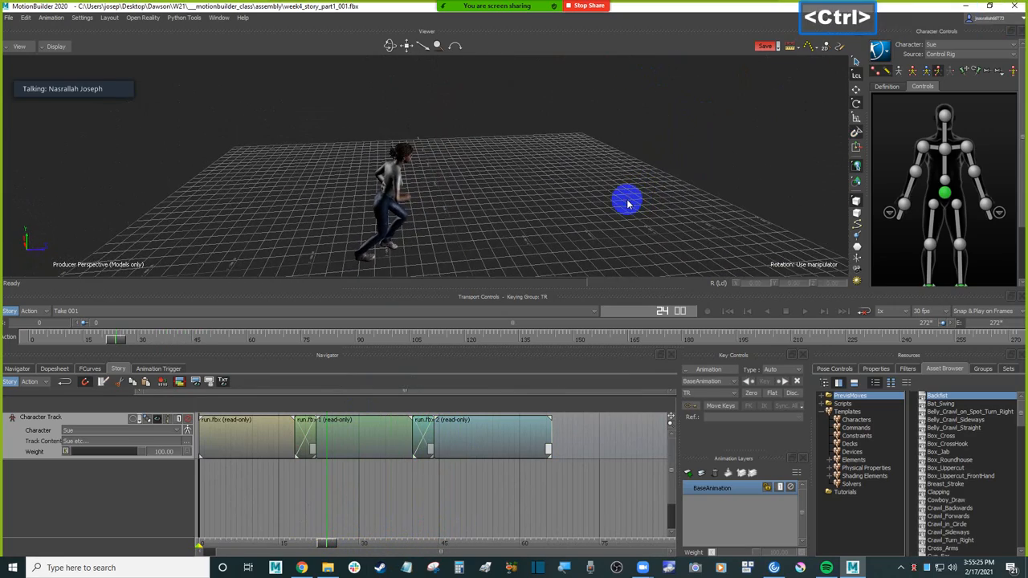
{"action": "key", "text": "ctrl+space"}
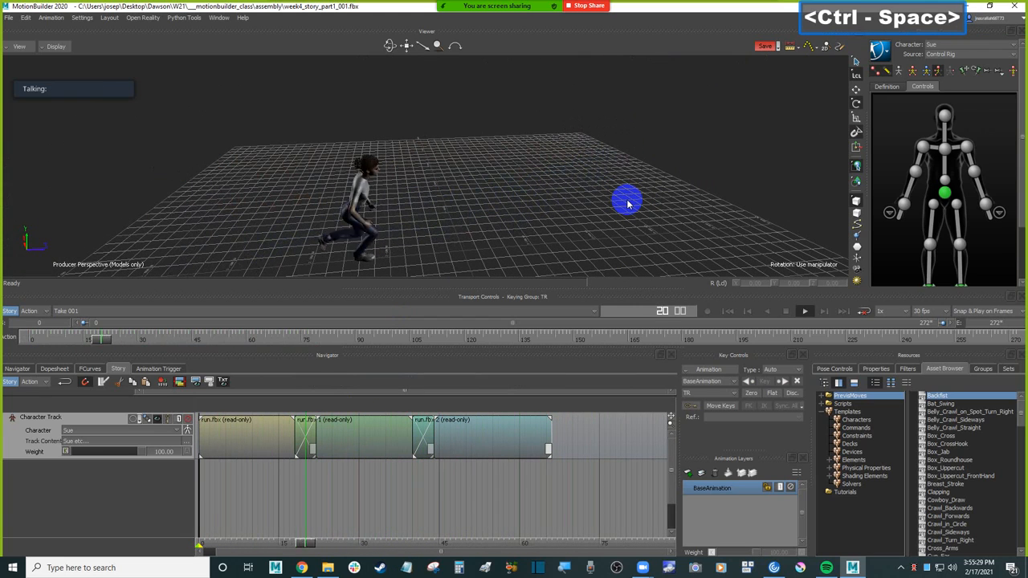
{"action": "key", "text": "ctrl+Home"}
{"action": "key", "text": "ctrl+space"}
{"action": "left_click_drag", "start_coordinate": [324, 543], "coordinate": [364, 524]}
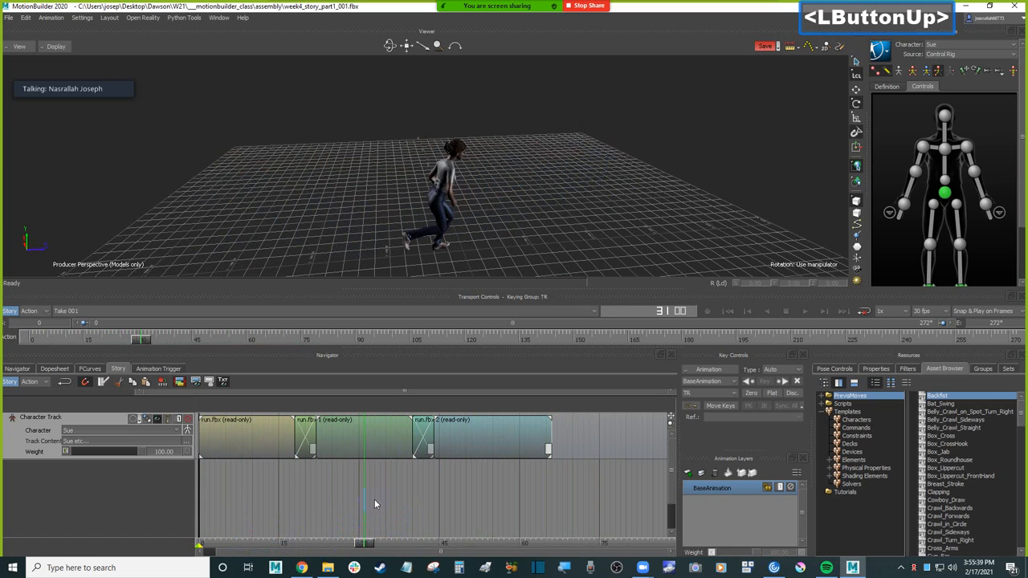
Step: Delete the second and third run clips from the Character track, keeping only the first run.fbx clip
{"action": "left_click", "coordinate": [383, 438]}
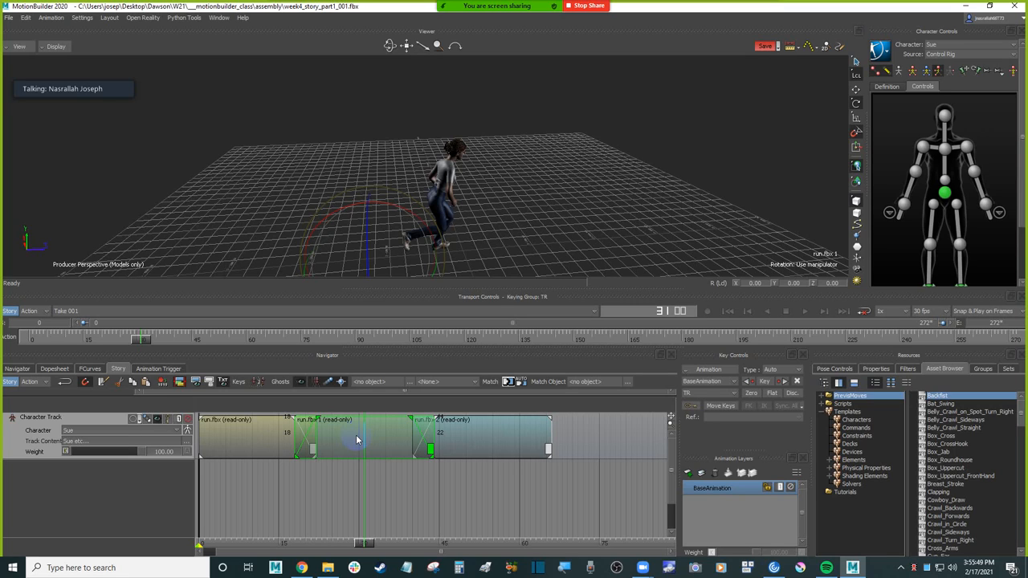
{"action": "left_click", "coordinate": [494, 470]}
{"action": "left_click_drag", "start_coordinate": [508, 471], "coordinate": [371, 441]}
{"action": "left_click", "coordinate": [431, 501]}
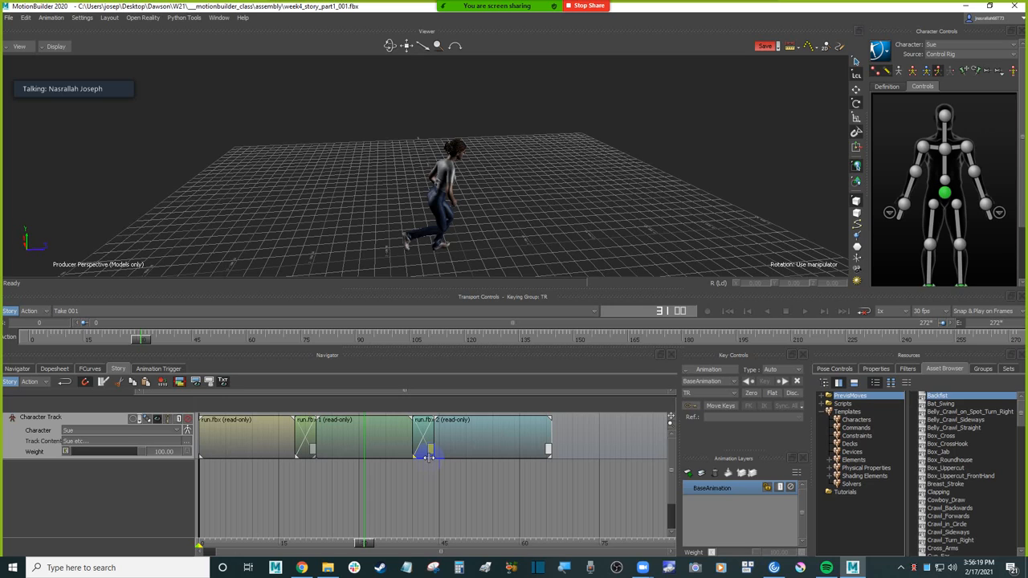
{"action": "left_click", "coordinate": [466, 479]}
{"action": "left_click_drag", "start_coordinate": [492, 475], "coordinate": [384, 438]}
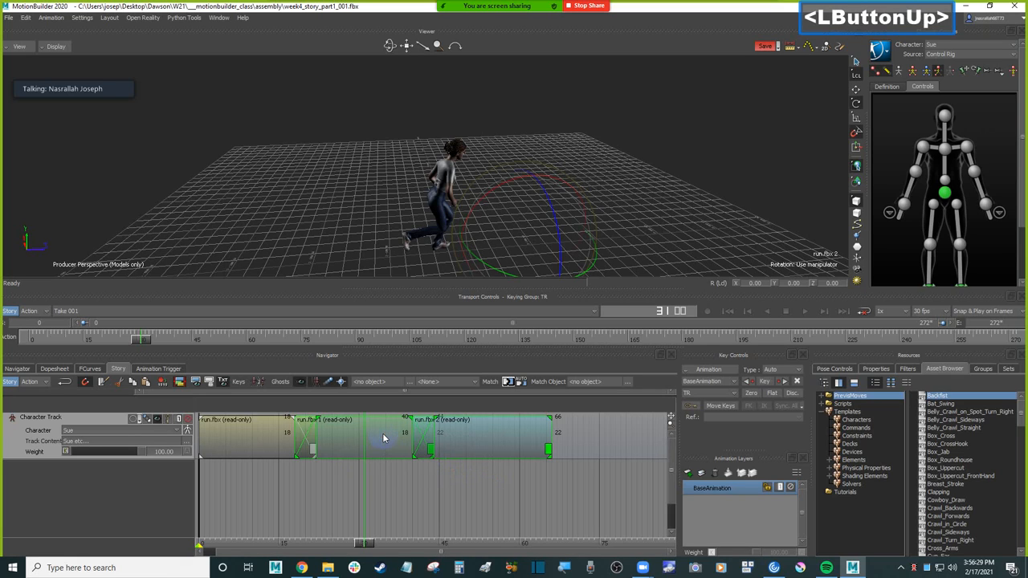
{"action": "key", "text": "Delete"}
{"action": "left_click", "coordinate": [373, 543]}
{"action": "left_click_drag", "start_coordinate": [372, 544], "coordinate": [298, 523]}
{"action": "left_click", "coordinate": [294, 440]}
{"action": "left_click_drag", "start_coordinate": [319, 434], "coordinate": [428, 475]}
{"action": "key", "text": "ctrl+z"}
{"action": "left_click", "coordinate": [404, 437], "text": "ctrl"}
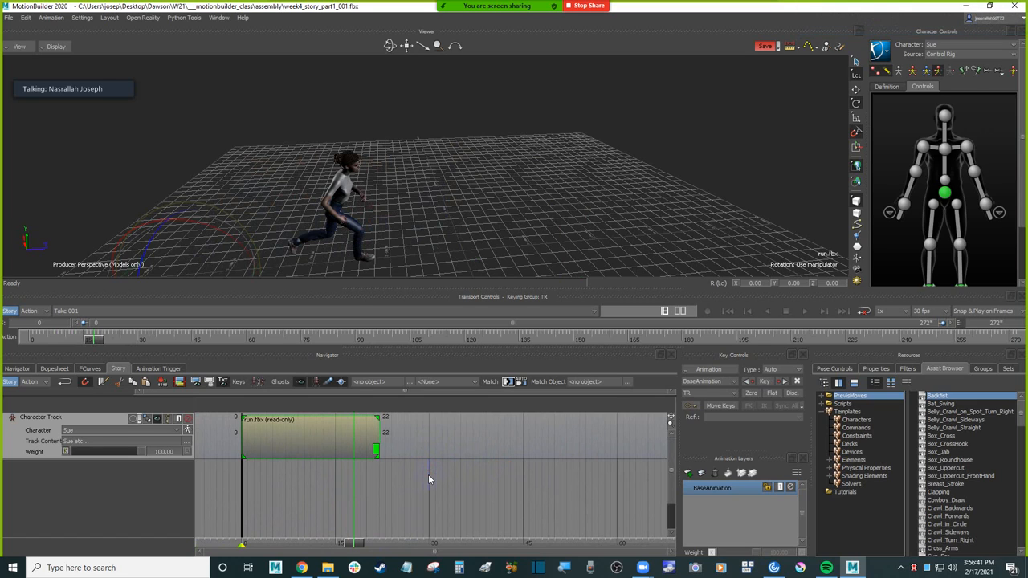
Step: Insert the run to stop.fbx animation file on the Character track at frame 30, leaving a gap after the run clip
{"action": "left_click_drag", "start_coordinate": [354, 543], "coordinate": [399, 543]}
{"action": "left_click_drag", "start_coordinate": [448, 464], "coordinate": [424, 487], "text": "shift"}
{"action": "left_click", "coordinate": [401, 475], "text": "ctrl+shift"}
{"action": "left_click", "coordinate": [530, 184]}
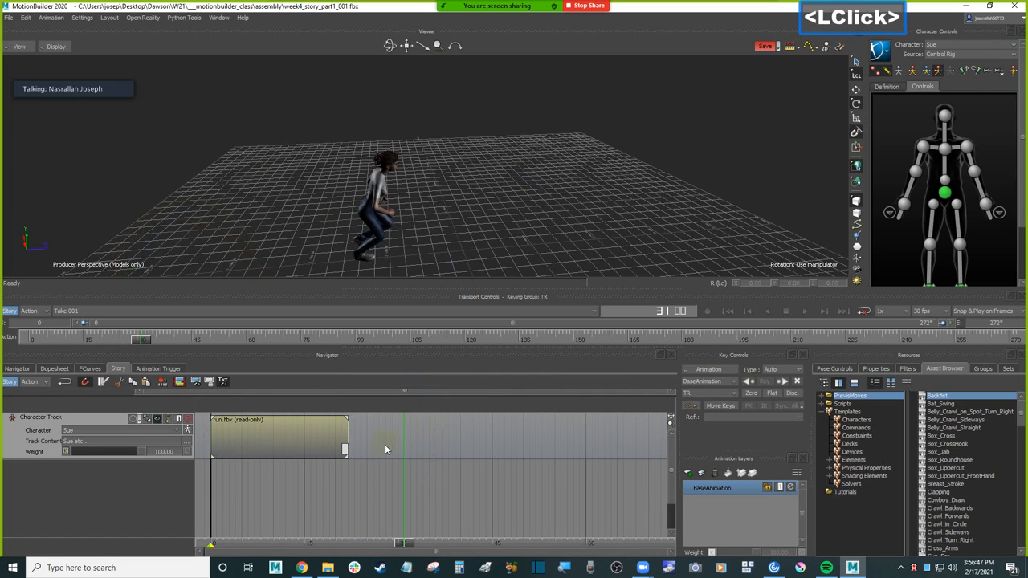
{"action": "left_click", "coordinate": [399, 439]}
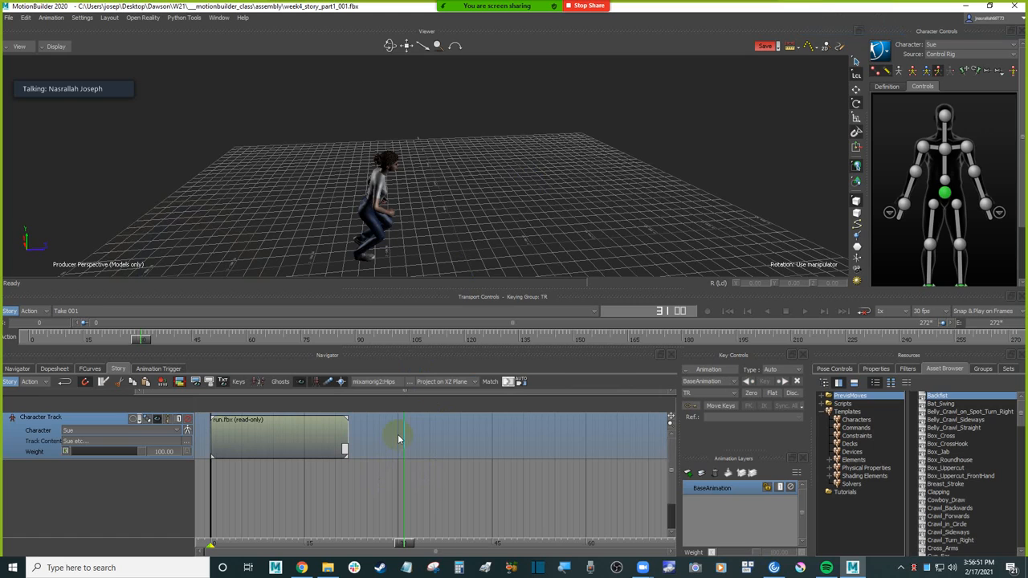
{"action": "right_click", "coordinate": [398, 437]}
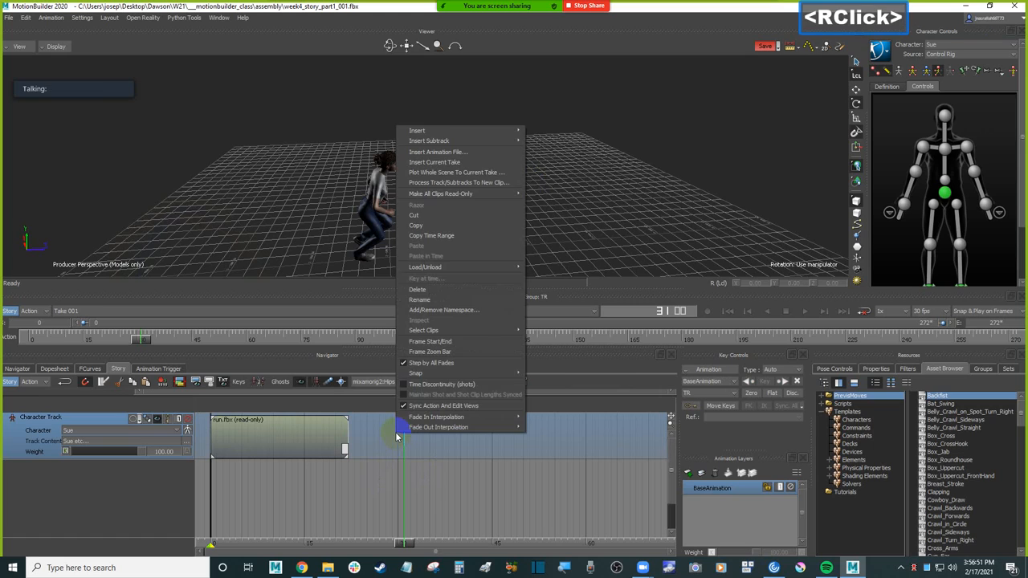
{"action": "left_click", "coordinate": [474, 156]}
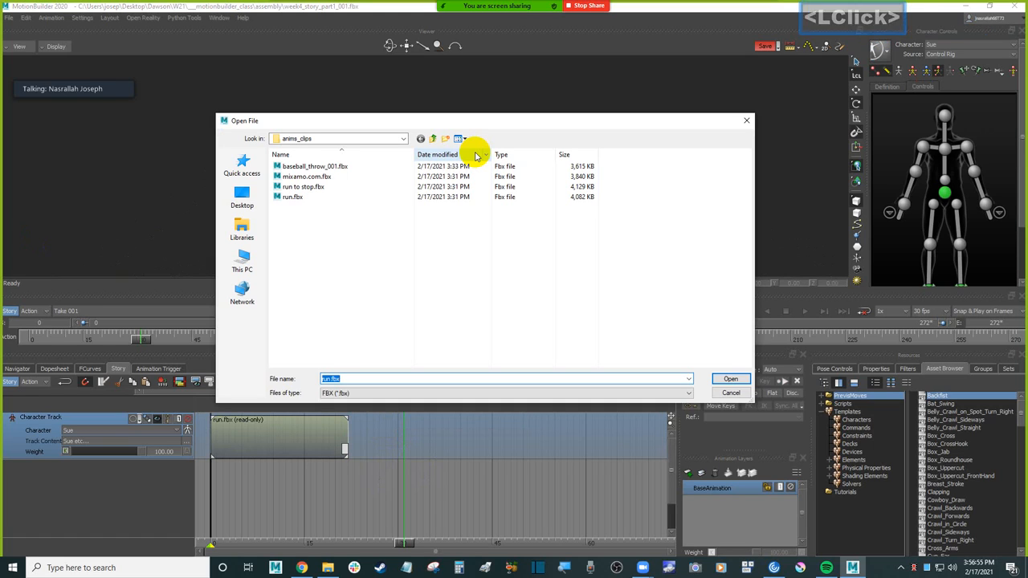
{"action": "left_click_drag", "start_coordinate": [470, 122], "coordinate": [462, 102]}
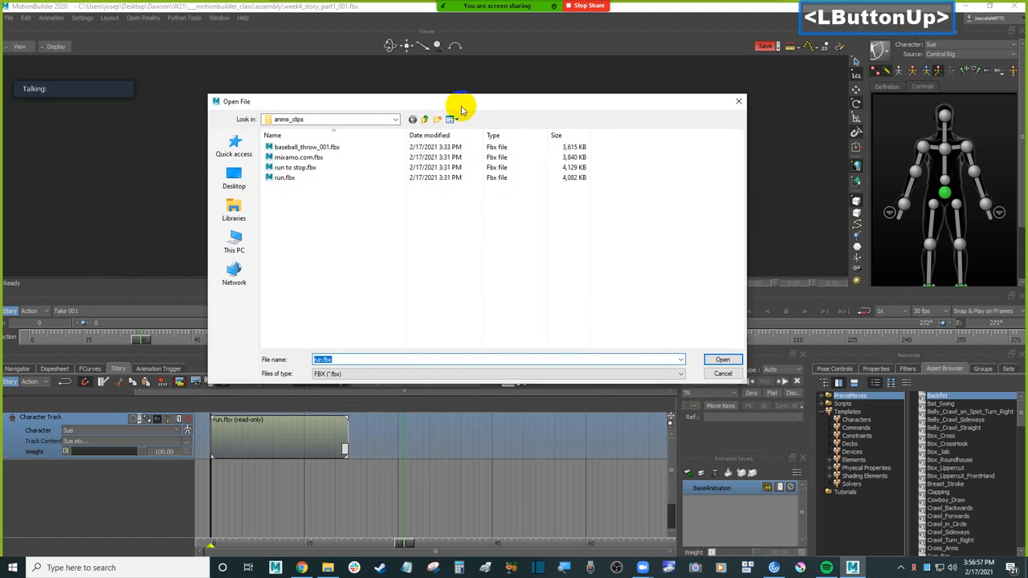
{"action": "double_click", "coordinate": [313, 169]}
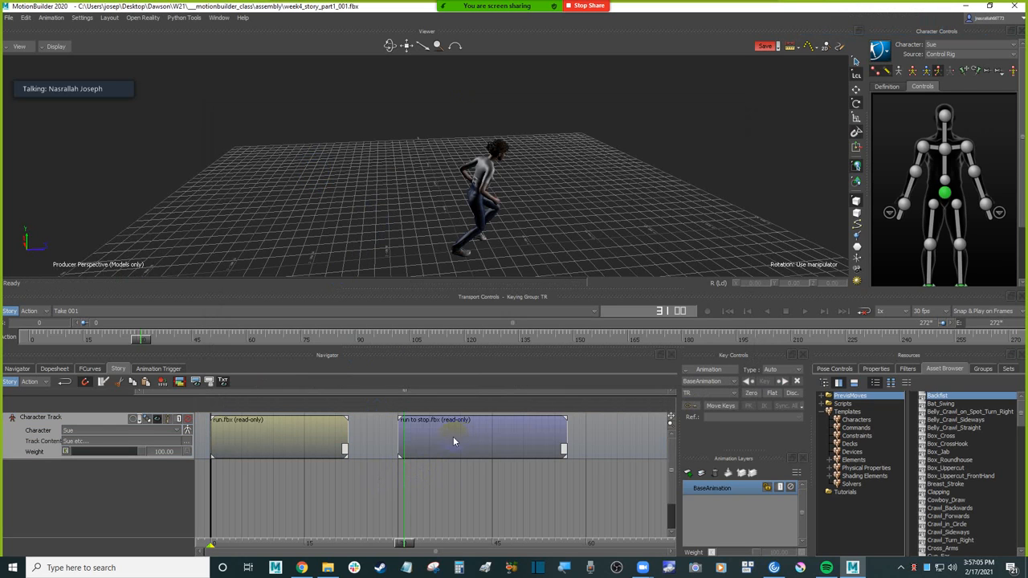
Step: Compare the pose at the start of the run to stop clip, frame 30, with the run clip's end pose at frame 22
{"action": "left_click_drag", "start_coordinate": [407, 546], "coordinate": [401, 524]}
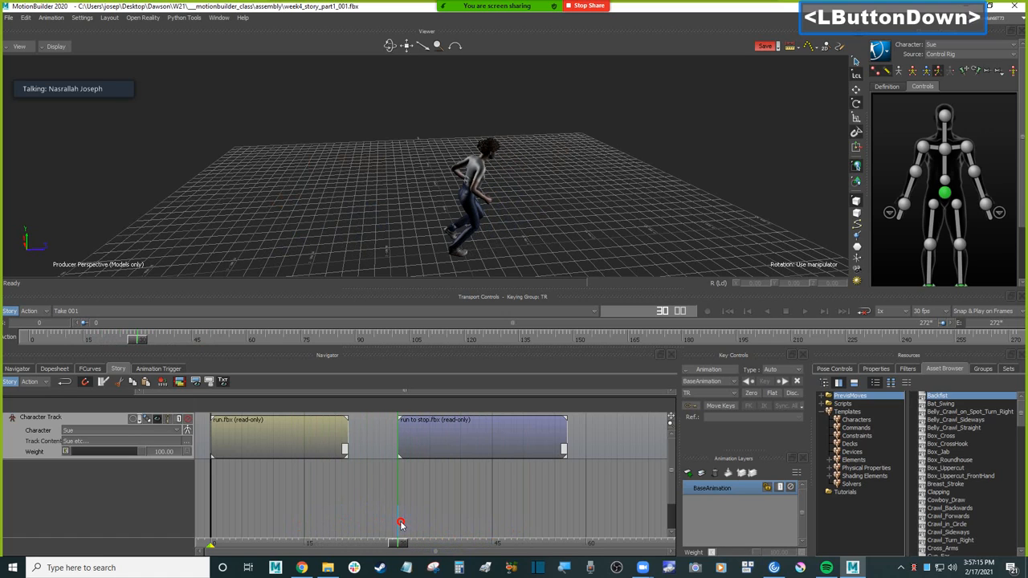
{"action": "mouse_move", "coordinate": [400, 524]}
{"action": "left_mouse_down"}
{"action": "mouse_move", "coordinate": [562, 518]}
{"action": "mouse_move", "coordinate": [399, 532]}
{"action": "left_mouse_up"}
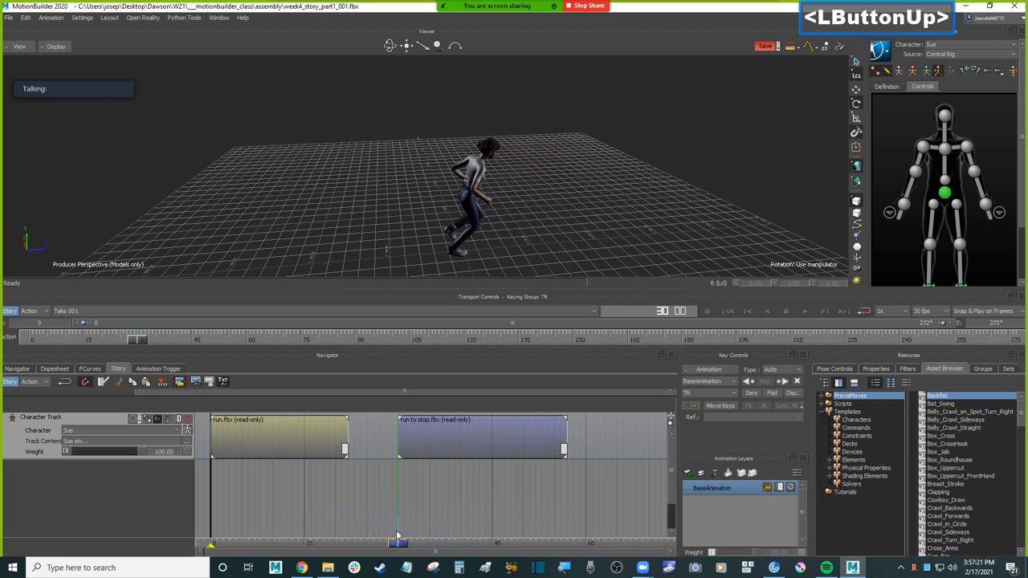
{"action": "left_click_drag", "start_coordinate": [548, 239], "coordinate": [523, 205], "text": "ctrl"}
{"action": "mouse_move", "coordinate": [526, 219]}
{"action": "left_mouse_down", "text": "ctrl"}
{"action": "mouse_move", "coordinate": [530, 227]}
{"action": "mouse_move", "coordinate": [513, 231]}
{"action": "left_mouse_up", "text": "ctrl"}
{"action": "left_click_drag", "start_coordinate": [513, 231], "coordinate": [544, 195], "text": "ctrl+shift"}
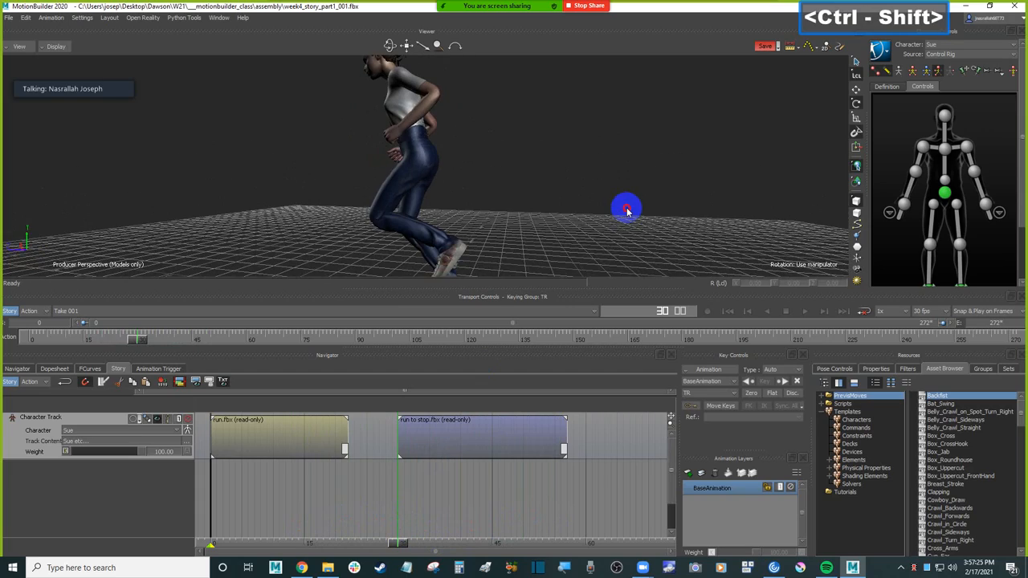
{"action": "left_click_drag", "start_coordinate": [544, 241], "coordinate": [538, 238], "text": "ctrl+shift"}
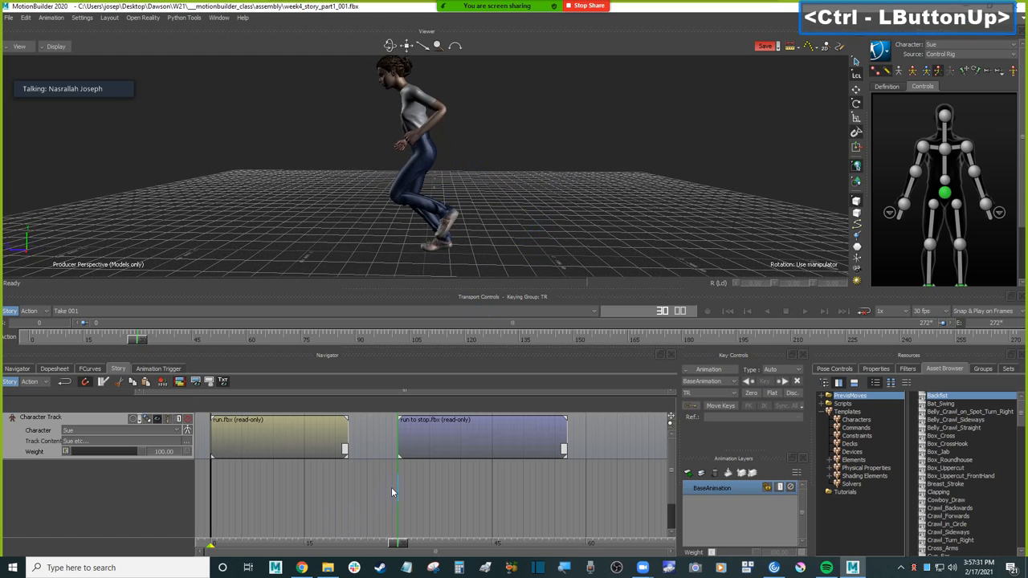
{"action": "left_click_drag", "start_coordinate": [396, 542], "coordinate": [346, 530]}
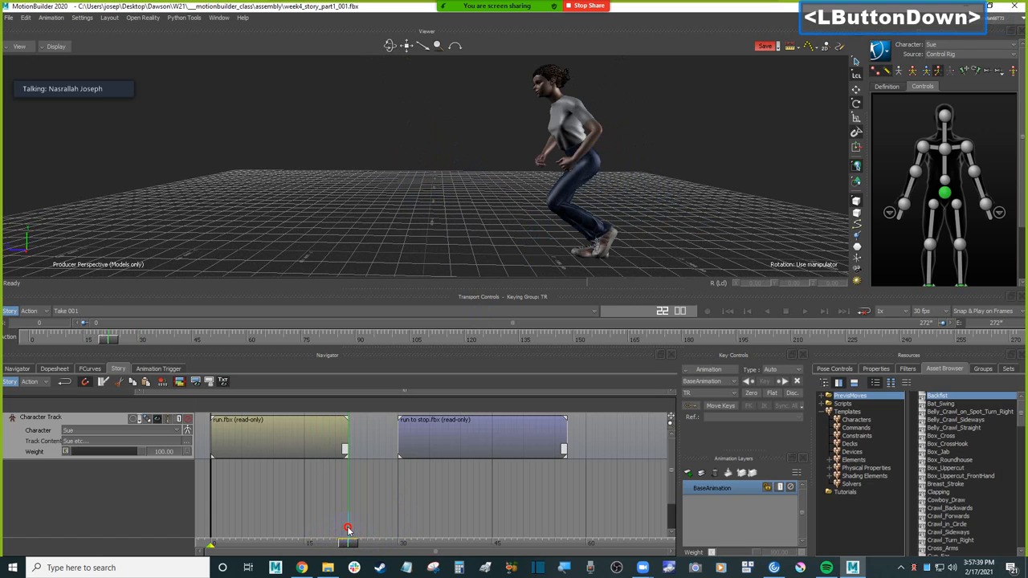
{"action": "mouse_move", "coordinate": [347, 529]}
{"action": "left_mouse_down"}
{"action": "mouse_move", "coordinate": [410, 530]}
{"action": "mouse_move", "coordinate": [334, 525]}
{"action": "mouse_move", "coordinate": [346, 526]}
{"action": "left_mouse_up"}
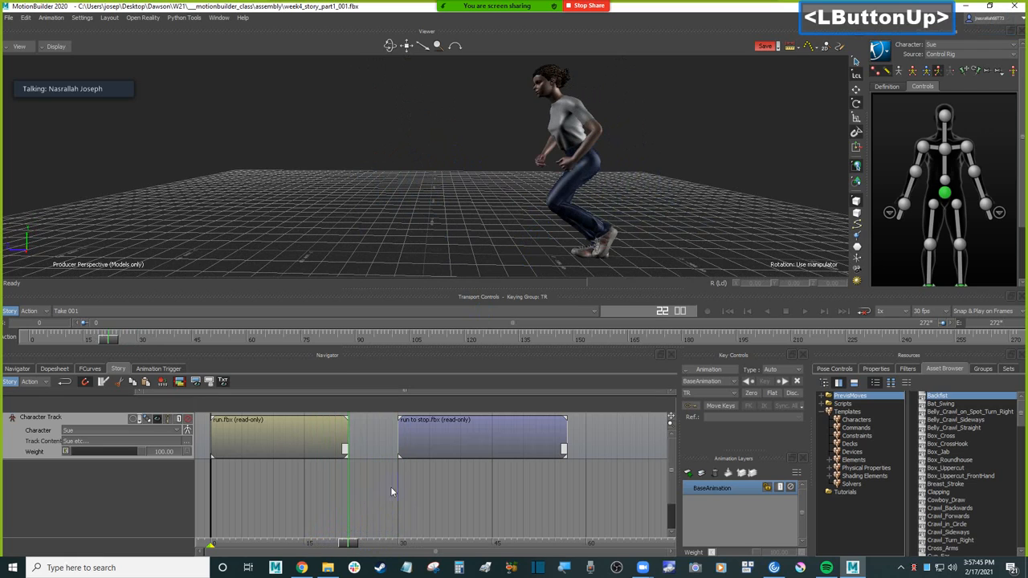
Step: Move the run to stop clip to start at frame 46 and trim the end of the run clip to frame 15
{"action": "left_click_drag", "start_coordinate": [450, 436], "coordinate": [549, 436]}
{"action": "left_click", "coordinate": [352, 519]}
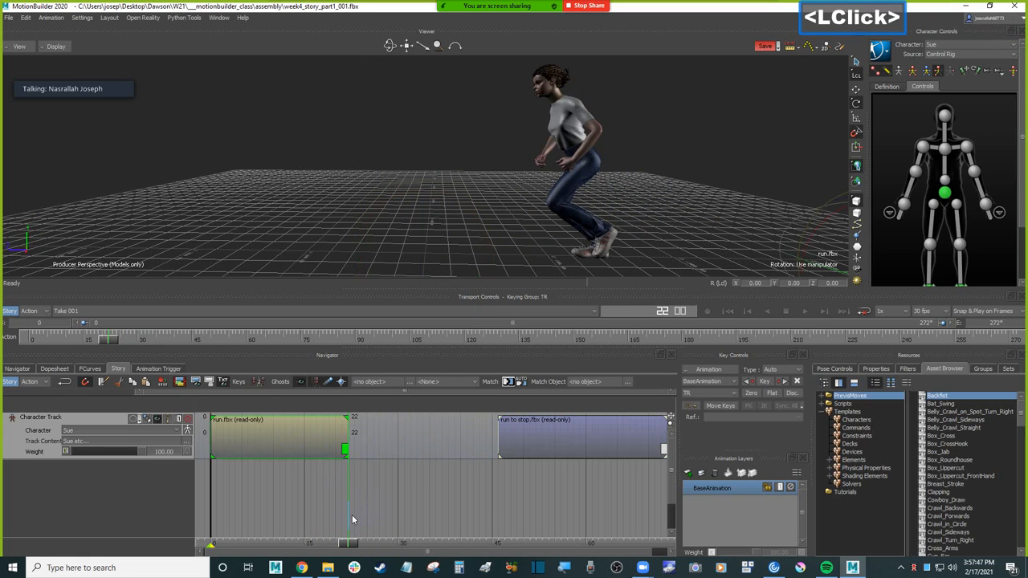
{"action": "left_click_drag", "start_coordinate": [347, 432], "coordinate": [299, 440]}
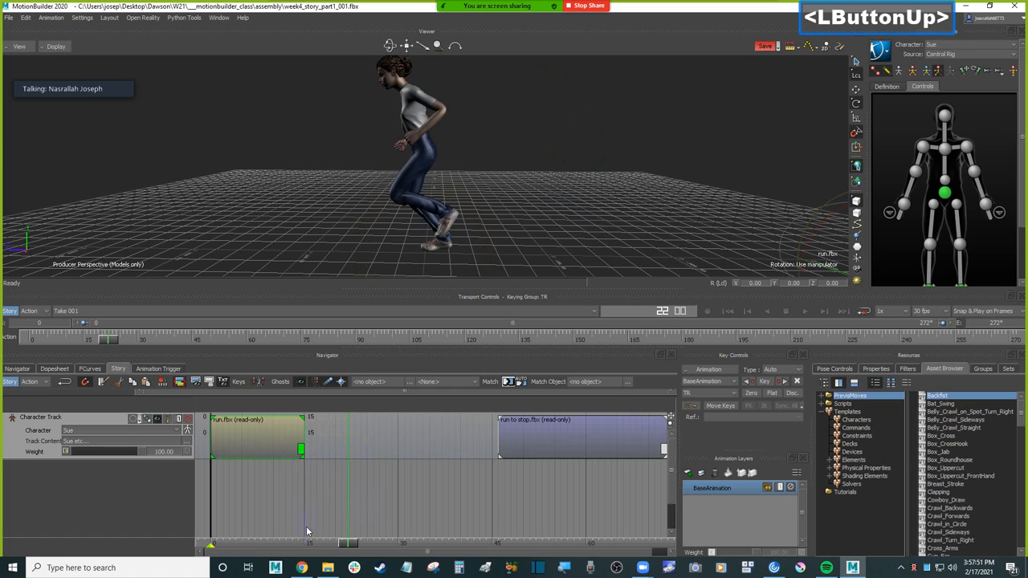
{"action": "left_click_drag", "start_coordinate": [347, 543], "coordinate": [308, 533]}
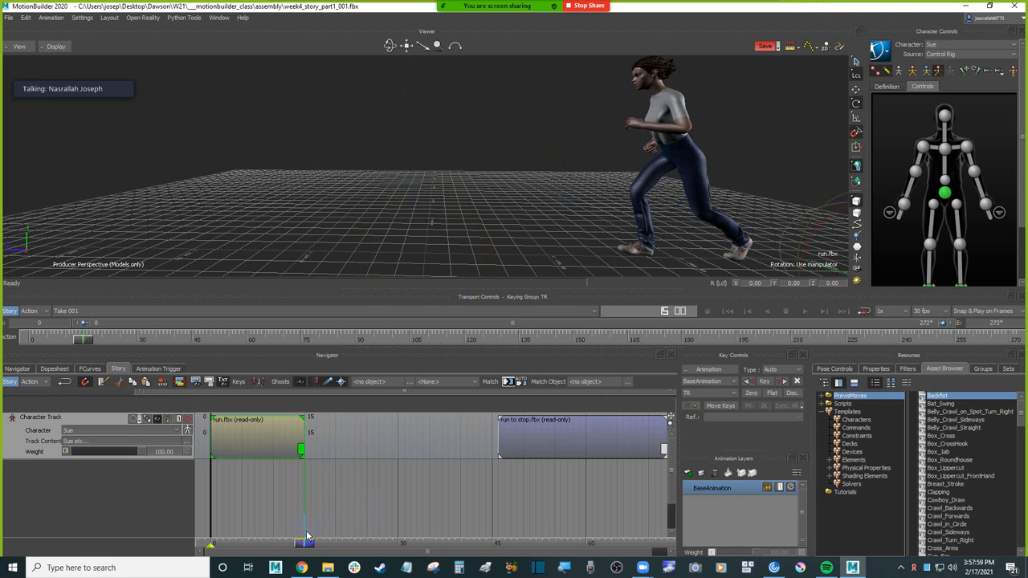
Step: Extend the looped run clip to end at frame 35 and check the run to stop clip's first pose at frame 46
{"action": "left_click_drag", "start_coordinate": [300, 432], "coordinate": [427, 441]}
{"action": "left_click_drag", "start_coordinate": [449, 482], "coordinate": [381, 522], "text": "shift"}
{"action": "left_click", "coordinate": [443, 499]}
{"action": "left_click_drag", "start_coordinate": [443, 499], "coordinate": [424, 504]}
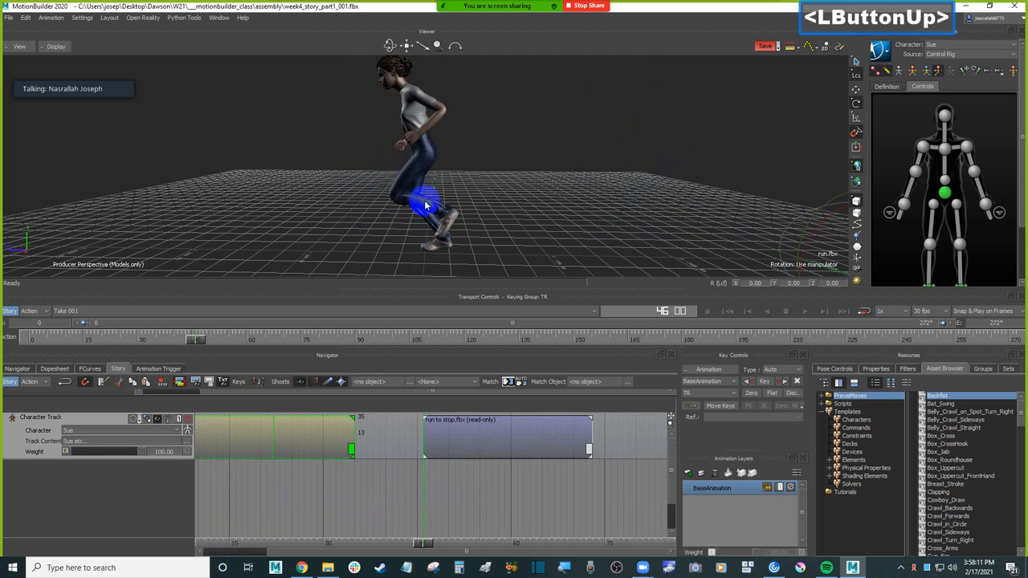
Step: Extend the end of the looped run clip to frame 44 and scrub back to its pose at frame 32
{"action": "left_click", "coordinate": [471, 204], "text": "ctrl"}
{"action": "left_click_drag", "start_coordinate": [472, 202], "coordinate": [479, 209], "text": "ctrl+shift"}
{"action": "left_click_drag", "start_coordinate": [349, 453], "coordinate": [407, 437]}
{"action": "left_click_drag", "start_coordinate": [424, 544], "coordinate": [333, 540]}
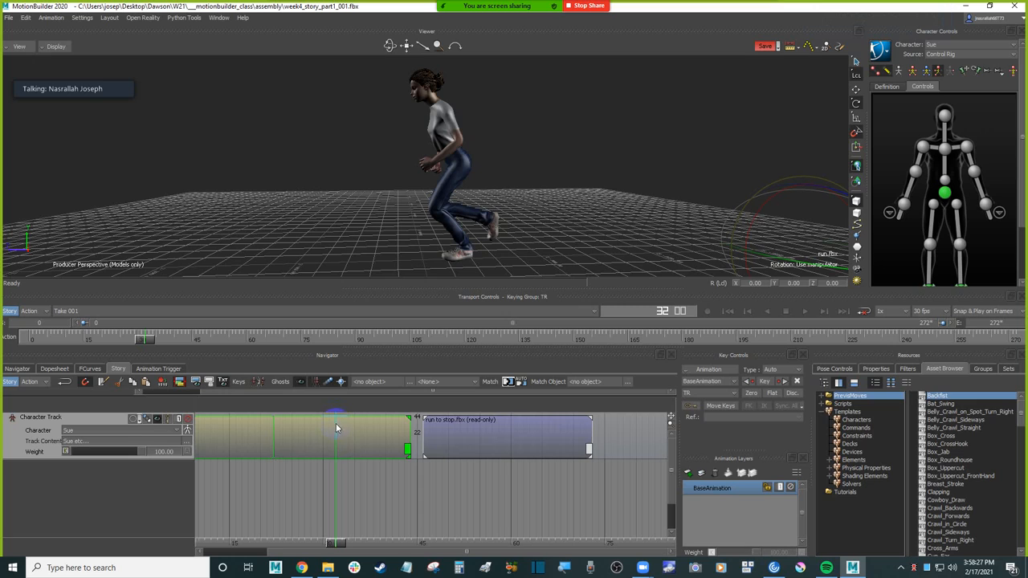
Step: Trim the run clip to end at frame 22 and move the run to stop clip to start right there
{"action": "left_click_drag", "start_coordinate": [407, 441], "coordinate": [268, 432]}
{"action": "left_click_drag", "start_coordinate": [479, 442], "coordinate": [333, 443]}
{"action": "left_click_drag", "start_coordinate": [278, 485], "coordinate": [383, 485], "text": "shift"}
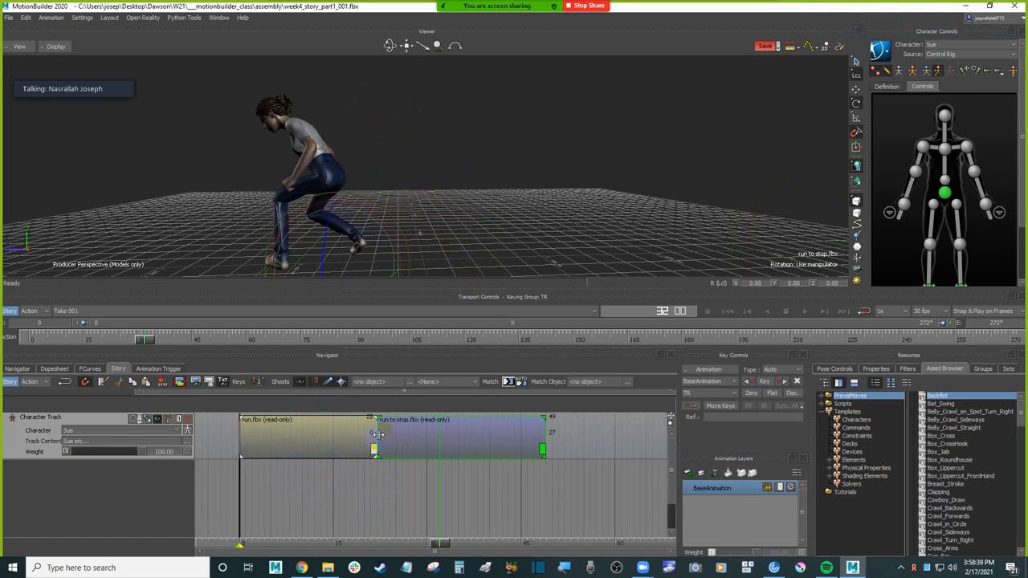
{"action": "left_click", "coordinate": [377, 463], "text": "ctrl"}
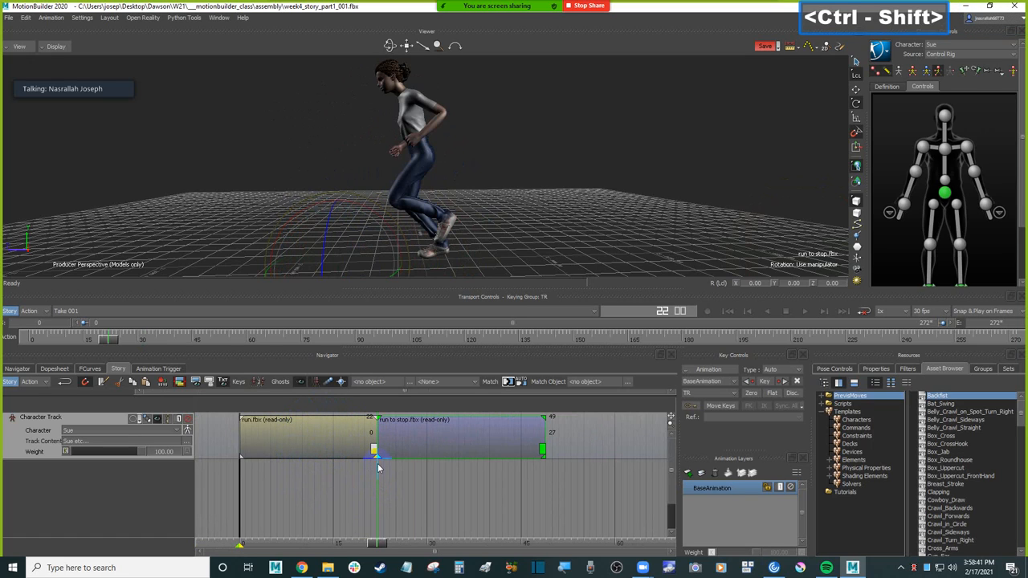
Step: Try moving the run to stop clip to start at frame 23, and return it to start at frame 22
{"action": "left_click", "coordinate": [373, 463], "text": "ctrl"}
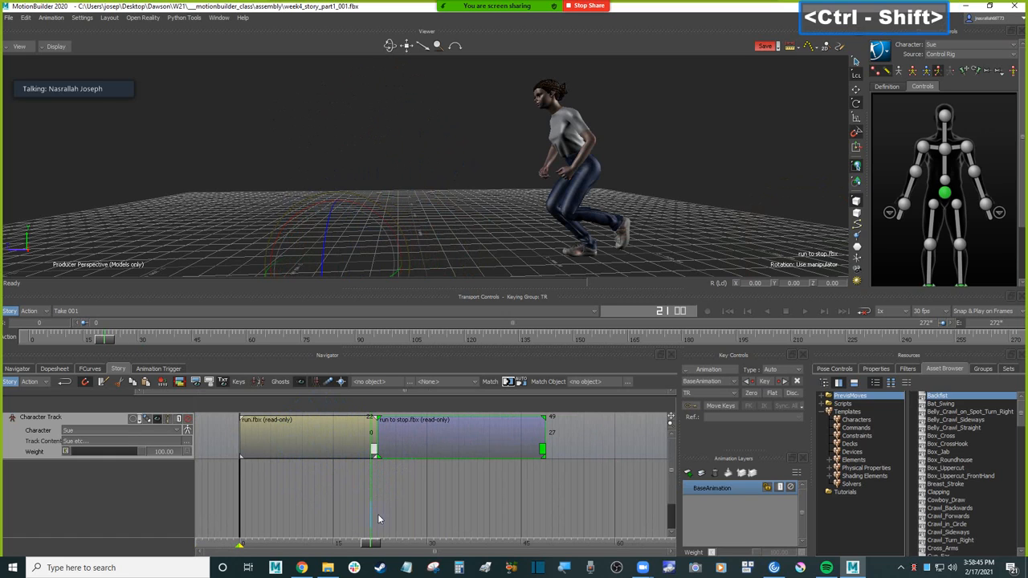
{"action": "left_click", "coordinate": [379, 543]}
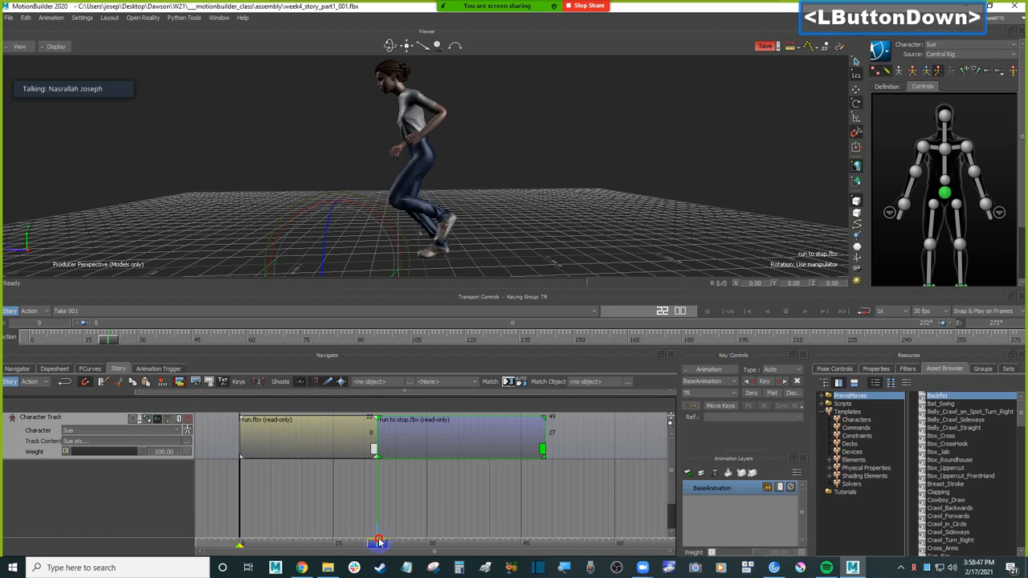
{"action": "left_click_drag", "start_coordinate": [435, 436], "coordinate": [442, 436]}
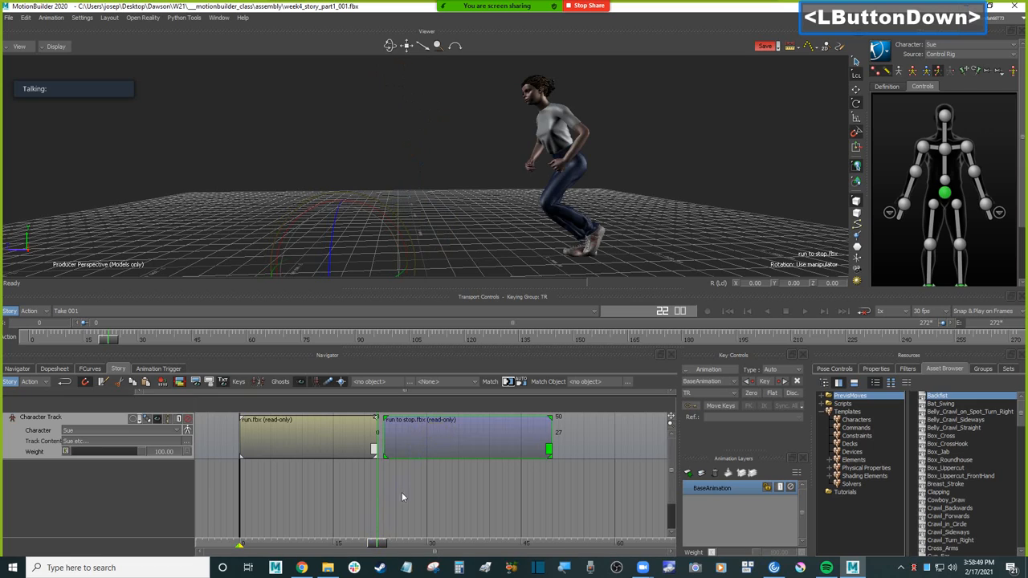
{"action": "mouse_move", "coordinate": [378, 545]}
{"action": "left_mouse_down"}
{"action": "mouse_move", "coordinate": [370, 544]}
{"action": "mouse_move", "coordinate": [378, 544]}
{"action": "left_mouse_up"}
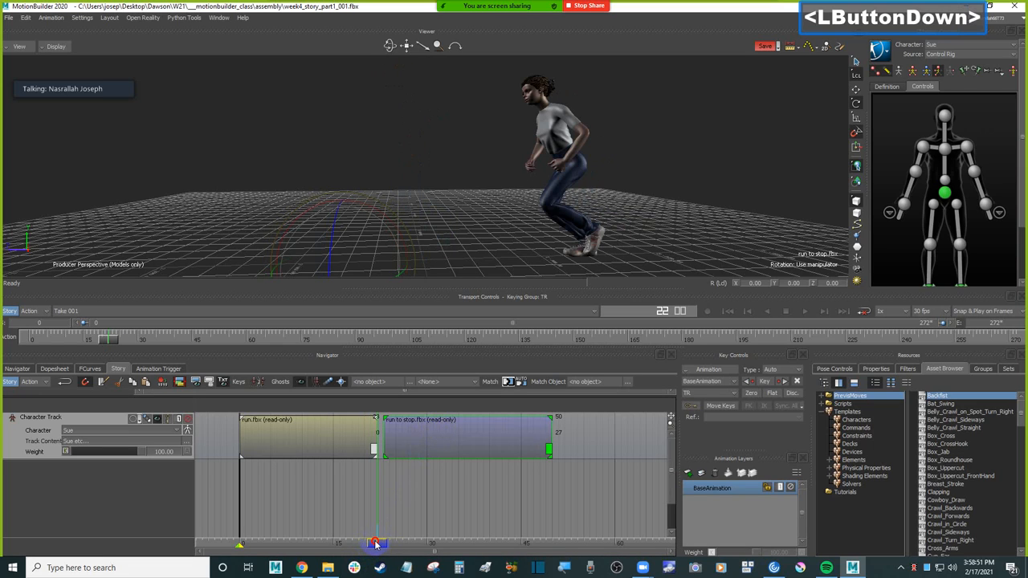
{"action": "left_click_drag", "start_coordinate": [458, 425], "coordinate": [449, 433]}
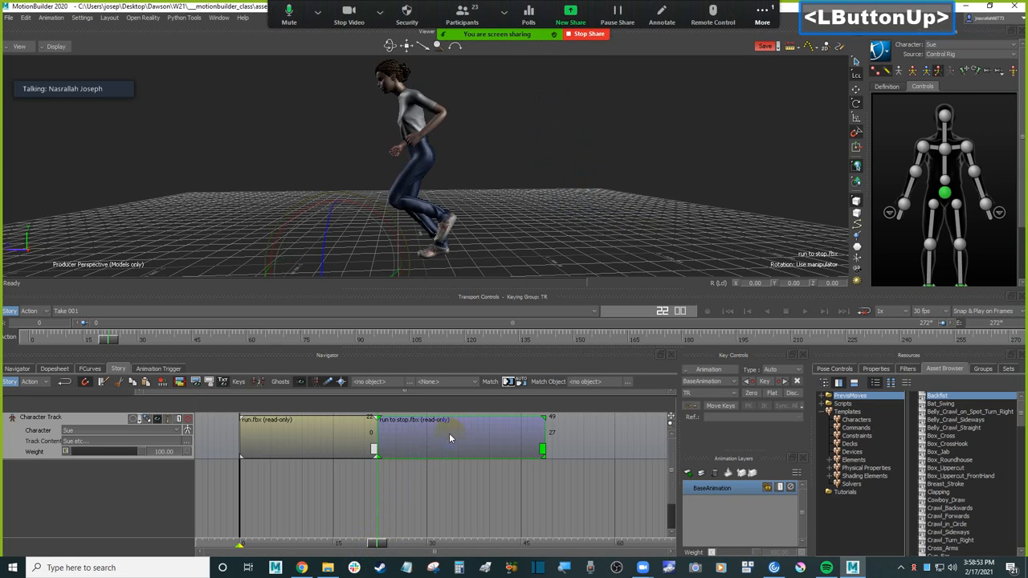
Step: Step between frames 21 and 22 to compare Sue's pose and position across the join of the two clips
{"action": "key", "text": "ctrl+Left"}
{"action": "key", "text": "ctrl+Left"}
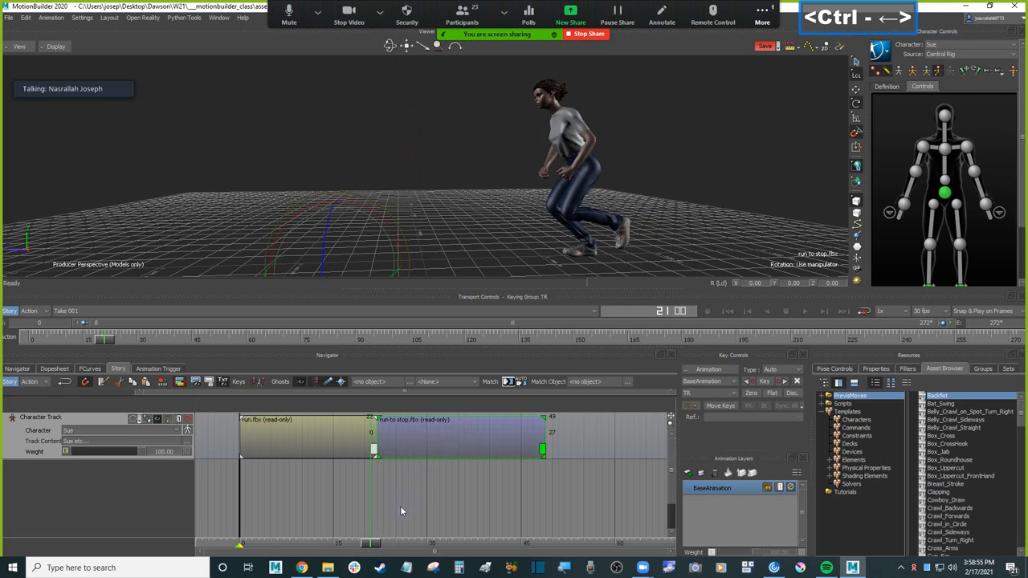
{"action": "key", "text": "ctrl+Right"}
{"action": "key", "text": "ctrl+Right"}
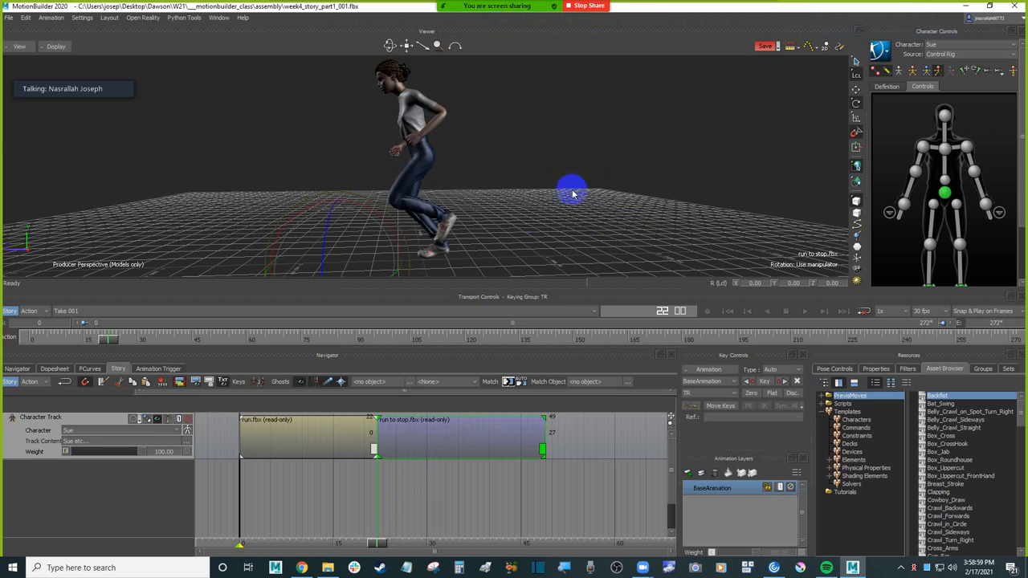
{"action": "left_click_drag", "start_coordinate": [557, 181], "coordinate": [547, 201], "text": "shift"}
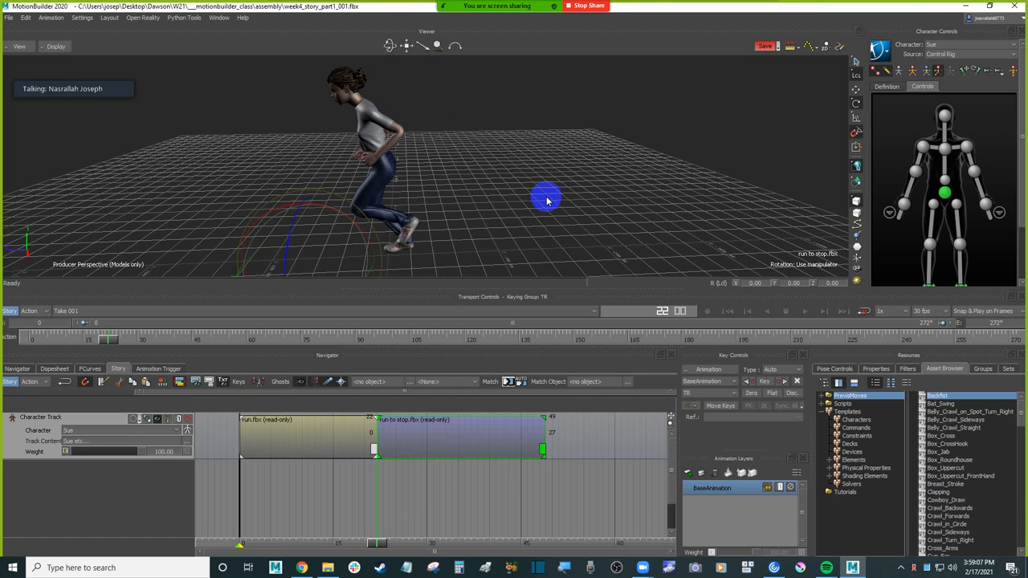
Step: Open the match options for the run to stop clip and choose mixamorig2:Hips as the match object
{"action": "left_click", "coordinate": [553, 204]}
{"action": "left_click", "coordinate": [453, 430]}
{"action": "left_click", "coordinate": [508, 380]}
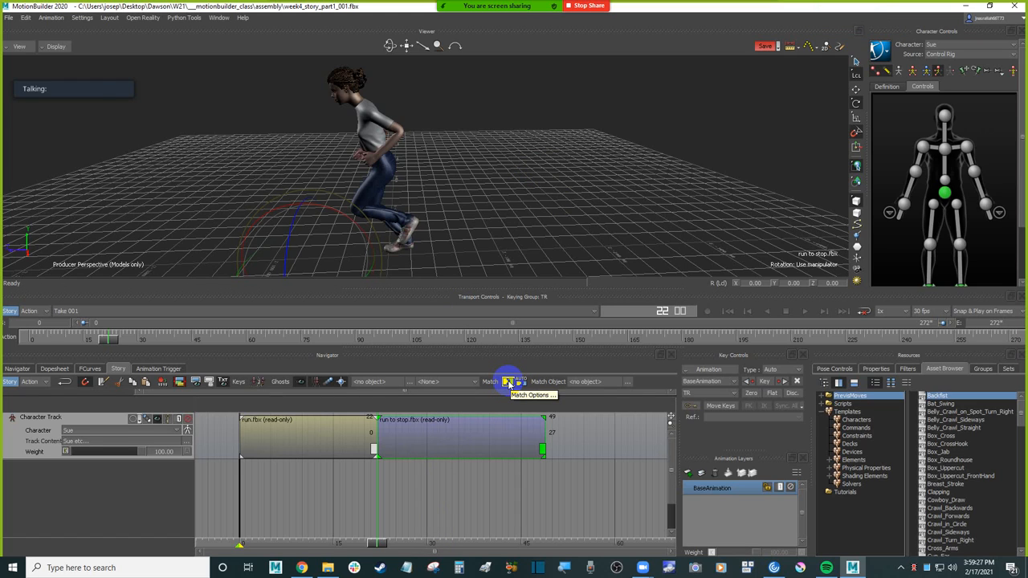
{"action": "left_click", "coordinate": [507, 383]}
{"action": "left_click_drag", "start_coordinate": [512, 197], "coordinate": [648, 111]}
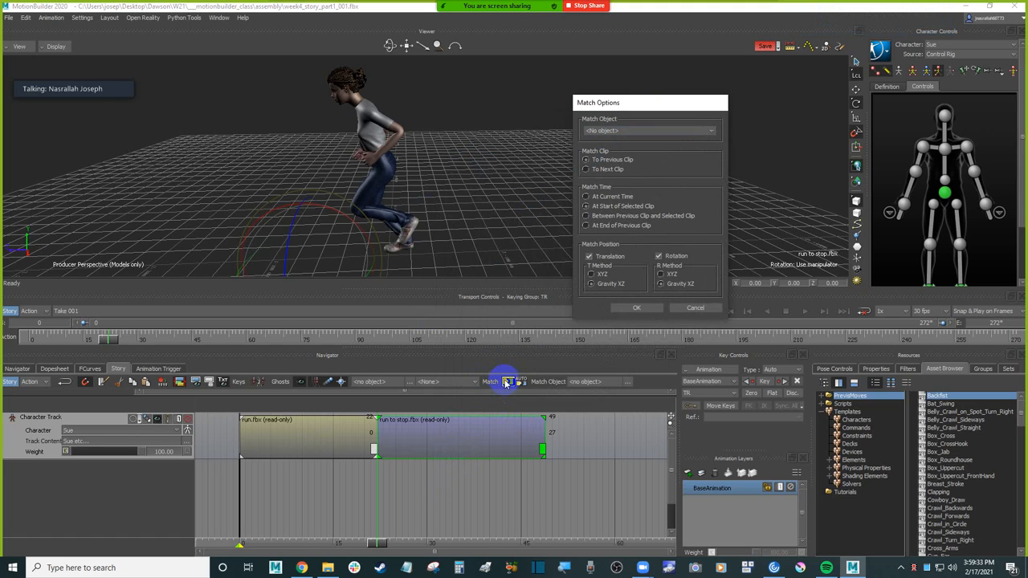
{"action": "left_click_drag", "start_coordinate": [632, 107], "coordinate": [635, 62]}
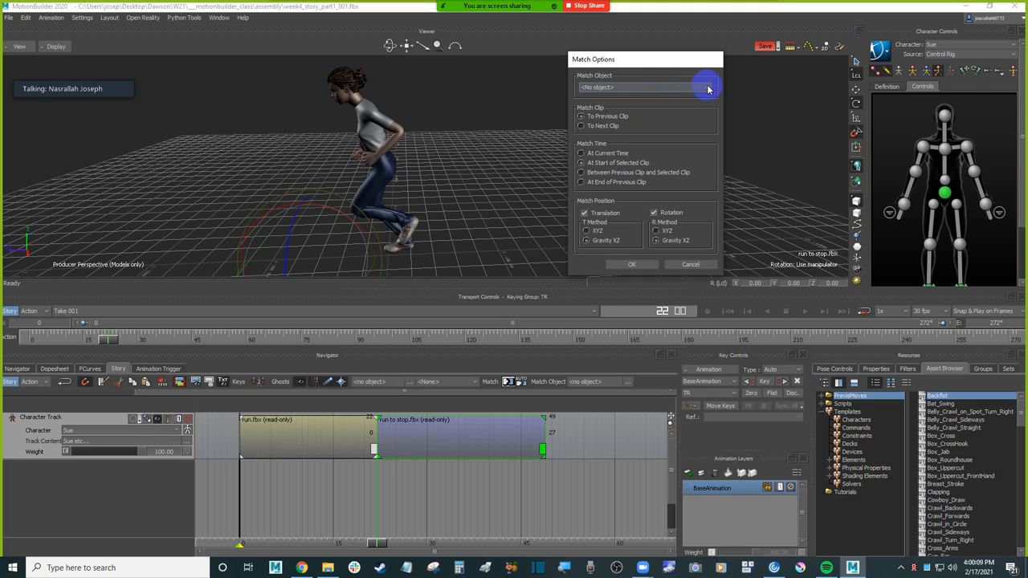
{"action": "left_click", "coordinate": [706, 89]}
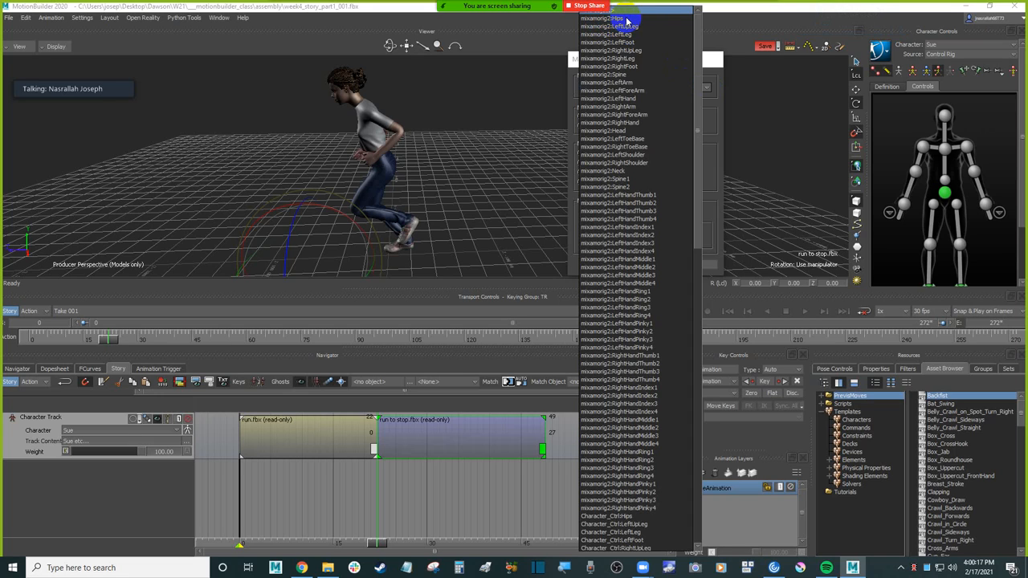
{"action": "left_click", "coordinate": [698, 243]}
{"action": "left_click_drag", "start_coordinate": [699, 244], "coordinate": [700, 321]}
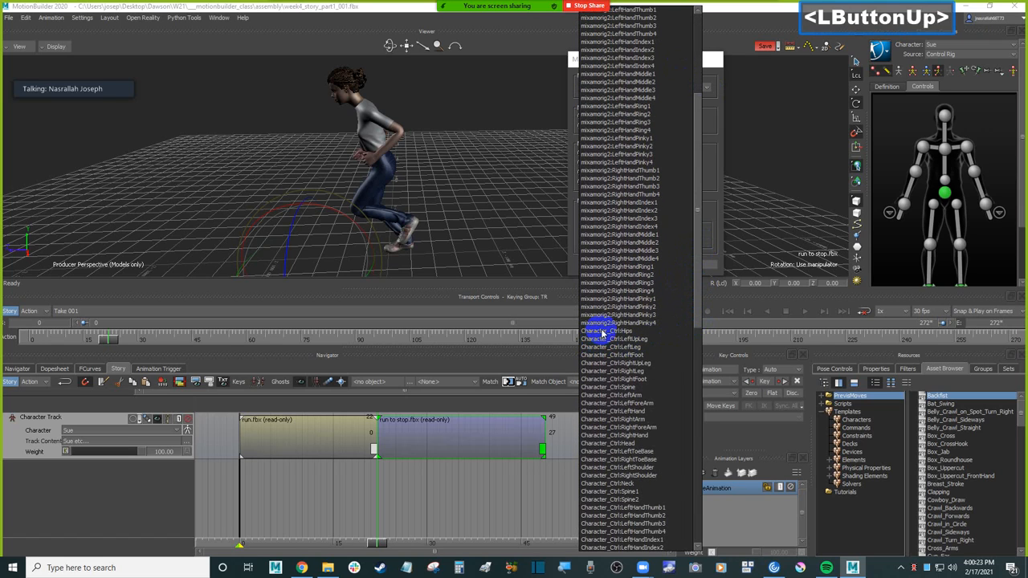
{"action": "left_click_drag", "start_coordinate": [699, 246], "coordinate": [688, 150]}
{"action": "left_click_drag", "start_coordinate": [699, 39], "coordinate": [702, 19]}
{"action": "left_click", "coordinate": [616, 18]}
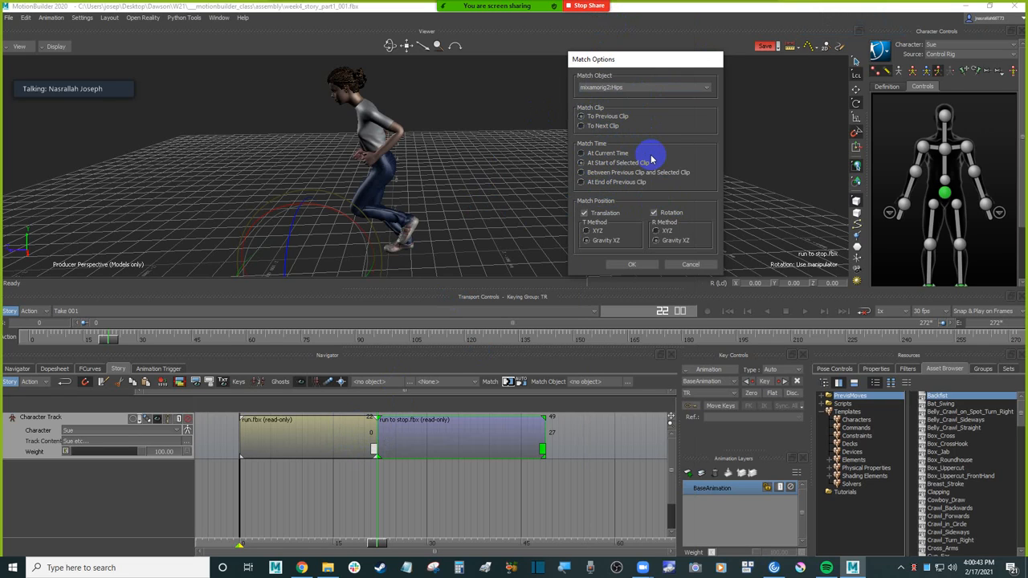
Step: Match the run to stop clip to the previous clip at End of Previous Clip, with translation and rotation on Gravity XZ
{"action": "left_click", "coordinate": [615, 184]}
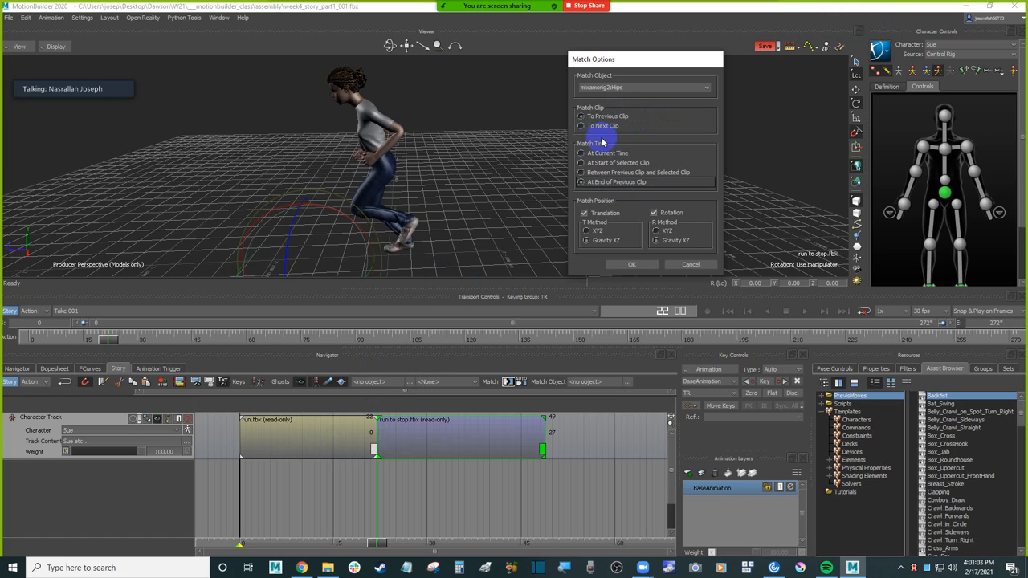
{"action": "left_click", "coordinate": [598, 184]}
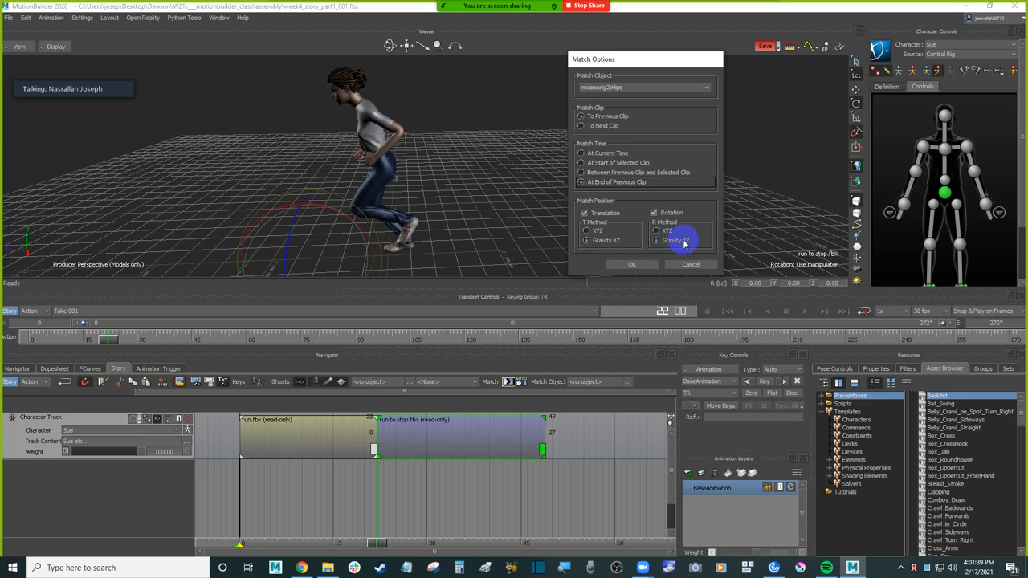
{"action": "left_click", "coordinate": [633, 266]}
{"action": "scroll", "coordinate": [598, 245], "scroll_direction": "down", "scroll_amount": 2}
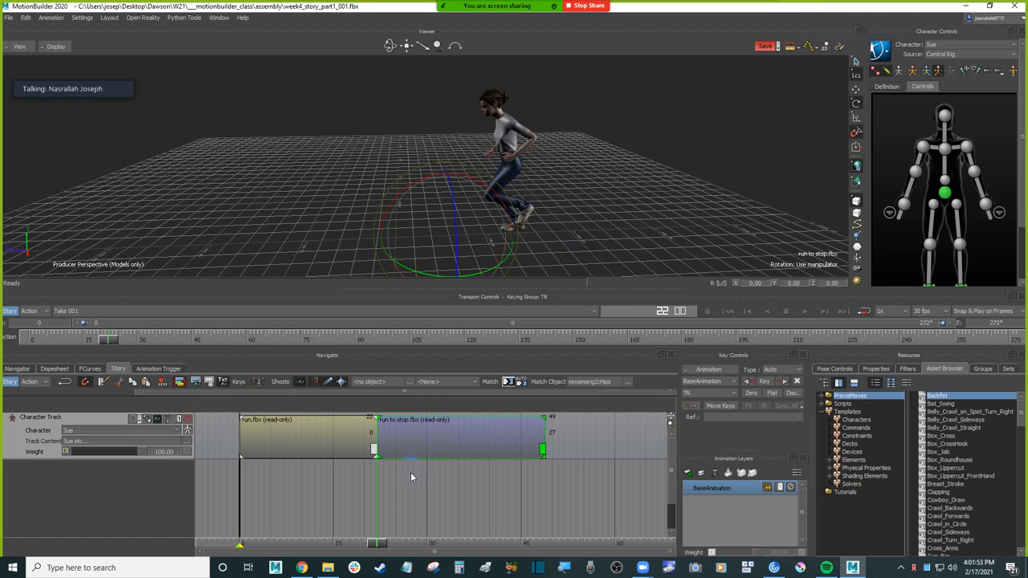
Step: Check the matched join at frame 22 and examine Sue's hips effector from the side and front
{"action": "left_click", "coordinate": [379, 546]}
{"action": "mouse_move", "coordinate": [372, 546]}
{"action": "left_mouse_down"}
{"action": "mouse_move", "coordinate": [360, 543]}
{"action": "mouse_move", "coordinate": [376, 540]}
{"action": "left_mouse_up"}
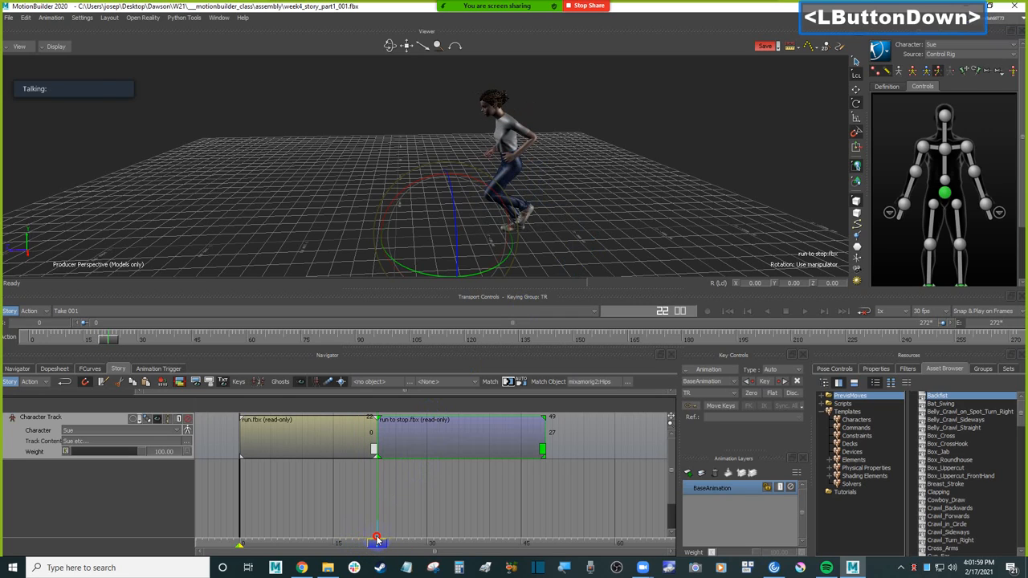
{"action": "left_click_drag", "start_coordinate": [376, 540], "coordinate": [377, 541]}
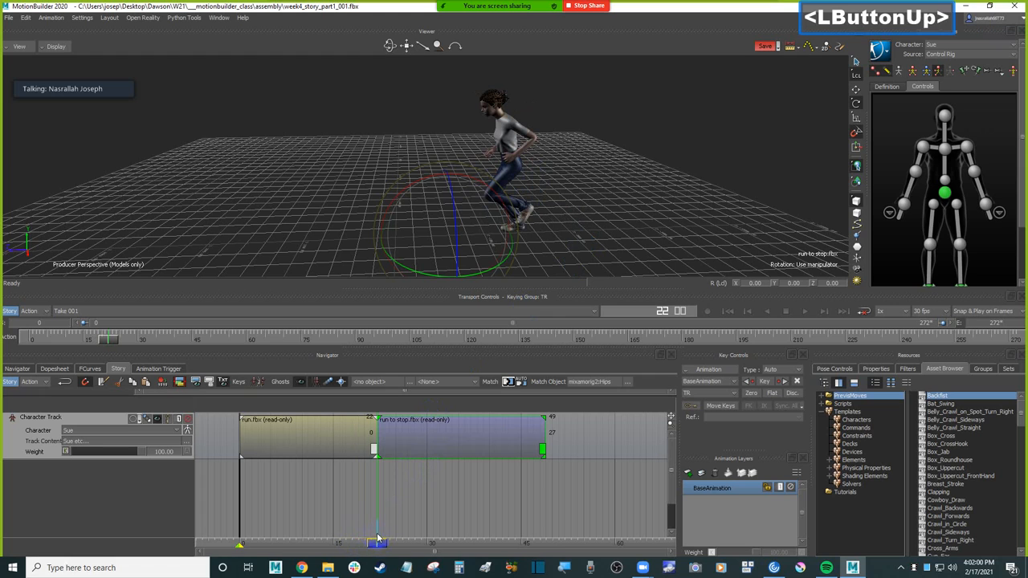
{"action": "left_click", "coordinate": [707, 181]}
{"action": "left_click", "coordinate": [944, 192]}
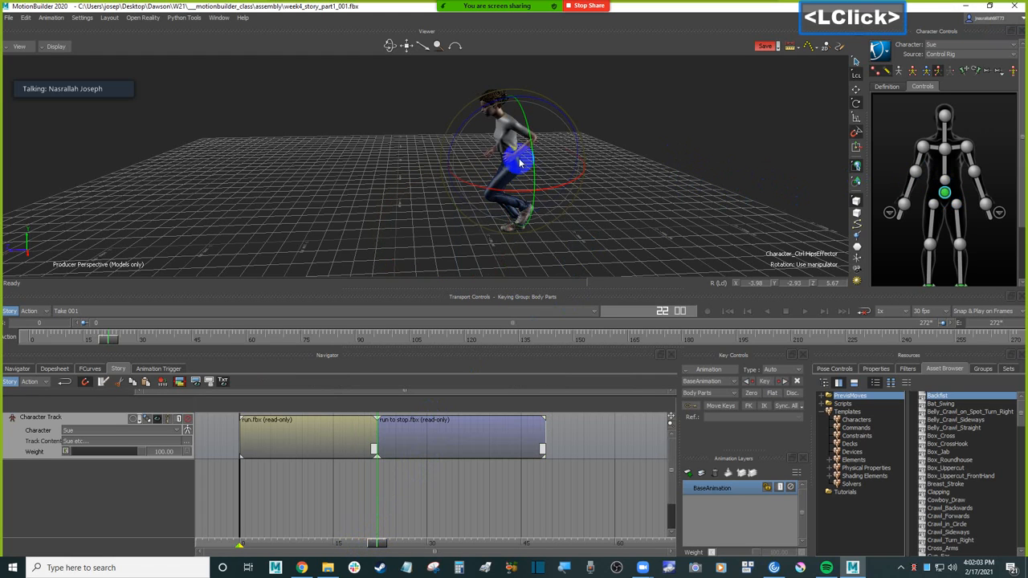
{"action": "scroll", "coordinate": [516, 171], "scroll_direction": "up", "scroll_amount": 2}
{"action": "left_click_drag", "start_coordinate": [640, 197], "coordinate": [707, 170], "text": "ctrl+shift"}
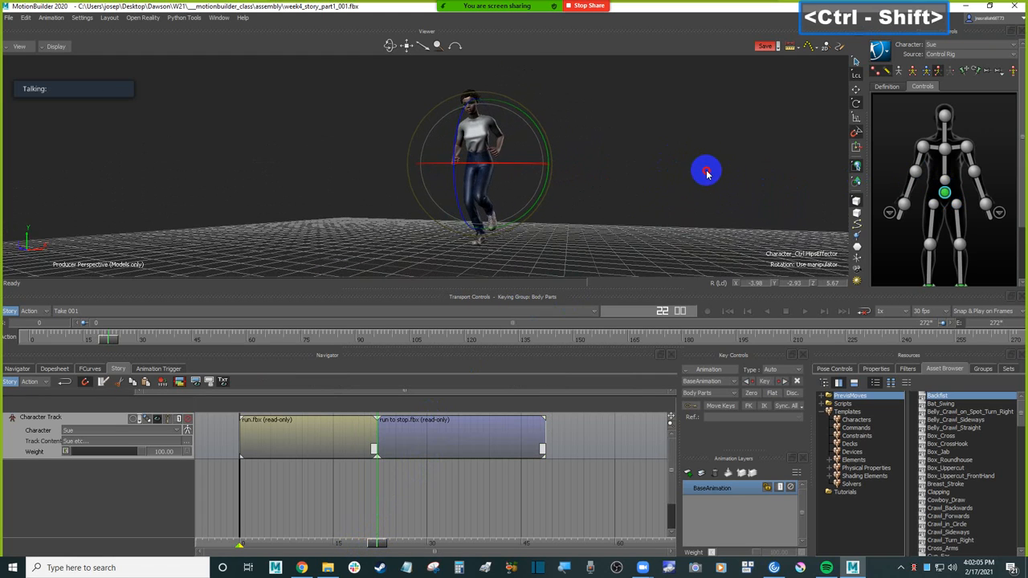
Step: Select the run clip and the run to stop clip in turn to compare their root positions at frame 22
{"action": "left_click", "coordinate": [372, 434]}
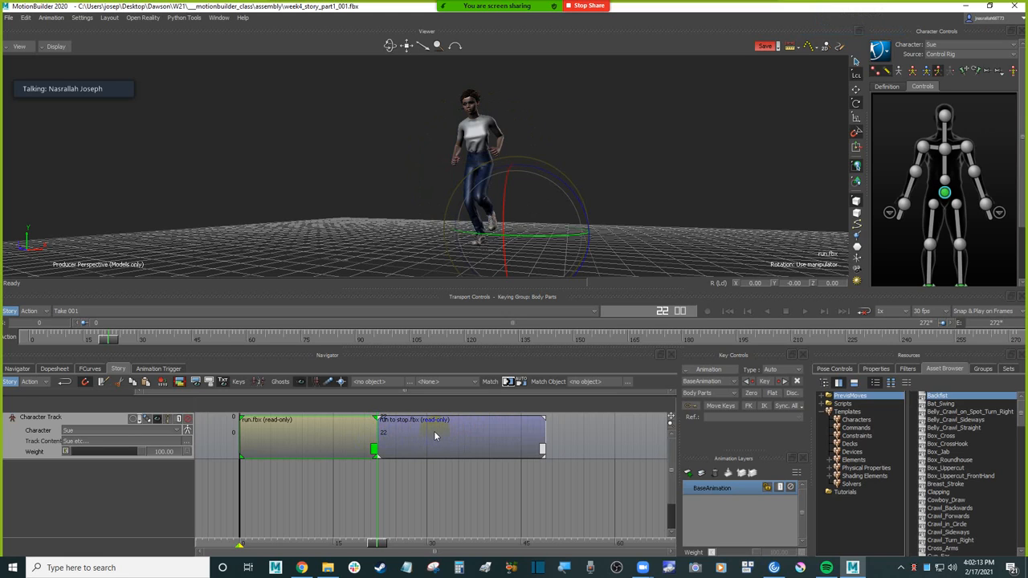
{"action": "left_click", "coordinate": [435, 435]}
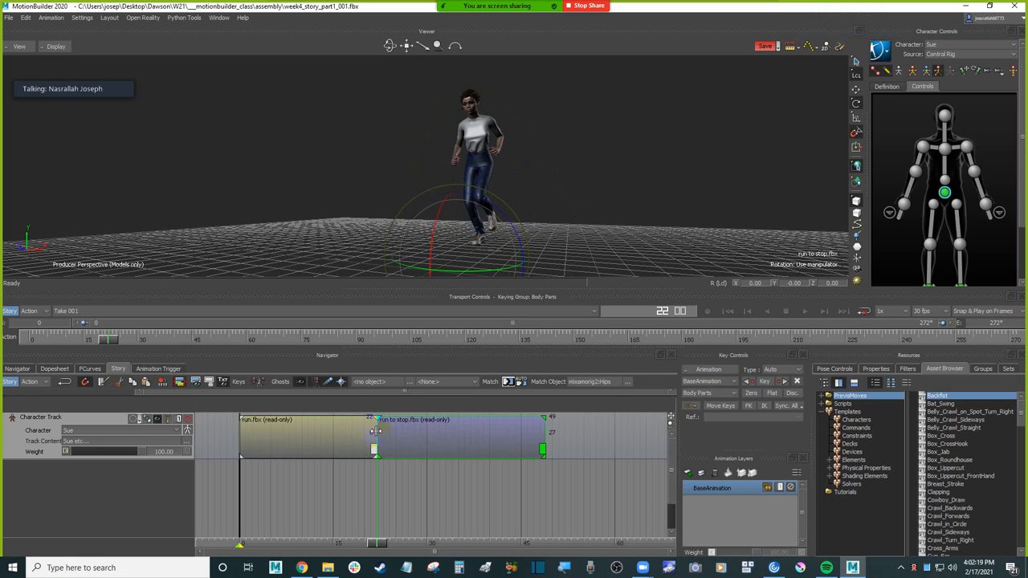
{"action": "left_click", "coordinate": [623, 143]}
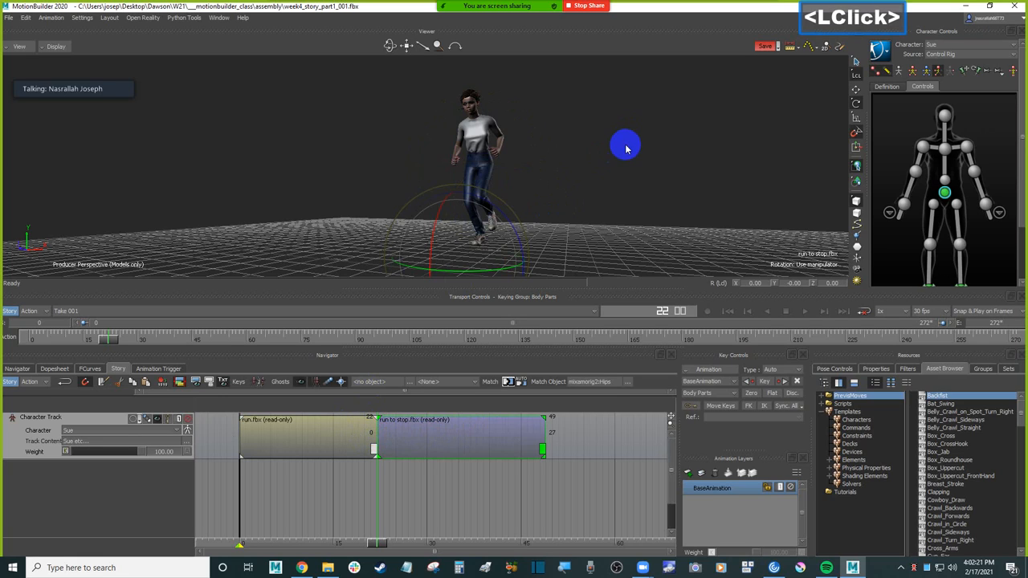
{"action": "left_click_drag", "start_coordinate": [631, 149], "coordinate": [604, 175], "text": "ctrl"}
{"action": "double_click", "coordinate": [624, 177]}
{"action": "key", "text": "ctrl+z"}
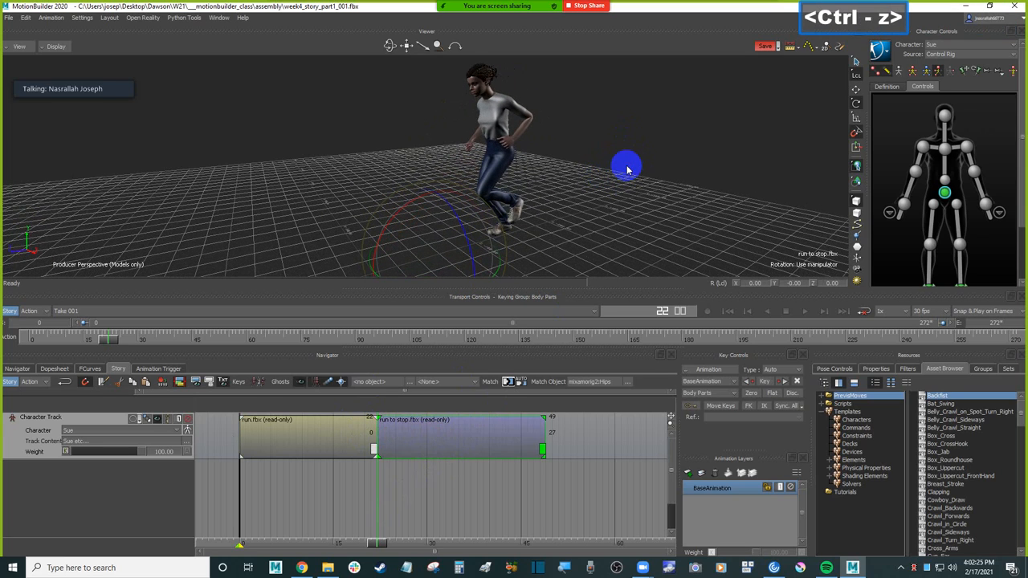
{"action": "left_click_drag", "start_coordinate": [627, 169], "coordinate": [580, 188], "text": "ctrl"}
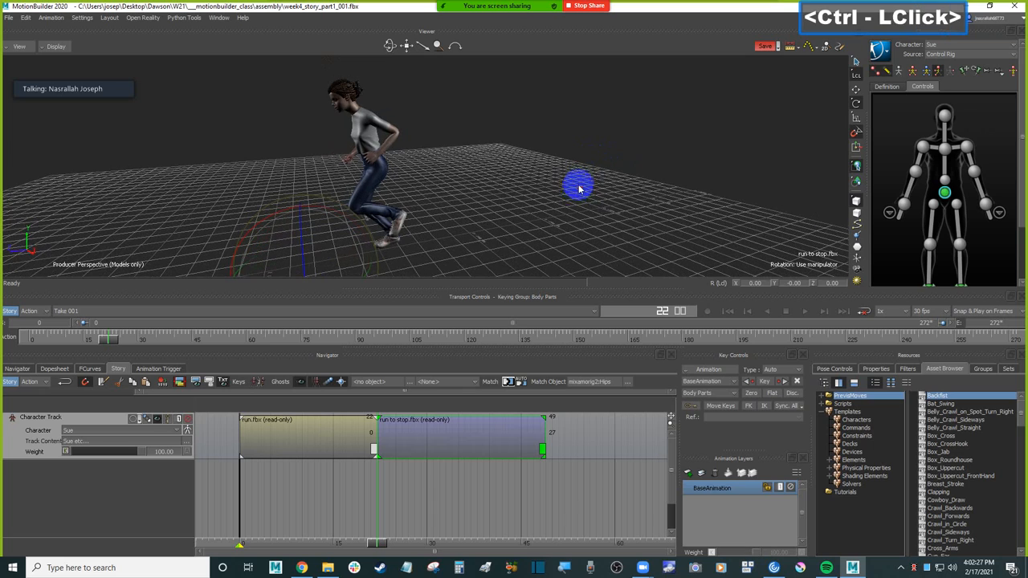
Step: Go to frame 23, select the run to stop clip and display the rig and skeleton along with the models
{"action": "left_click", "coordinate": [446, 440]}
{"action": "mouse_move", "coordinate": [377, 544]}
{"action": "left_mouse_down"}
{"action": "mouse_move", "coordinate": [393, 543]}
{"action": "mouse_move", "coordinate": [382, 543]}
{"action": "left_mouse_up"}
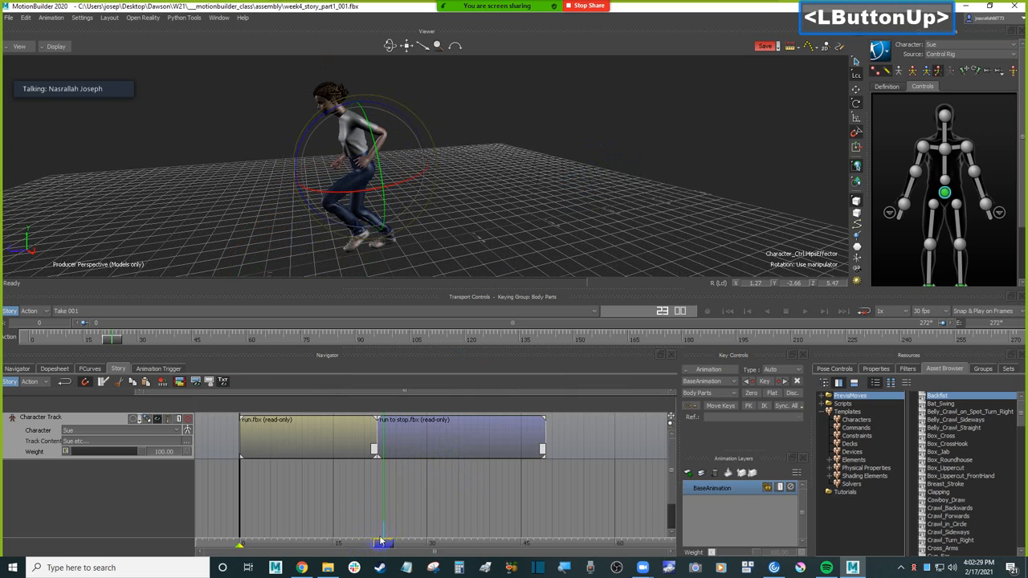
{"action": "left_click", "coordinate": [430, 432]}
{"action": "mouse_move", "coordinate": [531, 171]}
{"action": "left_mouse_down", "text": "ctrl"}
{"action": "mouse_move", "coordinate": [528, 201]}
{"action": "mouse_move", "coordinate": [514, 186]}
{"action": "mouse_move", "coordinate": [523, 177]}
{"action": "left_mouse_up", "text": "ctrl"}
{"action": "key", "text": "ctrl+a"}
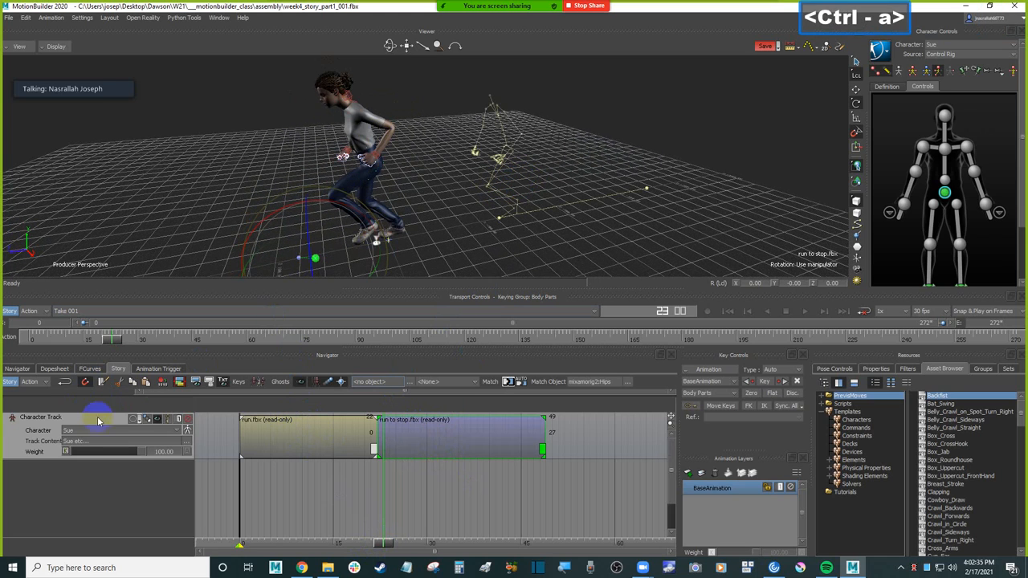
{"action": "left_click", "coordinate": [157, 420]}
{"action": "left_click", "coordinate": [157, 421]}
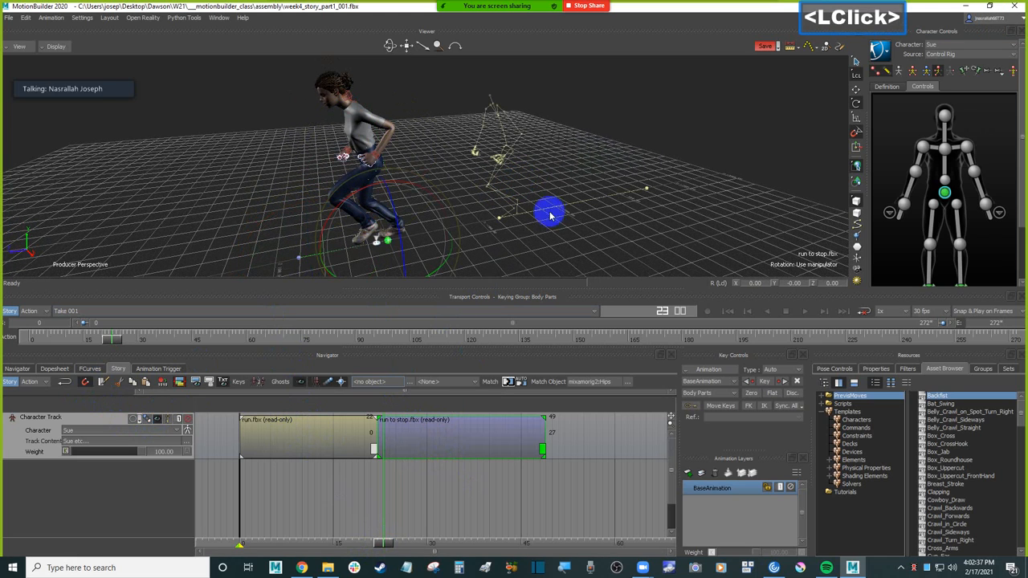
Step: Translate the run to stop clip's root by hand in the scene to about X 21.17, Z -129.95
{"action": "key", "text": "t"}
{"action": "left_click_drag", "start_coordinate": [333, 248], "coordinate": [544, 192]}
{"action": "mouse_move", "coordinate": [411, 235]}
{"action": "left_mouse_down"}
{"action": "mouse_move", "coordinate": [387, 230]}
{"action": "mouse_move", "coordinate": [415, 232]}
{"action": "left_mouse_up"}
{"action": "left_click_drag", "start_coordinate": [482, 188], "coordinate": [518, 202], "text": "ctrl"}
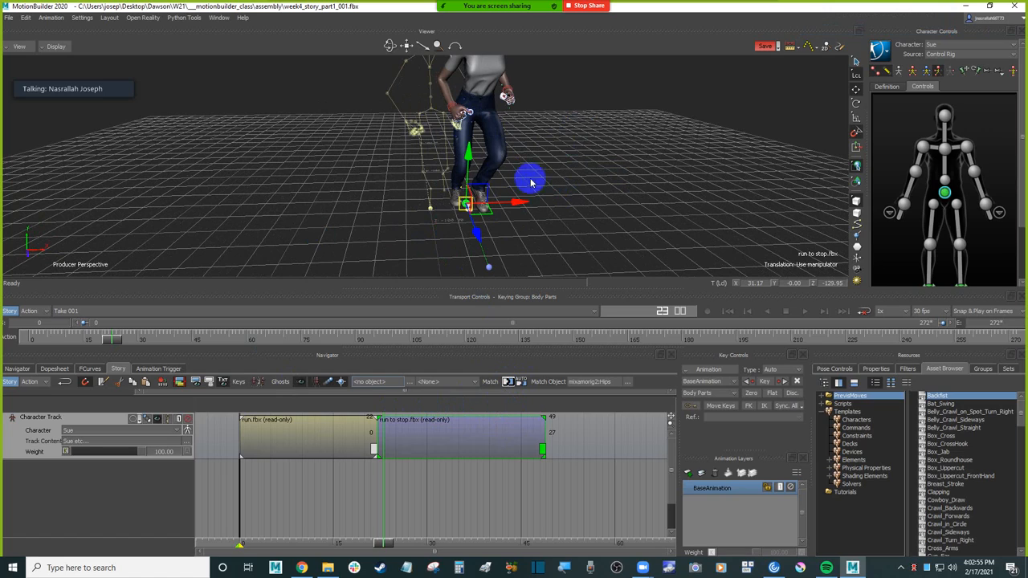
{"action": "left_click_drag", "start_coordinate": [591, 128], "coordinate": [545, 181], "text": "ctrl+shift"}
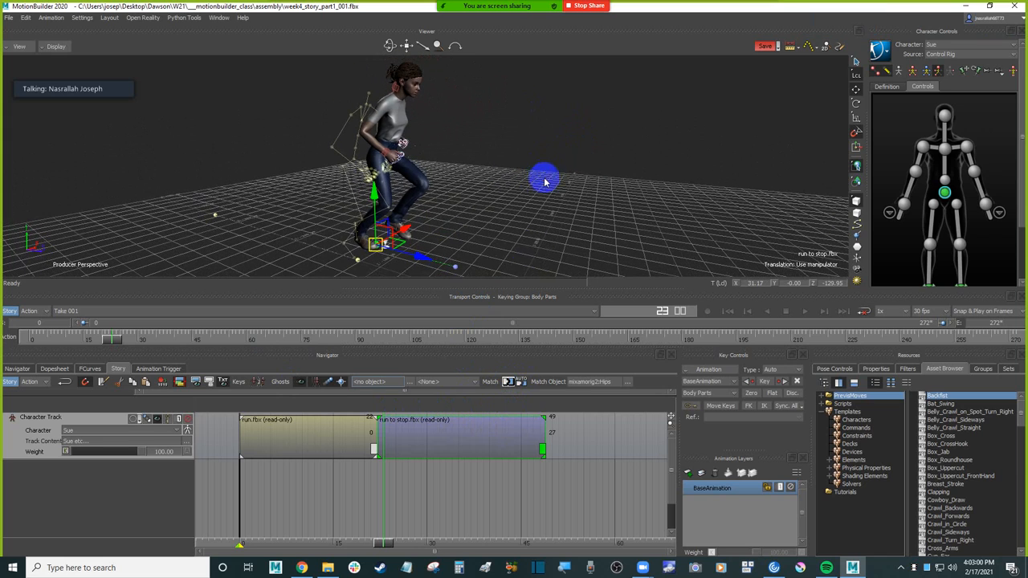
Step: Match the run to stop clip to the end of the previous clip using Character_Ctrl:HipsEffector, with Gravity XZ translation and rotation
{"action": "left_click", "coordinate": [511, 382]}
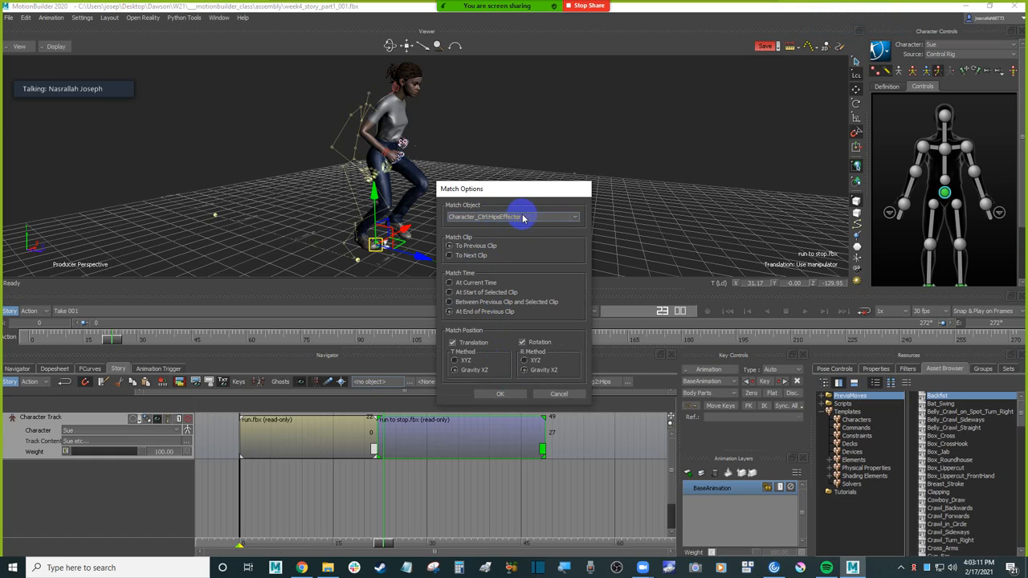
{"action": "left_click", "coordinate": [948, 191]}
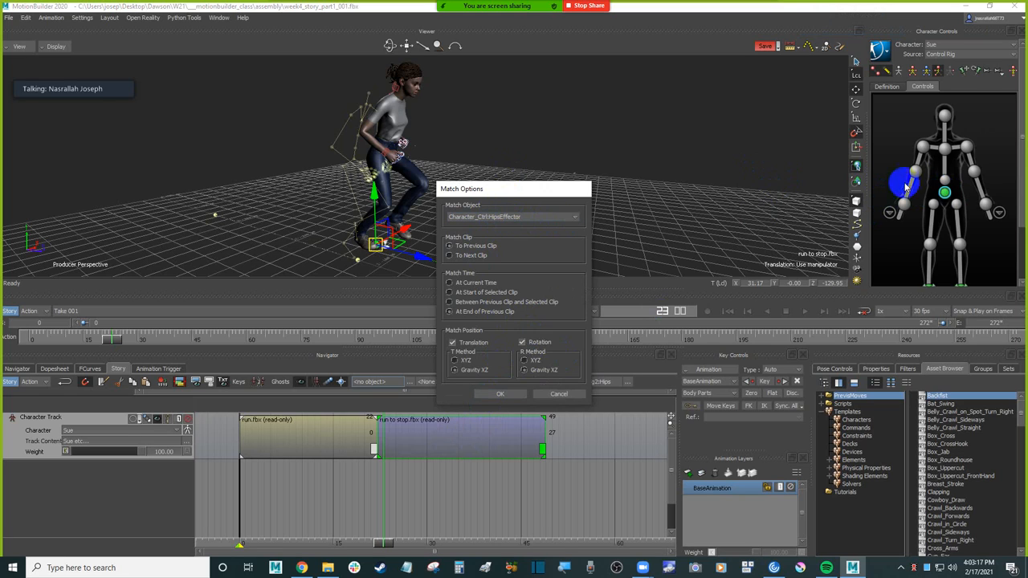
{"action": "left_click", "coordinate": [501, 395]}
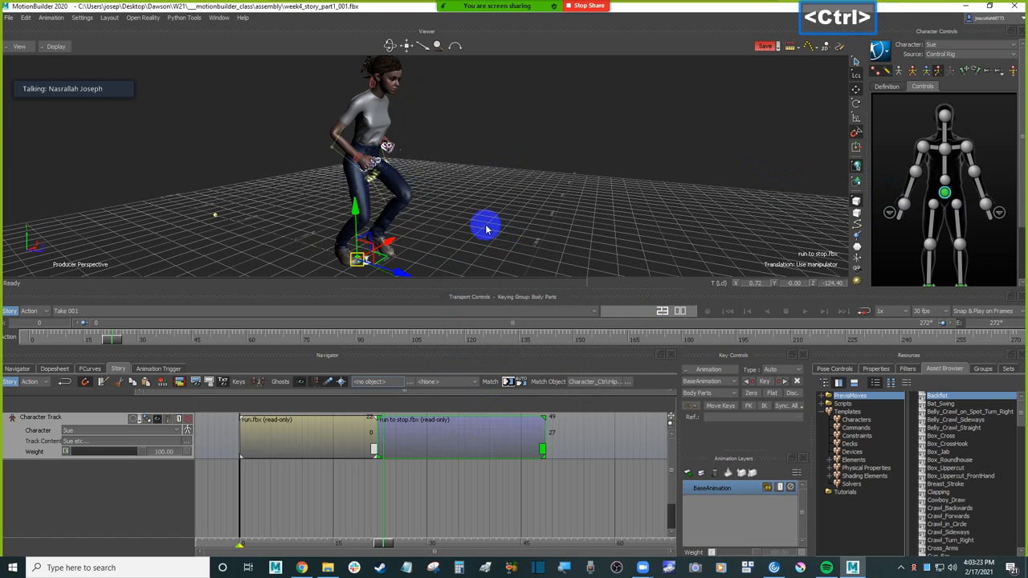
{"action": "left_click", "coordinate": [503, 225], "text": "ctrl"}
{"action": "left_click_drag", "start_coordinate": [504, 225], "coordinate": [516, 165], "text": "ctrl"}
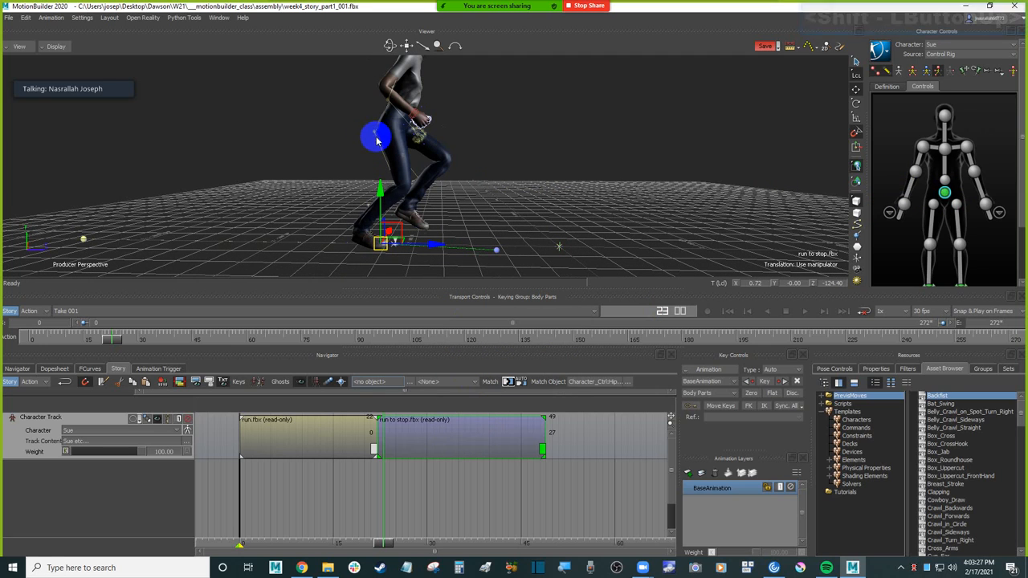
Step: Display only the models in the viewer and inspect the character's pose around the clip join
{"action": "mouse_move", "coordinate": [384, 547]}
{"action": "left_mouse_down"}
{"action": "mouse_move", "coordinate": [321, 545]}
{"action": "mouse_move", "coordinate": [421, 537]}
{"action": "mouse_move", "coordinate": [352, 532]}
{"action": "mouse_move", "coordinate": [387, 532]}
{"action": "mouse_move", "coordinate": [379, 537]}
{"action": "left_mouse_up"}
{"action": "left_click_drag", "start_coordinate": [588, 169], "coordinate": [600, 196], "text": "ctrl+shift"}
{"action": "key", "text": "ctrl+a"}
{"action": "key", "text": "ctrl+a"}
{"action": "key", "text": "ctrl+a"}
{"action": "left_click", "coordinate": [554, 160], "text": "ctrl"}
{"action": "key", "text": "ctrl+a"}
{"action": "left_click_drag", "start_coordinate": [556, 163], "coordinate": [563, 217], "text": "ctrl"}
{"action": "left_click", "coordinate": [563, 190], "text": "shift"}
Step: Scrub across the join back to frame 21 and select the run and run to stop clips in turn to compare them
{"action": "mouse_move", "coordinate": [381, 546]}
{"action": "left_mouse_down"}
{"action": "mouse_move", "coordinate": [396, 541]}
{"action": "mouse_move", "coordinate": [344, 541]}
{"action": "mouse_move", "coordinate": [386, 536]}
{"action": "left_mouse_up"}
{"action": "mouse_move", "coordinate": [607, 206]}
{"action": "left_mouse_down", "text": "ctrl"}
{"action": "mouse_move", "coordinate": [612, 186]}
{"action": "mouse_move", "coordinate": [593, 220]}
{"action": "left_mouse_up", "text": "ctrl"}
{"action": "left_click_drag", "start_coordinate": [594, 209], "coordinate": [596, 220], "text": "shift"}
{"action": "left_click_drag", "start_coordinate": [392, 536], "coordinate": [372, 544]}
{"action": "left_click", "coordinate": [350, 423]}
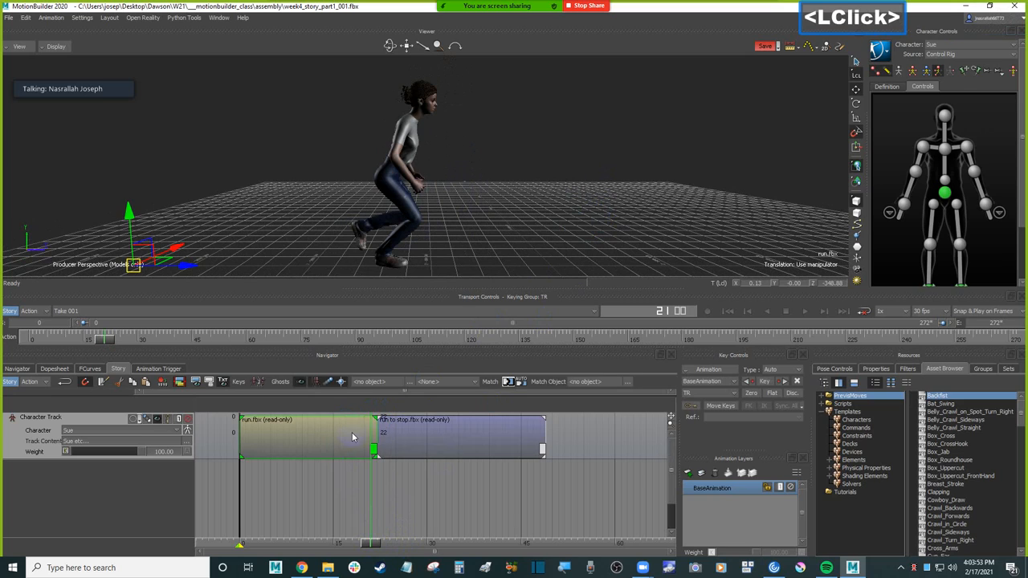
{"action": "left_click", "coordinate": [396, 434]}
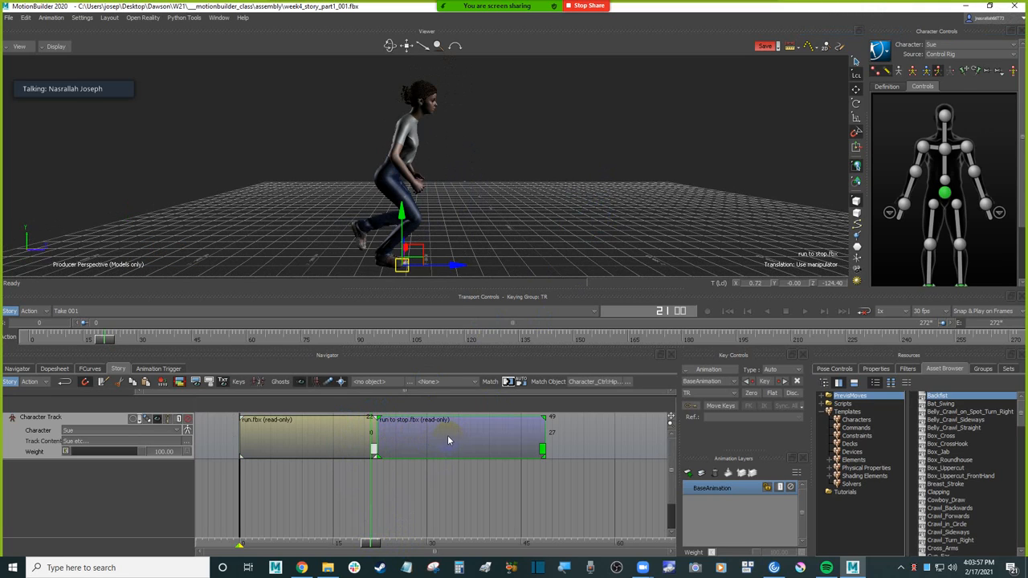
{"action": "left_click", "coordinate": [313, 435]}
{"action": "left_click", "coordinate": [339, 437]}
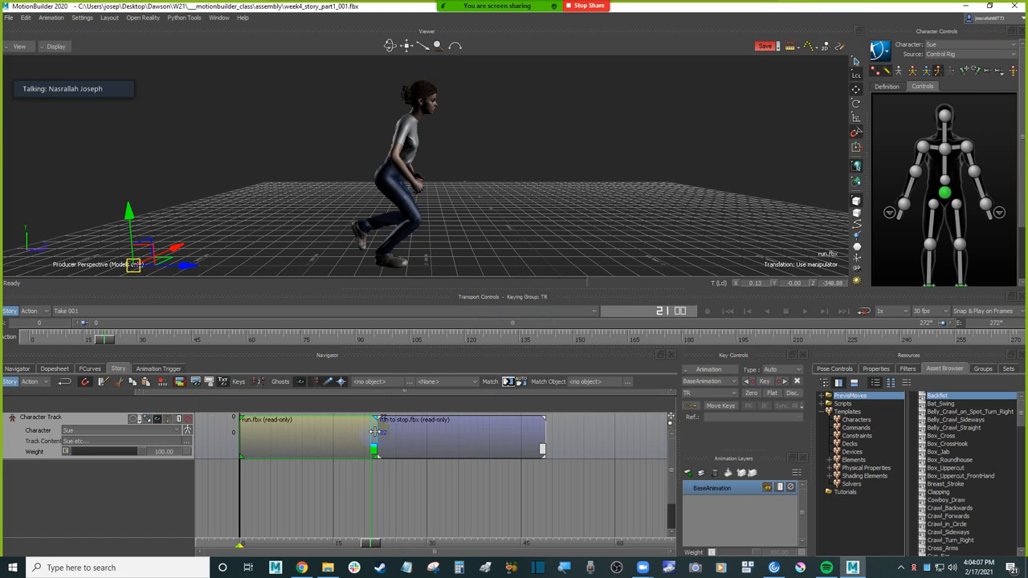
Step: Extend the end of the run clip 3 frames over the run to stop clip to blend them and scrub through the overlap
{"action": "left_click_drag", "start_coordinate": [374, 432], "coordinate": [380, 434]}
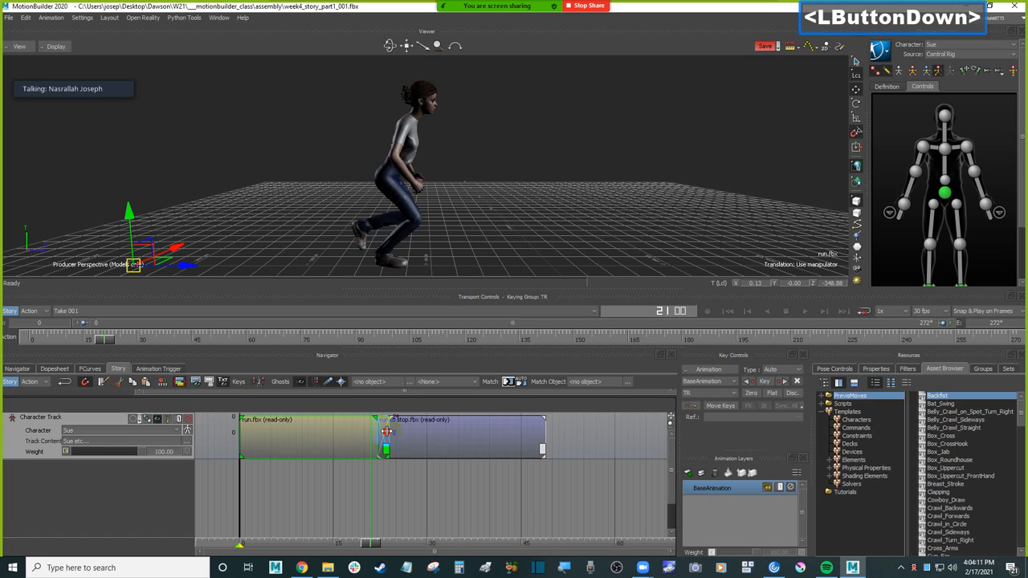
{"action": "left_click_drag", "start_coordinate": [393, 431], "coordinate": [392, 432]}
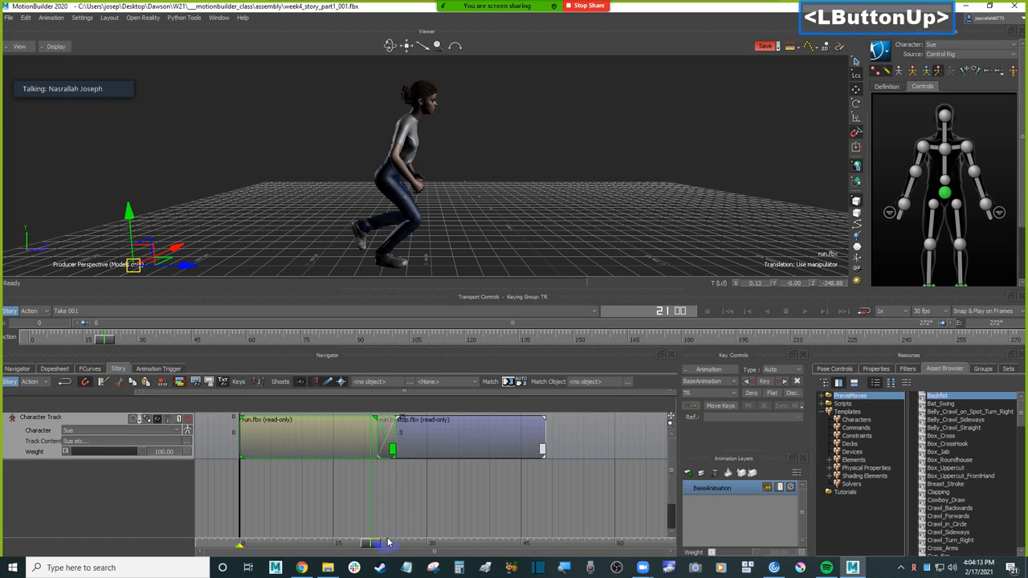
{"action": "mouse_move", "coordinate": [374, 546]}
{"action": "left_mouse_down"}
{"action": "mouse_move", "coordinate": [410, 544]}
{"action": "mouse_move", "coordinate": [363, 544]}
{"action": "mouse_move", "coordinate": [410, 540]}
{"action": "mouse_move", "coordinate": [383, 541]}
{"action": "left_mouse_up"}
{"action": "left_click_drag", "start_coordinate": [407, 484], "coordinate": [431, 415], "text": "ctrl"}
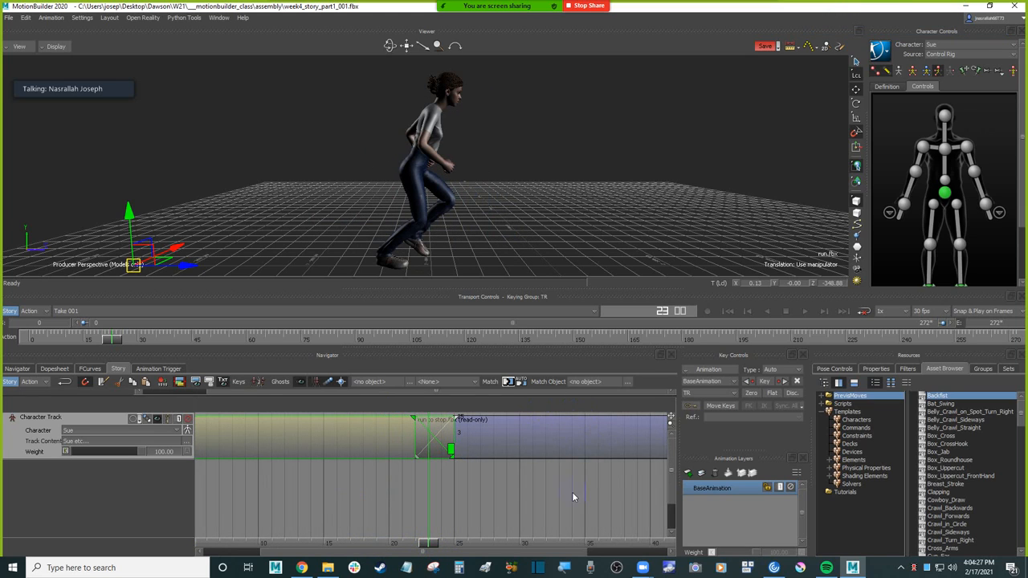
Step: Play the take from the start to review the blended transition between the run and run to stop clips
{"action": "left_click_drag", "start_coordinate": [572, 496], "coordinate": [499, 500], "text": "shift"}
{"action": "left_click", "coordinate": [553, 202]}
{"action": "left_click", "coordinate": [568, 215], "text": "ctrl"}
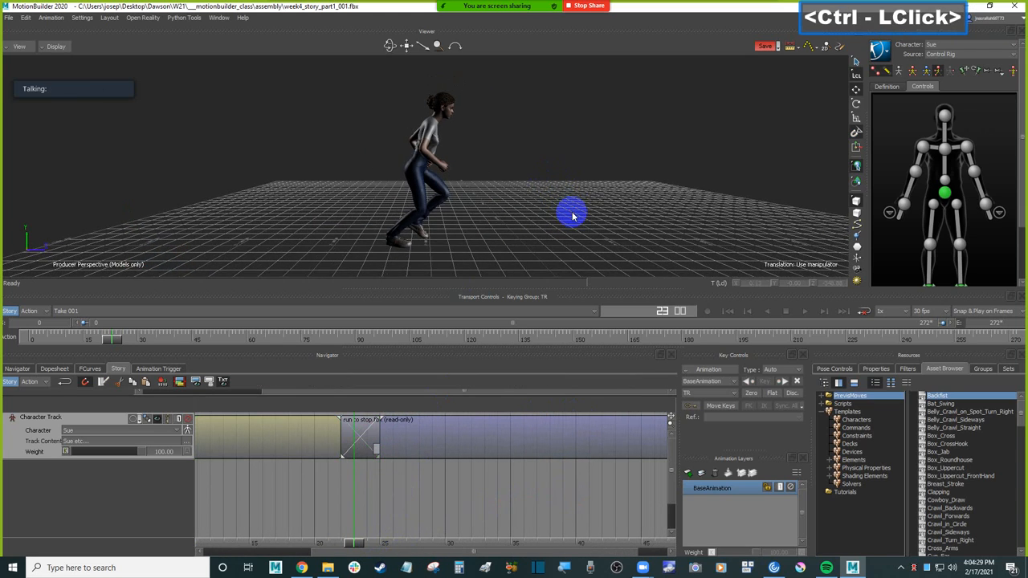
{"action": "key", "text": "ctrl+Home"}
{"action": "key", "text": "ctrl+space"}
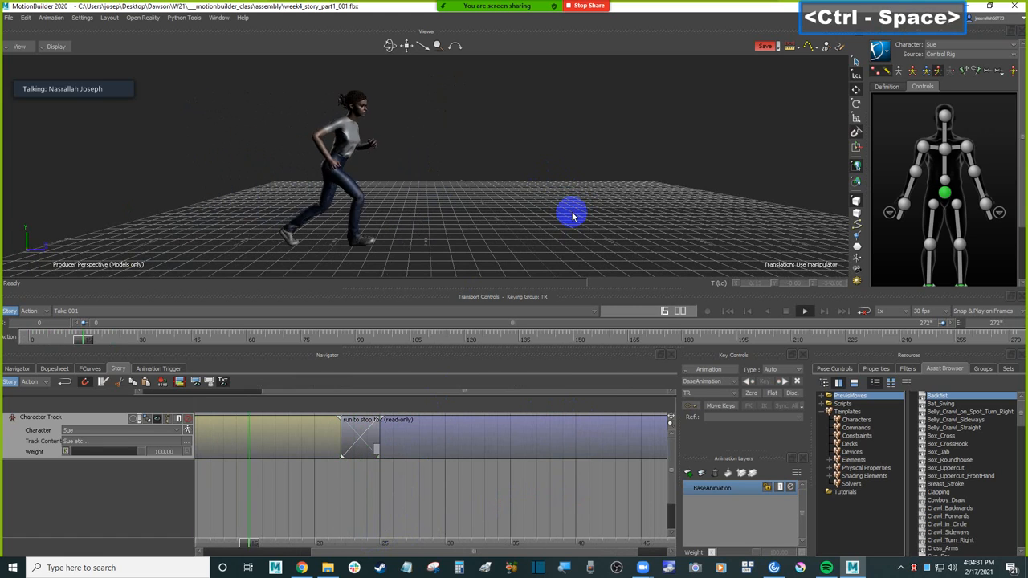
{"action": "key", "text": "ctrl+Home"}
{"action": "key", "text": "ctrl+space"}
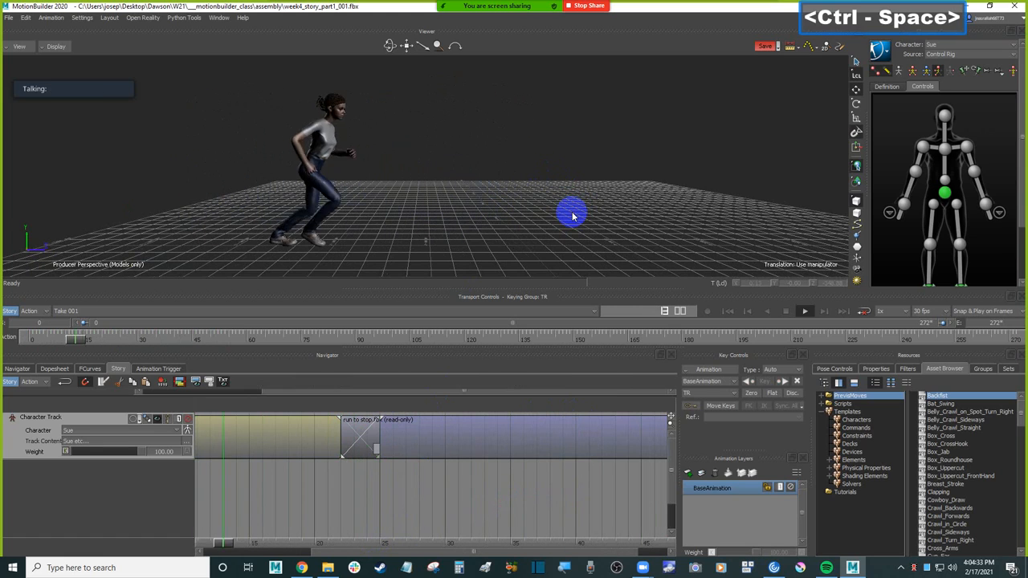
Step: Undo the blend between the two clips and frame both clips in the Story track
{"action": "key", "text": "ctrl+z"}
{"action": "key", "text": "ctrl+z"}
{"action": "key", "text": "ctrl+space"}
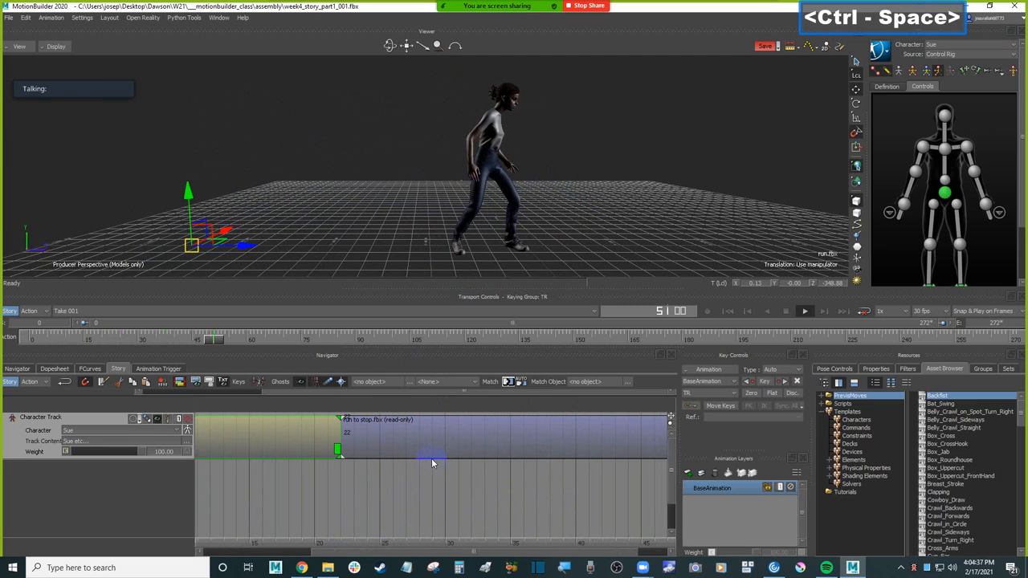
{"action": "left_click", "coordinate": [509, 470]}
{"action": "key", "text": "a"}
{"action": "left_click", "coordinate": [542, 444]}
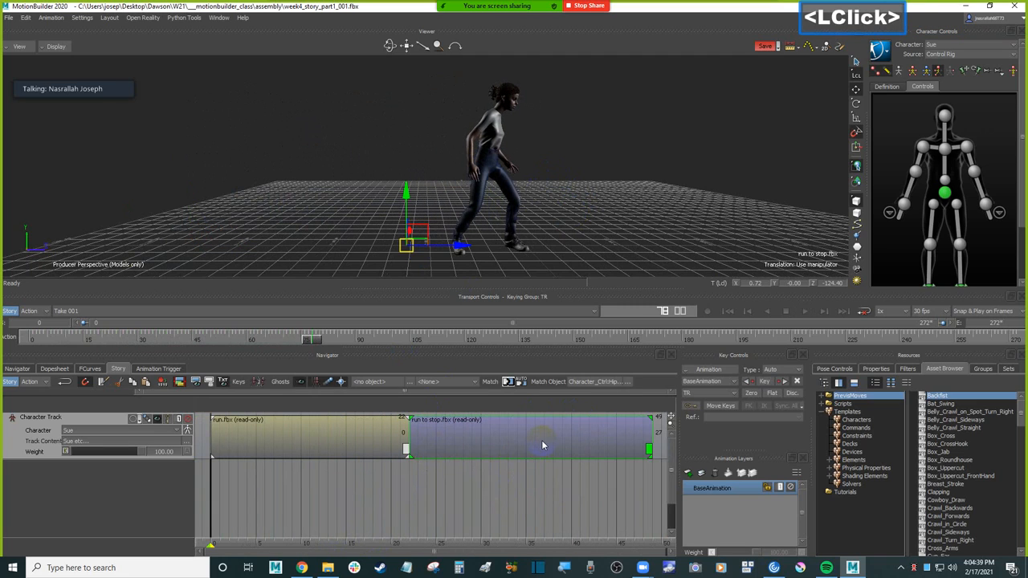
Step: Set the take's end frame to 222 and shorten the visible timeline range to end at frame 95
{"action": "left_click", "coordinate": [1003, 324]}
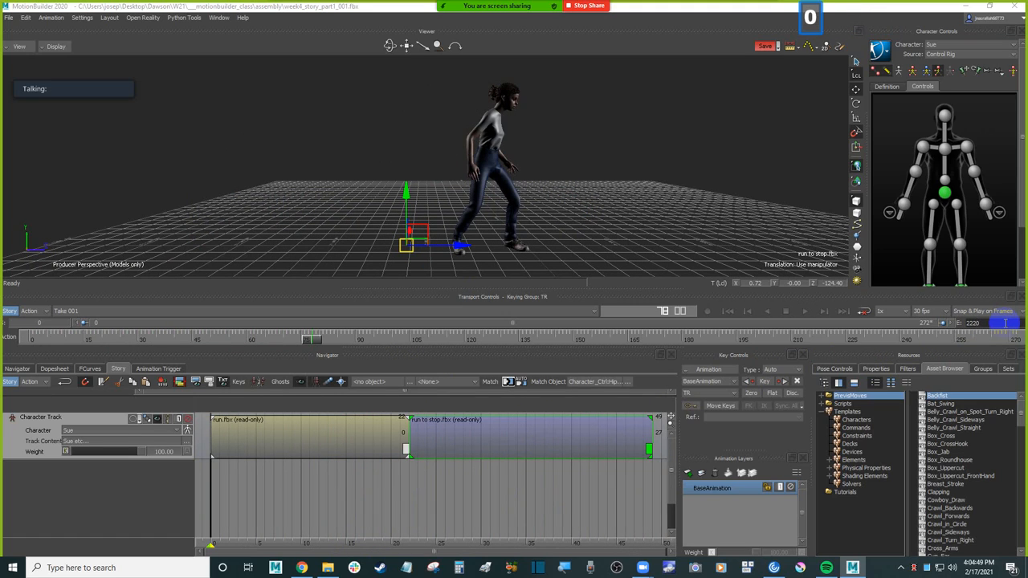
{"action": "key", "text": "BackSpace"}
{"action": "key", "text": "Return"}
{"action": "left_click", "coordinate": [649, 152]}
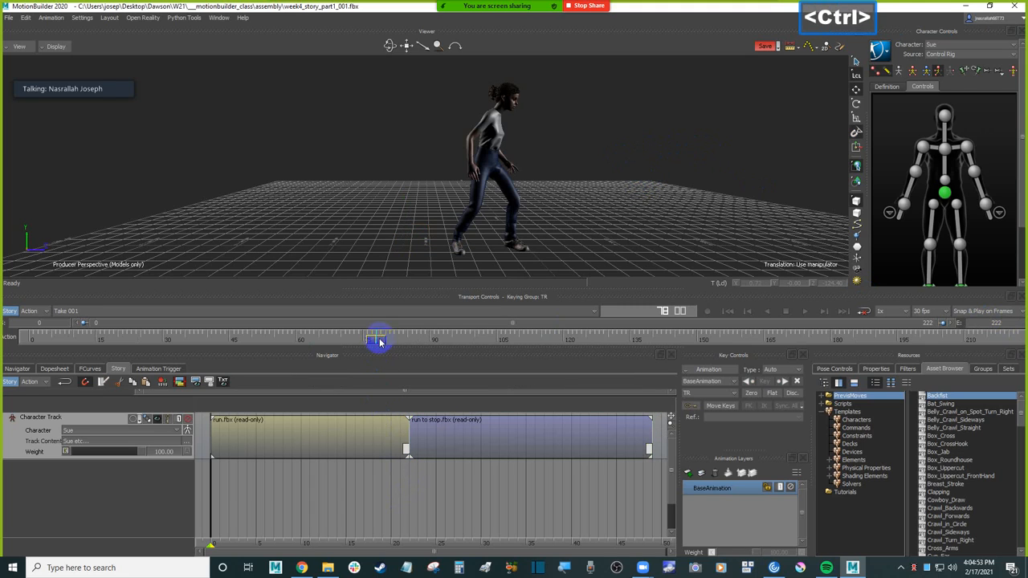
{"action": "left_click", "coordinate": [354, 477], "text": "ctrl"}
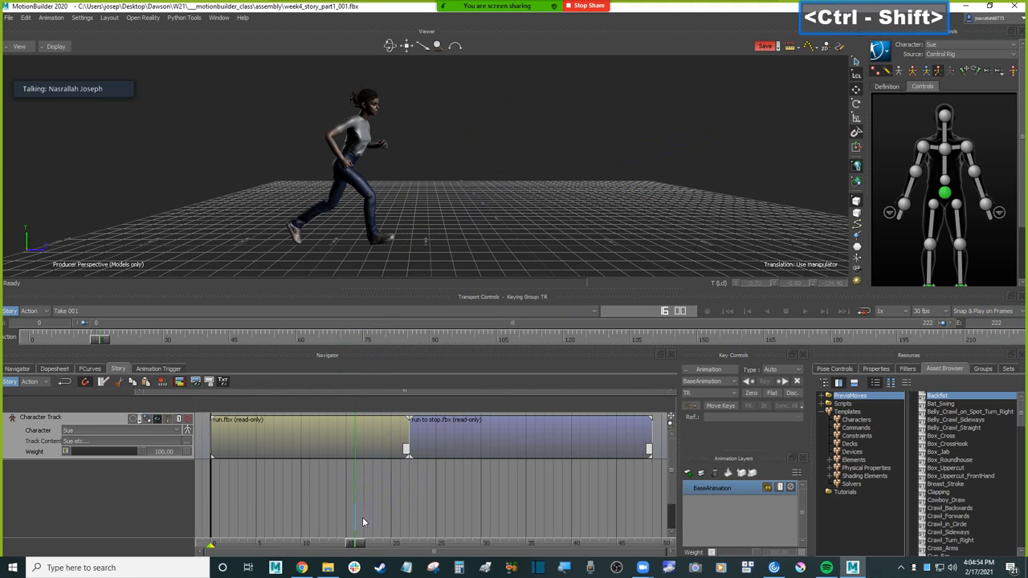
{"action": "left_click", "coordinate": [363, 546]}
{"action": "left_click_drag", "start_coordinate": [363, 547], "coordinate": [381, 544]}
{"action": "left_click_drag", "start_coordinate": [941, 324], "coordinate": [456, 324]}
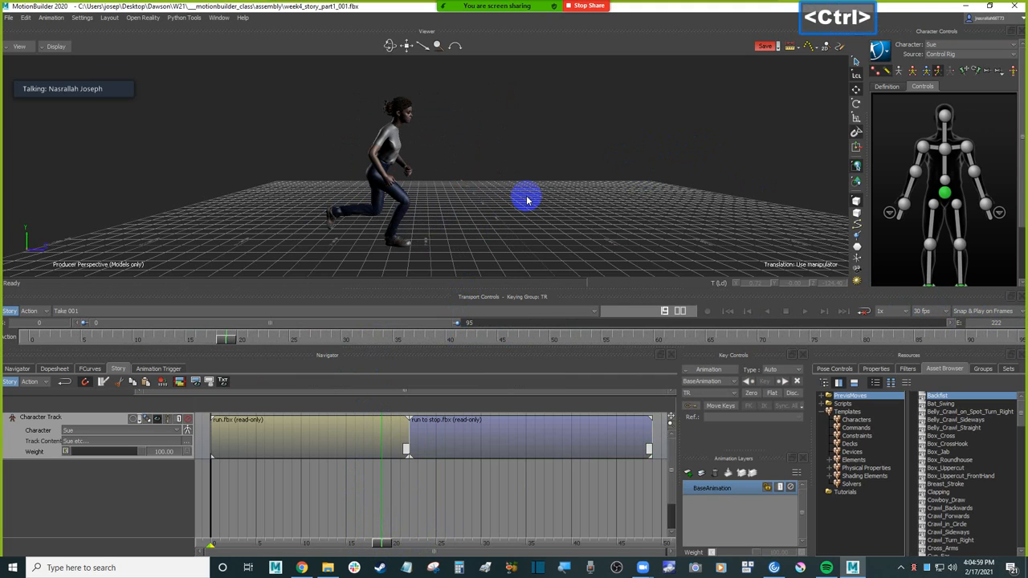
Step: Play the take repeatedly from the start to review the unblended join, finishing back at frame 0
{"action": "key", "text": "ctrl+Home"}
{"action": "key", "text": "ctrl+space"}
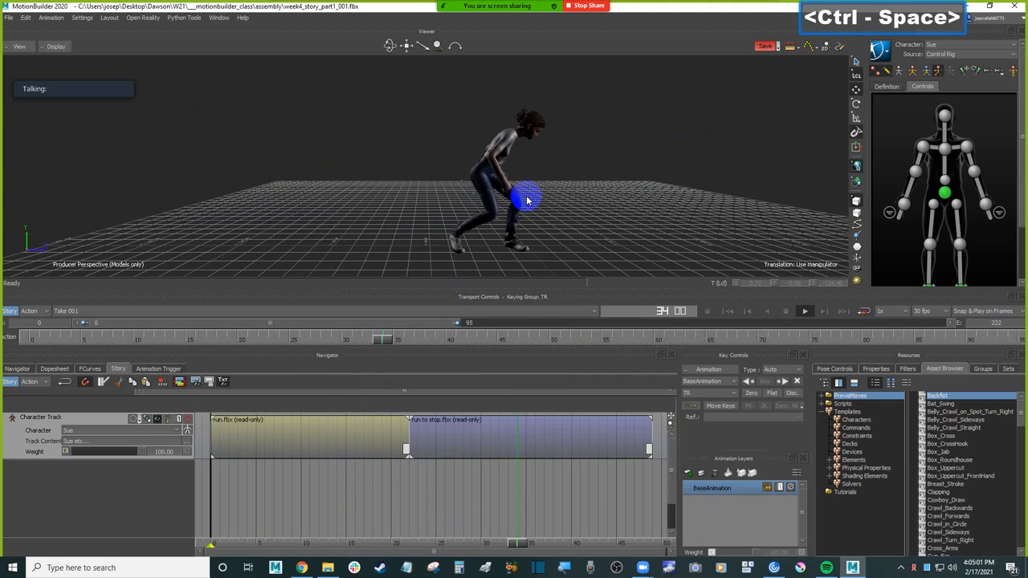
{"action": "key", "text": "ctrl+Home"}
{"action": "key", "text": "ctrl+space"}
{"action": "key", "text": "ctrl+Home"}
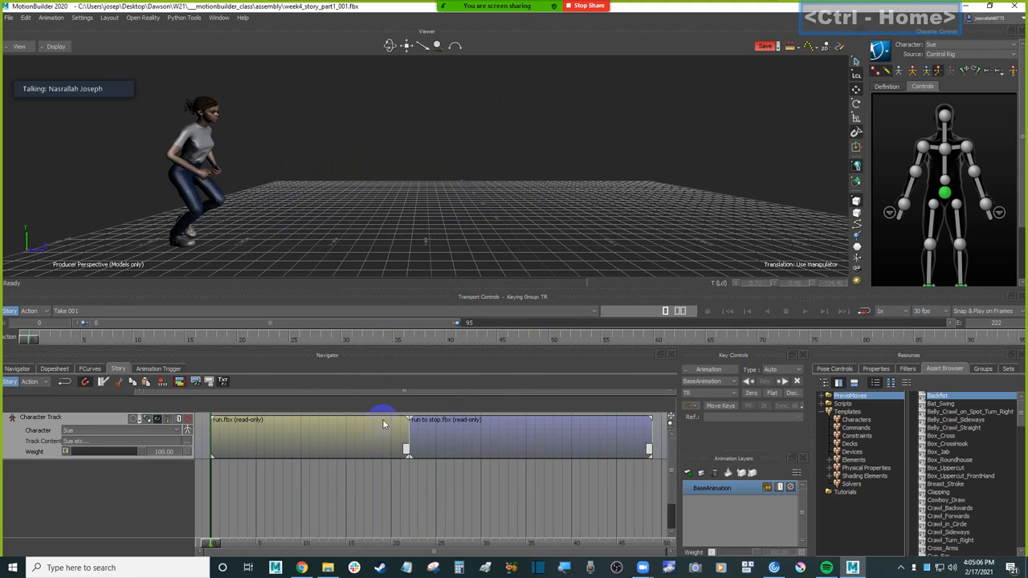
Step: Crossfade the run clip about 3 frames into the run to stop clip and play back the blended transition
{"action": "left_click", "coordinate": [408, 435]}
{"action": "left_click_drag", "start_coordinate": [408, 436], "coordinate": [431, 438]}
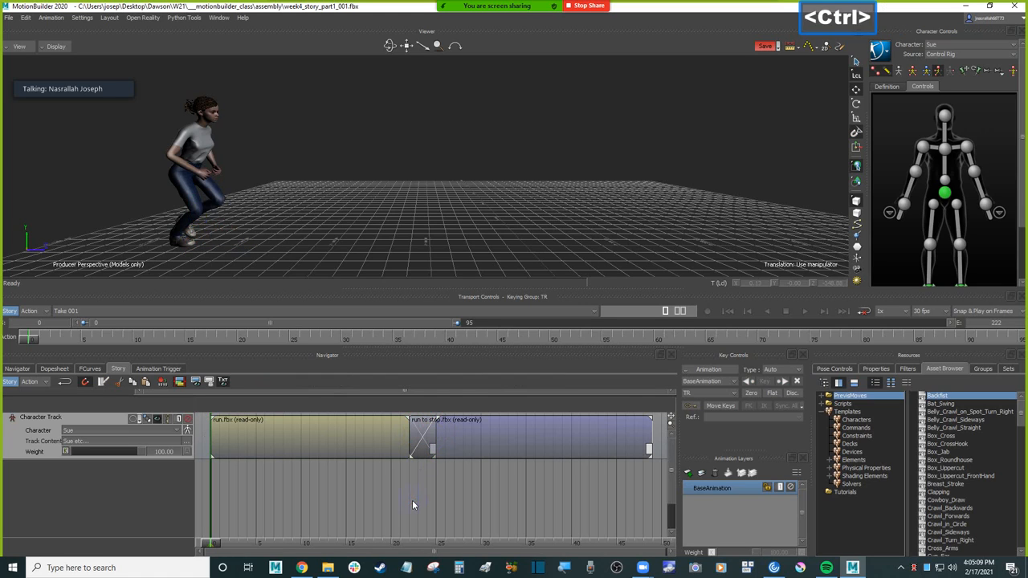
{"action": "key", "text": "ctrl+space"}
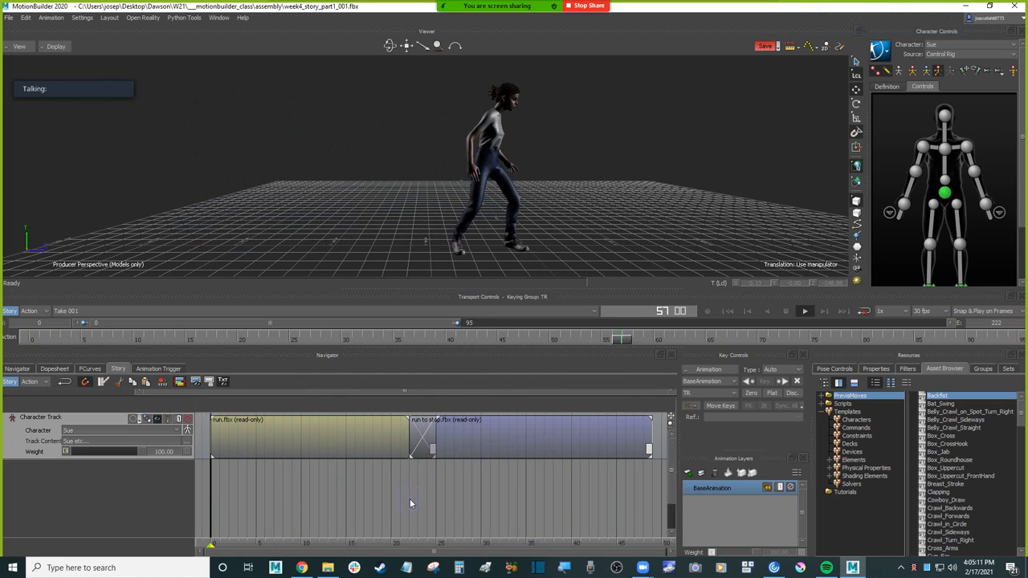
{"action": "key", "text": "ctrl+space"}
{"action": "key", "text": "ctrl+space"}
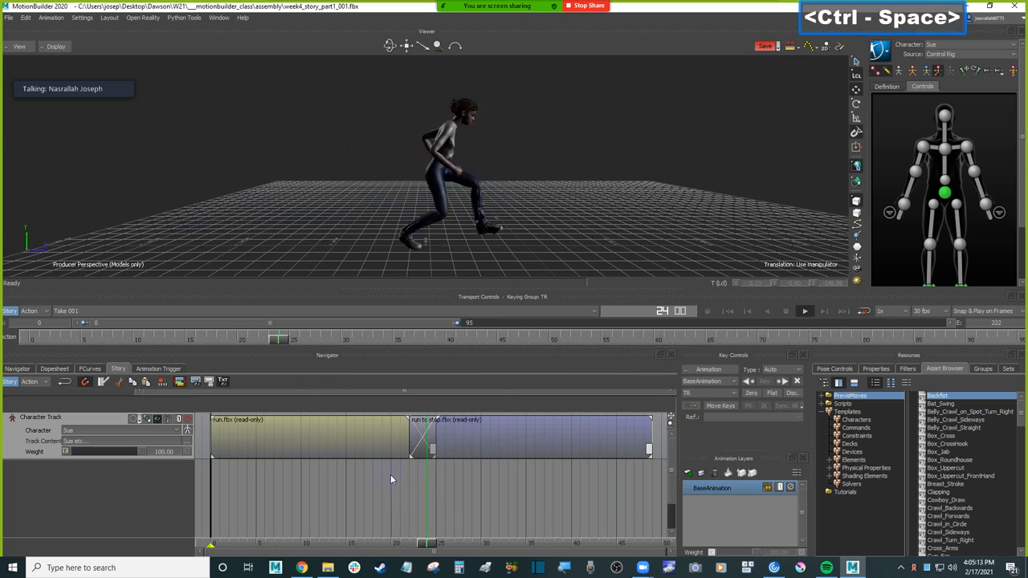
{"action": "key", "text": "ctrl+space"}
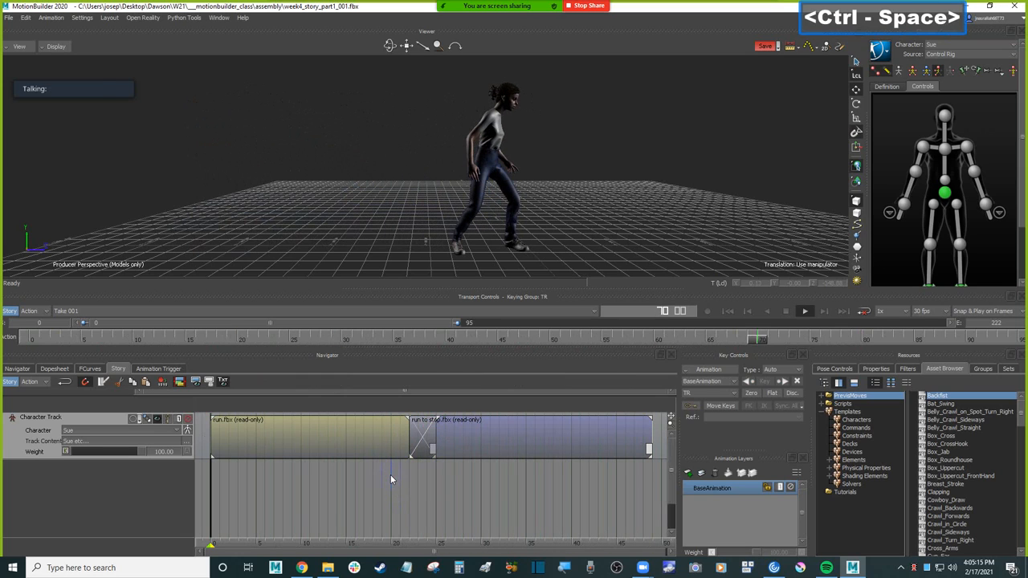
Step: Save the scene with the crossfaded run and run to stop clips
{"action": "left_click_drag", "start_coordinate": [601, 209], "coordinate": [562, 219], "text": "shift"}
{"action": "left_click", "coordinate": [517, 497]}
{"action": "left_click_drag", "start_coordinate": [546, 485], "coordinate": [316, 456], "text": "ctrl"}
{"action": "left_click", "coordinate": [307, 426]}
{"action": "double_click", "coordinate": [431, 430]}
{"action": "left_click", "coordinate": [455, 492]}
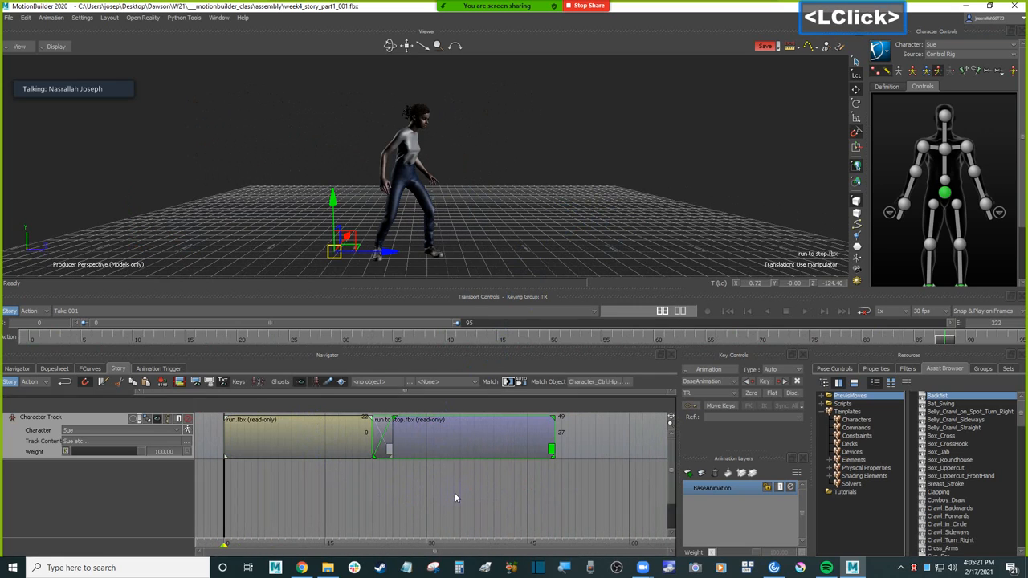
{"action": "left_click", "coordinate": [765, 46]}
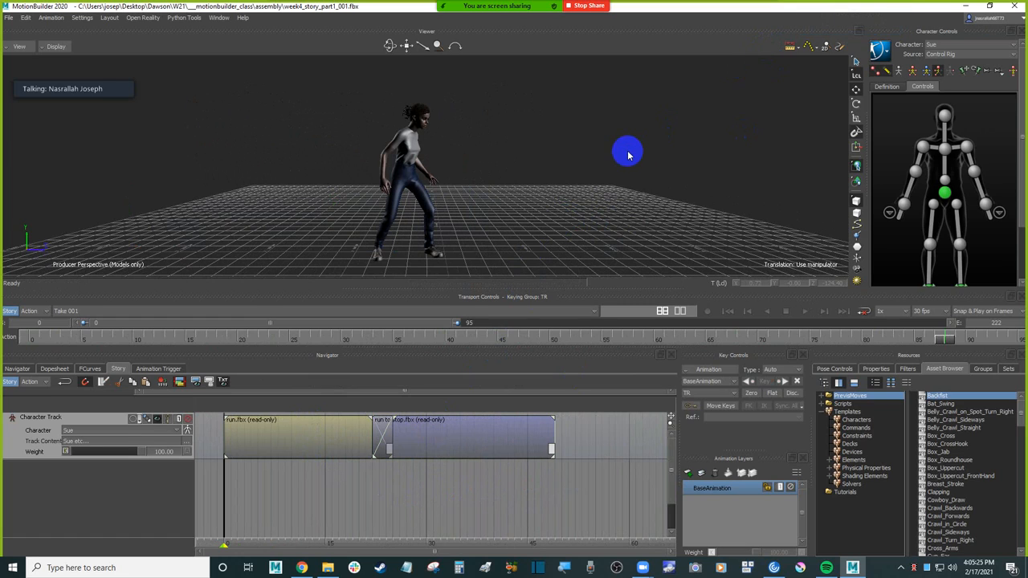
{"action": "left_click", "coordinate": [622, 167]}
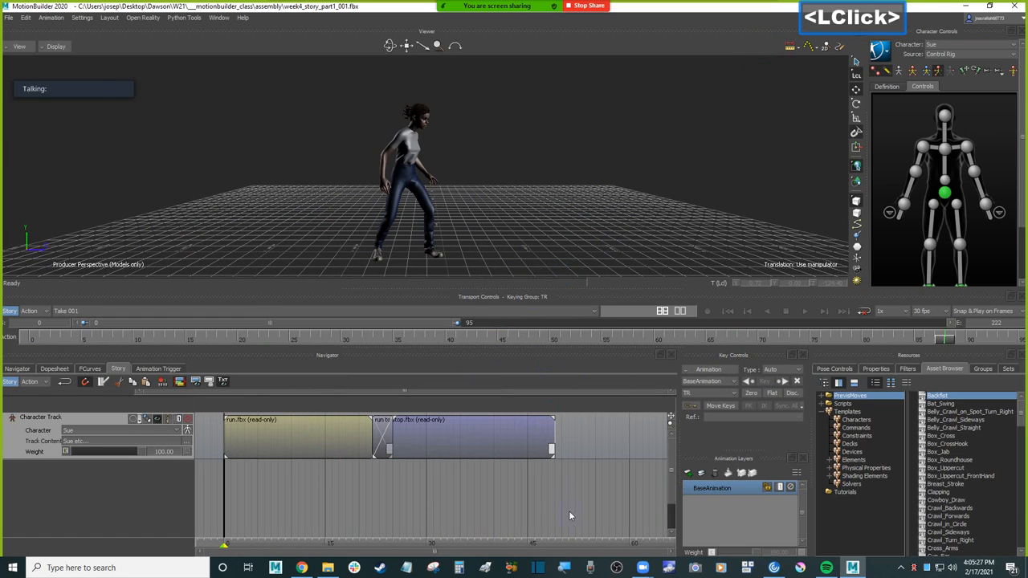
Step: Insert the animation file baseball_throw_001.fbx on the Character Track after the run to stop clip
{"action": "left_click_drag", "start_coordinate": [584, 474], "coordinate": [466, 441], "text": "shift"}
{"action": "right_click", "coordinate": [467, 437]}
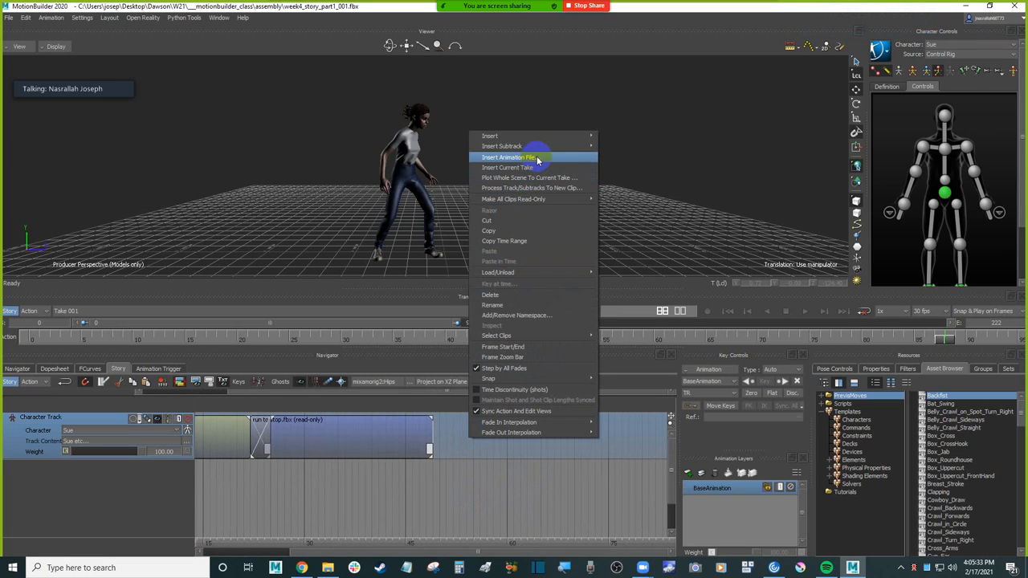
{"action": "left_click", "coordinate": [538, 163]}
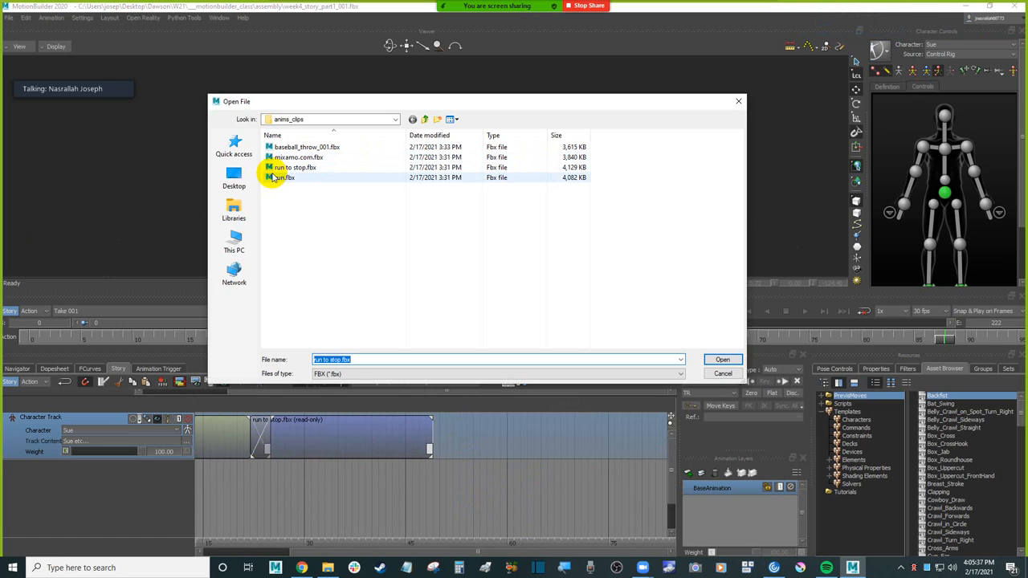
{"action": "double_click", "coordinate": [313, 146]}
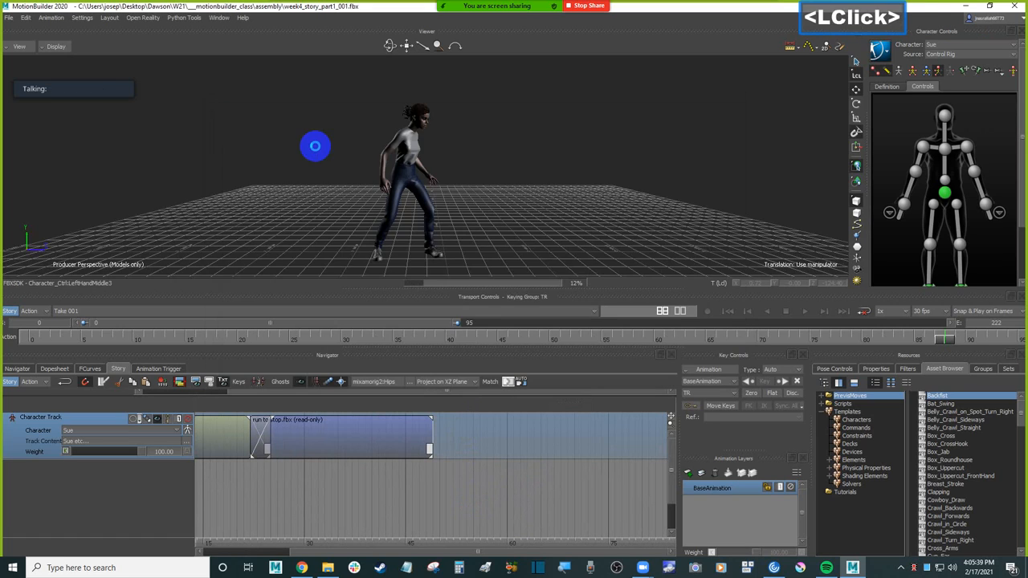
Step: Inspect the baseball throw clip's starting pose and move the clip so it starts at the end of run to stop, frame 49
{"action": "left_click_drag", "start_coordinate": [543, 489], "coordinate": [439, 492], "text": "ctrl"}
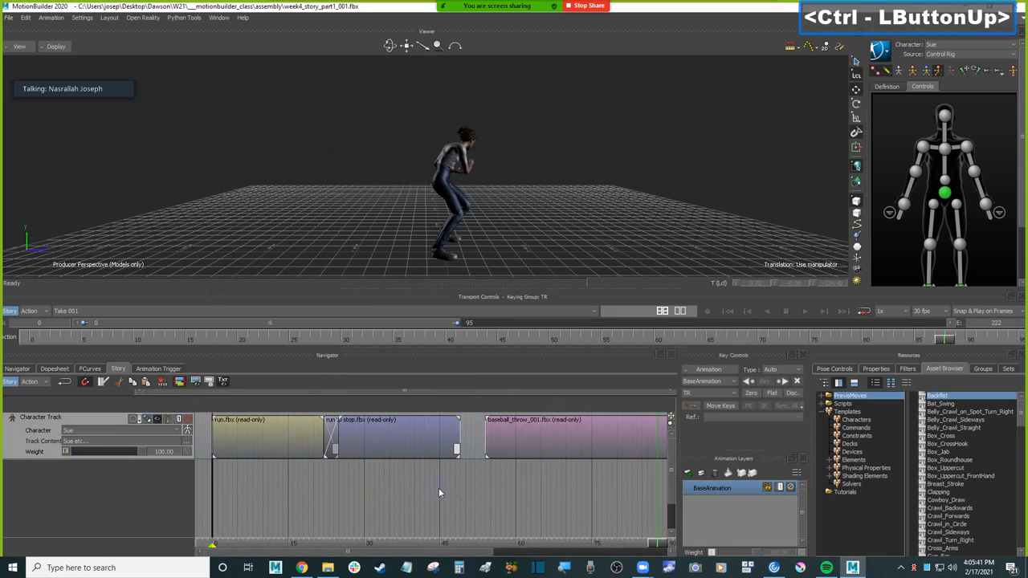
{"action": "left_click_drag", "start_coordinate": [516, 493], "coordinate": [387, 482], "text": "shift"}
{"action": "left_click_drag", "start_coordinate": [462, 513], "coordinate": [299, 541], "text": "shift"}
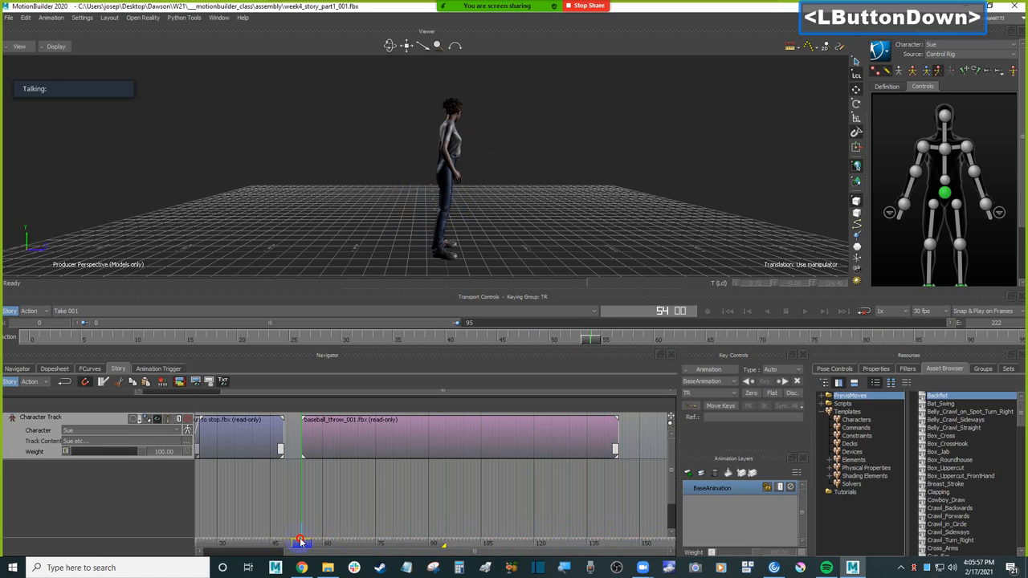
{"action": "left_click_drag", "start_coordinate": [370, 502], "coordinate": [441, 488], "text": "shift"}
{"action": "left_click", "coordinate": [441, 491], "text": "shift"}
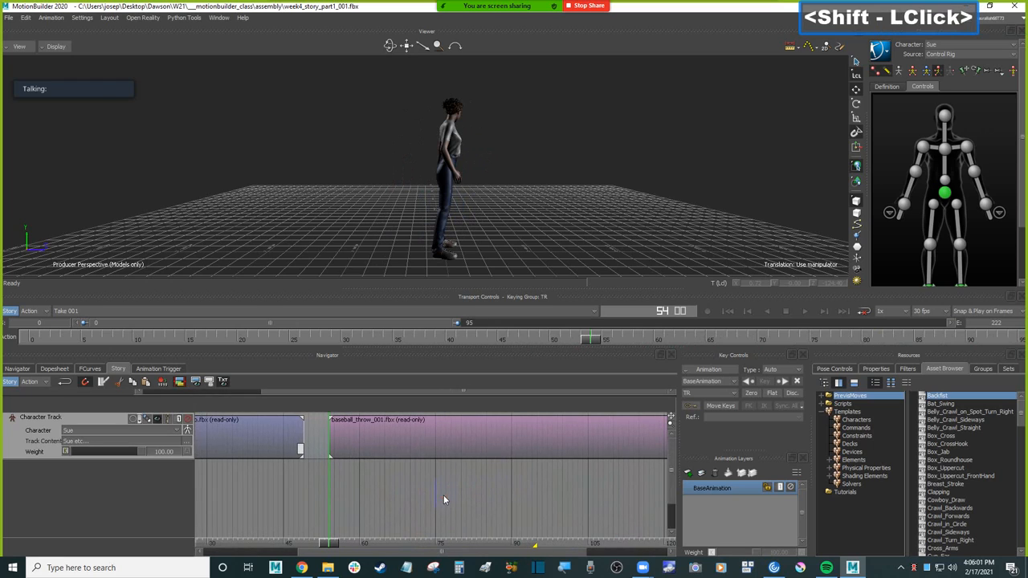
{"action": "left_click_drag", "start_coordinate": [440, 427], "coordinate": [411, 438]}
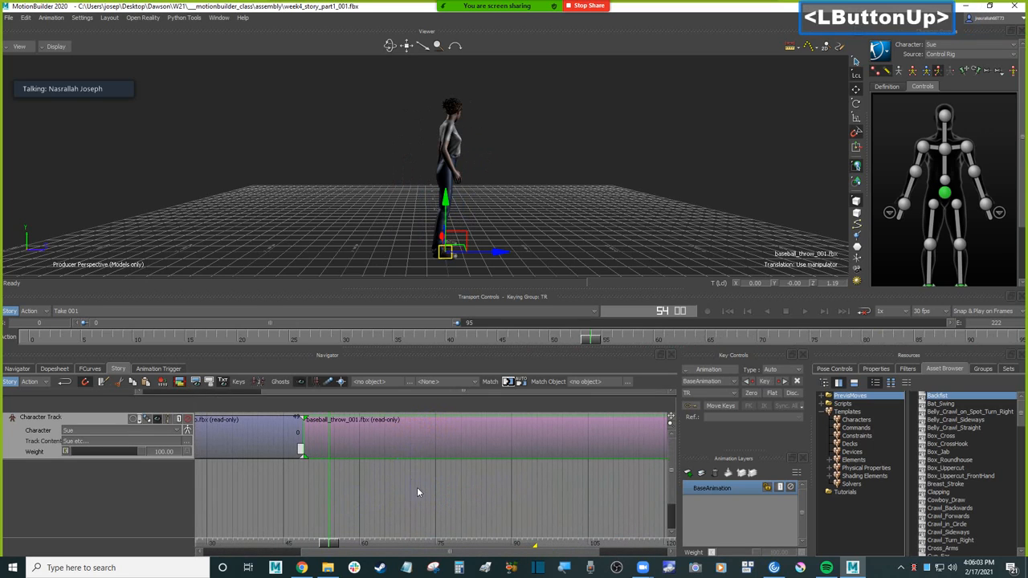
Step: Frame all three clips in the Story track and extend the visible timeline range to end at about frame 154
{"action": "key", "text": "a"}
{"action": "left_click_drag", "start_coordinate": [506, 495], "coordinate": [516, 502], "text": "shift"}
{"action": "left_click", "coordinate": [544, 445]}
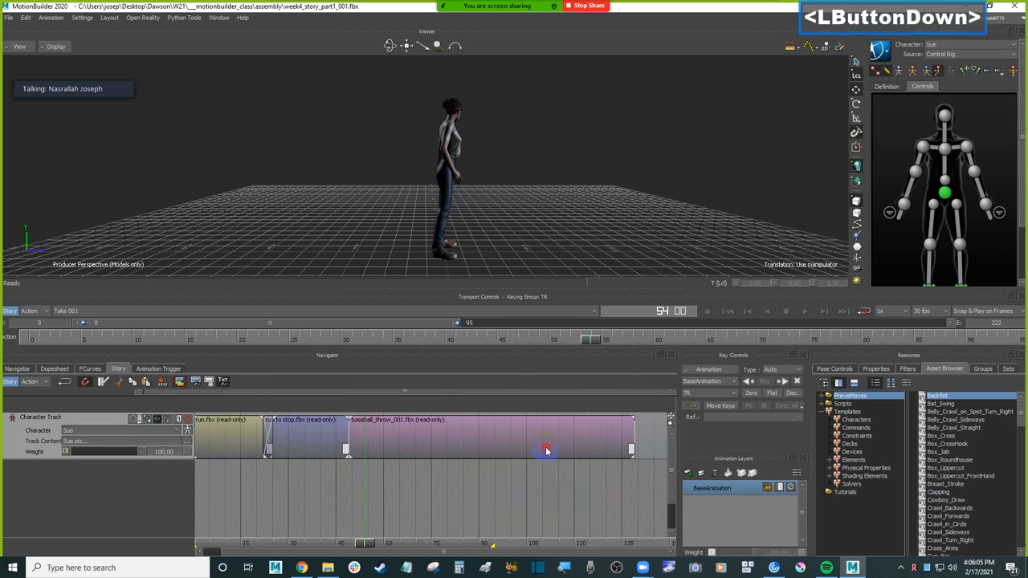
{"action": "left_click_drag", "start_coordinate": [456, 322], "coordinate": [684, 322]}
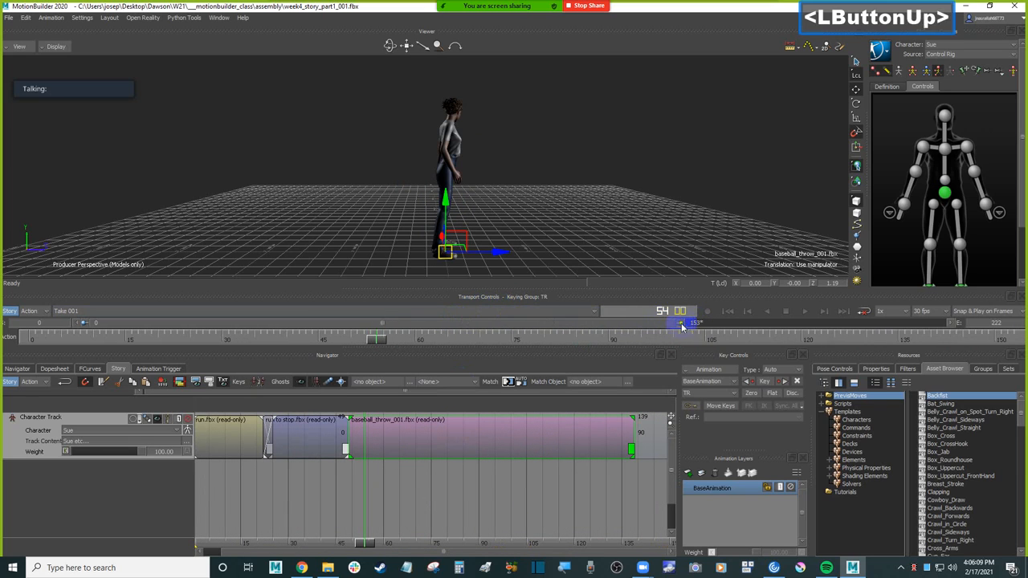
Step: Play the take from the start to review the run, run to stop and baseball throw sequence
{"action": "left_click", "coordinate": [624, 222]}
{"action": "left_click_drag", "start_coordinate": [623, 223], "coordinate": [603, 224], "text": "ctrl"}
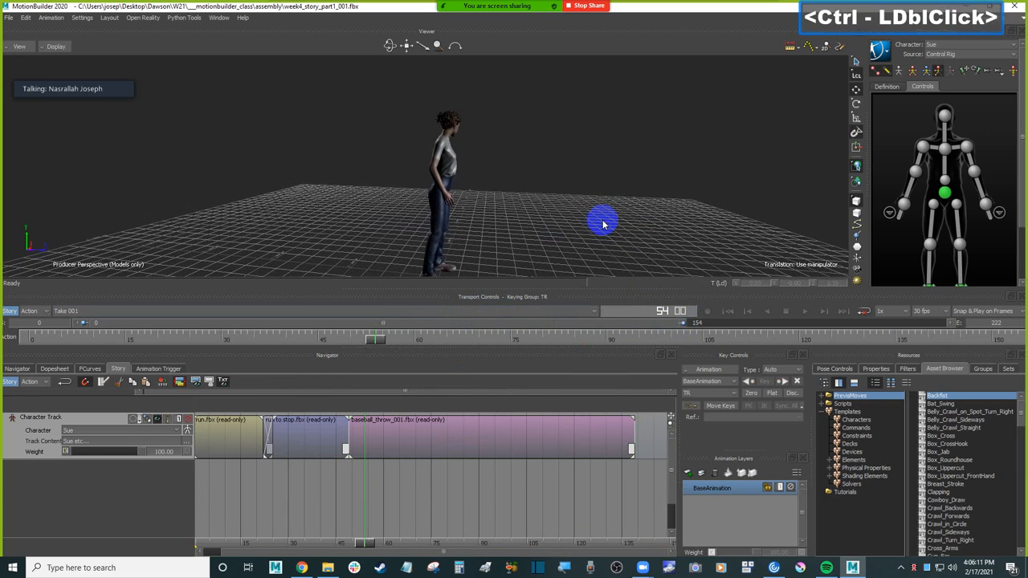
{"action": "key", "text": "ctrl+Home"}
{"action": "key", "text": "ctrl+space"}
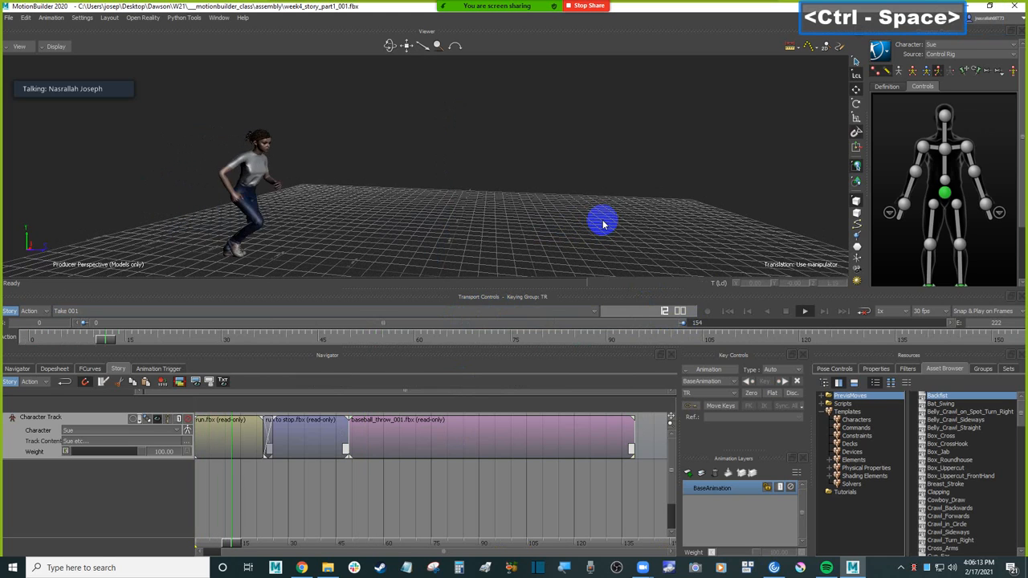
{"action": "left_click", "coordinate": [614, 225], "text": "ctrl"}
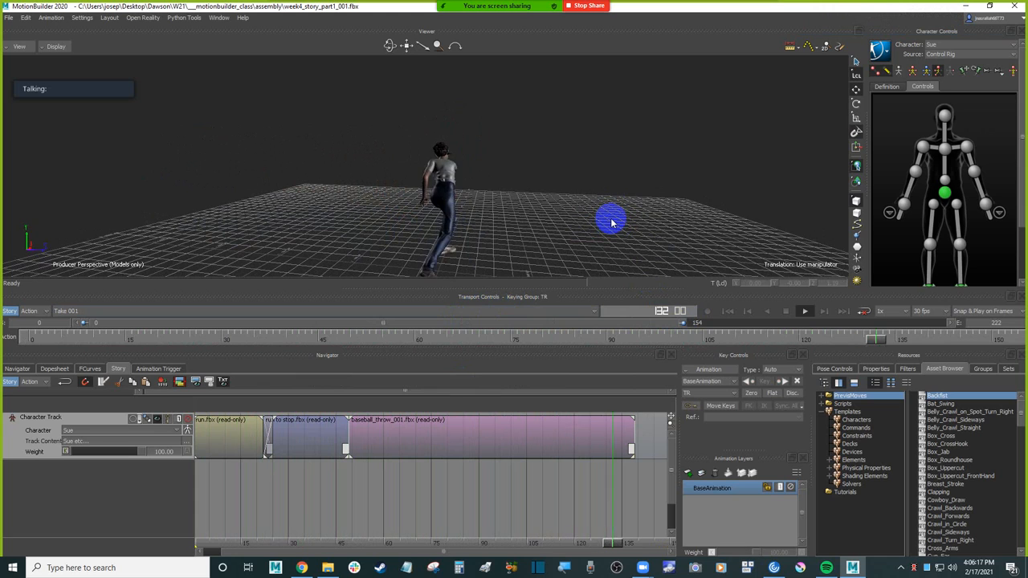
Step: Inspect the transition from run to stop into the baseball throw by scrubbing between frames 48 and 56
{"action": "left_click_drag", "start_coordinate": [526, 146], "coordinate": [442, 319], "text": "ctrl+shift"}
{"action": "left_click", "coordinate": [347, 471]}
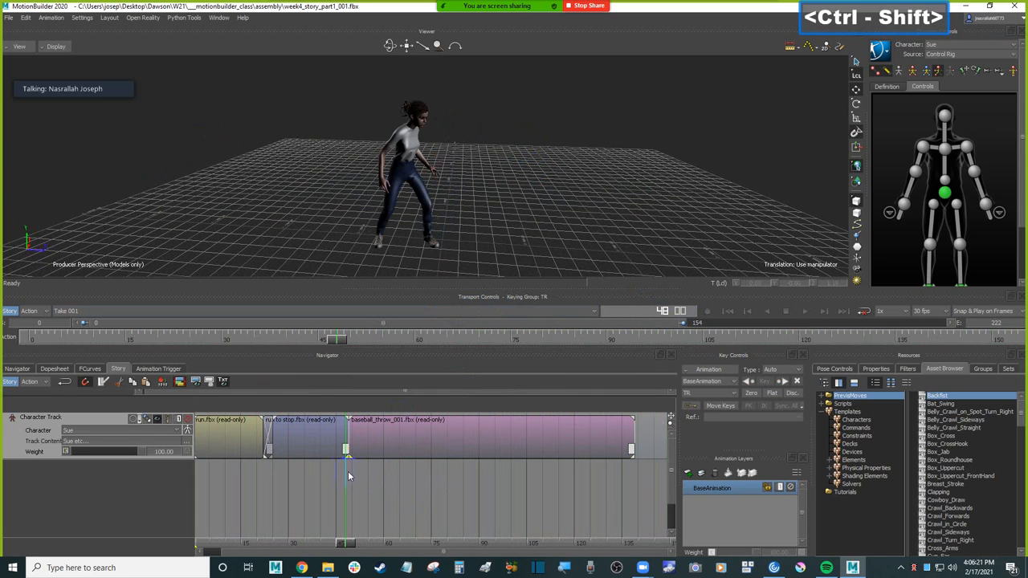
{"action": "left_click_drag", "start_coordinate": [343, 545], "coordinate": [371, 533]}
Step: Match the baseball throw clip on mixamorig2:Hips to the previous clip, at its end, with Gravity XZ translation and rotation
{"action": "left_click", "coordinate": [494, 435]}
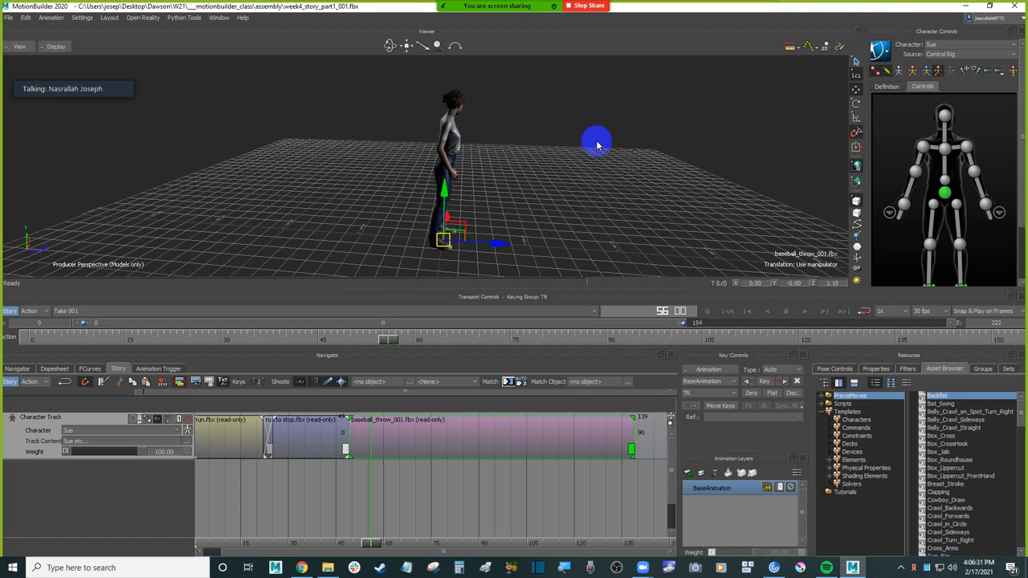
{"action": "left_click", "coordinate": [604, 157]}
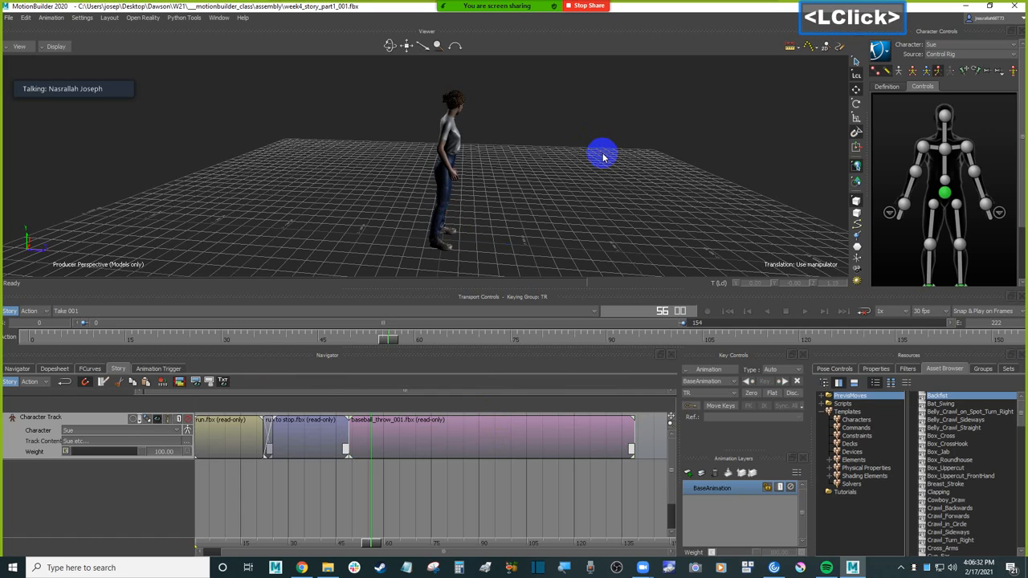
{"action": "left_click", "coordinate": [513, 433]}
{"action": "left_click", "coordinate": [509, 386]}
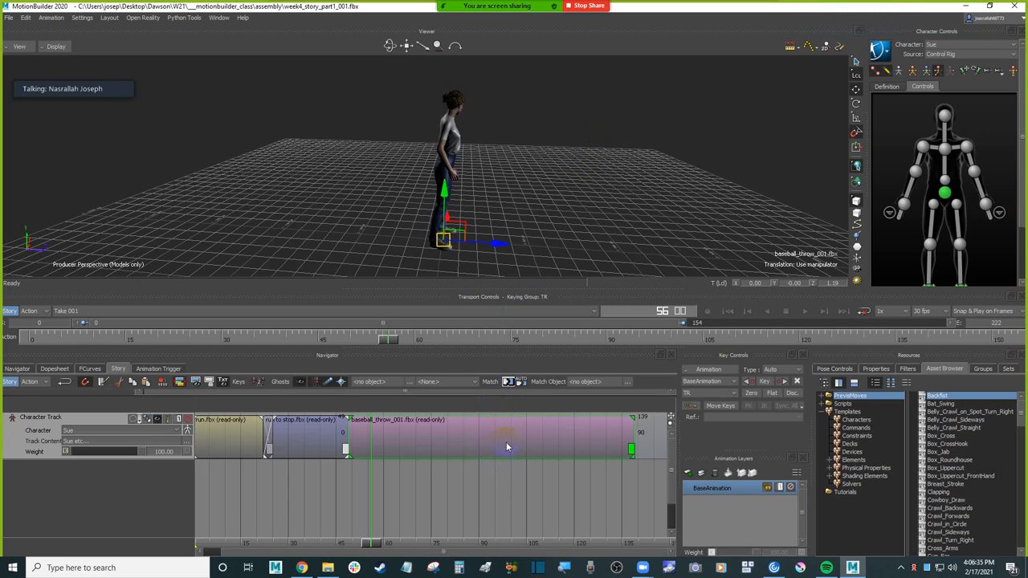
{"action": "left_click", "coordinate": [509, 385]}
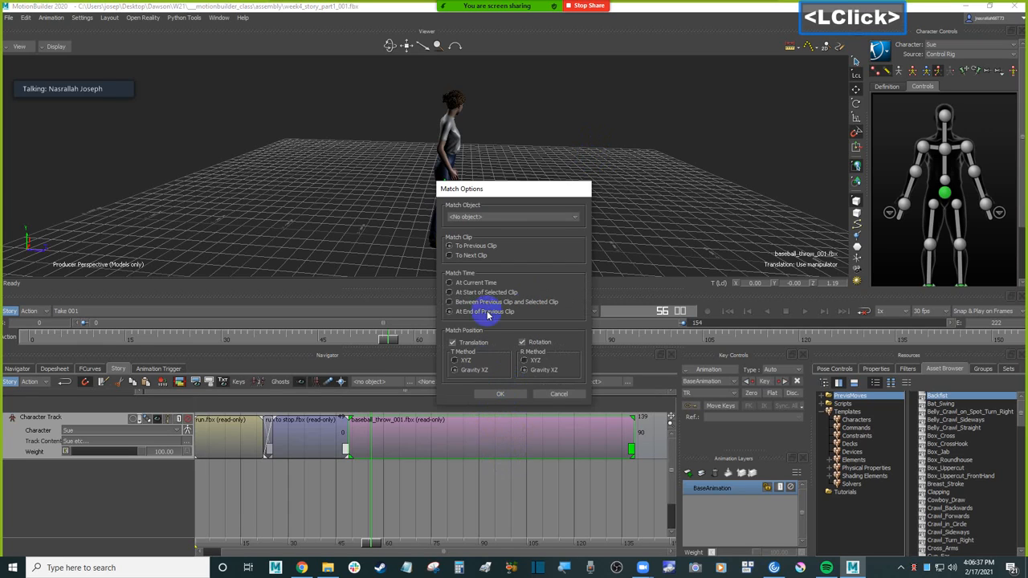
{"action": "left_click", "coordinate": [504, 216]}
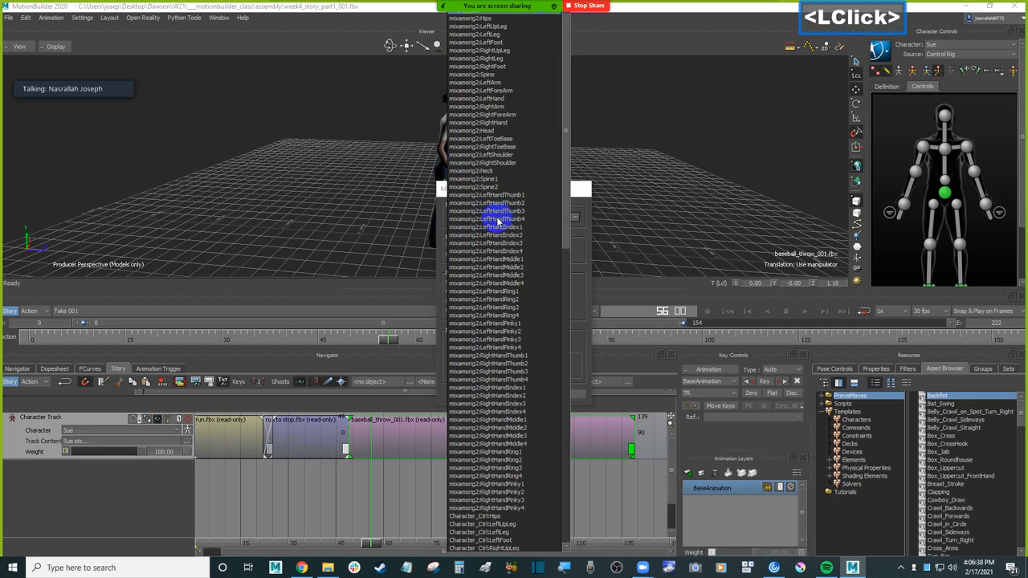
{"action": "left_click", "coordinate": [517, 19]}
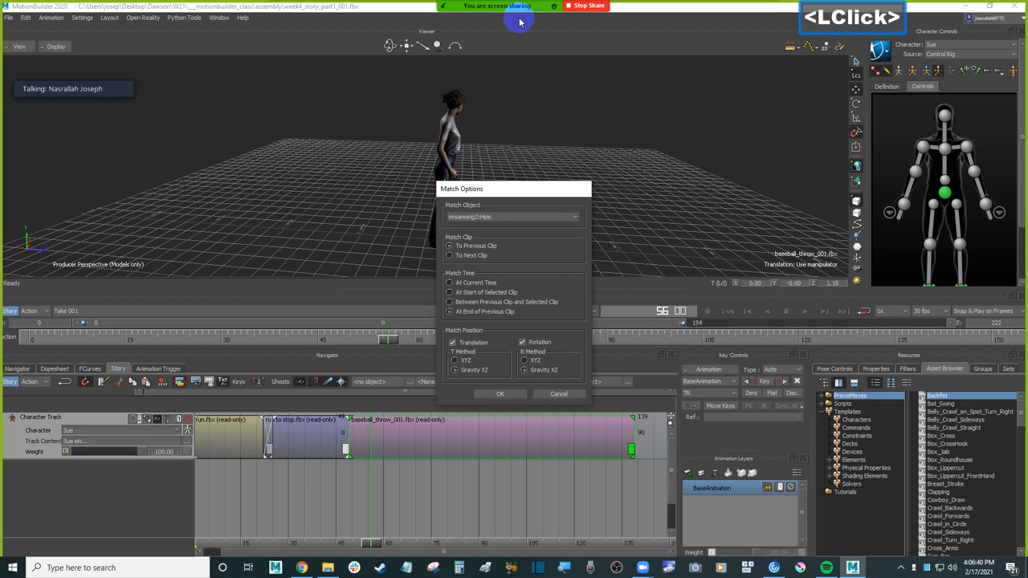
{"action": "left_click", "coordinate": [457, 369]}
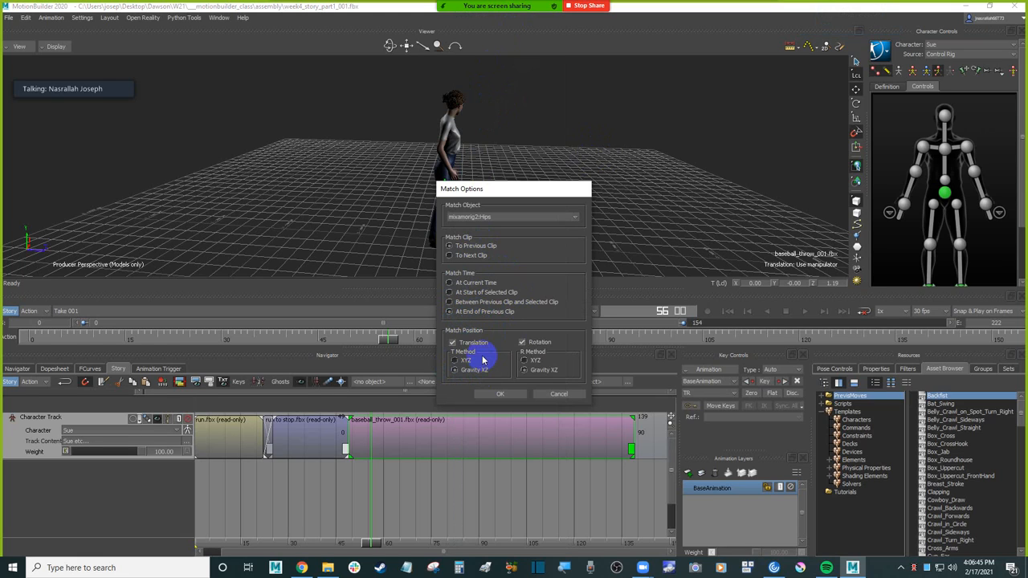
{"action": "left_click", "coordinate": [507, 393]}
Step: Scrub and play the take to review the throw after the match, viewing the character from several angles
{"action": "left_click_drag", "start_coordinate": [558, 232], "coordinate": [530, 232], "text": "ctrl"}
{"action": "left_click", "coordinate": [545, 237]}
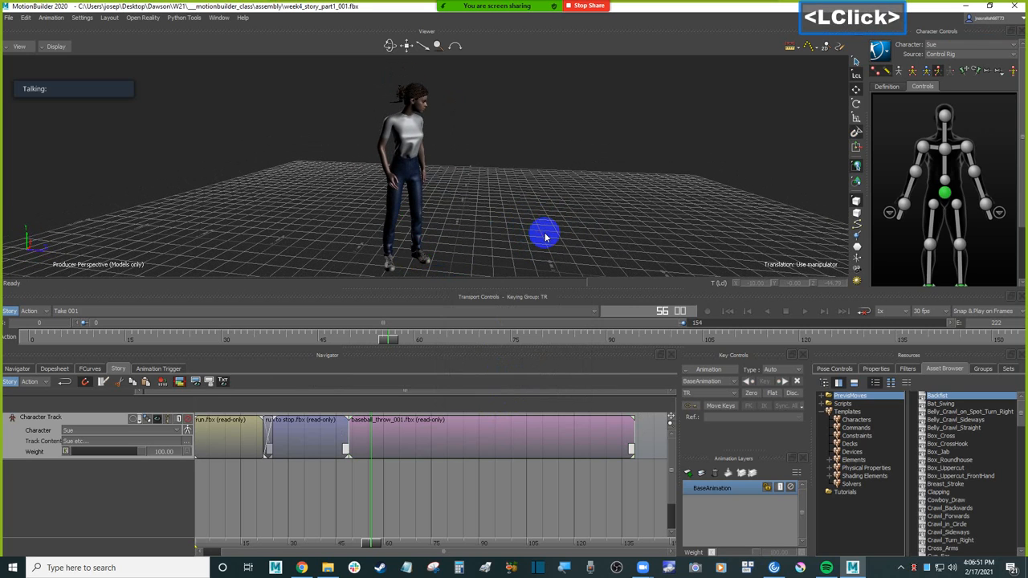
{"action": "left_click_drag", "start_coordinate": [372, 545], "coordinate": [536, 522]}
{"action": "key", "text": "ctrl+space"}
{"action": "mouse_move", "coordinate": [585, 161]}
{"action": "left_mouse_down", "text": "ctrl"}
{"action": "mouse_move", "coordinate": [601, 199]}
{"action": "mouse_move", "coordinate": [604, 189]}
{"action": "mouse_move", "coordinate": [601, 243]}
{"action": "mouse_move", "coordinate": [596, 220]}
{"action": "mouse_move", "coordinate": [508, 271]}
{"action": "left_mouse_up", "text": "ctrl"}
{"action": "left_click", "coordinate": [485, 443]}
{"action": "left_click_drag", "start_coordinate": [615, 192], "coordinate": [578, 195], "text": "ctrl+shift"}
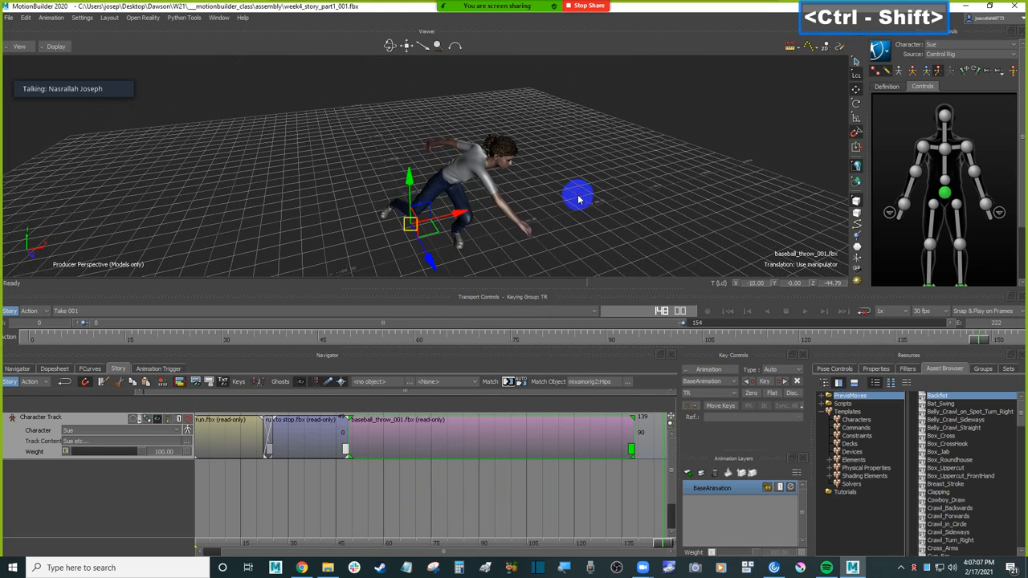
Step: Examine the character's pose closely where run to stop meets the baseball throw, around frames 47 to 50
{"action": "left_click", "coordinate": [352, 466], "text": "ctrl+shift"}
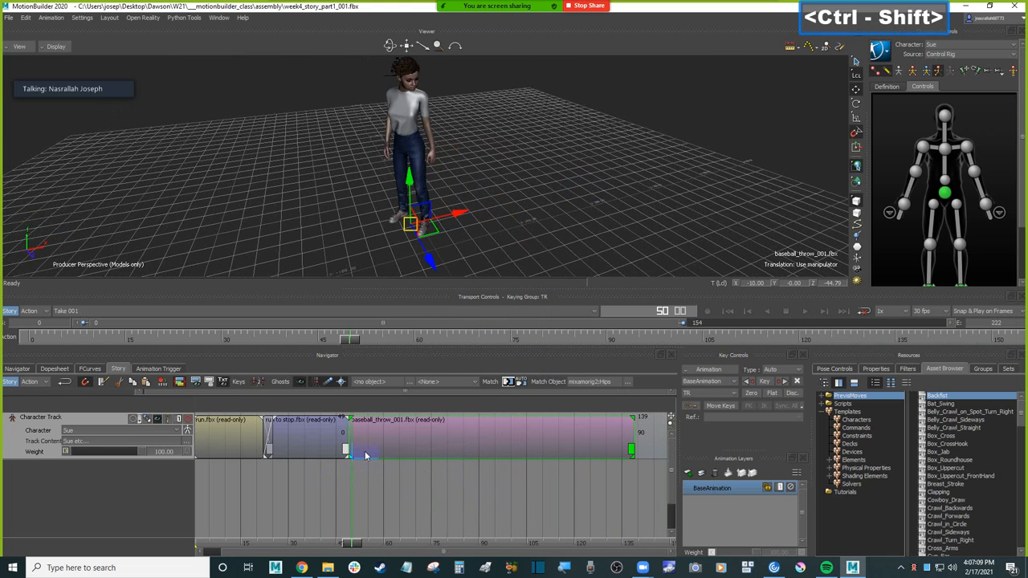
{"action": "left_click_drag", "start_coordinate": [626, 173], "coordinate": [634, 188], "text": "shift"}
{"action": "mouse_move", "coordinate": [353, 551]}
{"action": "left_mouse_down"}
{"action": "mouse_move", "coordinate": [337, 546]}
{"action": "mouse_move", "coordinate": [356, 536]}
{"action": "mouse_move", "coordinate": [344, 534]}
{"action": "left_mouse_up"}
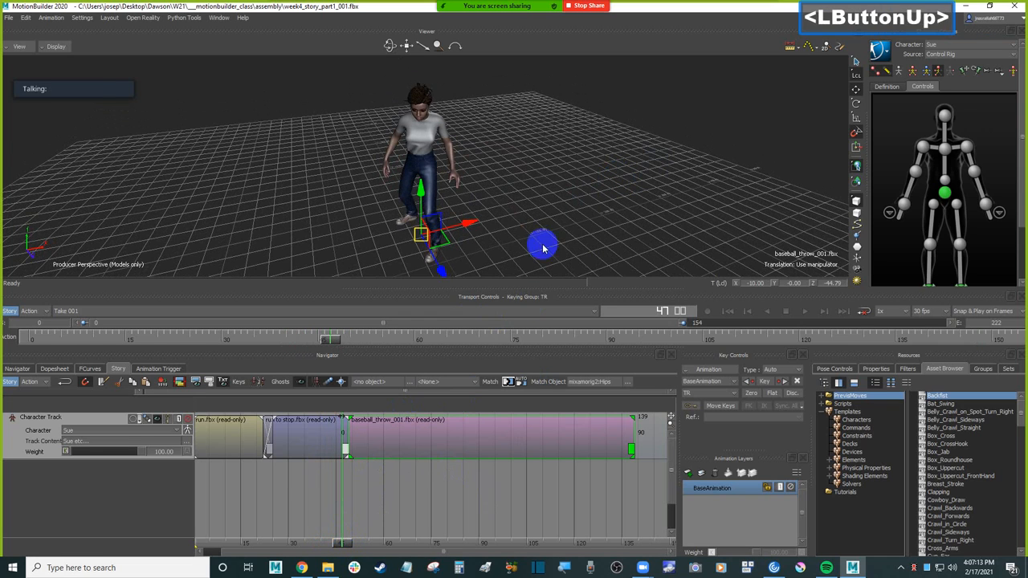
{"action": "scroll", "coordinate": [590, 208], "scroll_direction": "up", "scroll_amount": 5}
{"action": "left_click_drag", "start_coordinate": [589, 209], "coordinate": [605, 195], "text": "ctrl"}
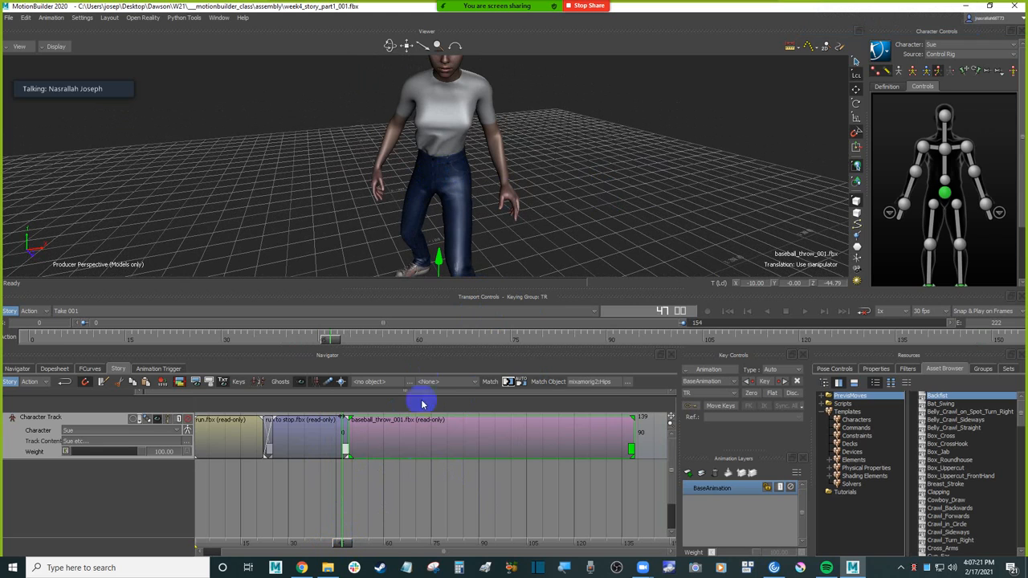
Step: Select the character's hips effector and check the hips position at the end of run to stop, around frames 47 and 48
{"action": "left_click", "coordinate": [425, 163]}
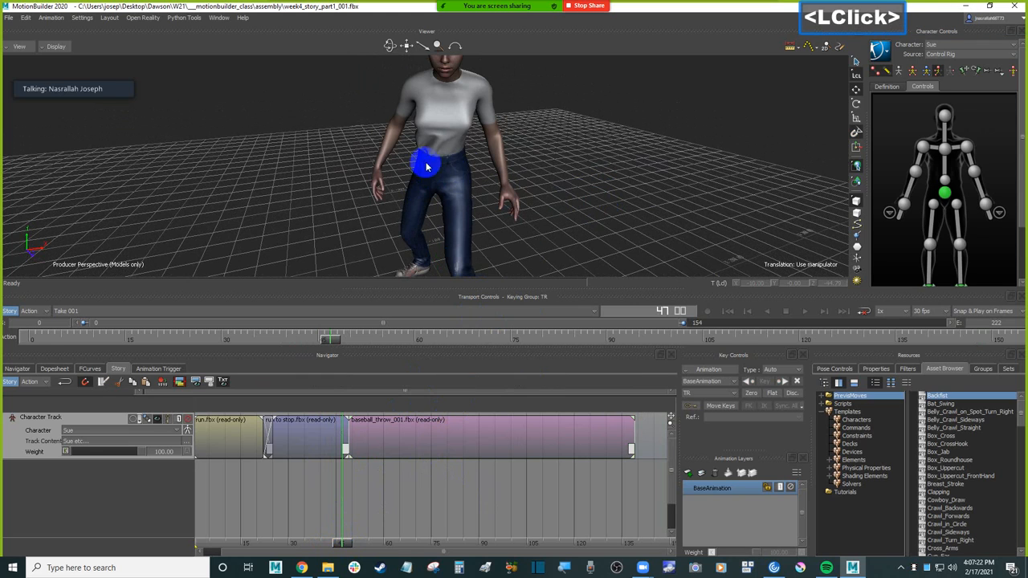
{"action": "left_click", "coordinate": [944, 192]}
{"action": "left_click_drag", "start_coordinate": [556, 183], "coordinate": [597, 177], "text": "ctrl+shift"}
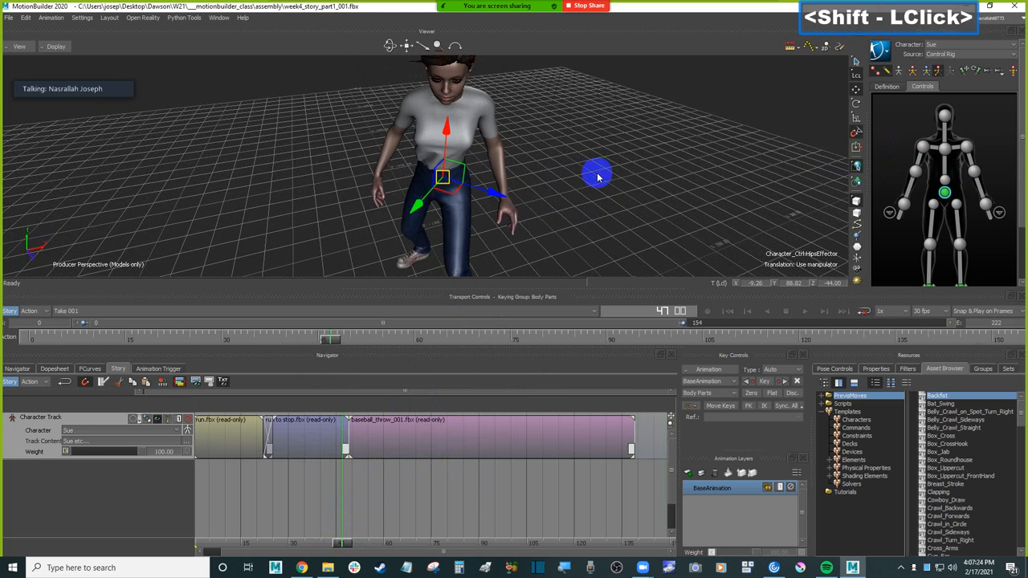
{"action": "left_click", "coordinate": [323, 444]}
{"action": "left_click_drag", "start_coordinate": [344, 543], "coordinate": [343, 544]}
{"action": "left_click", "coordinate": [718, 201]}
{"action": "left_click", "coordinate": [939, 197]}
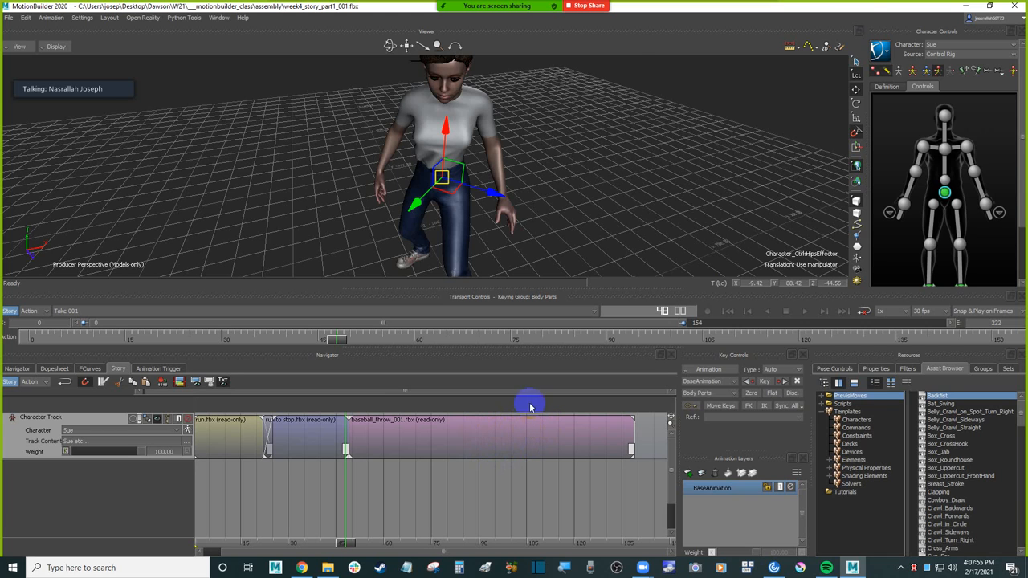
Step: Select the baseball throw clip and scrub through it to examine the direction in which the character throws
{"action": "left_click_drag", "start_coordinate": [635, 98], "coordinate": [621, 196], "text": "ctrl"}
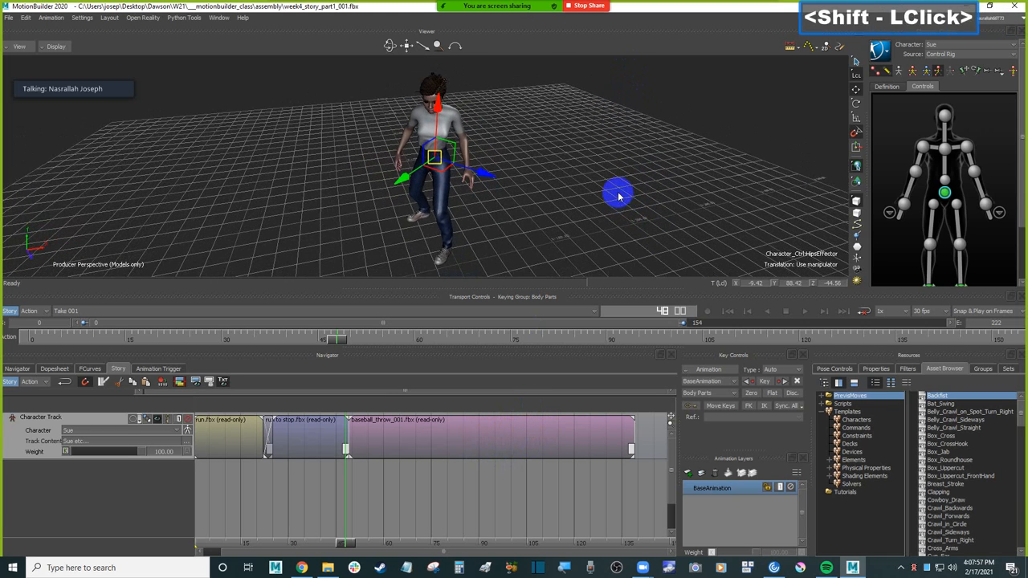
{"action": "double_click", "coordinate": [621, 196]}
{"action": "left_click", "coordinate": [502, 431]}
{"action": "left_click", "coordinate": [425, 434]}
{"action": "left_click_drag", "start_coordinate": [345, 544], "coordinate": [577, 513]}
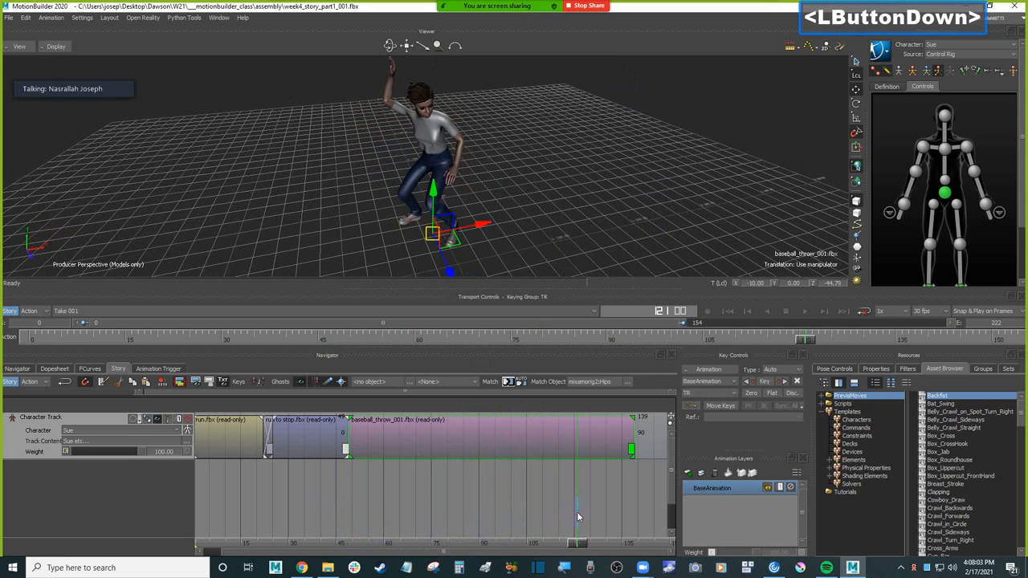
{"action": "left_click_drag", "start_coordinate": [569, 149], "coordinate": [565, 201], "text": "ctrl"}
{"action": "left_click_drag", "start_coordinate": [585, 551], "coordinate": [613, 546]}
{"action": "left_click", "coordinate": [637, 171]}
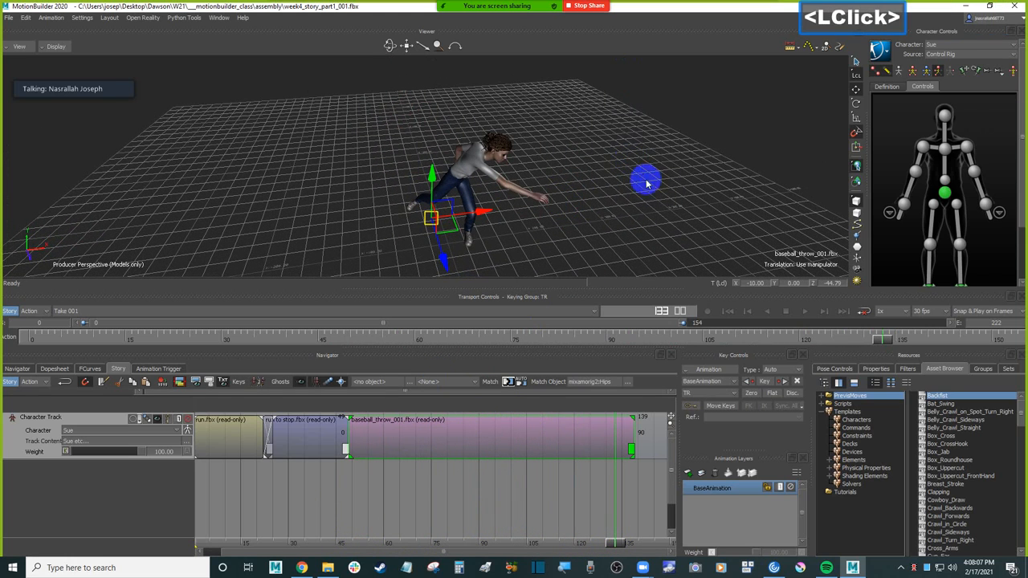
{"action": "left_click_drag", "start_coordinate": [636, 171], "coordinate": [640, 191], "text": "shift"}
{"action": "left_click", "coordinate": [648, 186]}
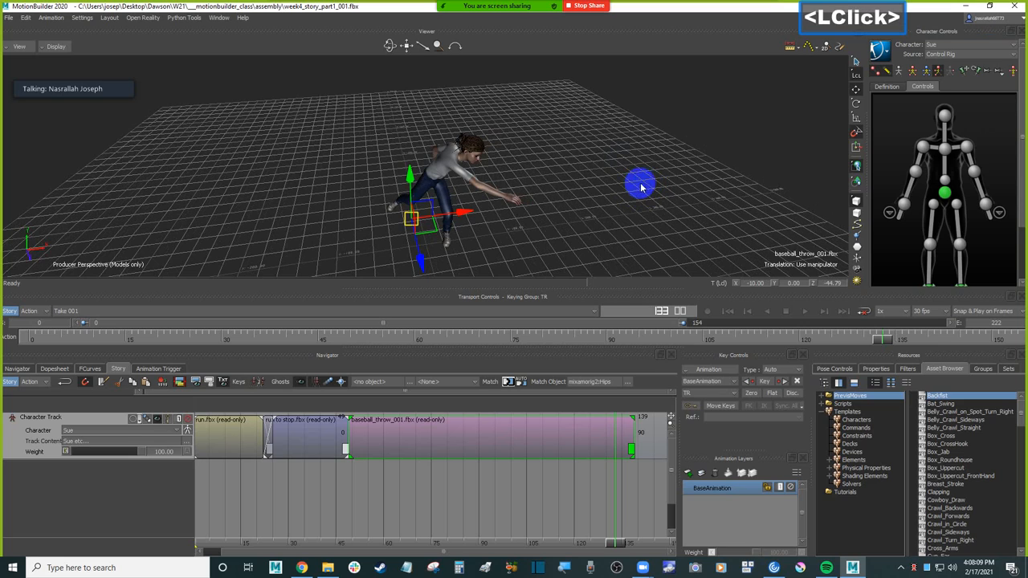
Step: Rotate the baseball throw clip about its vertical axis so the throw points along the running direction
{"action": "left_click", "coordinate": [856, 103]}
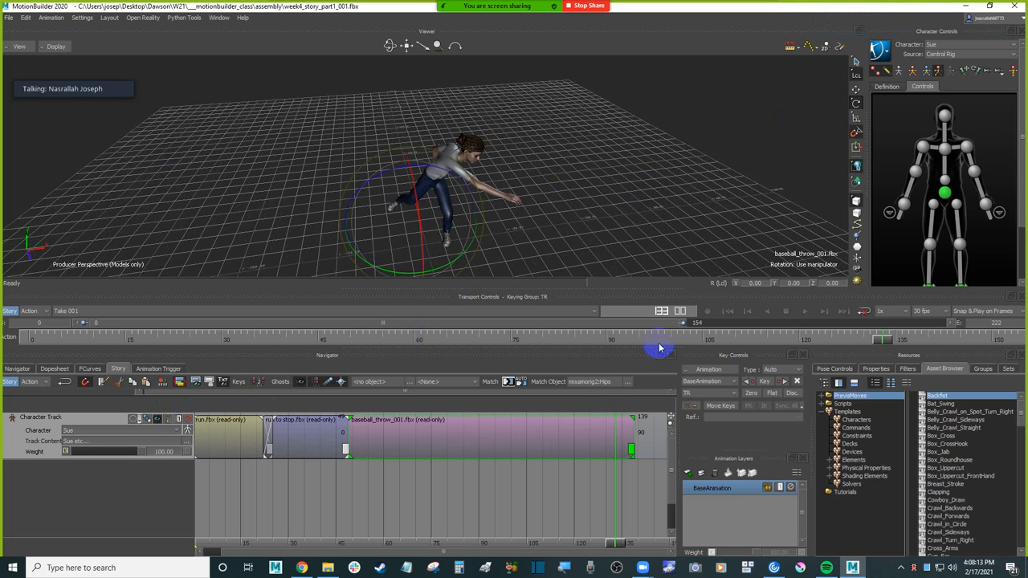
{"action": "left_click_drag", "start_coordinate": [451, 267], "coordinate": [438, 274]}
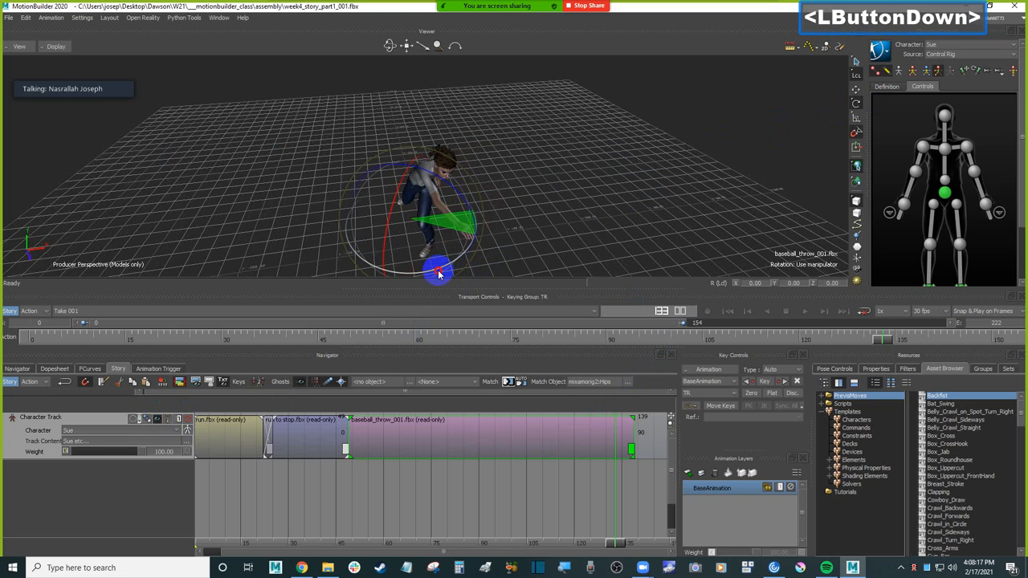
{"action": "left_click_drag", "start_coordinate": [438, 274], "coordinate": [436, 270]}
{"action": "left_click", "coordinate": [555, 186]}
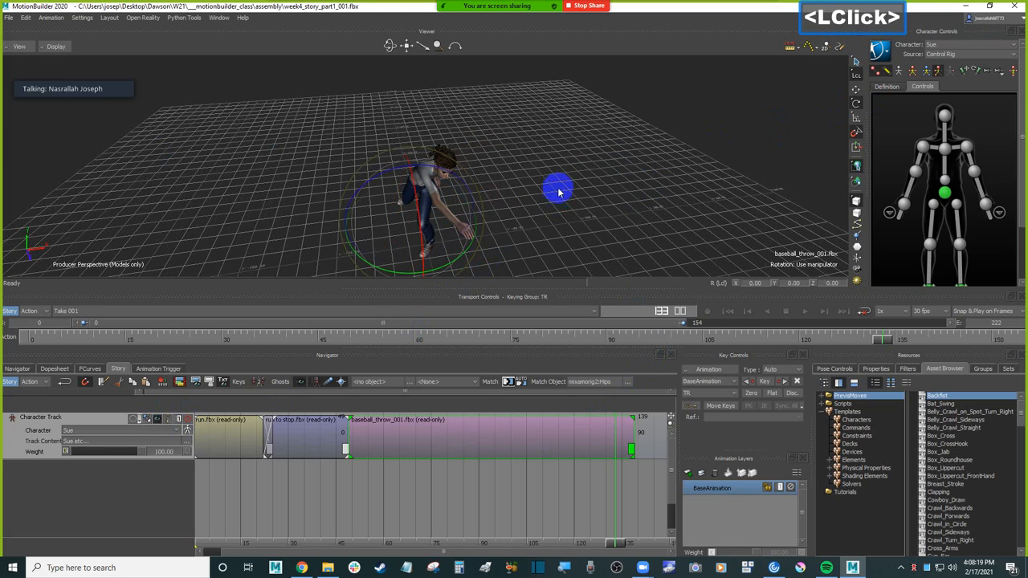
Step: Play the take and orbit around the character to review the rotated baseball throw
{"action": "double_click", "coordinate": [379, 546]}
{"action": "left_click", "coordinate": [329, 476], "text": "ctrl"}
{"action": "key", "text": "ctrl+space"}
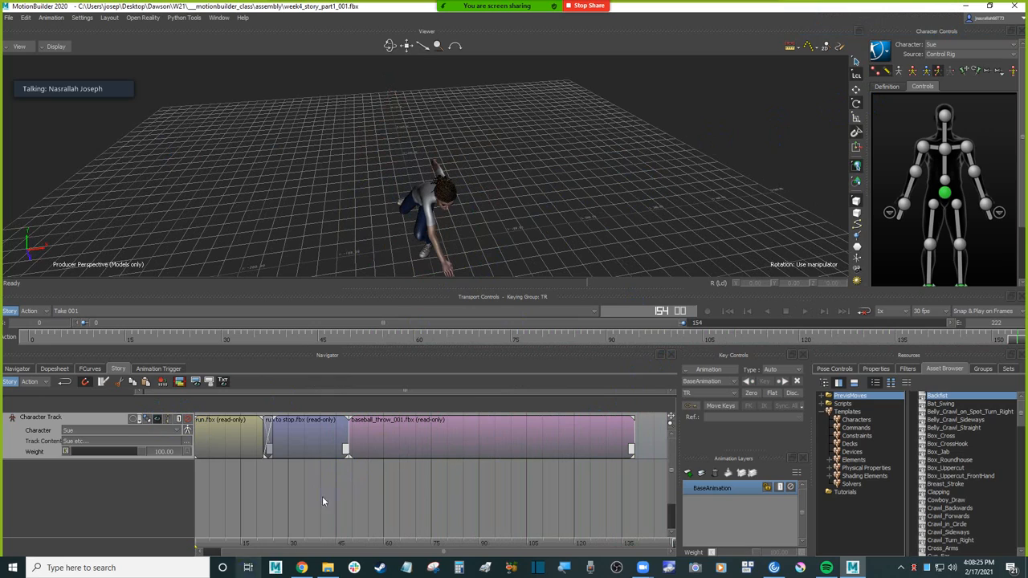
{"action": "left_click_drag", "start_coordinate": [527, 177], "coordinate": [603, 297], "text": "ctrl+shift"}
{"action": "left_click", "coordinate": [505, 475]}
{"action": "left_click", "coordinate": [673, 211]}
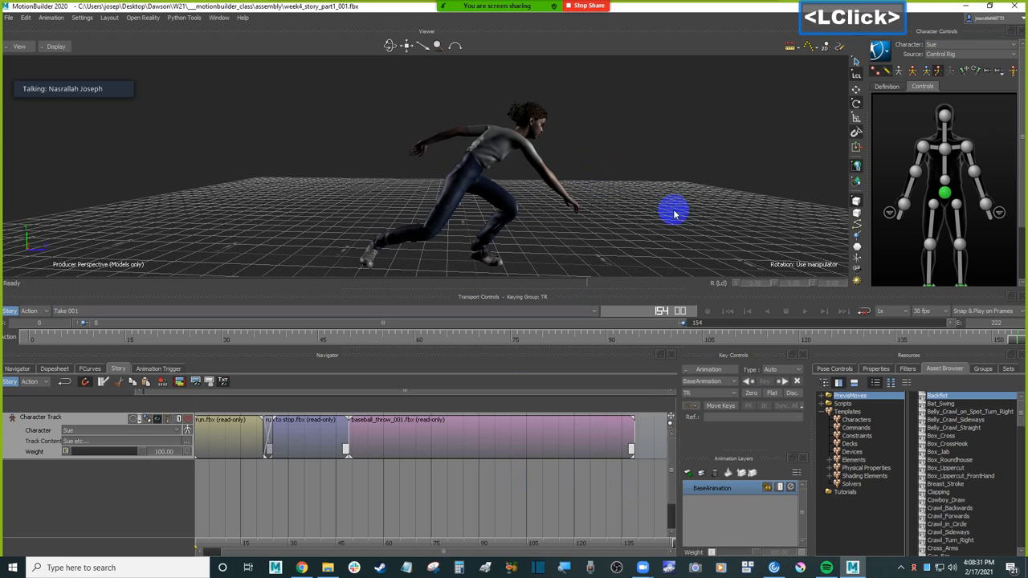
Step: Review the whole sequence from the start in the Producer Right view, framing the full run and throw
{"action": "key", "text": "ctrl"}
{"action": "left_click_drag", "start_coordinate": [678, 217], "coordinate": [593, 156], "text": "ctrl"}
{"action": "key", "text": "ctrl+r"}
{"action": "left_click_drag", "start_coordinate": [619, 236], "coordinate": [608, 201], "text": "shift"}
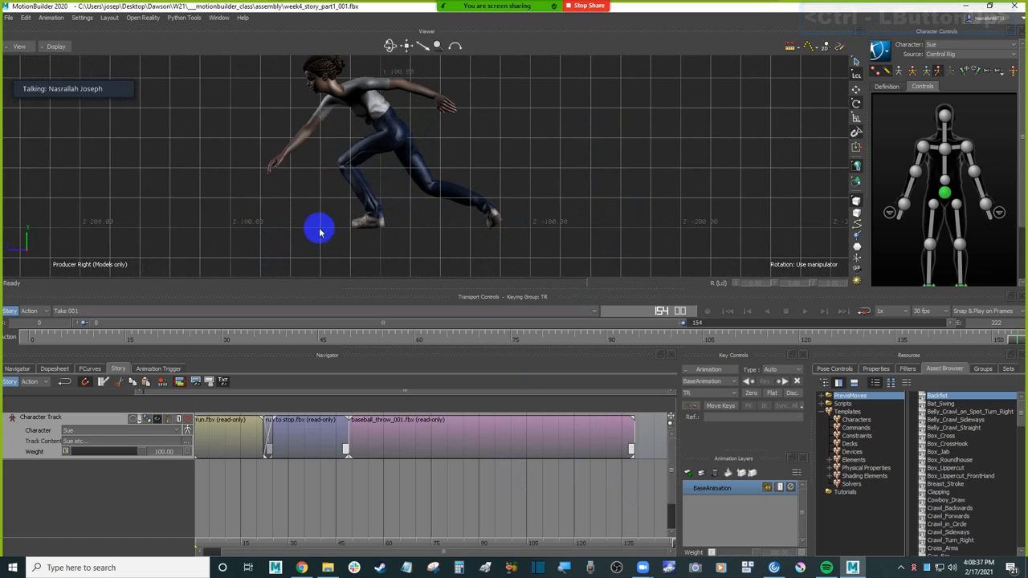
{"action": "mouse_move", "coordinate": [617, 202]}
{"action": "left_mouse_down", "text": "ctrl"}
{"action": "mouse_move", "coordinate": [622, 179]}
{"action": "mouse_move", "coordinate": [627, 223]}
{"action": "mouse_move", "coordinate": [610, 233]}
{"action": "mouse_move", "coordinate": [614, 219]}
{"action": "left_mouse_up", "text": "ctrl"}
{"action": "key", "text": "ctrl+Home"}
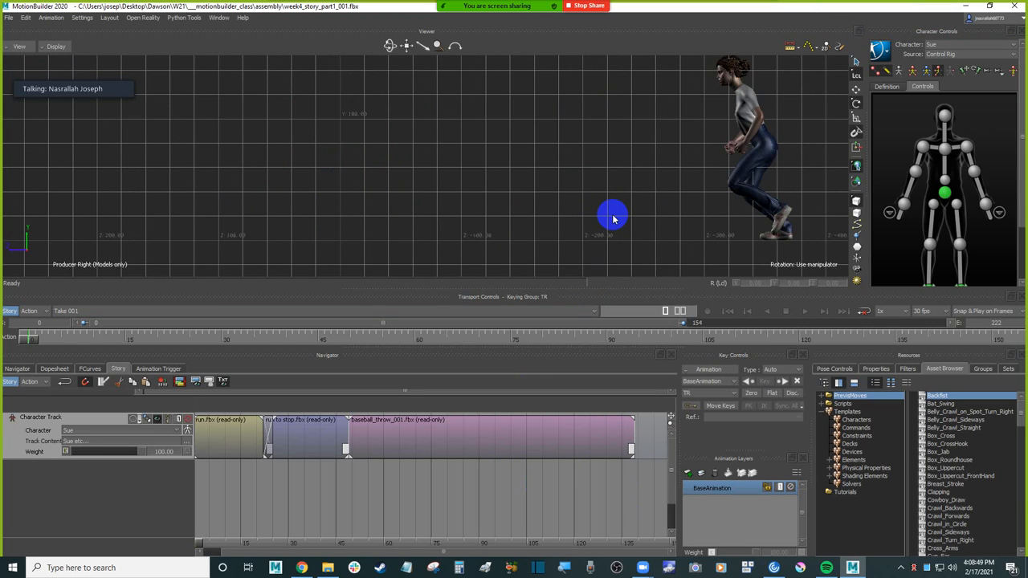
{"action": "key", "text": "ctrl+space"}
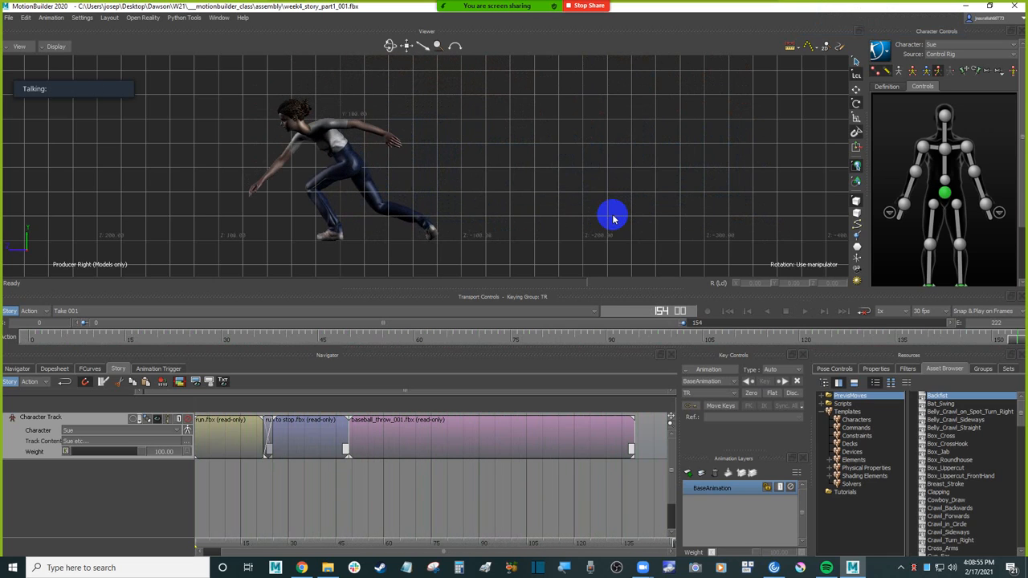
{"action": "key", "text": "ctrl+space"}
{"action": "key", "text": "ctrl+Home"}
Step: Return to the perspective view and scrub between frames 40 and 54 to examine the run to stop and throw transition
{"action": "key", "text": "ctrl+e"}
{"action": "left_click_drag", "start_coordinate": [612, 214], "coordinate": [554, 219], "text": "ctrl"}
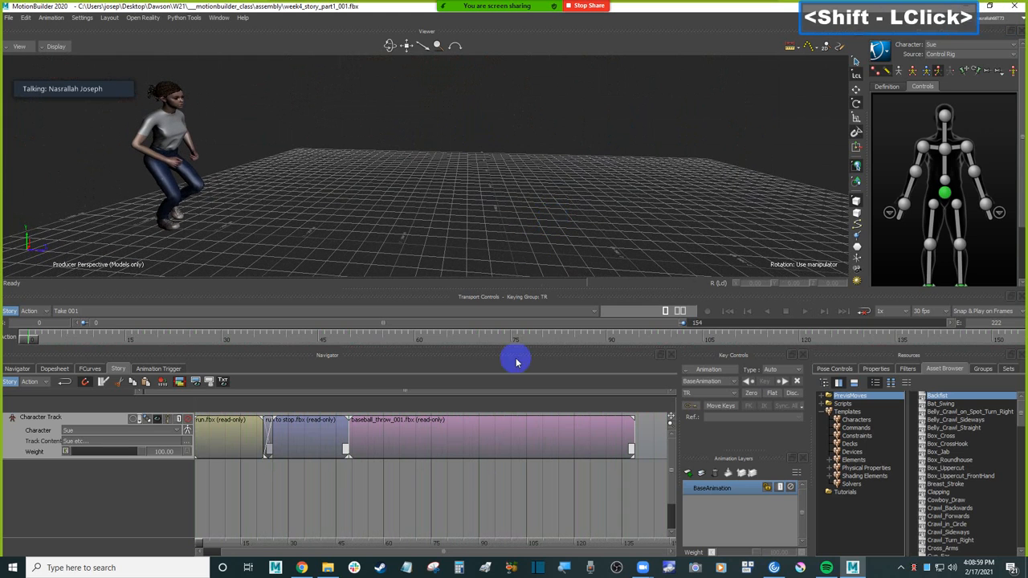
{"action": "left_click", "coordinate": [484, 442]}
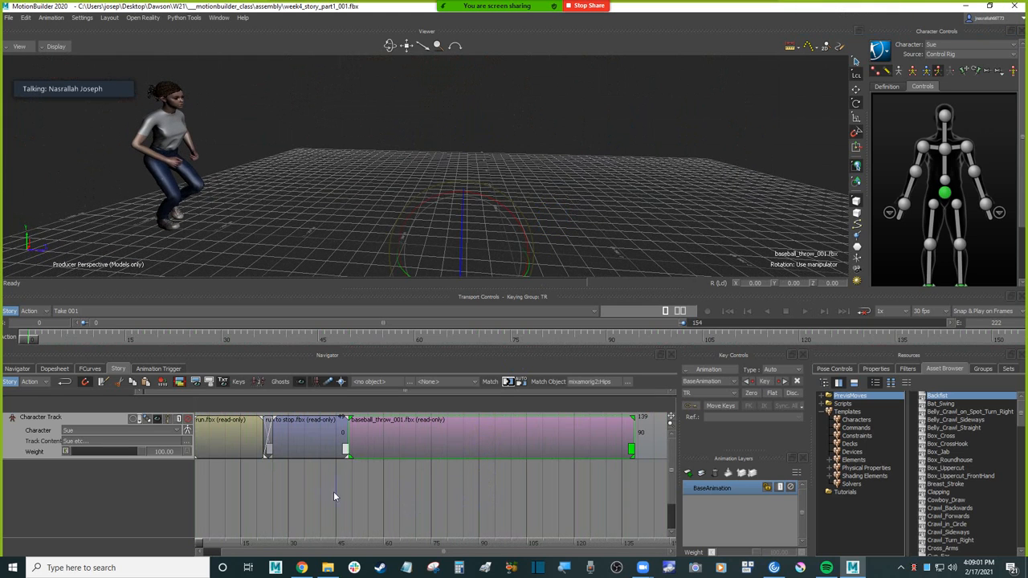
{"action": "left_click", "coordinate": [349, 469], "text": "ctrl"}
{"action": "left_click_drag", "start_coordinate": [319, 488], "coordinate": [422, 521], "text": "shift"}
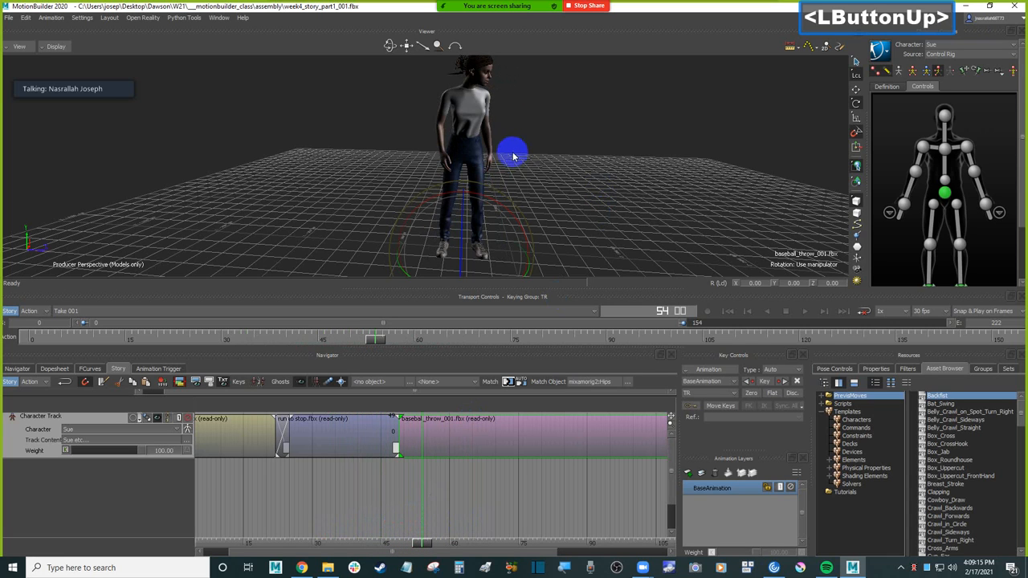
{"action": "left_click_drag", "start_coordinate": [516, 149], "coordinate": [549, 173], "text": "ctrl"}
{"action": "mouse_move", "coordinate": [549, 173]}
{"action": "left_mouse_down", "text": "shift"}
{"action": "mouse_move", "coordinate": [550, 192]}
{"action": "mouse_move", "coordinate": [544, 160]}
{"action": "left_mouse_up", "text": "shift"}
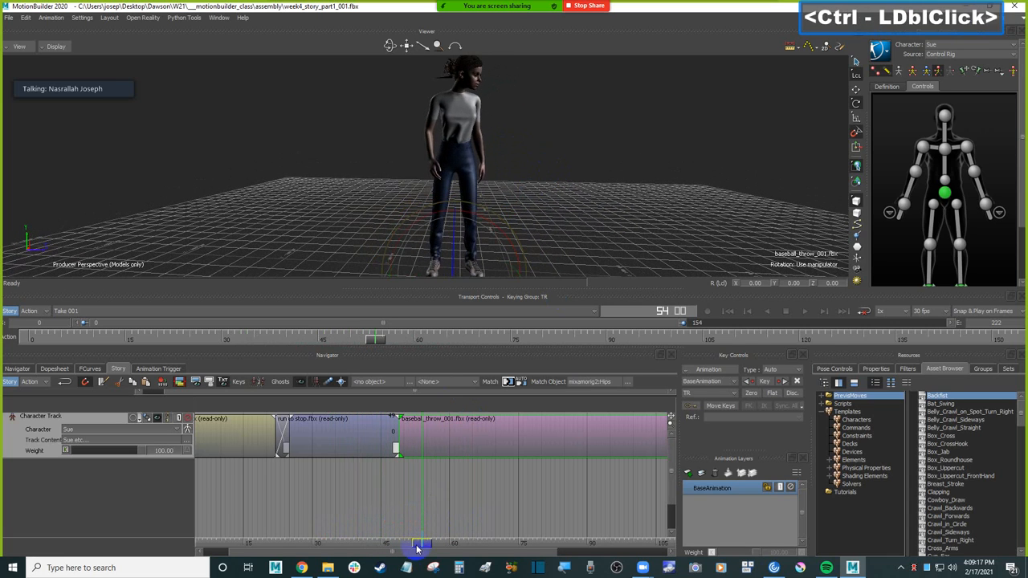
{"action": "mouse_move", "coordinate": [426, 550]}
{"action": "left_mouse_down"}
{"action": "mouse_move", "coordinate": [334, 543]}
{"action": "mouse_move", "coordinate": [401, 532]}
{"action": "mouse_move", "coordinate": [363, 534]}
{"action": "left_mouse_up"}
Step: Blend the run to stop clip into the baseball throw clip by extending the throw's blend start to about frame 42
{"action": "left_click_drag", "start_coordinate": [397, 478], "coordinate": [514, 481], "text": "ctrl"}
{"action": "left_click", "coordinate": [441, 479]}
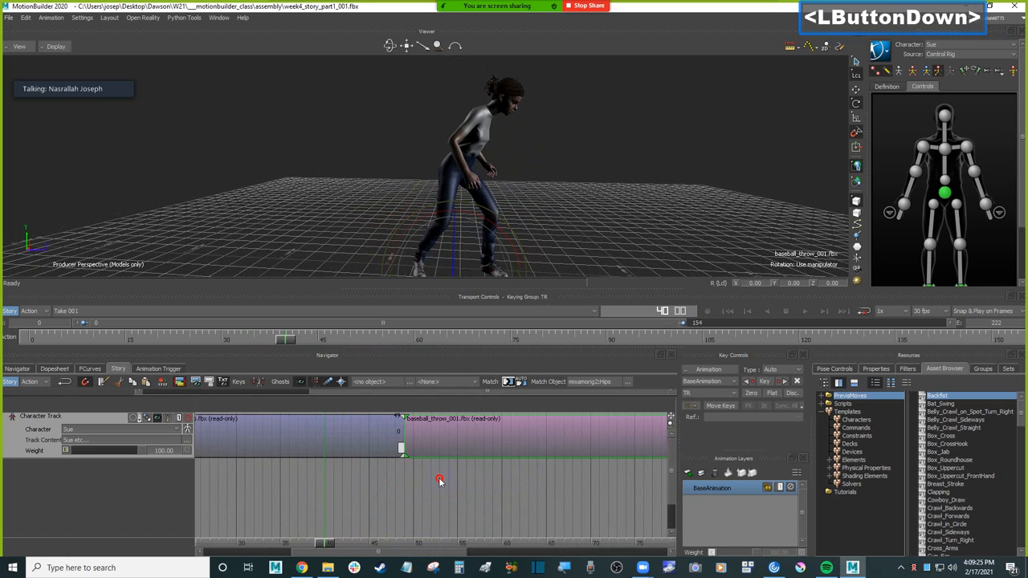
{"action": "left_click", "coordinate": [435, 432]}
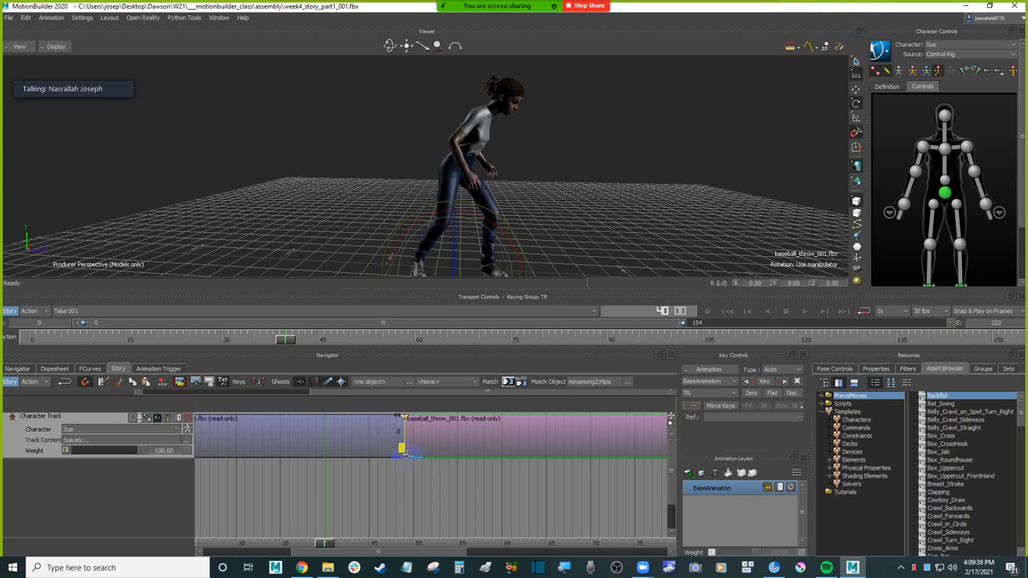
{"action": "left_click_drag", "start_coordinate": [403, 453], "coordinate": [406, 455]}
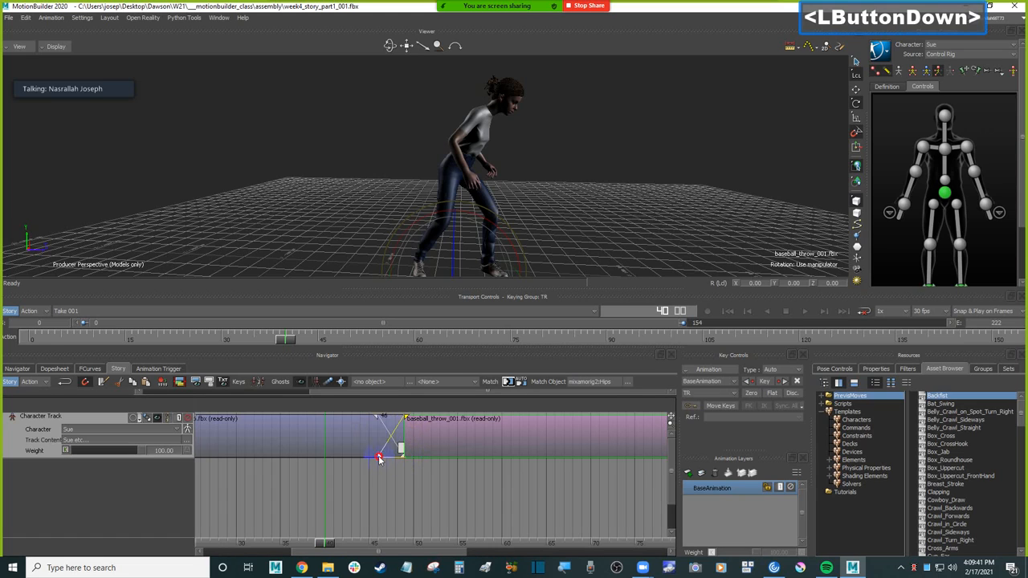
{"action": "left_click_drag", "start_coordinate": [343, 462], "coordinate": [344, 465]}
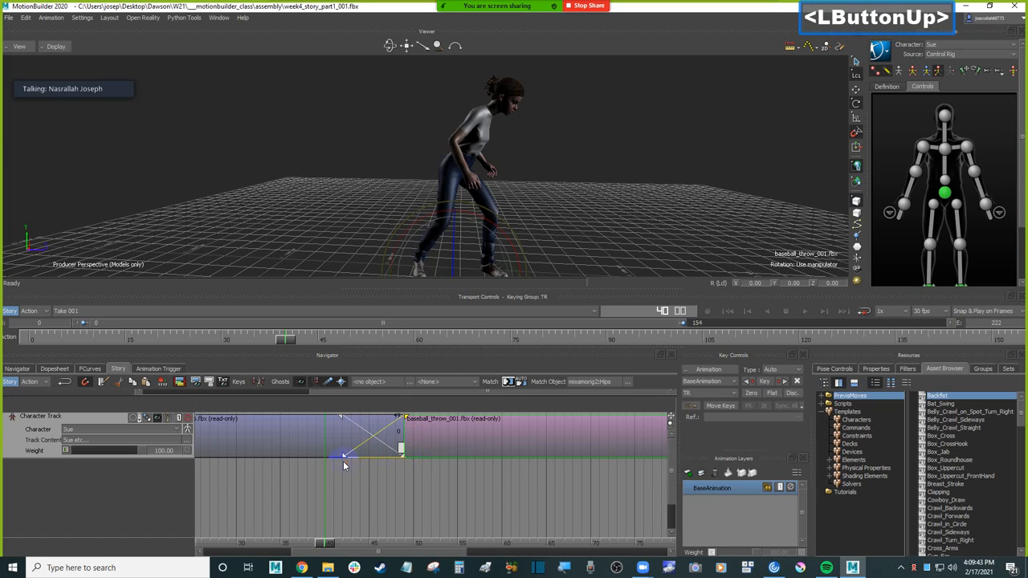
Step: Scrub through the transition and lengthen the throw's blend so it starts at about frame 35
{"action": "left_click_drag", "start_coordinate": [331, 541], "coordinate": [414, 518]}
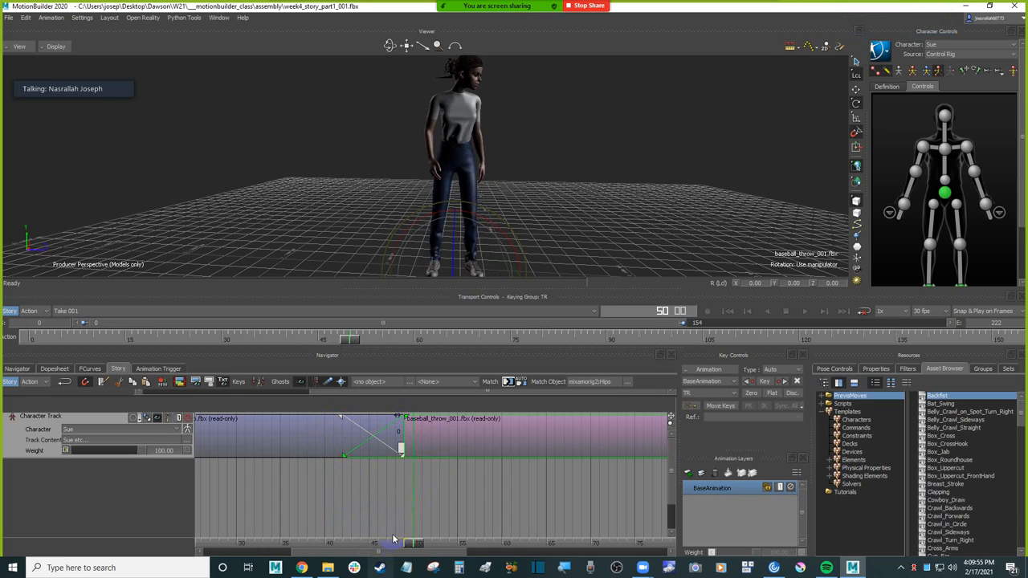
{"action": "left_click_drag", "start_coordinate": [413, 546], "coordinate": [307, 518]}
{"action": "left_click", "coordinate": [344, 455]}
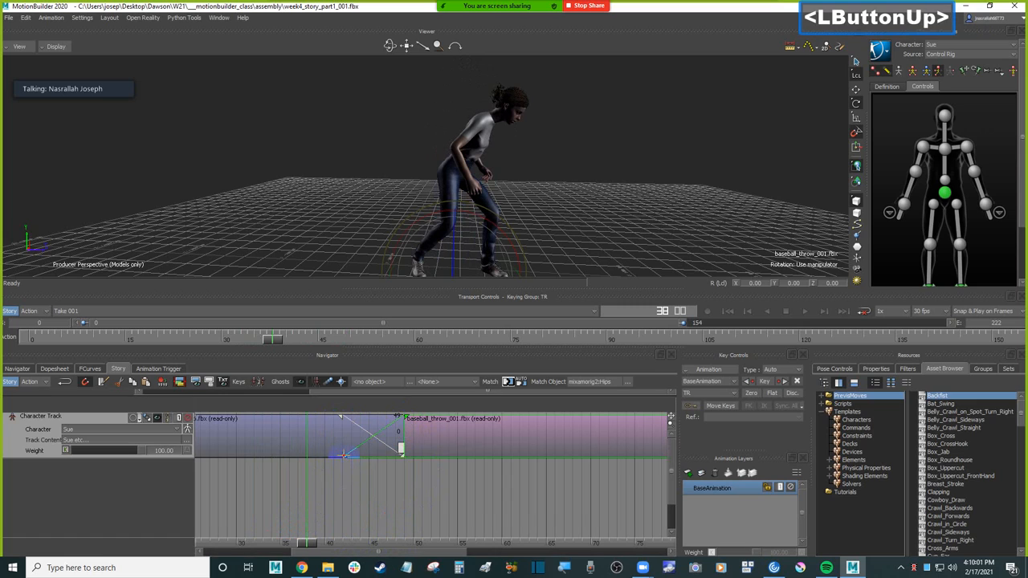
{"action": "left_click_drag", "start_coordinate": [343, 455], "coordinate": [289, 465]}
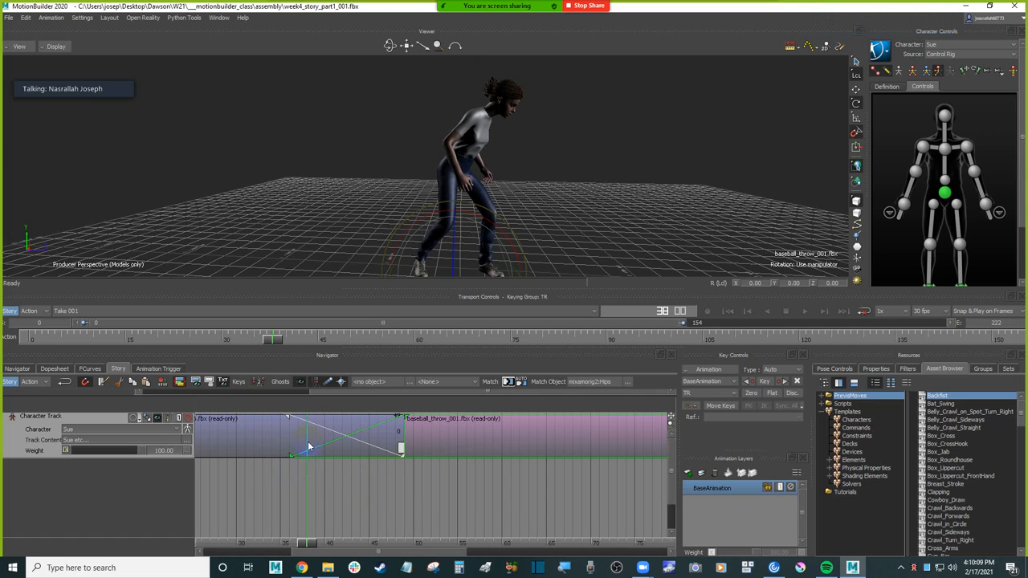
{"action": "left_click_drag", "start_coordinate": [291, 455], "coordinate": [281, 461]}
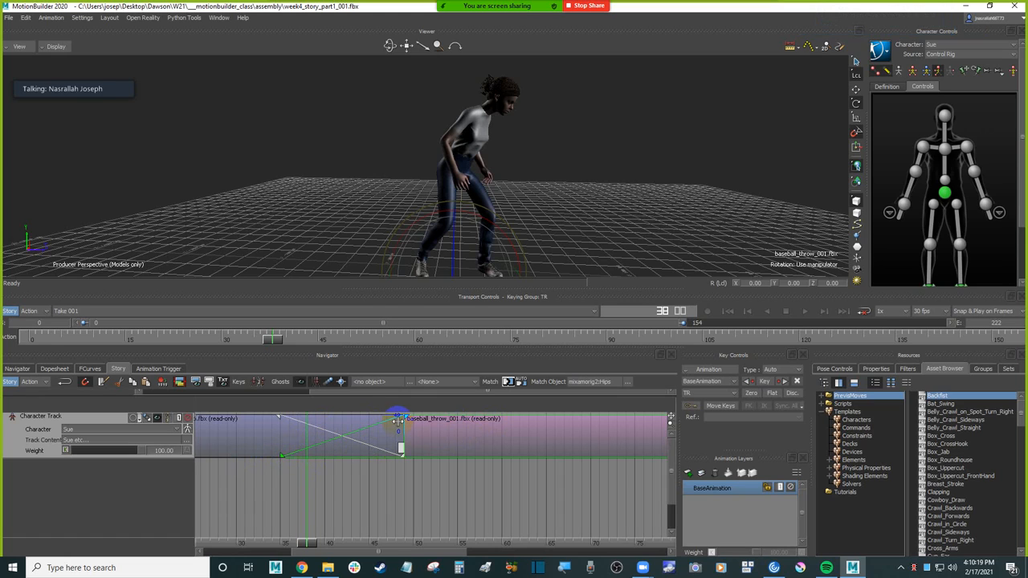
{"action": "mouse_move", "coordinate": [308, 546]}
{"action": "left_mouse_down"}
{"action": "mouse_move", "coordinate": [241, 544]}
{"action": "mouse_move", "coordinate": [332, 533]}
{"action": "mouse_move", "coordinate": [315, 533]}
{"action": "left_mouse_up"}
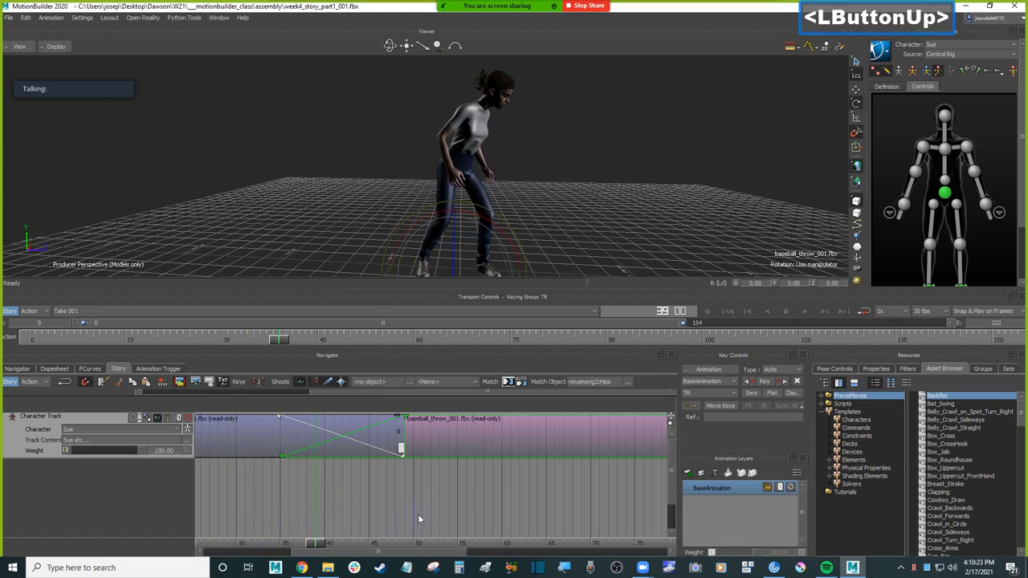
Step: Set the playback range to end at frame 91 and play the take from the start to review the longer blend
{"action": "left_click_drag", "start_coordinate": [510, 494], "coordinate": [444, 472], "text": "ctrl"}
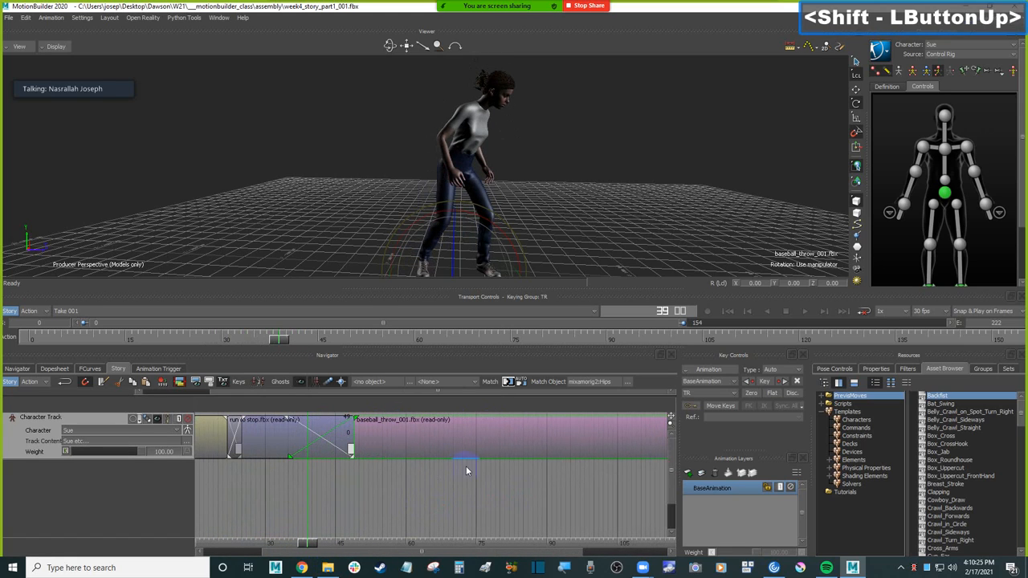
{"action": "left_click", "coordinate": [466, 474], "text": "ctrl"}
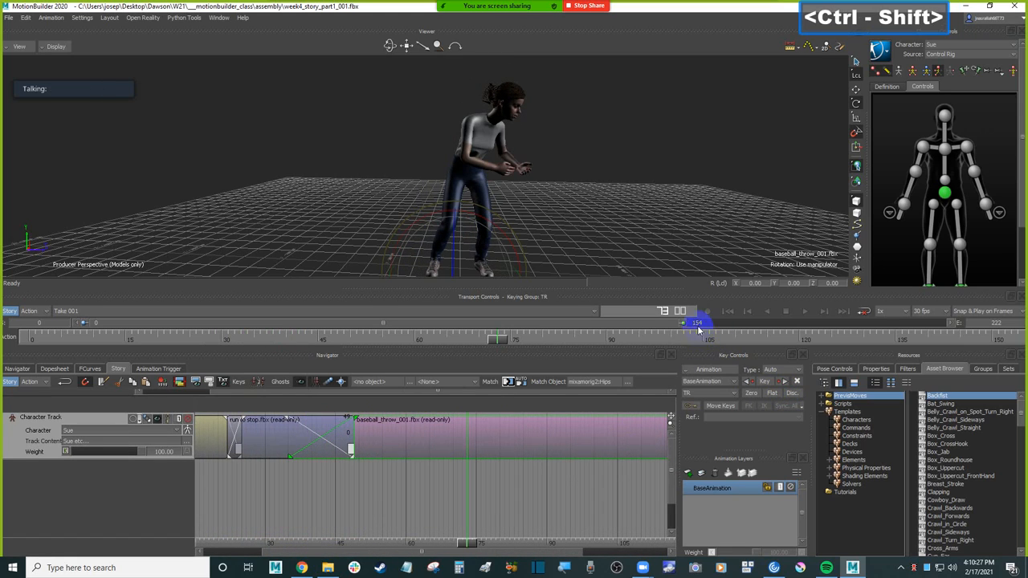
{"action": "left_click_drag", "start_coordinate": [688, 323], "coordinate": [390, 330]}
{"action": "left_click", "coordinate": [721, 186]}
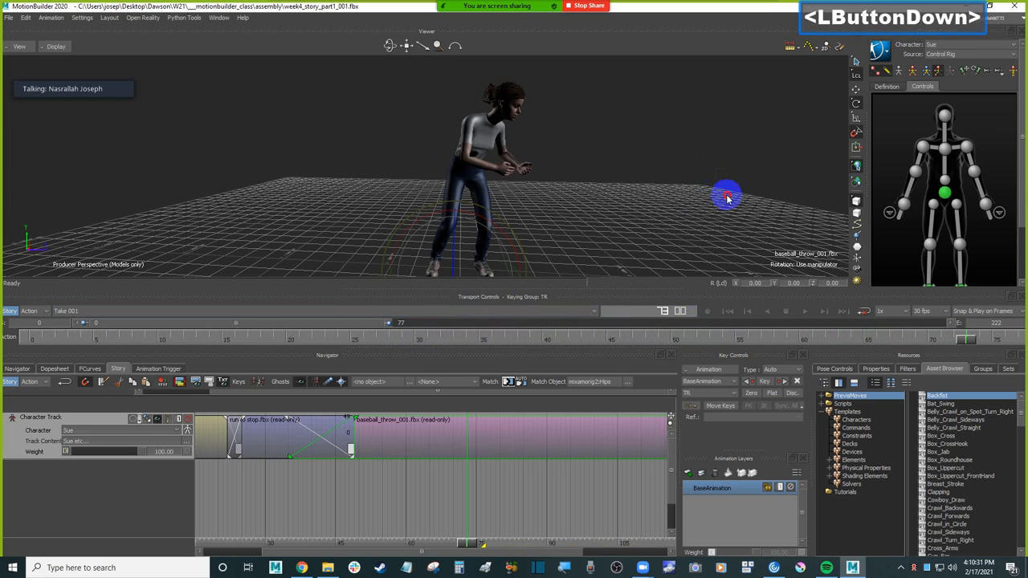
{"action": "key", "text": "ctrl+space"}
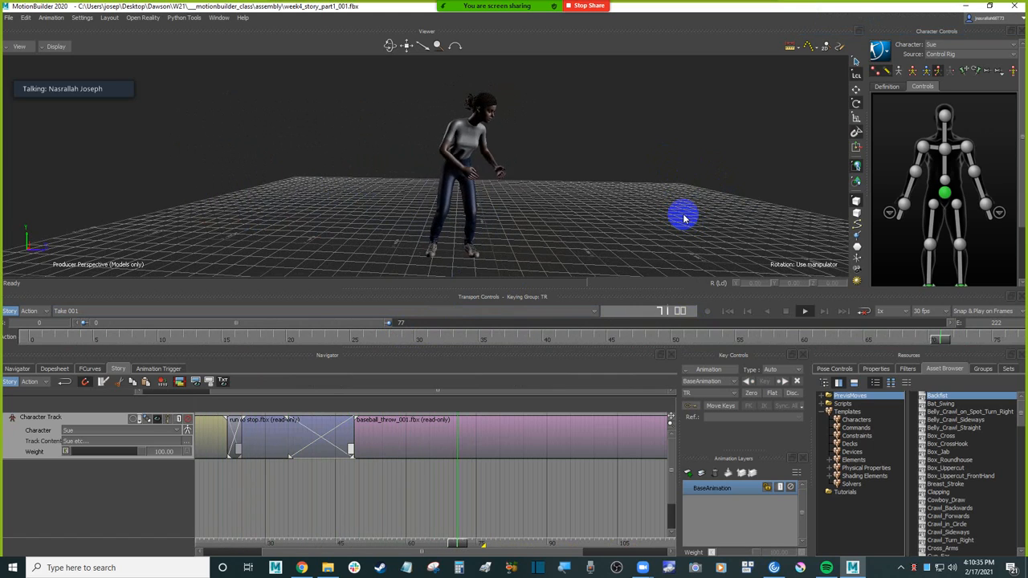
{"action": "key", "text": "ctrl+space"}
{"action": "left_click_drag", "start_coordinate": [388, 322], "coordinate": [440, 322]}
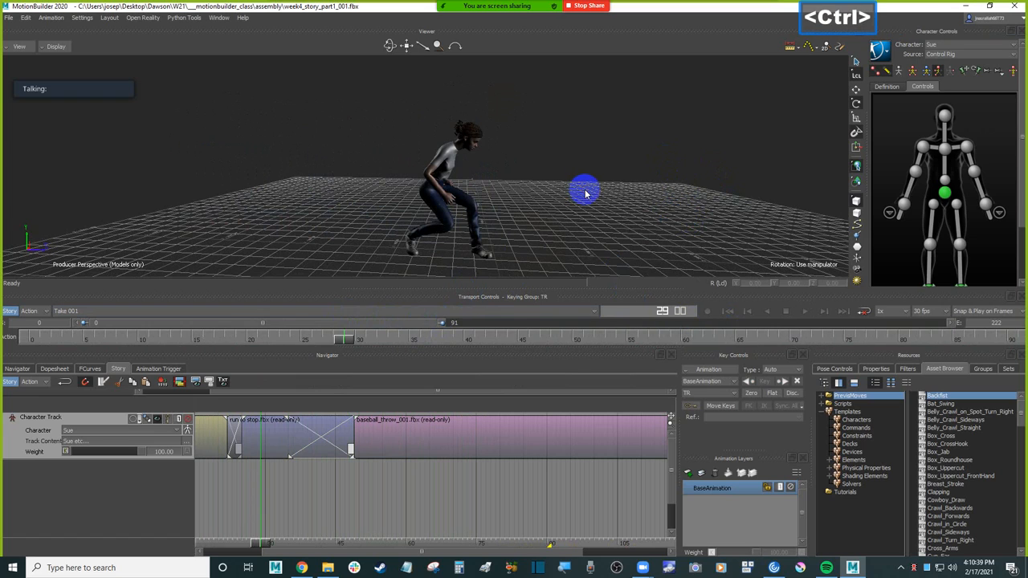
{"action": "key", "text": "ctrl+Home"}
{"action": "key", "text": "ctrl+space"}
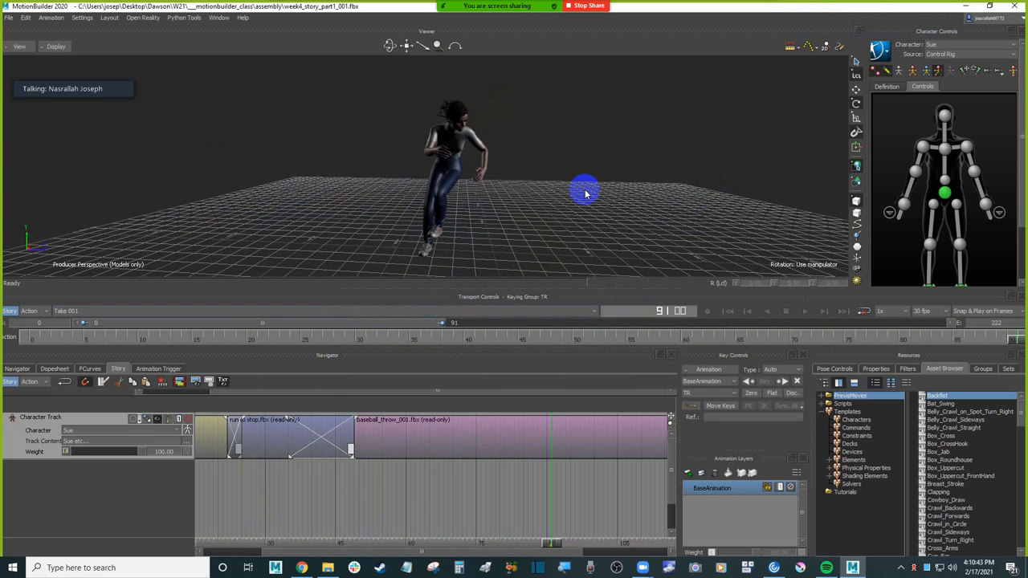
{"action": "key", "text": "ctrl+space"}
Step: Move the current time to the end of the baseball throw clip and save the scene
{"action": "left_click", "coordinate": [538, 464]}
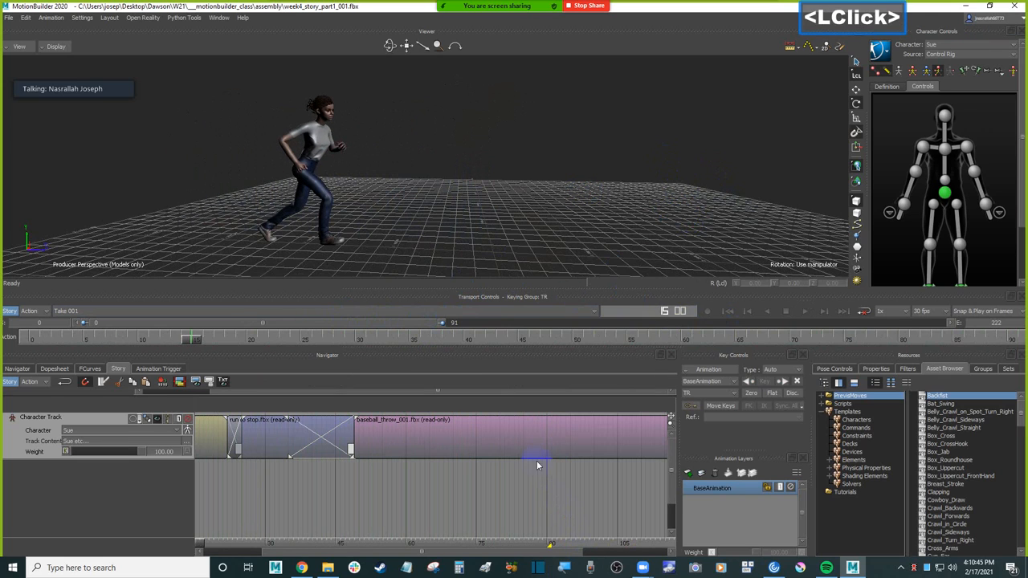
{"action": "left_click", "coordinate": [517, 480]}
{"action": "key", "text": "a"}
{"action": "left_click_drag", "start_coordinate": [597, 490], "coordinate": [491, 513], "text": "ctrl"}
{"action": "left_click", "coordinate": [525, 474], "text": "ctrl"}
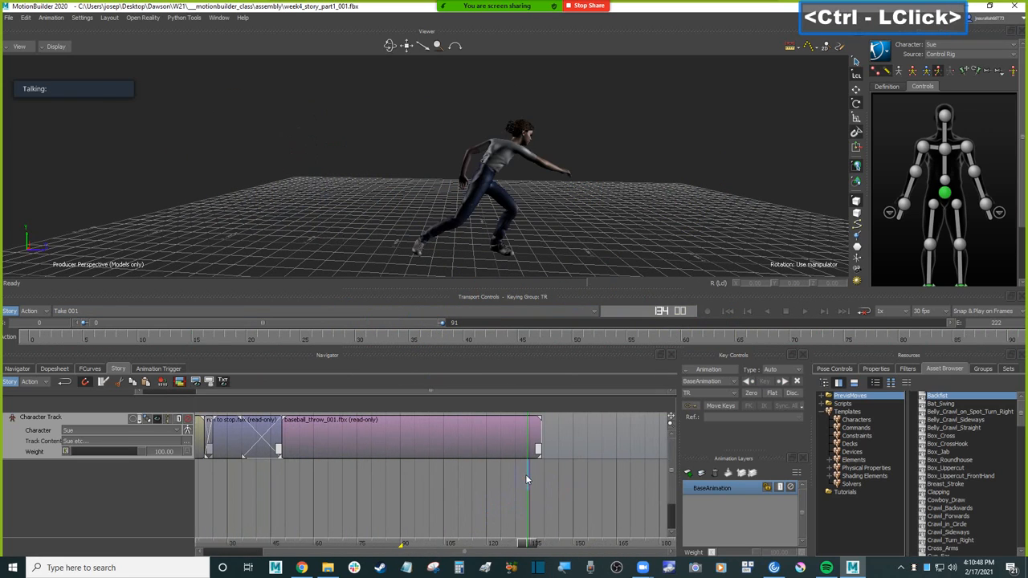
{"action": "left_click", "coordinate": [556, 540]}
{"action": "mouse_move", "coordinate": [535, 538]}
{"action": "left_mouse_down"}
{"action": "mouse_move", "coordinate": [447, 531]}
{"action": "mouse_move", "coordinate": [543, 520]}
{"action": "left_mouse_up"}
{"action": "left_click_drag", "start_coordinate": [642, 176], "coordinate": [566, 218], "text": "ctrl+shift"}
{"action": "key", "text": "ctrl+s"}
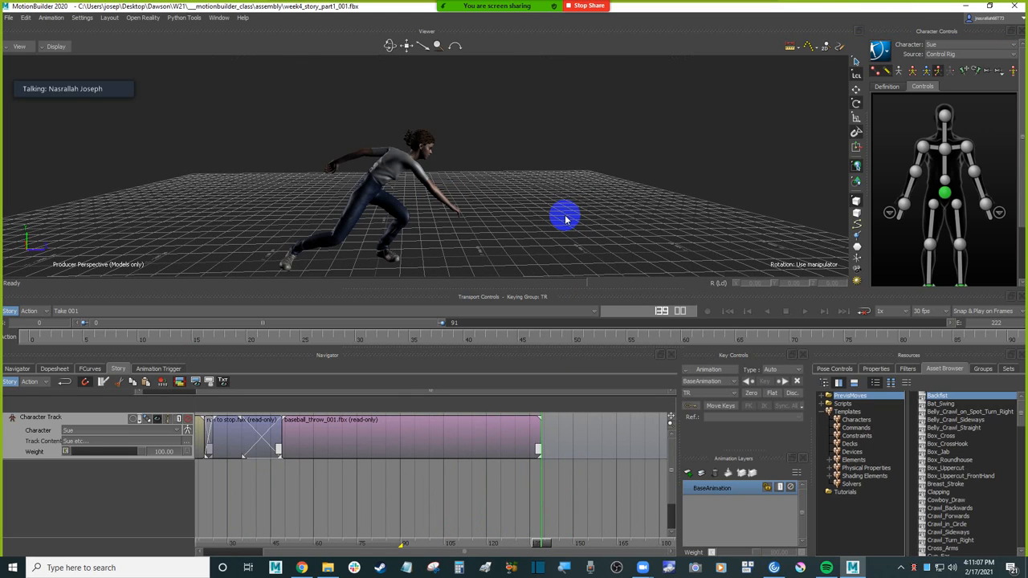
Step: Show the empty part of the character track after the throw and browse the Scripts and PrevisMoves asset folders
{"action": "left_click_drag", "start_coordinate": [567, 475], "coordinate": [557, 499], "text": "ctrl"}
{"action": "left_click_drag", "start_coordinate": [639, 499], "coordinate": [443, 509], "text": "shift"}
{"action": "left_click_drag", "start_coordinate": [545, 500], "coordinate": [483, 514], "text": "shift"}
{"action": "left_click", "coordinate": [845, 404]}
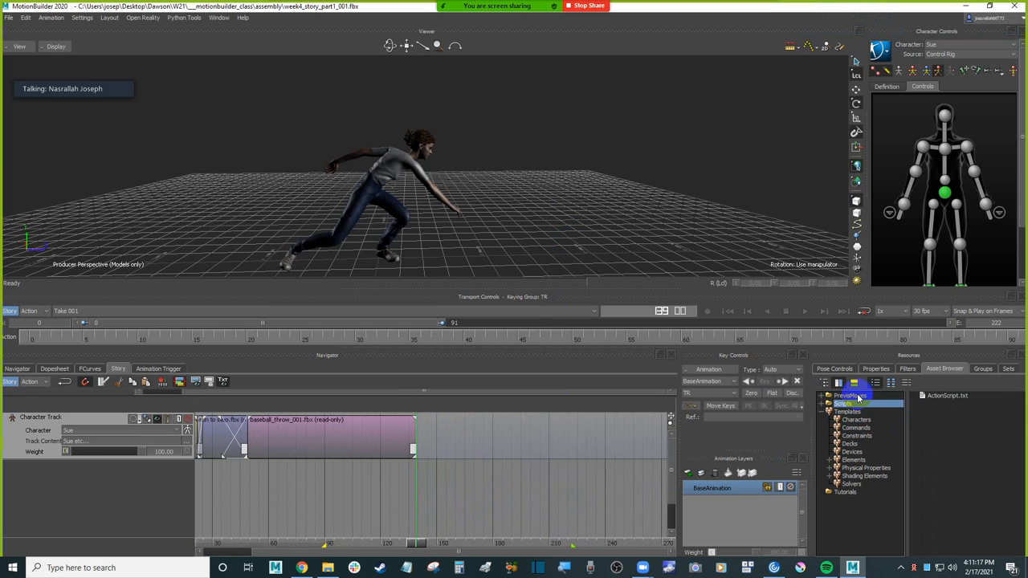
{"action": "left_click", "coordinate": [857, 397]}
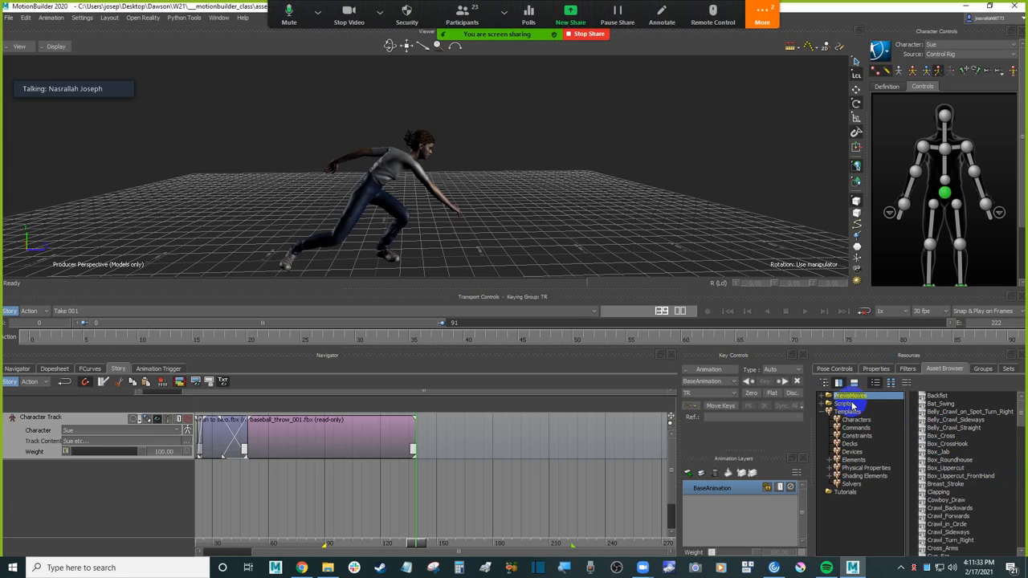
Step: Open the Zoom meeting chat, read the latest messages and close it
{"action": "left_click", "coordinate": [761, 18]}
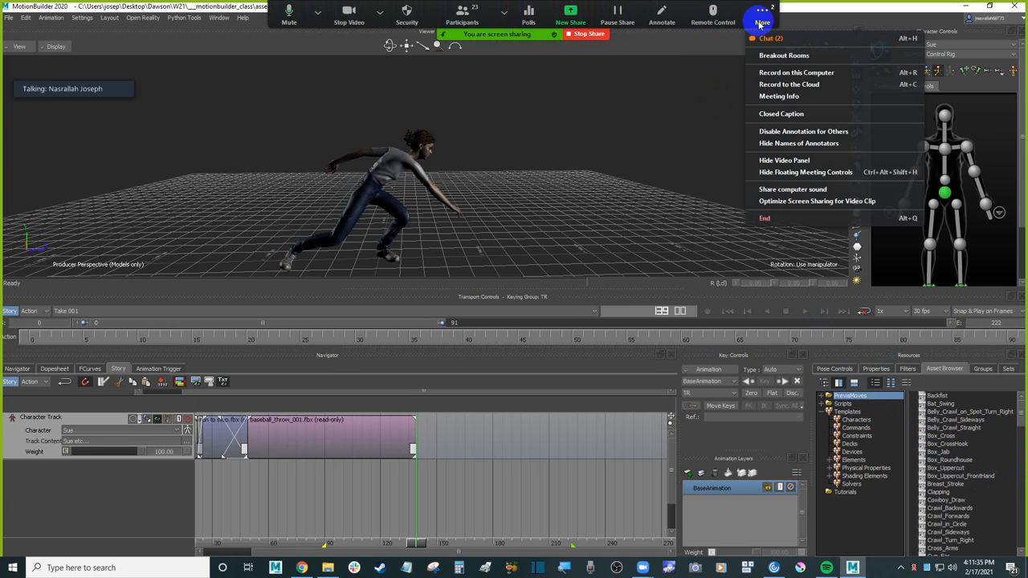
{"action": "left_click", "coordinate": [765, 38]}
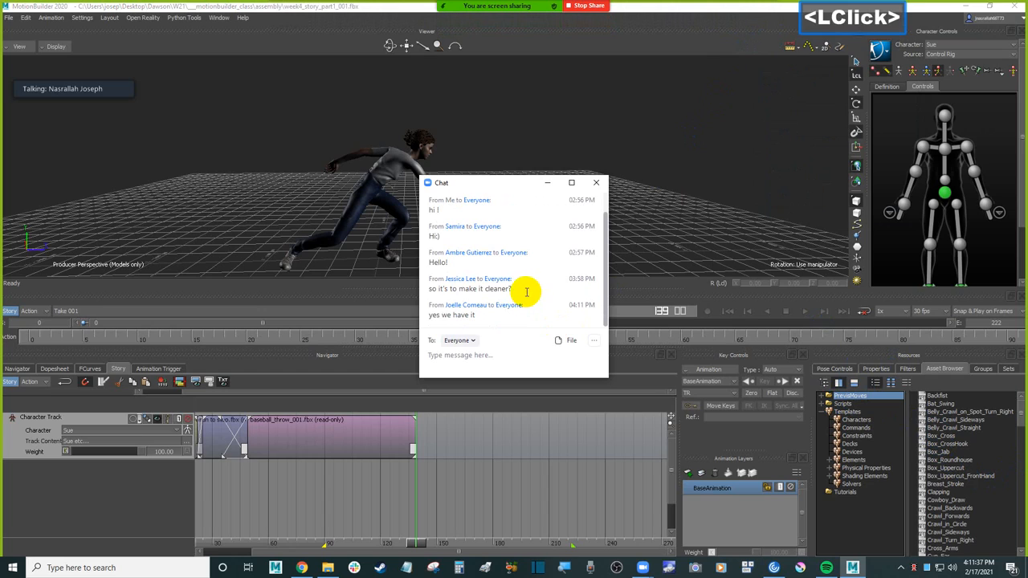
{"action": "scroll", "coordinate": [527, 291], "scroll_direction": "down", "scroll_amount": 1}
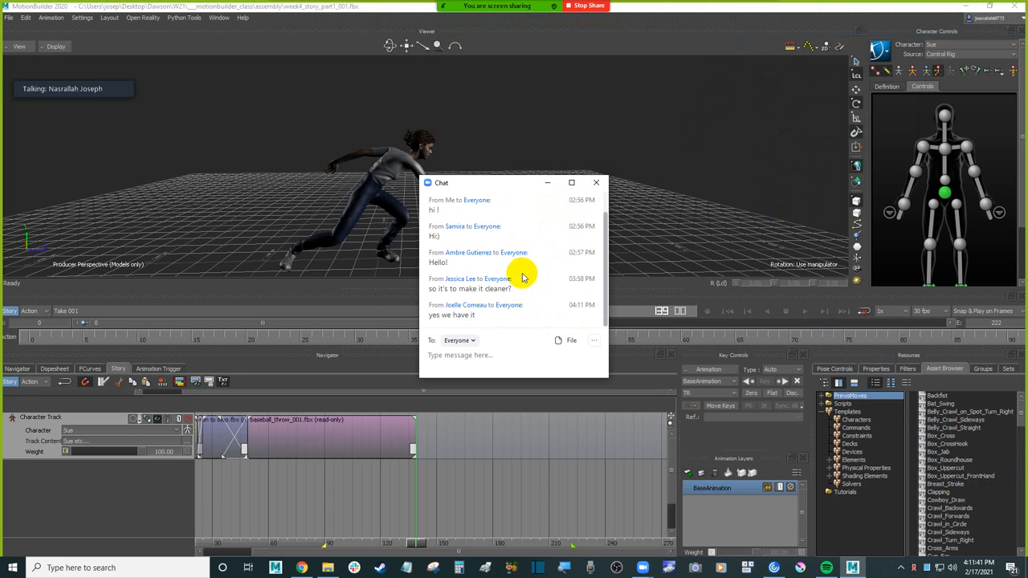
{"action": "left_click", "coordinate": [507, 292]}
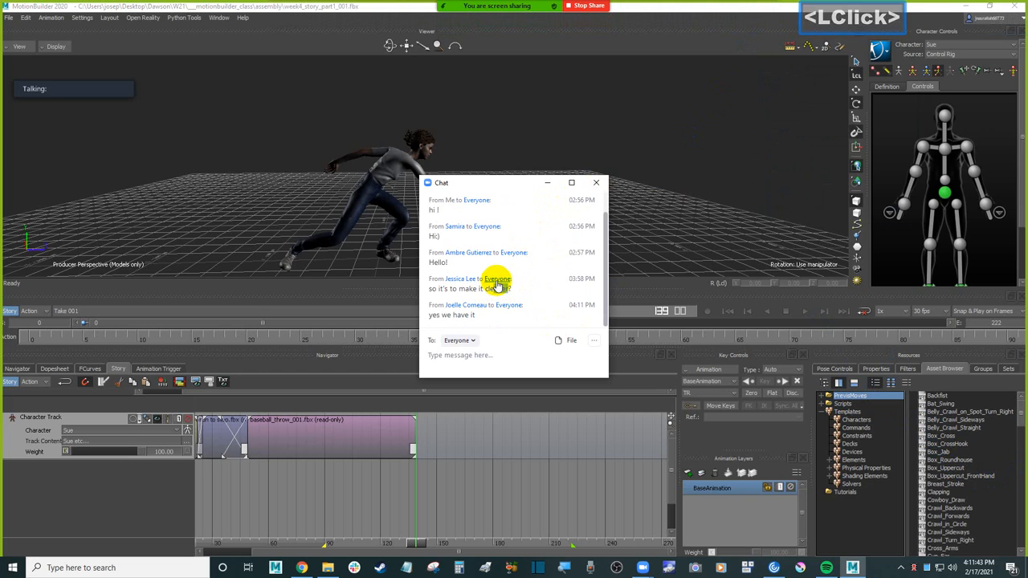
{"action": "scroll", "coordinate": [506, 291], "scroll_direction": "down", "scroll_amount": 1}
{"action": "left_click_drag", "start_coordinate": [458, 290], "coordinate": [473, 291]}
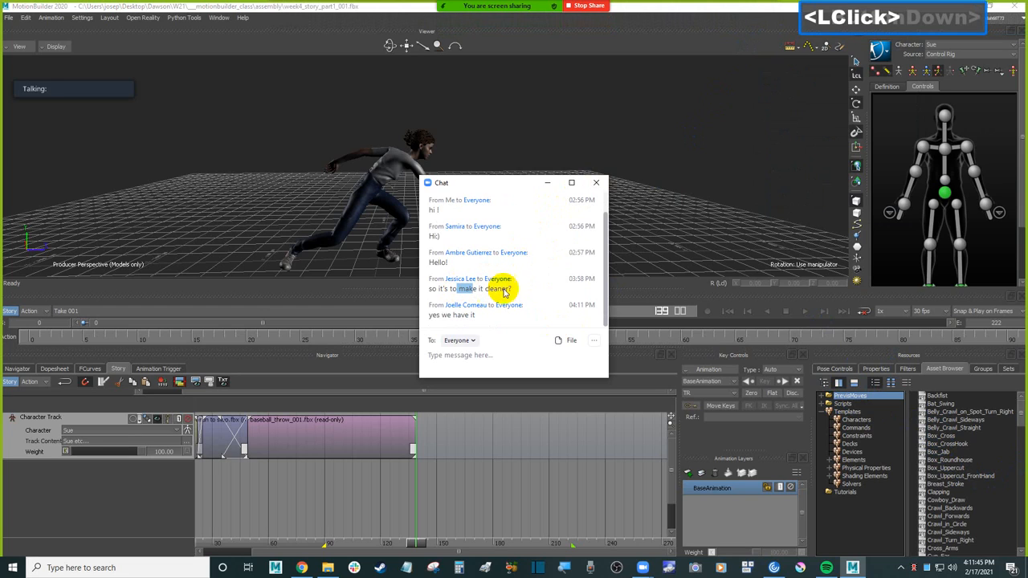
{"action": "left_click", "coordinate": [597, 184]}
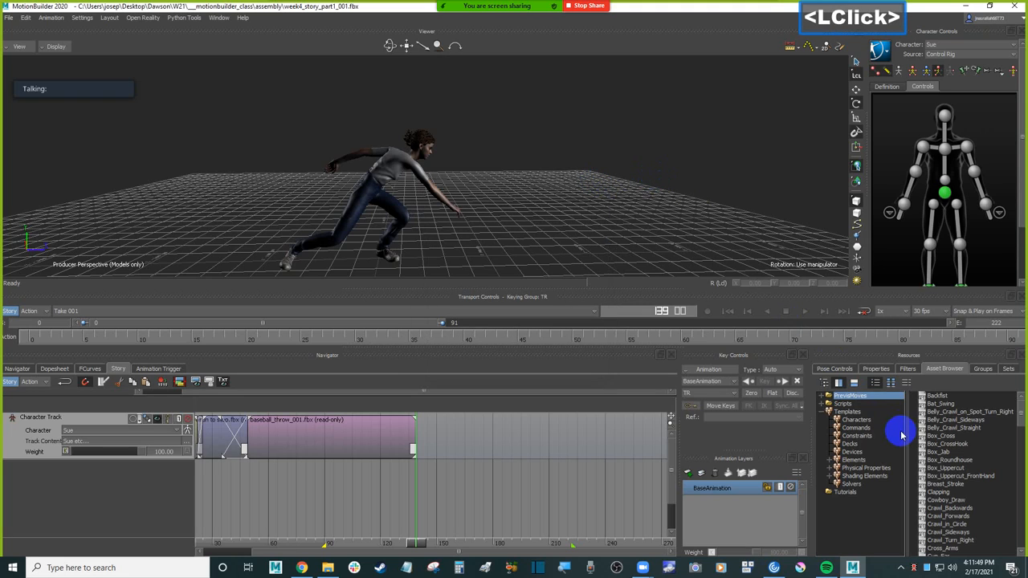
Step: Add run to stop.fbx from the anims_clips folder to the character track after the throw, starting at frame 164, and examine its pose
{"action": "scroll", "coordinate": [917, 422], "scroll_direction": "up", "scroll_amount": 1}
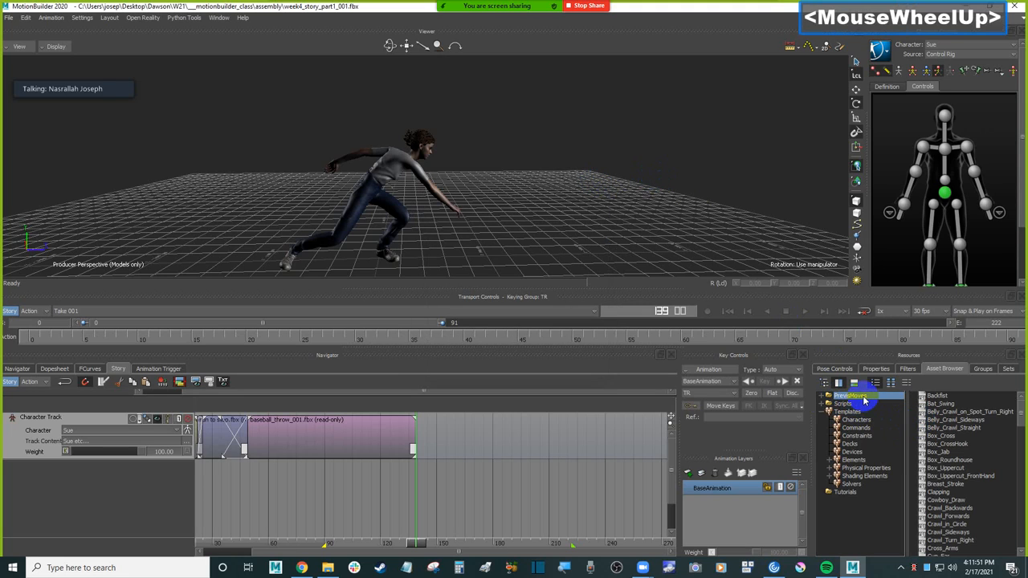
{"action": "left_click", "coordinate": [948, 397]}
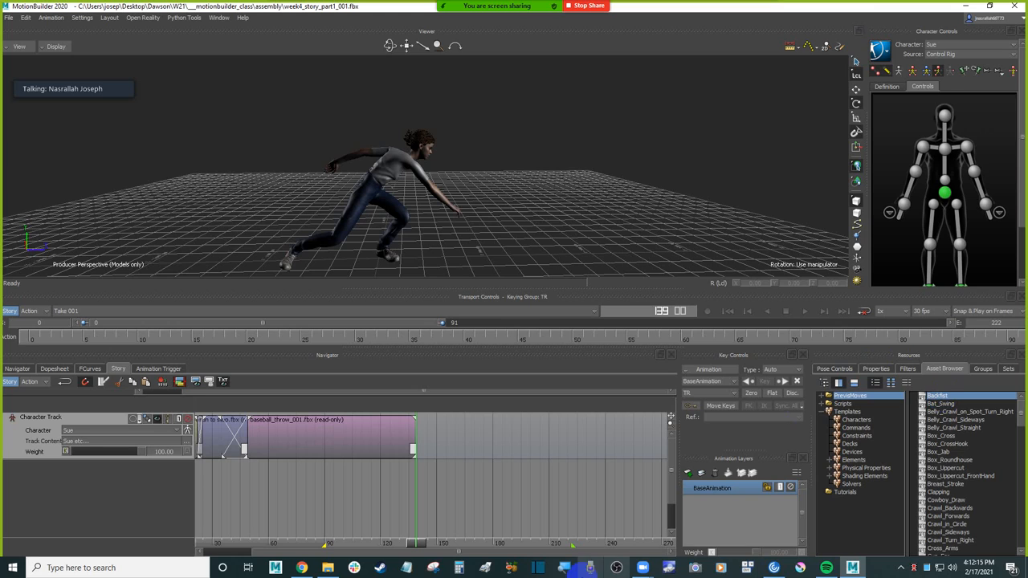
{"action": "left_click", "coordinate": [328, 568]}
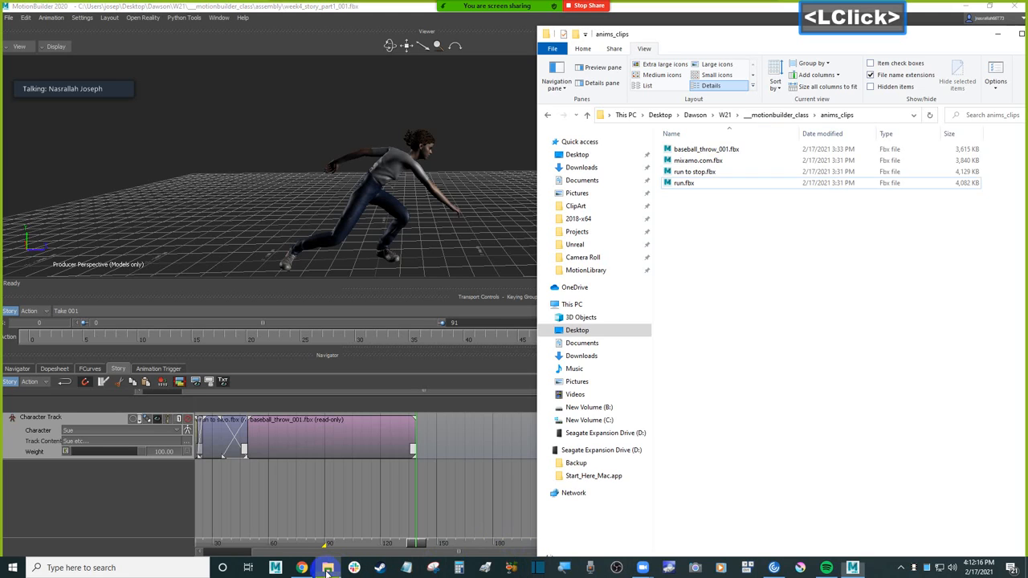
{"action": "left_click", "coordinate": [703, 172]}
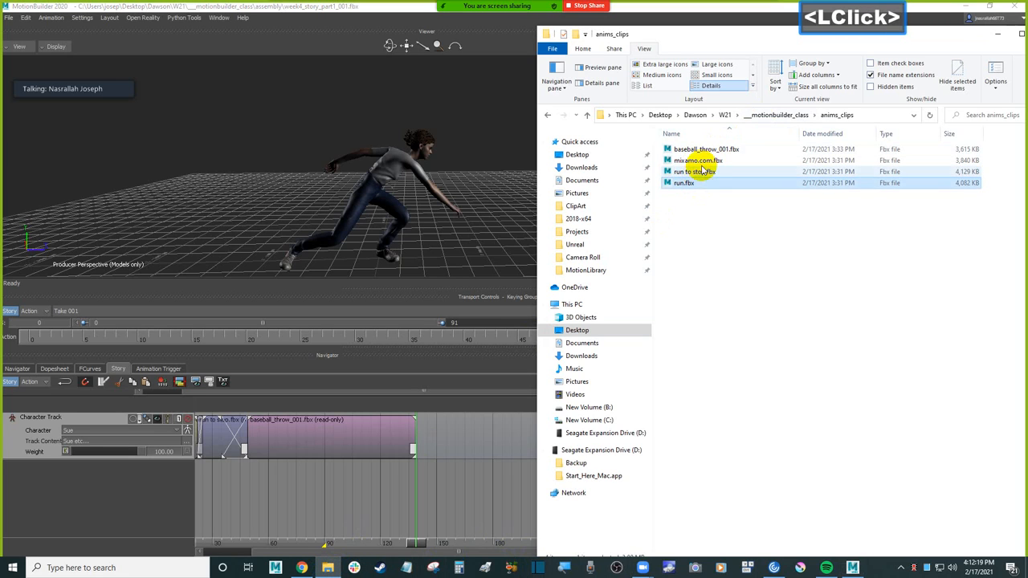
{"action": "left_click", "coordinate": [717, 152]}
{"action": "left_click", "coordinate": [707, 172]}
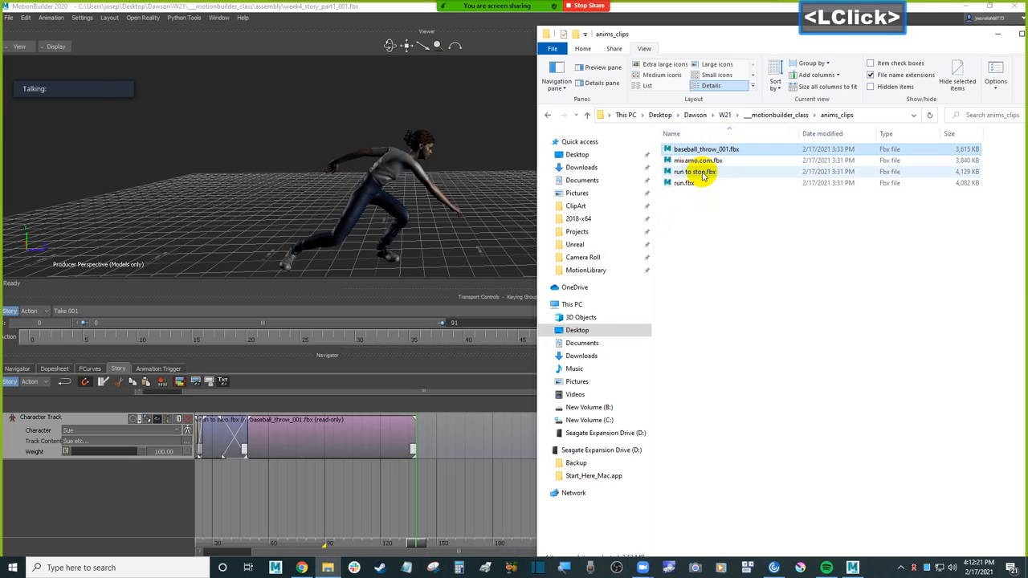
{"action": "left_click_drag", "start_coordinate": [707, 171], "coordinate": [463, 453]}
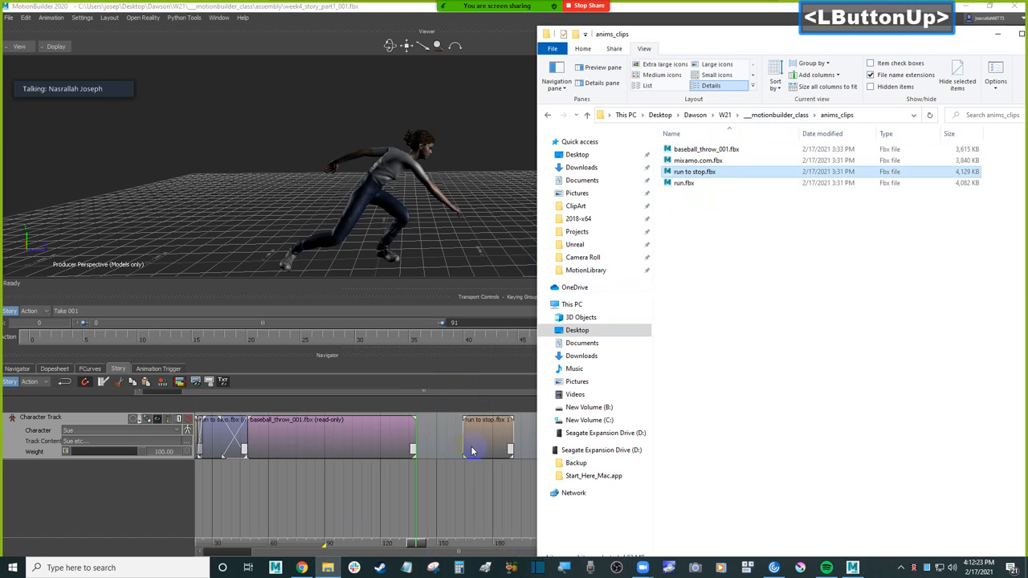
{"action": "left_click", "coordinate": [461, 507]}
{"action": "left_click_drag", "start_coordinate": [418, 545], "coordinate": [491, 532]}
{"action": "left_click", "coordinate": [489, 443]}
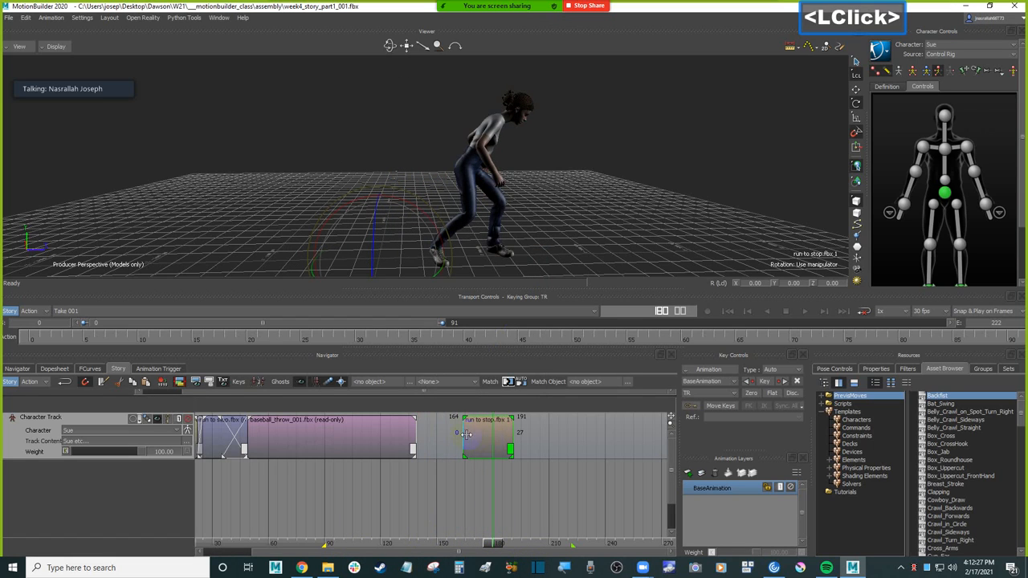
Step: Delete the extra run to stop clip placed after the baseball throw
{"action": "right_click", "coordinate": [437, 435]}
{"action": "left_click", "coordinate": [459, 453]}
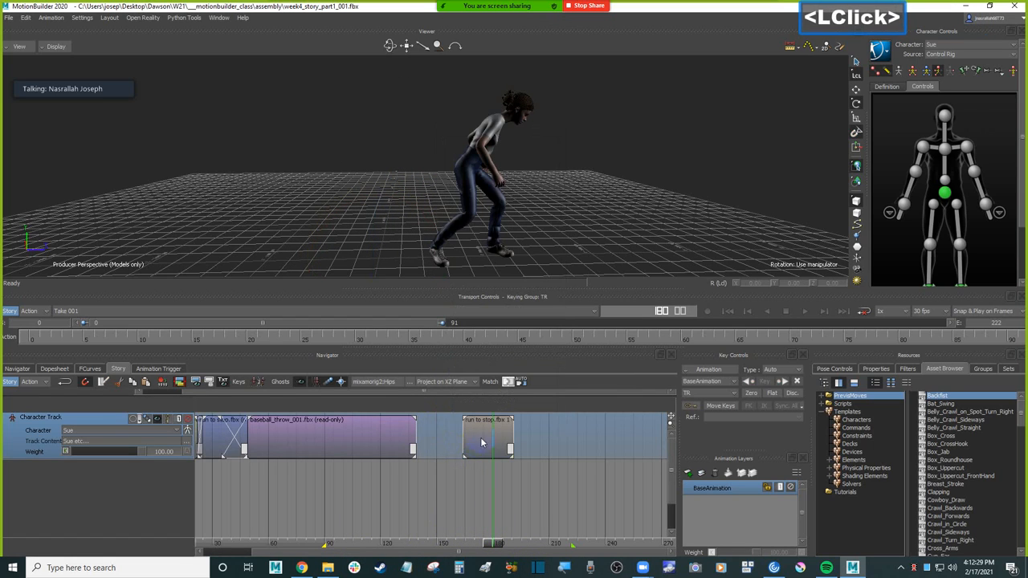
{"action": "double_click", "coordinate": [476, 446]}
{"action": "key", "text": "Delete"}
Step: Look over the anims_clips folder in File Explorer, return to MotionBuilder and move the current time just past the throw clip's end
{"action": "left_click", "coordinate": [327, 567]}
{"action": "left_click", "coordinate": [737, 174]}
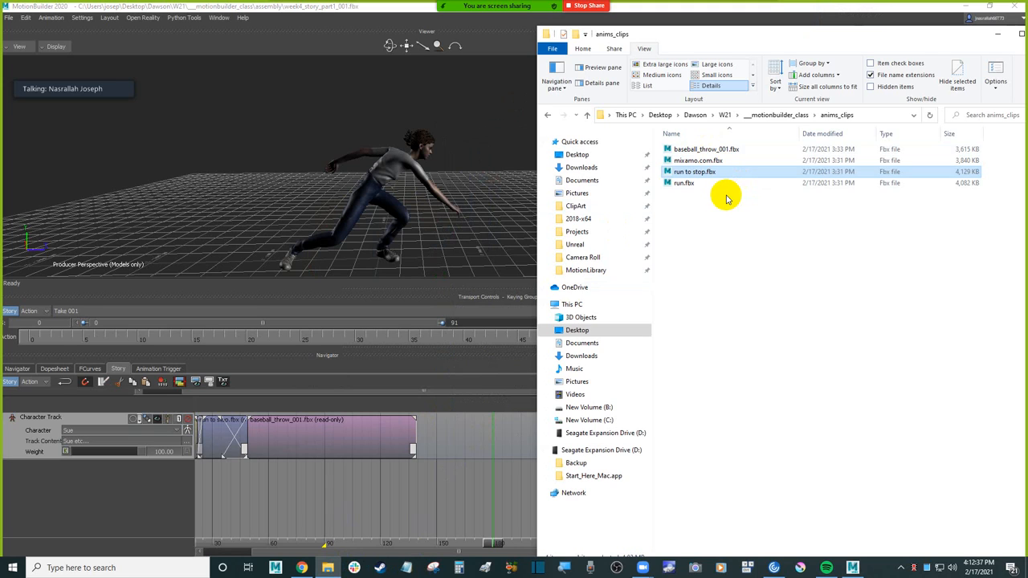
{"action": "left_click", "coordinate": [505, 241]}
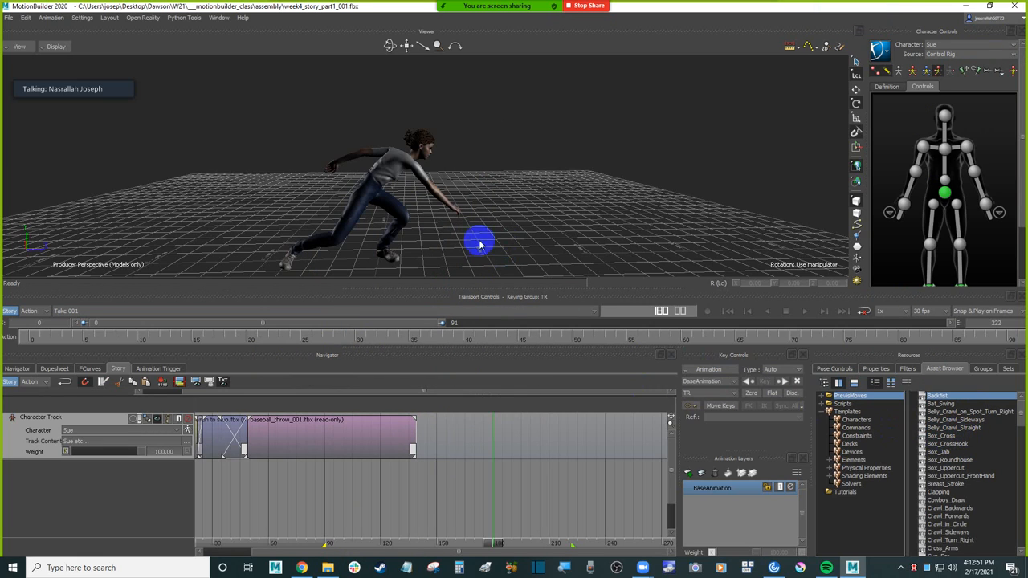
{"action": "left_click_drag", "start_coordinate": [488, 543], "coordinate": [424, 530]}
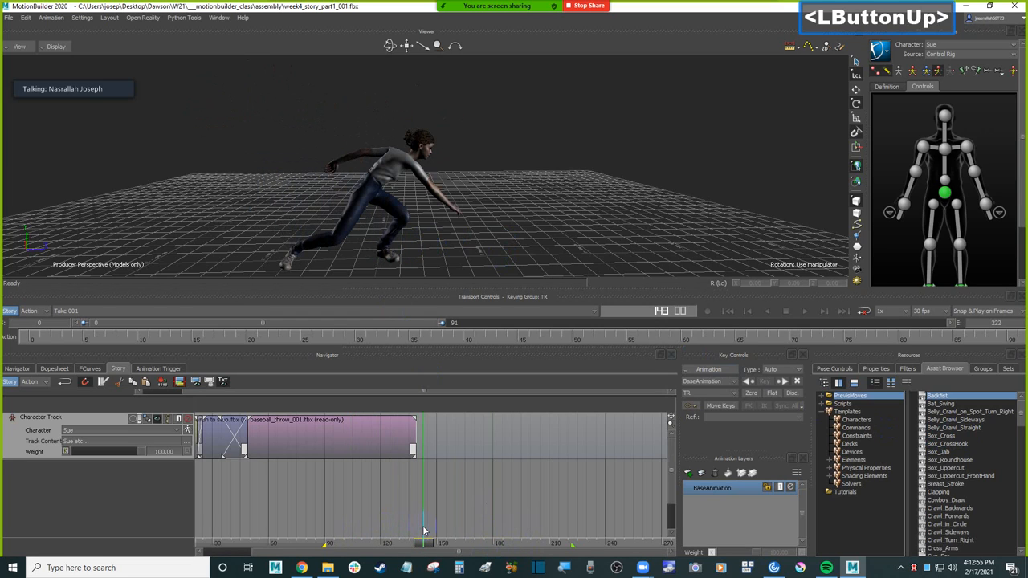
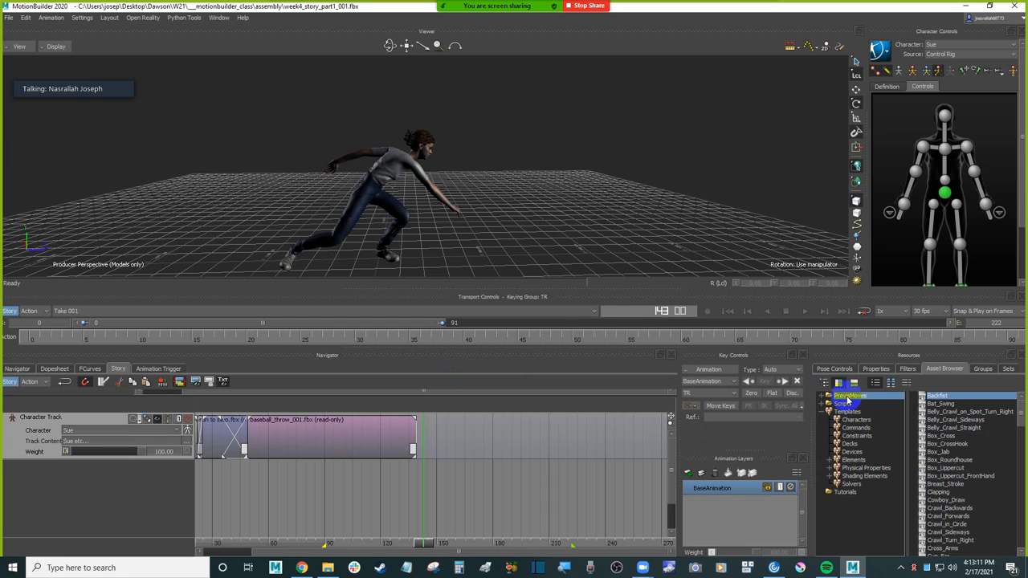
Step: Try the Box_Cross move from PrevisMoves after the baseball throw, scrub through its motion and delete the clip
{"action": "left_click", "coordinate": [957, 405]}
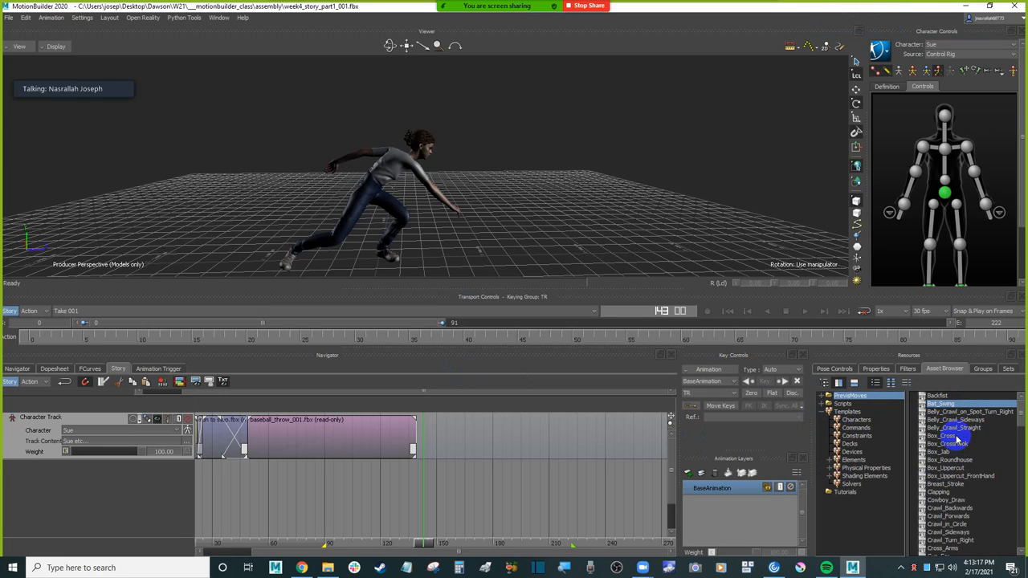
{"action": "left_click", "coordinate": [952, 436]}
{"action": "left_click_drag", "start_coordinate": [952, 436], "coordinate": [464, 436]}
{"action": "left_click_drag", "start_coordinate": [424, 544], "coordinate": [410, 522]}
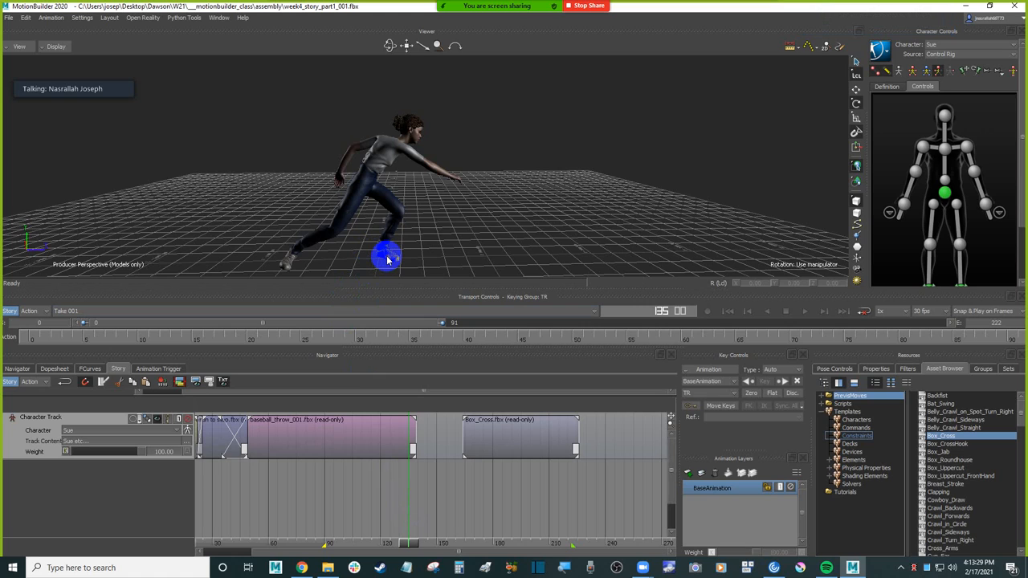
{"action": "left_click", "coordinate": [538, 440]}
{"action": "left_click_drag", "start_coordinate": [412, 542], "coordinate": [531, 543]}
{"action": "left_click", "coordinate": [502, 422]}
{"action": "key", "text": "Delete"}
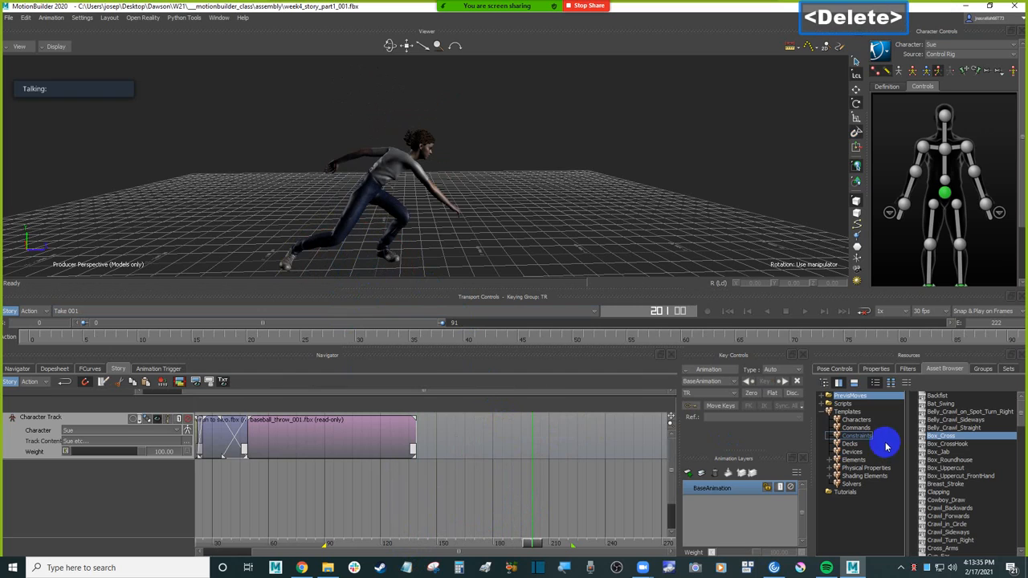
Step: Add the Box_CrossHook move after the throw, scrub through it and shift the clip to start at frame 262
{"action": "left_click", "coordinate": [949, 445]}
{"action": "left_click_drag", "start_coordinate": [955, 447], "coordinate": [496, 436]}
{"action": "left_click_drag", "start_coordinate": [530, 545], "coordinate": [563, 541]}
{"action": "left_click_drag", "start_coordinate": [517, 436], "coordinate": [674, 436]}
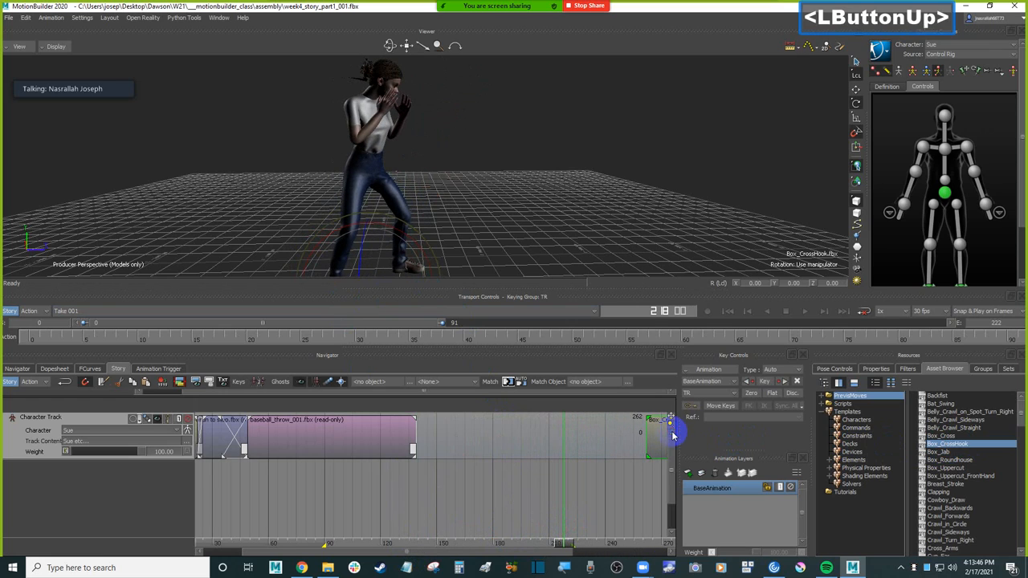
Step: Try the Box_Jab move between the throw and the Box_CrossHook clip, preview its motion and delete it
{"action": "left_click", "coordinate": [939, 453]}
{"action": "left_click_drag", "start_coordinate": [939, 452], "coordinate": [484, 428]}
{"action": "left_click", "coordinate": [494, 539]}
{"action": "left_click_drag", "start_coordinate": [494, 539], "coordinate": [533, 543]}
{"action": "left_click", "coordinate": [509, 450]}
{"action": "key", "text": "Delete"}
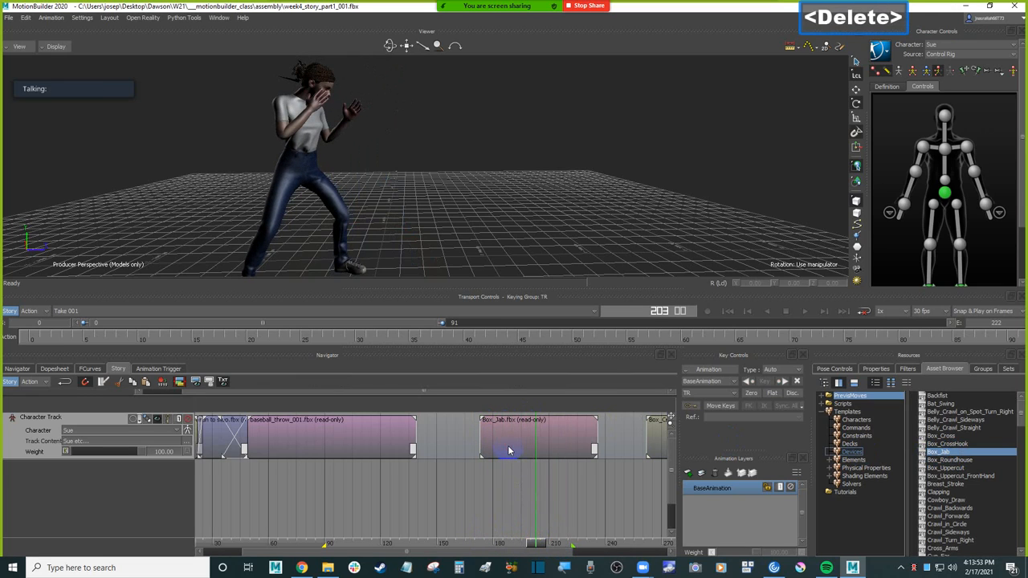
{"action": "left_click", "coordinate": [510, 450]}
{"action": "key", "text": "Delete"}
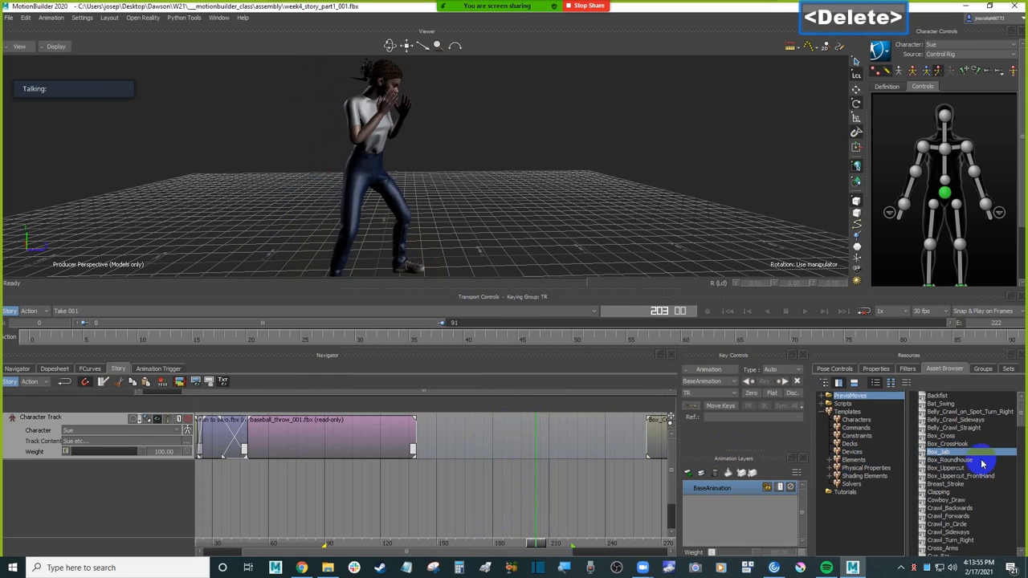
Step: Try the Box_Roundhouse move after the throw clip, scrub through the kick and delete it
{"action": "left_click", "coordinate": [951, 460]}
{"action": "left_click_drag", "start_coordinate": [951, 464], "coordinate": [566, 444]}
{"action": "left_click_drag", "start_coordinate": [472, 438], "coordinate": [472, 437]}
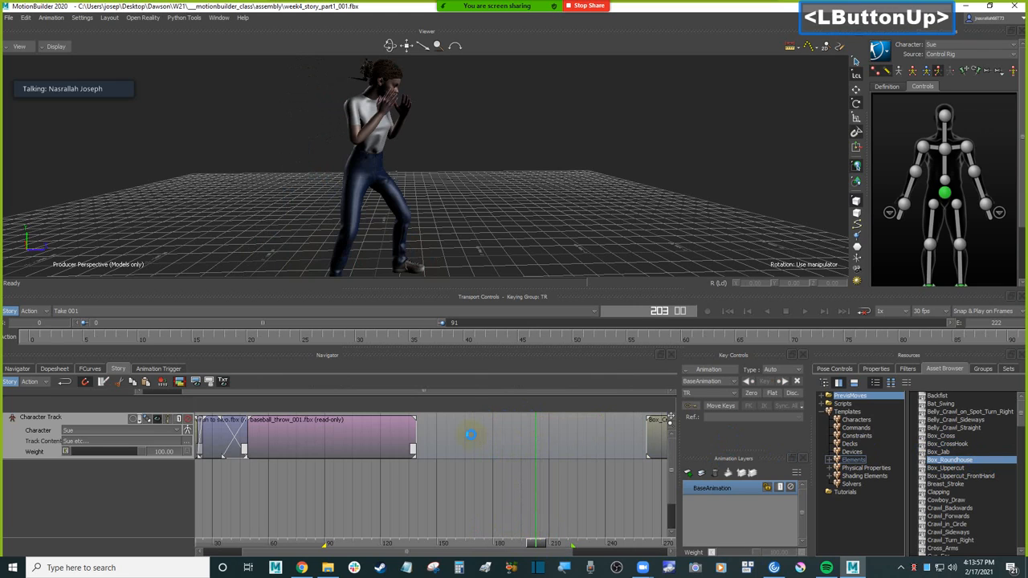
{"action": "left_click_drag", "start_coordinate": [473, 527], "coordinate": [562, 523]}
{"action": "left_click", "coordinate": [512, 432]}
{"action": "key", "text": "Delete"}
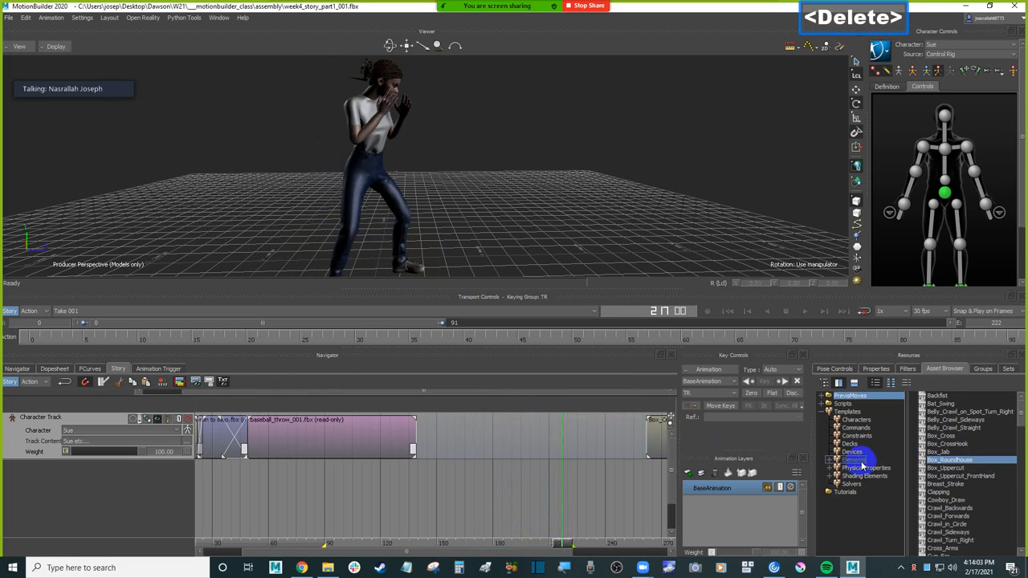
Step: Try the Box_Uppercut move after the throw clip, preview its motion and delete it
{"action": "left_click", "coordinate": [955, 460]}
{"action": "left_click_drag", "start_coordinate": [955, 460], "coordinate": [452, 436]}
{"action": "left_click_drag", "start_coordinate": [564, 546], "coordinate": [488, 530]}
{"action": "left_click", "coordinate": [466, 436]}
{"action": "key", "text": "Delete"}
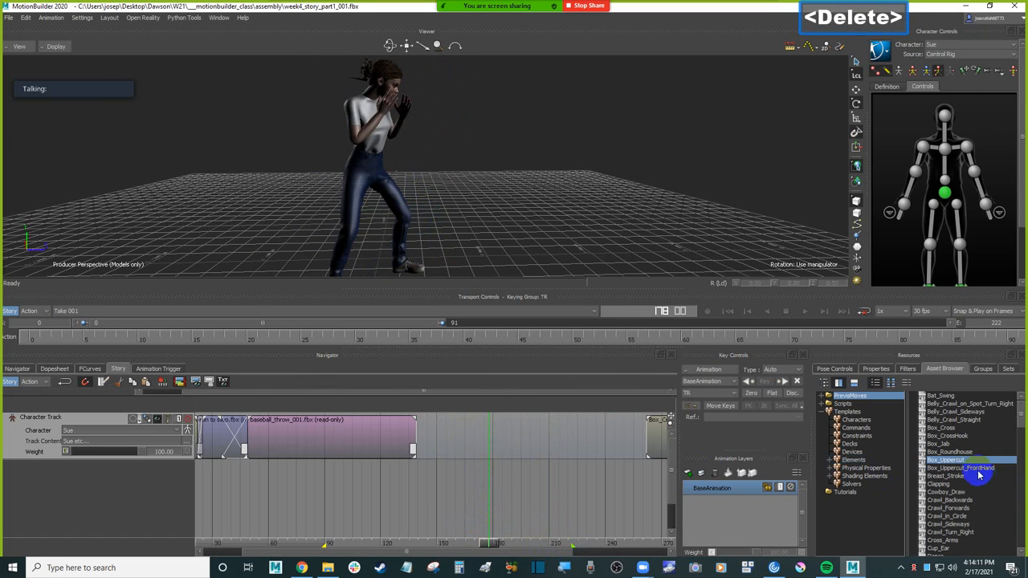
Step: Try the Box_Uppercut_FrontHand move on the character track at frame 163, preview it and delete it
{"action": "left_click", "coordinate": [988, 471]}
{"action": "left_click_drag", "start_coordinate": [990, 472], "coordinate": [462, 439]}
{"action": "mouse_move", "coordinate": [494, 545]}
{"action": "left_mouse_down"}
{"action": "mouse_move", "coordinate": [464, 543]}
{"action": "mouse_move", "coordinate": [511, 535]}
{"action": "left_mouse_up"}
{"action": "left_click", "coordinate": [493, 425]}
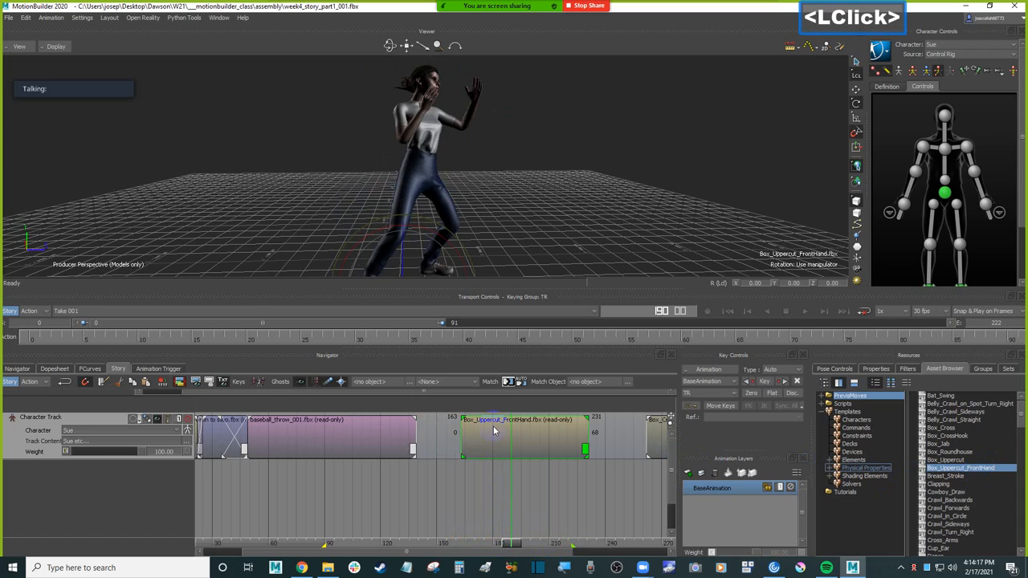
{"action": "key", "text": "Delete"}
Step: Look through the PrevisMoves list, from the box moves down to the jog moves, for another move to follow the throw
{"action": "scroll", "coordinate": [975, 486], "scroll_direction": "down", "scroll_amount": 5}
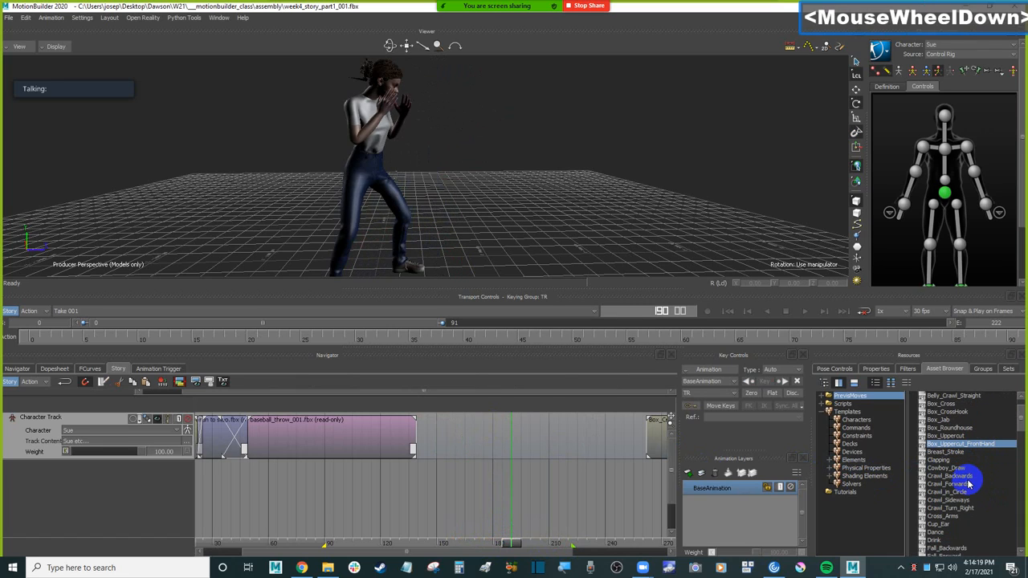
{"action": "scroll", "coordinate": [963, 470], "scroll_direction": "up", "scroll_amount": 1}
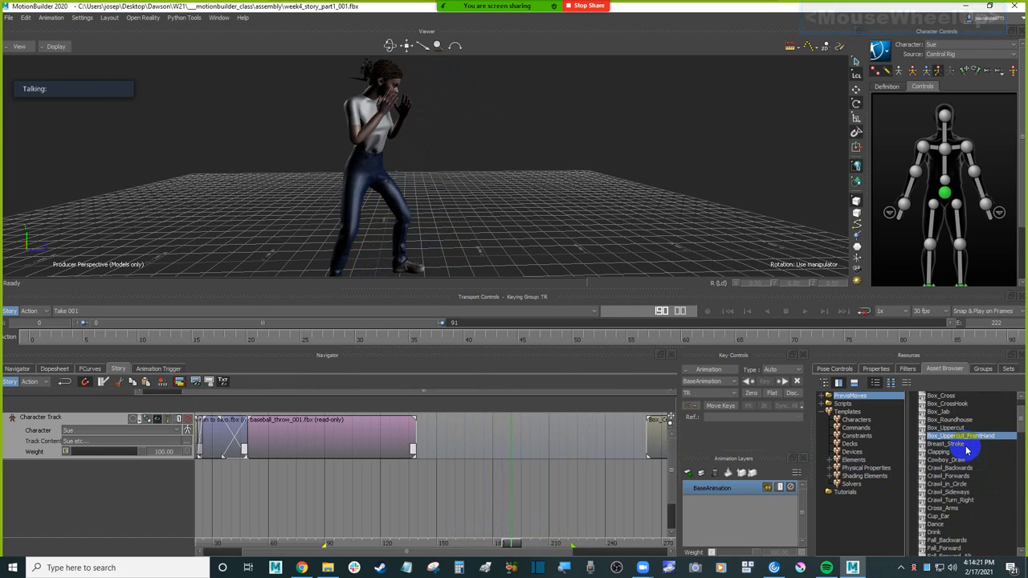
{"action": "left_click", "coordinate": [947, 445]}
{"action": "scroll", "coordinate": [948, 448], "scroll_direction": "down", "scroll_amount": 1}
{"action": "left_click", "coordinate": [941, 427]}
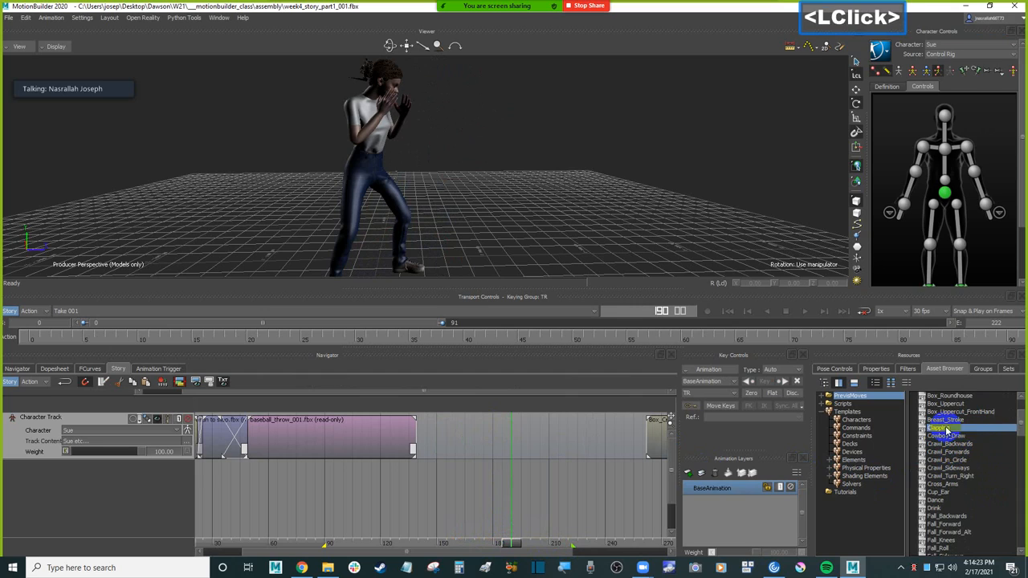
{"action": "scroll", "coordinate": [957, 450], "scroll_direction": "down", "scroll_amount": 1}
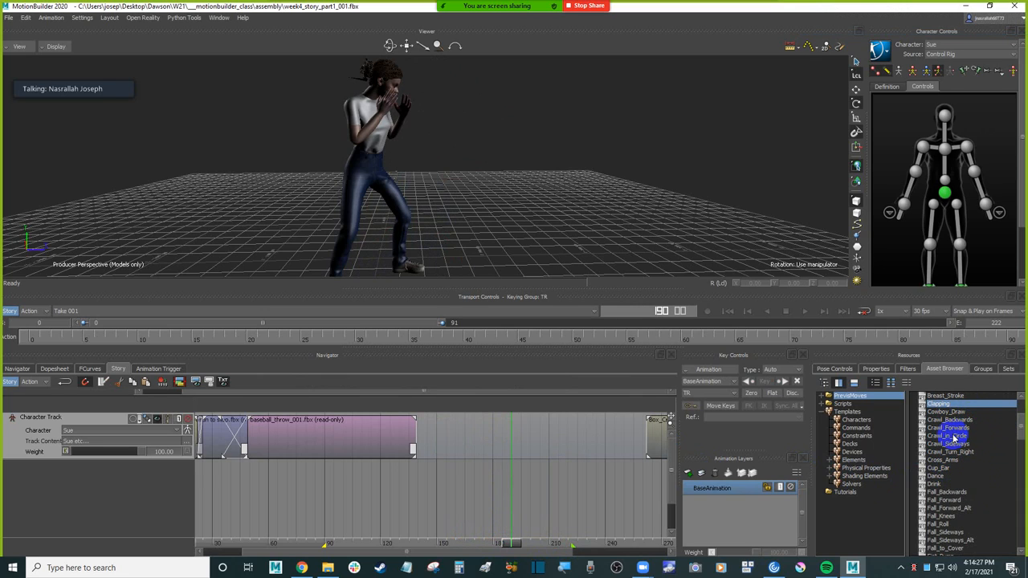
{"action": "scroll", "coordinate": [962, 476], "scroll_direction": "down", "scroll_amount": 1}
{"action": "scroll", "coordinate": [963, 476], "scroll_direction": "down", "scroll_amount": 1}
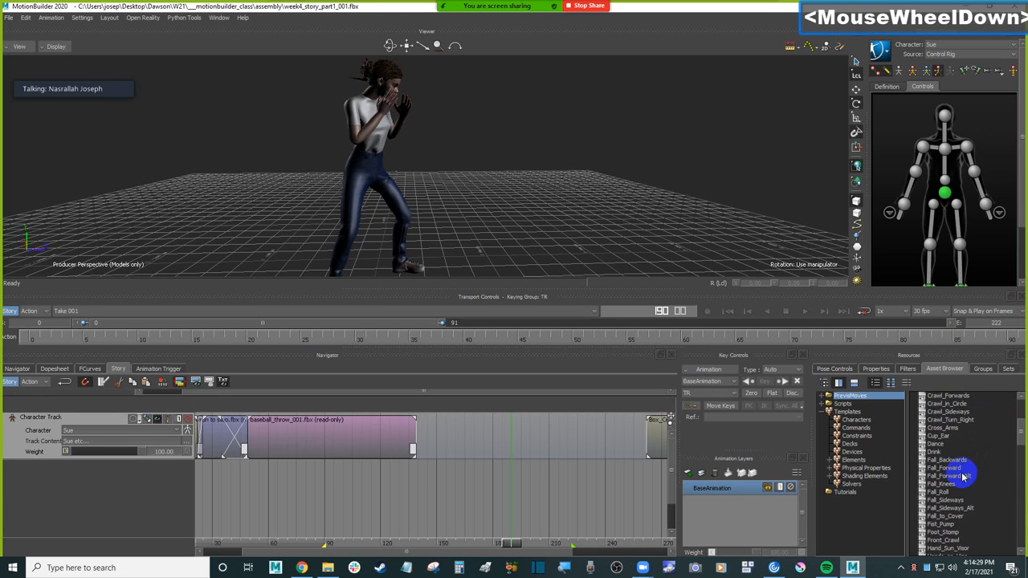
{"action": "scroll", "coordinate": [957, 437], "scroll_direction": "down", "scroll_amount": 2}
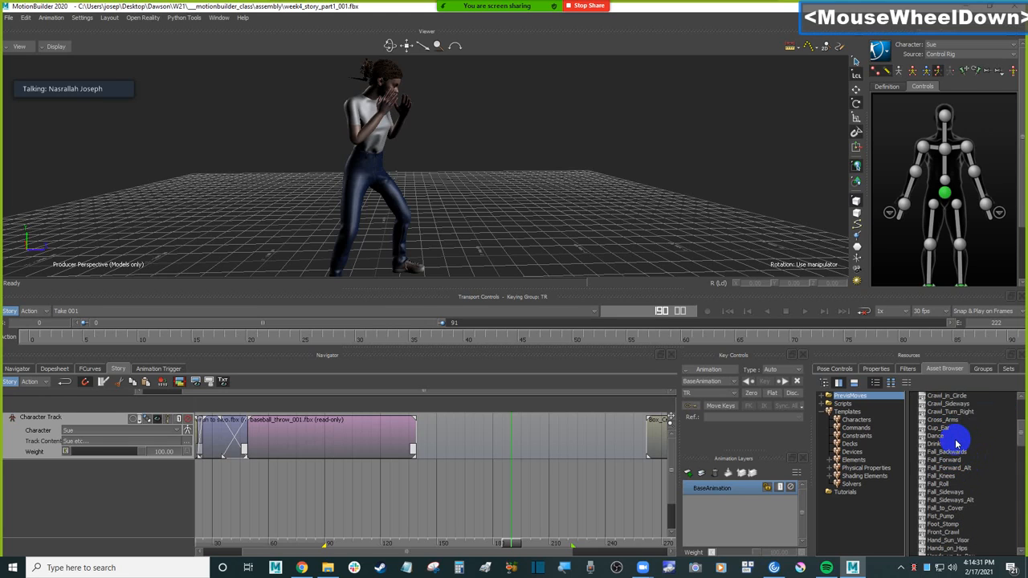
{"action": "scroll", "coordinate": [955, 443], "scroll_direction": "down", "scroll_amount": 1}
{"action": "scroll", "coordinate": [964, 441], "scroll_direction": "down", "scroll_amount": 4}
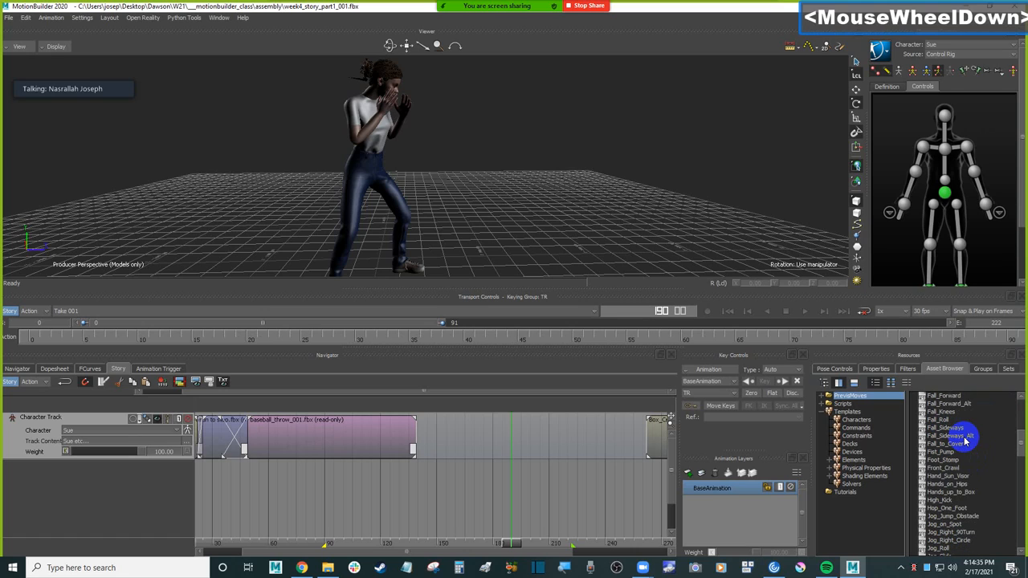
{"action": "scroll", "coordinate": [966, 440], "scroll_direction": "down", "scroll_amount": 1}
{"action": "scroll", "coordinate": [956, 455], "scroll_direction": "down", "scroll_amount": 2}
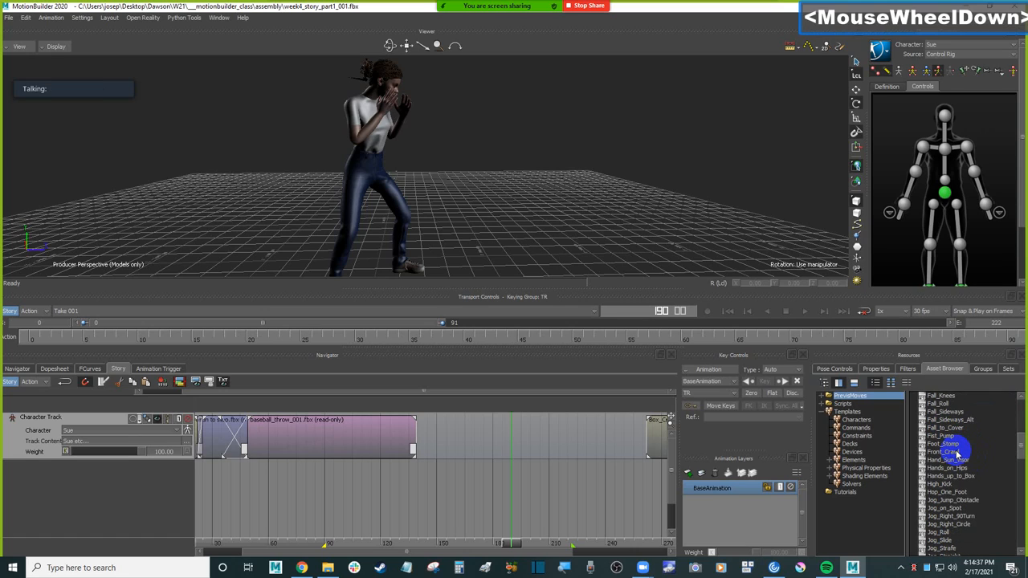
{"action": "scroll", "coordinate": [966, 454], "scroll_direction": "down", "scroll_amount": 2}
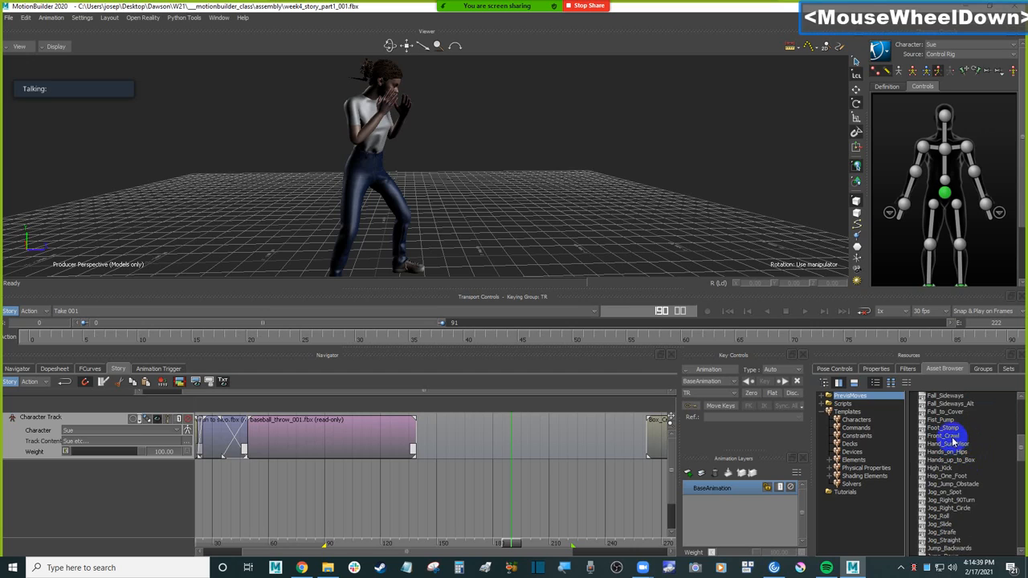
{"action": "left_click", "coordinate": [960, 427]}
{"action": "scroll", "coordinate": [970, 458], "scroll_direction": "down", "scroll_amount": 1}
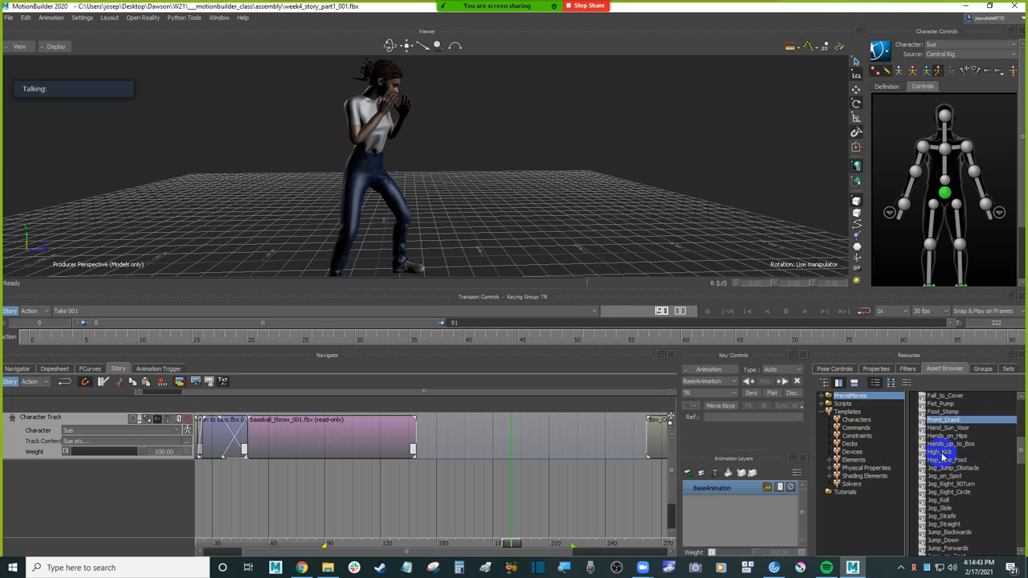
Step: Try the High_Kick move on the character track after the throw, scrub through it and delete the clip
{"action": "left_click", "coordinate": [951, 452]}
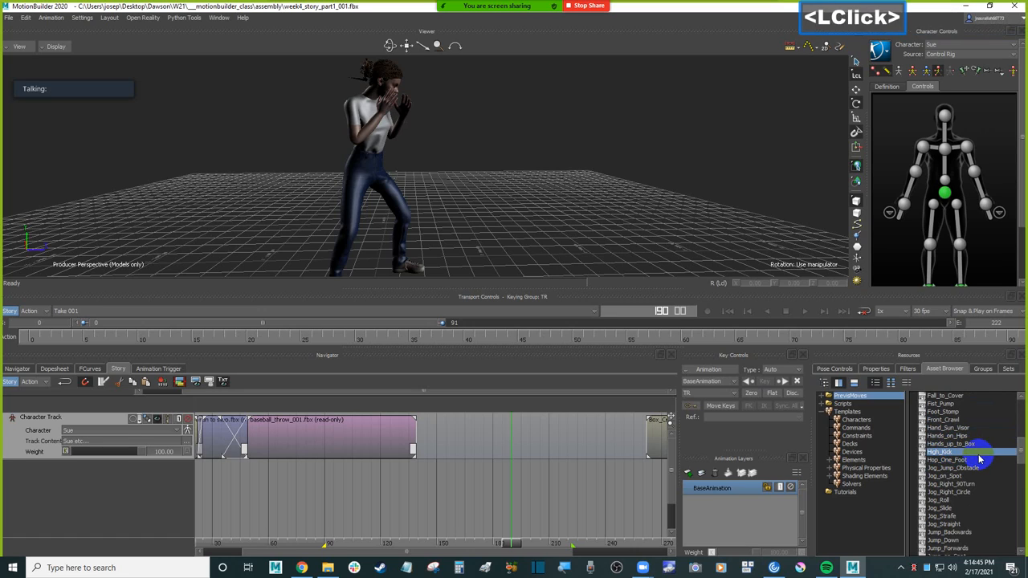
{"action": "scroll", "coordinate": [976, 458], "scroll_direction": "down", "scroll_amount": 1}
{"action": "left_click_drag", "start_coordinate": [946, 447], "coordinate": [439, 434]}
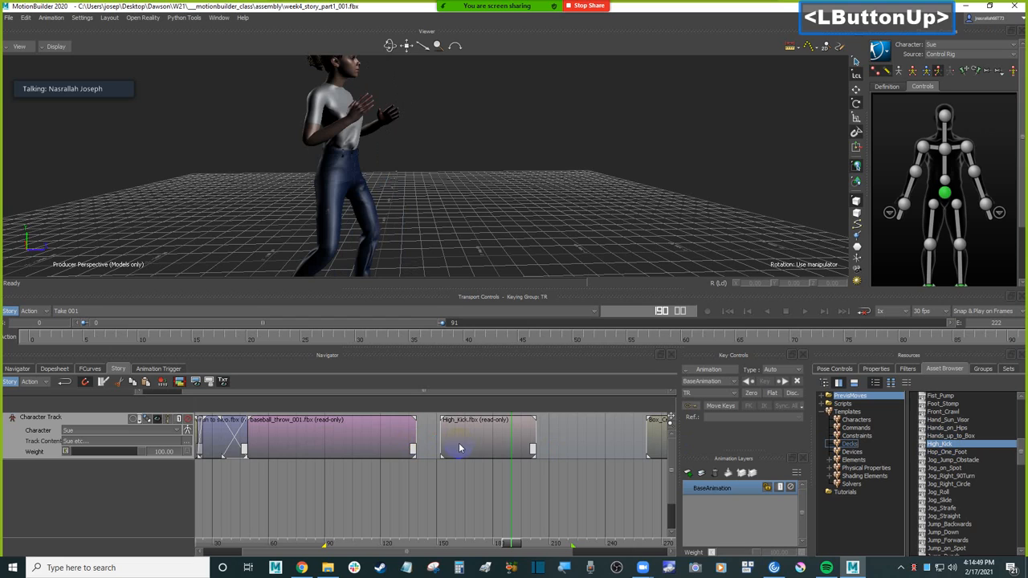
{"action": "left_click_drag", "start_coordinate": [451, 530], "coordinate": [514, 532]}
{"action": "left_click", "coordinate": [481, 450]}
{"action": "key", "text": "Delete"}
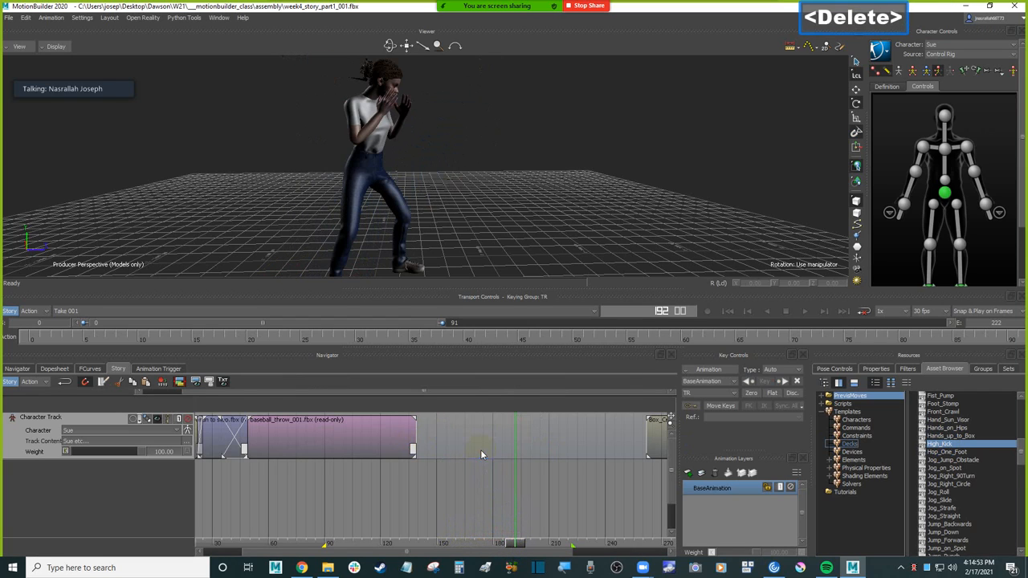
Step: Try the Jump_Punch move after the throw clip, scrub back and forth through its motion and delete it
{"action": "scroll", "coordinate": [989, 464], "scroll_direction": "down", "scroll_amount": 4}
{"action": "scroll", "coordinate": [978, 464], "scroll_direction": "down", "scroll_amount": 4}
{"action": "left_click", "coordinate": [974, 460]}
{"action": "scroll", "coordinate": [975, 464], "scroll_direction": "down", "scroll_amount": 3}
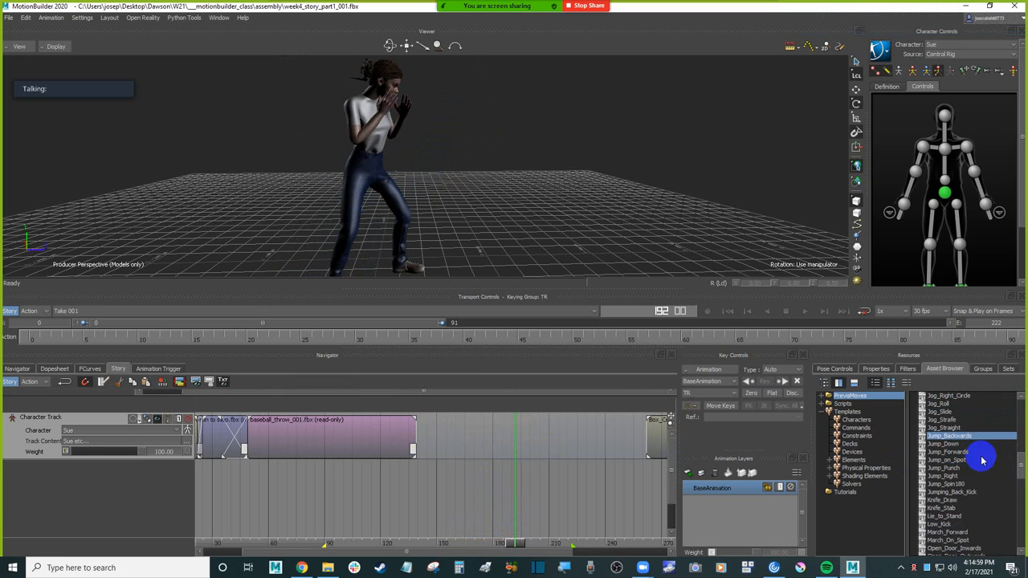
{"action": "scroll", "coordinate": [980, 462], "scroll_direction": "down", "scroll_amount": 1}
{"action": "scroll", "coordinate": [980, 459], "scroll_direction": "down", "scroll_amount": 3}
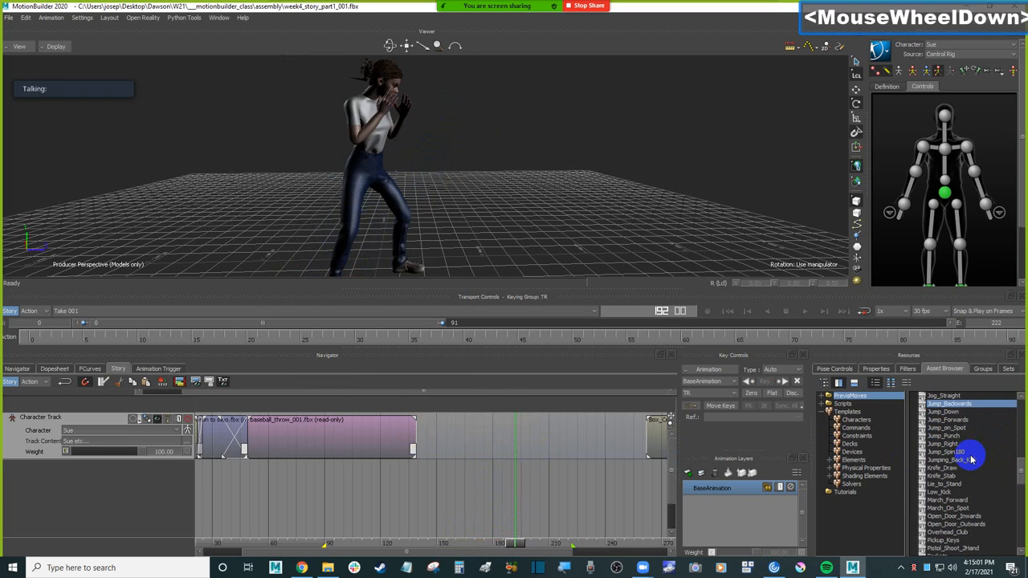
{"action": "left_click", "coordinate": [955, 438]}
{"action": "left_click_drag", "start_coordinate": [955, 438], "coordinate": [449, 433]}
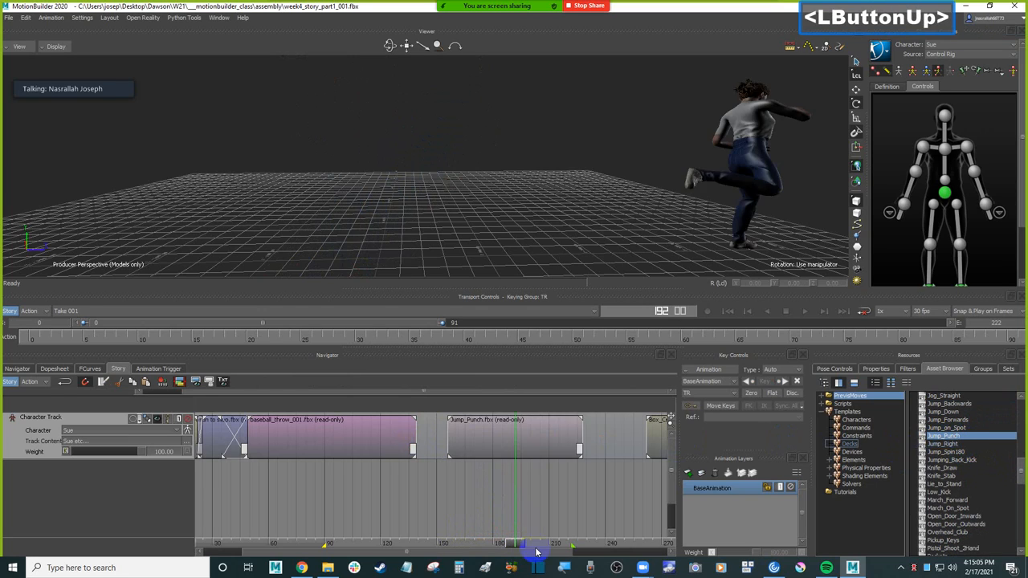
{"action": "left_click", "coordinate": [462, 544]}
{"action": "left_click_drag", "start_coordinate": [461, 543], "coordinate": [420, 534]}
{"action": "left_click_drag", "start_coordinate": [419, 534], "coordinate": [515, 534]}
{"action": "left_click", "coordinate": [551, 433]}
{"action": "key", "text": "Delete"}
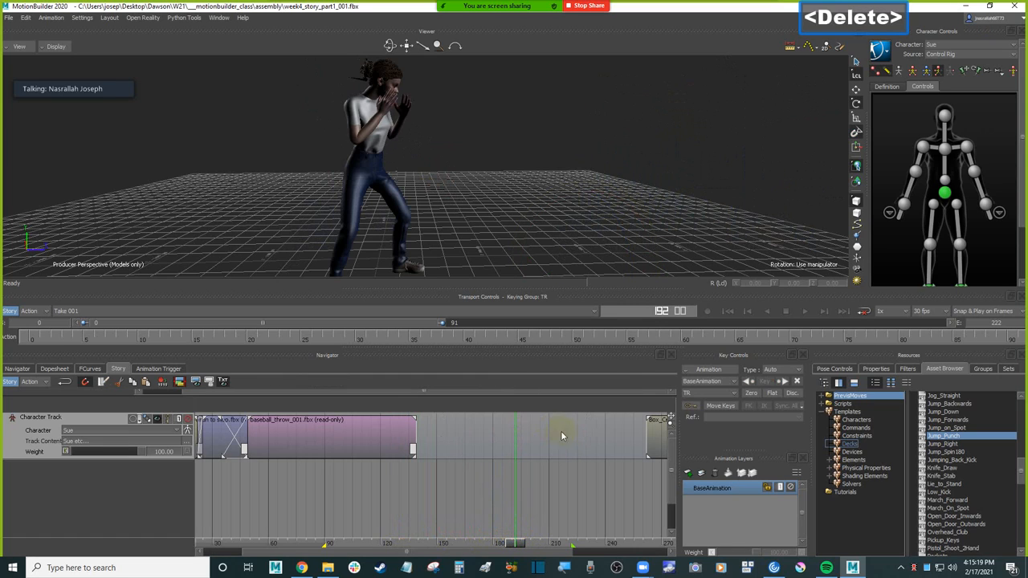
Step: Add the Fall_Forward move from PrevisMoves to the character track shortly after the baseball throw clip
{"action": "scroll", "coordinate": [969, 431], "scroll_direction": "up", "scroll_amount": 4}
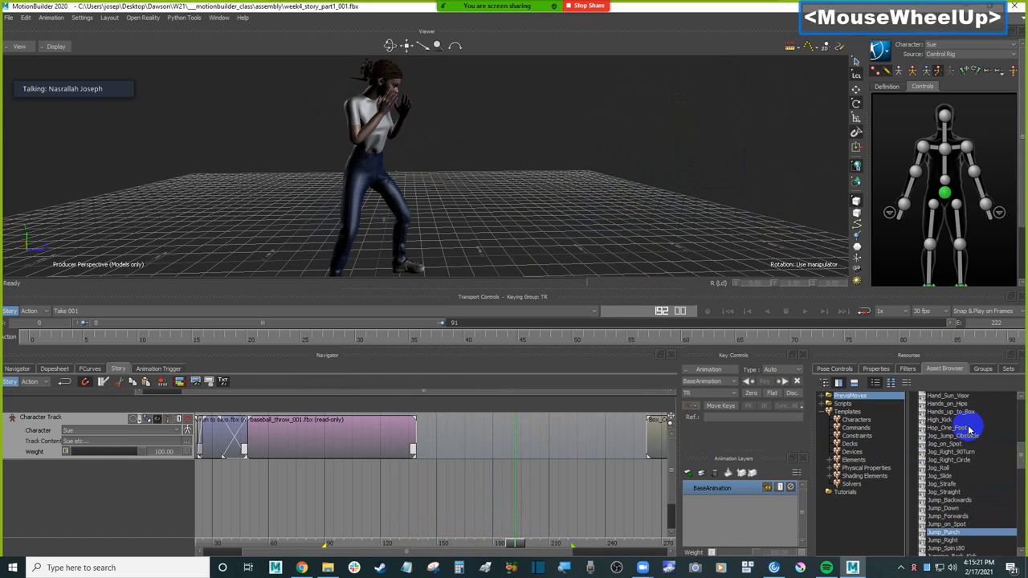
{"action": "scroll", "coordinate": [969, 431], "scroll_direction": "down", "scroll_amount": 4}
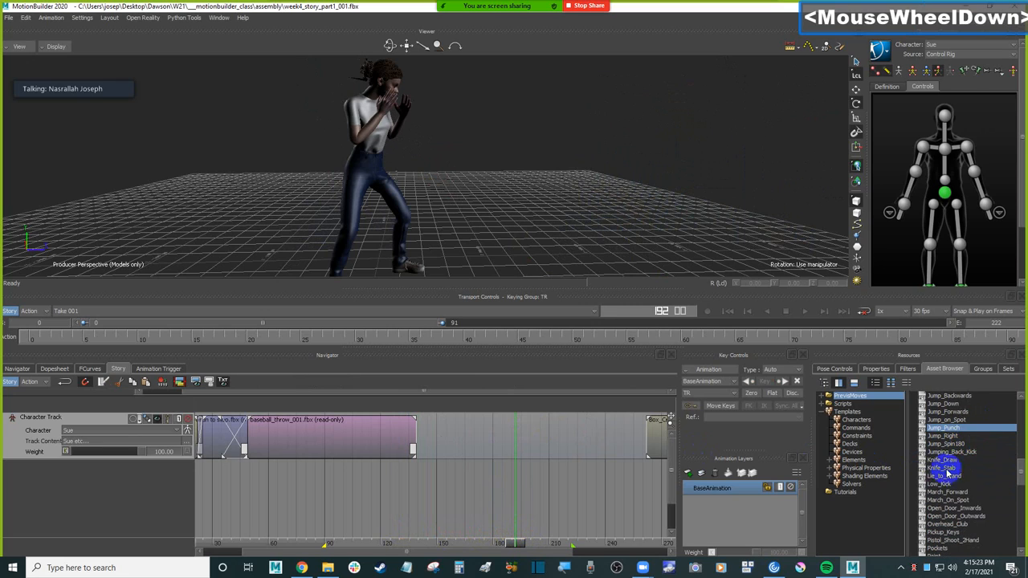
{"action": "scroll", "coordinate": [952, 455], "scroll_direction": "up", "scroll_amount": 1}
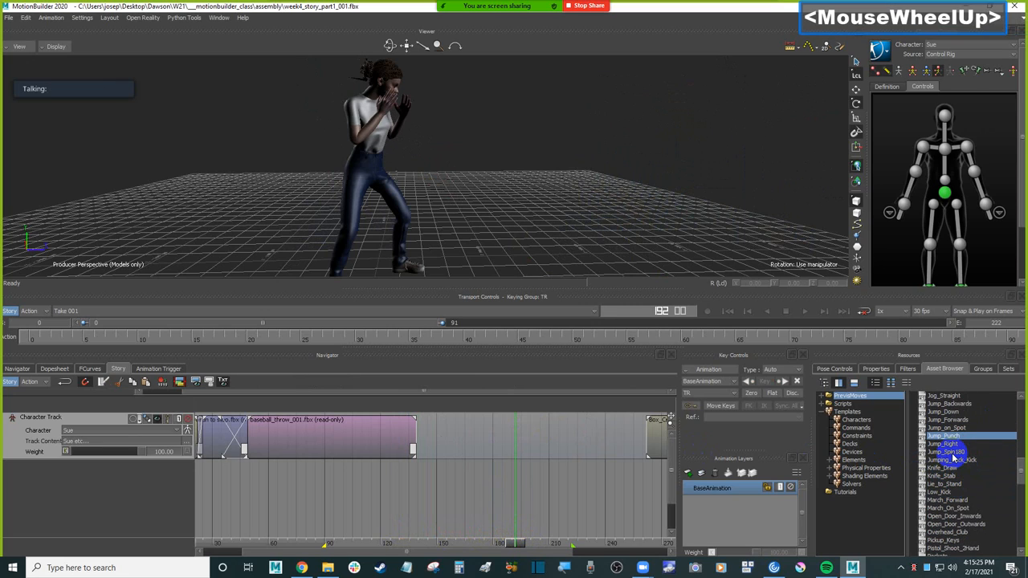
{"action": "scroll", "coordinate": [953, 457], "scroll_direction": "up", "scroll_amount": 2}
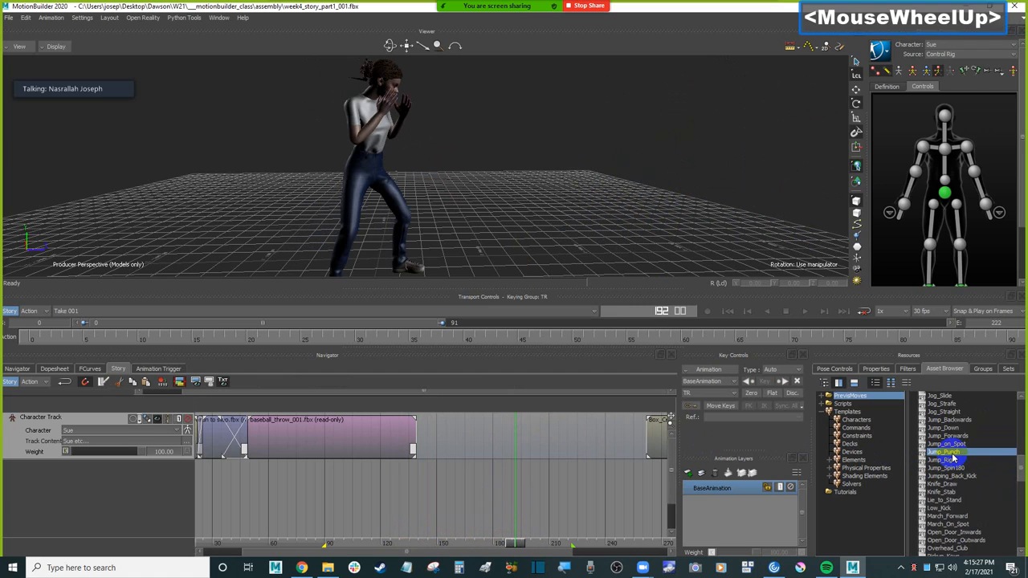
{"action": "scroll", "coordinate": [953, 457], "scroll_direction": "up", "scroll_amount": 3}
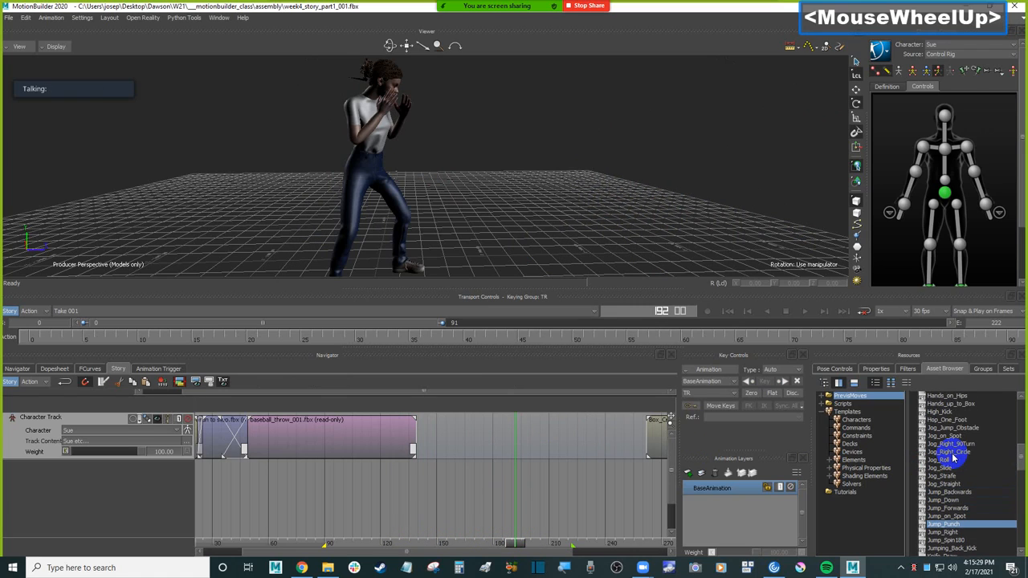
{"action": "scroll", "coordinate": [951, 454], "scroll_direction": "up", "scroll_amount": 3}
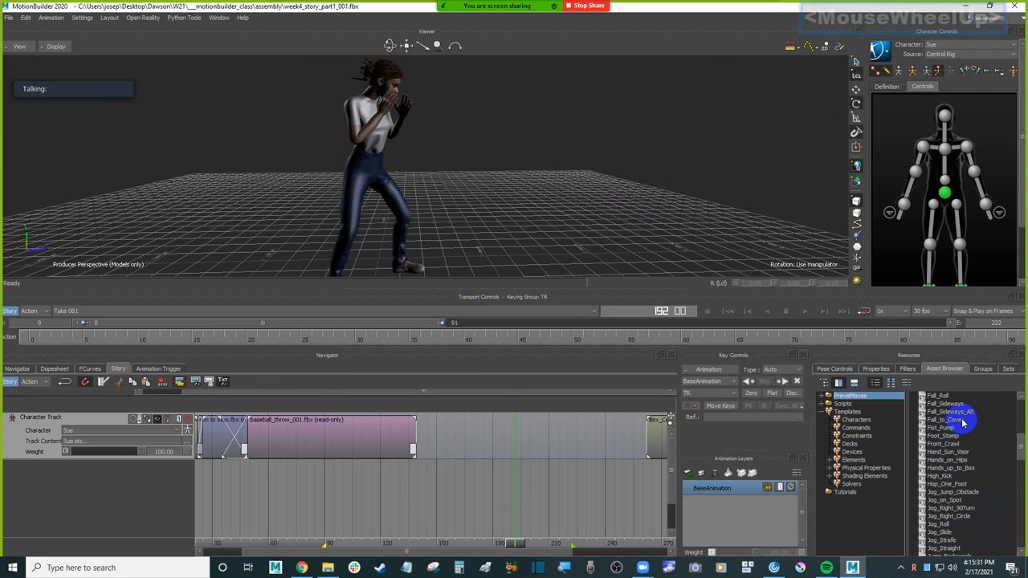
{"action": "scroll", "coordinate": [953, 423], "scroll_direction": "up", "scroll_amount": 2}
{"action": "scroll", "coordinate": [957, 435], "scroll_direction": "up", "scroll_amount": 1}
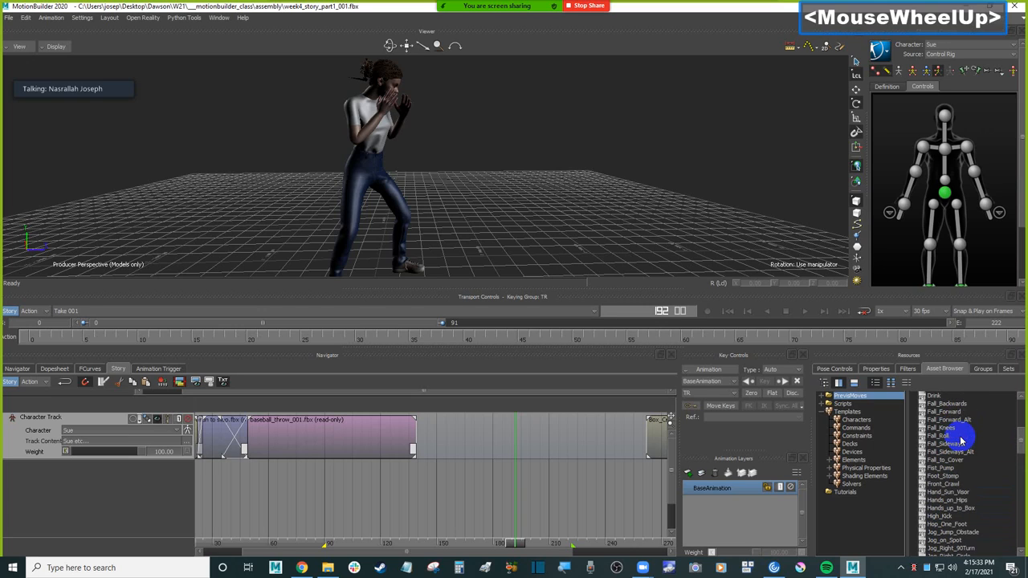
{"action": "left_click", "coordinate": [947, 411]}
{"action": "left_click_drag", "start_coordinate": [948, 411], "coordinate": [441, 437]}
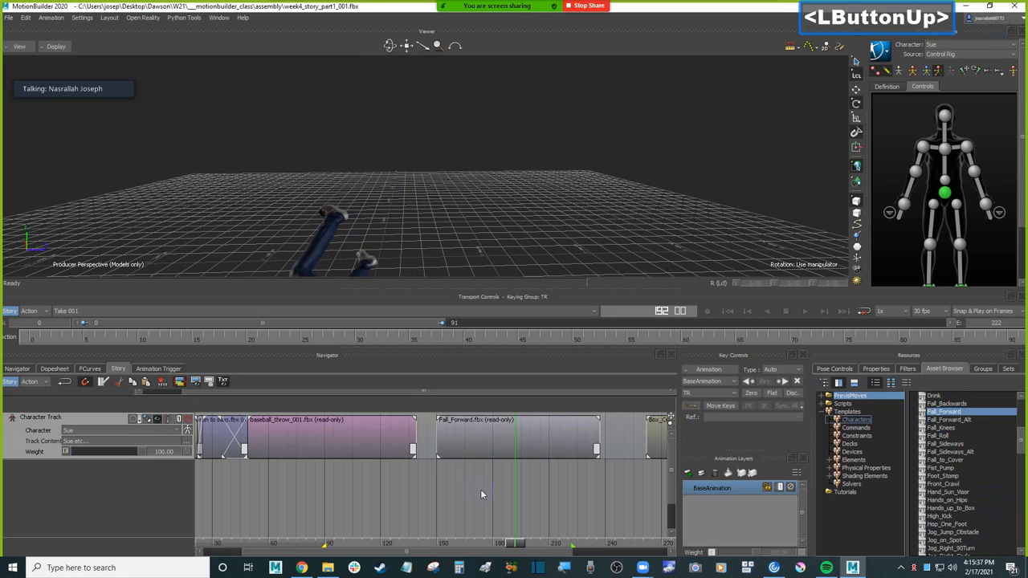
Step: Scrub through the motion of the Fall_Forward clip and delete the clip from the character track
{"action": "left_click", "coordinate": [448, 539]}
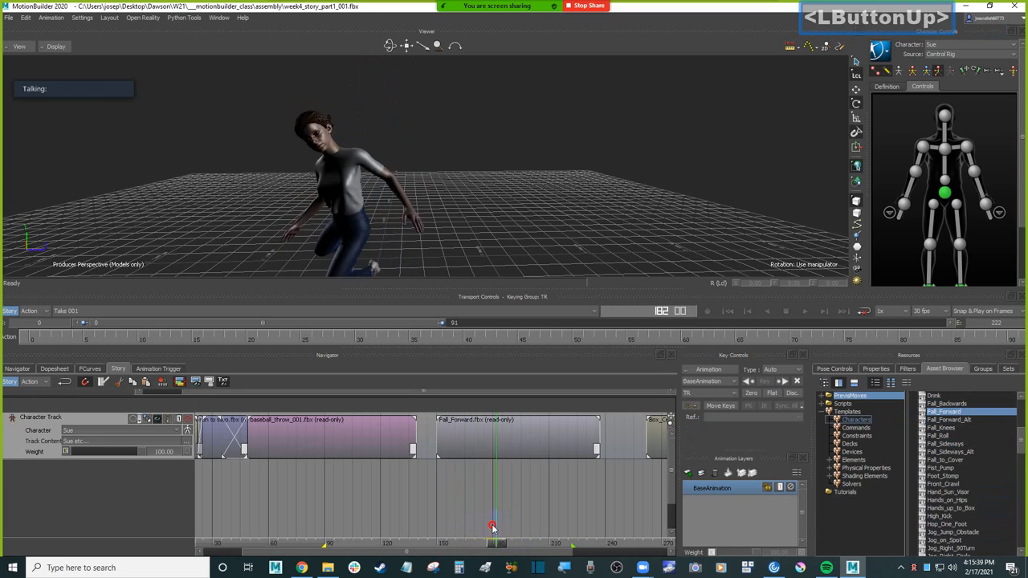
{"action": "left_click", "coordinate": [479, 438]}
{"action": "key", "text": "Delete"}
Step: Try the Fall_Forward_Alt move on the character track after the throw, scrub through it and delete the clip
{"action": "left_click", "coordinate": [959, 420]}
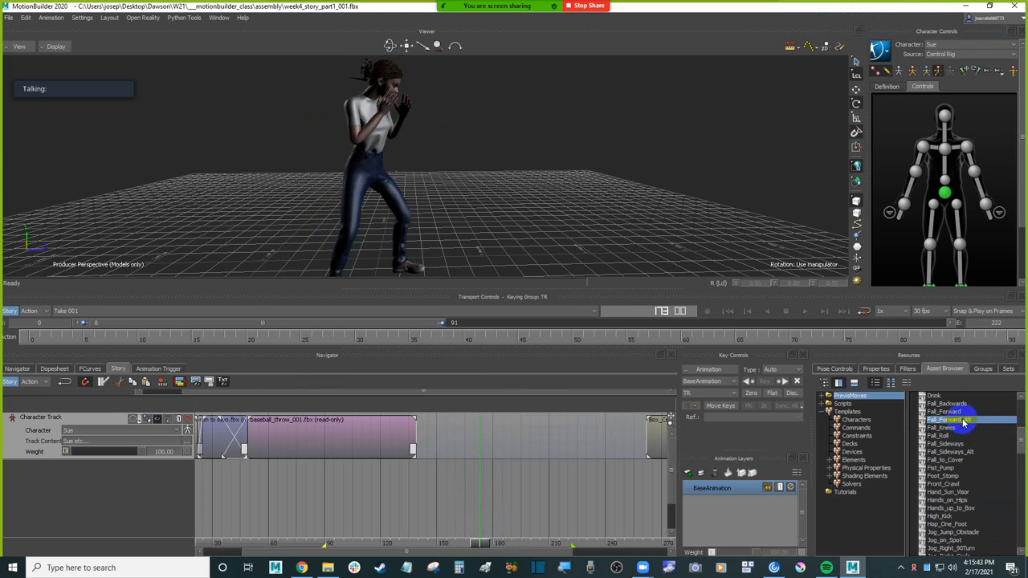
{"action": "left_click_drag", "start_coordinate": [963, 426], "coordinate": [527, 431]}
{"action": "left_click_drag", "start_coordinate": [447, 431], "coordinate": [440, 432]}
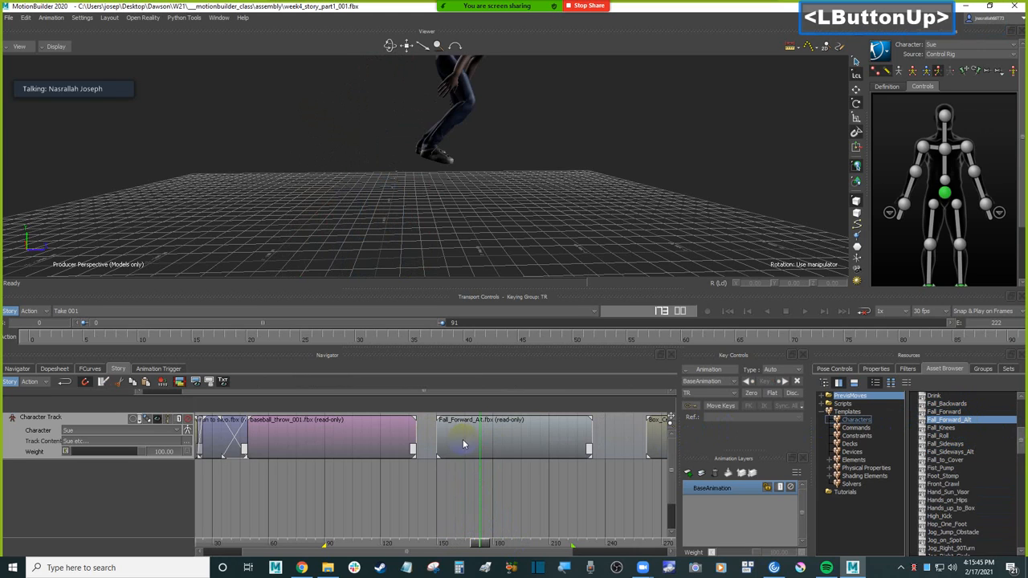
{"action": "mouse_move", "coordinate": [490, 549]}
{"action": "left_mouse_down"}
{"action": "mouse_move", "coordinate": [480, 546]}
{"action": "mouse_move", "coordinate": [538, 544]}
{"action": "left_mouse_up"}
{"action": "left_click", "coordinate": [497, 435]}
{"action": "key", "text": "Delete"}
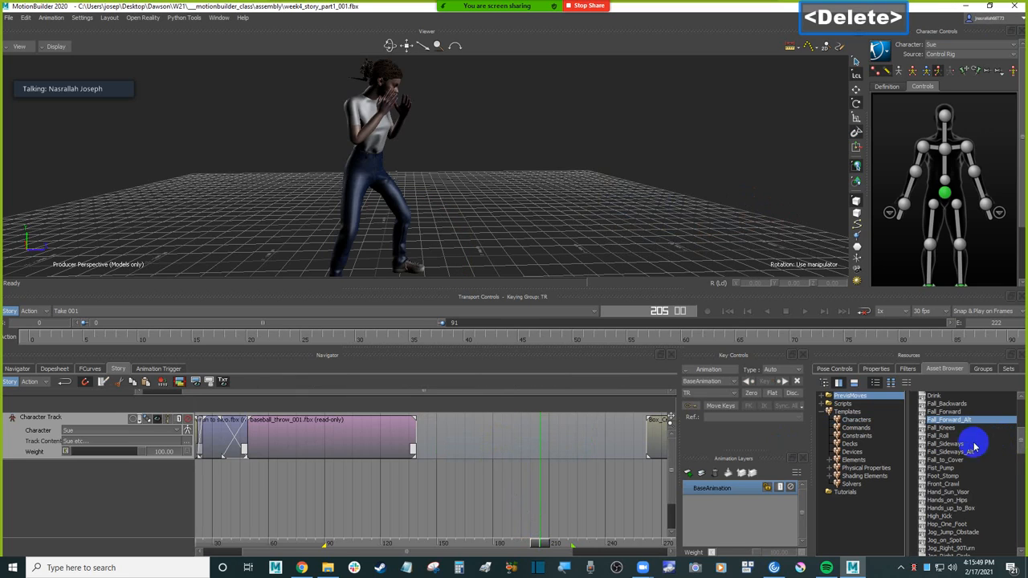
Step: Look through the PrevisMoves list, from the jog and jump moves down to the run moves, for a move to follow the throw
{"action": "scroll", "coordinate": [961, 453], "scroll_direction": "down", "scroll_amount": 1}
{"action": "scroll", "coordinate": [962, 454], "scroll_direction": "down", "scroll_amount": 5}
{"action": "scroll", "coordinate": [960, 461], "scroll_direction": "down", "scroll_amount": 5}
{"action": "scroll", "coordinate": [960, 461], "scroll_direction": "down", "scroll_amount": 15}
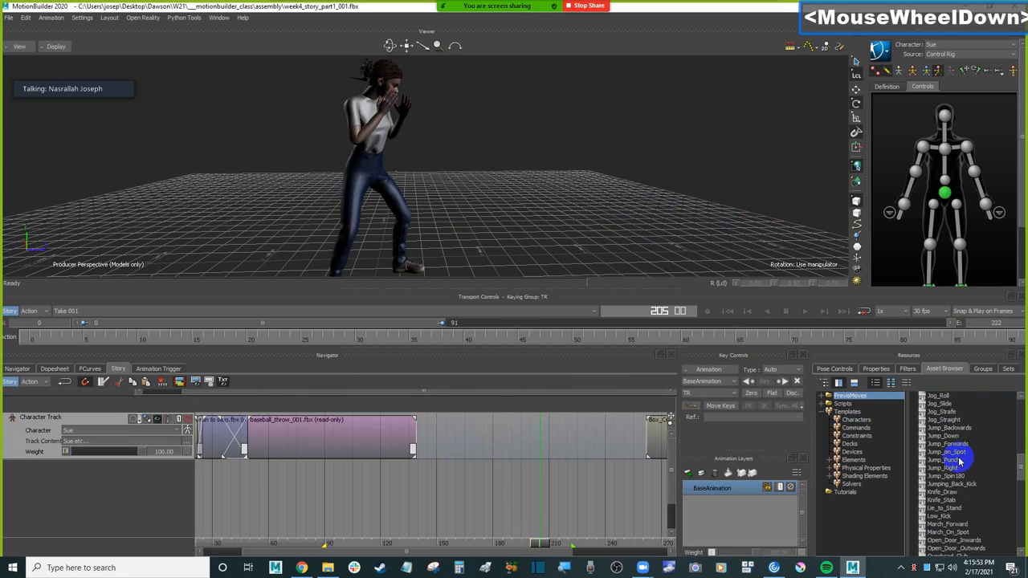
{"action": "scroll", "coordinate": [461, 220], "scroll_direction": "down", "scroll_amount": 4}
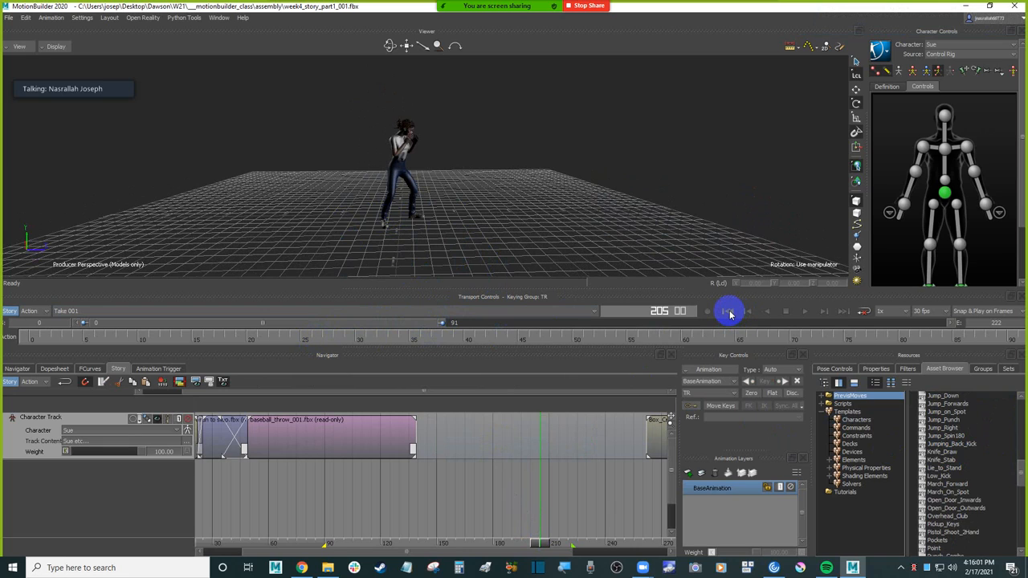
{"action": "left_click", "coordinate": [517, 190]}
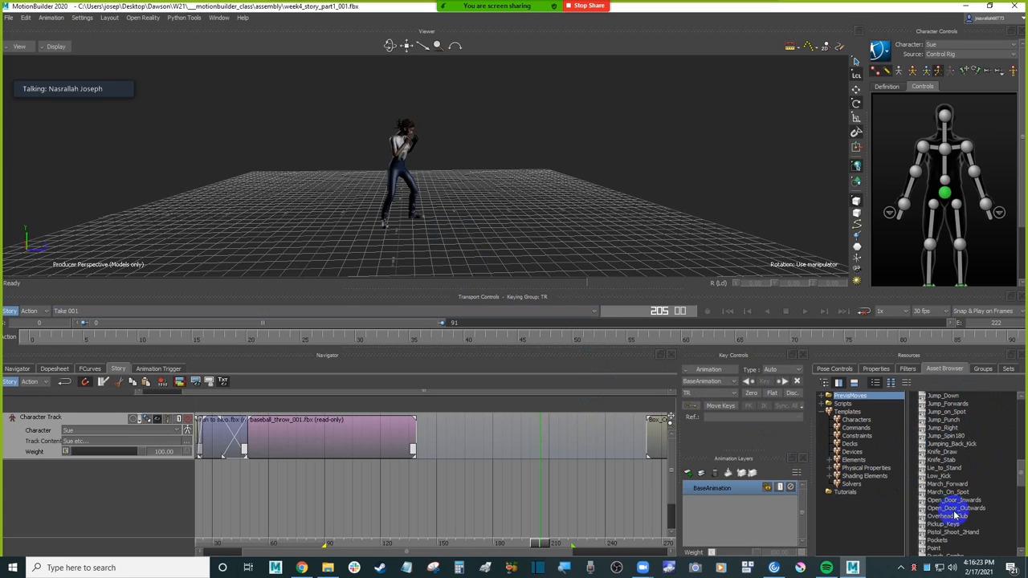
{"action": "scroll", "coordinate": [947, 506], "scroll_direction": "down", "scroll_amount": 2}
{"action": "scroll", "coordinate": [950, 481], "scroll_direction": "down", "scroll_amount": 3}
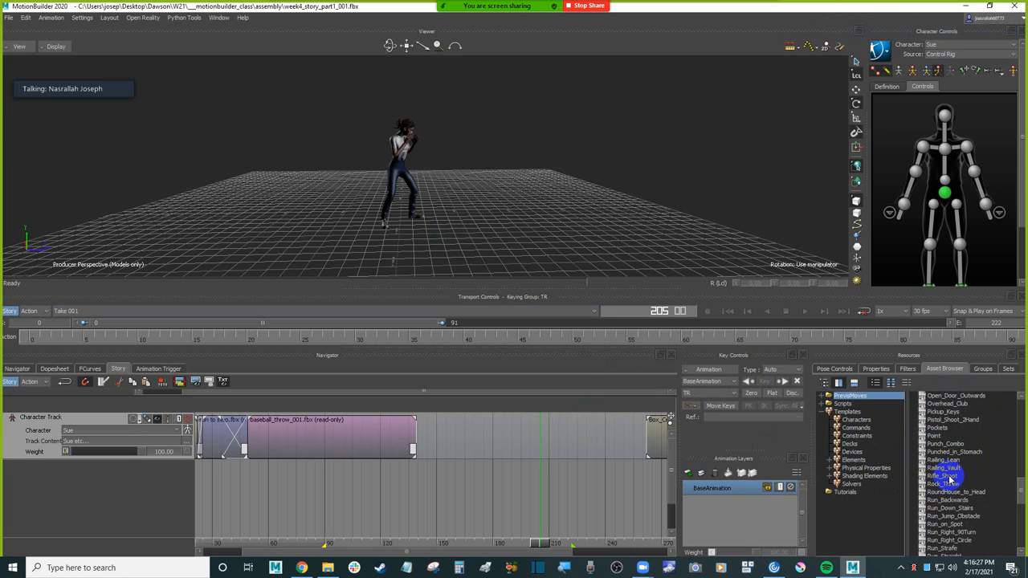
{"action": "scroll", "coordinate": [950, 479], "scroll_direction": "down", "scroll_amount": 1}
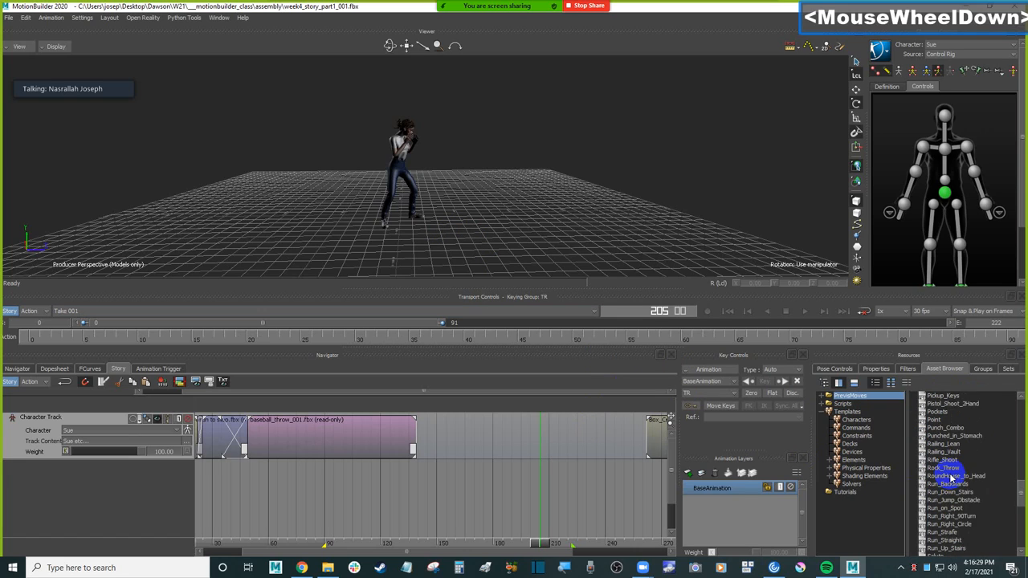
{"action": "scroll", "coordinate": [949, 478], "scroll_direction": "down", "scroll_amount": 1}
Step: Add the Punch_Combo move to the character track at frame 147, after the throw clip, and scrub through it
{"action": "left_click", "coordinate": [952, 412]}
{"action": "left_click", "coordinate": [947, 410]}
{"action": "left_click_drag", "start_coordinate": [946, 410], "coordinate": [432, 442]}
{"action": "left_click", "coordinate": [539, 546]}
{"action": "left_click_drag", "start_coordinate": [539, 546], "coordinate": [462, 444]}
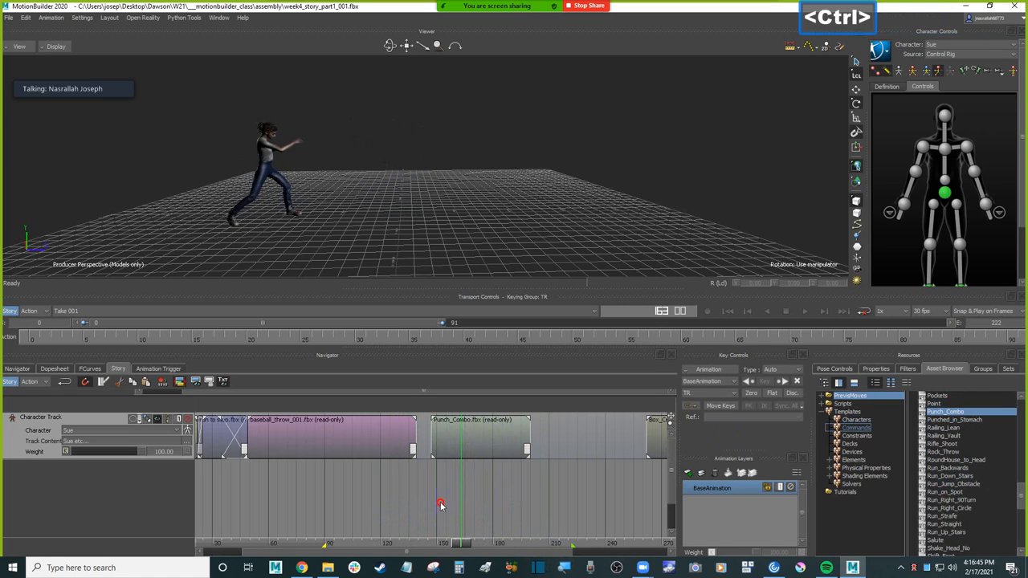
{"action": "double_click", "coordinate": [579, 487], "text": "ctrl"}
{"action": "left_click_drag", "start_coordinate": [536, 496], "coordinate": [531, 494], "text": "shift"}
{"action": "left_click", "coordinate": [500, 448]}
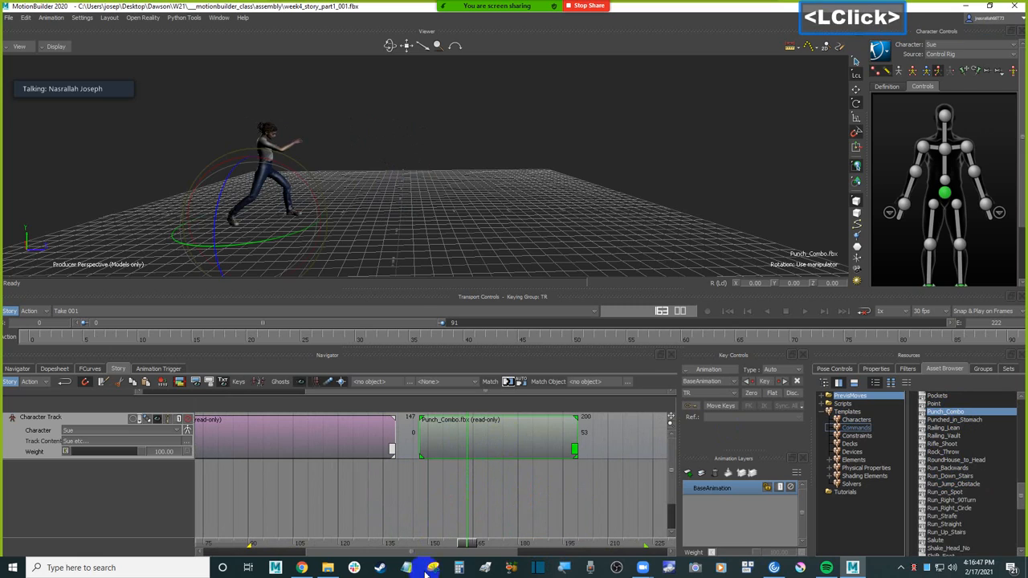
{"action": "left_click_drag", "start_coordinate": [467, 547], "coordinate": [395, 540]}
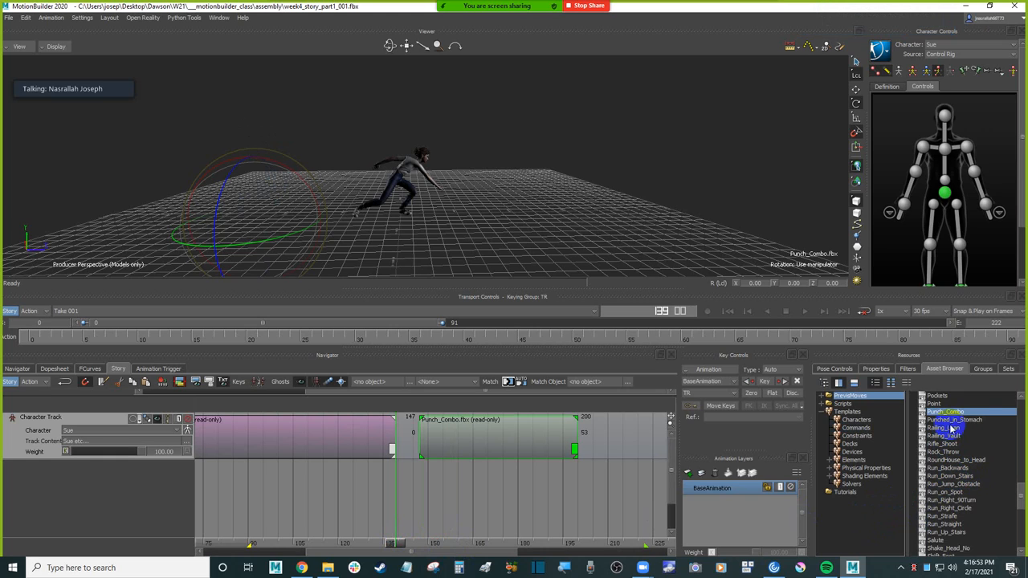
{"action": "left_click", "coordinate": [982, 420]}
{"action": "double_click", "coordinate": [507, 436]}
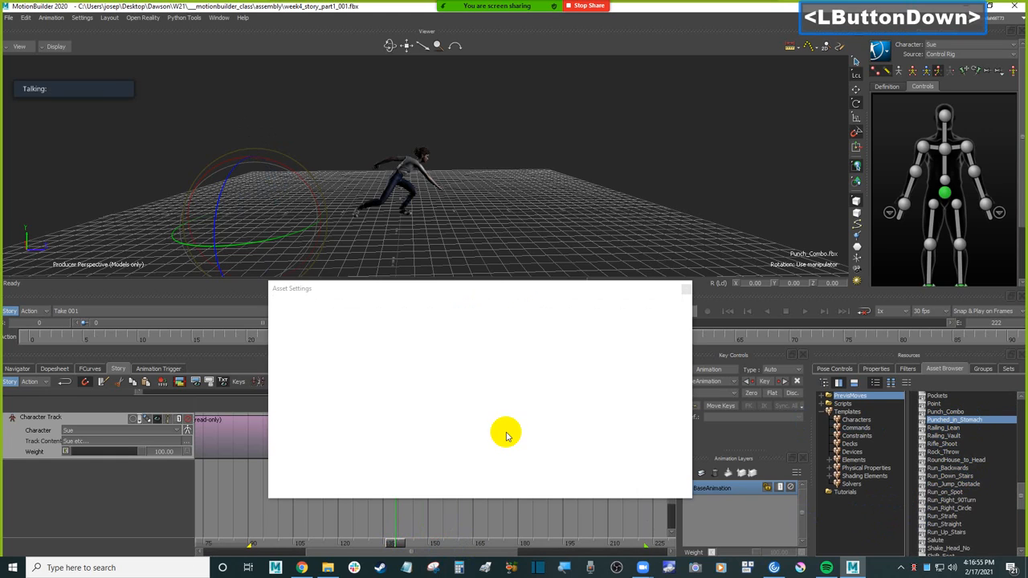
{"action": "left_click", "coordinate": [686, 290]}
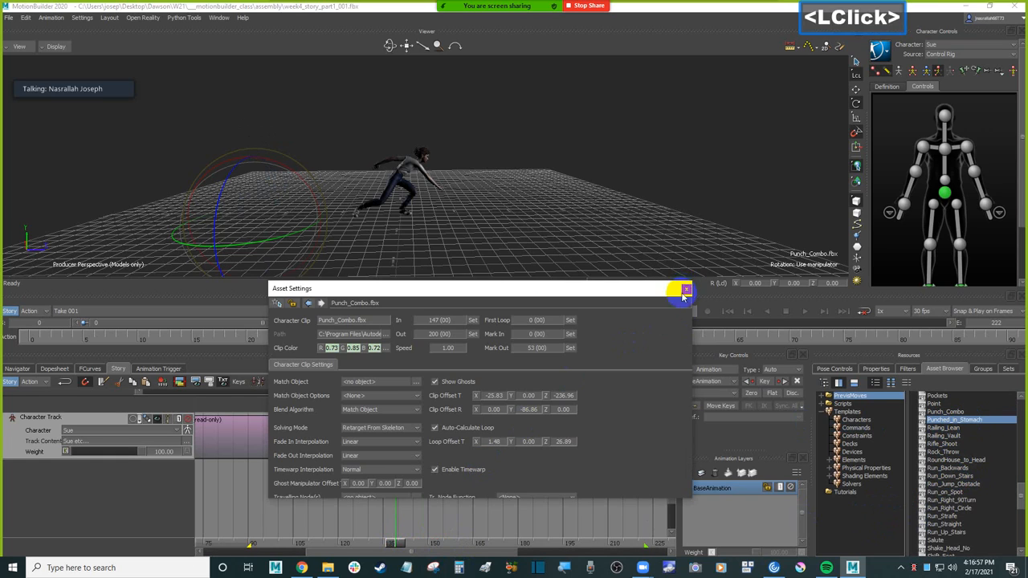
{"action": "left_click", "coordinate": [630, 429]}
Step: Trim the opening off the Punch_Combo clip so it starts at frame 161 of the track
{"action": "left_click", "coordinate": [514, 439]}
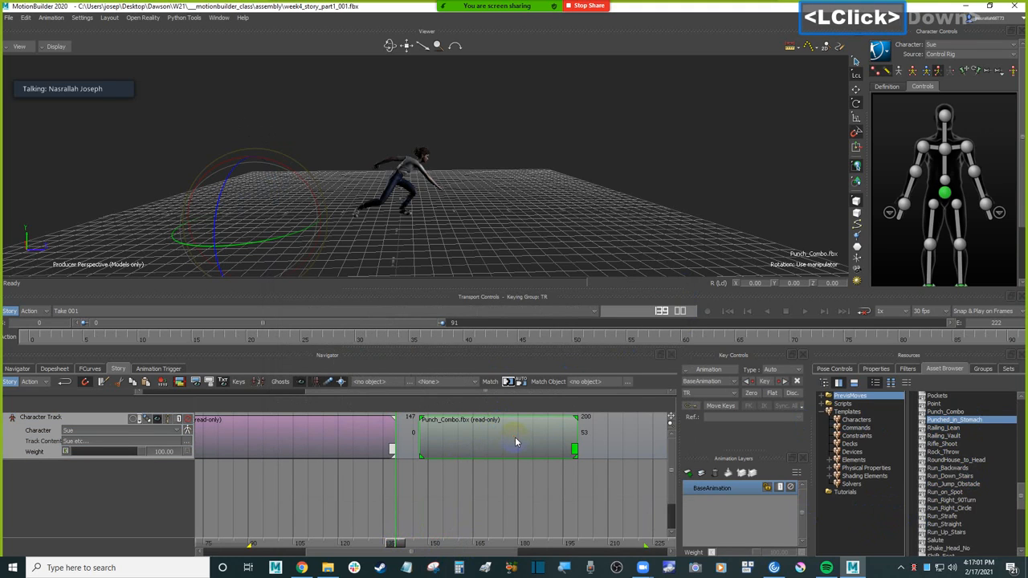
{"action": "left_click", "coordinate": [514, 436]}
{"action": "left_click_drag", "start_coordinate": [447, 438], "coordinate": [444, 441]}
{"action": "left_click_drag", "start_coordinate": [394, 542], "coordinate": [461, 534]}
{"action": "left_click_drag", "start_coordinate": [416, 434], "coordinate": [464, 436]}
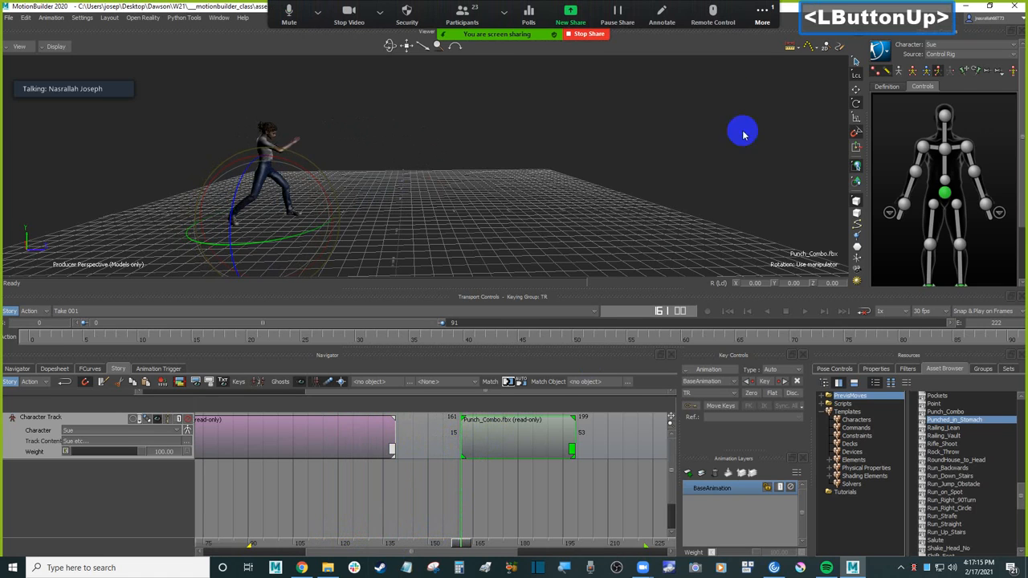
Step: Open the Zoom meeting chat, read the latest messages and close it again
{"action": "left_click", "coordinate": [758, 16]}
{"action": "left_click", "coordinate": [761, 34]}
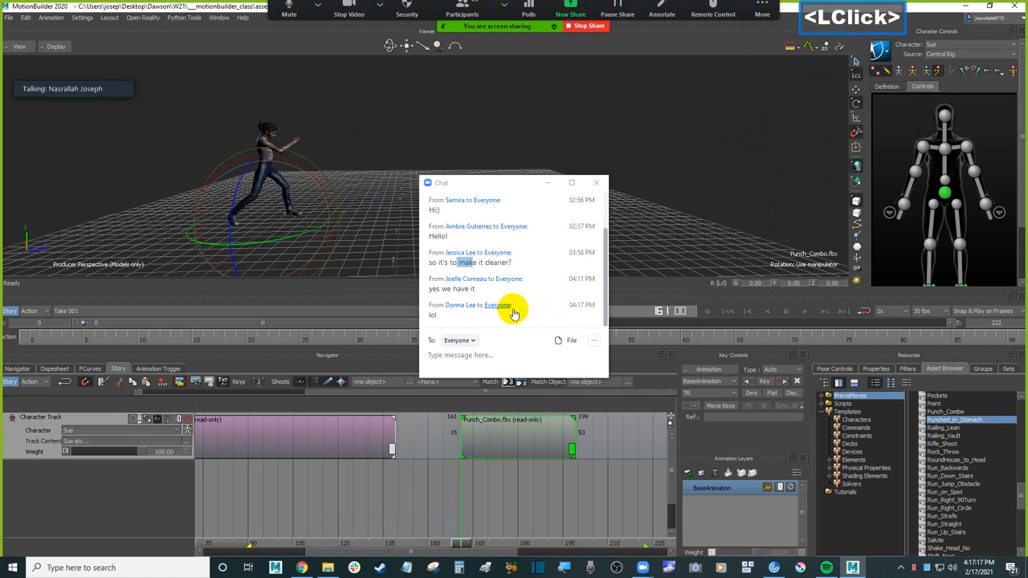
{"action": "left_click", "coordinate": [596, 182]}
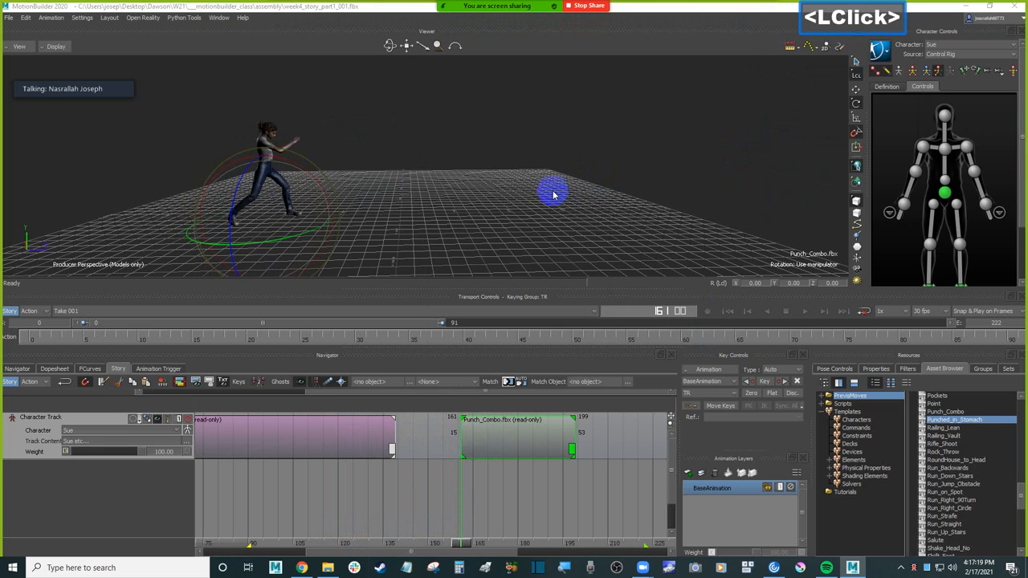
Step: Trim the Punch_Combo clip further to its source frame 36 and butt it against the throw clip's end at frame 139
{"action": "left_click_drag", "start_coordinate": [380, 483], "coordinate": [575, 525], "text": "ctrl"}
{"action": "left_click_drag", "start_coordinate": [490, 434], "coordinate": [427, 452]}
{"action": "left_click_drag", "start_coordinate": [345, 535], "coordinate": [613, 493]}
{"action": "left_click_drag", "start_coordinate": [550, 469], "coordinate": [321, 507], "text": "ctrl"}
{"action": "left_click_drag", "start_coordinate": [562, 501], "coordinate": [412, 516], "text": "shift"}
Step: Try matching the Punch_Combo clip to the end of the previous clip on mixamorig2:Hips in translation and rotation, and undo it
{"action": "left_click", "coordinate": [528, 184]}
{"action": "left_click", "coordinate": [439, 451]}
{"action": "left_click", "coordinate": [476, 405]}
{"action": "left_click", "coordinate": [507, 382]}
{"action": "left_click", "coordinate": [505, 215]}
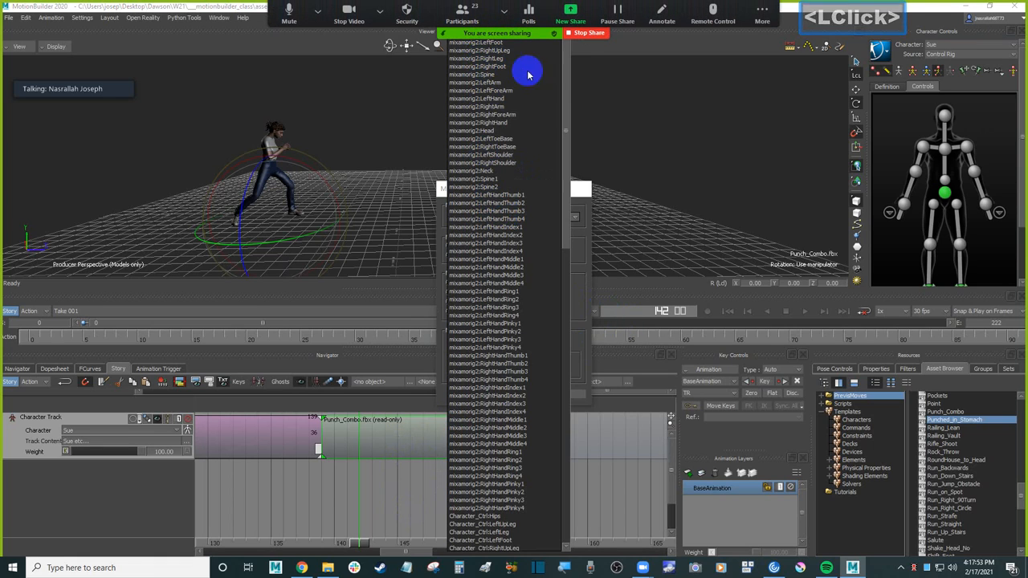
{"action": "left_click", "coordinate": [569, 72]}
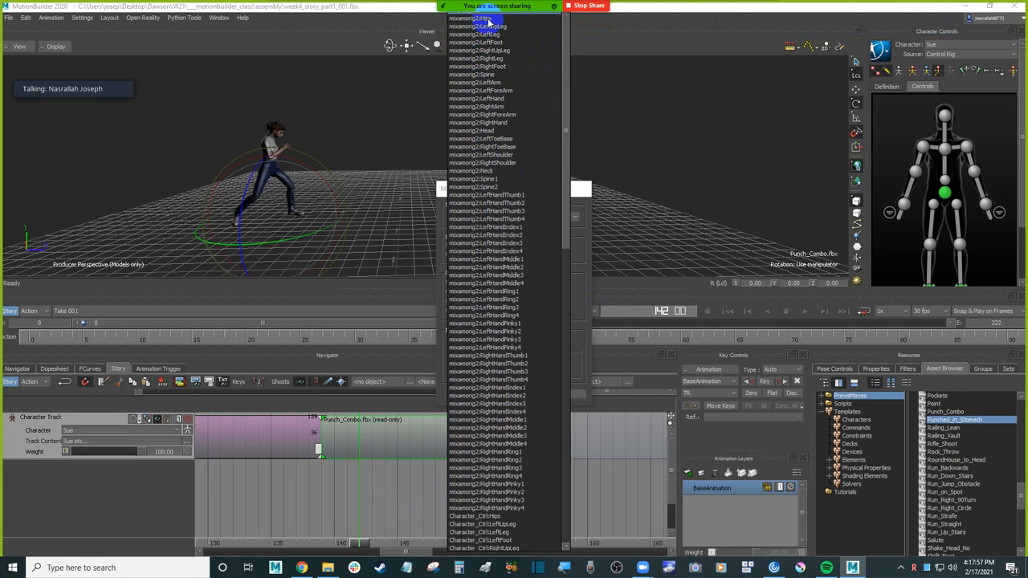
{"action": "left_click", "coordinate": [481, 17]}
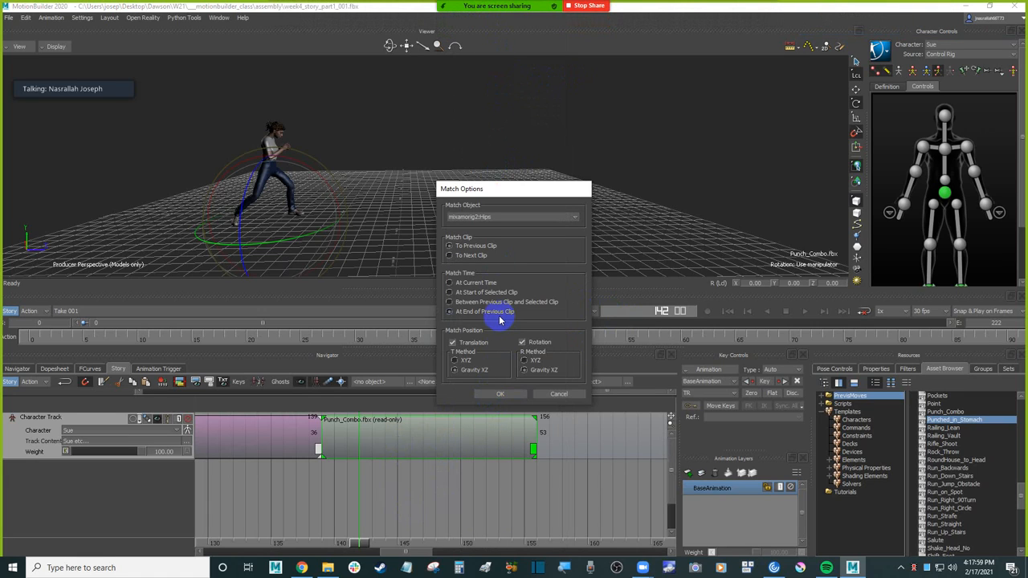
{"action": "left_click", "coordinate": [501, 394]}
{"action": "left_click_drag", "start_coordinate": [509, 228], "coordinate": [488, 214], "text": "ctrl"}
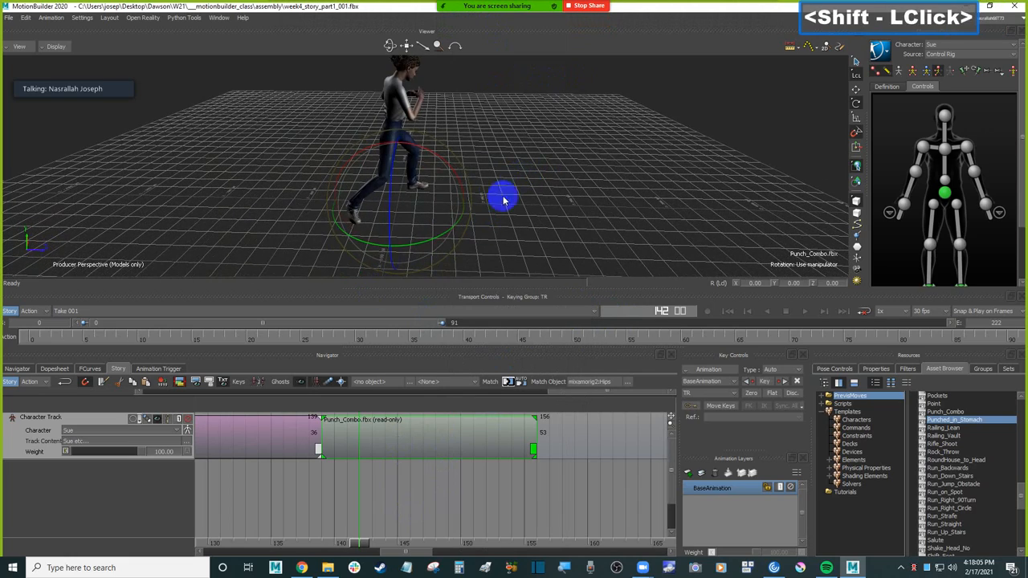
{"action": "key", "text": "ctrl+z"}
Step: Match the Punch_Combo clip to the end of the previous clip with rotation matching turned off, and scrub across the join
{"action": "left_click", "coordinate": [509, 382]}
{"action": "left_click", "coordinate": [531, 342]}
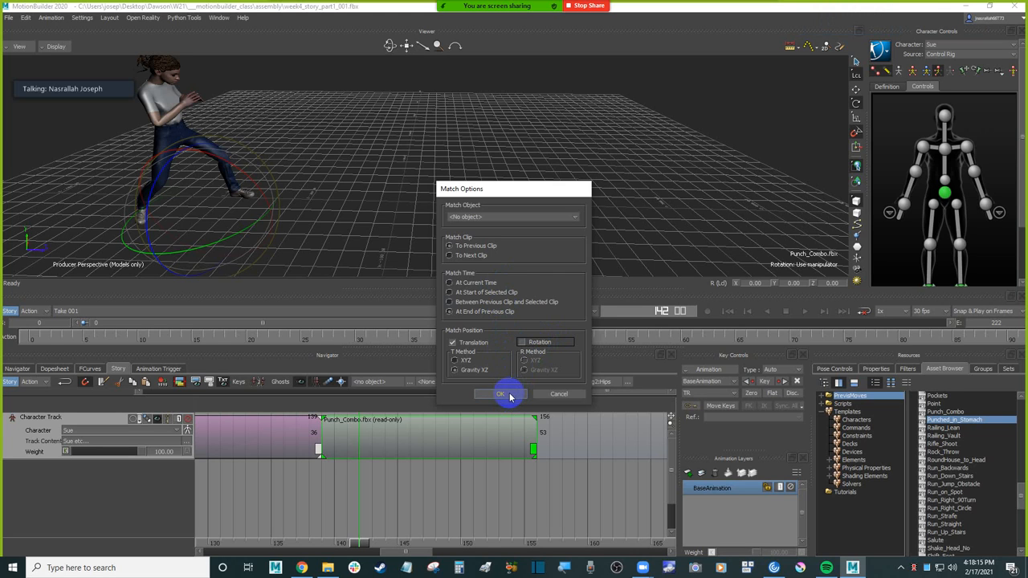
{"action": "left_click", "coordinate": [502, 394]}
{"action": "mouse_move", "coordinate": [525, 183]}
{"action": "left_mouse_down", "text": "ctrl+shift"}
{"action": "mouse_move", "coordinate": [512, 178]}
{"action": "mouse_move", "coordinate": [521, 169]}
{"action": "left_mouse_up", "text": "ctrl+shift"}
{"action": "left_click_drag", "start_coordinate": [365, 543], "coordinate": [337, 531]}
{"action": "mouse_move", "coordinate": [580, 191]}
{"action": "left_mouse_down", "text": "ctrl+shift"}
{"action": "mouse_move", "coordinate": [590, 153]}
{"action": "mouse_move", "coordinate": [580, 204]}
{"action": "mouse_move", "coordinate": [566, 191]}
{"action": "mouse_move", "coordinate": [567, 165]}
{"action": "mouse_move", "coordinate": [578, 211]}
{"action": "left_mouse_up", "text": "ctrl+shift"}
{"action": "left_click_drag", "start_coordinate": [340, 546], "coordinate": [435, 505]}
Step: Move the Box_CrossHook clip earlier on the track so it starts at frame 185, after the Punch_Combo clip
{"action": "left_click_drag", "start_coordinate": [519, 497], "coordinate": [322, 534], "text": "shift"}
{"action": "left_click_drag", "start_coordinate": [497, 484], "coordinate": [554, 485], "text": "ctrl"}
{"action": "left_click_drag", "start_coordinate": [626, 447], "coordinate": [411, 448]}
{"action": "left_click", "coordinate": [497, 507]}
{"action": "left_click_drag", "start_coordinate": [497, 507], "coordinate": [611, 499]}
{"action": "left_click_drag", "start_coordinate": [550, 503], "coordinate": [398, 511]}
Step: Scrub the throw-to-punch join and crossfade the baseball throw clip into about the first half of Punch_Combo
{"action": "mouse_move", "coordinate": [353, 544]}
{"action": "left_mouse_down"}
{"action": "mouse_move", "coordinate": [333, 544]}
{"action": "mouse_move", "coordinate": [372, 537]}
{"action": "mouse_move", "coordinate": [332, 539]}
{"action": "mouse_move", "coordinate": [358, 531]}
{"action": "left_mouse_up"}
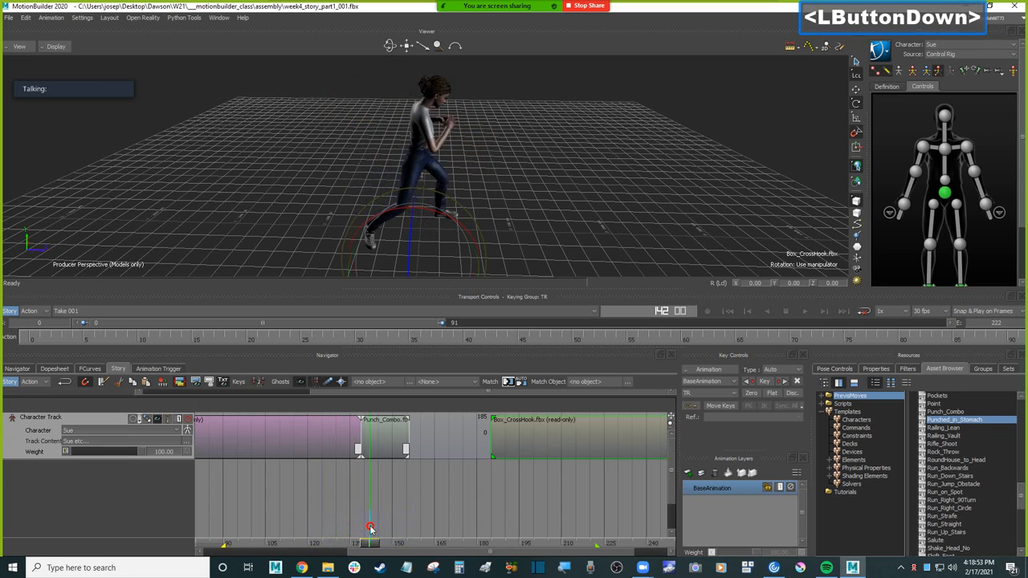
{"action": "left_click_drag", "start_coordinate": [351, 493], "coordinate": [482, 497], "text": "ctrl"}
{"action": "left_click_drag", "start_coordinate": [418, 548], "coordinate": [385, 536]}
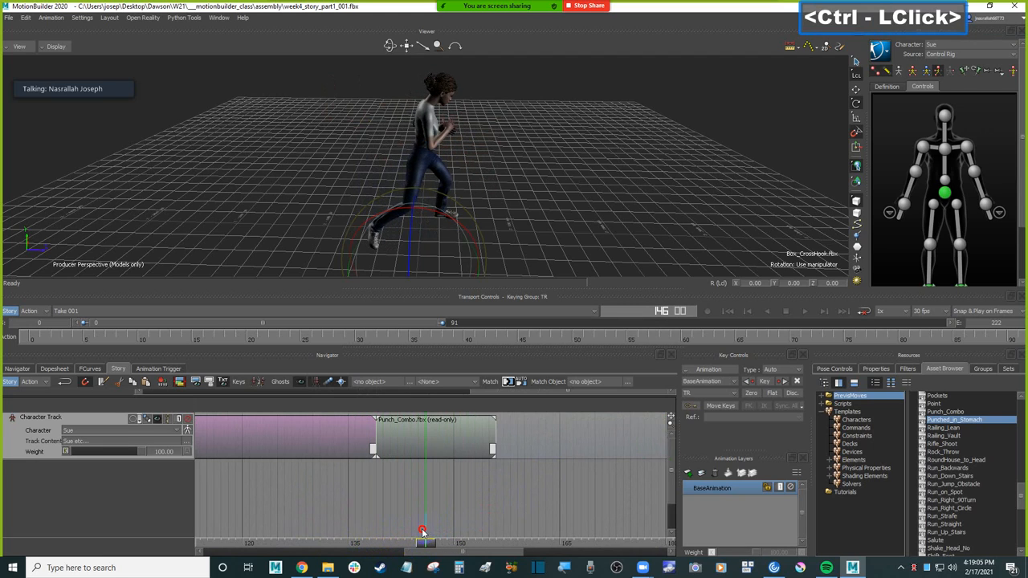
{"action": "mouse_move", "coordinate": [436, 532]}
{"action": "left_mouse_down"}
{"action": "mouse_move", "coordinate": [449, 533]}
{"action": "mouse_move", "coordinate": [427, 530]}
{"action": "left_mouse_up"}
{"action": "left_click", "coordinate": [351, 437]}
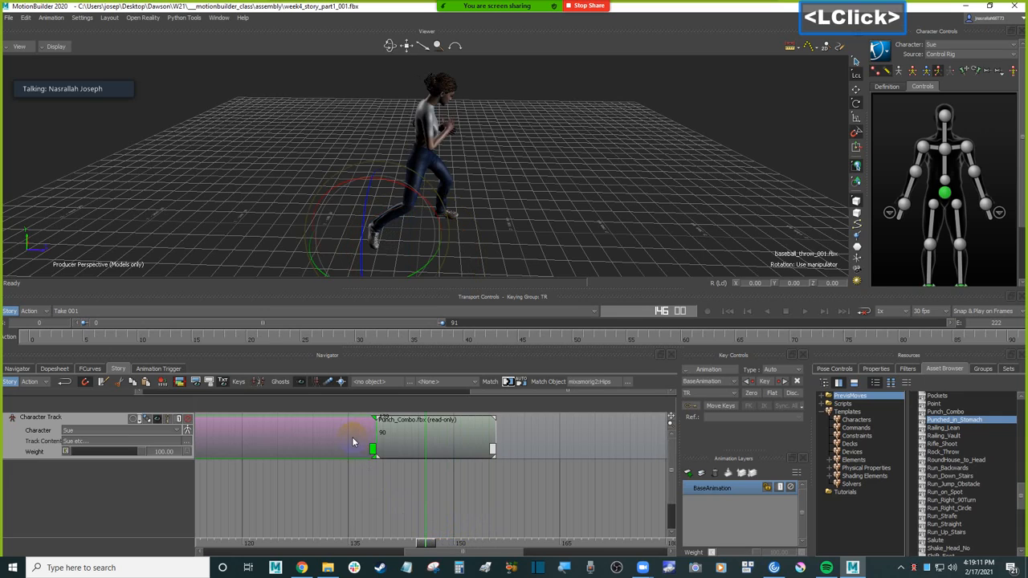
{"action": "left_click_drag", "start_coordinate": [372, 455], "coordinate": [437, 459]}
Step: Set the visible playback range to frames 78 to 169 and play back the blend from the throw to the punch
{"action": "left_click_drag", "start_coordinate": [428, 545], "coordinate": [501, 507]}
{"action": "left_click_drag", "start_coordinate": [552, 161], "coordinate": [538, 234], "text": "ctrl"}
{"action": "double_click", "coordinate": [585, 218]}
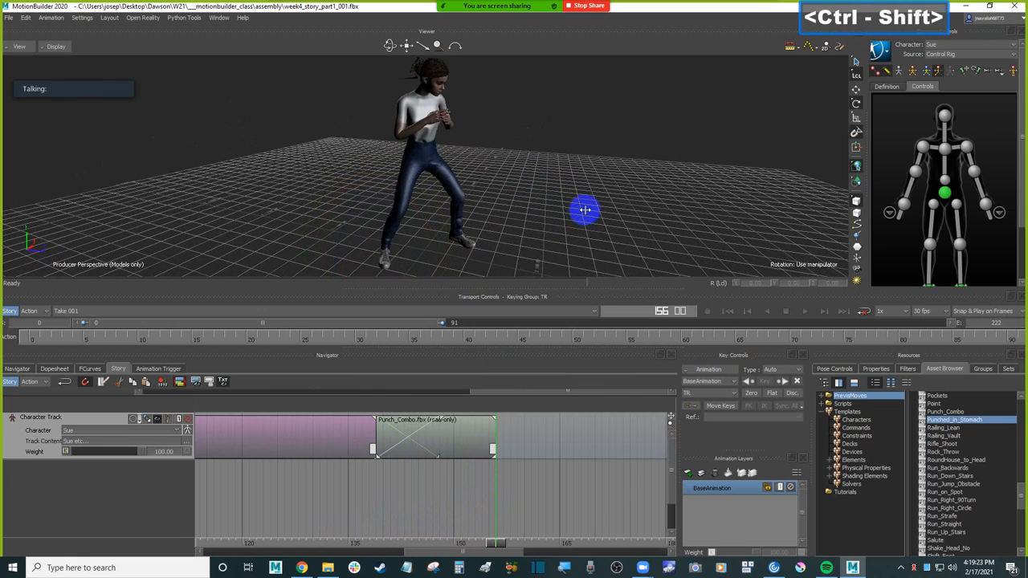
{"action": "left_click_drag", "start_coordinate": [585, 211], "coordinate": [589, 207], "text": "ctrl+shift"}
{"action": "left_click", "coordinate": [282, 486]}
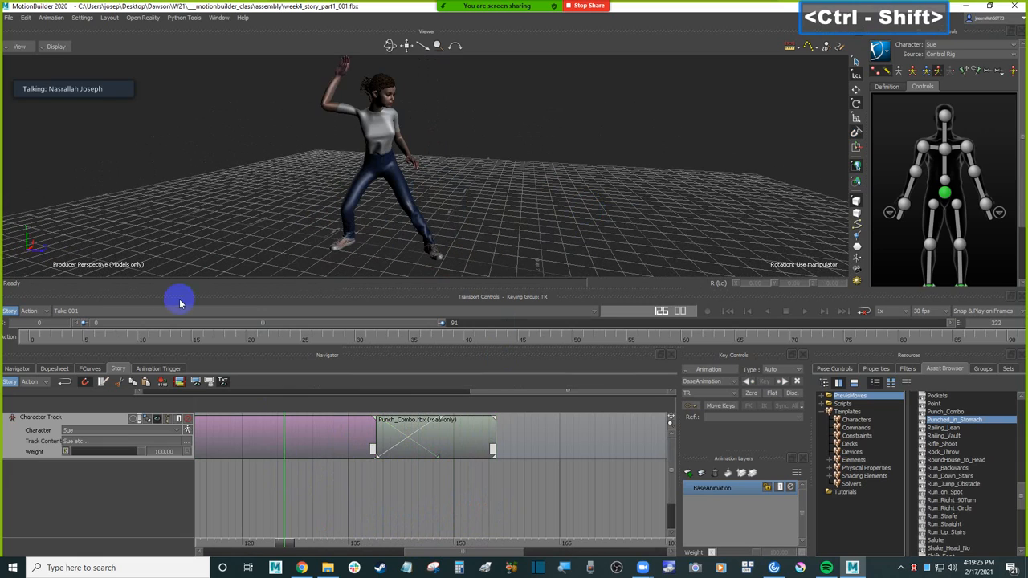
{"action": "left_click_drag", "start_coordinate": [158, 327], "coordinate": [410, 355]}
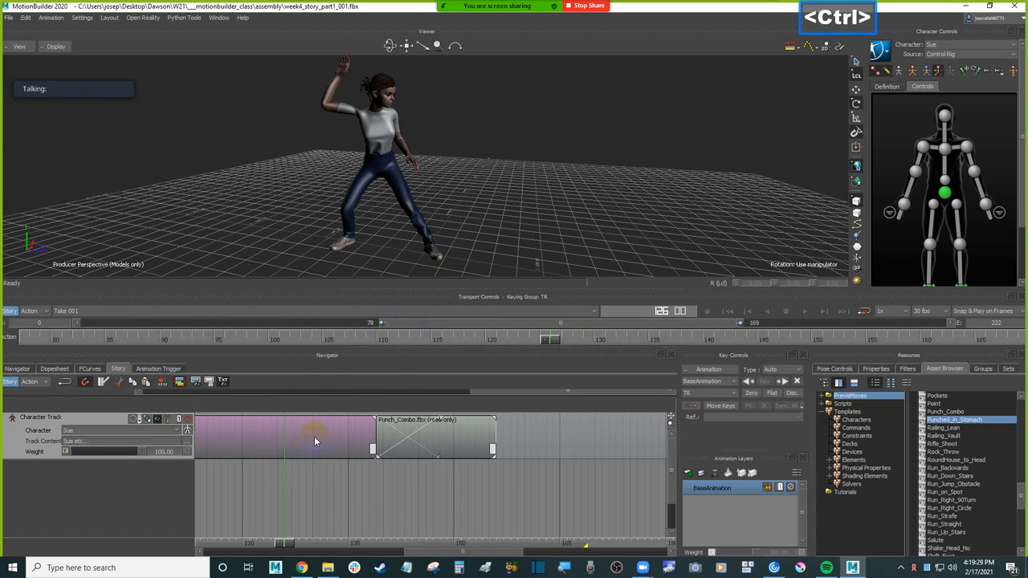
{"action": "key", "text": "ctrl+space"}
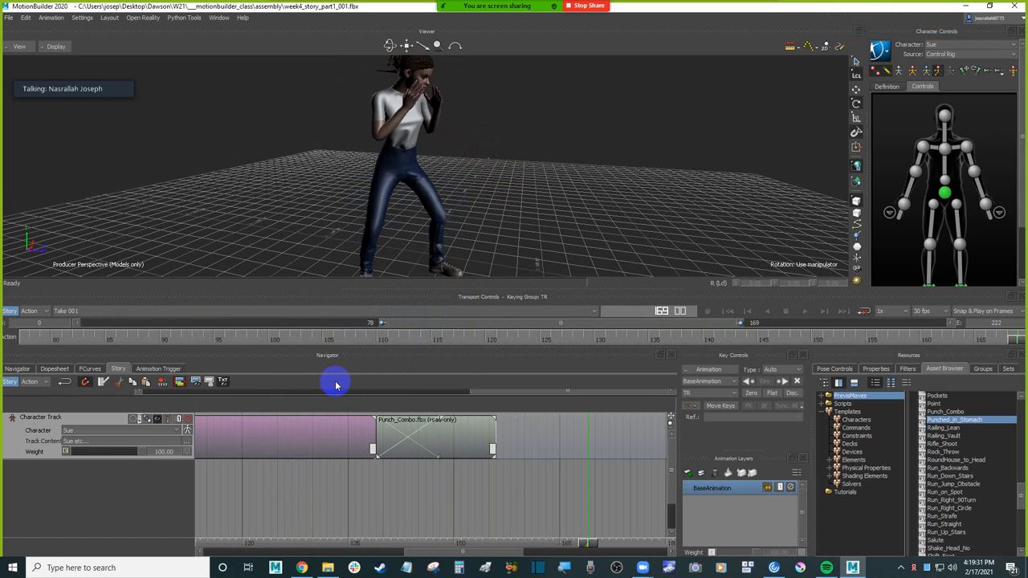
{"action": "key", "text": "ctrl+space"}
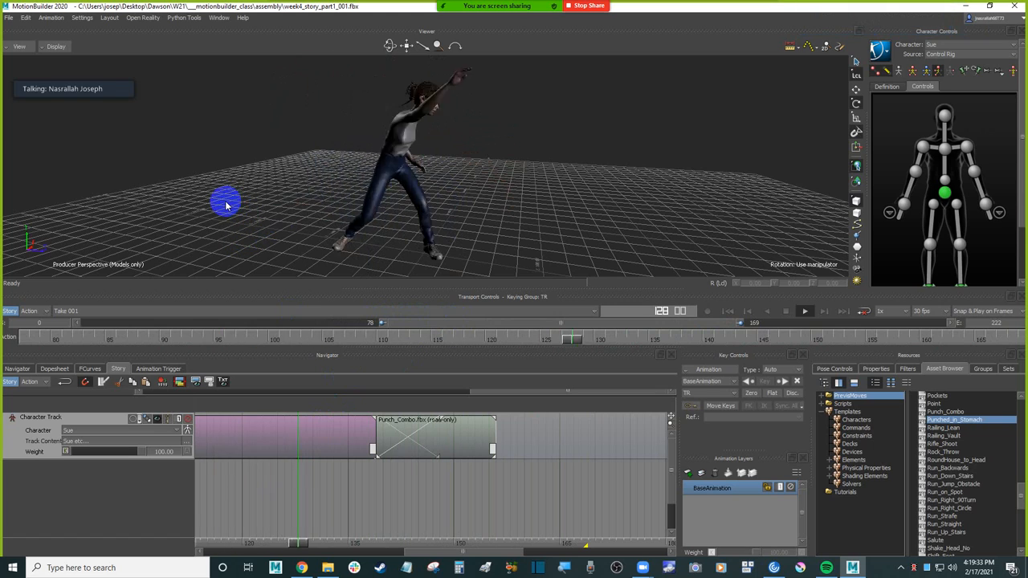
{"action": "key", "text": "ctrl+space"}
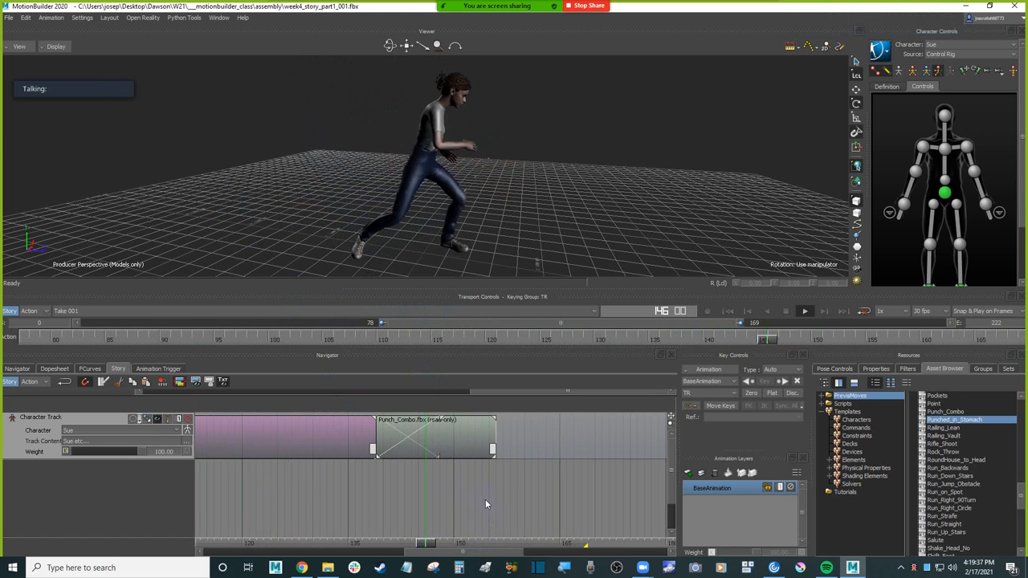
Step: Save the scene and select Sue's character track with all its clips in view
{"action": "key", "text": "ctrl+s"}
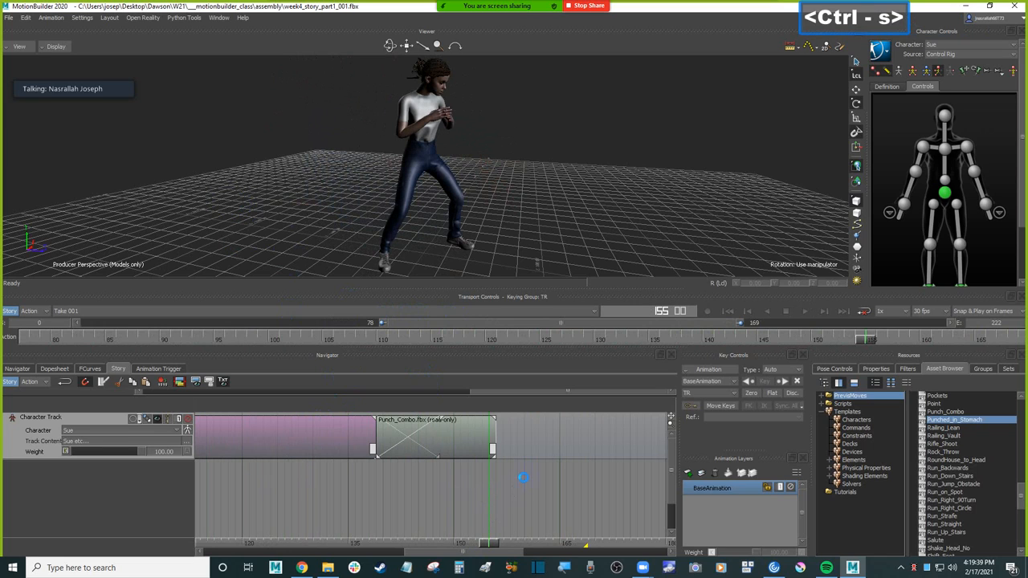
{"action": "left_click_drag", "start_coordinate": [523, 477], "coordinate": [335, 521], "text": "ctrl"}
{"action": "left_click_drag", "start_coordinate": [430, 500], "coordinate": [85, 506], "text": "ctrl"}
{"action": "left_click", "coordinate": [399, 490]}
{"action": "key", "text": "a"}
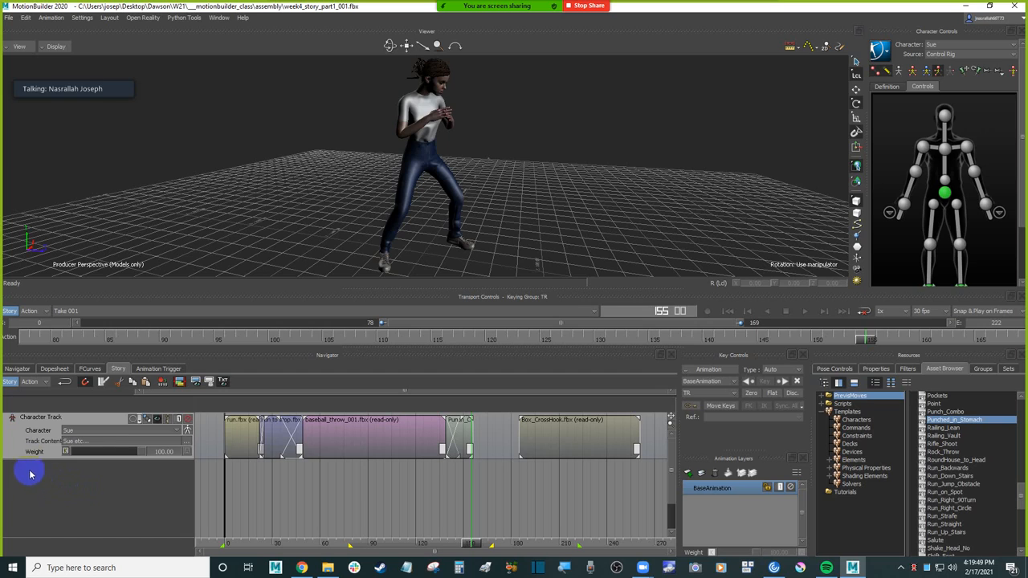
{"action": "left_click", "coordinate": [32, 437]}
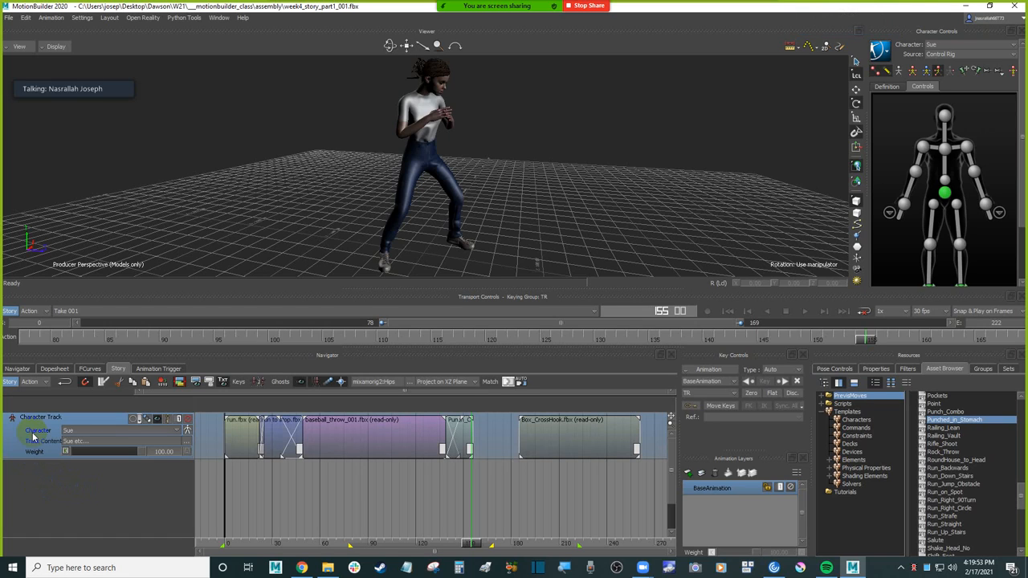
Step: Duplicate Sue's character track with all its clips below the original, and mute the original track
{"action": "left_click", "coordinate": [35, 436]}
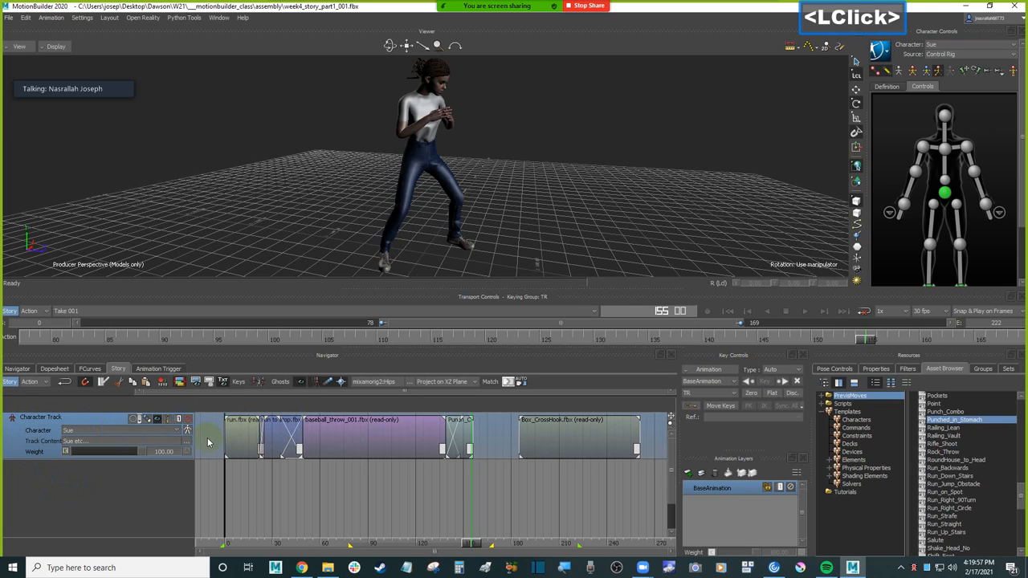
{"action": "left_click", "coordinate": [40, 419]}
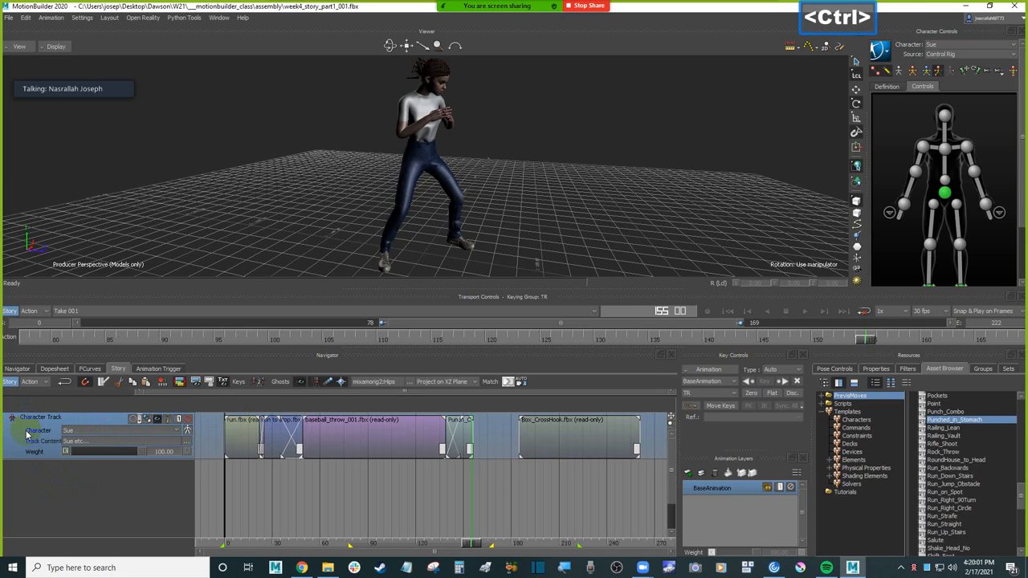
{"action": "left_click", "coordinate": [29, 432]}
{"action": "key", "text": "ctrl+c"}
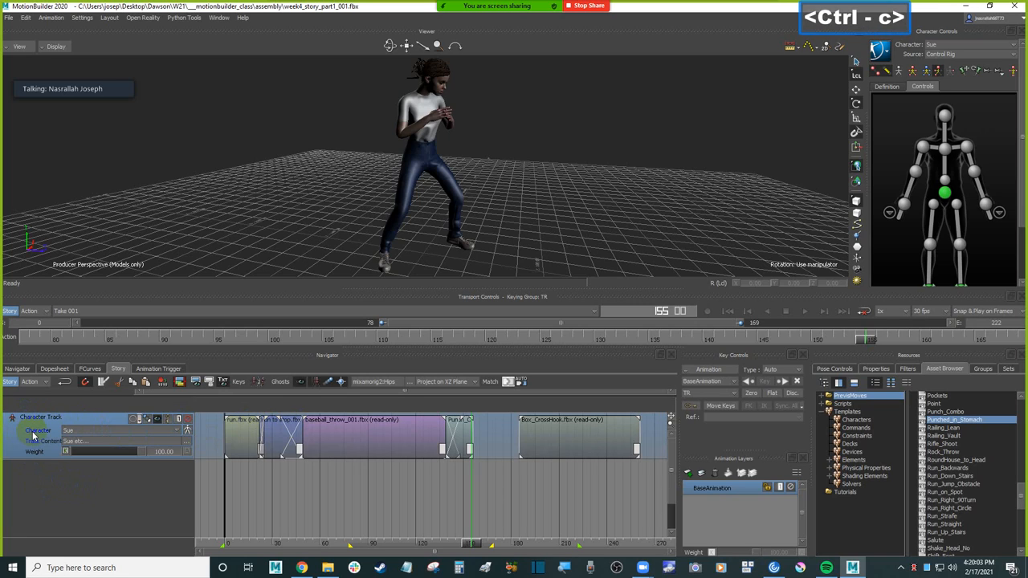
{"action": "left_click", "coordinate": [46, 482]}
{"action": "key", "text": "ctrl+v"}
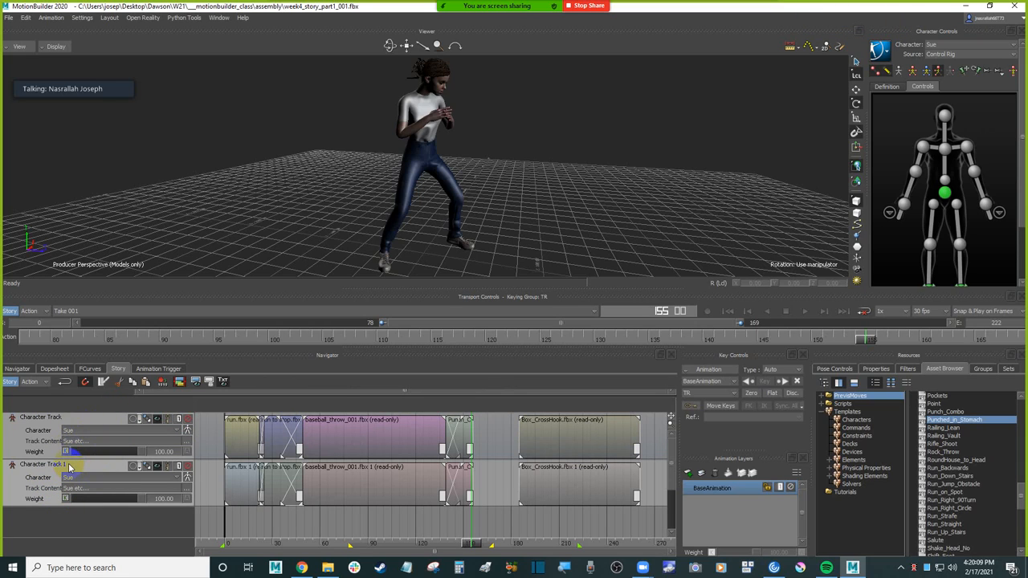
{"action": "left_click", "coordinate": [36, 434]}
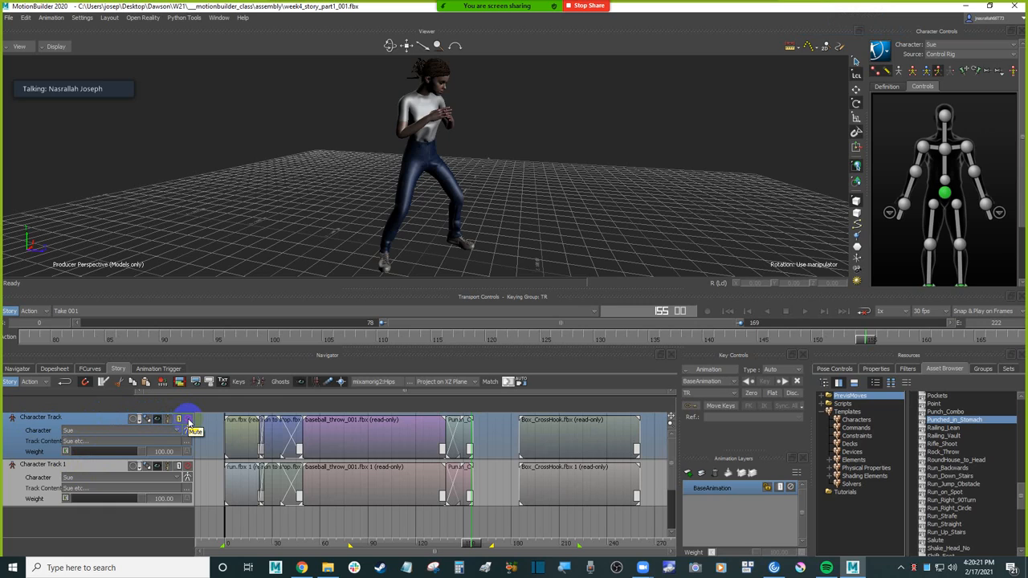
{"action": "left_click", "coordinate": [189, 420]}
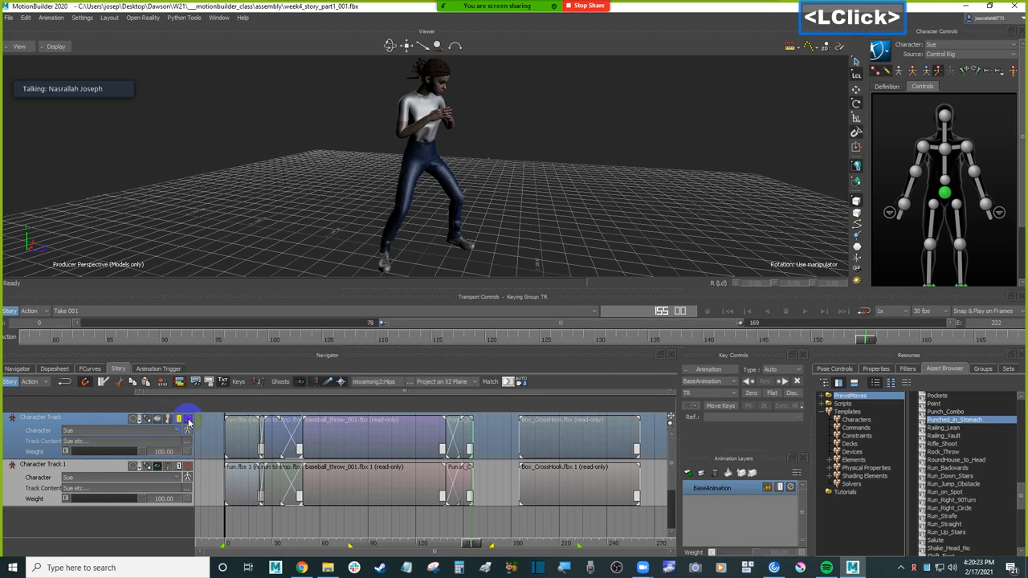
Step: Delete the Punch_Combo clip from the duplicate character track
{"action": "left_click", "coordinate": [48, 476]}
{"action": "key", "text": "ctrl"}
{"action": "left_click_drag", "start_coordinate": [299, 496], "coordinate": [594, 495], "text": "ctrl"}
{"action": "left_click_drag", "start_coordinate": [461, 499], "coordinate": [594, 499], "text": "ctrl"}
{"action": "left_click_drag", "start_coordinate": [594, 499], "coordinate": [390, 498], "text": "shift"}
{"action": "left_click", "coordinate": [432, 483]}
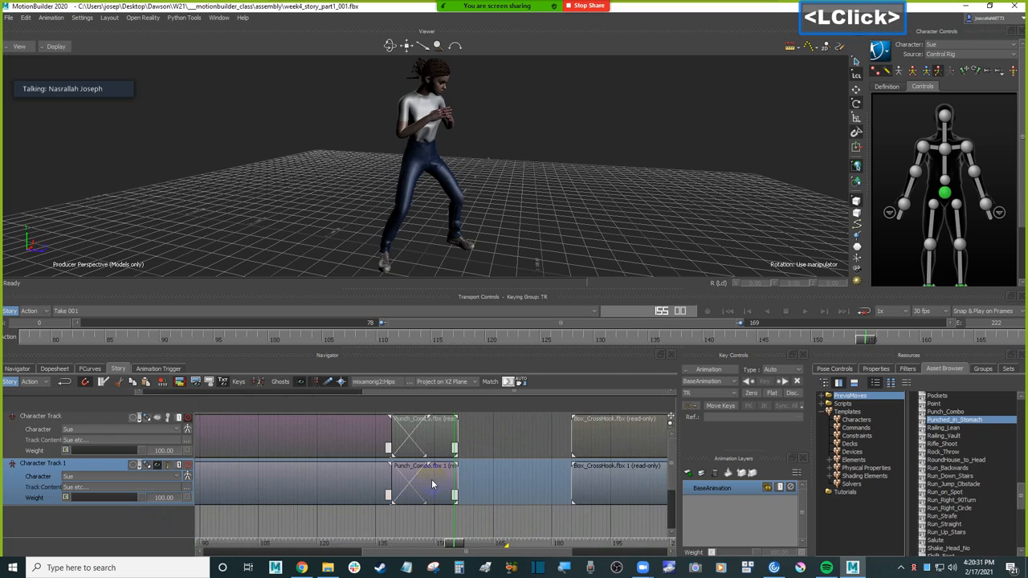
{"action": "key", "text": "Delete"}
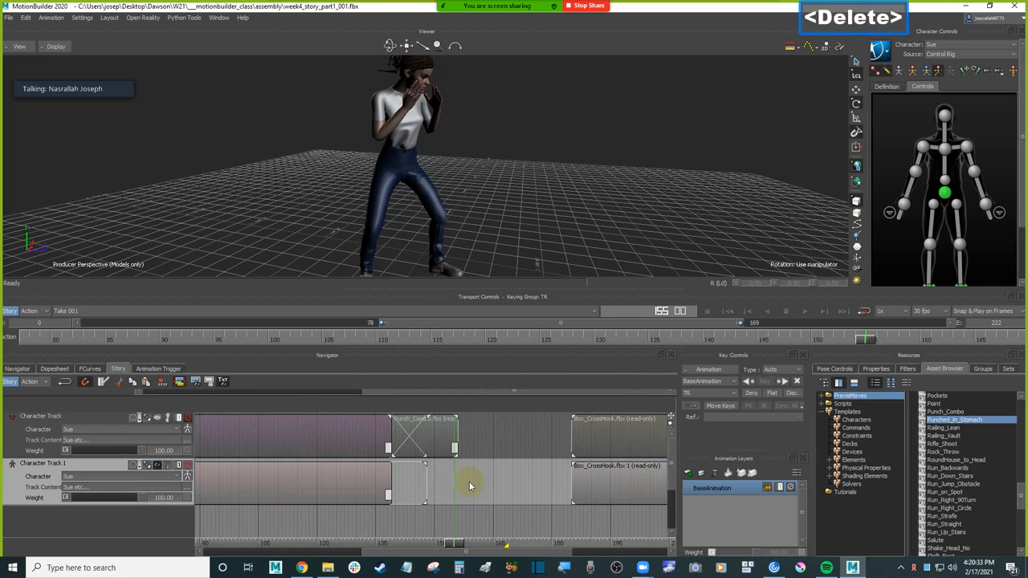
Step: Move the duplicate track's Box_CrossHook clip earlier into the gap after the baseball throw, so it ends at frame 227
{"action": "left_click", "coordinate": [589, 485]}
{"action": "left_click_drag", "start_coordinate": [629, 482], "coordinate": [497, 484]}
{"action": "left_click_drag", "start_coordinate": [562, 494], "coordinate": [365, 505], "text": "ctrl"}
{"action": "left_click_drag", "start_coordinate": [561, 509], "coordinate": [412, 512], "text": "ctrl"}
{"action": "left_click_drag", "start_coordinate": [559, 515], "coordinate": [443, 516], "text": "shift"}
Step: Trim the first 34 frames off the duplicate Box_CrossHook clip and place it right after the throw, starting at frame 139
{"action": "left_click_drag", "start_coordinate": [394, 546], "coordinate": [460, 527]}
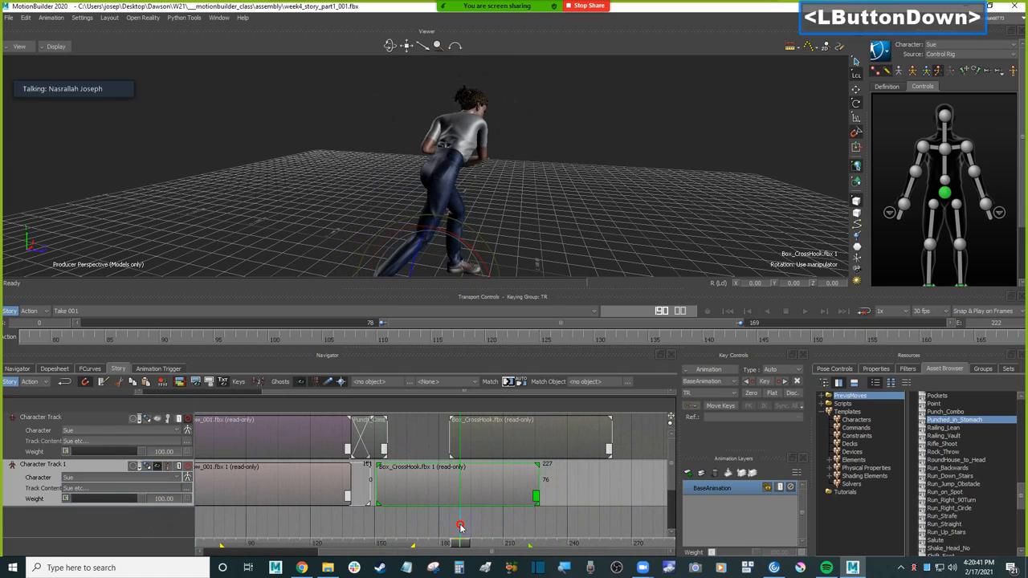
{"action": "mouse_move", "coordinate": [460, 526]}
{"action": "left_mouse_down"}
{"action": "mouse_move", "coordinate": [506, 524]}
{"action": "mouse_move", "coordinate": [453, 524]}
{"action": "left_mouse_up"}
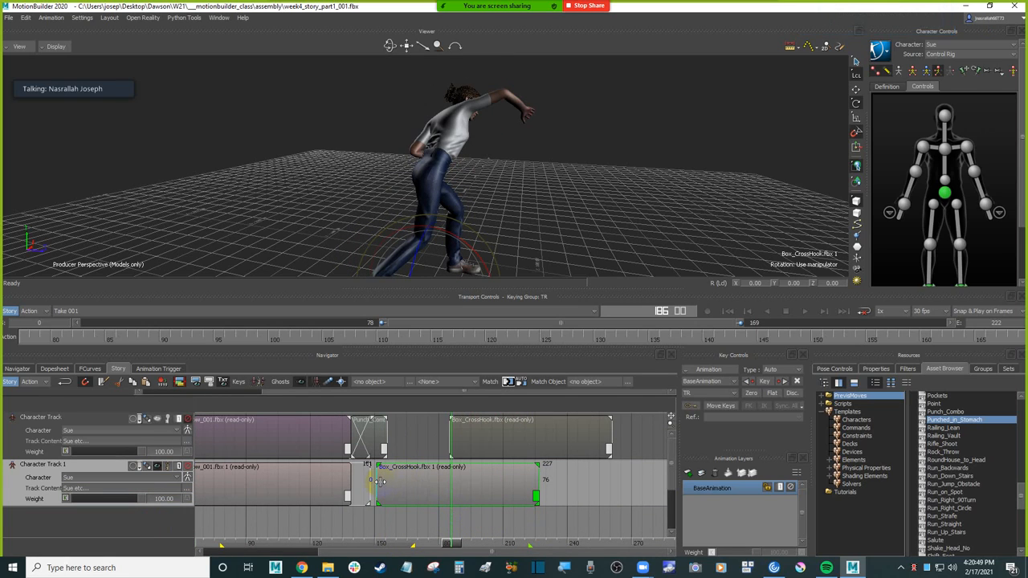
{"action": "left_click_drag", "start_coordinate": [381, 481], "coordinate": [445, 483]}
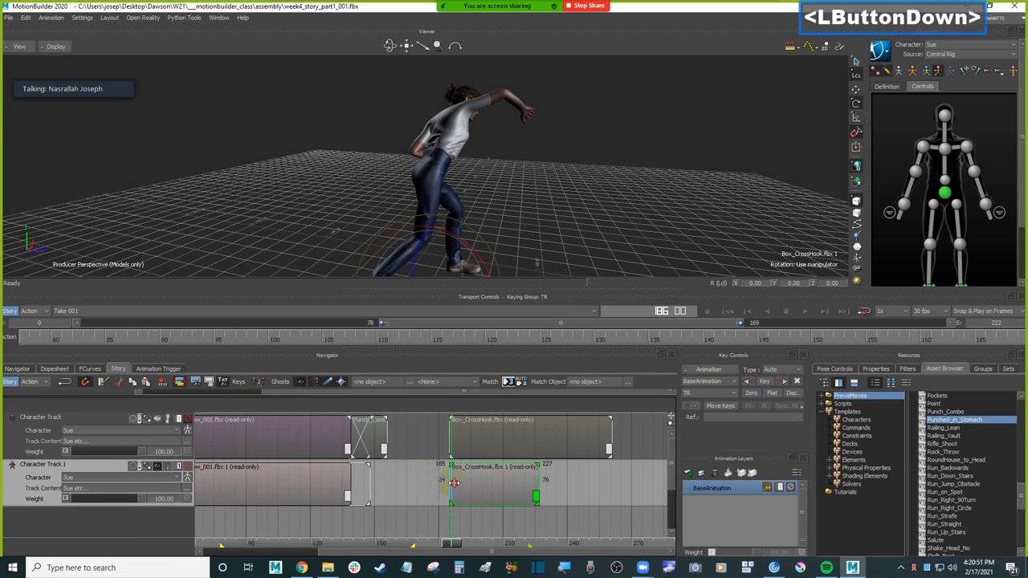
{"action": "left_click_drag", "start_coordinate": [458, 484], "coordinate": [399, 497]}
{"action": "left_click_drag", "start_coordinate": [454, 547], "coordinate": [401, 544]}
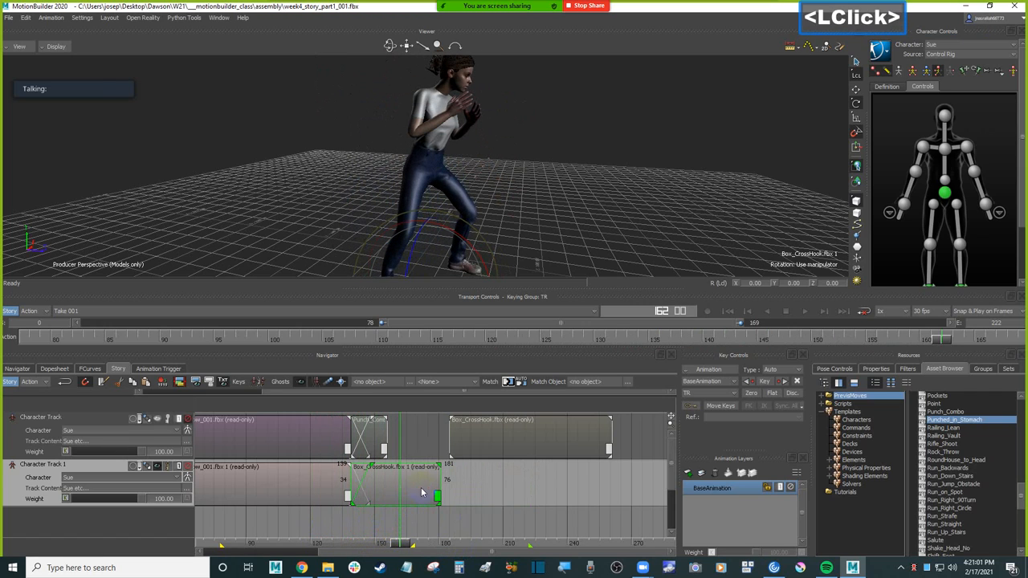
Step: Match the Box_CrossHook clip's Gravity XZ translation on Character_Ctrl:Hips to the end of the previous clip, and scrub the join
{"action": "left_click", "coordinate": [507, 380]}
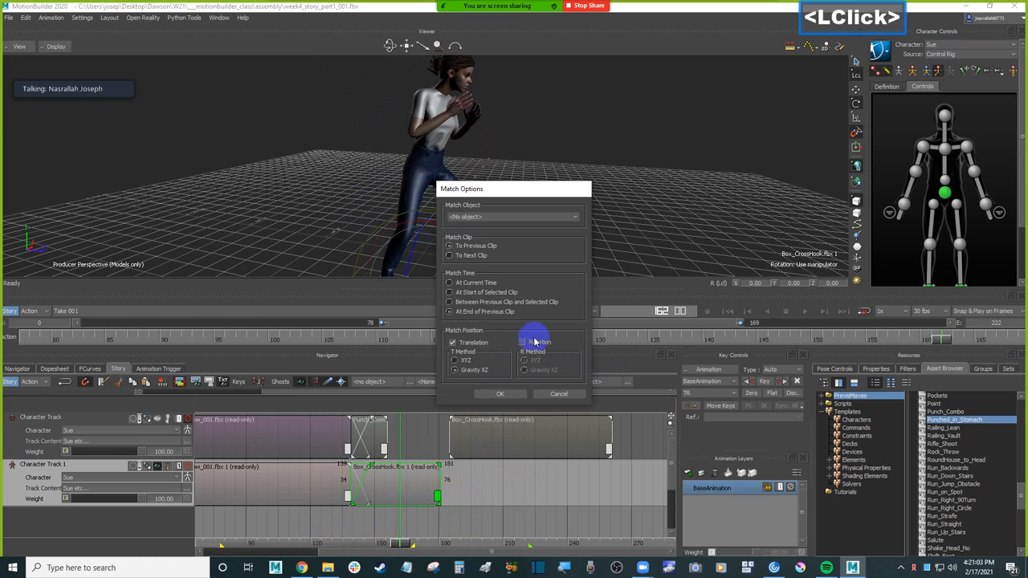
{"action": "left_click", "coordinate": [500, 394]}
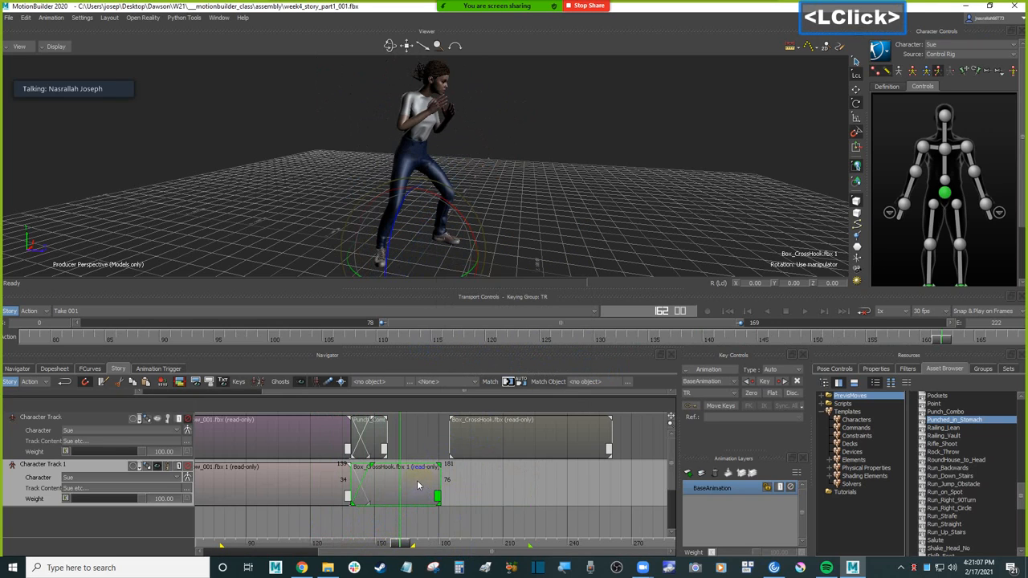
{"action": "left_click", "coordinate": [507, 383]}
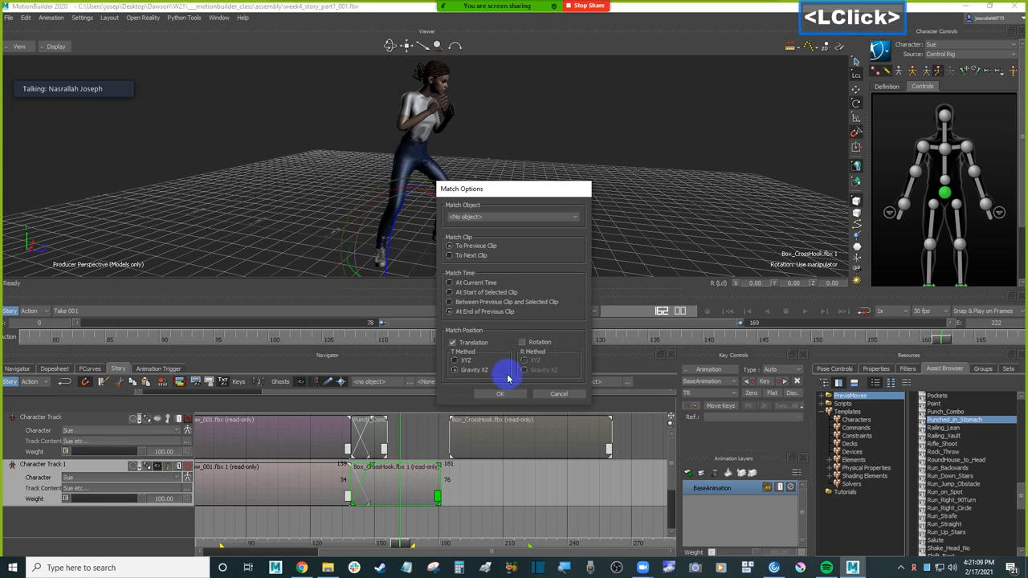
{"action": "left_click", "coordinate": [502, 218]}
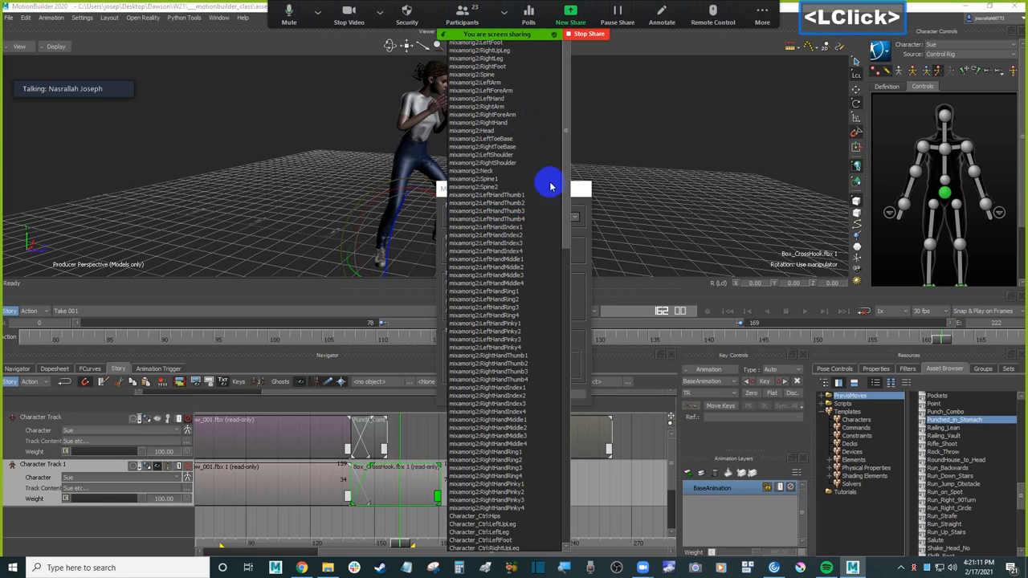
{"action": "left_click", "coordinate": [497, 517]}
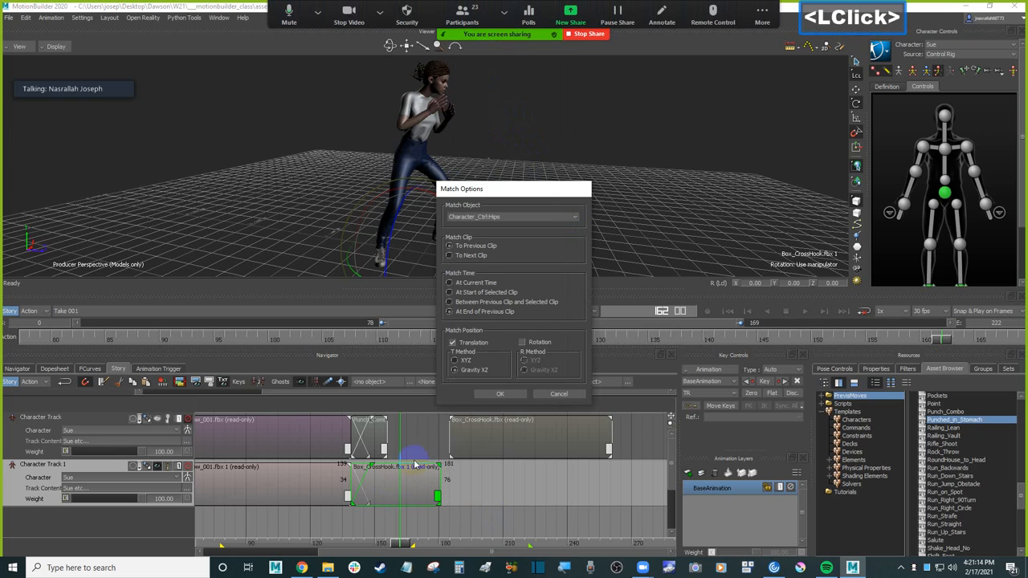
{"action": "left_click", "coordinate": [499, 393]}
{"action": "left_click_drag", "start_coordinate": [409, 546], "coordinate": [351, 540]}
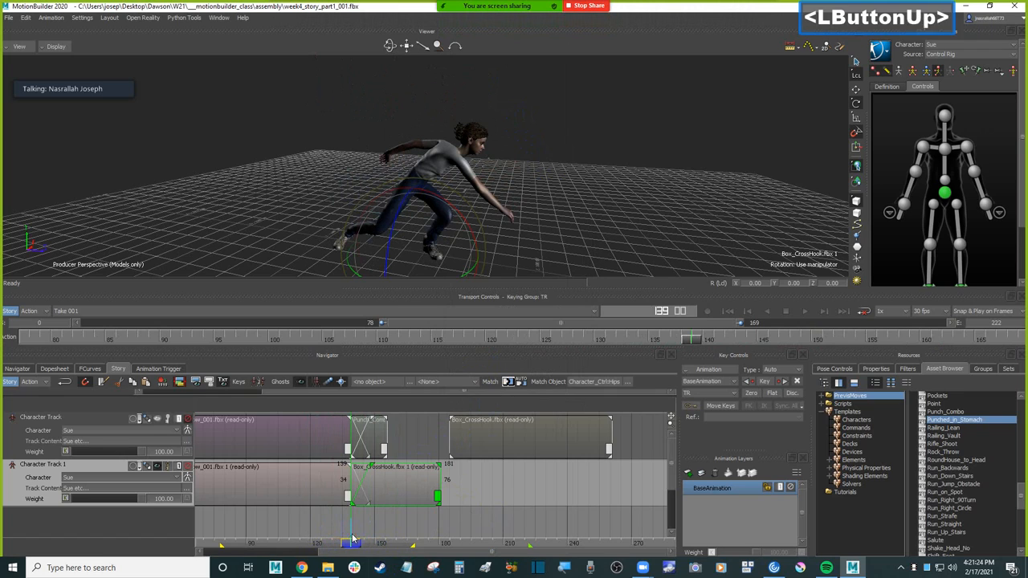
Step: Scrub the end of the throw and move the Box_CrossHook clip to start at frame 133, crossfading it with the throw
{"action": "left_click", "coordinate": [308, 490]}
{"action": "left_click_drag", "start_coordinate": [347, 498], "coordinate": [505, 518]}
{"action": "left_click_drag", "start_coordinate": [295, 520], "coordinate": [482, 521], "text": "ctrl"}
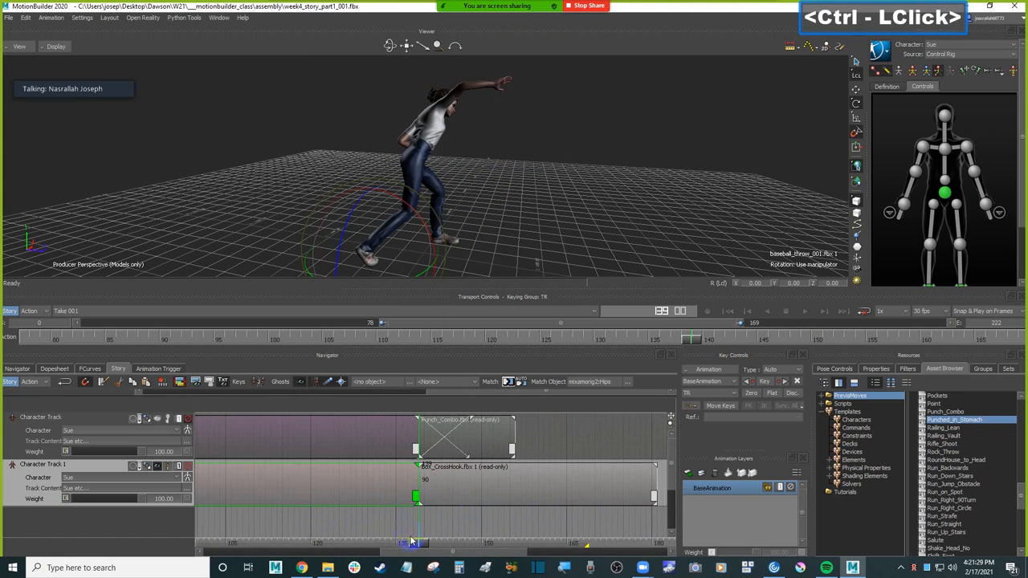
{"action": "left_click_drag", "start_coordinate": [424, 545], "coordinate": [381, 530]}
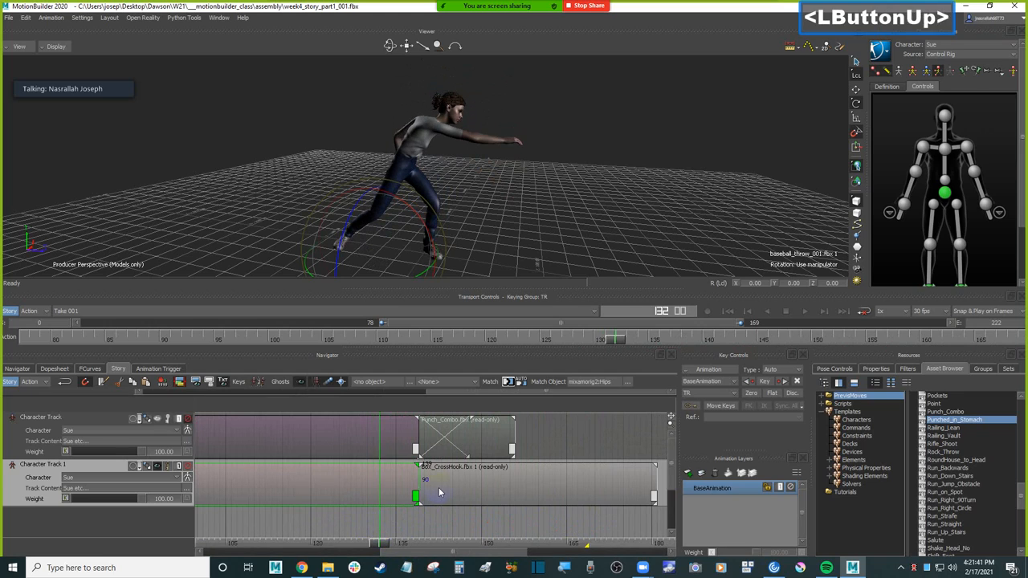
{"action": "left_click", "coordinate": [441, 492]}
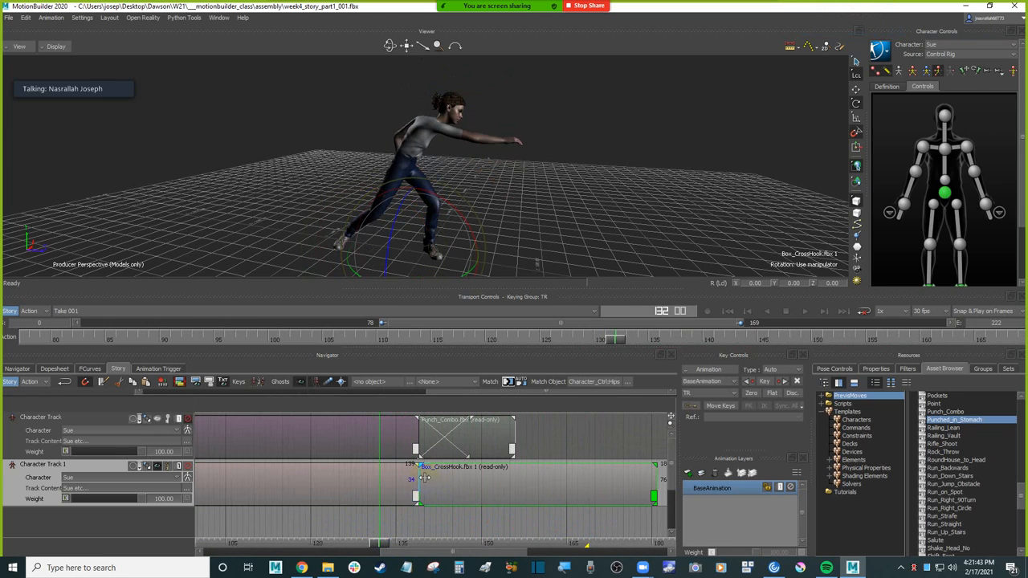
{"action": "left_click", "coordinate": [423, 532]}
{"action": "left_click_drag", "start_coordinate": [430, 532], "coordinate": [380, 530]}
{"action": "left_click", "coordinate": [441, 487]}
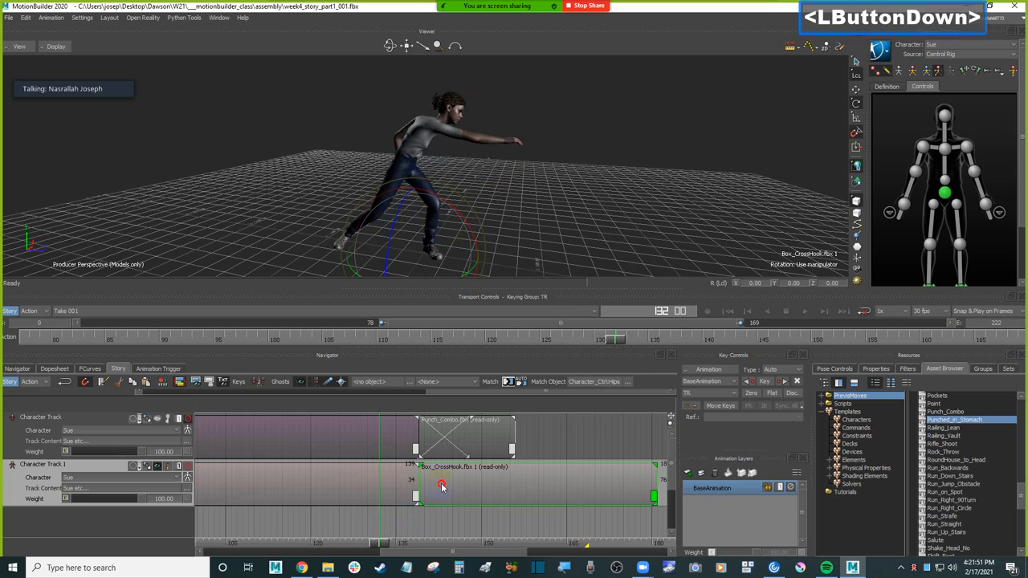
{"action": "left_click", "coordinate": [479, 485]}
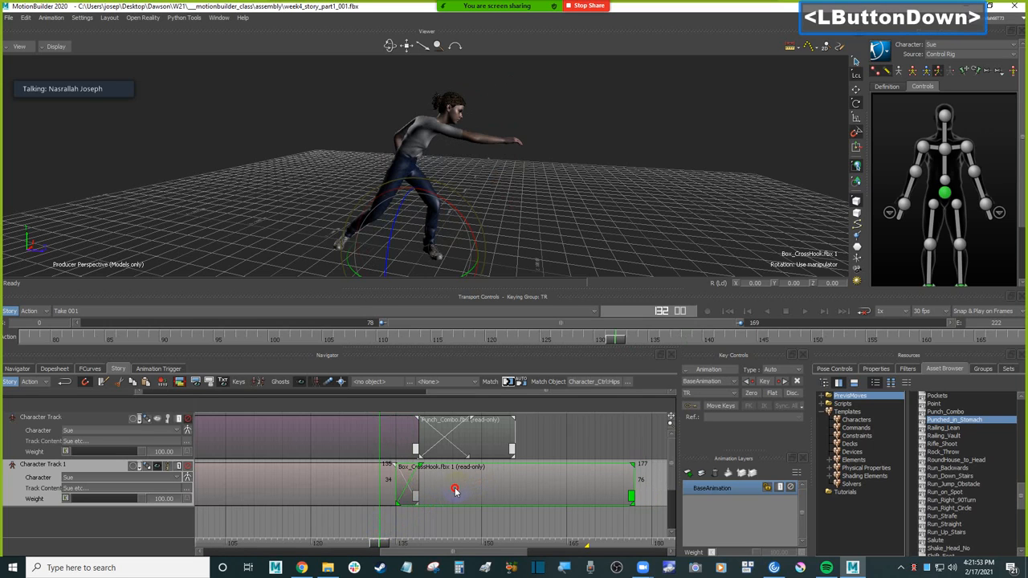
{"action": "left_click_drag", "start_coordinate": [378, 544], "coordinate": [401, 533]}
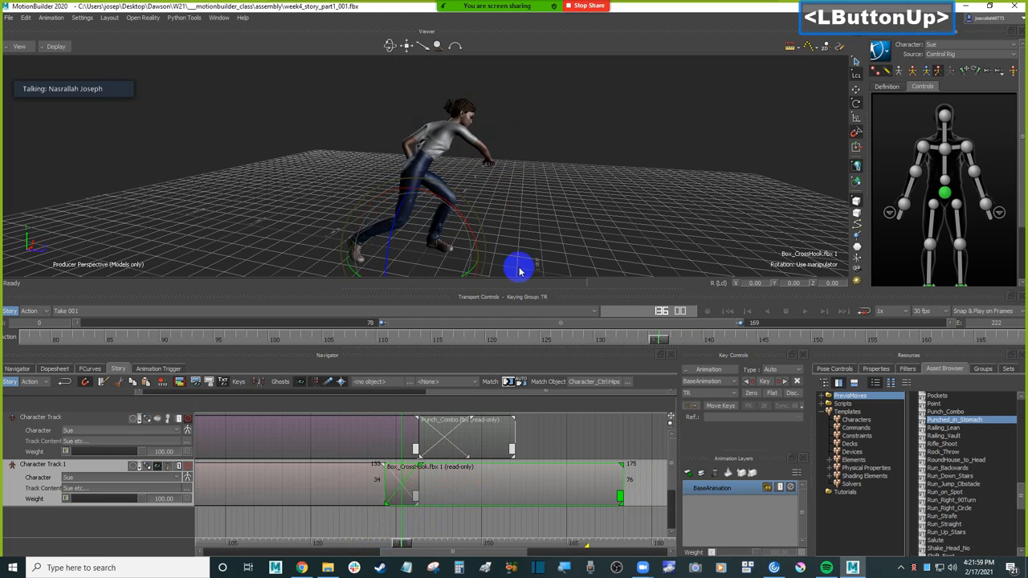
Step: Orbit around Sue to examine her pose at frame 136 inside the throw-to-cross-hook blend
{"action": "mouse_move", "coordinate": [555, 234]}
{"action": "left_mouse_down", "text": "shift"}
{"action": "mouse_move", "coordinate": [553, 193]}
{"action": "mouse_move", "coordinate": [549, 219]}
{"action": "left_mouse_up", "text": "shift"}
{"action": "left_click_drag", "start_coordinate": [447, 254], "coordinate": [431, 265]}
{"action": "left_click_drag", "start_coordinate": [520, 239], "coordinate": [467, 217], "text": "ctrl+shift"}
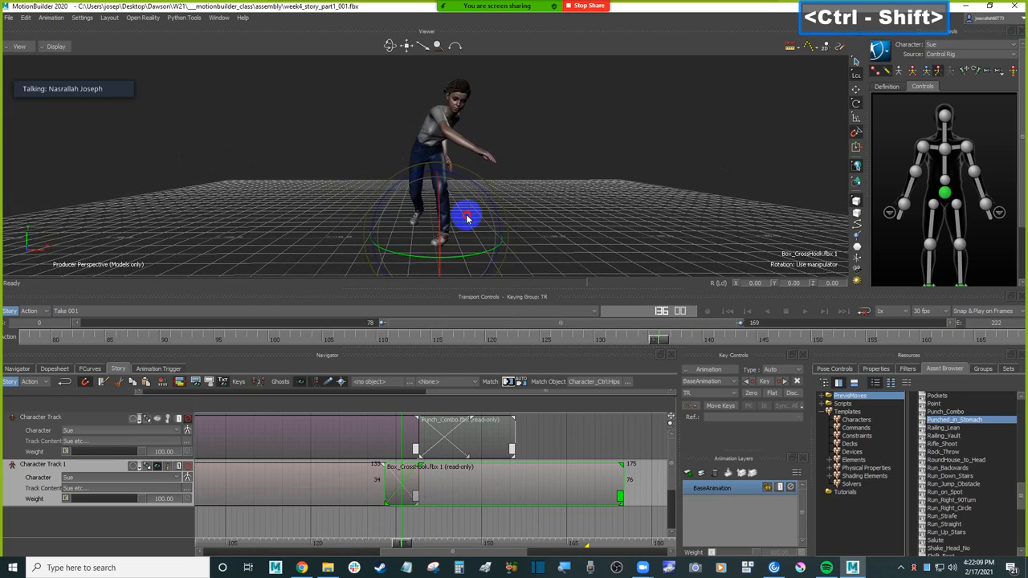
{"action": "left_click_drag", "start_coordinate": [542, 226], "coordinate": [601, 188], "text": "ctrl+shift"}
{"action": "key", "text": "ctrl+z"}
{"action": "key", "text": "ctrl+z"}
{"action": "double_click", "coordinate": [602, 188]}
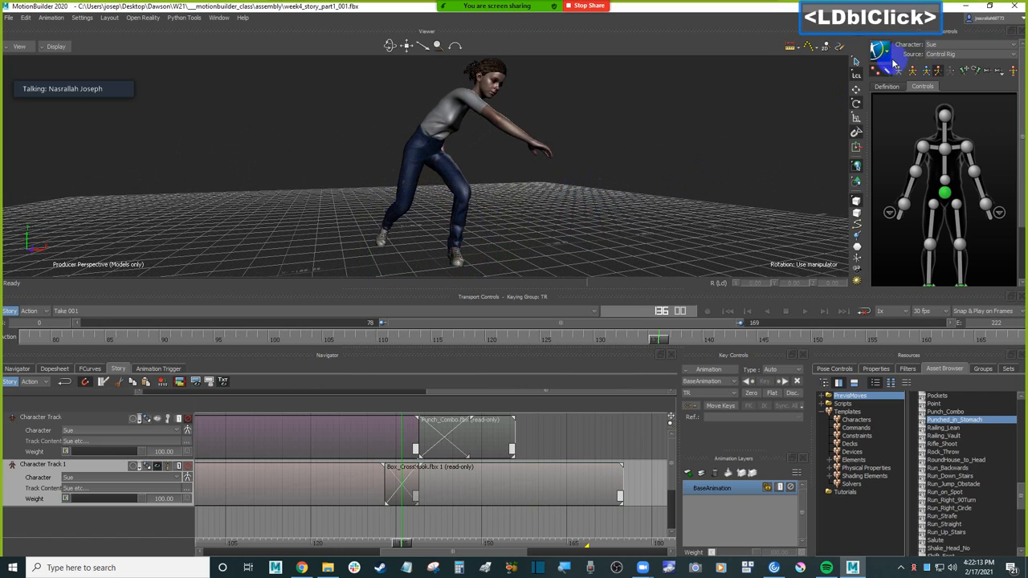
Step: Select the Box_CrossHook clip on the duplicate track and switch its rotation manipulator from local to global reference
{"action": "left_click", "coordinate": [857, 77]}
{"action": "left_click", "coordinate": [855, 74]}
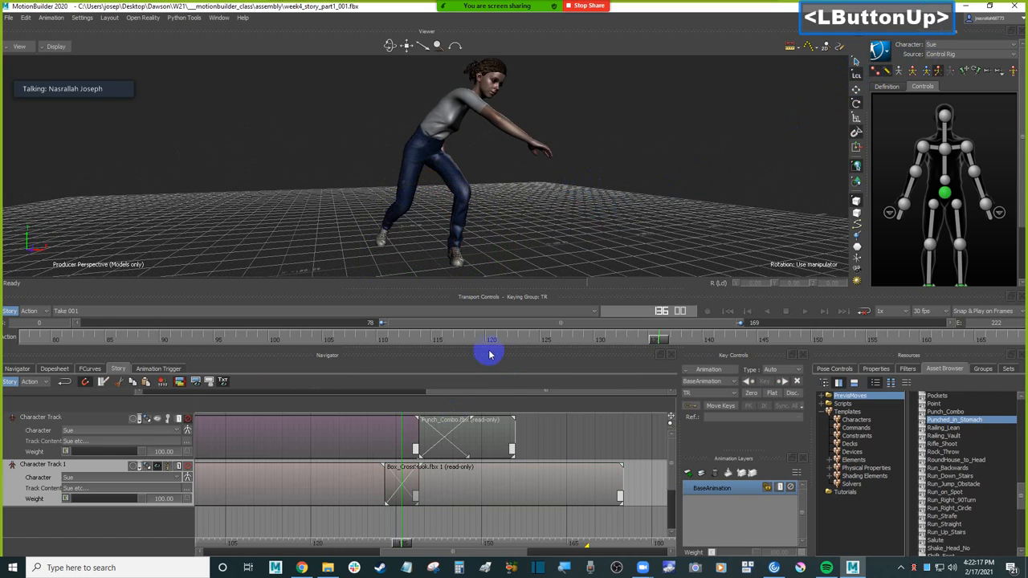
{"action": "left_click", "coordinate": [444, 493]}
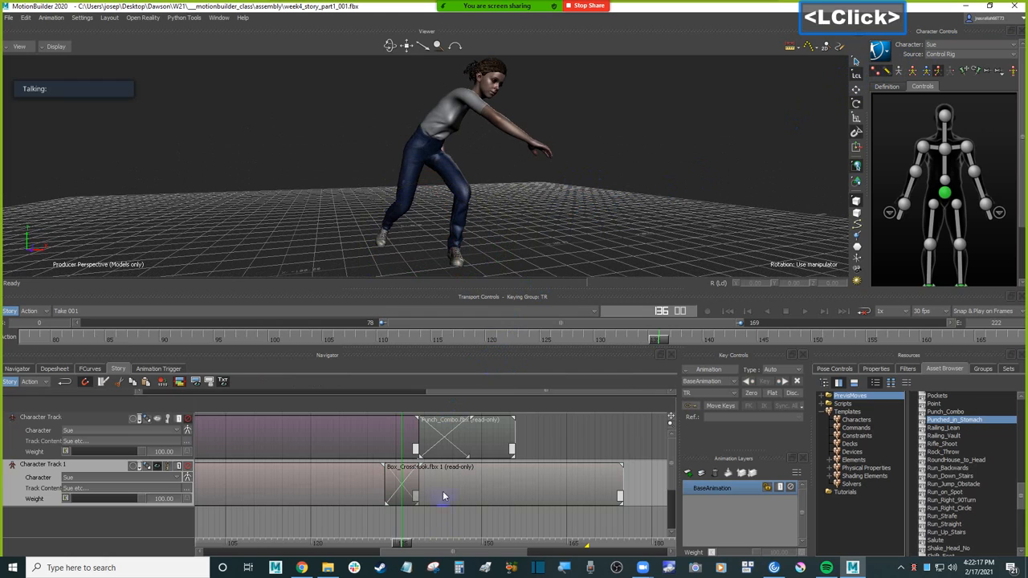
{"action": "left_click", "coordinate": [857, 75]}
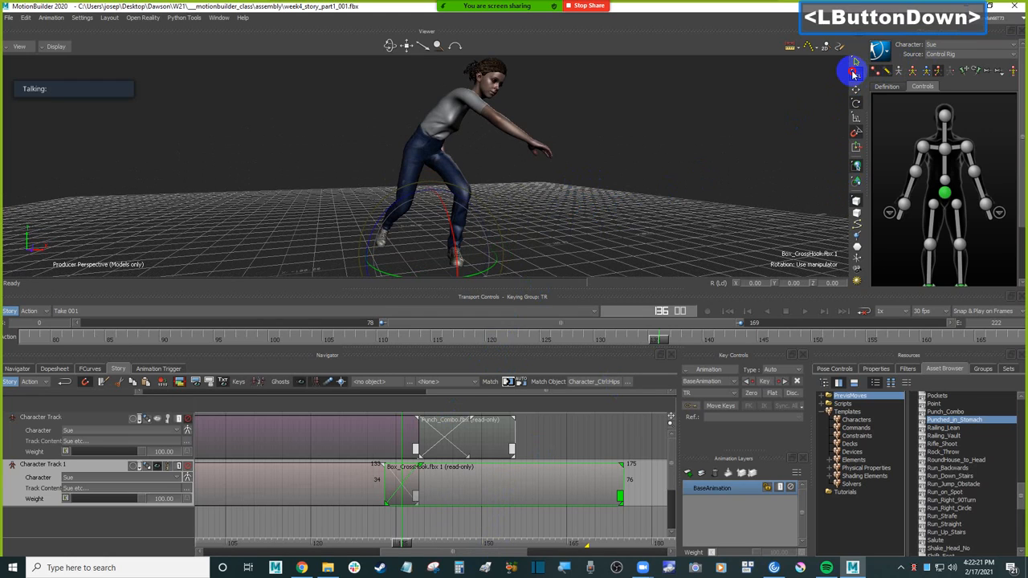
{"action": "left_click", "coordinate": [782, 102]}
{"action": "left_click", "coordinate": [856, 90]}
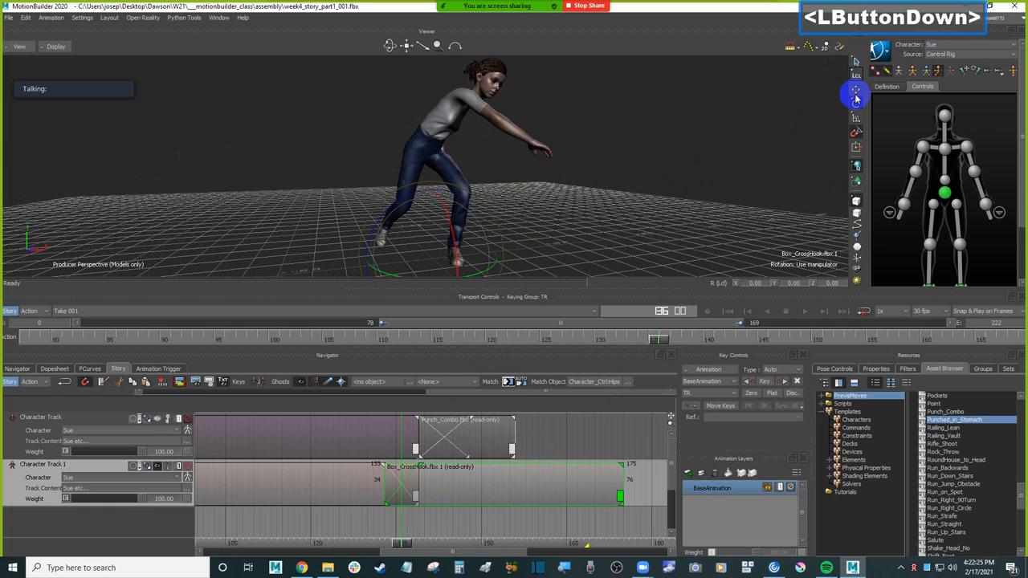
{"action": "left_click", "coordinate": [856, 105]}
{"action": "left_click", "coordinate": [856, 75]}
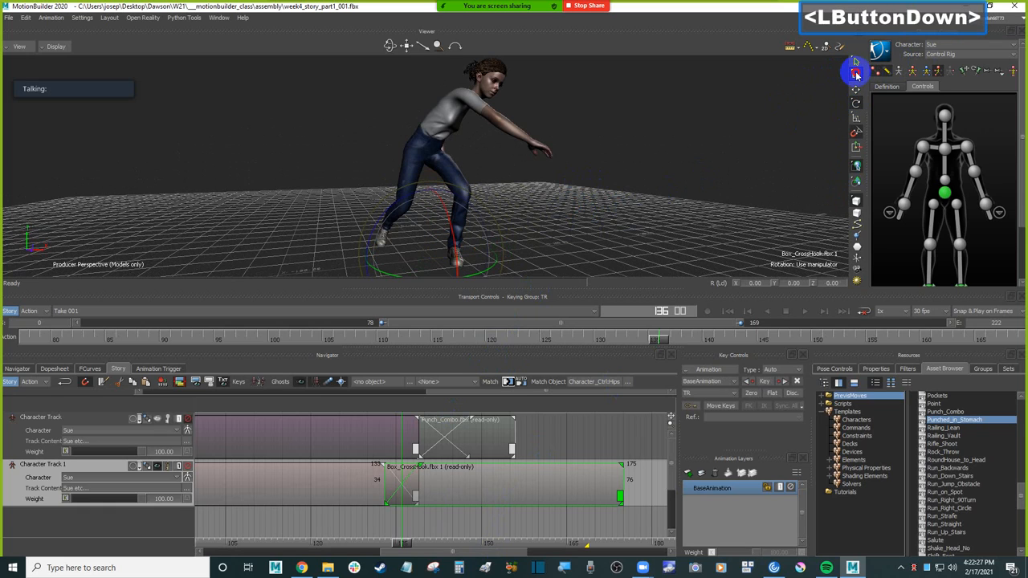
{"action": "left_click_drag", "start_coordinate": [856, 74], "coordinate": [859, 76]}
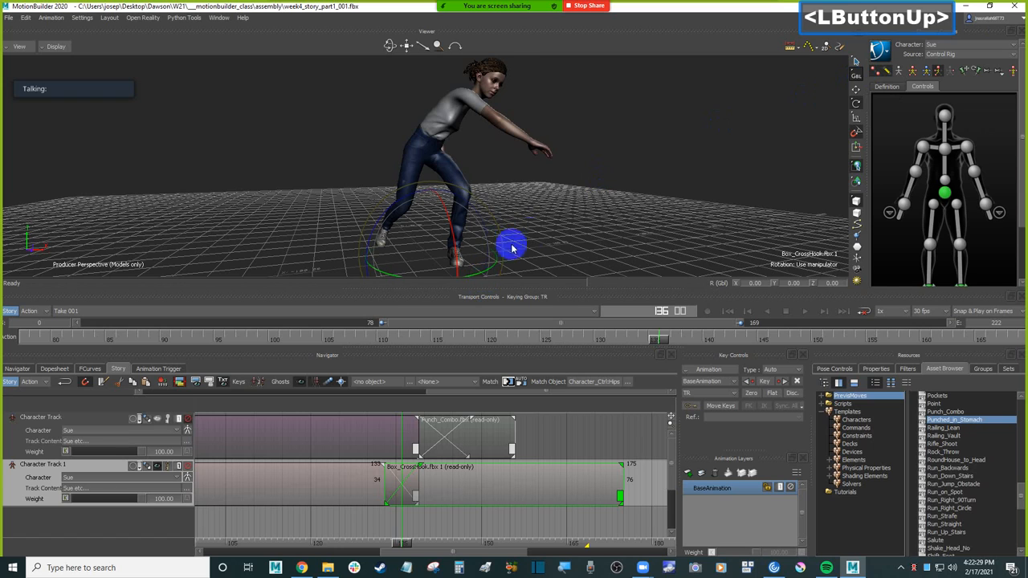
Step: Activate the translation manipulator for the Box_CrossHook clip, keeping the reference mode on global
{"action": "left_click_drag", "start_coordinate": [512, 247], "coordinate": [525, 230], "text": "shift"}
{"action": "left_click", "coordinate": [855, 90]}
{"action": "double_click", "coordinate": [856, 91]}
{"action": "left_click", "coordinate": [856, 92]}
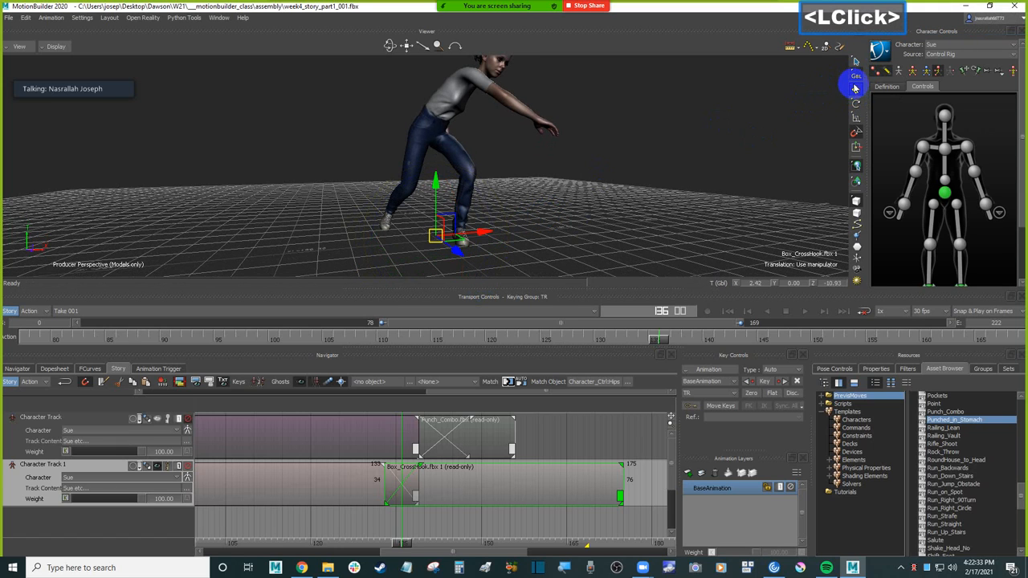
{"action": "left_click", "coordinate": [855, 93]}
{"action": "left_click", "coordinate": [856, 75]}
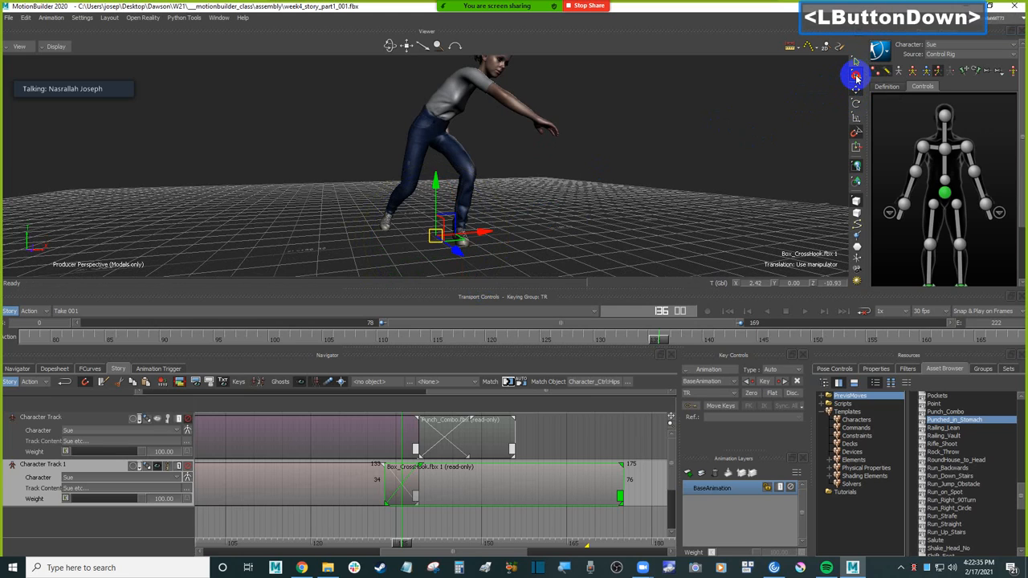
{"action": "left_click_drag", "start_coordinate": [856, 77], "coordinate": [855, 73]}
{"action": "left_click", "coordinate": [768, 127]}
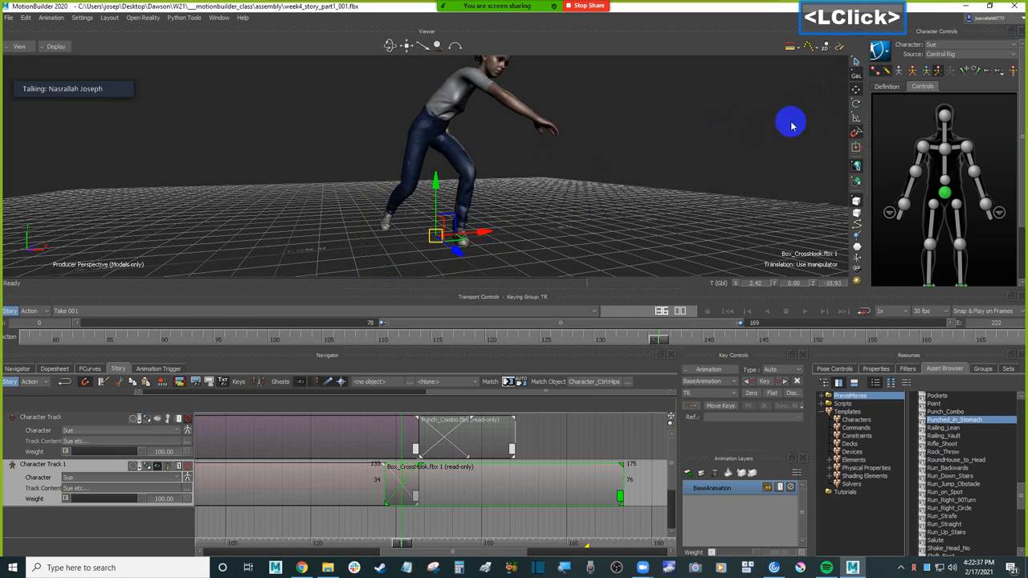
Step: Activate the Box_CrossHook clip's rotation manipulator and scrub to frame 139, orbiting to examine Sue's pose from above
{"action": "left_click", "coordinate": [856, 104]}
{"action": "left_click_drag", "start_coordinate": [470, 251], "coordinate": [516, 325]}
{"action": "mouse_move", "coordinate": [403, 542]}
{"action": "left_mouse_down"}
{"action": "mouse_move", "coordinate": [356, 543]}
{"action": "mouse_move", "coordinate": [442, 539]}
{"action": "mouse_move", "coordinate": [365, 531]}
{"action": "mouse_move", "coordinate": [416, 534]}
{"action": "left_mouse_up"}
{"action": "left_click_drag", "start_coordinate": [597, 151], "coordinate": [574, 181], "text": "ctrl+shift"}
{"action": "left_click", "coordinate": [442, 418], "text": "shift"}
{"action": "left_click", "coordinate": [637, 152]}
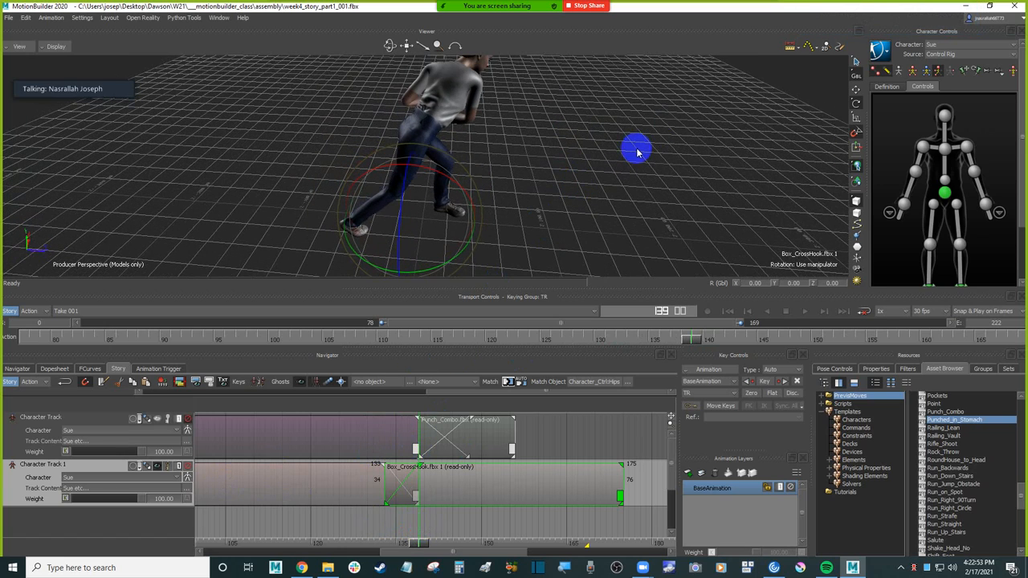
Step: Translate the Box_CrossHook clip along global Z to -14.44 at frame 139 to line Sue up with the throw
{"action": "left_click", "coordinate": [594, 190]}
{"action": "key", "text": "t"}
{"action": "left_click", "coordinate": [540, 476]}
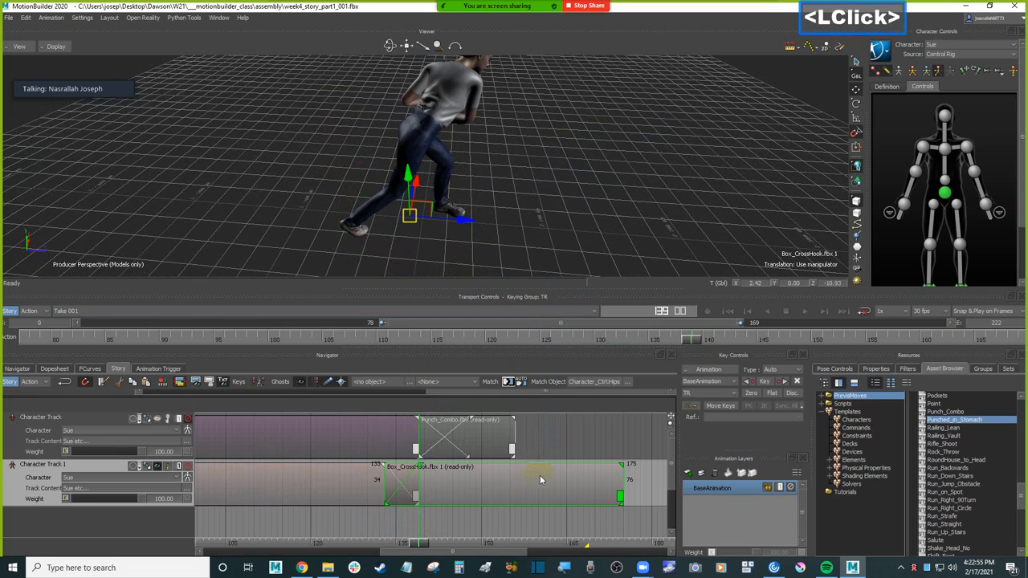
{"action": "left_click_drag", "start_coordinate": [464, 224], "coordinate": [464, 224]}
{"action": "left_click_drag", "start_coordinate": [484, 191], "coordinate": [535, 194], "text": "ctrl+shift"}
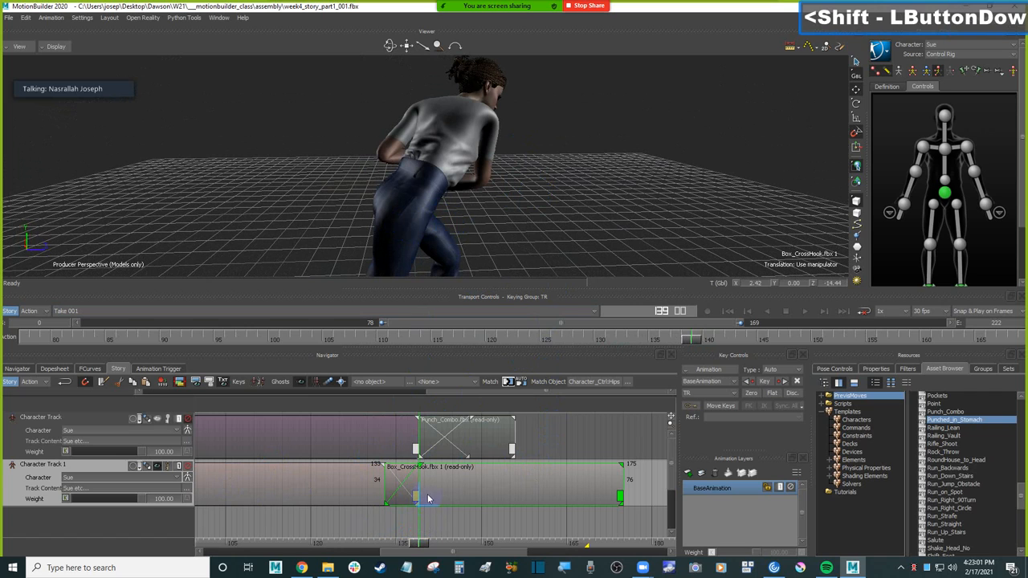
Step: Scrub the throw-to-cross-hook blend between frames 133 and 142, checking Sue's body motion from behind and from the side
{"action": "mouse_move", "coordinate": [417, 542]}
{"action": "left_mouse_down"}
{"action": "mouse_move", "coordinate": [374, 540]}
{"action": "mouse_move", "coordinate": [437, 537]}
{"action": "left_mouse_up"}
{"action": "left_click_drag", "start_coordinate": [584, 195], "coordinate": [606, 207], "text": "ctrl"}
{"action": "mouse_move", "coordinate": [431, 534]}
{"action": "left_mouse_down"}
{"action": "mouse_move", "coordinate": [330, 543]}
{"action": "mouse_move", "coordinate": [387, 527]}
{"action": "left_mouse_up"}
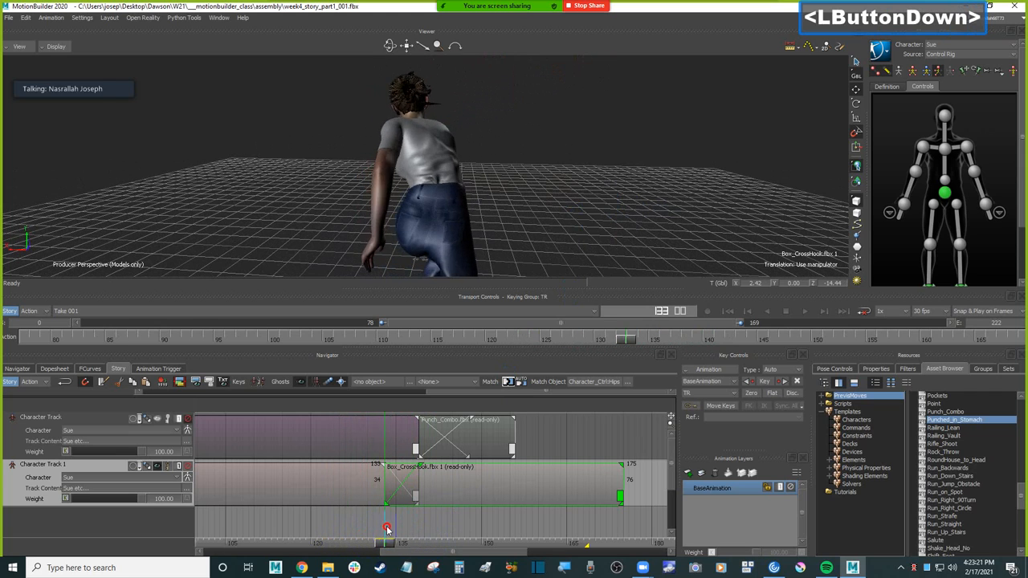
{"action": "left_click_drag", "start_coordinate": [380, 533], "coordinate": [391, 530]}
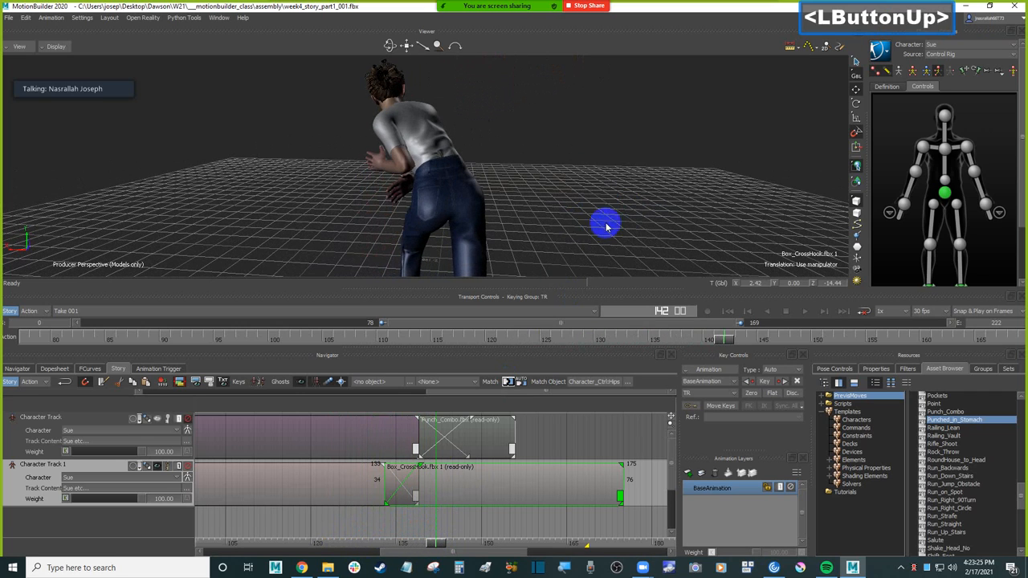
{"action": "left_click_drag", "start_coordinate": [574, 179], "coordinate": [581, 204], "text": "ctrl+shift"}
{"action": "left_click_drag", "start_coordinate": [519, 236], "coordinate": [506, 191], "text": "ctrl+shift"}
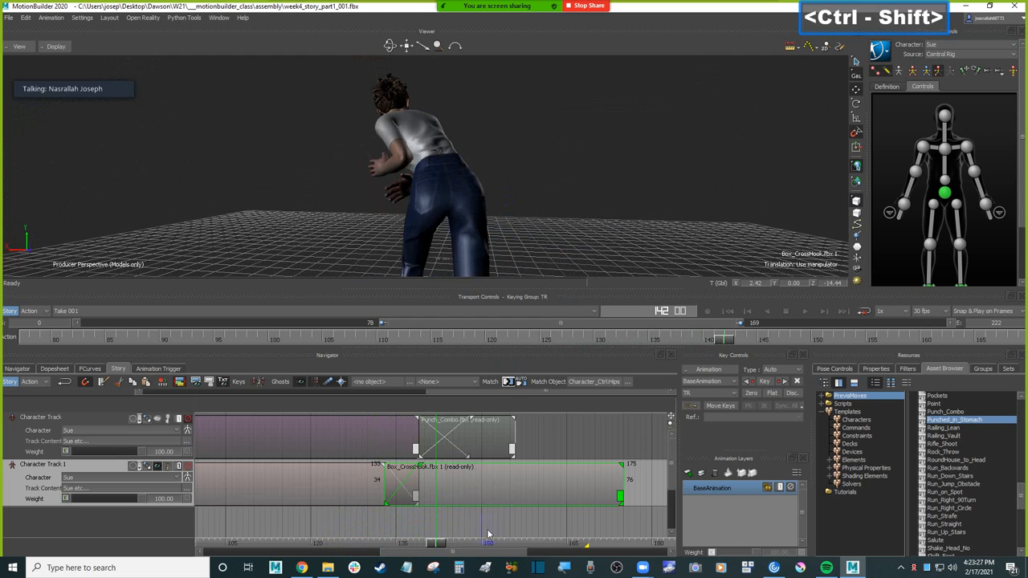
{"action": "mouse_move", "coordinate": [437, 549]}
{"action": "left_mouse_down"}
{"action": "mouse_move", "coordinate": [362, 539]}
{"action": "mouse_move", "coordinate": [384, 534]}
{"action": "left_mouse_up"}
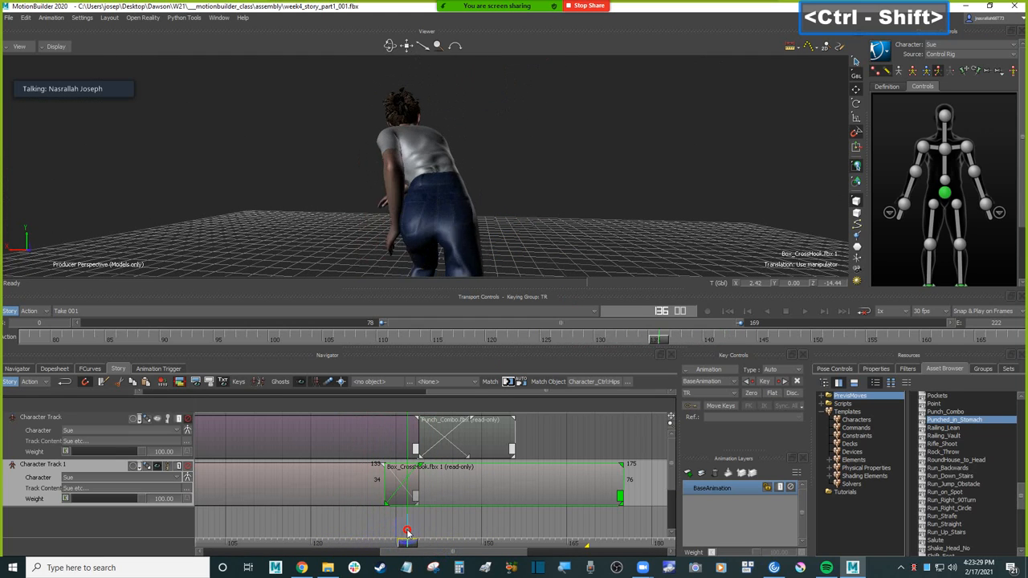
{"action": "left_click_drag", "start_coordinate": [425, 528], "coordinate": [433, 529]}
{"action": "left_click_drag", "start_coordinate": [554, 225], "coordinate": [518, 226], "text": "ctrl+shift"}
{"action": "mouse_move", "coordinate": [434, 542]}
{"action": "left_mouse_down"}
{"action": "mouse_move", "coordinate": [383, 533]}
{"action": "mouse_move", "coordinate": [432, 527]}
{"action": "left_mouse_up"}
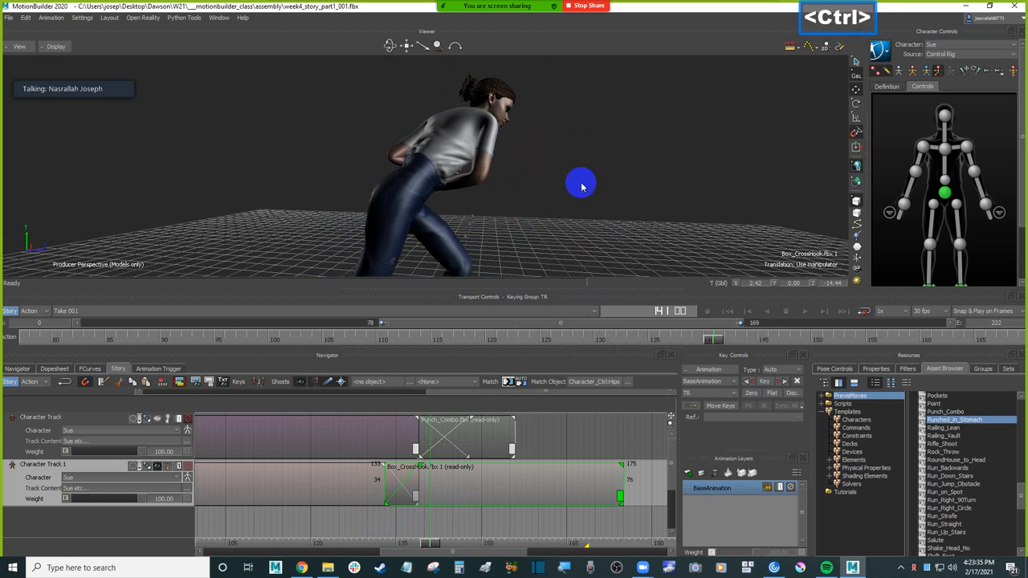
{"action": "left_click_drag", "start_coordinate": [583, 184], "coordinate": [546, 207], "text": "ctrl+shift"}
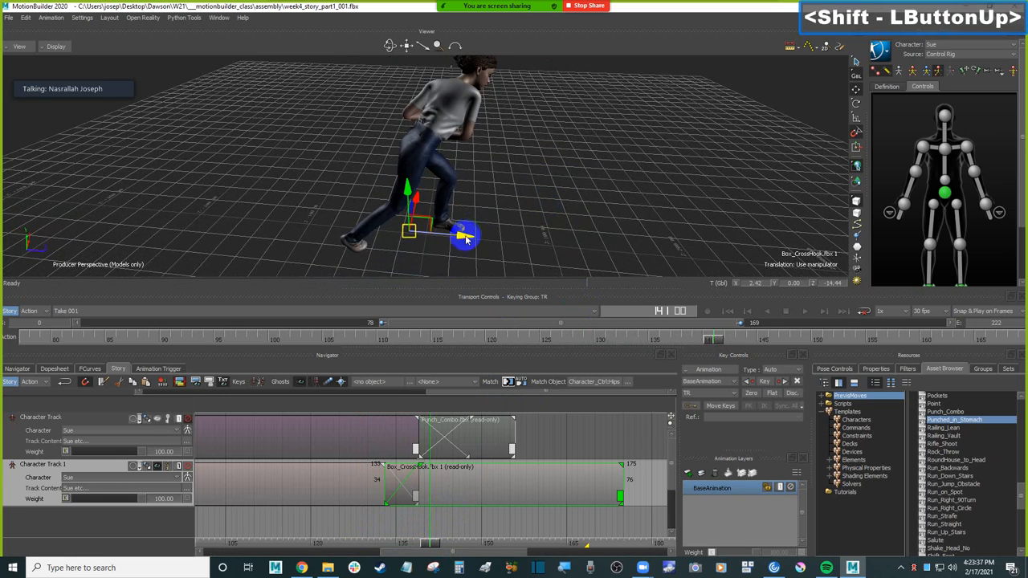
Step: Reposition the Box_CrossHook clip along global Z to -11.76, scrubbing the blend to check it through frame 150
{"action": "left_click_drag", "start_coordinate": [467, 237], "coordinate": [476, 238]}
{"action": "mouse_move", "coordinate": [431, 543]}
{"action": "left_mouse_down"}
{"action": "mouse_move", "coordinate": [355, 533]}
{"action": "mouse_move", "coordinate": [408, 535]}
{"action": "left_mouse_up"}
{"action": "left_click_drag", "start_coordinate": [475, 234], "coordinate": [470, 236]}
{"action": "mouse_move", "coordinate": [410, 554]}
{"action": "left_mouse_down"}
{"action": "mouse_move", "coordinate": [360, 541]}
{"action": "mouse_move", "coordinate": [480, 537]}
{"action": "left_mouse_up"}
{"action": "left_click_drag", "start_coordinate": [546, 229], "coordinate": [567, 216], "text": "ctrl+shift"}
{"action": "left_click_drag", "start_coordinate": [566, 216], "coordinate": [563, 205], "text": "ctrl"}
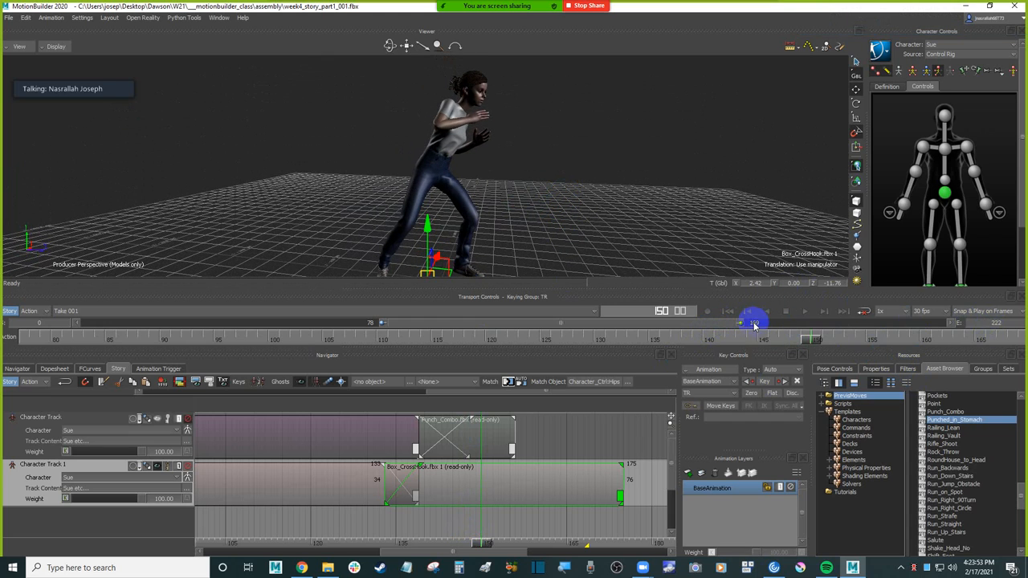
Step: Set the take's end frame to 175 and expand the visible timeline range to the full 0 to 175
{"action": "left_click", "coordinate": [999, 324]}
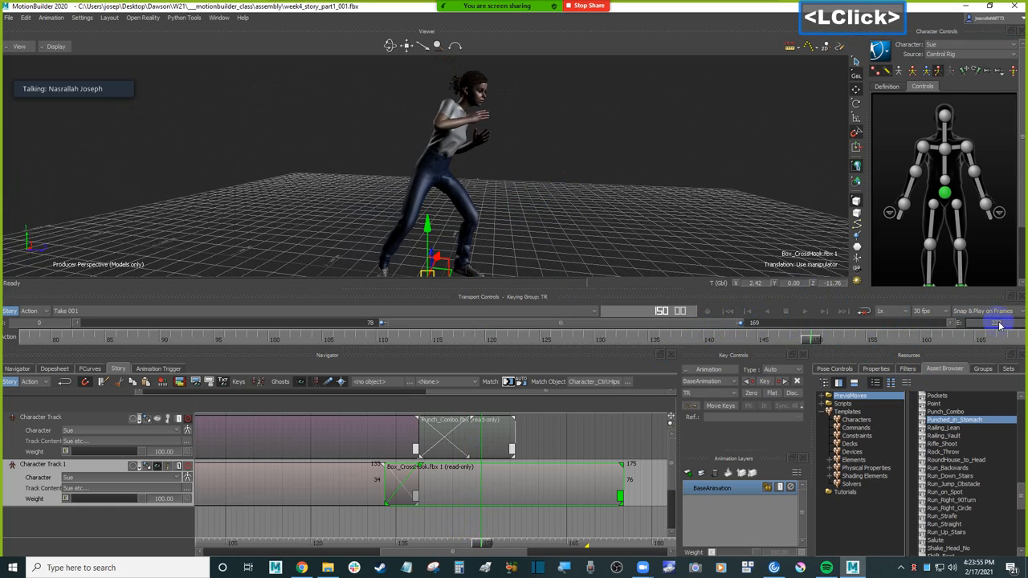
{"action": "type", "text": "175"}
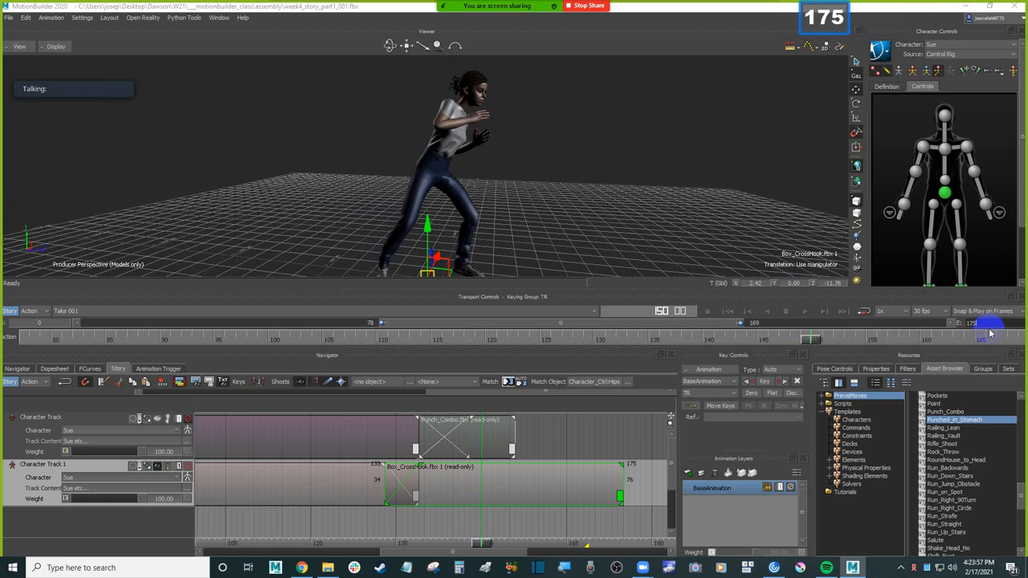
{"action": "key", "text": "Return"}
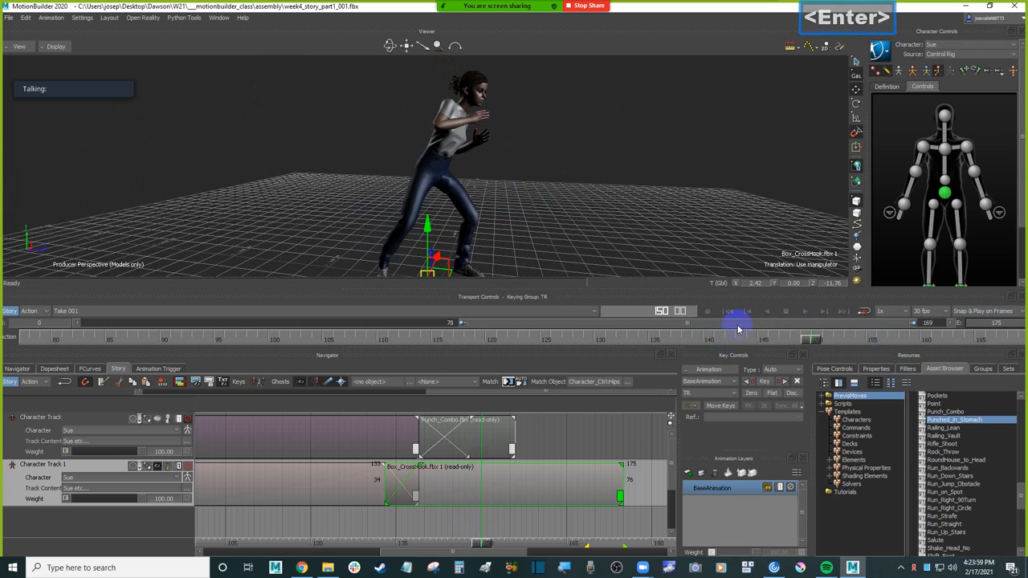
{"action": "double_click", "coordinate": [693, 325]}
Step: Deselect the clip and play the whole assembly from the first frame, repeating playback from an adjusted view
{"action": "left_click", "coordinate": [608, 167]}
{"action": "left_click_drag", "start_coordinate": [607, 167], "coordinate": [624, 213], "text": "ctrl"}
{"action": "scroll", "coordinate": [619, 212], "scroll_direction": "down", "scroll_amount": 2}
{"action": "key", "text": "ctrl+Home"}
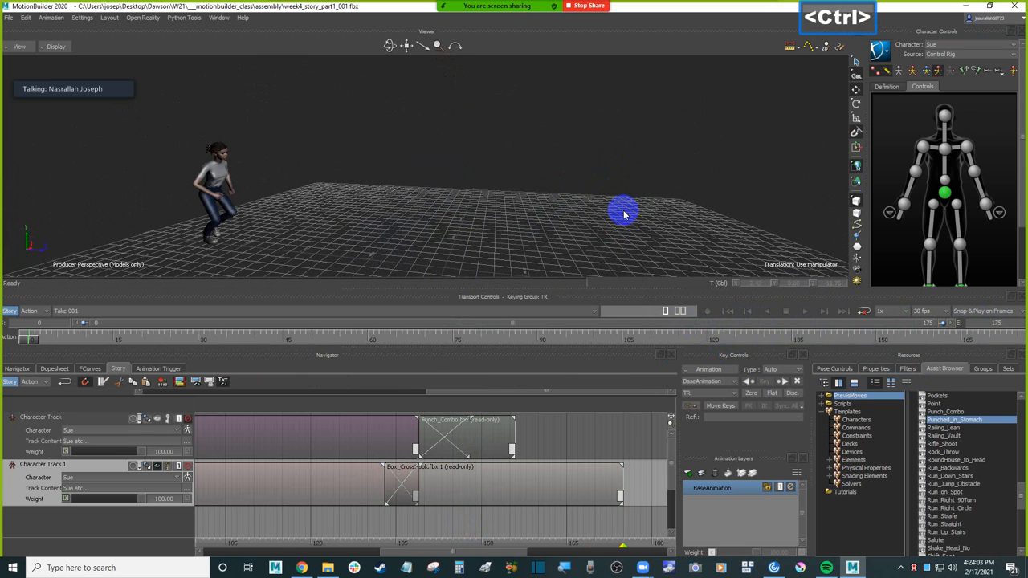
{"action": "key", "text": "ctrl+space"}
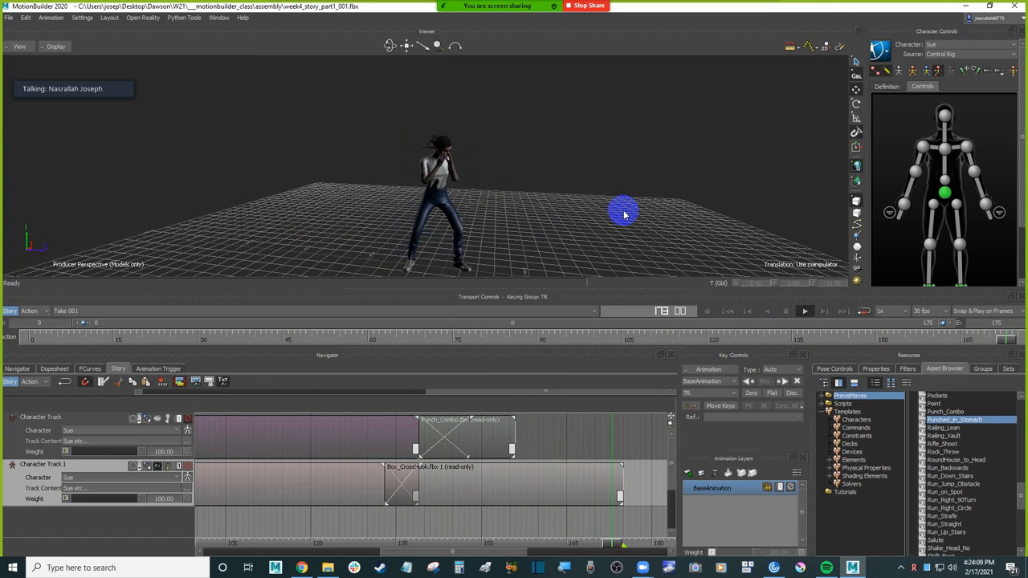
{"action": "left_click_drag", "start_coordinate": [624, 214], "coordinate": [654, 201], "text": "ctrl+shift"}
{"action": "left_click_drag", "start_coordinate": [628, 235], "coordinate": [533, 168], "text": "ctrl"}
{"action": "left_click_drag", "start_coordinate": [482, 126], "coordinate": [605, 200], "text": "shift"}
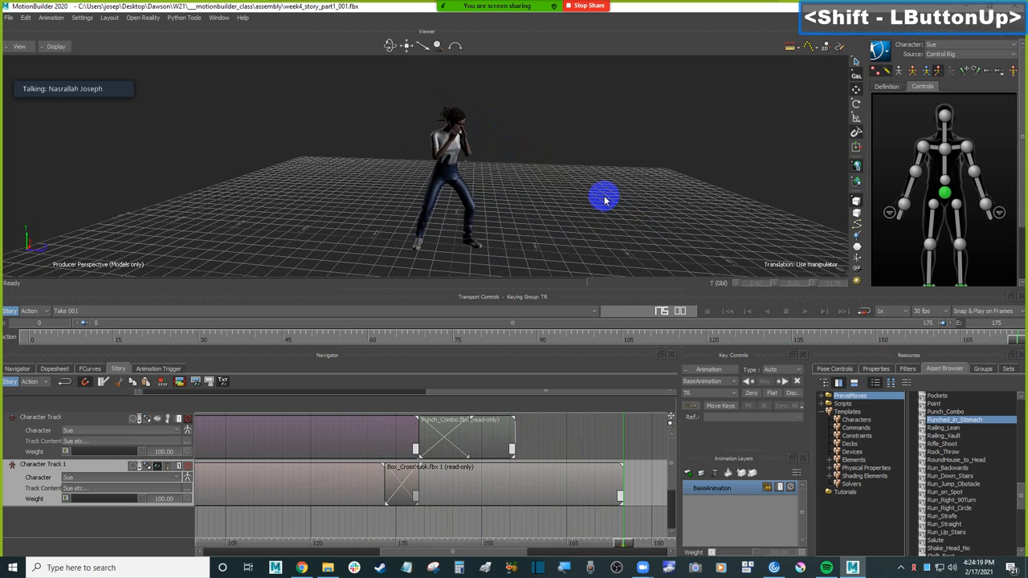
{"action": "key", "text": "ctrl+space"}
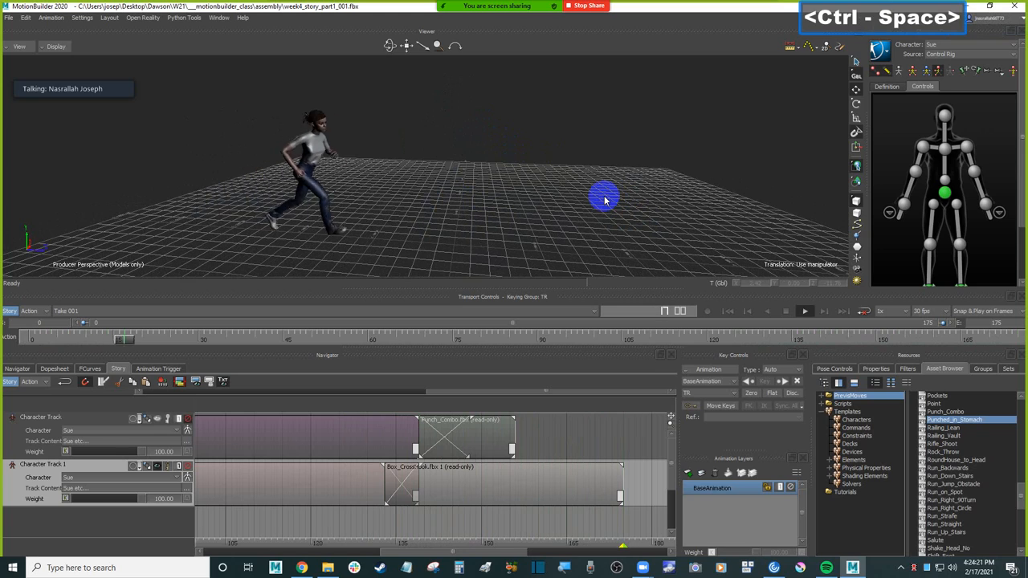
{"action": "key", "text": "ctrl+space"}
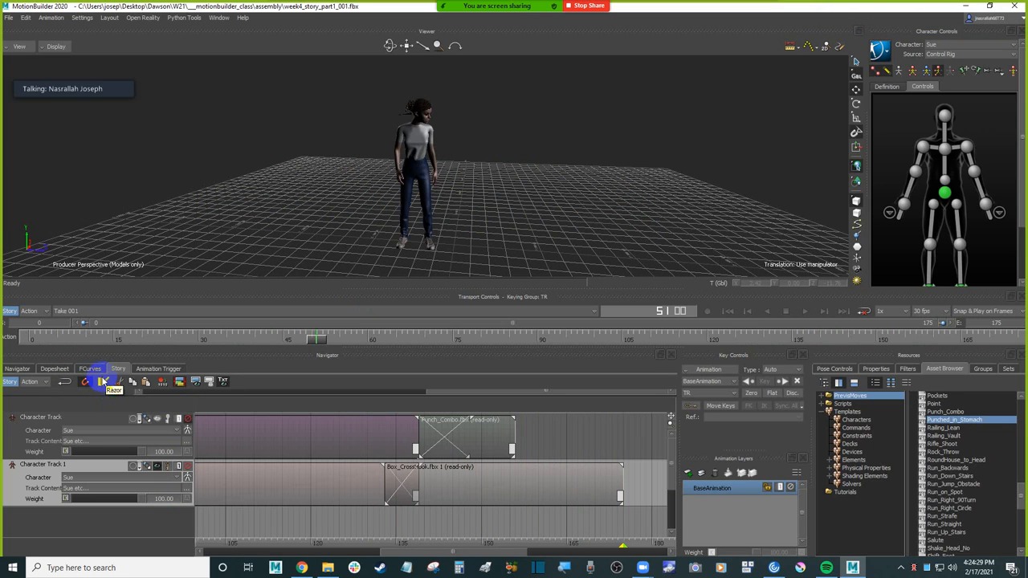
Step: Show the full clip sequence on both Story tracks and examine Sue in the viewer at frame 51
{"action": "left_click", "coordinate": [483, 484]}
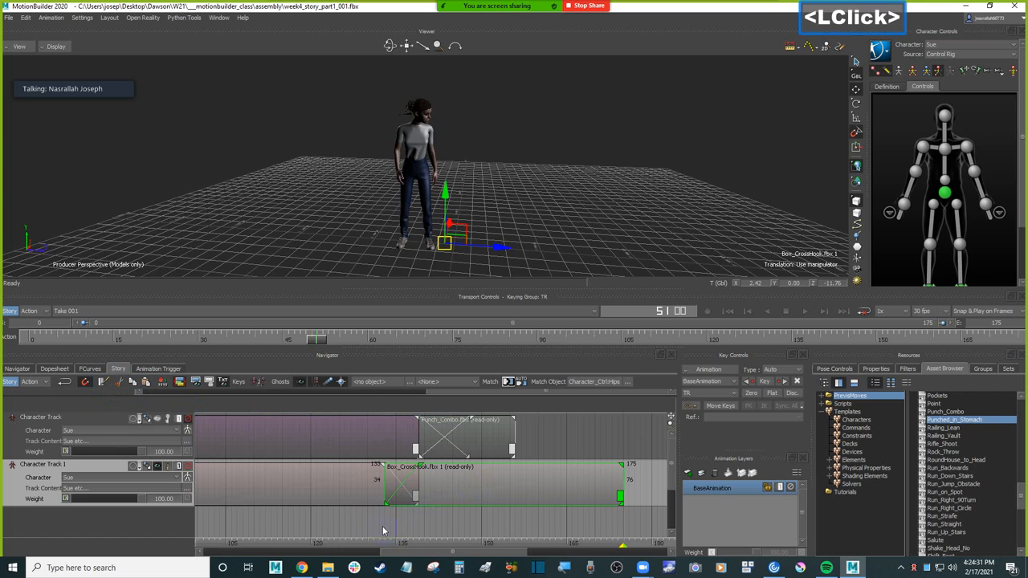
{"action": "left_click_drag", "start_coordinate": [396, 526], "coordinate": [280, 544], "text": "ctrl"}
{"action": "left_click_drag", "start_coordinate": [394, 524], "coordinate": [329, 523], "text": "ctrl"}
{"action": "left_click_drag", "start_coordinate": [427, 523], "coordinate": [396, 535], "text": "ctrl"}
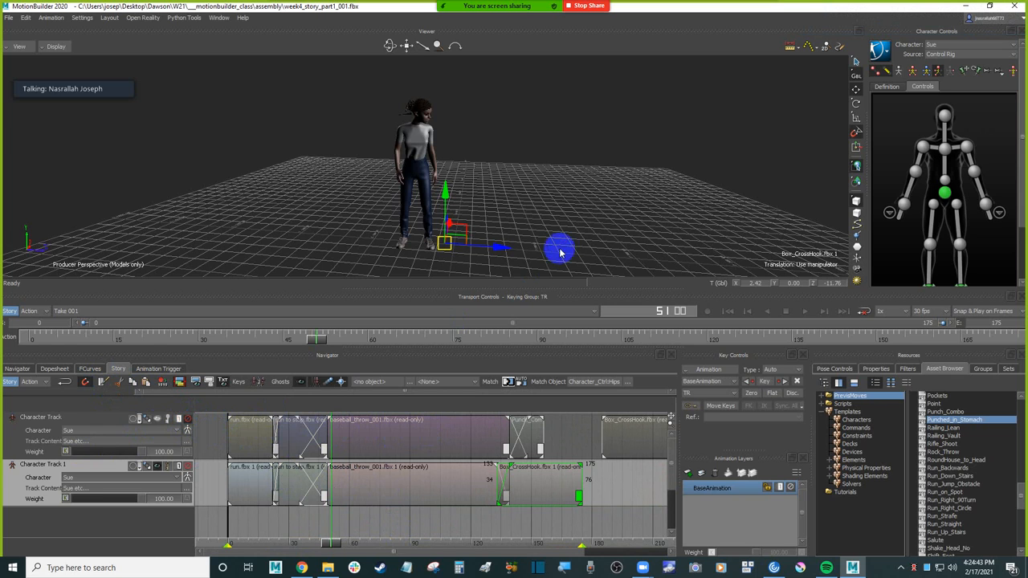
{"action": "double_click", "coordinate": [574, 209]}
{"action": "left_click_drag", "start_coordinate": [576, 209], "coordinate": [604, 239], "text": "ctrl"}
{"action": "left_click_drag", "start_coordinate": [603, 238], "coordinate": [639, 217], "text": "shift"}
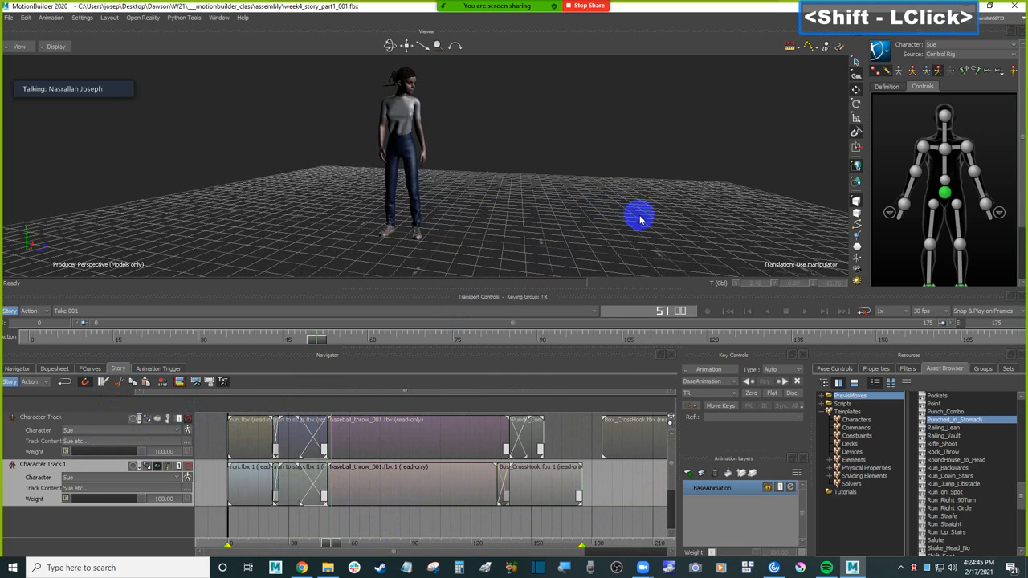
{"action": "left_click", "coordinate": [630, 185]}
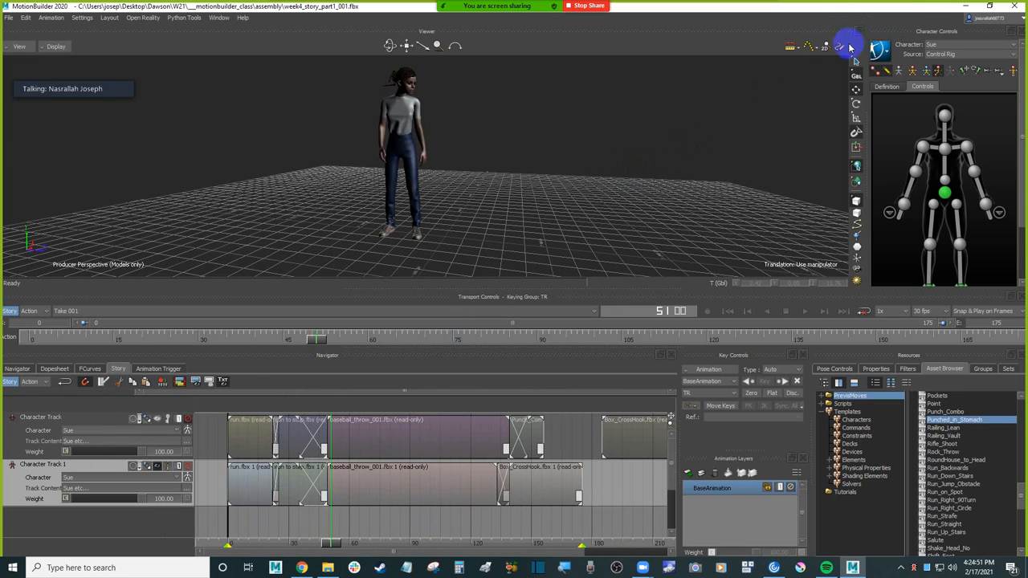
Step: Switch Sue's Control Rig to full body keying mode and select the head effector
{"action": "left_click", "coordinate": [882, 55]}
{"action": "mouse_move", "coordinate": [904, 111]}
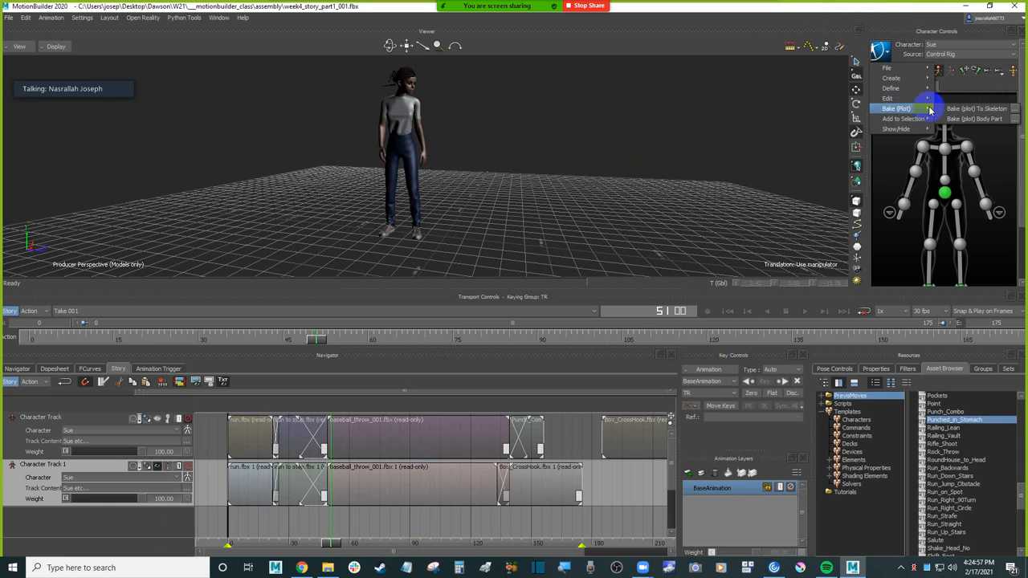
{"action": "left_click", "coordinate": [974, 120]}
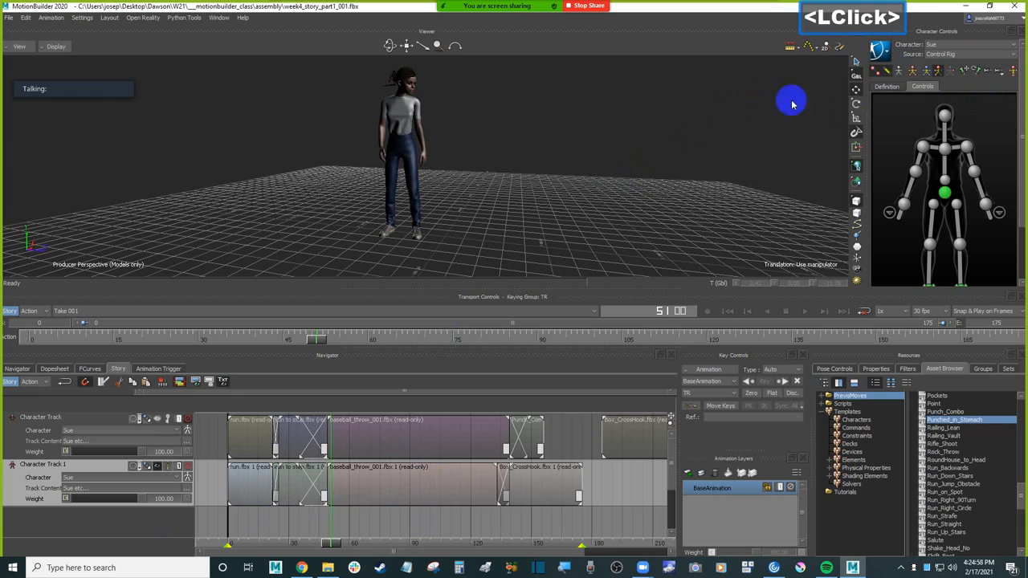
{"action": "left_click", "coordinate": [913, 71]}
{"action": "left_click", "coordinate": [945, 121]}
Step: Bake (plot) Sue's Story animation to the Control Rig, plotting on frame at 30 FPS with the Unroll rotation filter
{"action": "left_click", "coordinate": [879, 50]}
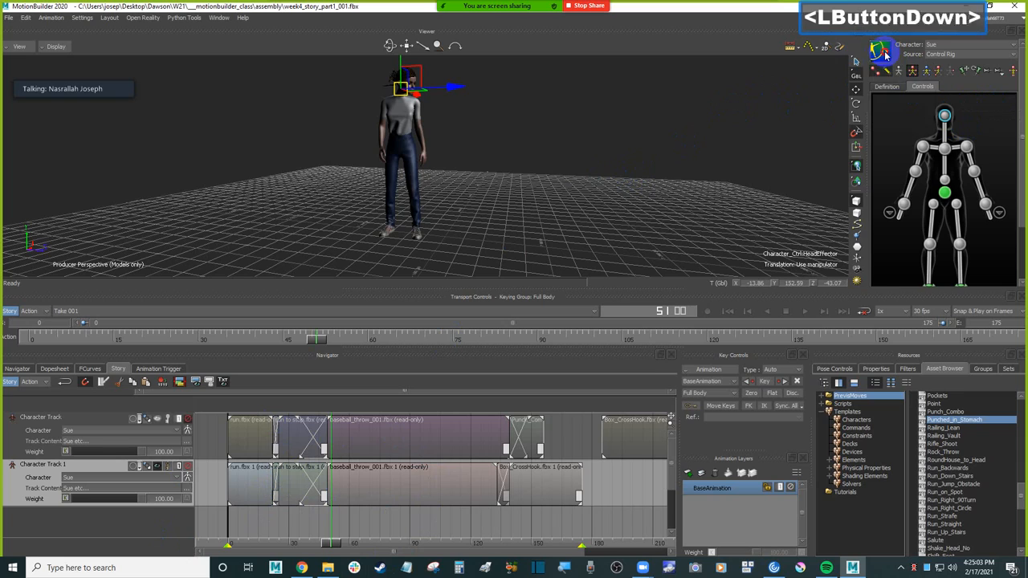
{"action": "mouse_move", "coordinate": [915, 111]}
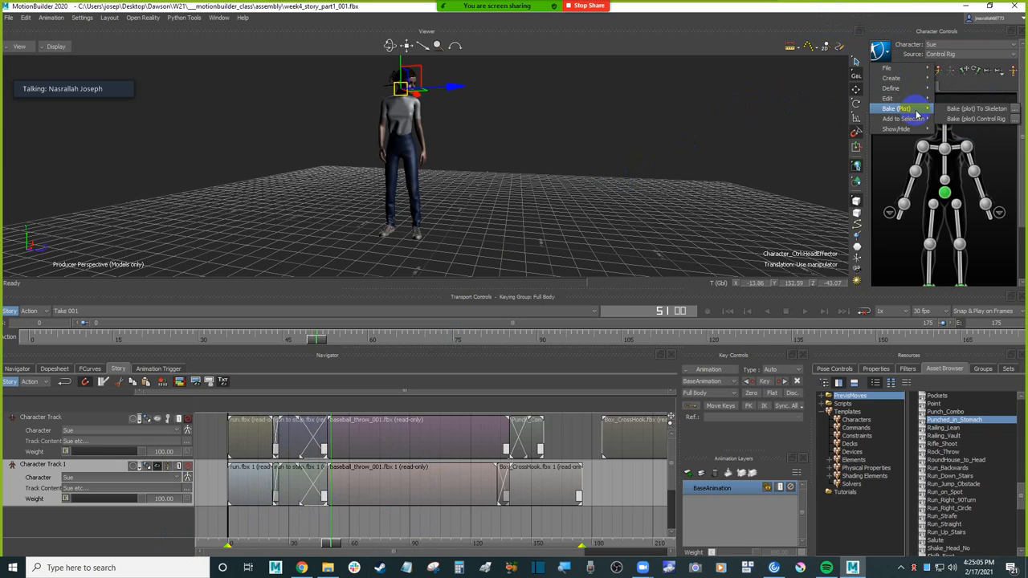
{"action": "left_click", "coordinate": [1015, 120]}
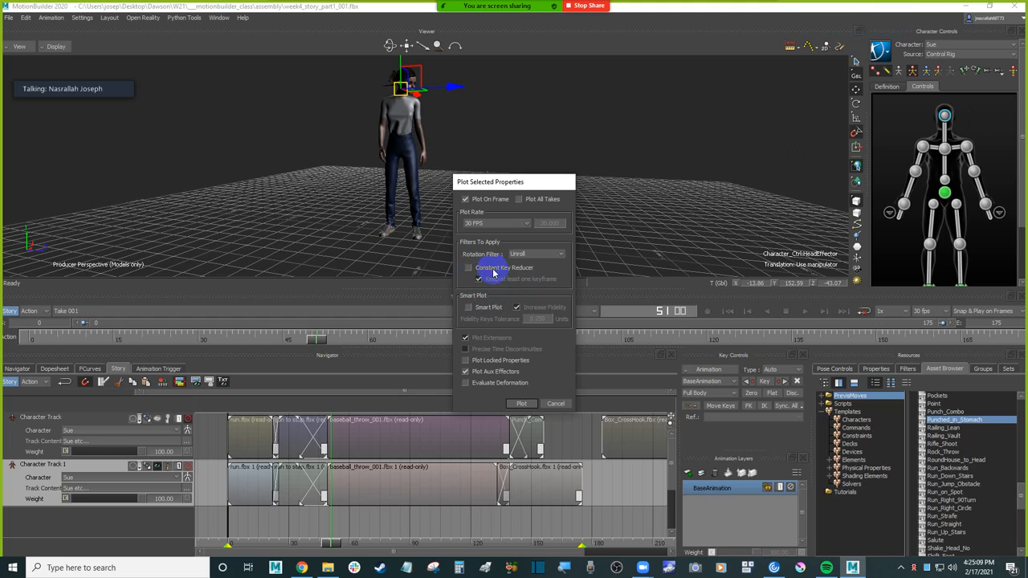
{"action": "left_click", "coordinate": [521, 403]}
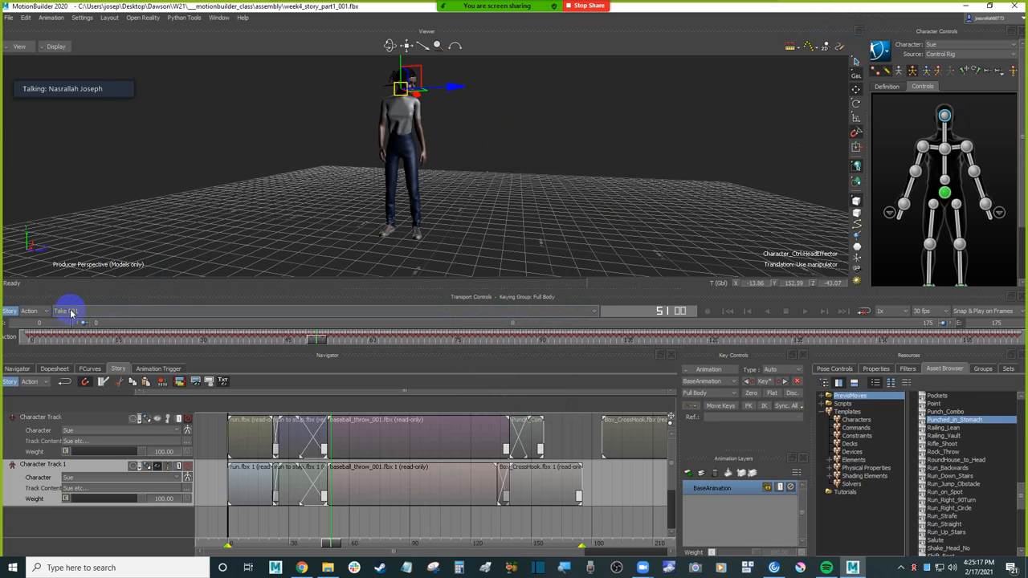
Step: Turn off Story mode and play the baked Control Rig animation from the first frame
{"action": "left_click", "coordinate": [10, 316]}
{"action": "left_click_drag", "start_coordinate": [126, 149], "coordinate": [149, 185]}
{"action": "left_click", "coordinate": [674, 153]}
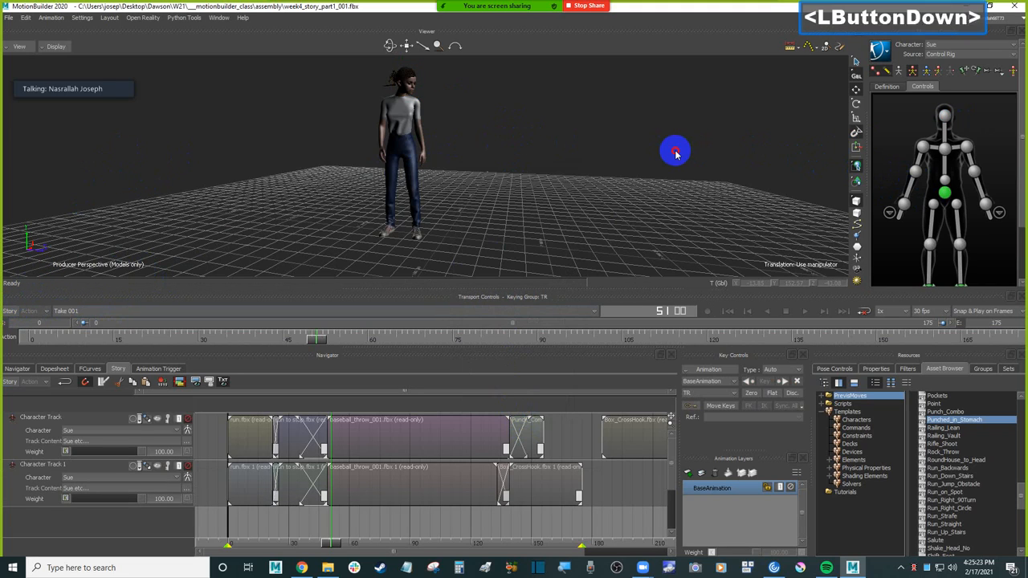
{"action": "key", "text": "ctrl+space"}
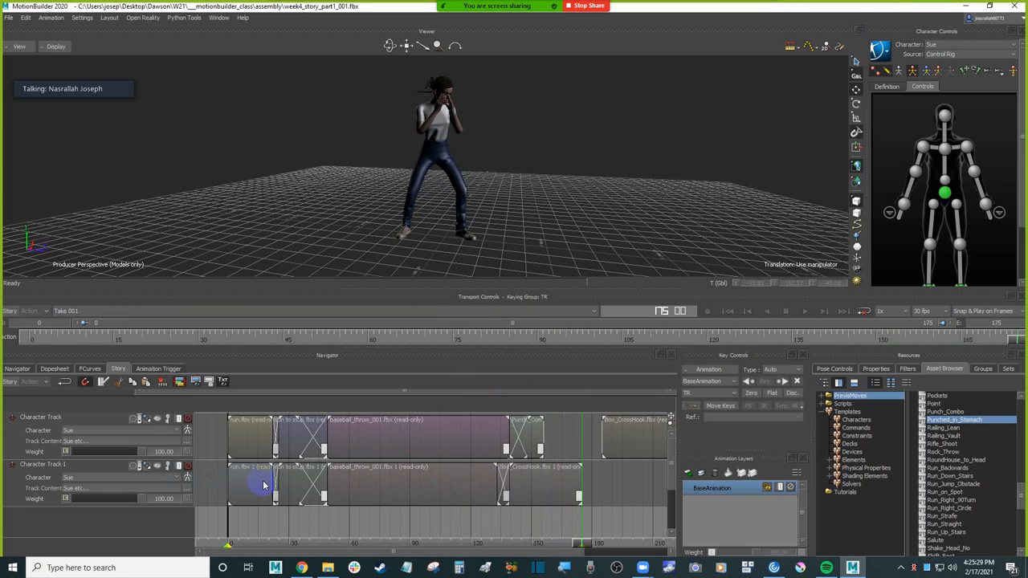
{"action": "key", "text": "ctrl"}
{"action": "key", "text": "ctrl+Home"}
{"action": "key", "text": "ctrl+space"}
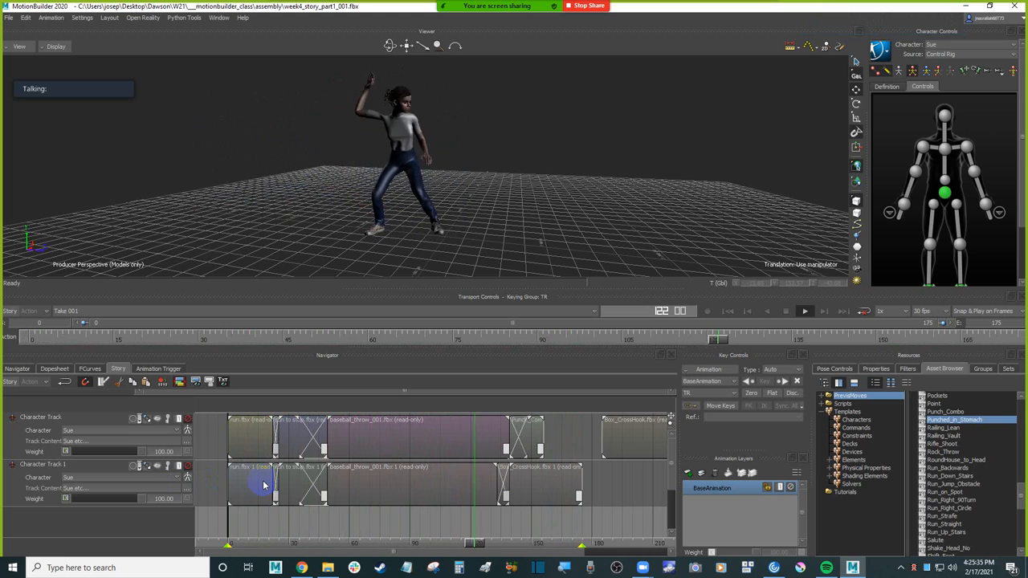
{"action": "key", "text": "ctrl+Home"}
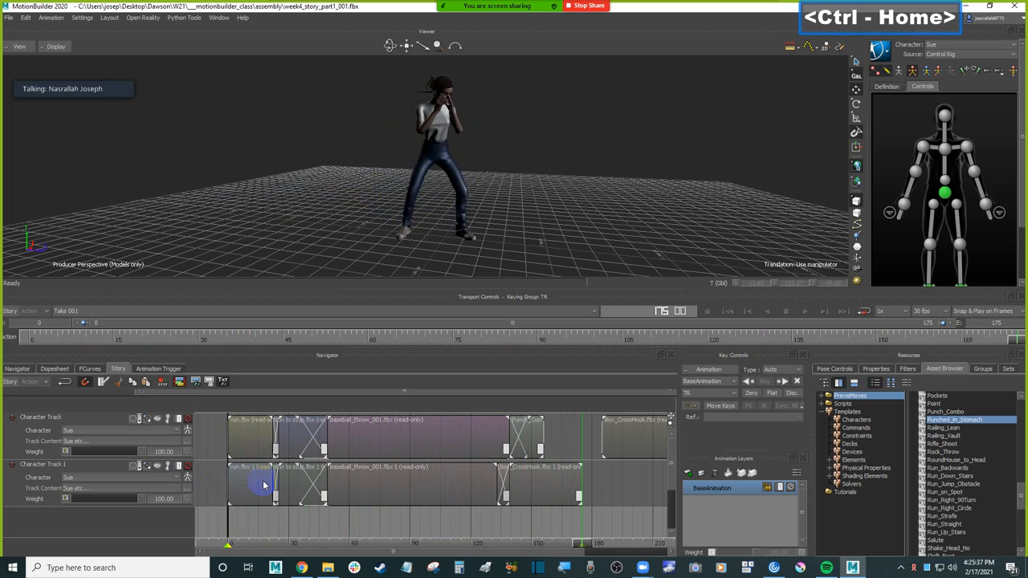
{"action": "left_click", "coordinate": [378, 181]}
{"action": "left_click_drag", "start_coordinate": [378, 180], "coordinate": [404, 202], "text": "ctrl"}
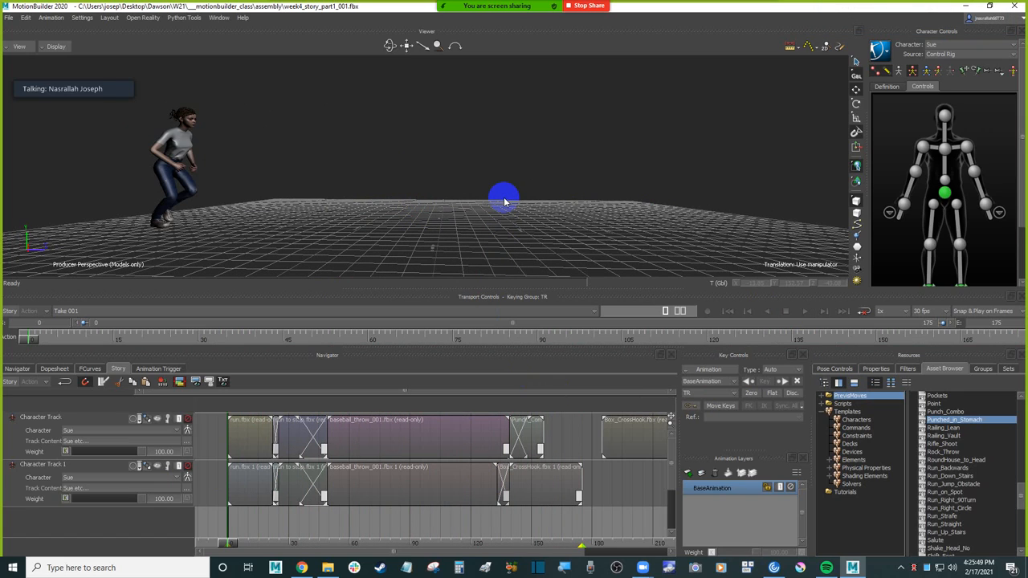
{"action": "left_click", "coordinate": [482, 201]}
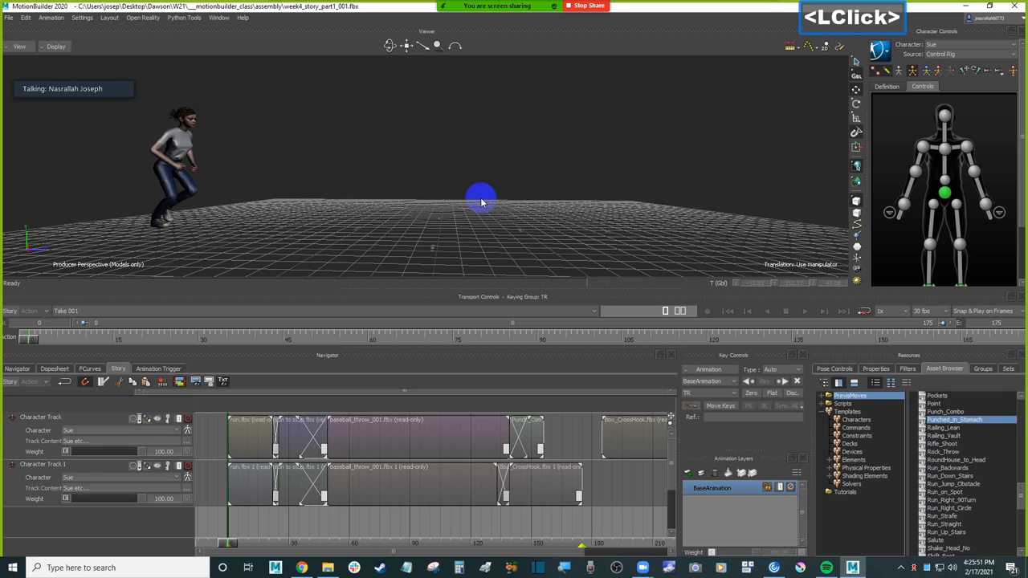
{"action": "left_click_drag", "start_coordinate": [458, 215], "coordinate": [471, 189], "text": "ctrl+shift"}
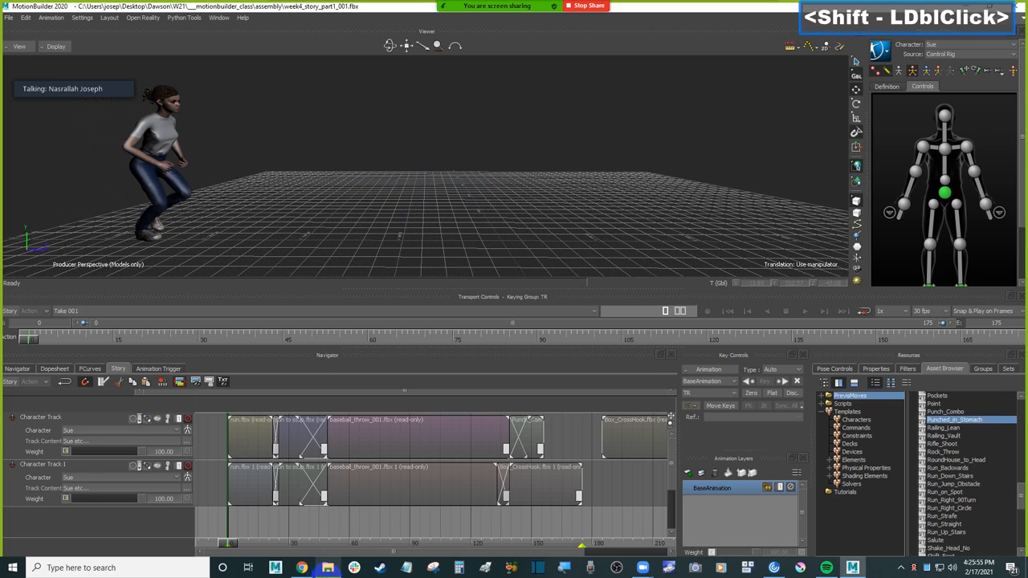
Step: Switch to Chrome to review the Week 4 Motionbuilder Story Mode Part 1 assignment requirements, and return to MotionBuilder
{"action": "left_click", "coordinate": [301, 568]}
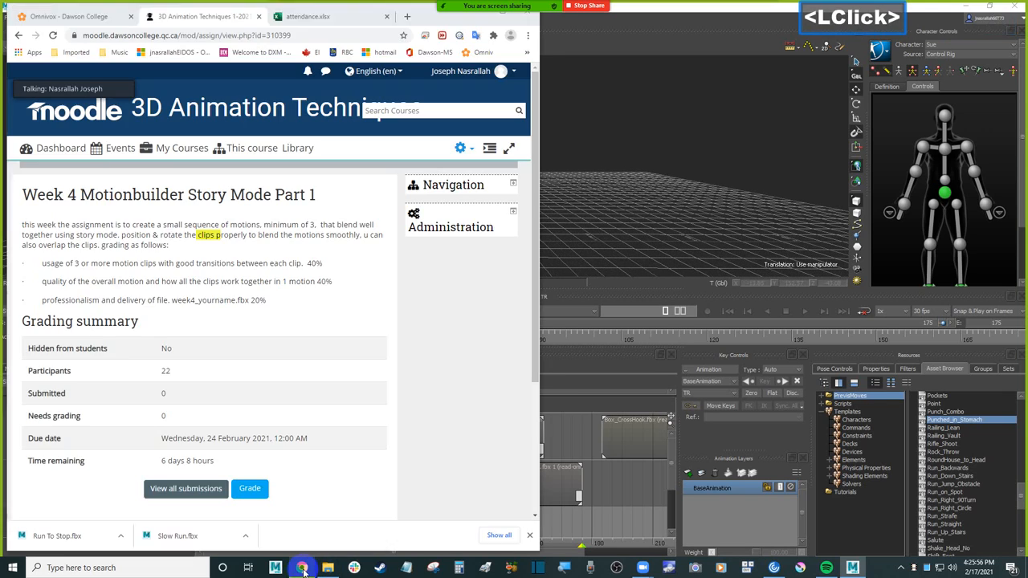
{"action": "left_click", "coordinate": [275, 223]}
{"action": "double_click", "coordinate": [327, 225]}
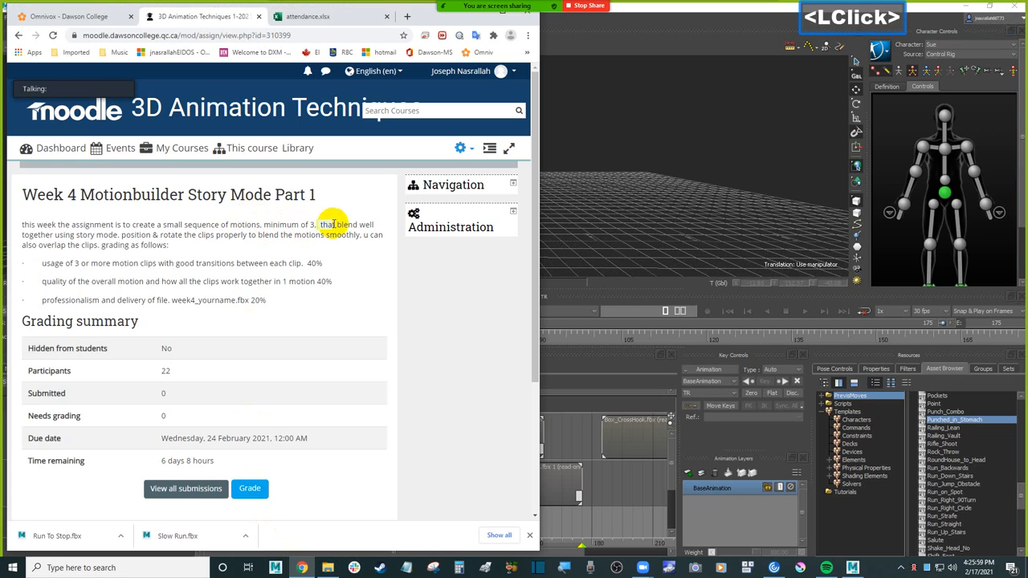
{"action": "left_click", "coordinate": [573, 455]}
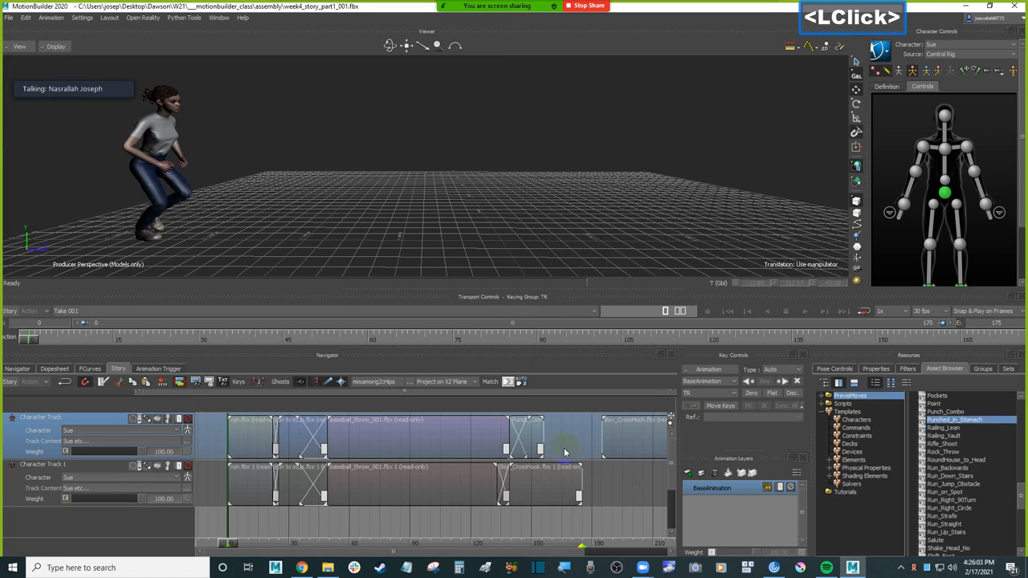
{"action": "left_click", "coordinate": [337, 422]}
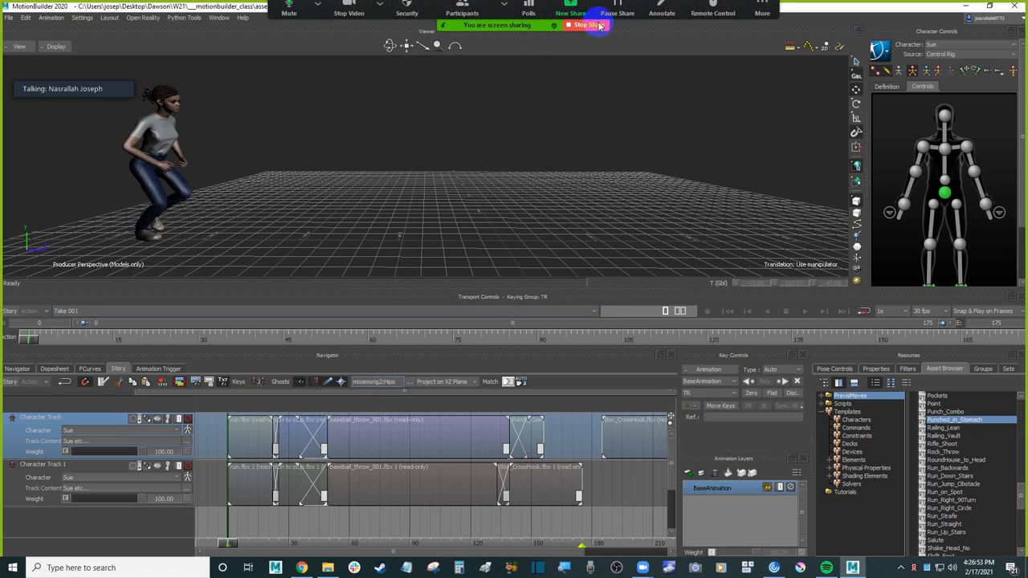
{"action": "left_click", "coordinate": [486, 124]}
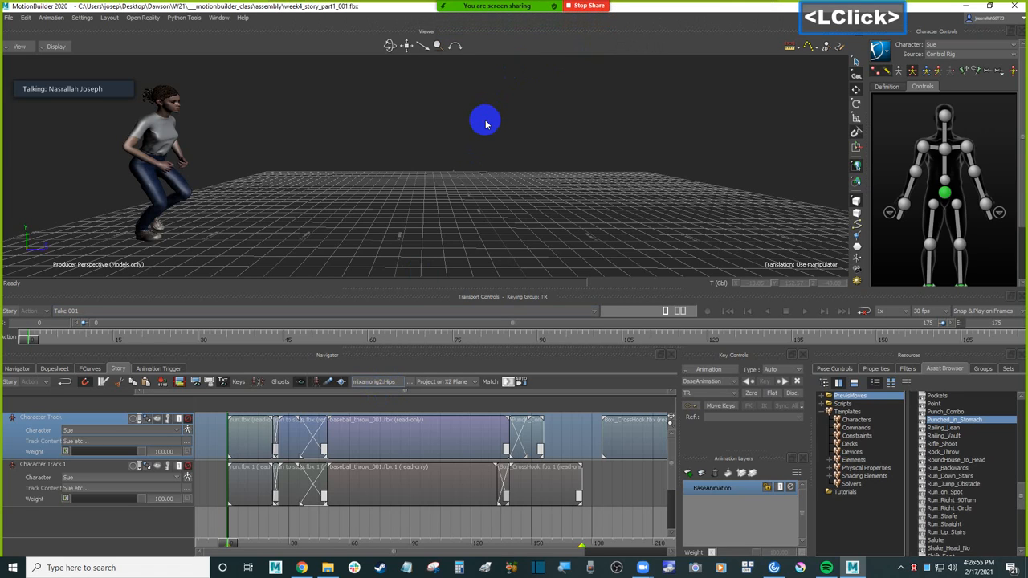